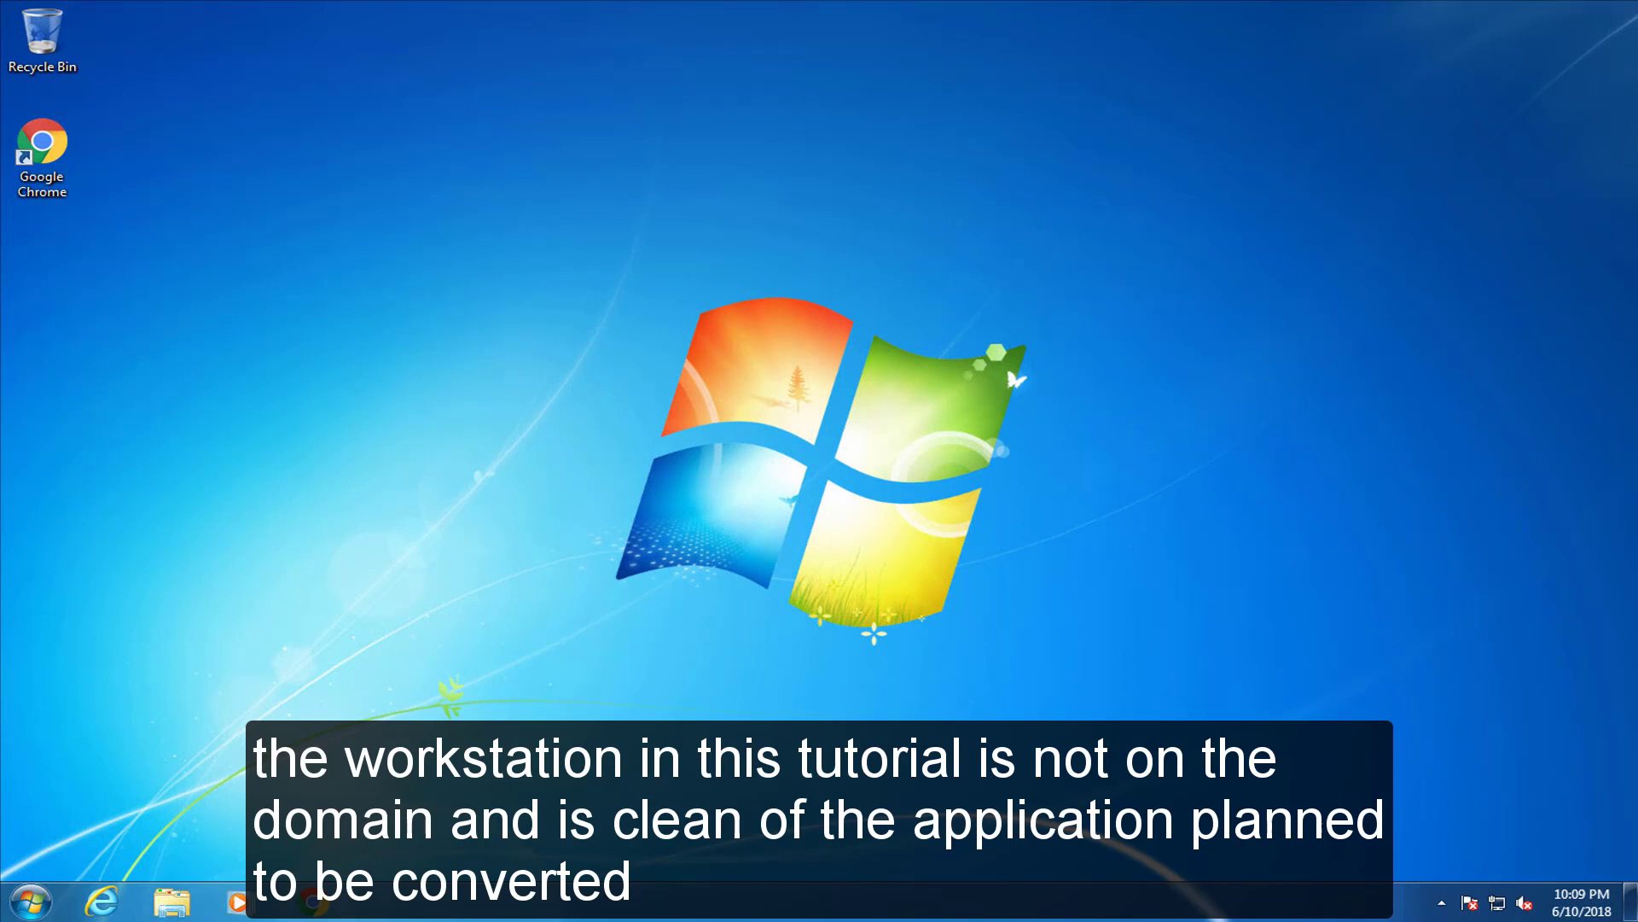
Open Chrome and load the SQL Server 2014 SP2 Express download page
double_click(63, 146)
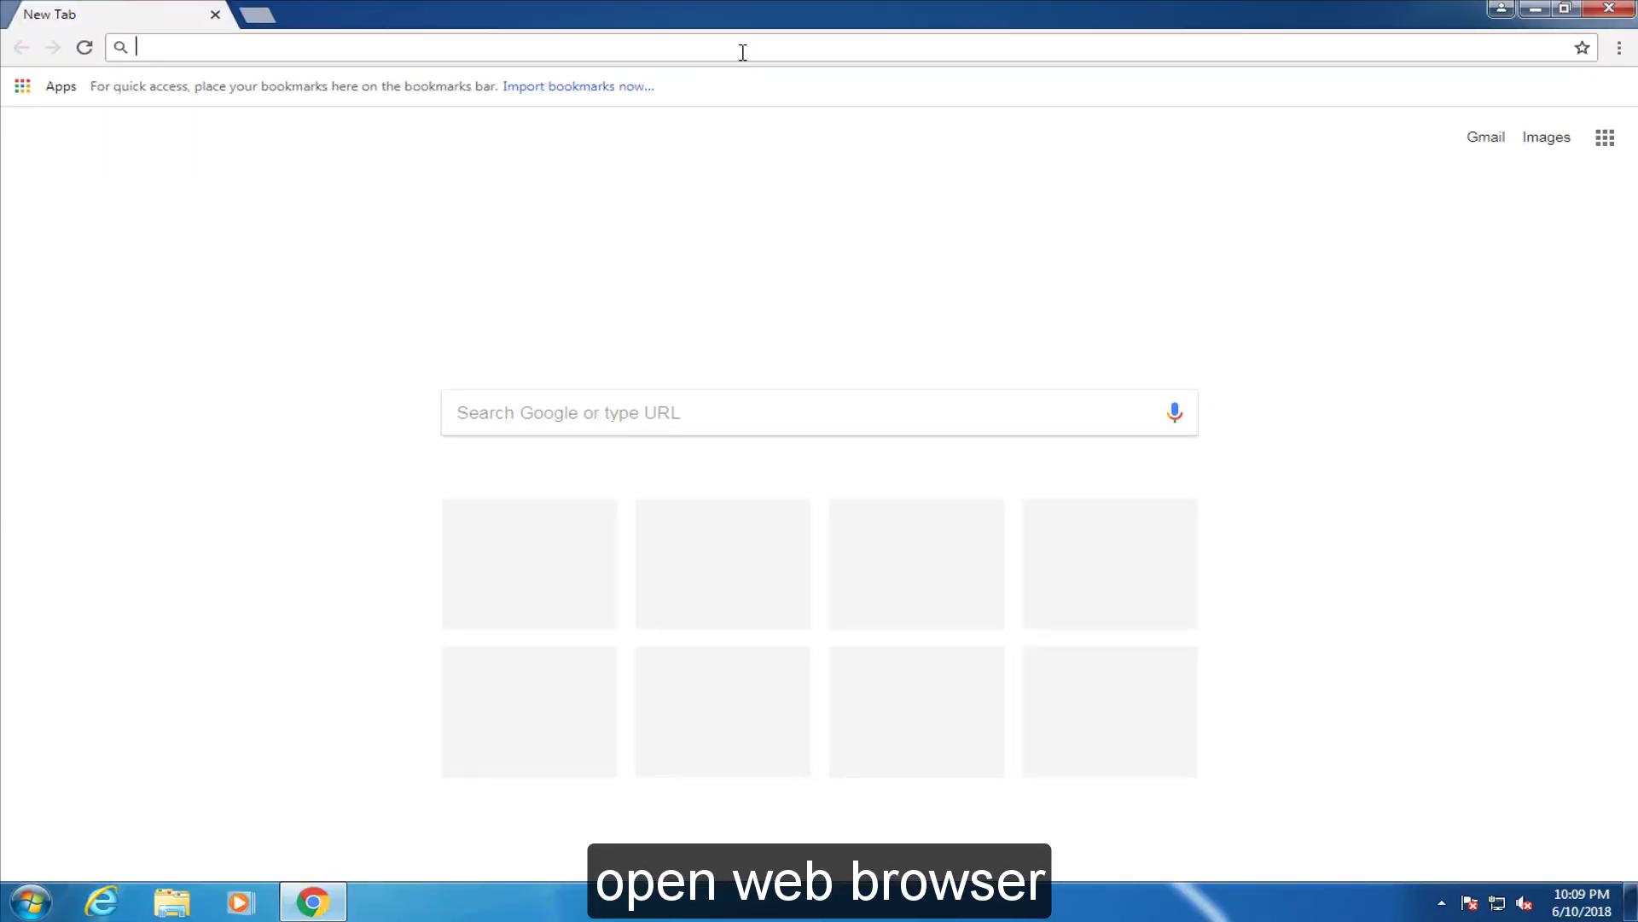
text(https://www.microsoft.com/en-us/download/details.aspx?id=53167)
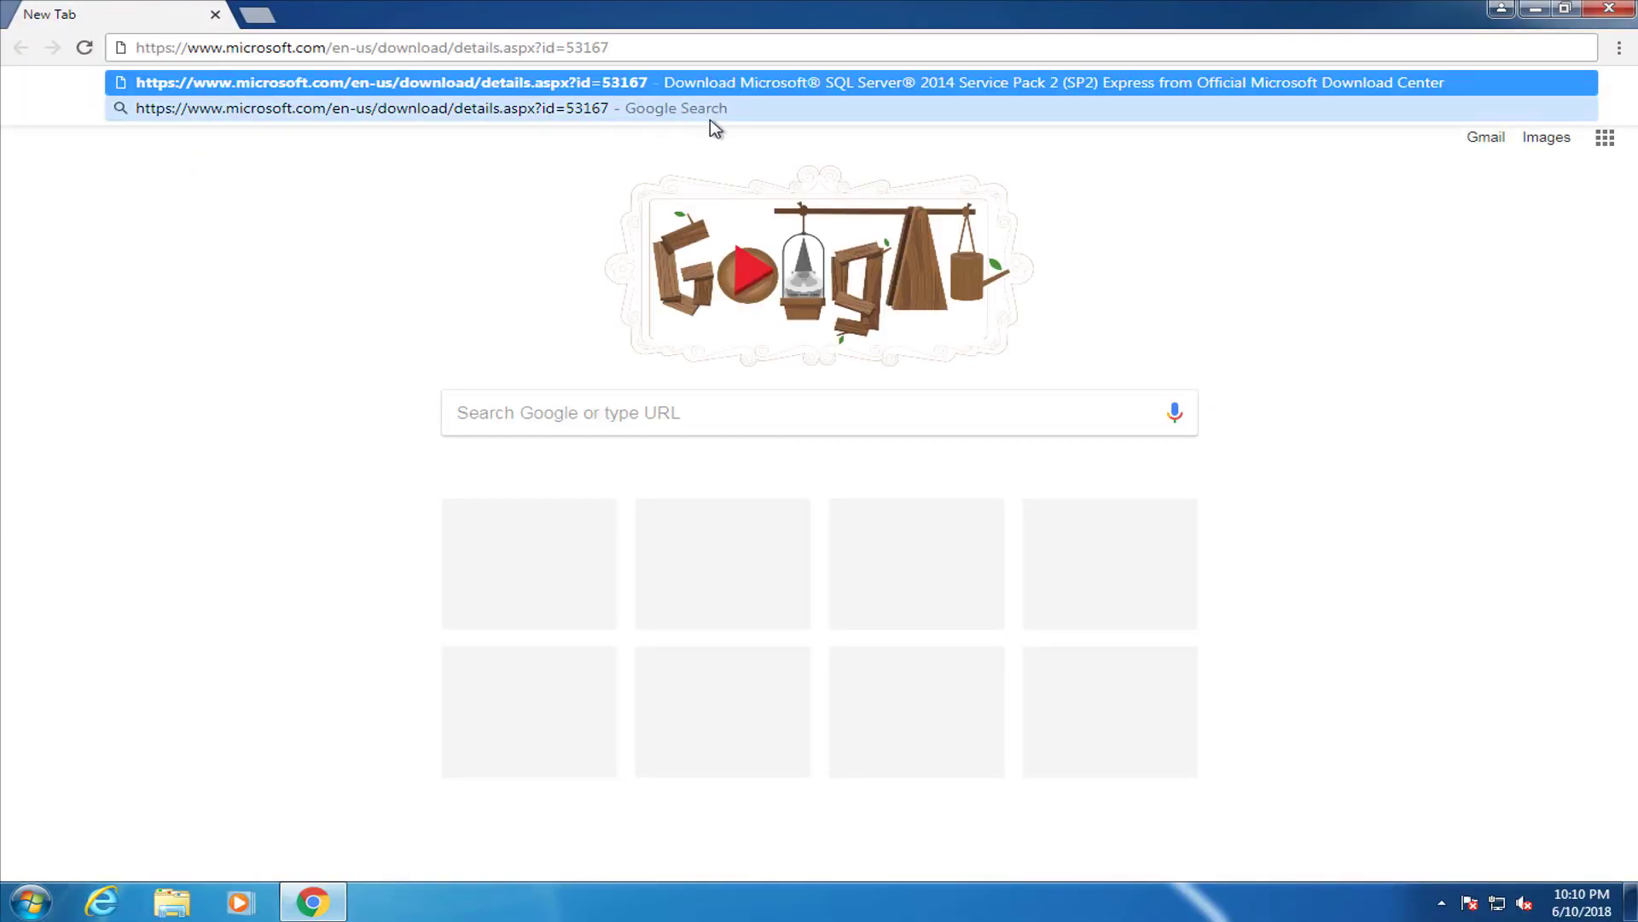
key(Return)
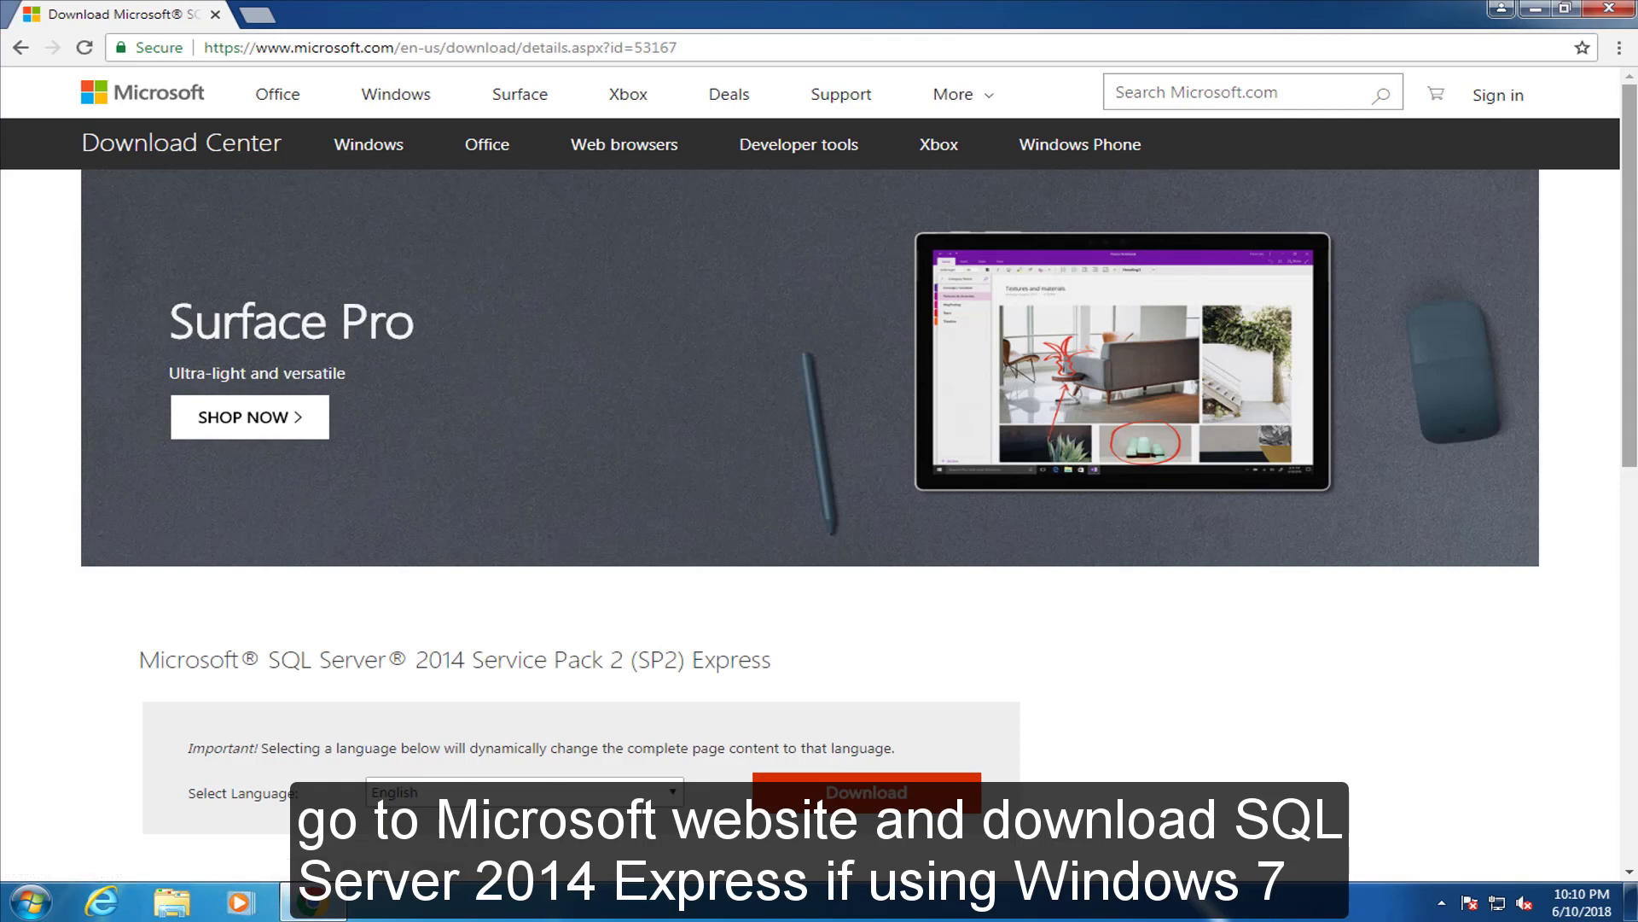
Download the 64-bit SQLEXPR_x64_ENU.exe installer, then start a new blank tab
scroll(171, 486, down, 2)
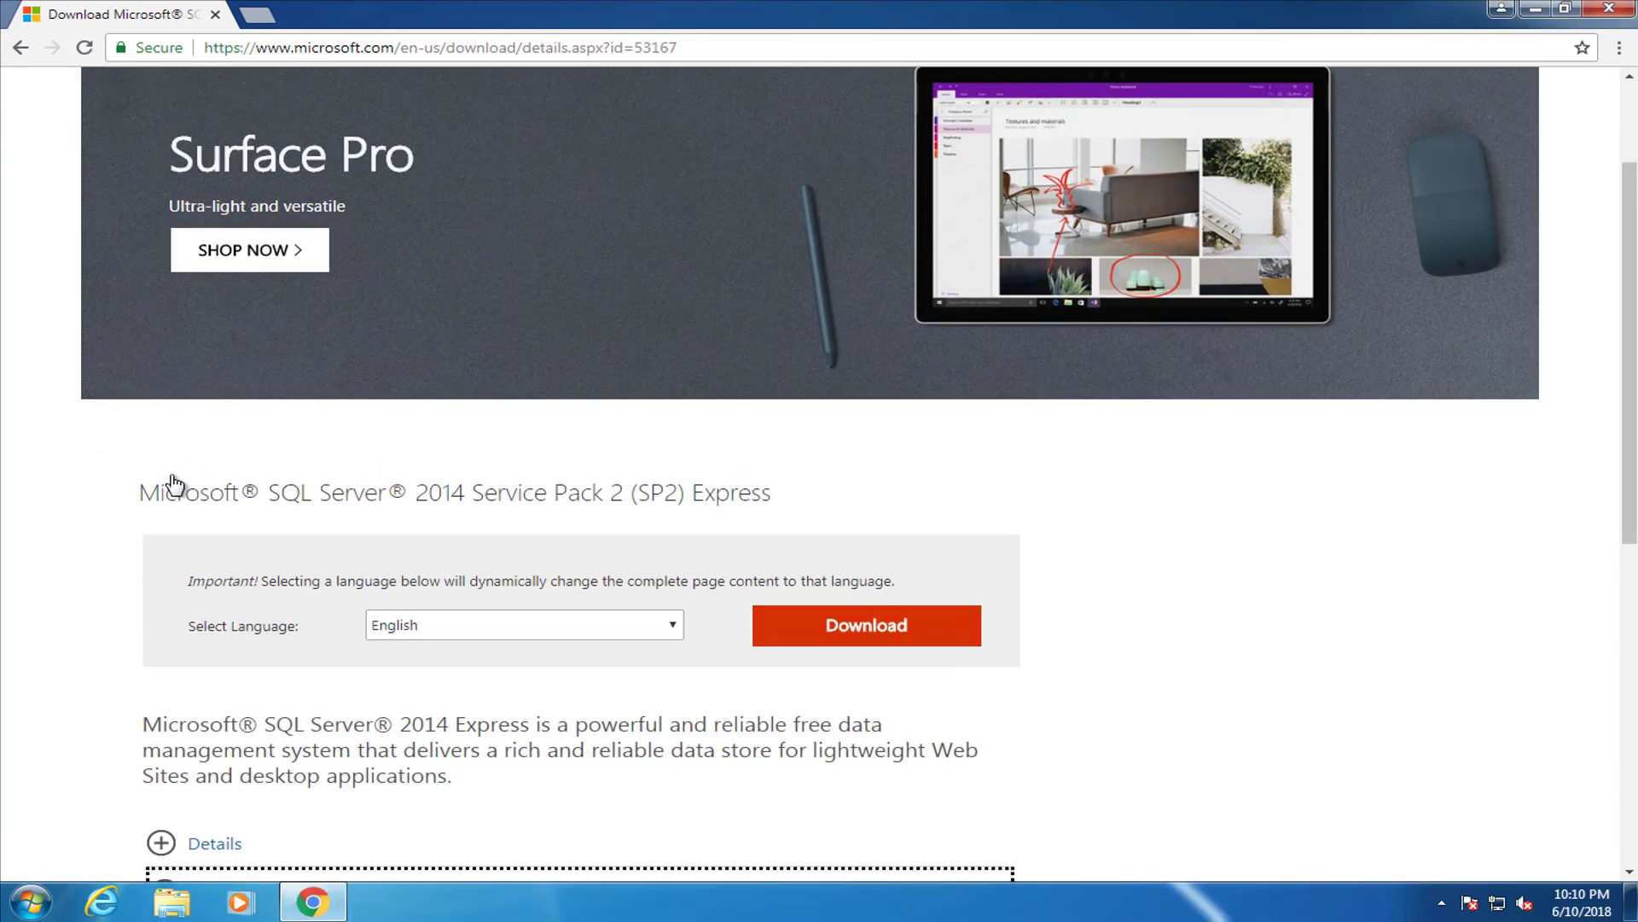
click(961, 632)
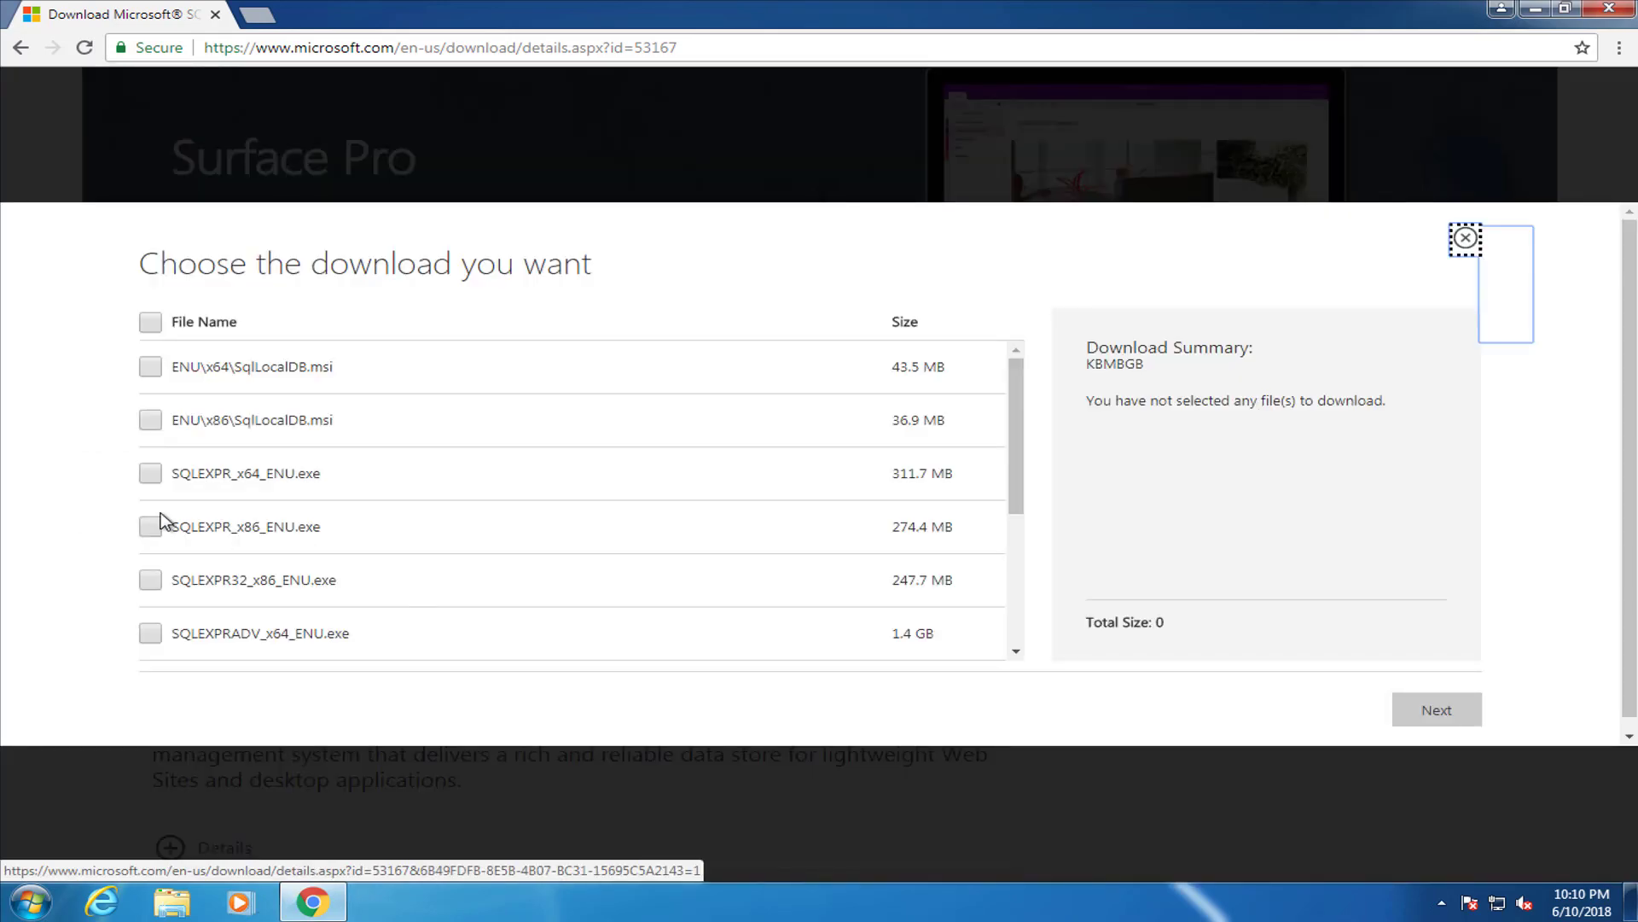
click(151, 473)
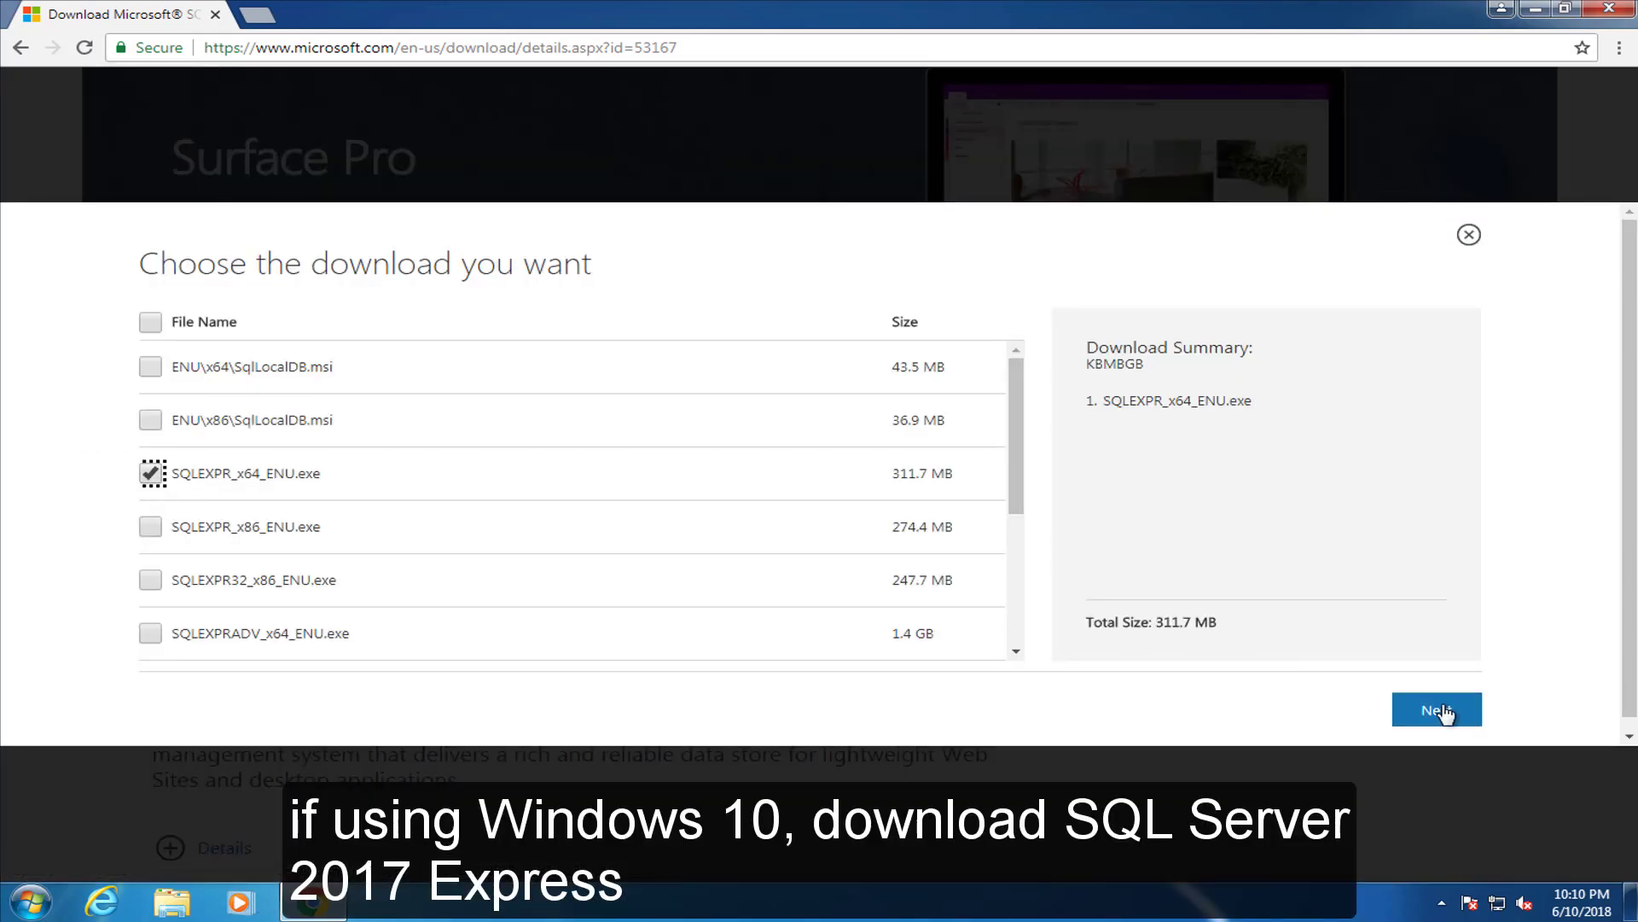
click(1442, 711)
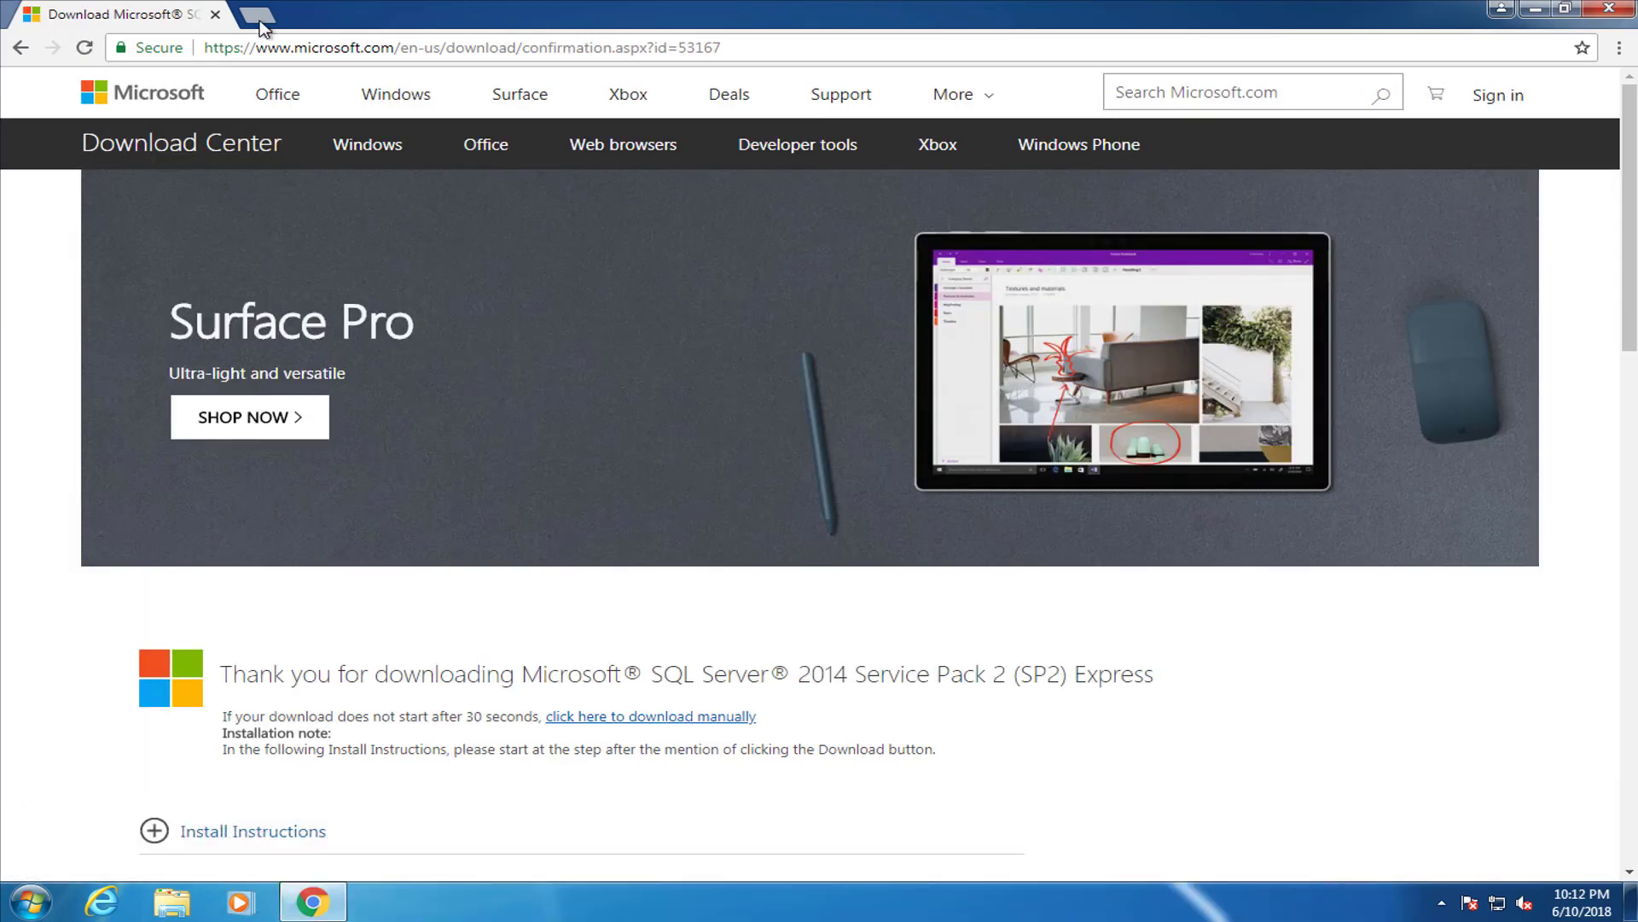
click(256, 14)
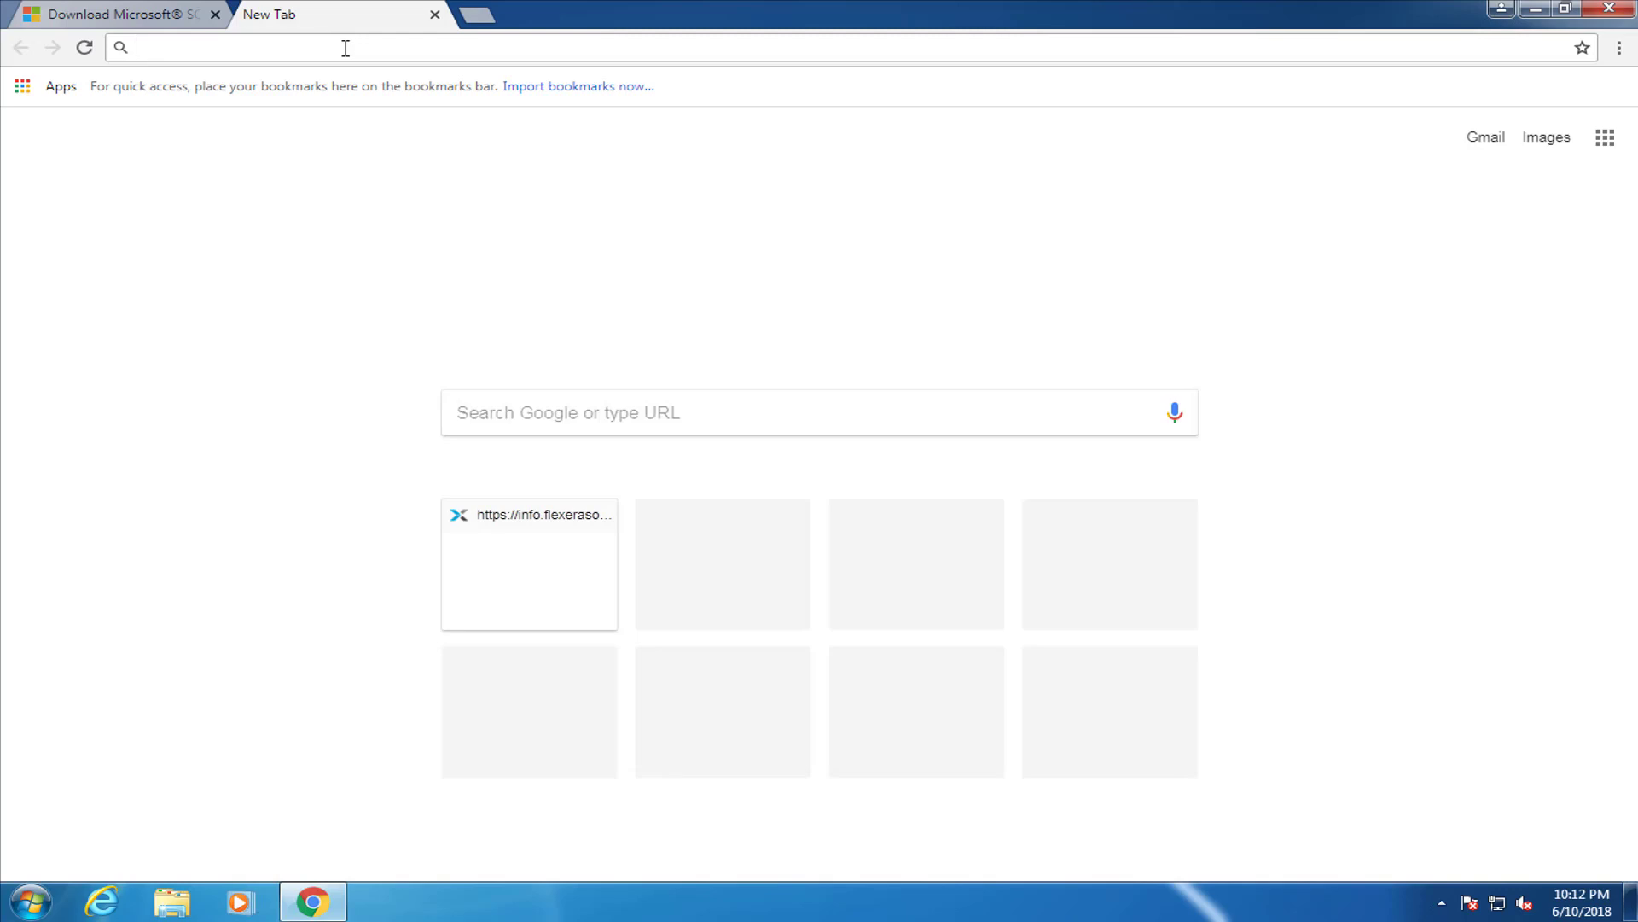
Load flexera.com and go through Offerings > Application Readiness to the AdminStudio page
text(https://www.flexera.com/)
key(Return)
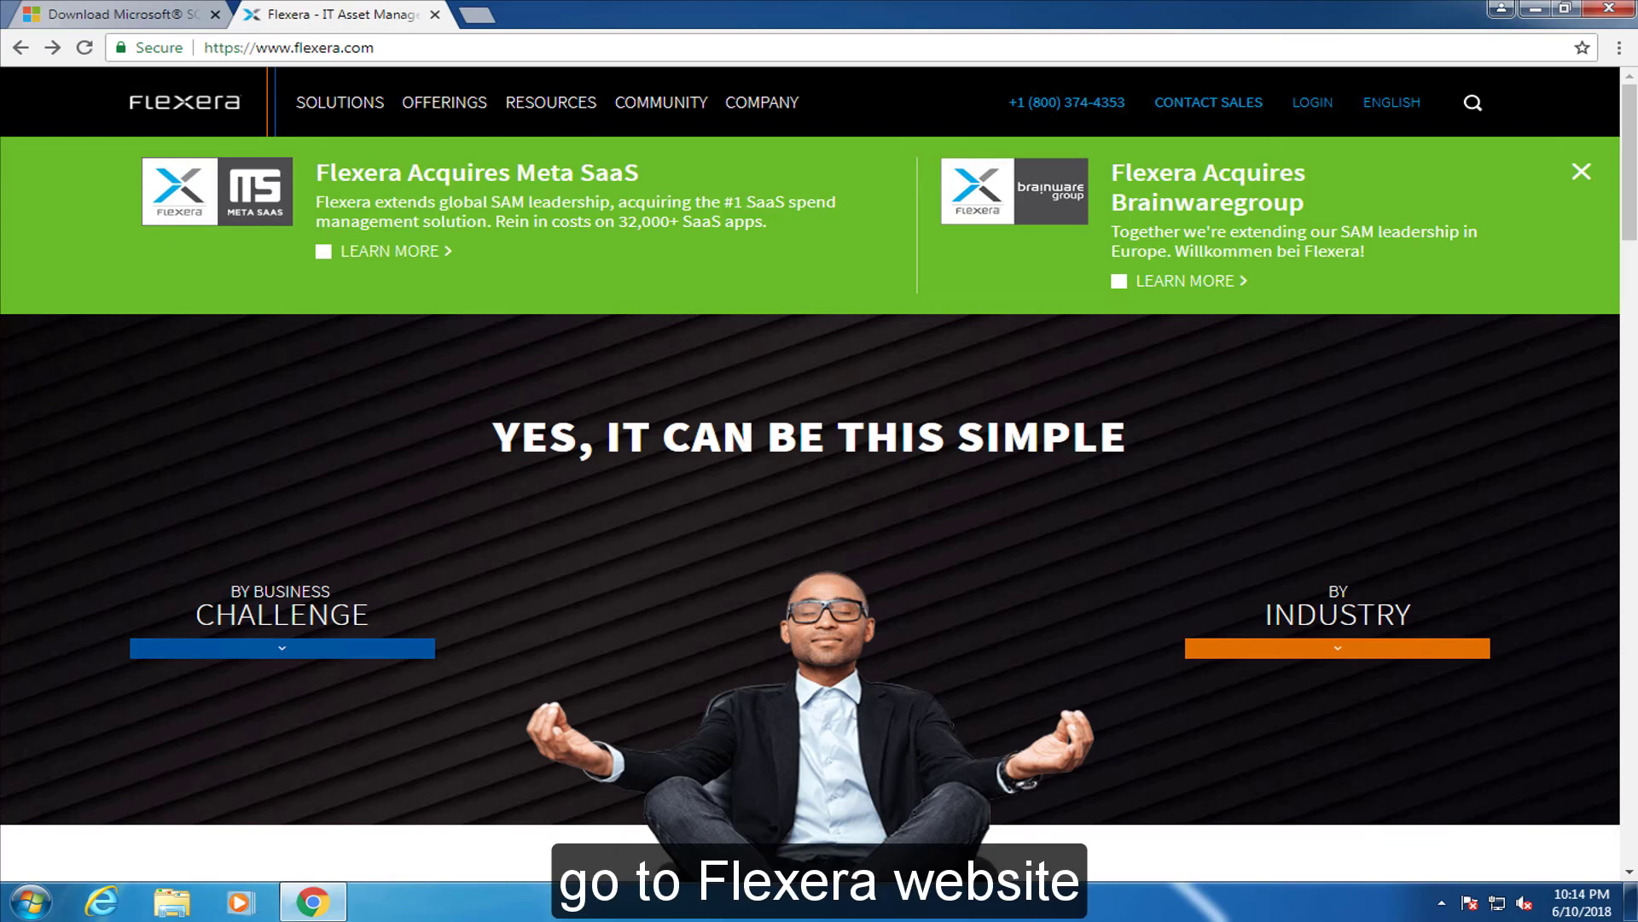
click(418, 103)
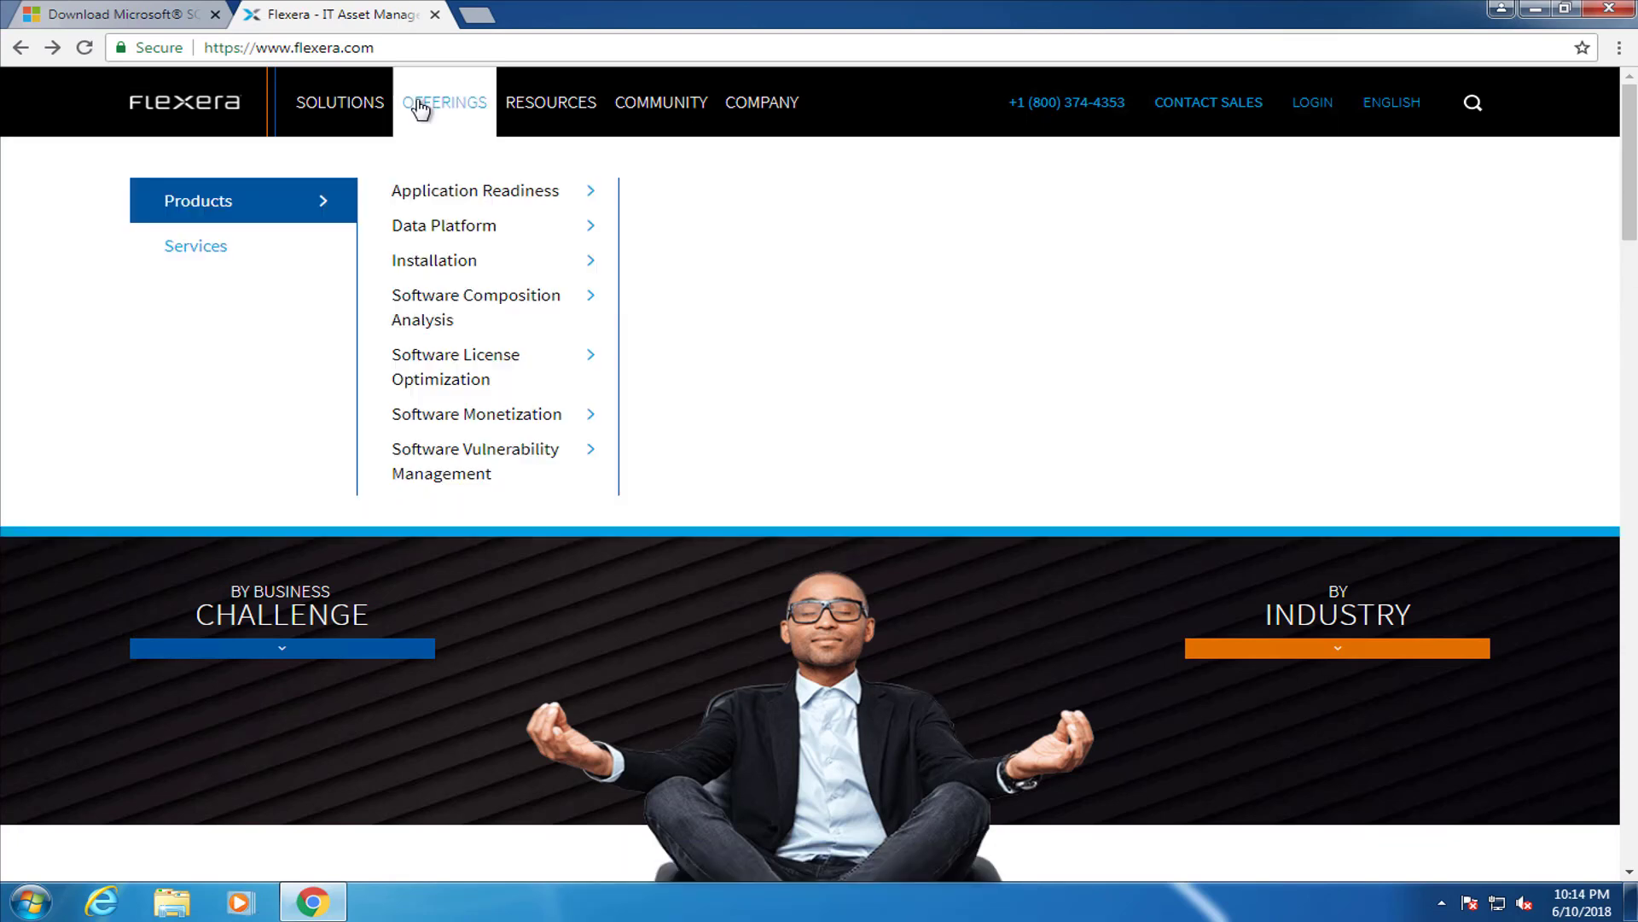
mouse_move(414, 191)
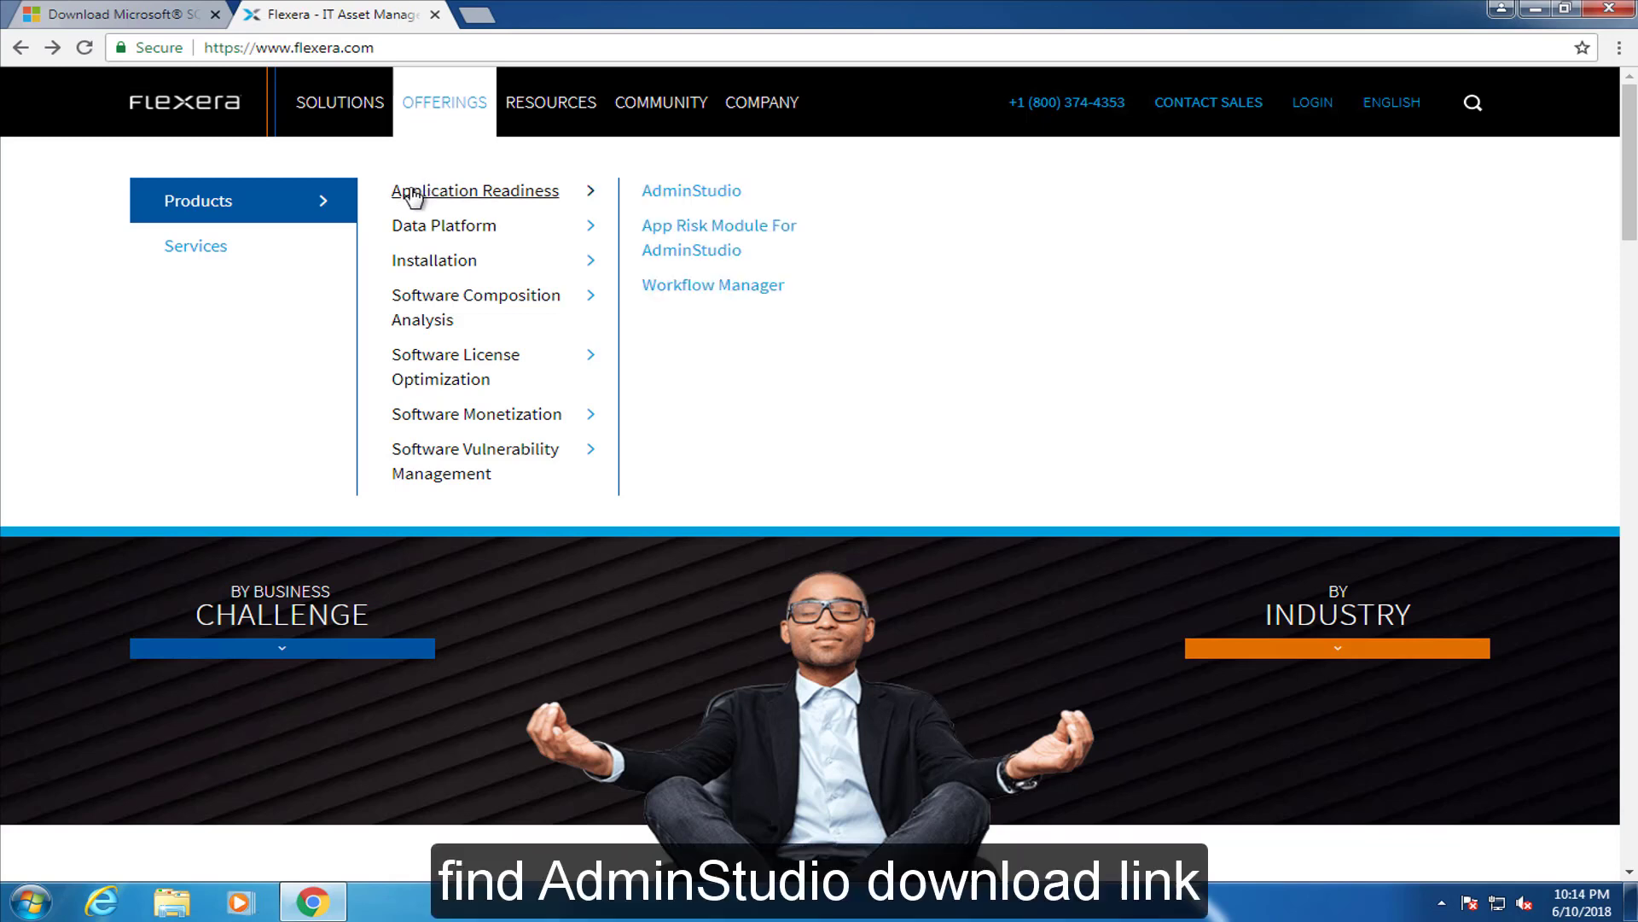
click(732, 195)
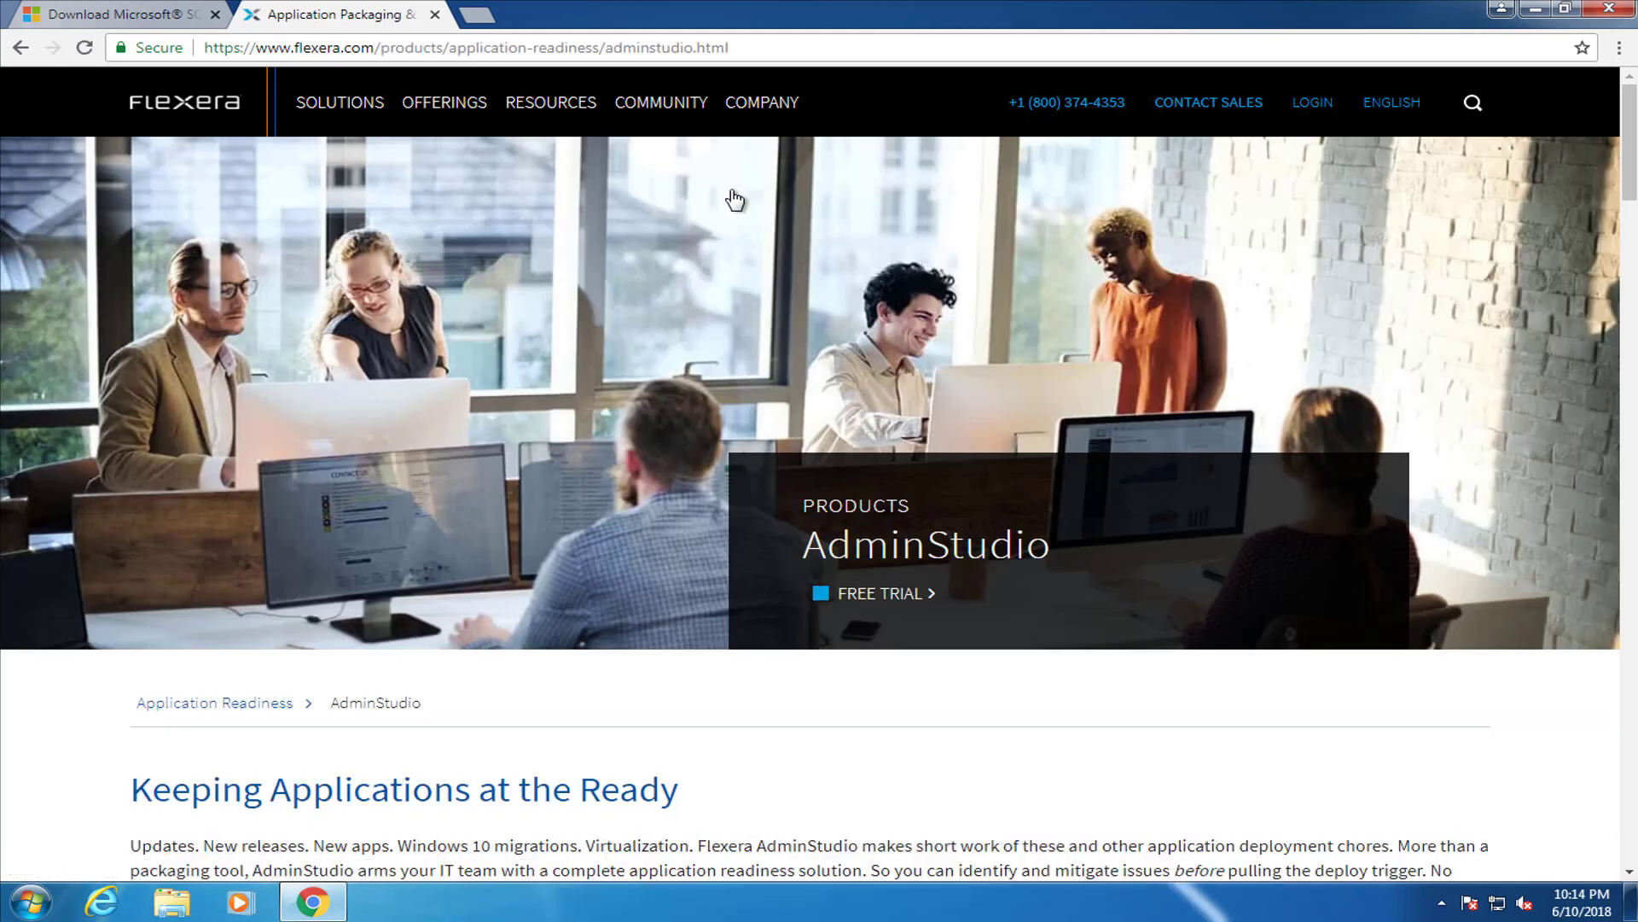
View the AdminStudio FREE TRIAL sign-up form, then close Chrome
drag(1631, 174, 1634, 256)
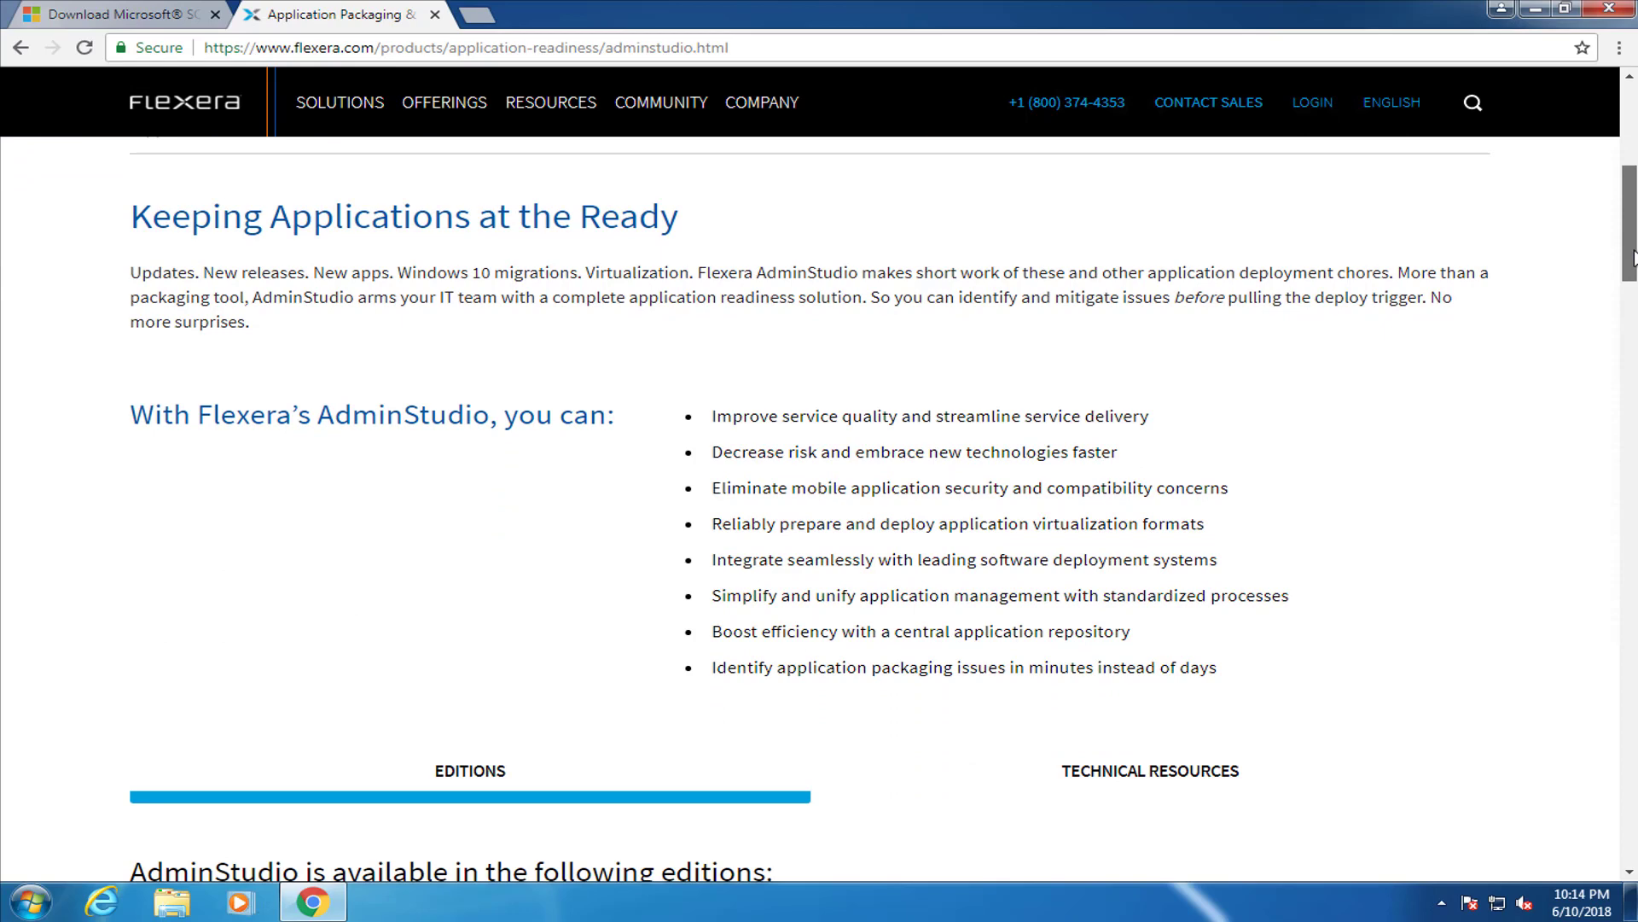
drag(1633, 256, 1634, 86)
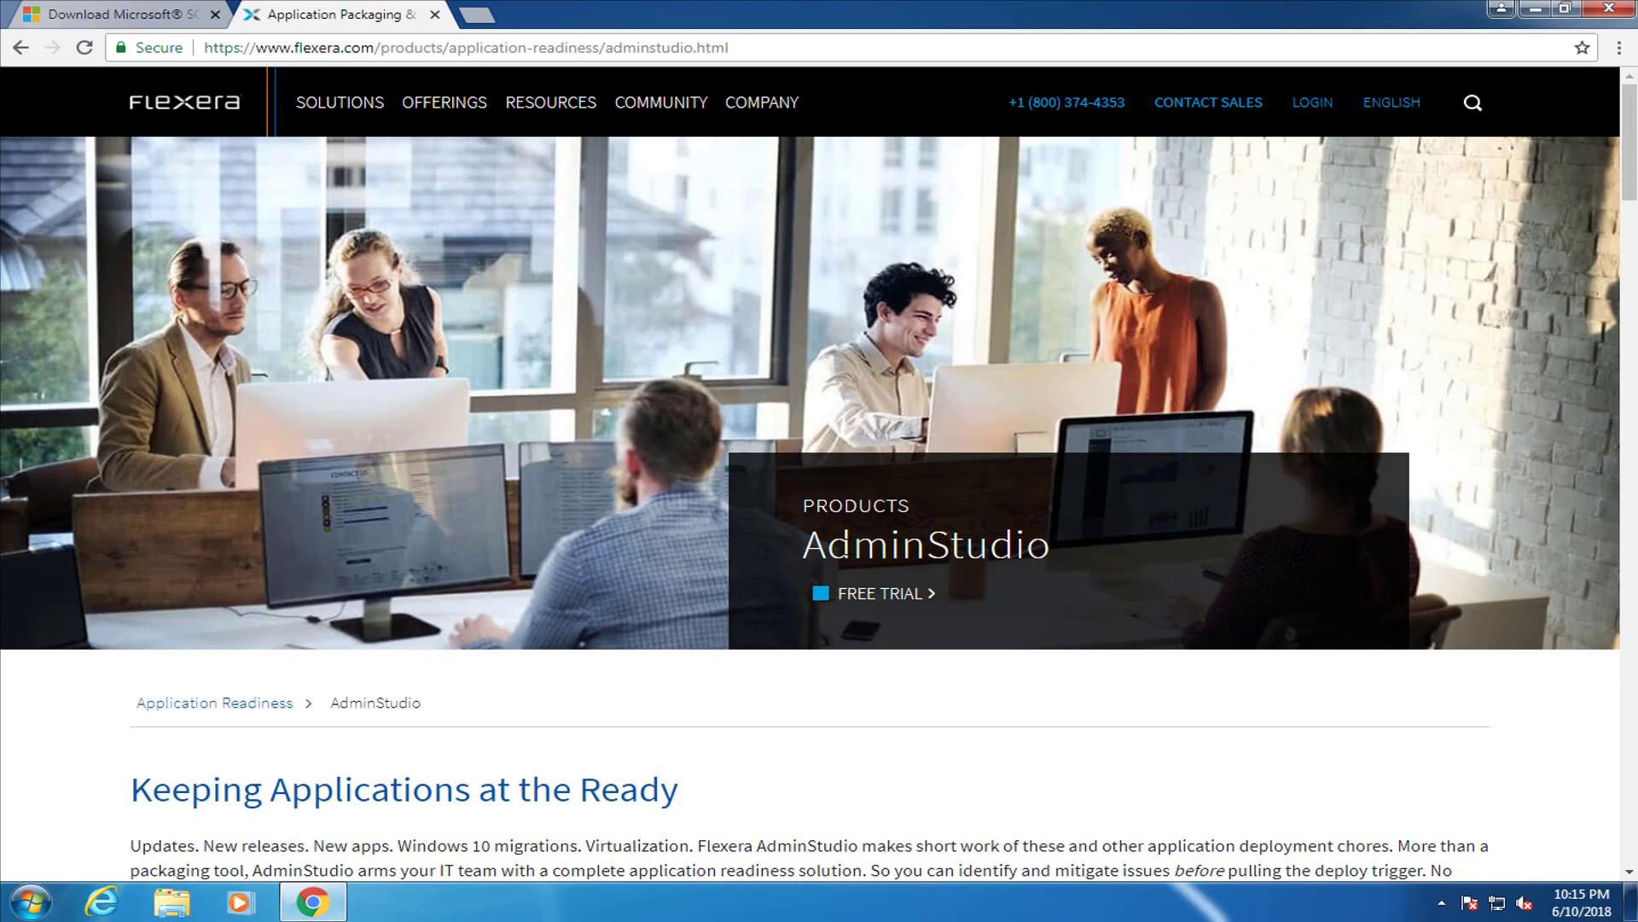
click(887, 593)
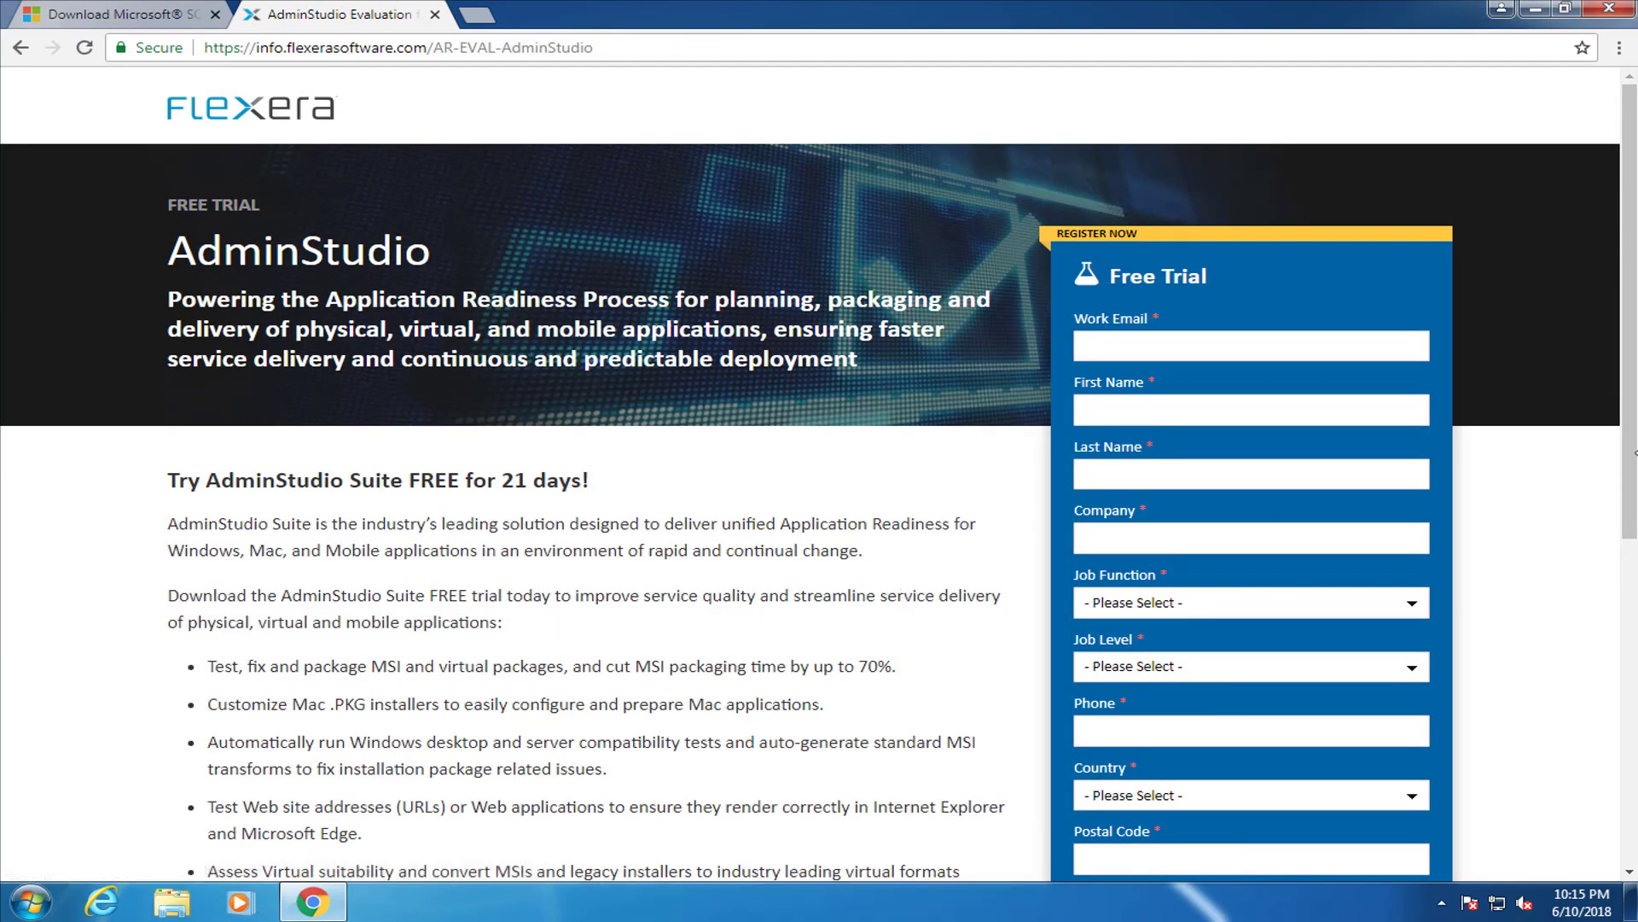
drag(1633, 309, 1634, 382)
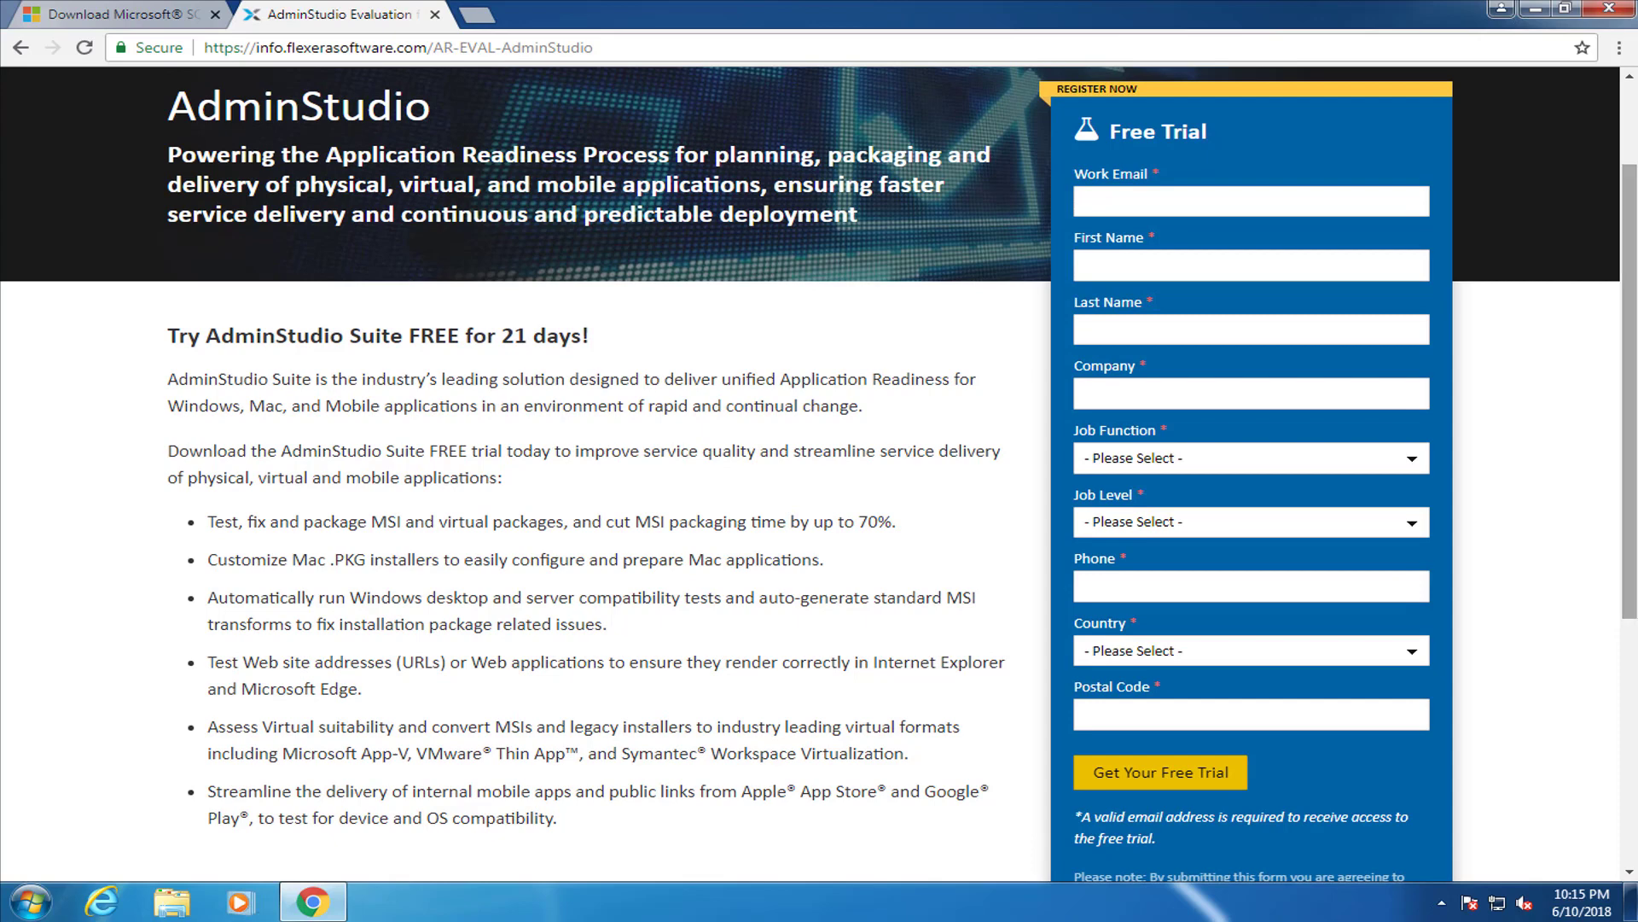
click(1611, 12)
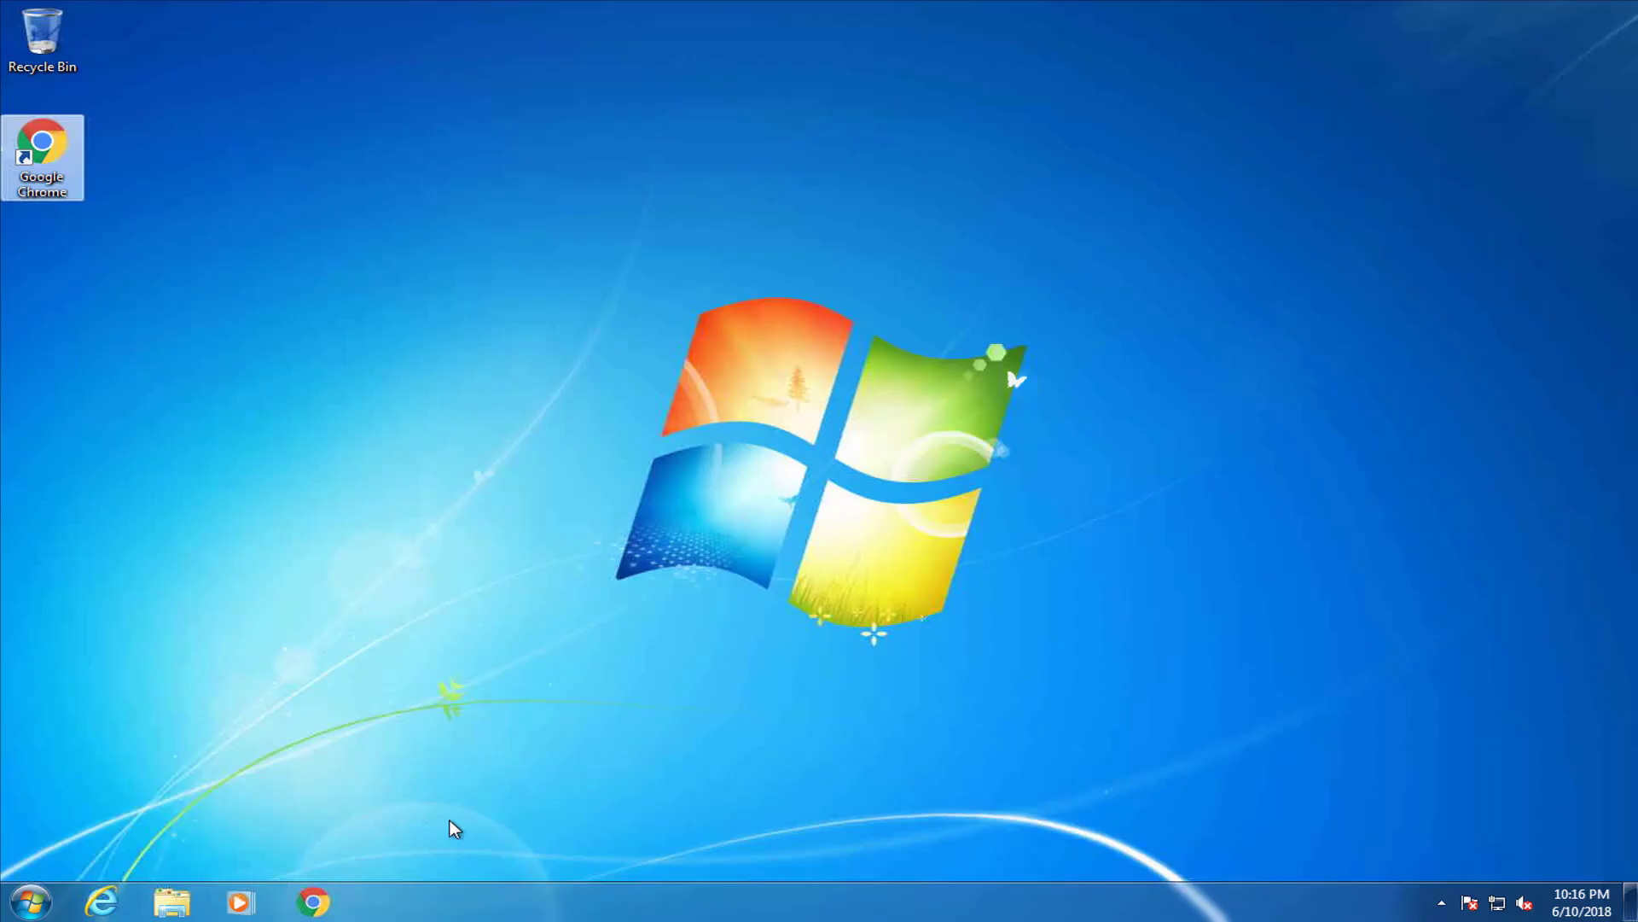
Run SQLEXPR_x64_ENU from Downloads, approve UAC, and extract it to the default folder
click(173, 900)
click(436, 306)
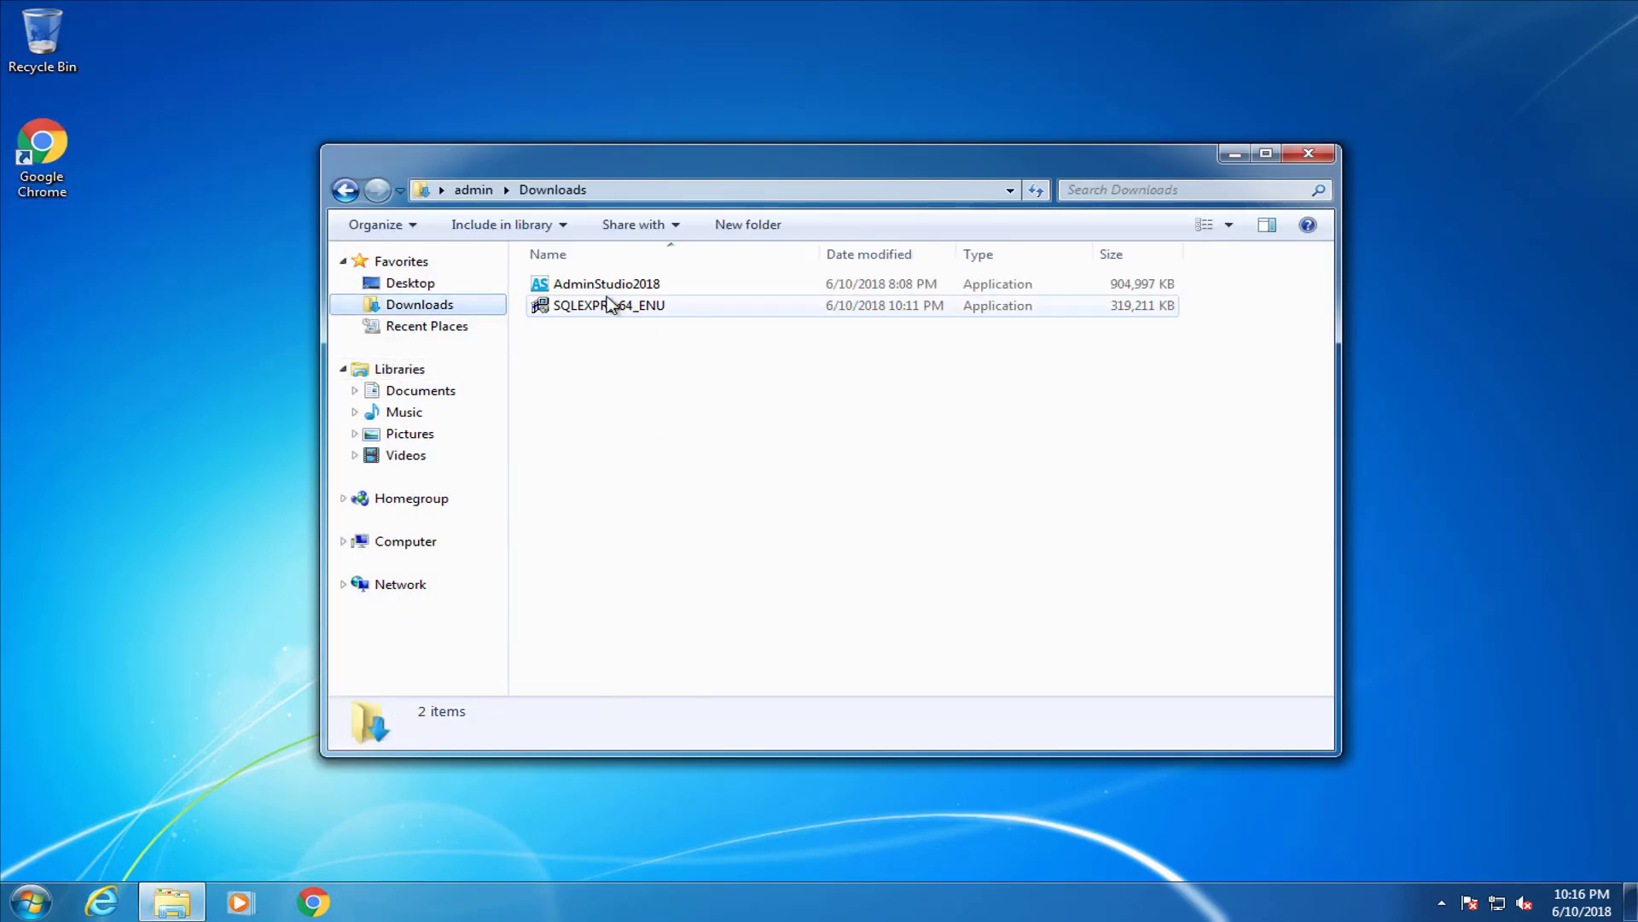
click(573, 309)
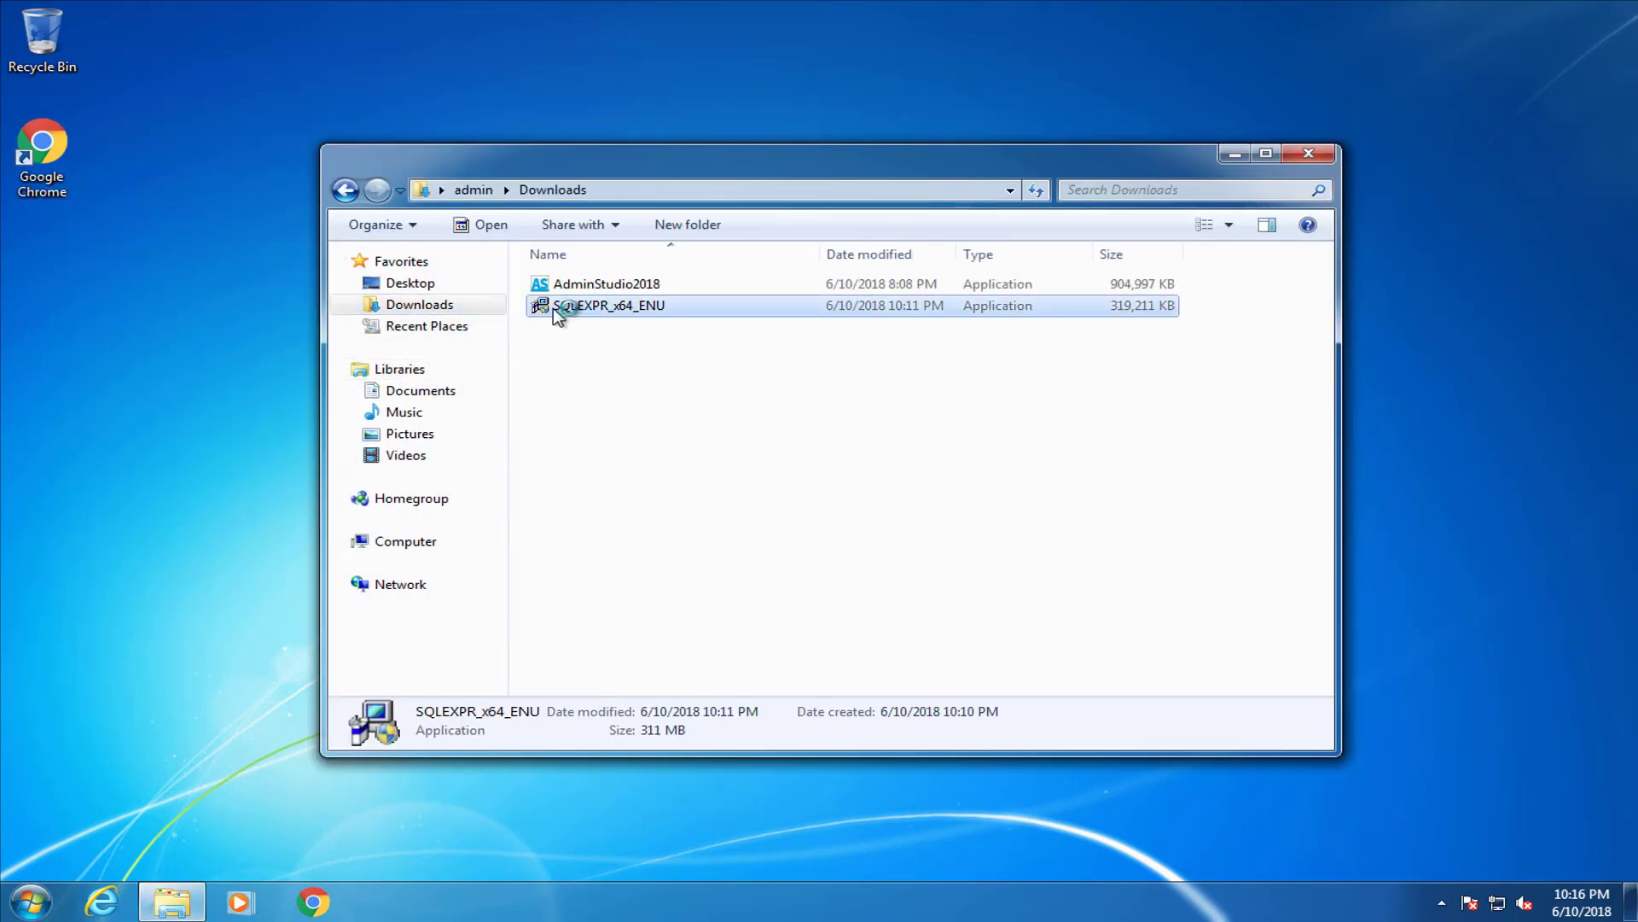
double_click(554, 309)
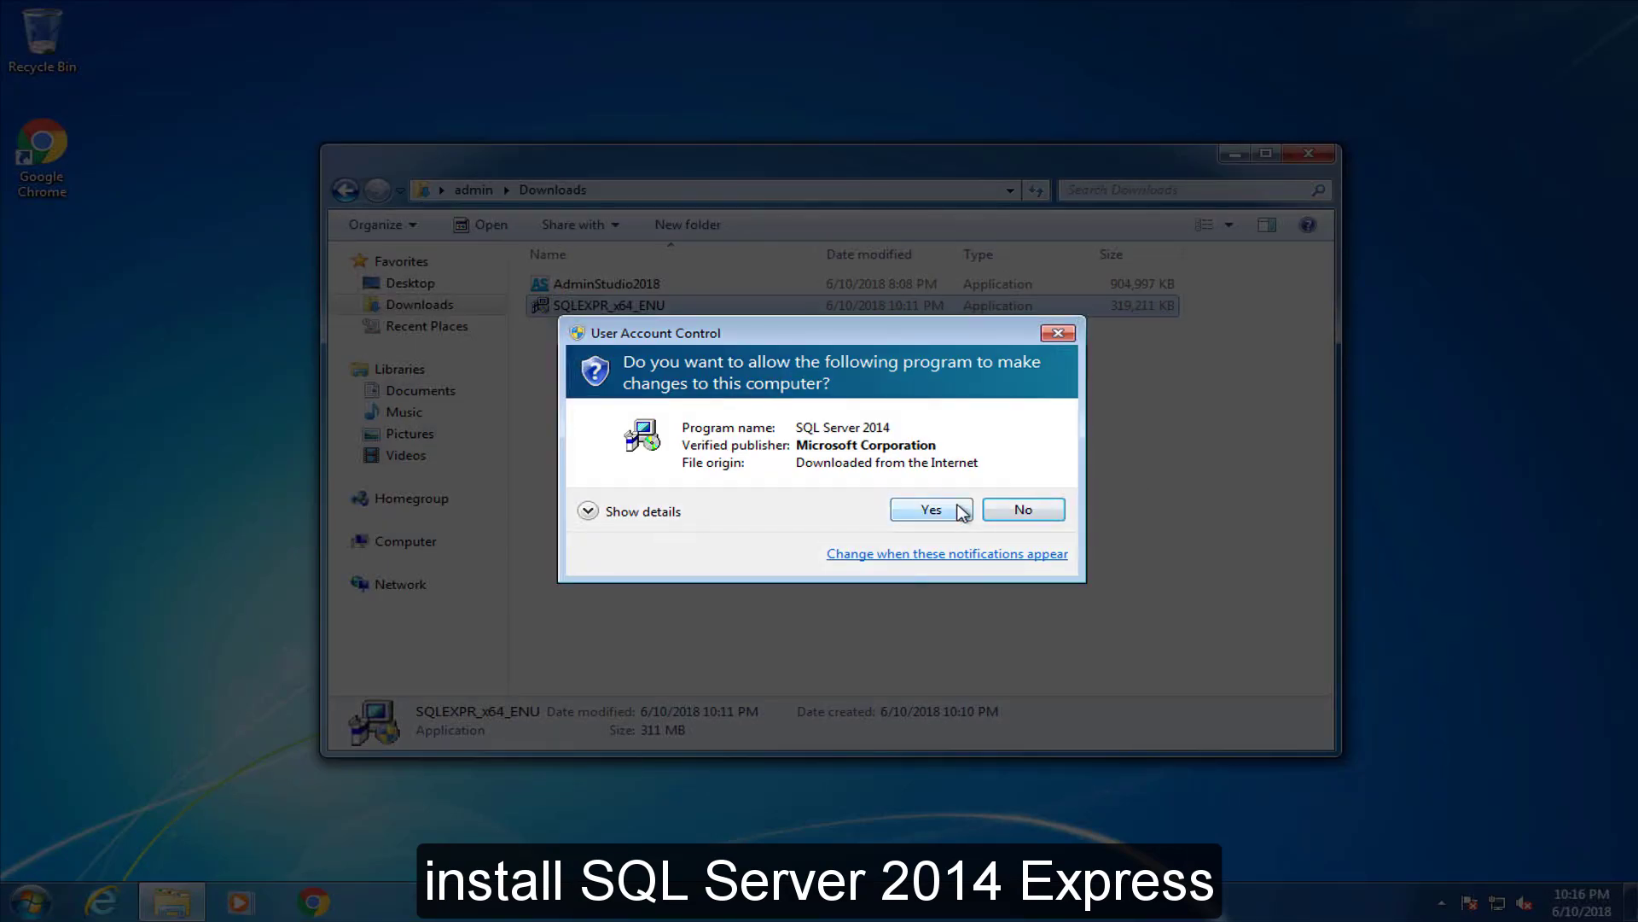
click(932, 509)
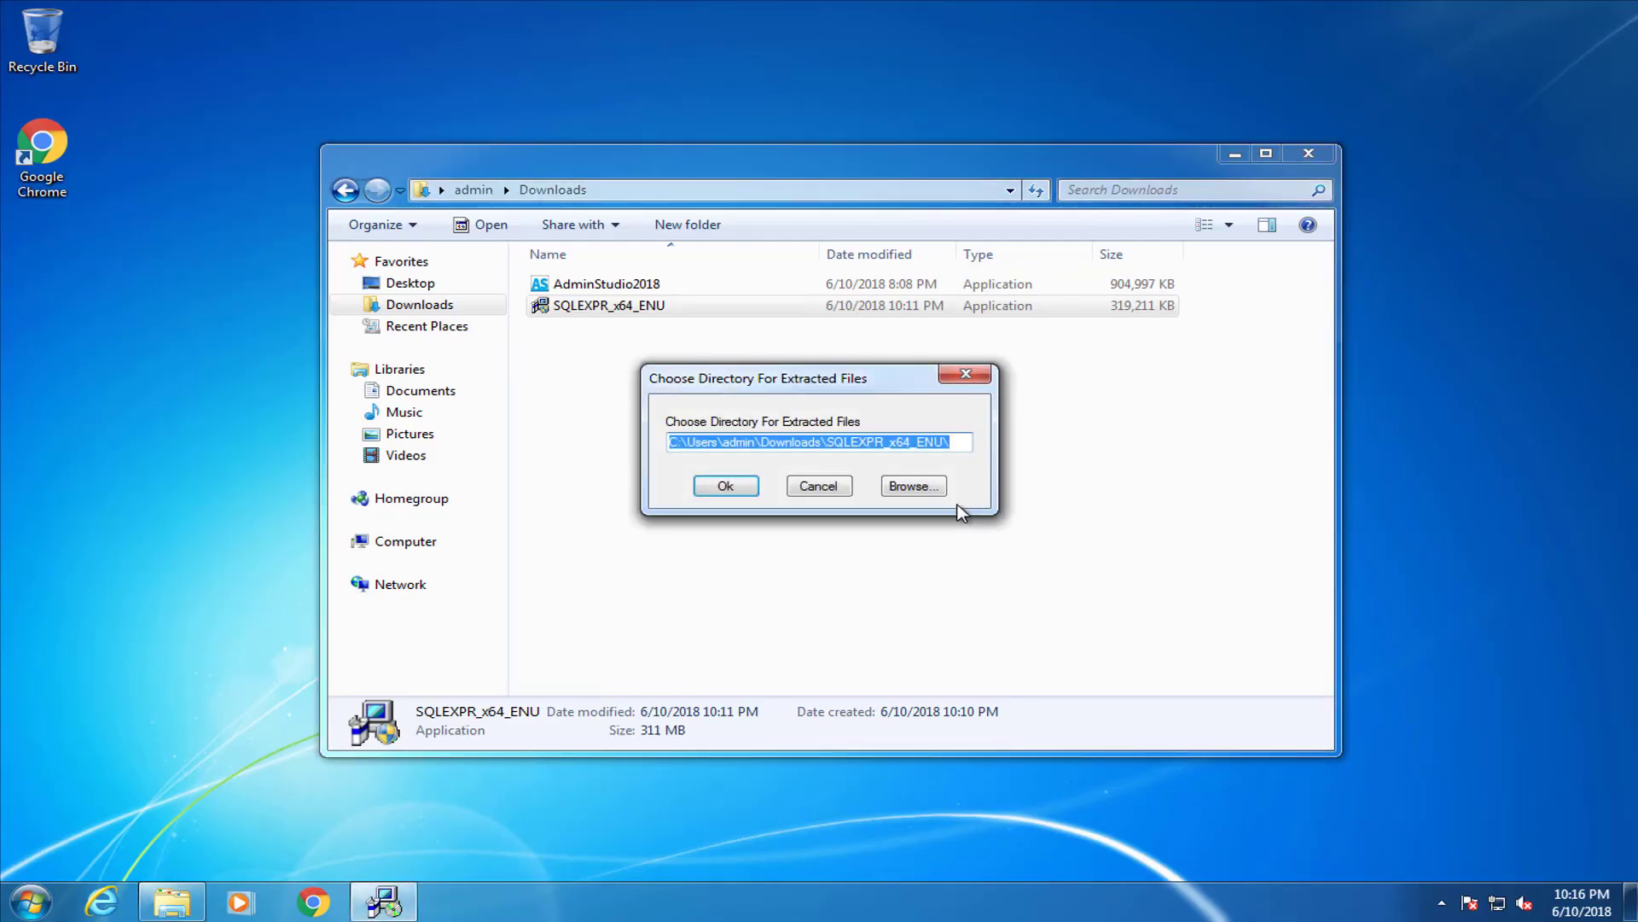
click(732, 488)
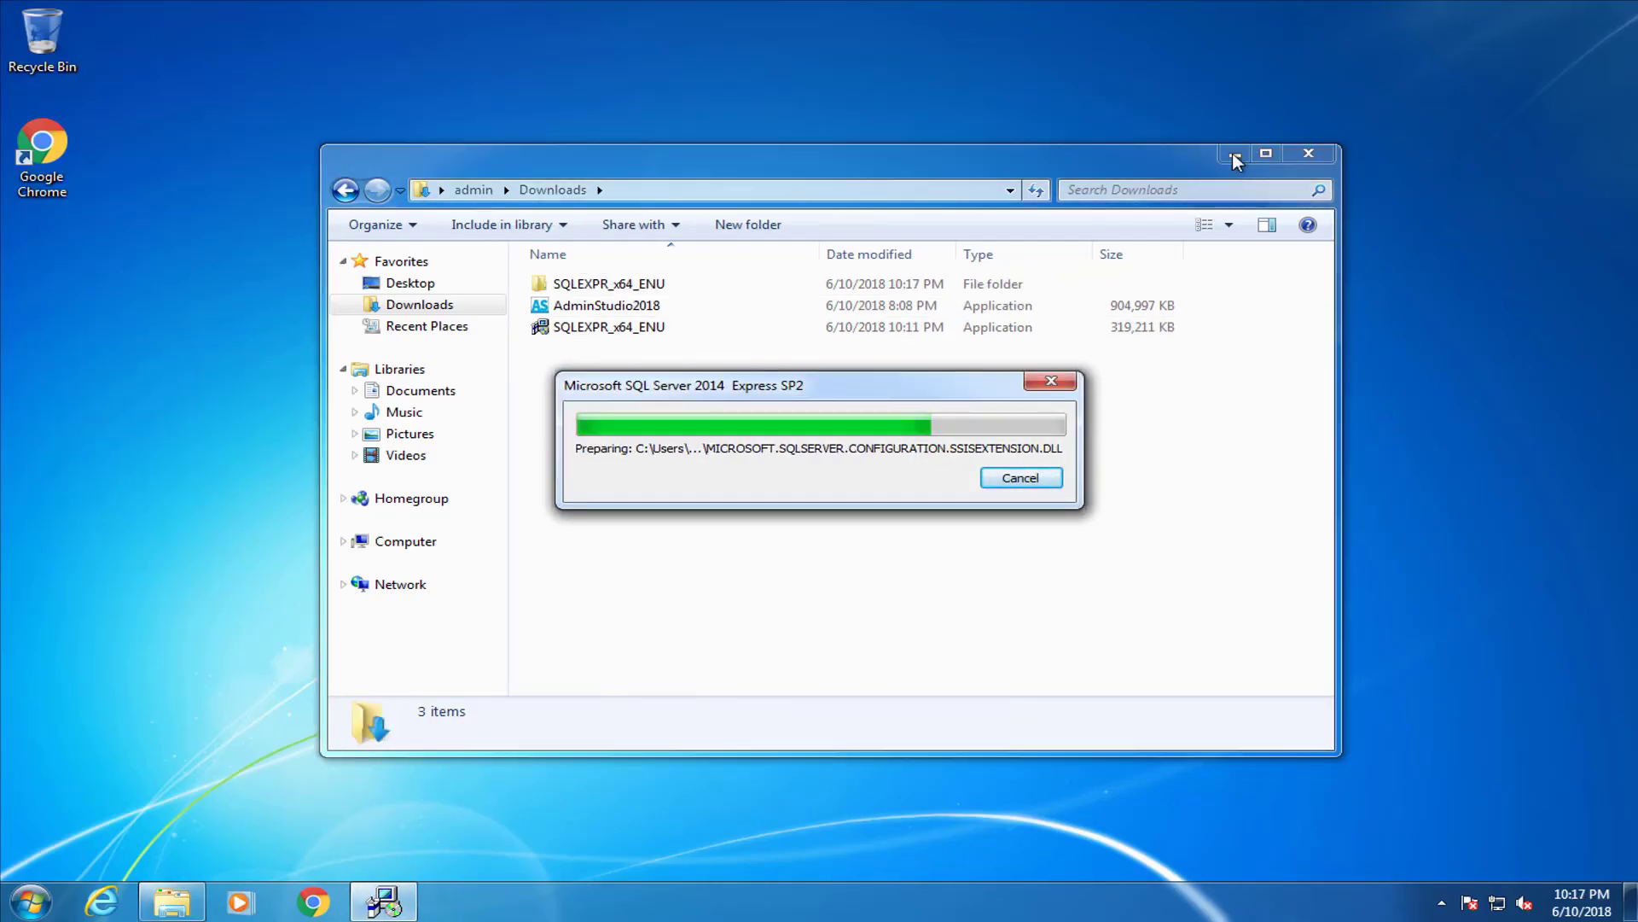
click(1234, 154)
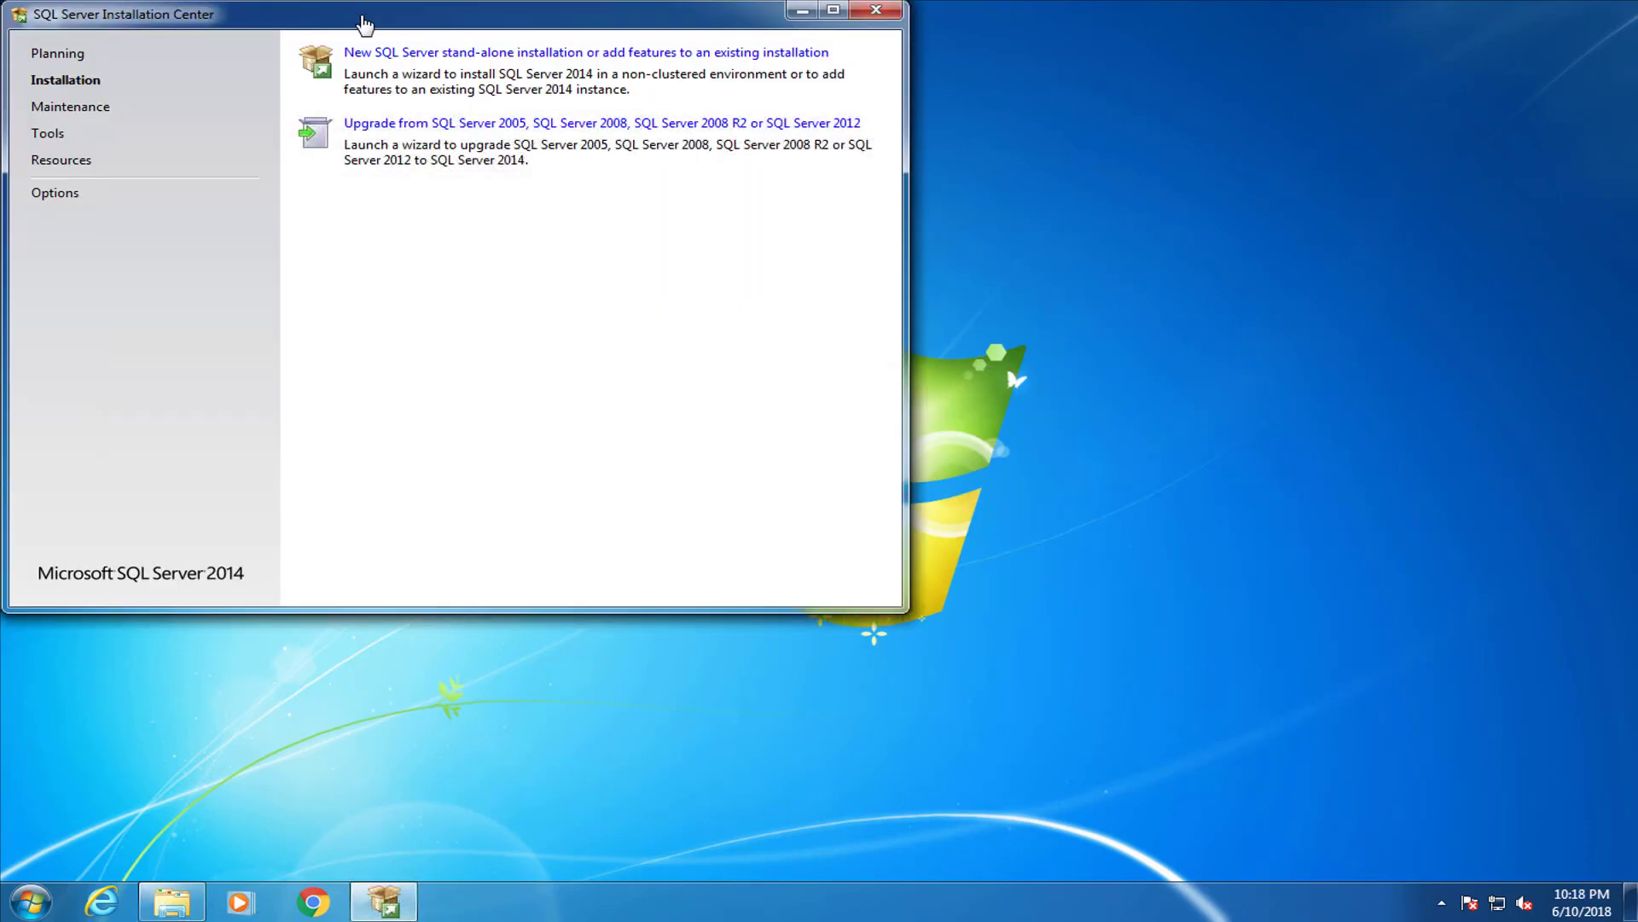
Start a new stand-alone SQL Server installation, accept the license terms, and skip Microsoft Update
drag(315, 18, 657, 158)
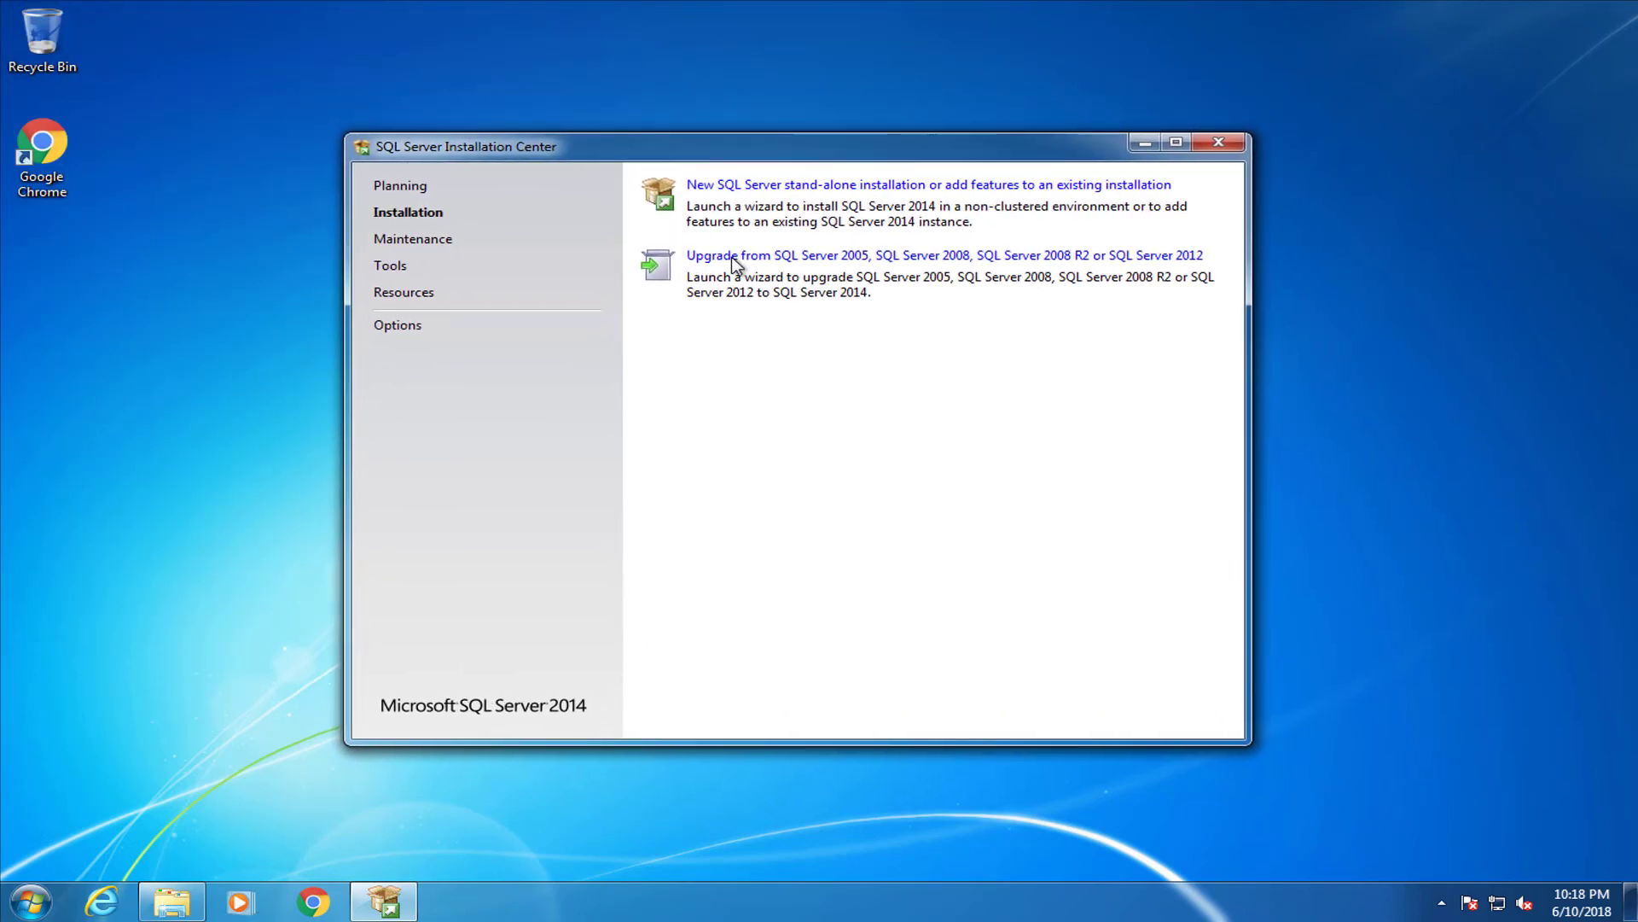
click(942, 187)
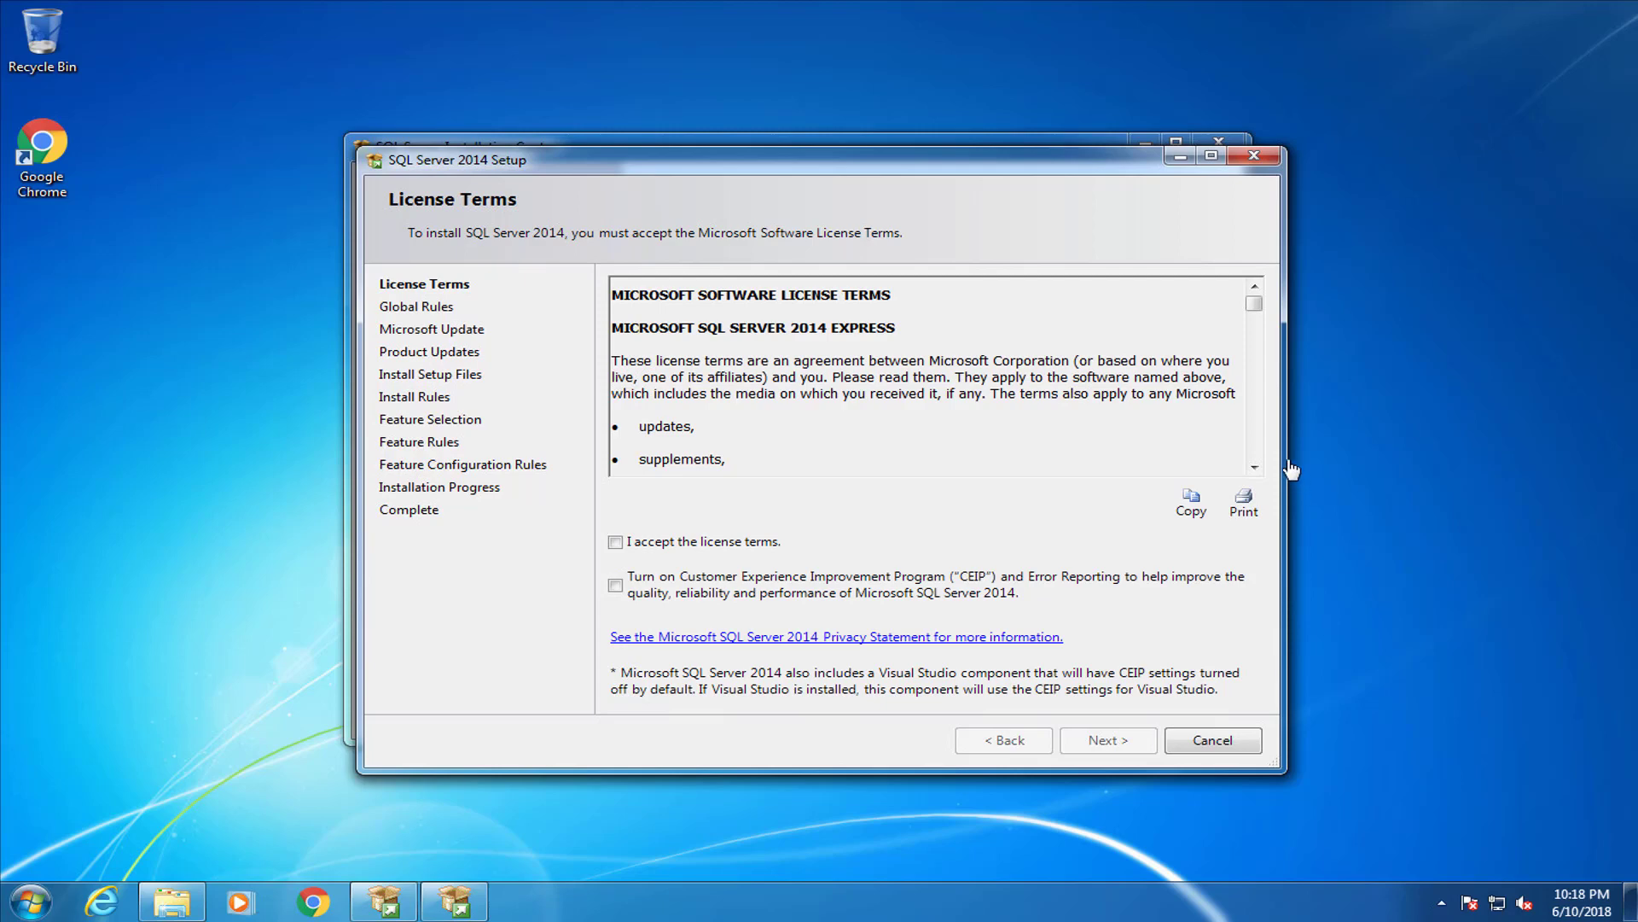
scroll(1254, 342, down, 1)
drag(1257, 348, 1245, 475)
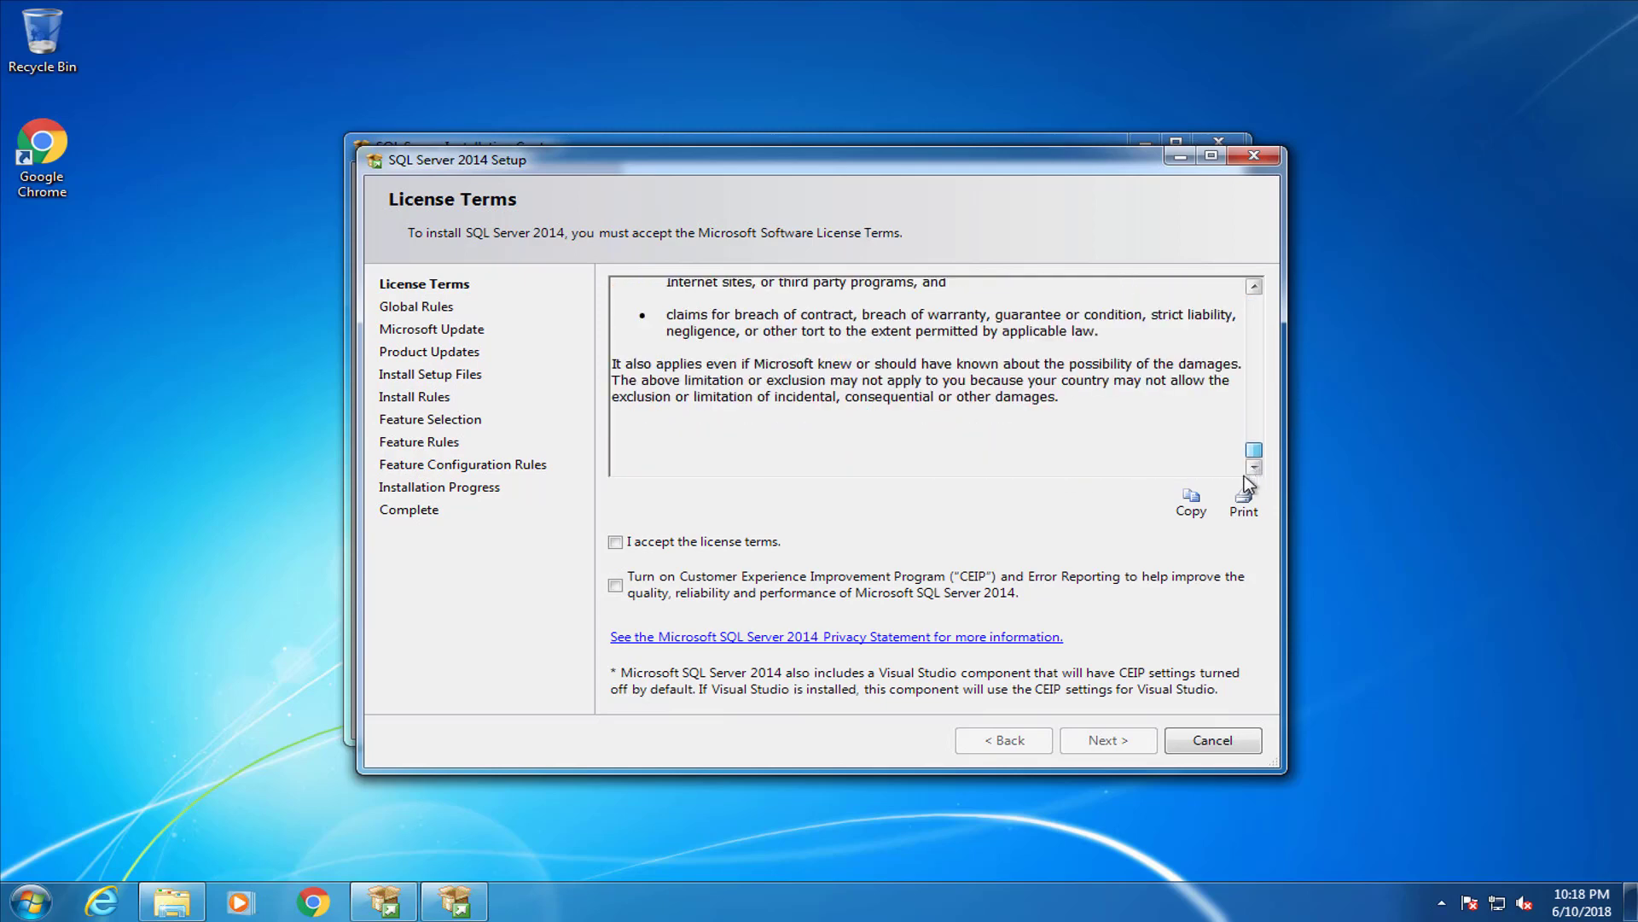
click(616, 543)
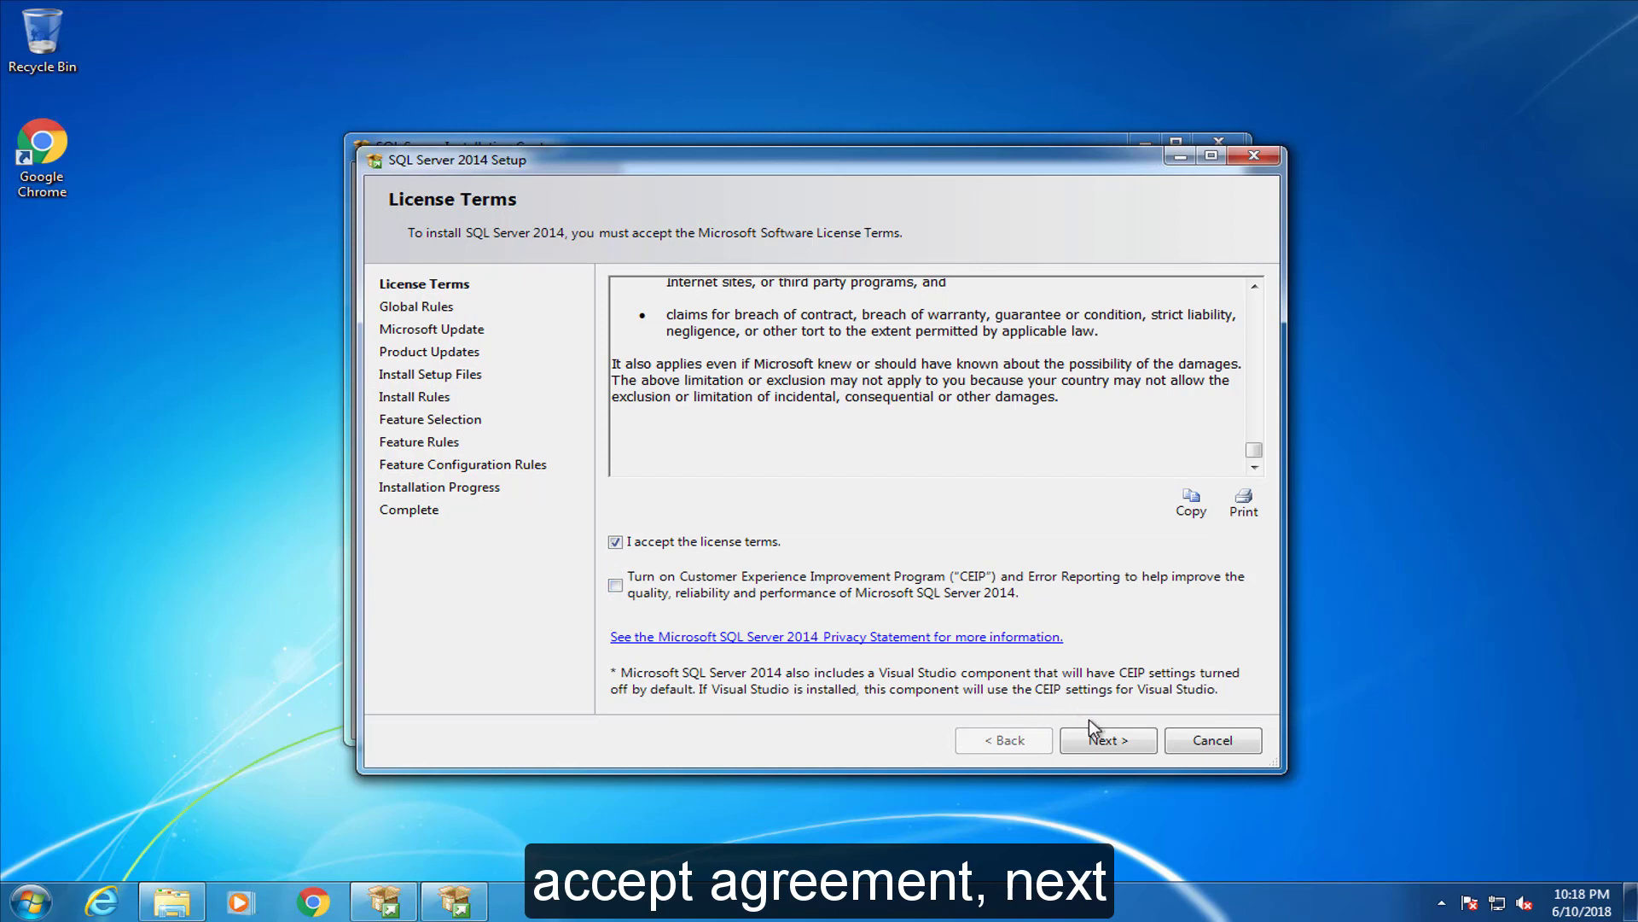
click(1137, 740)
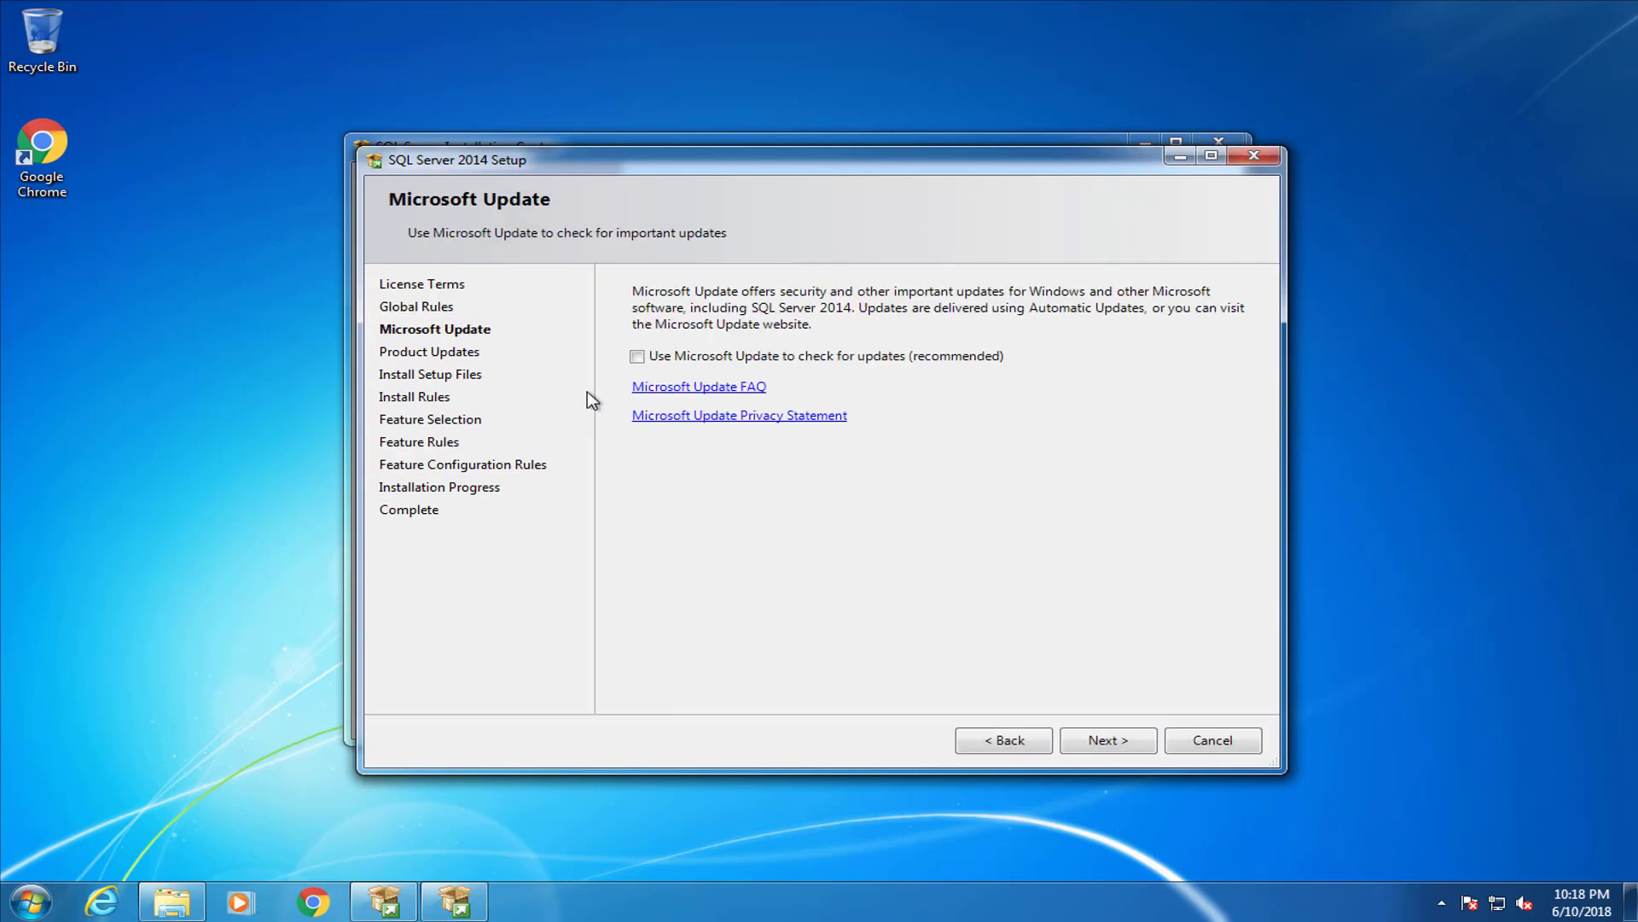
click(1135, 747)
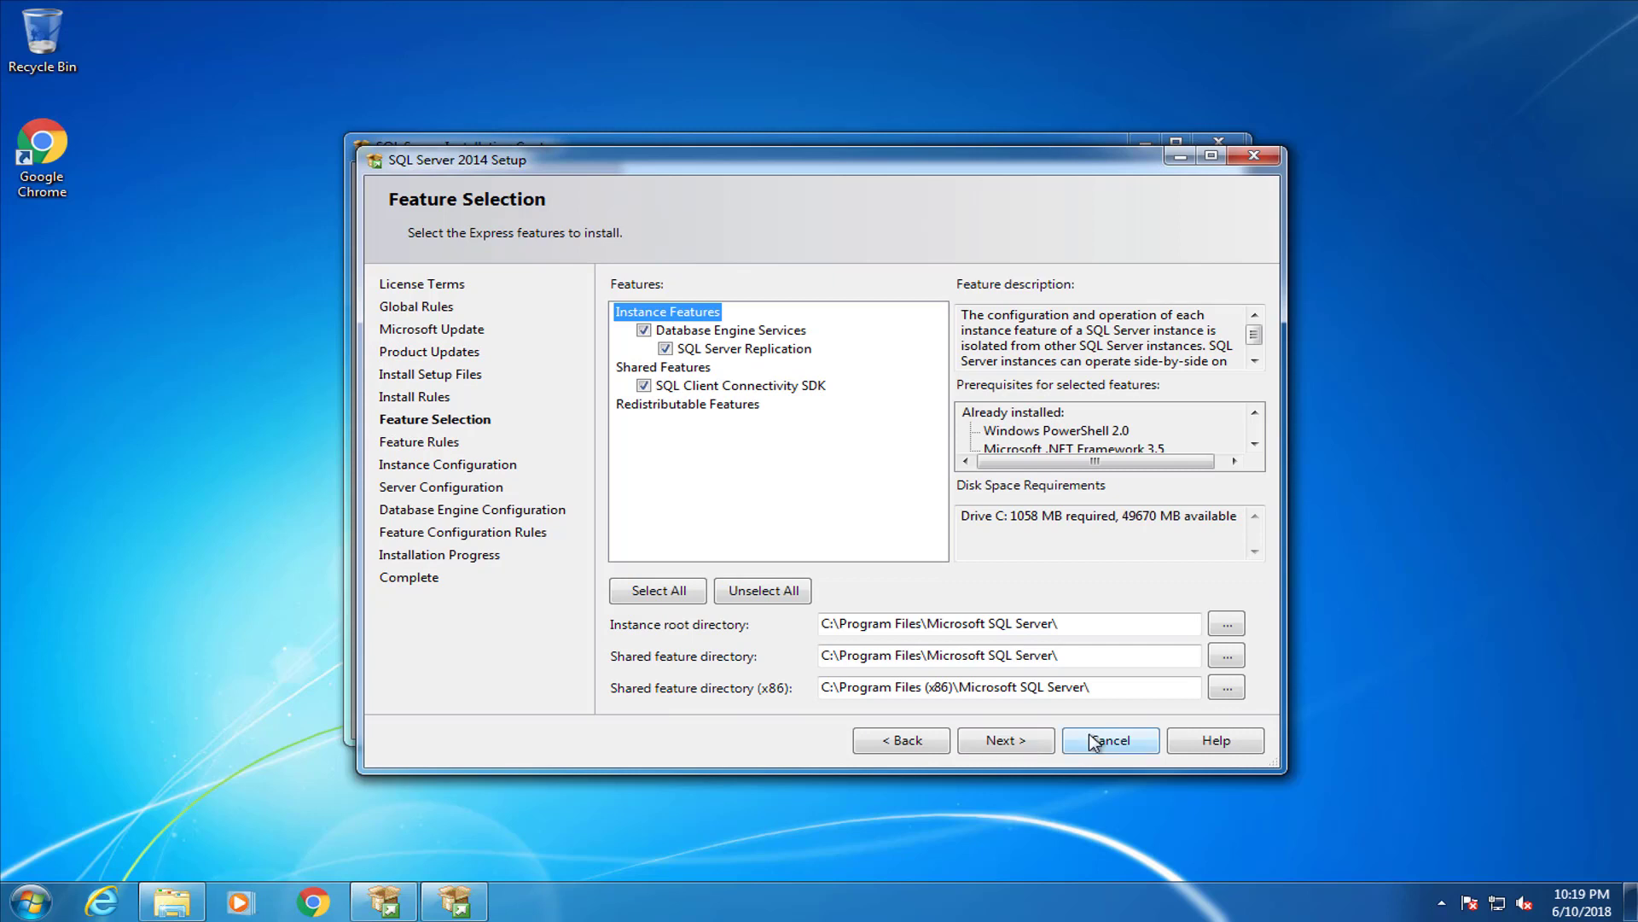
Keep default features, the SQLExpress instance and engine settings, then install and close Setup
click(1016, 739)
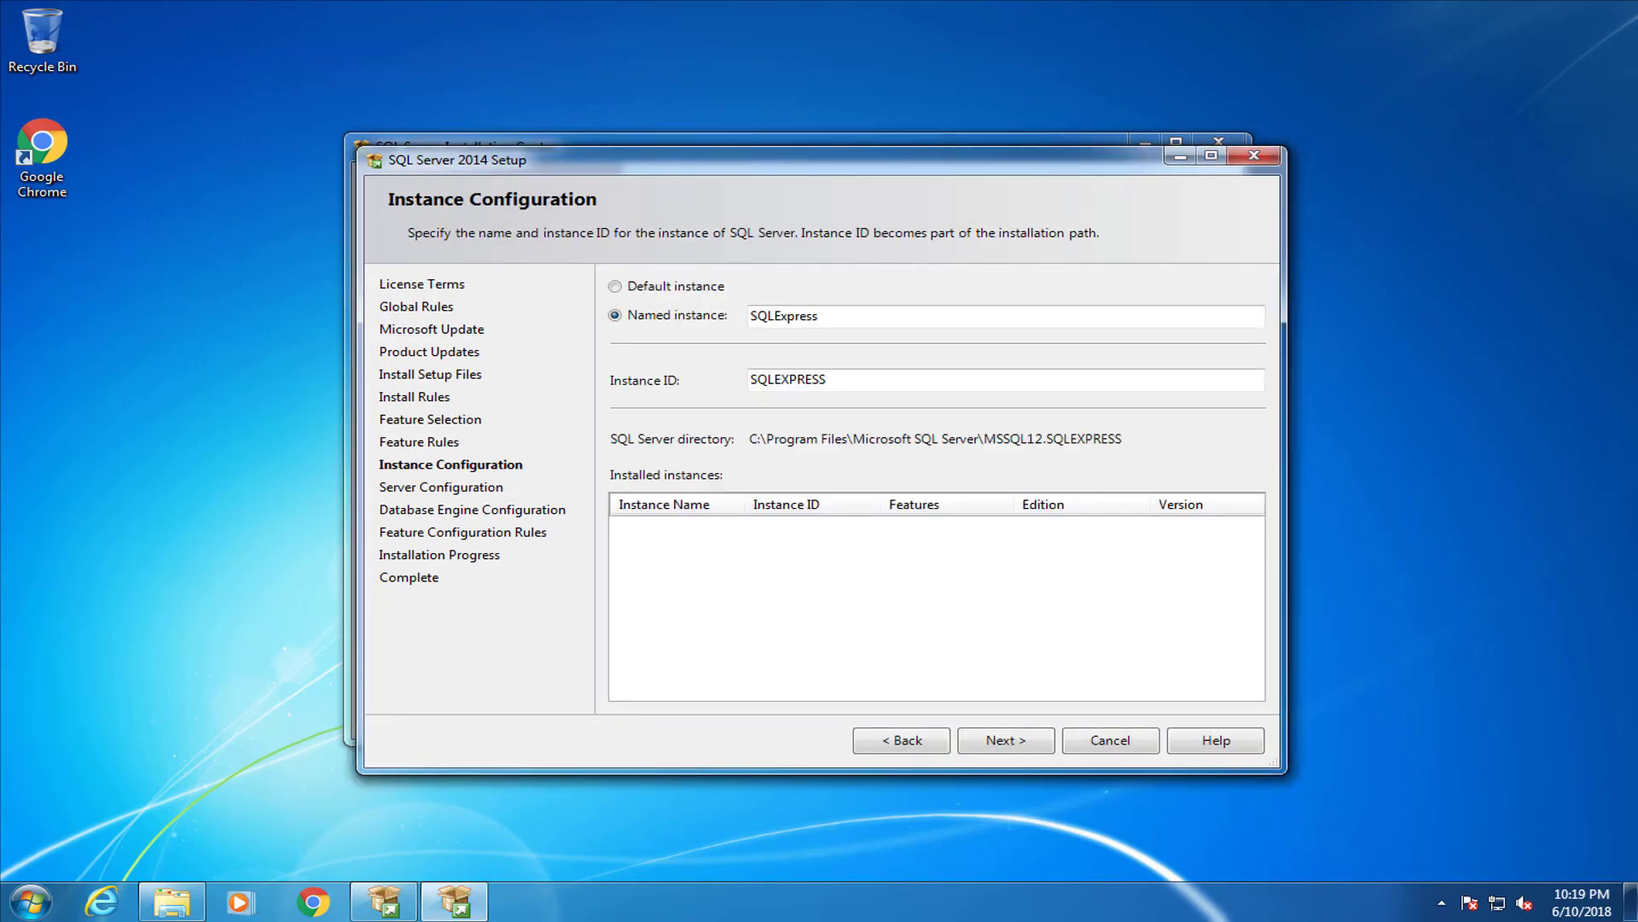
click(1030, 745)
click(1031, 748)
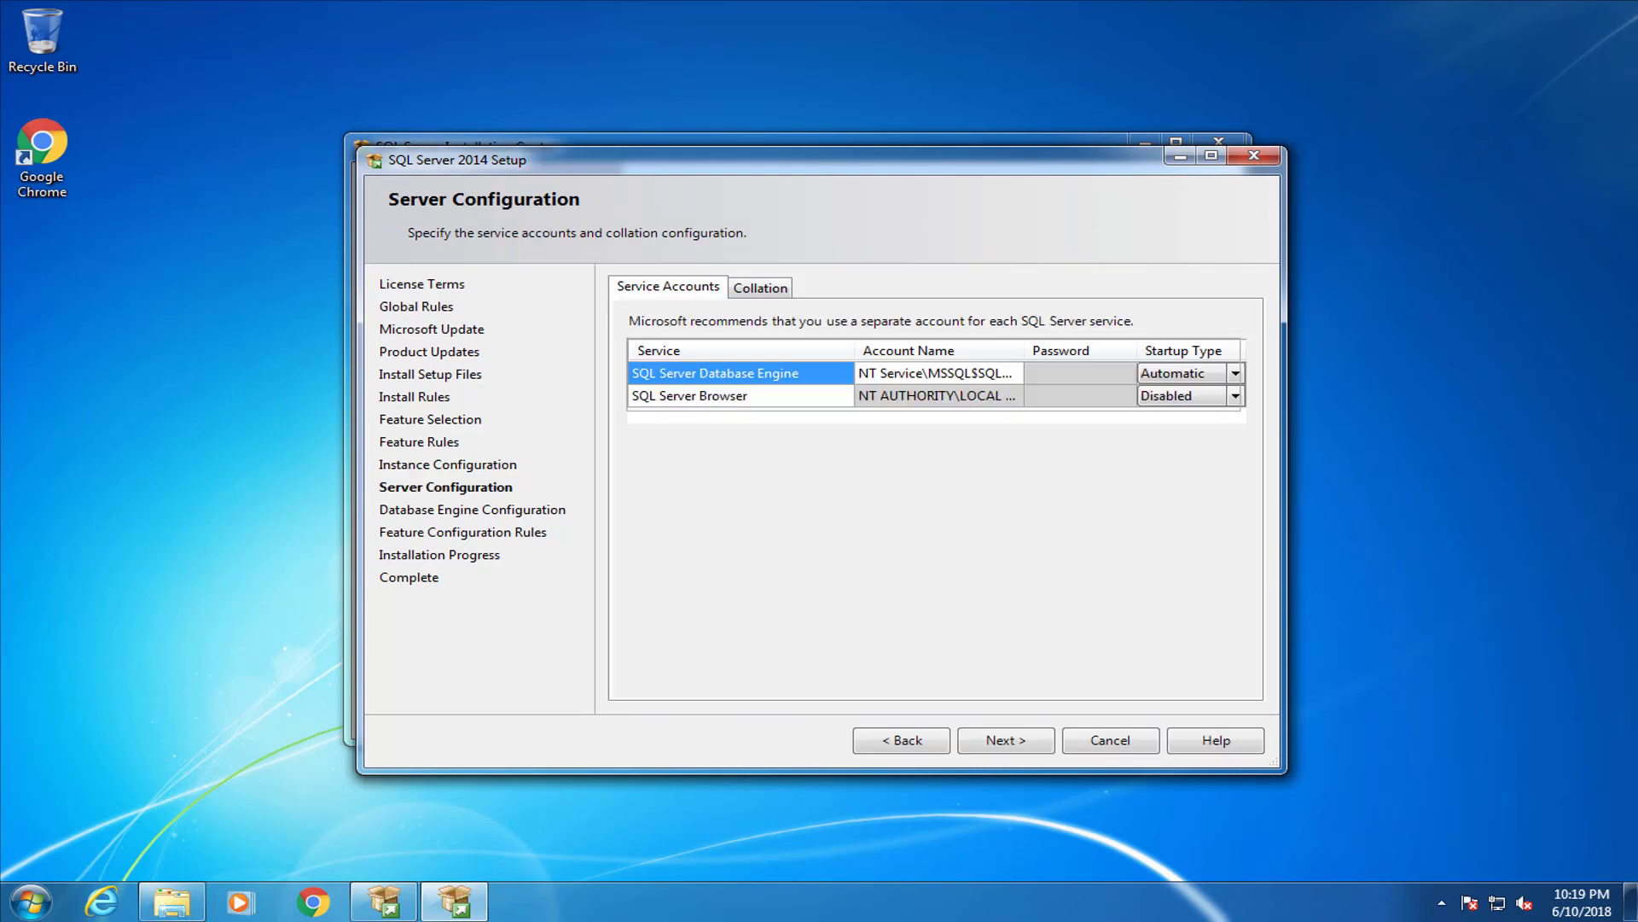
click(1047, 746)
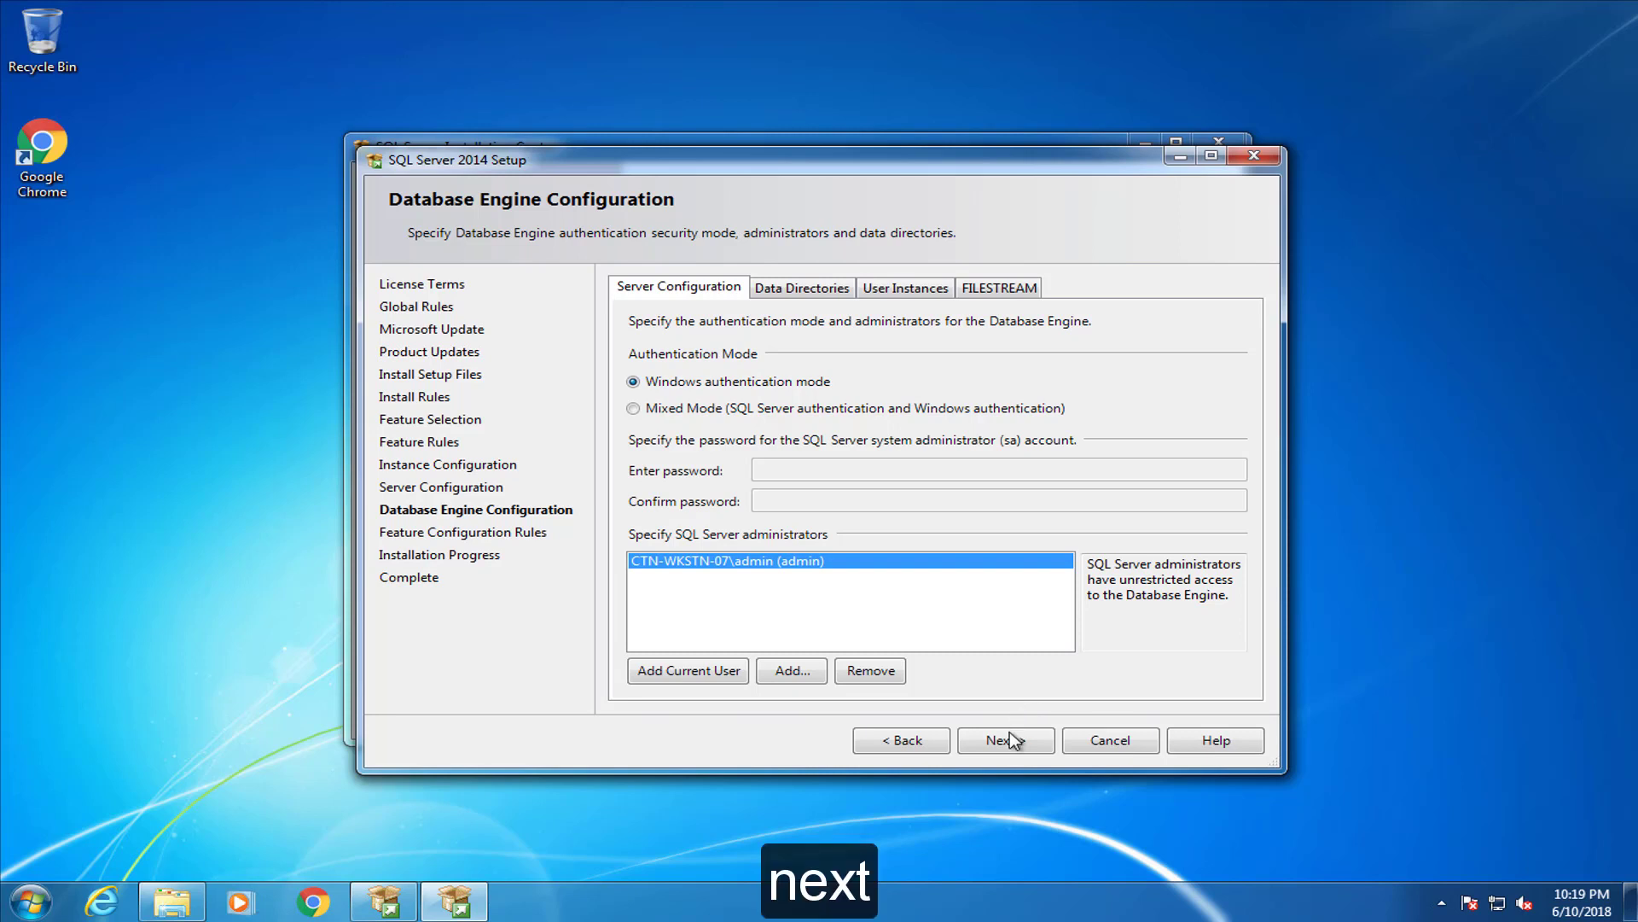
click(1038, 742)
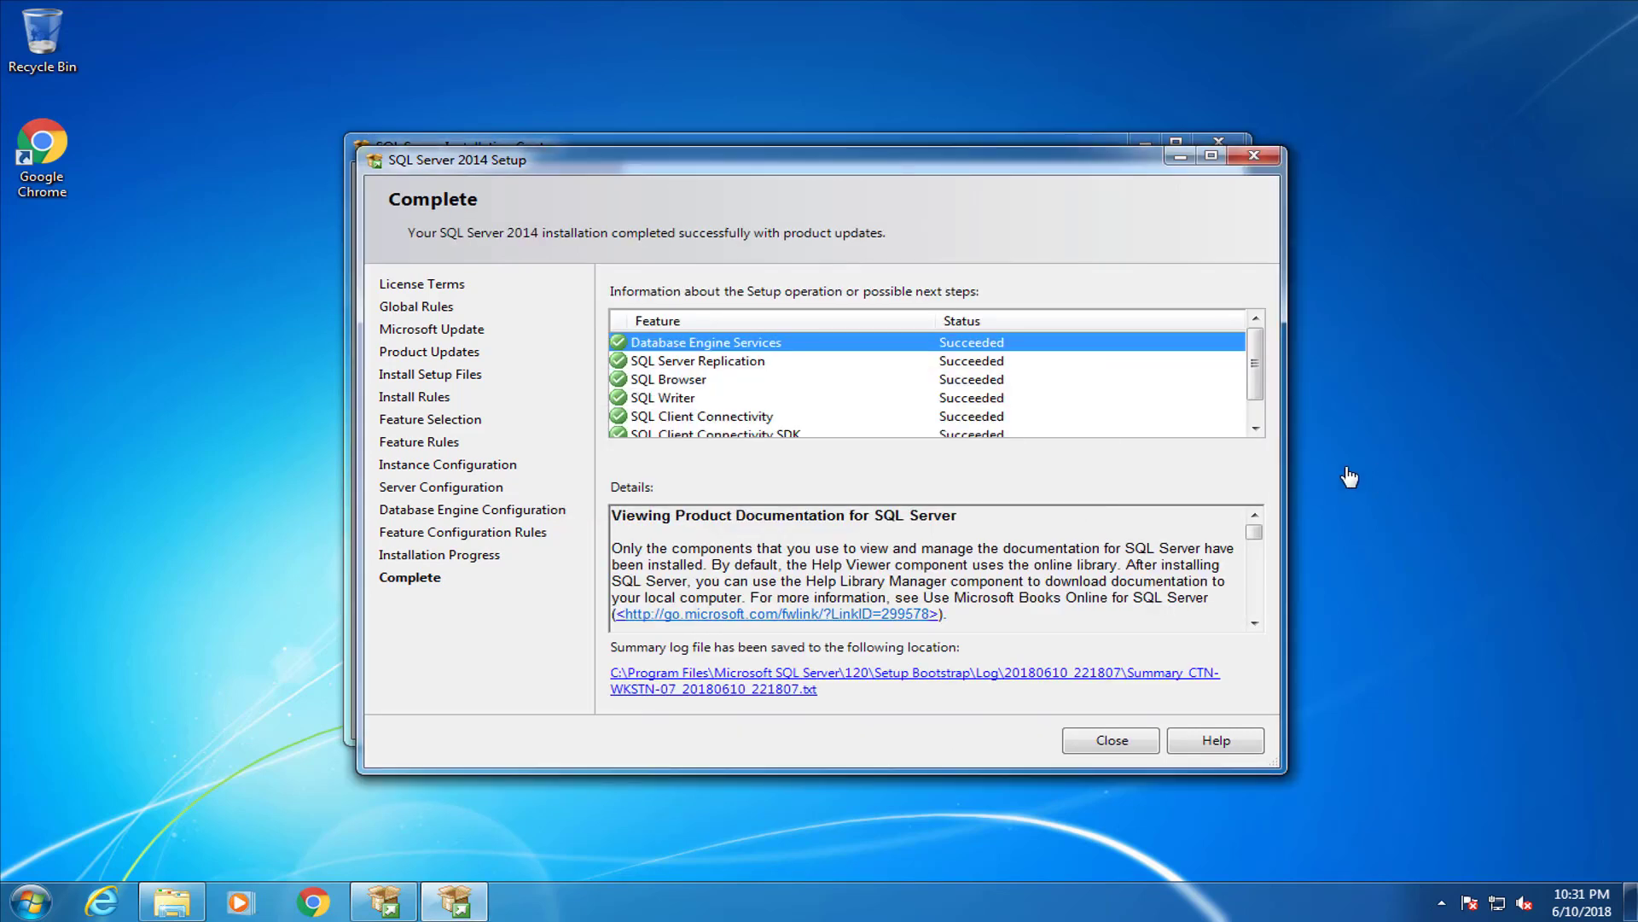
drag(1251, 355, 1255, 396)
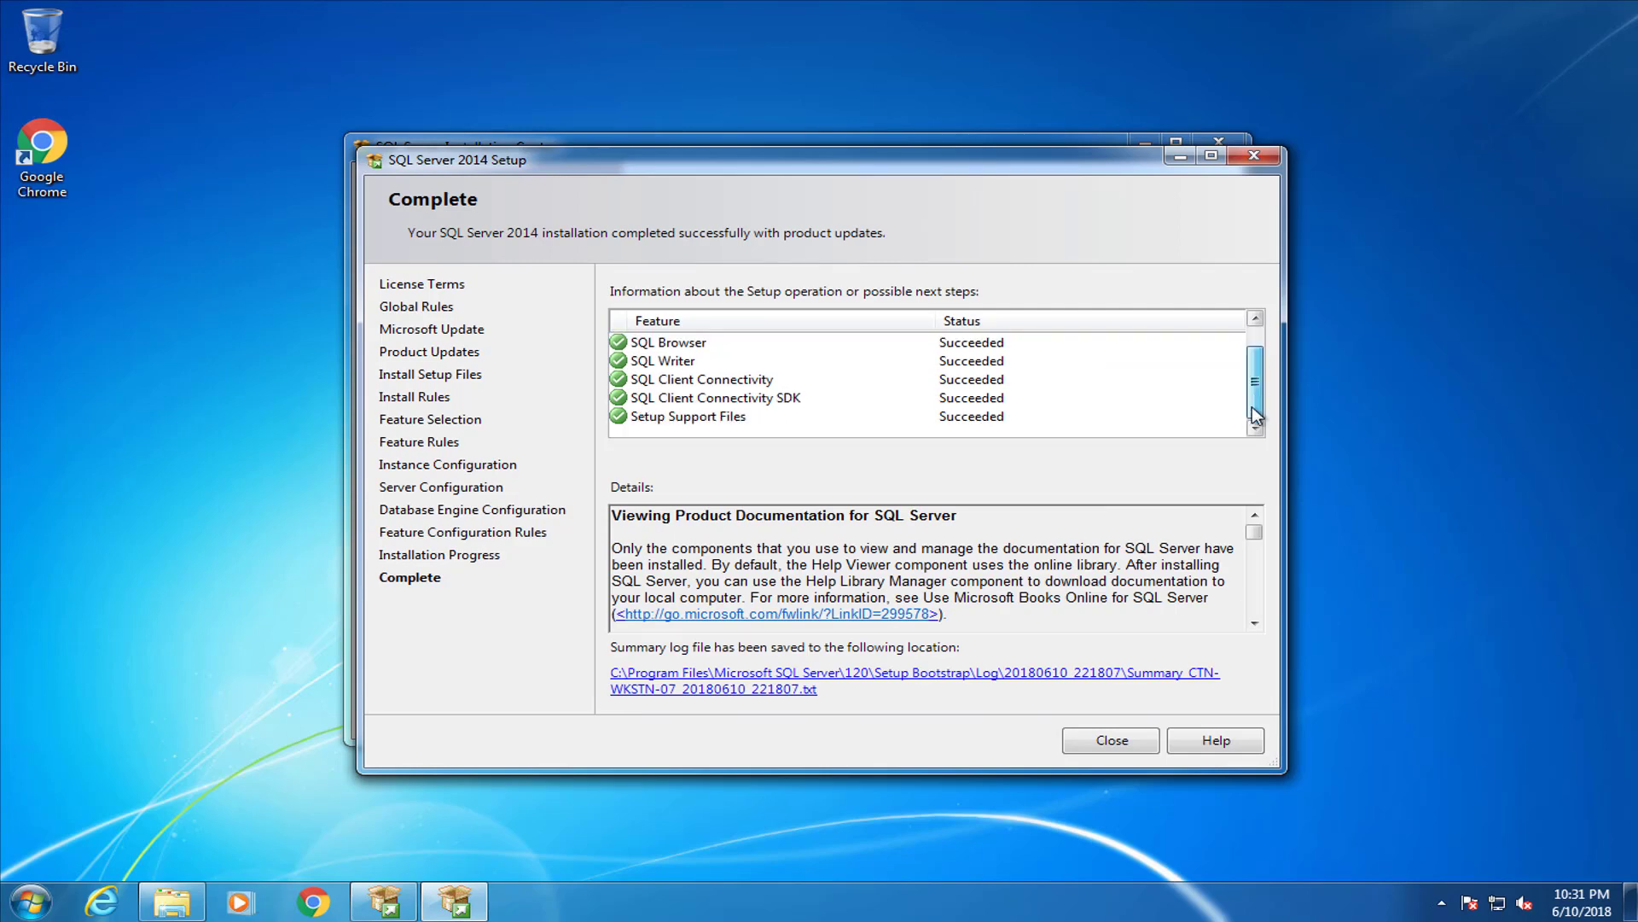
click(1112, 734)
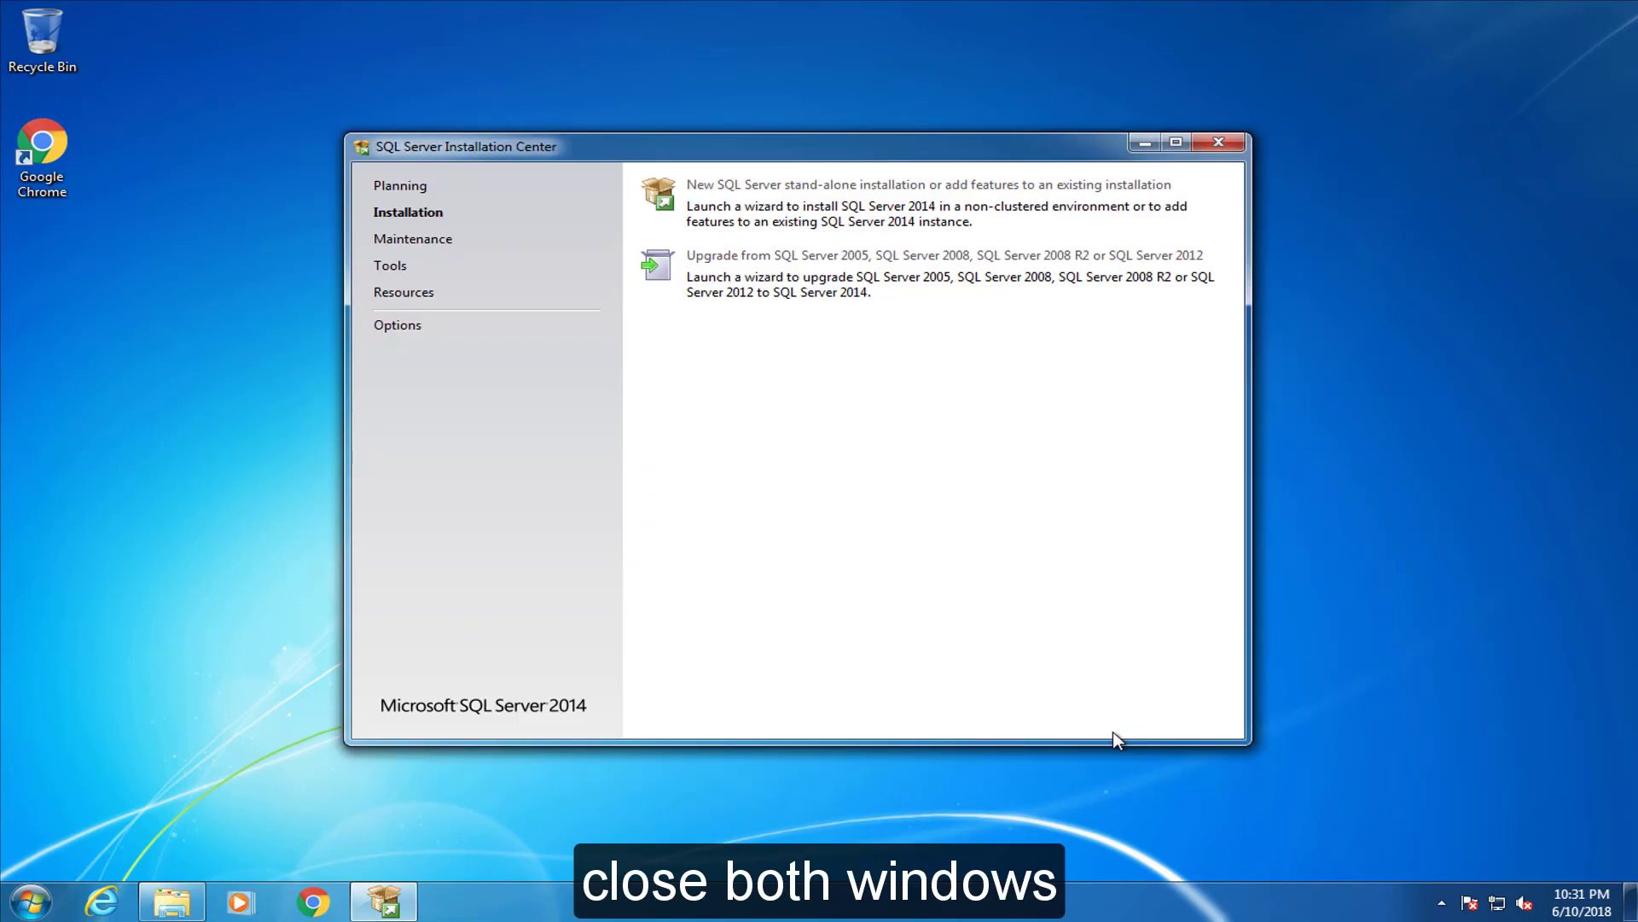
Close the Installation Center and put a services.msc shortcut on the desktop
click(1219, 142)
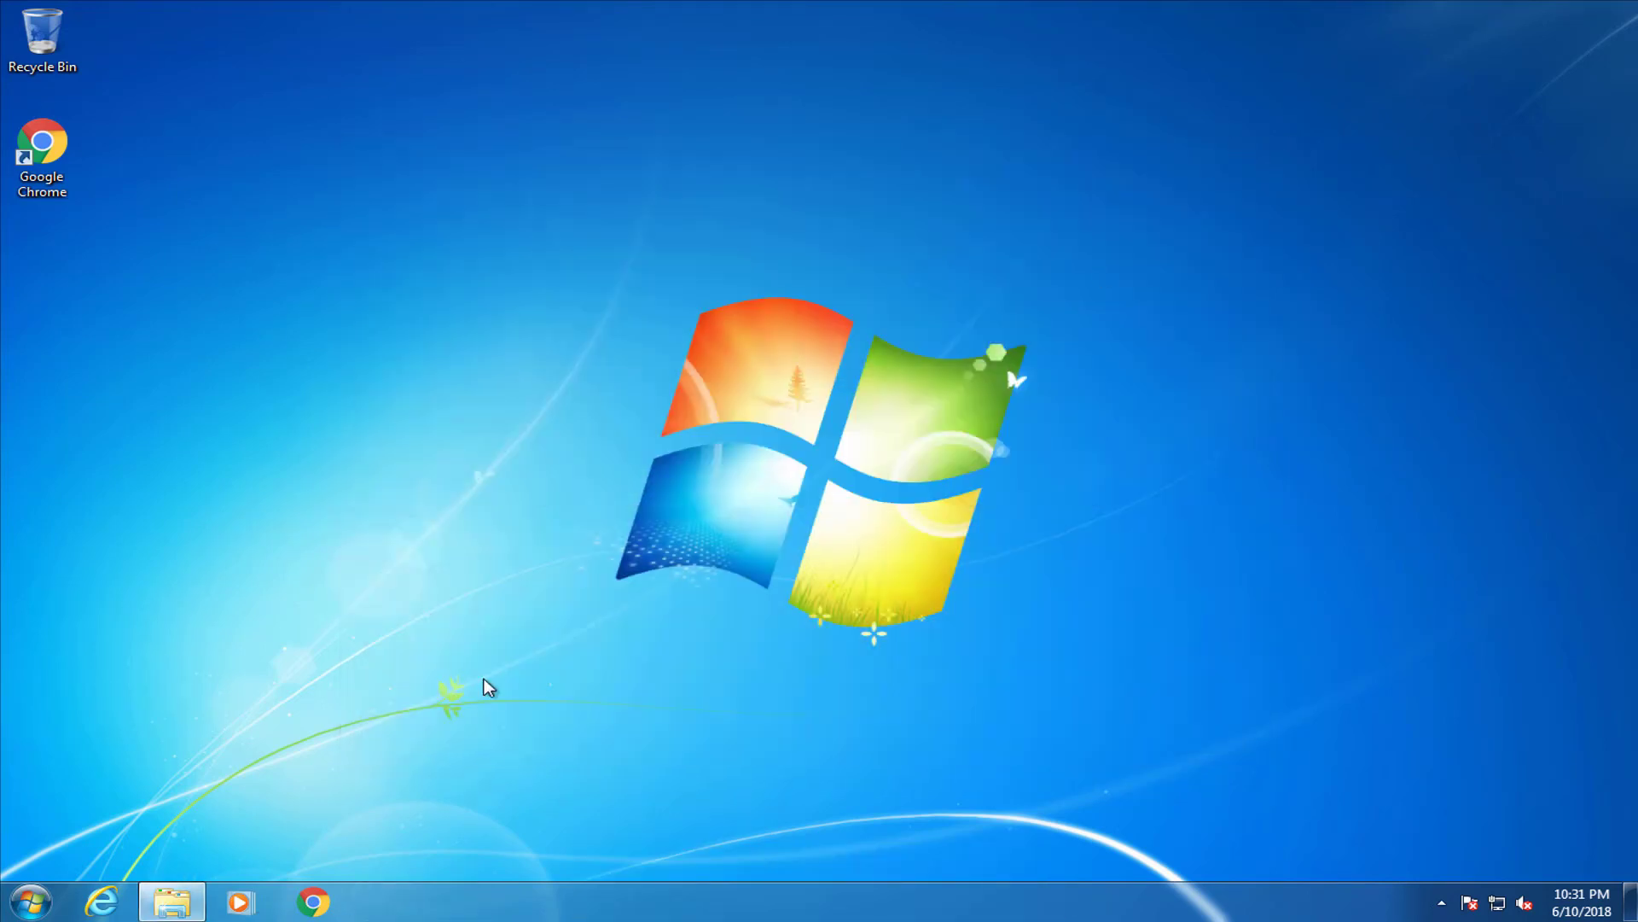
click(31, 901)
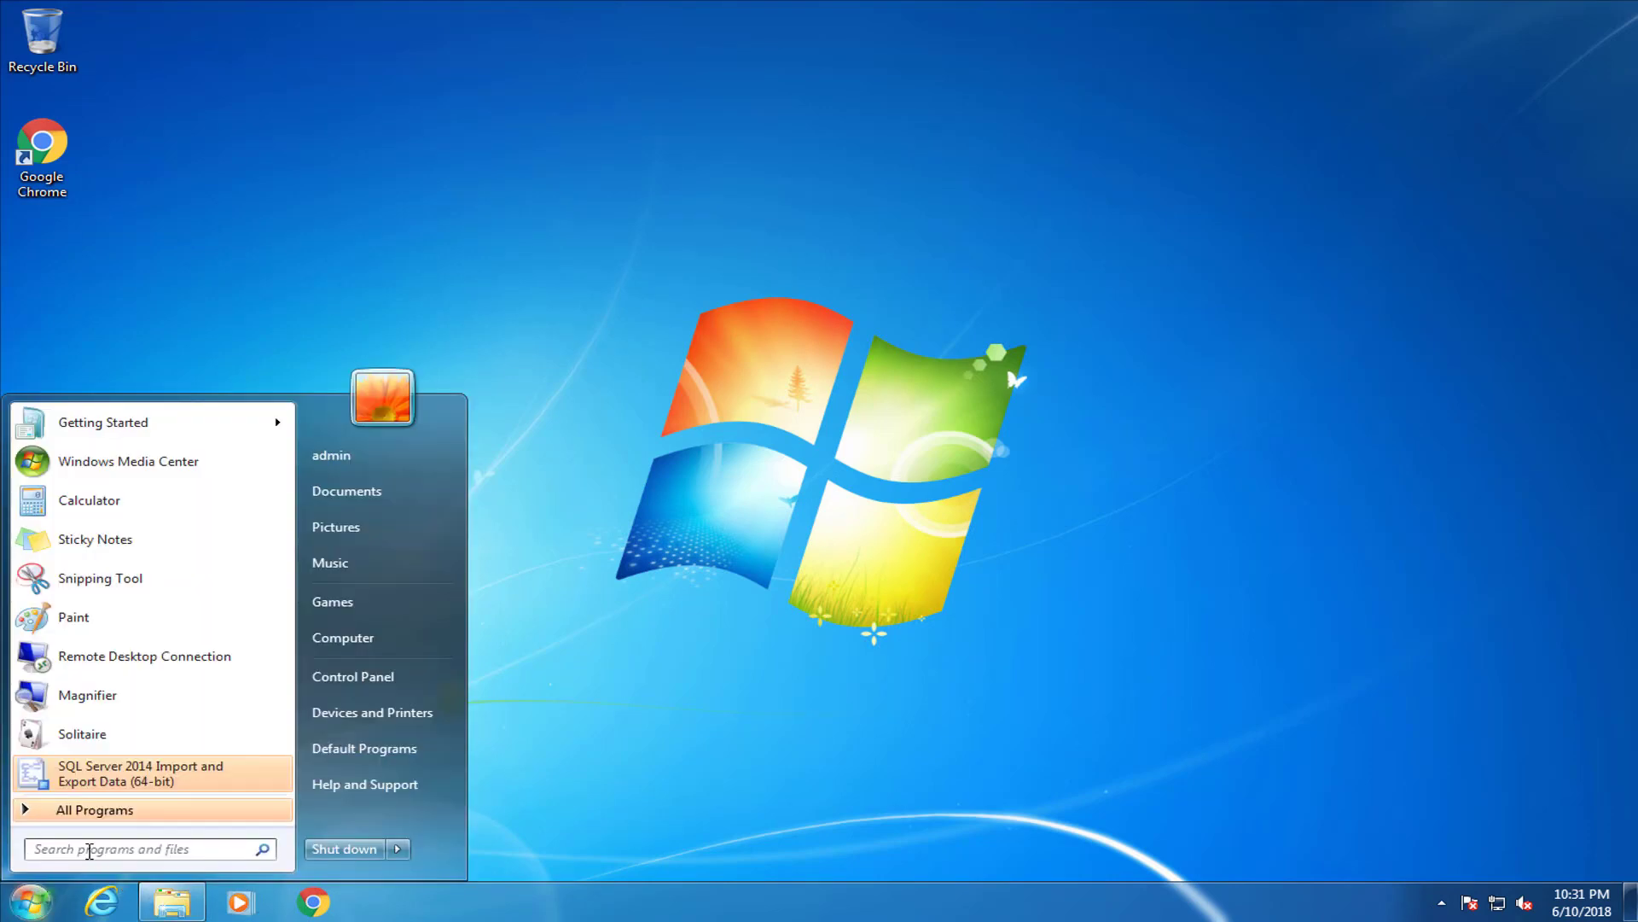
text(services.msc)
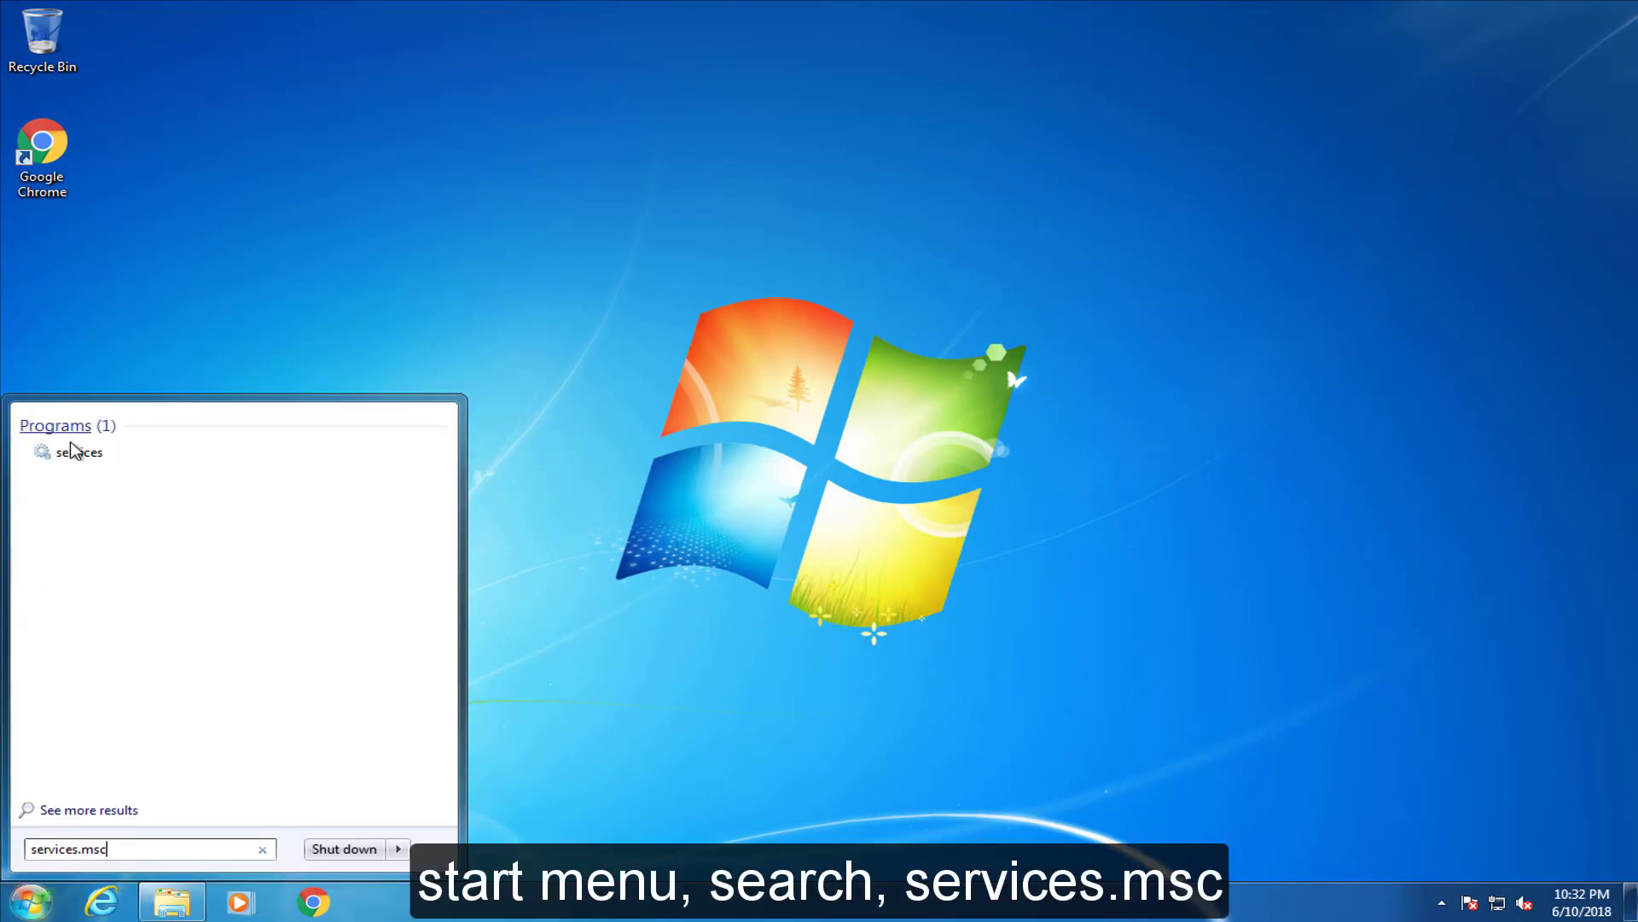
right_click(73, 452)
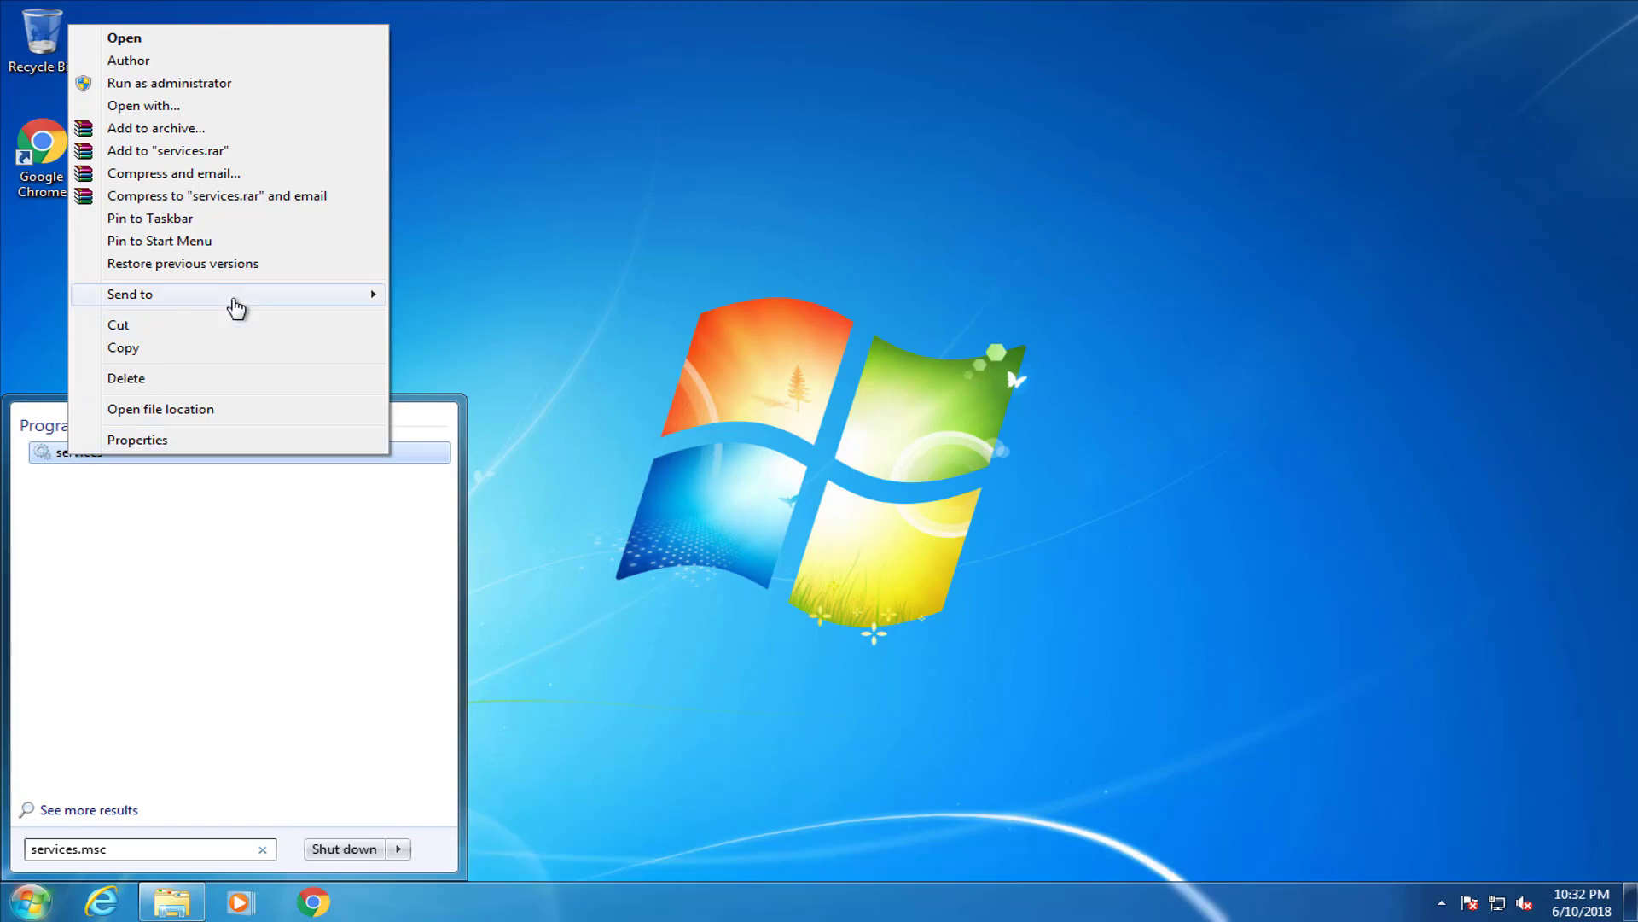
mouse_move(234, 307)
click(483, 318)
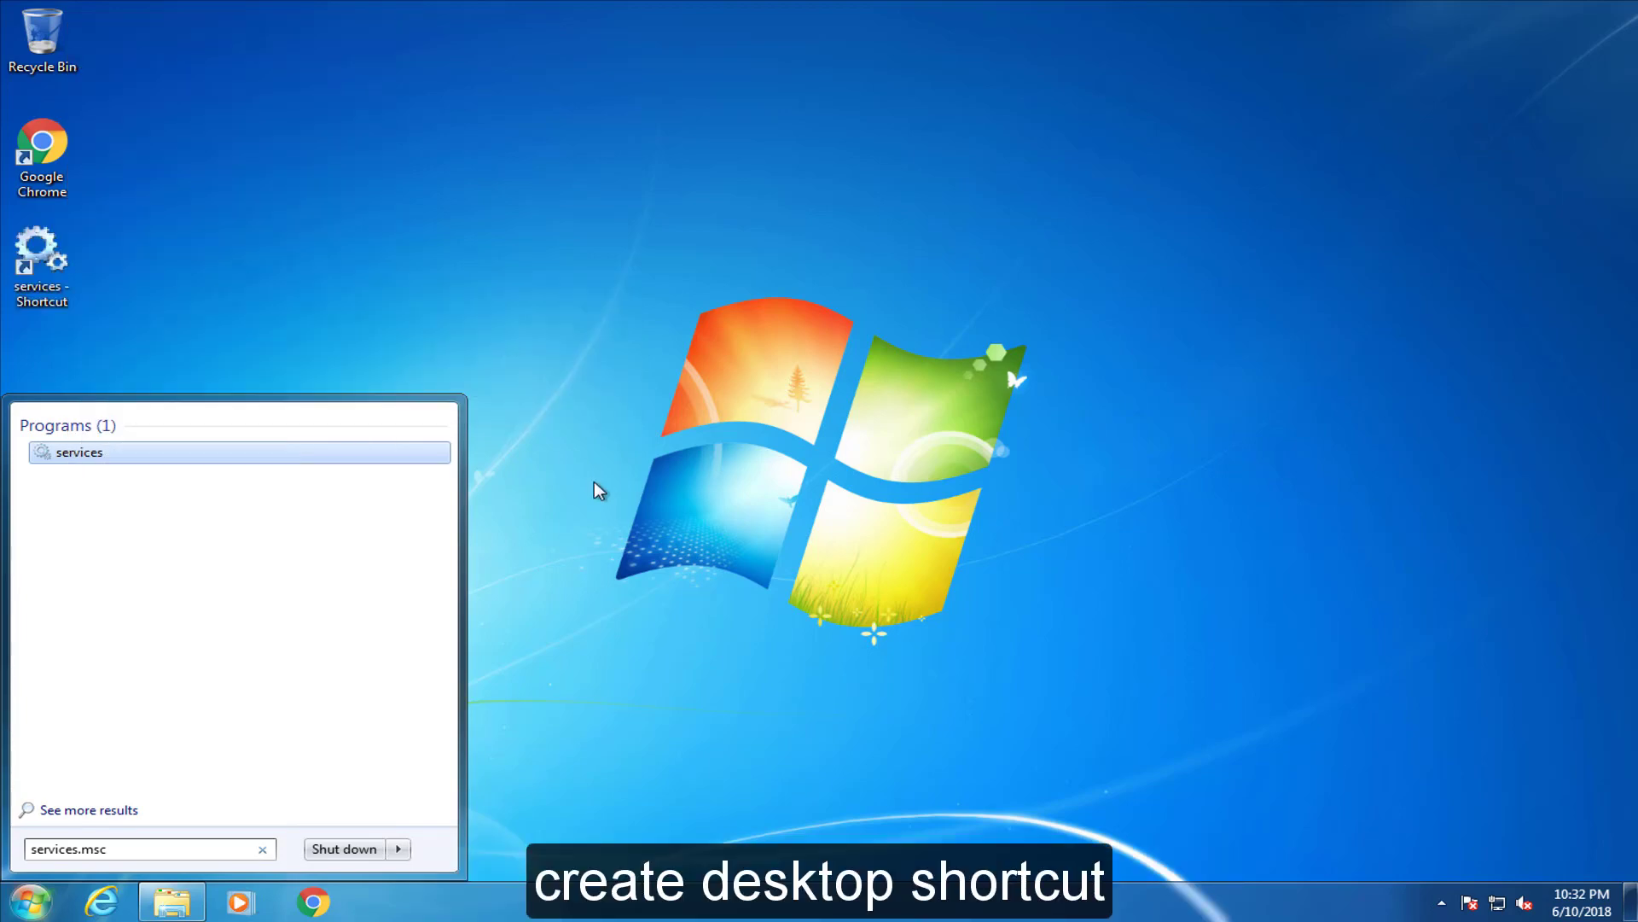
click(599, 490)
Open Services maximized in Standard view with a wider Name column
double_click(51, 253)
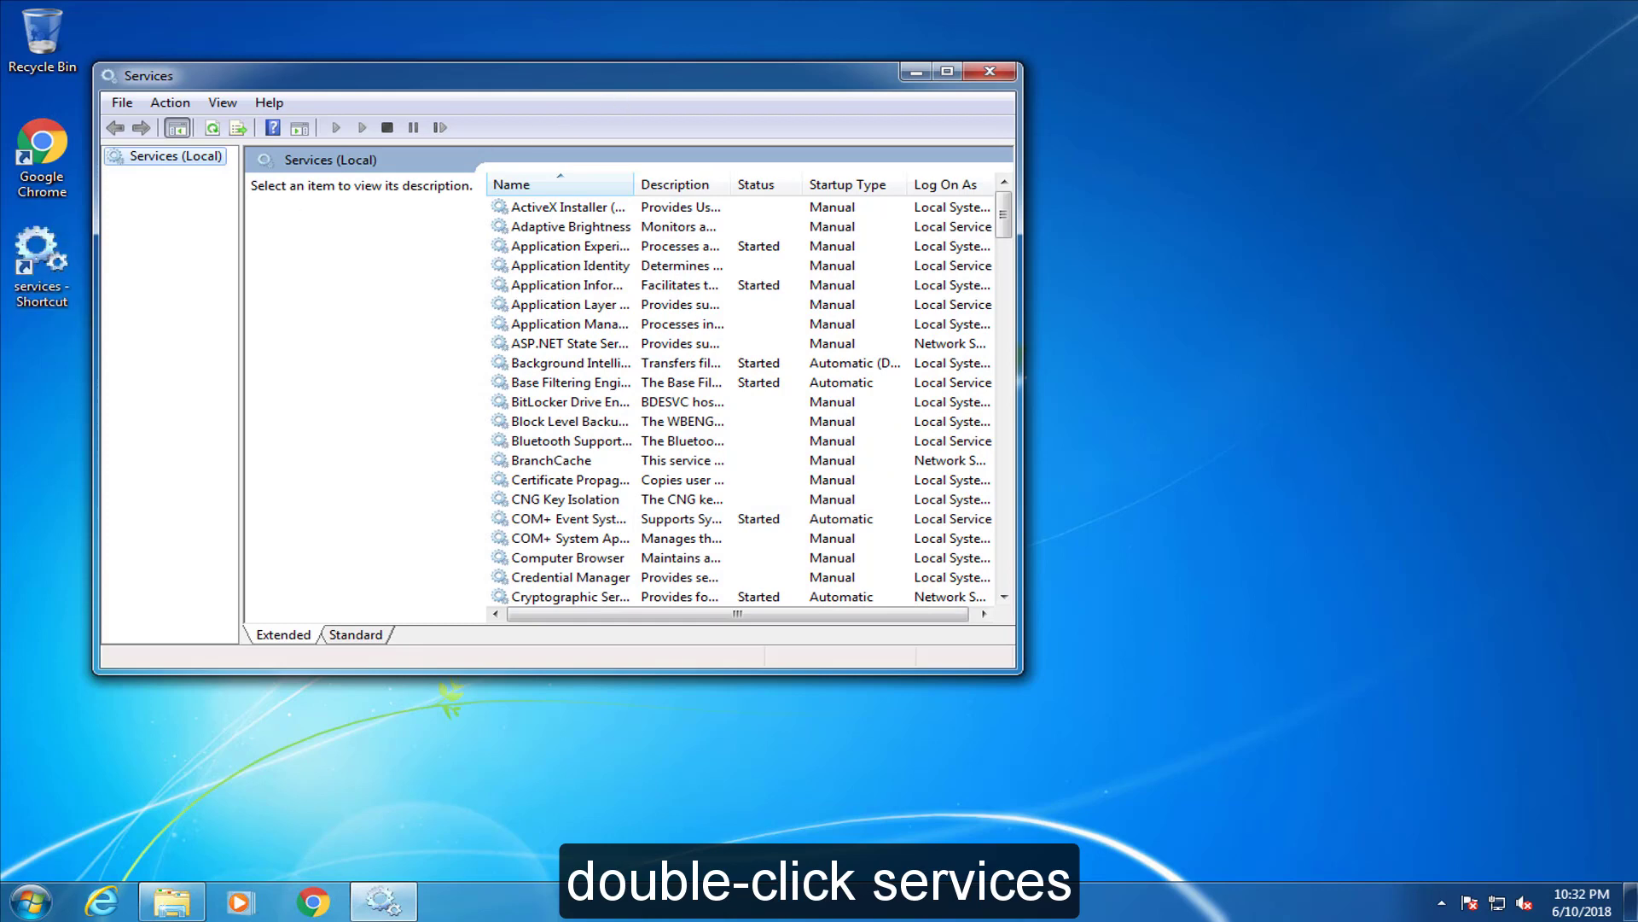
drag(627, 79, 941, 88)
click(1261, 81)
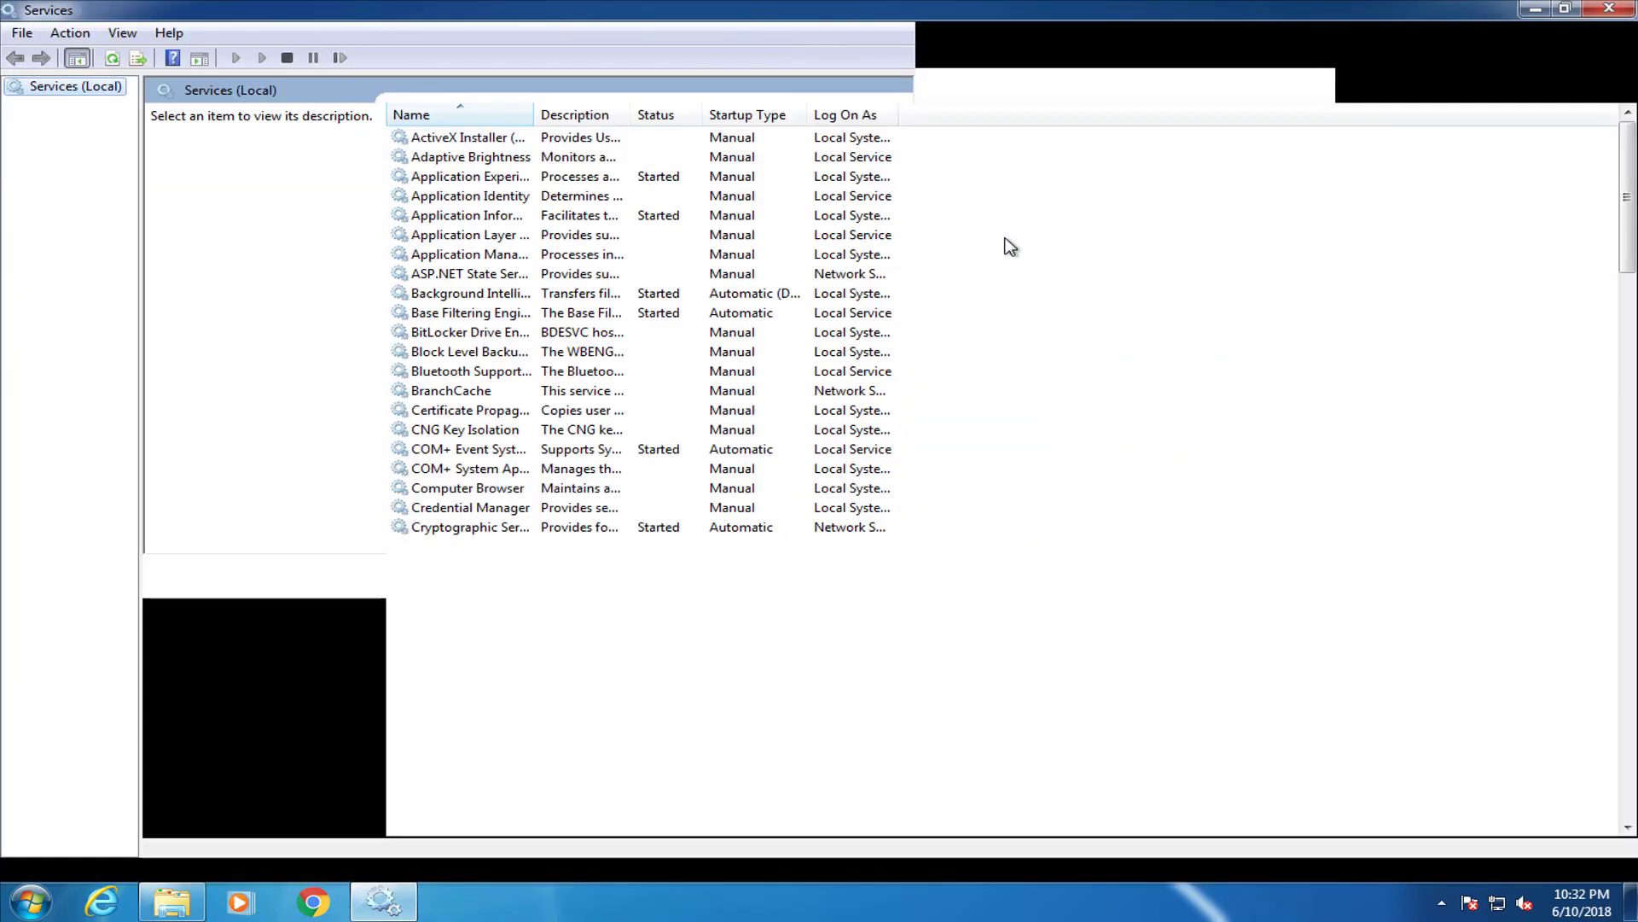
click(275, 849)
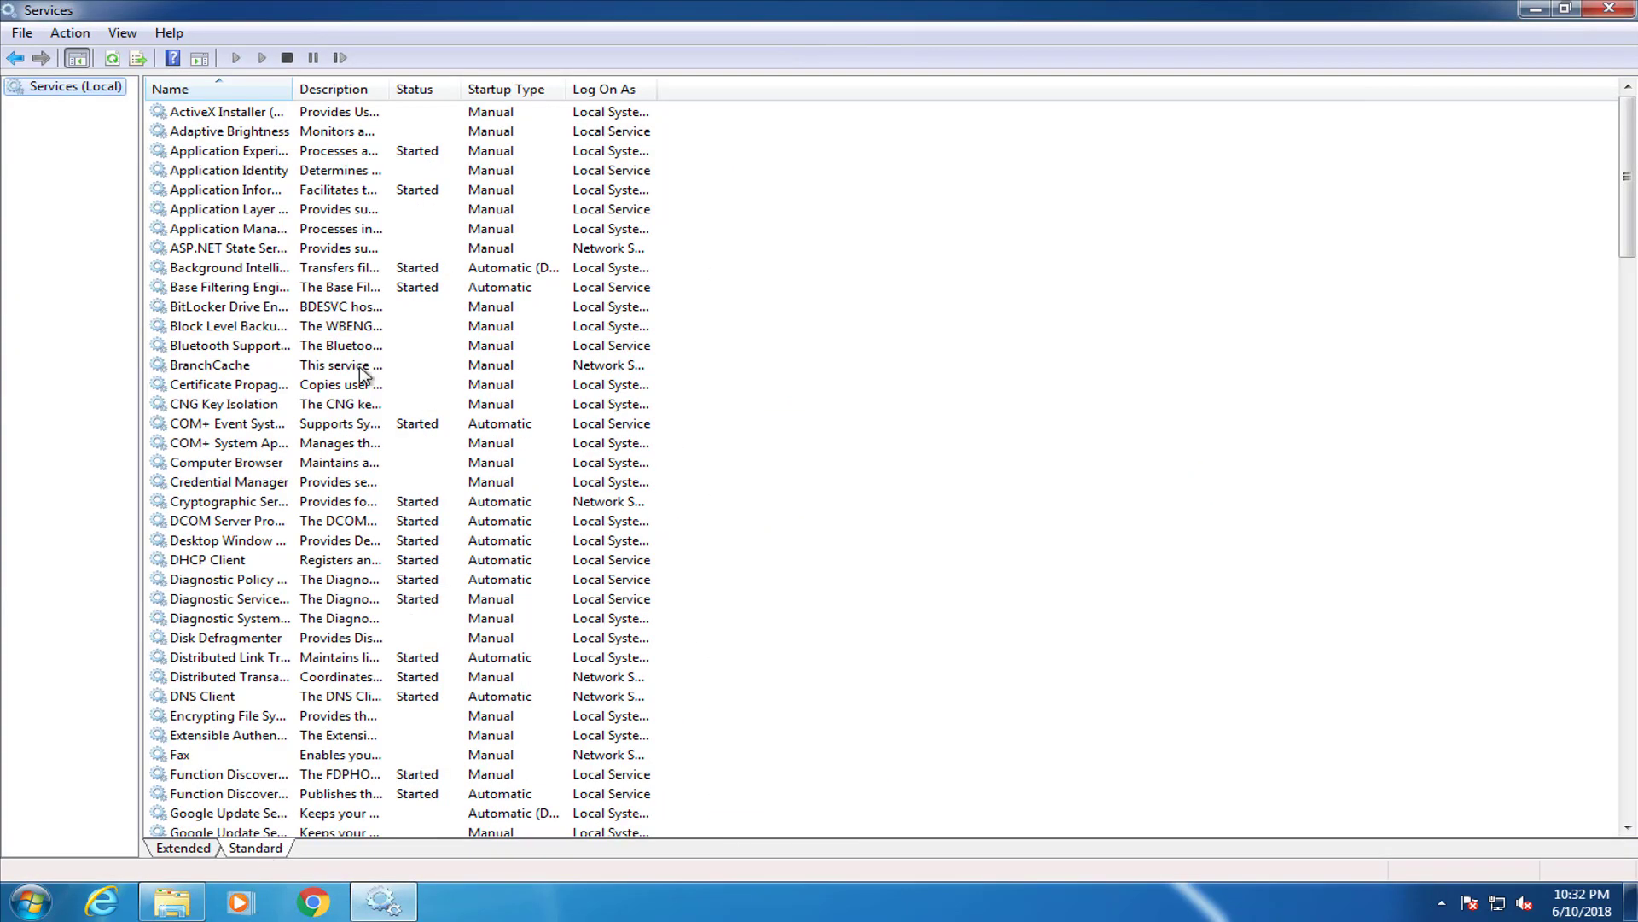
drag(306, 90, 708, 90)
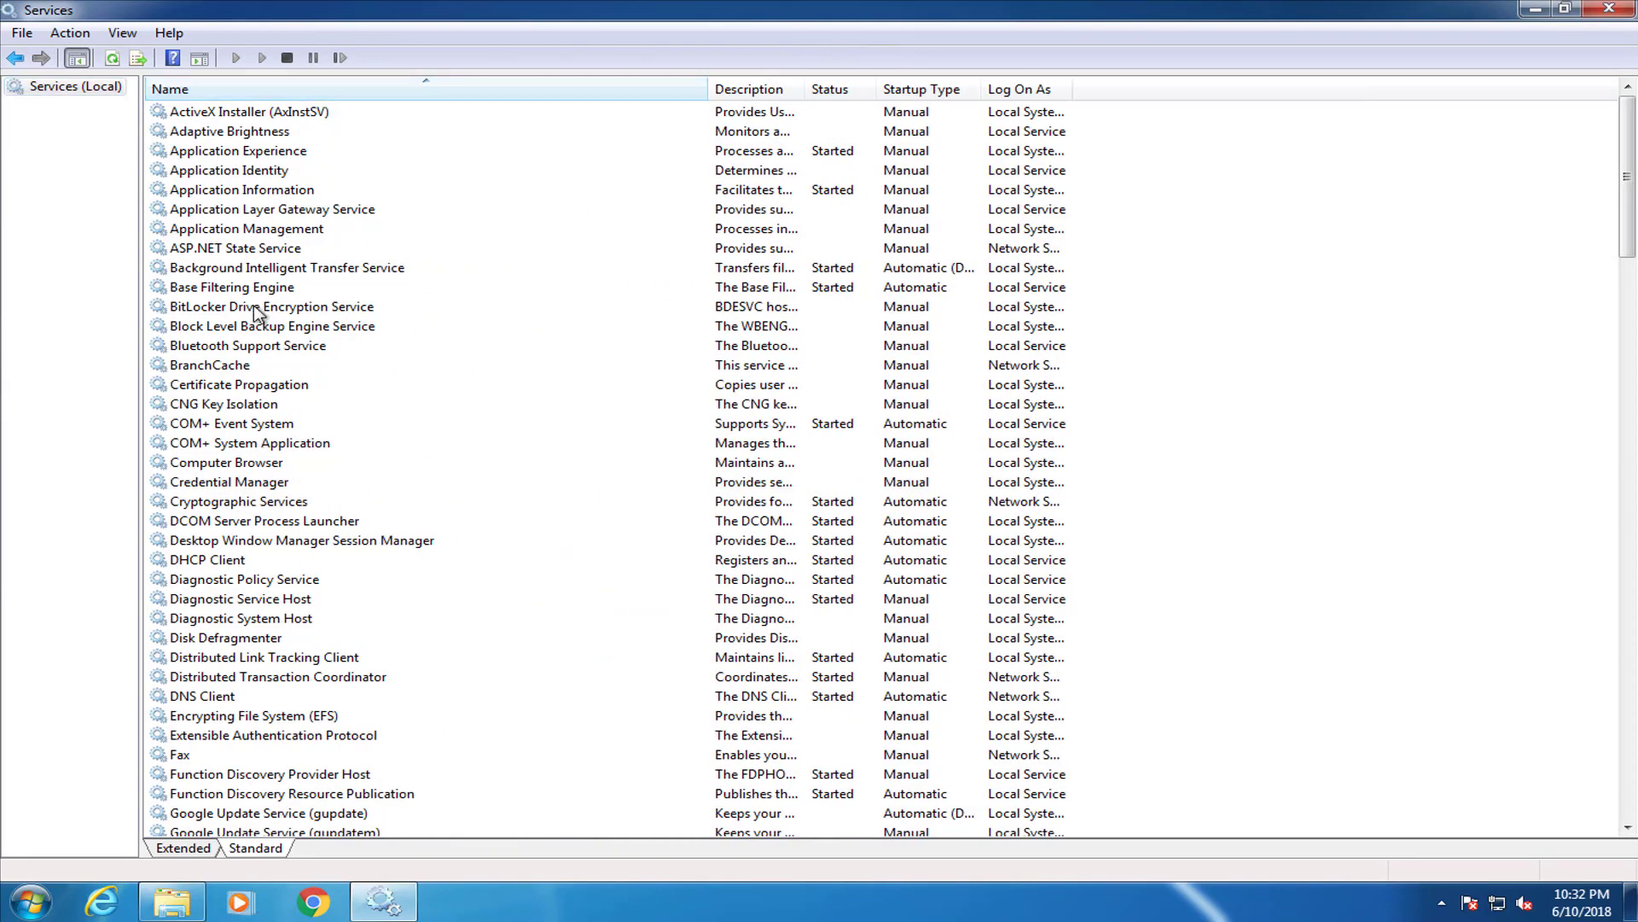
Confirm SQL Server (SQLEXPRESS) is Started and Automatic in its properties, then close Services
click(256, 307)
text(sql)
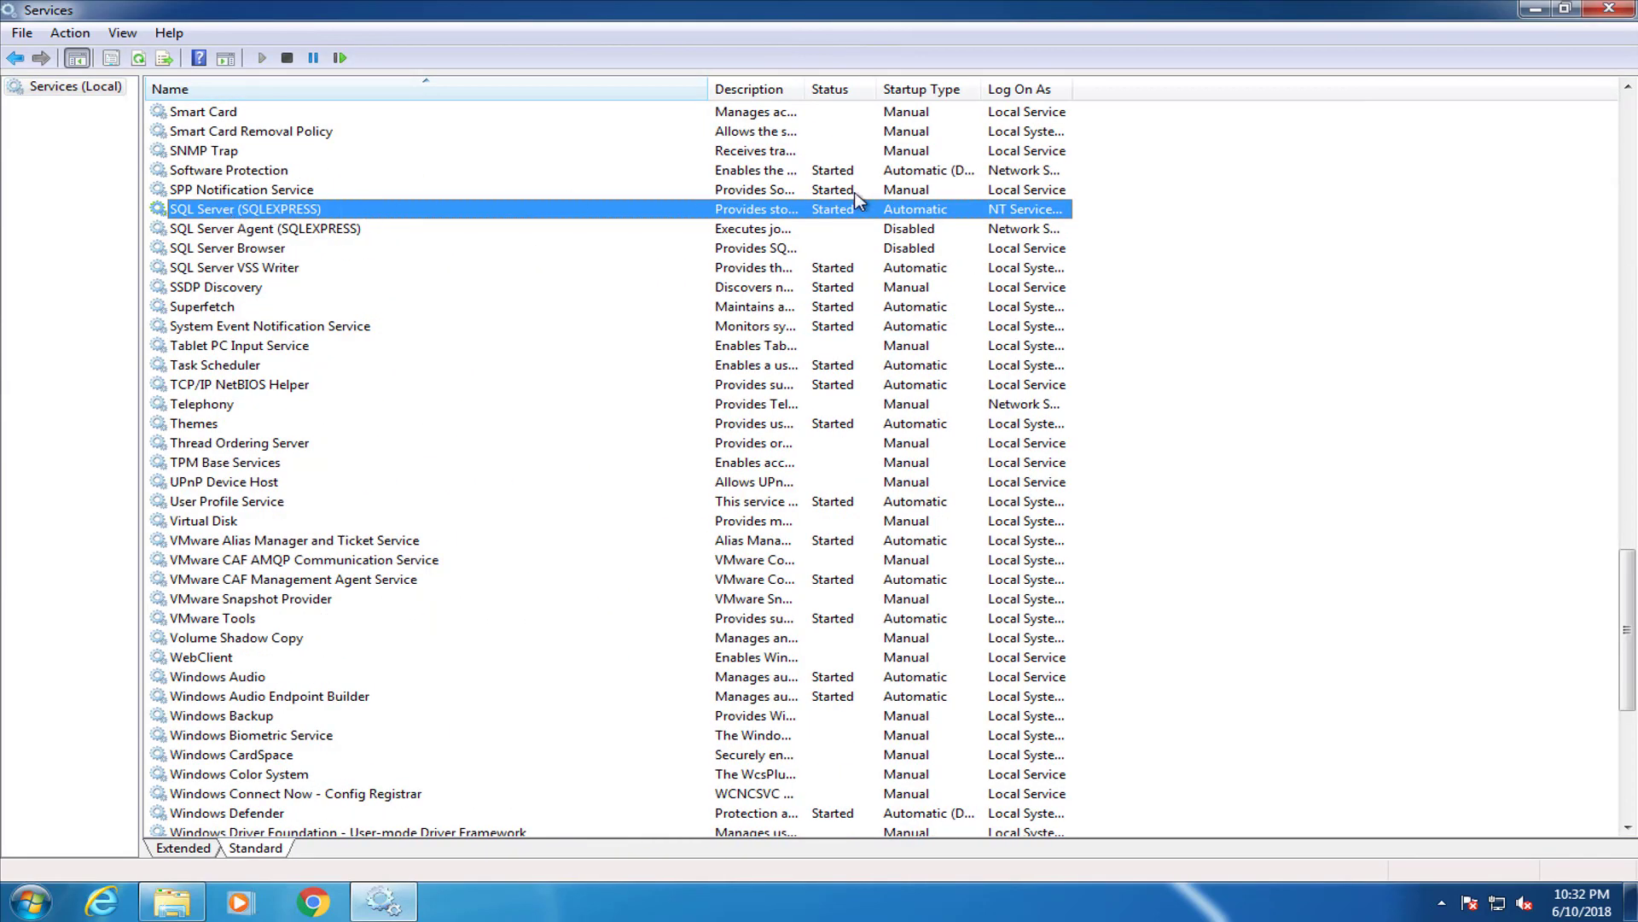
drag(708, 86, 1034, 89)
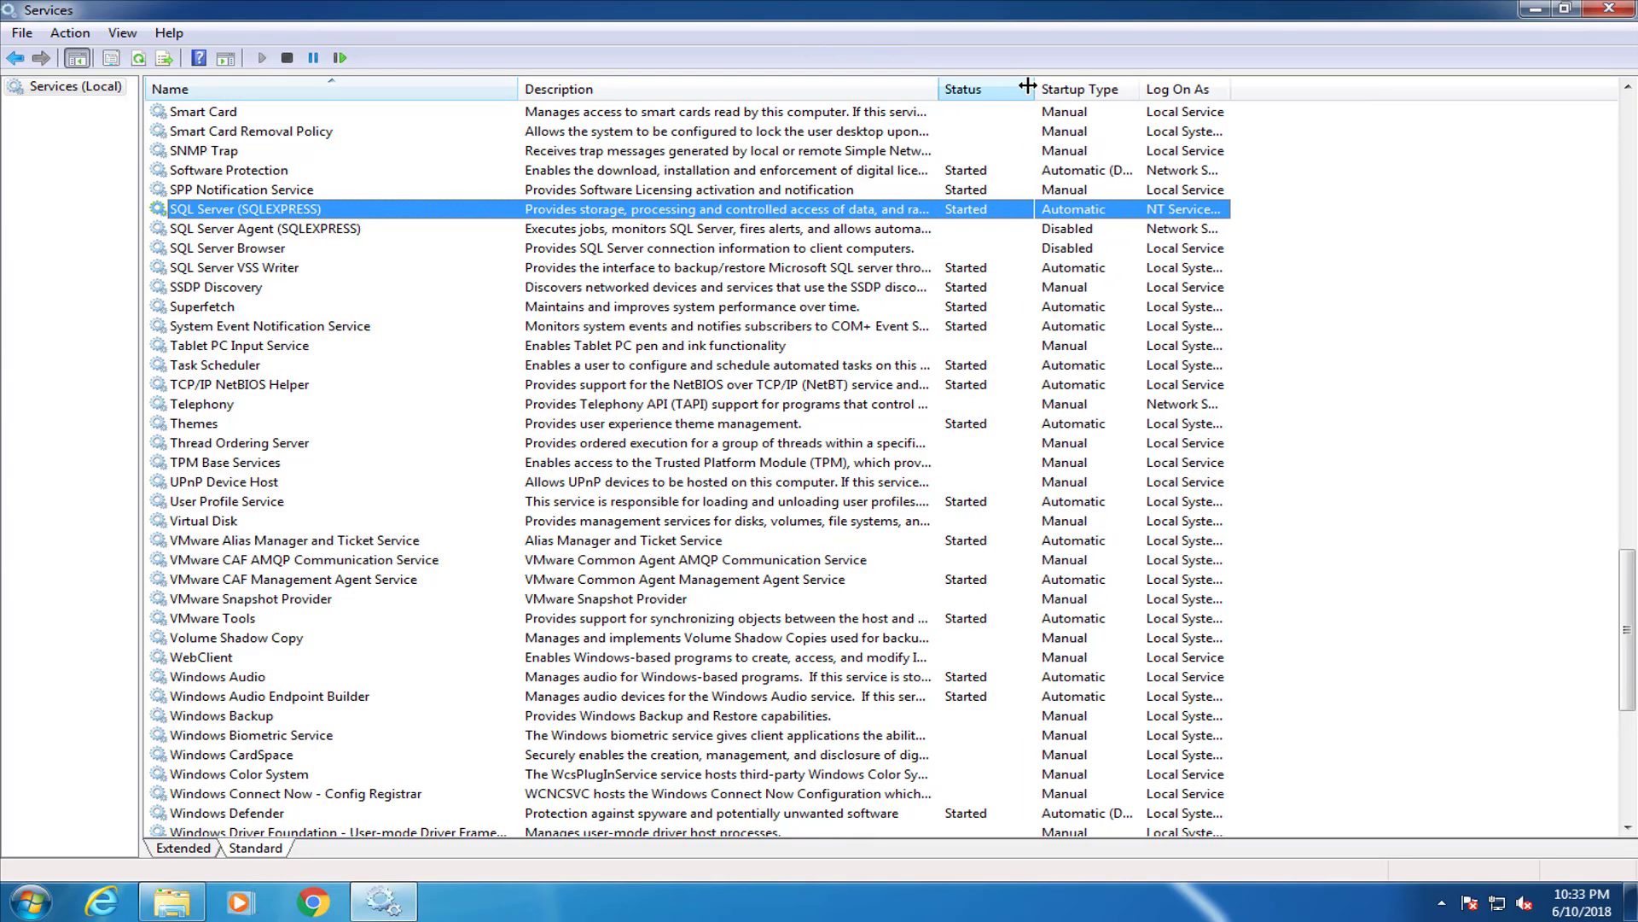
right_click(411, 213)
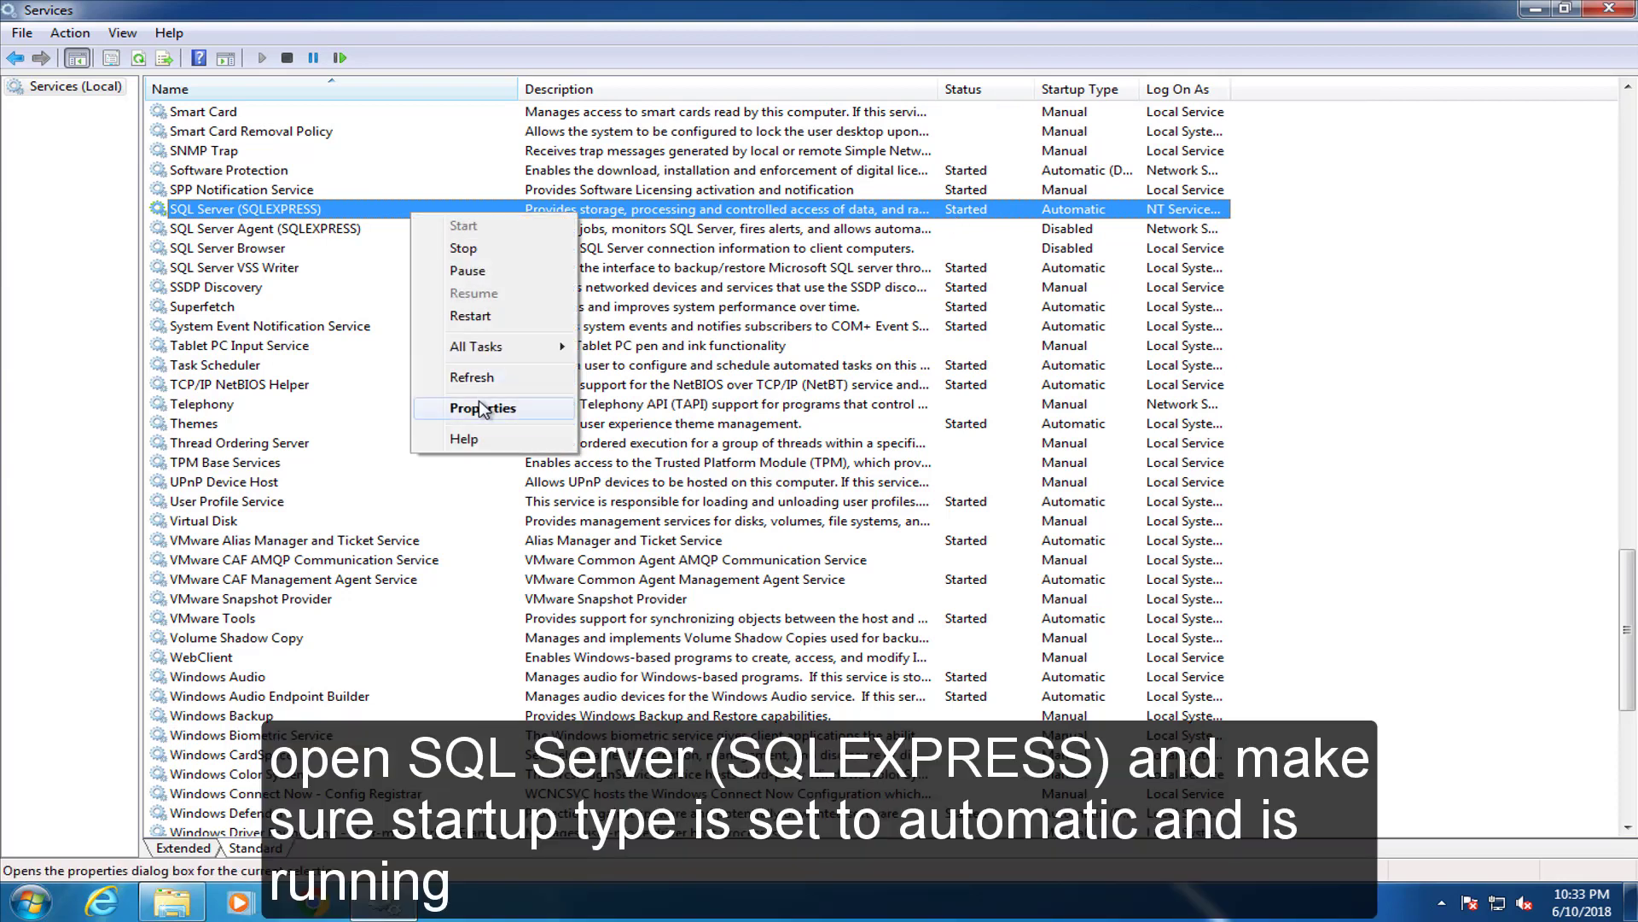
click(483, 408)
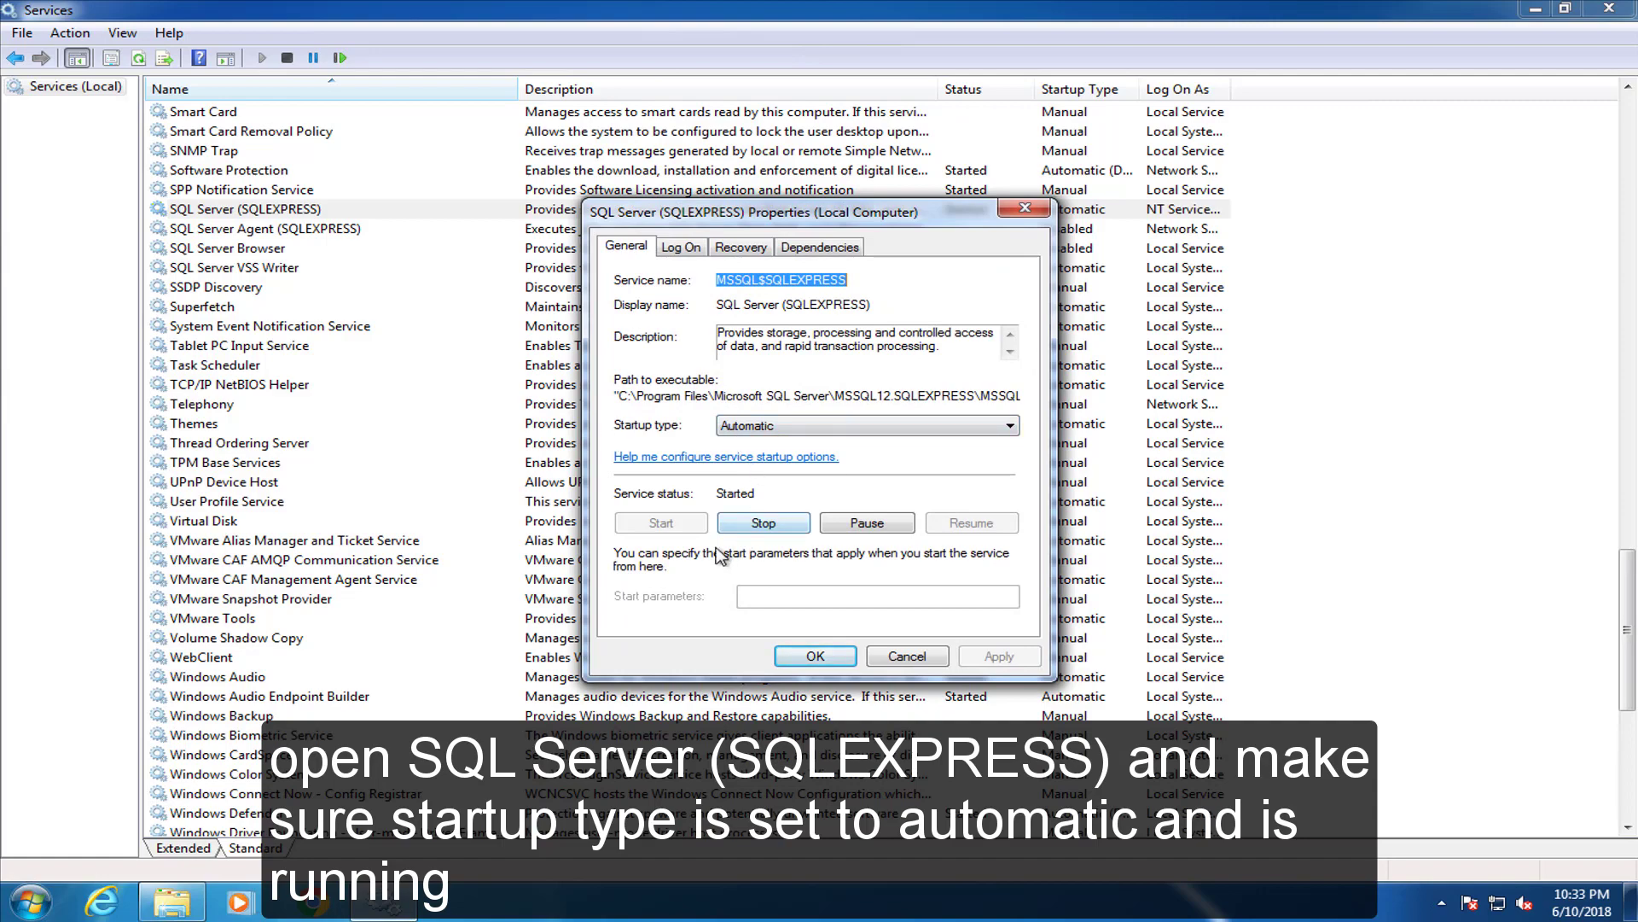
click(1025, 208)
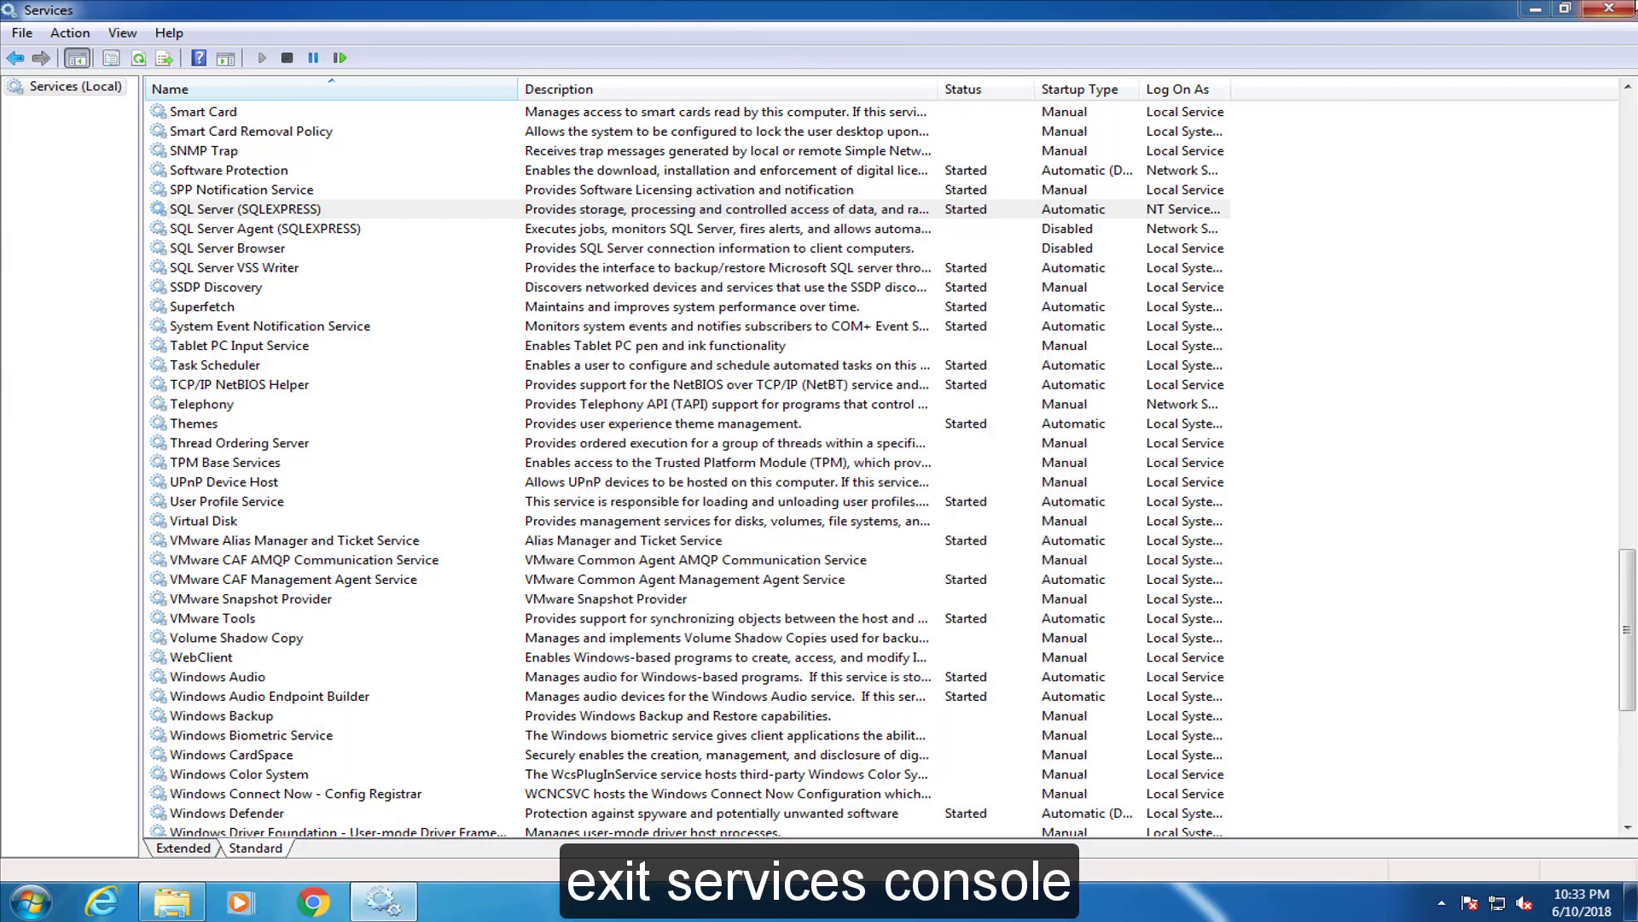
click(1605, 10)
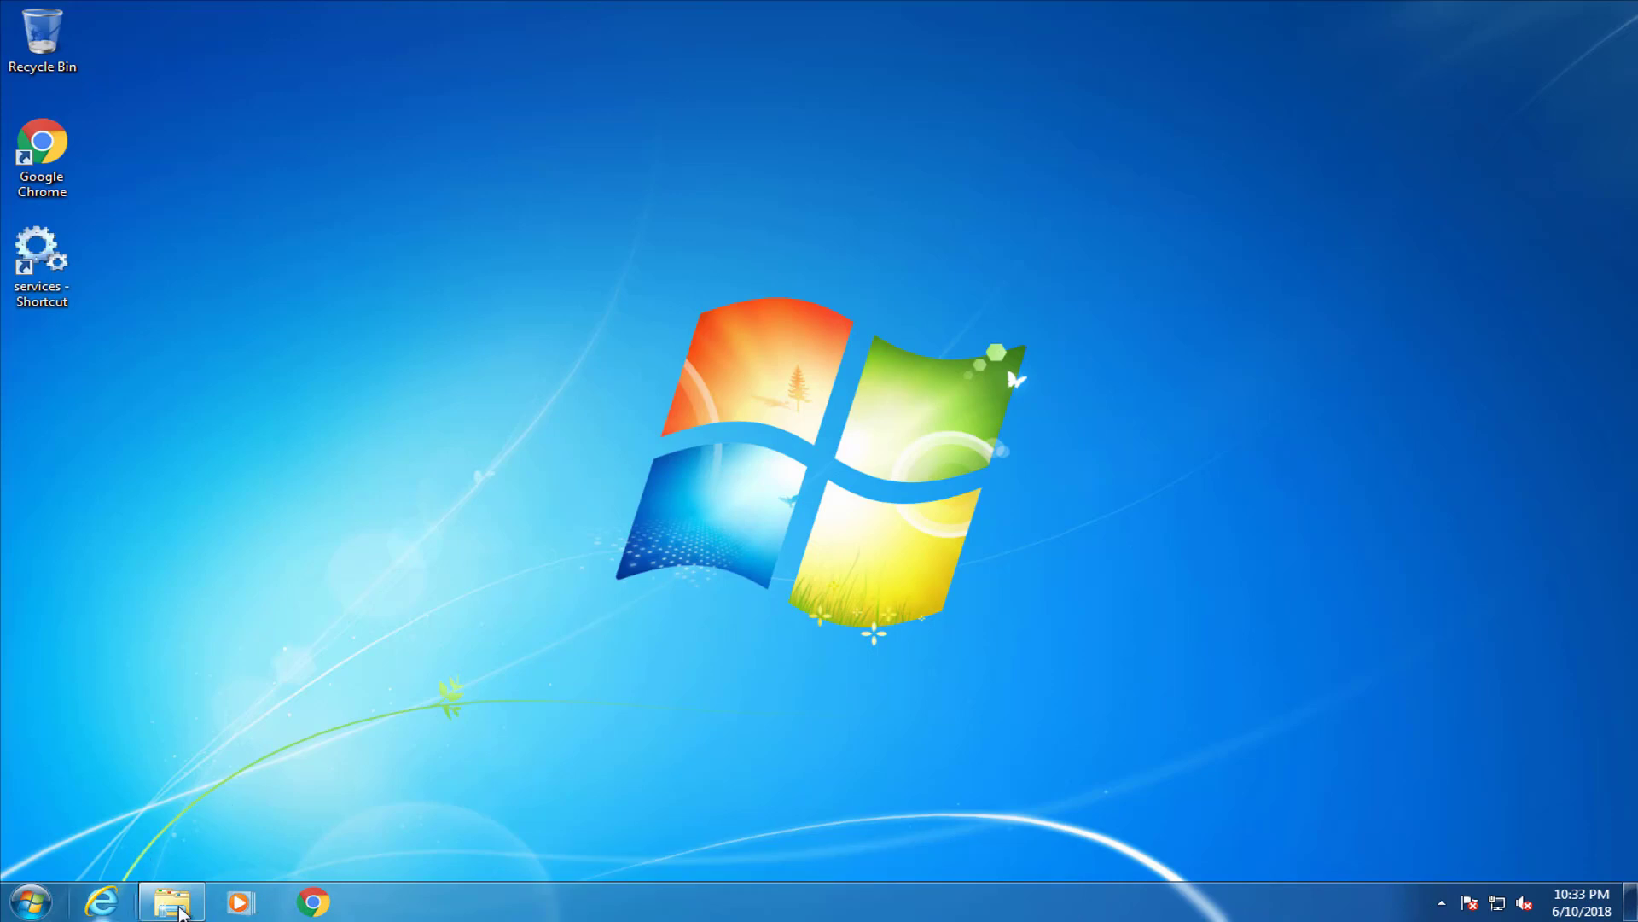
Create a 'Software Repository' folder on Local Disk (C:), then select AdminStudio2018 in Downloads
click(177, 910)
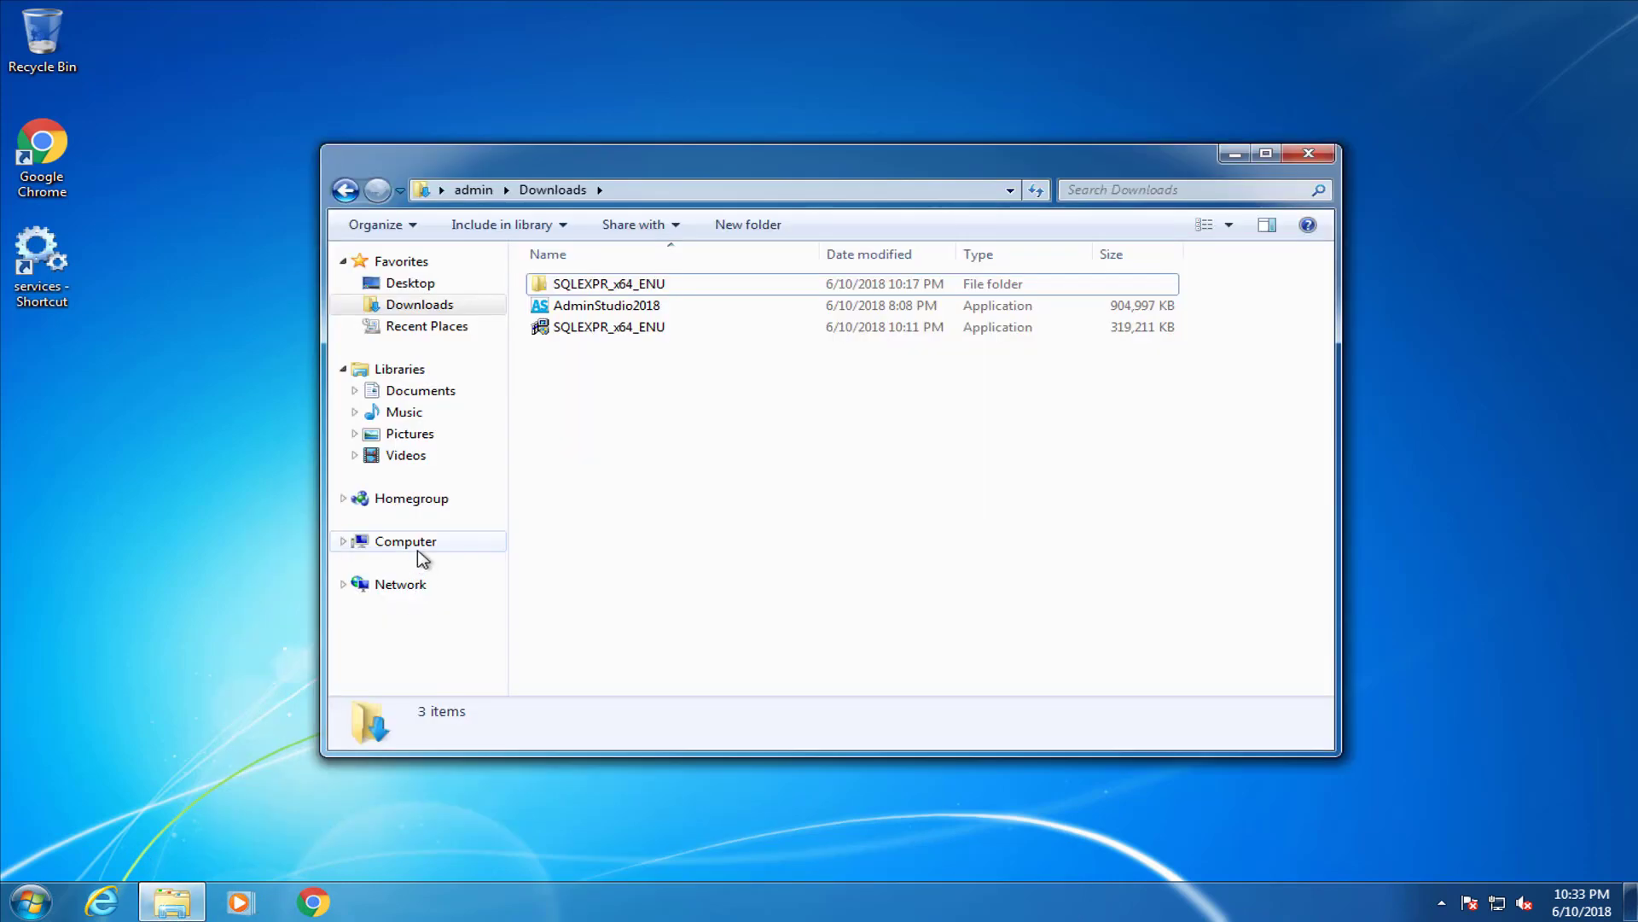
click(419, 550)
click(597, 316)
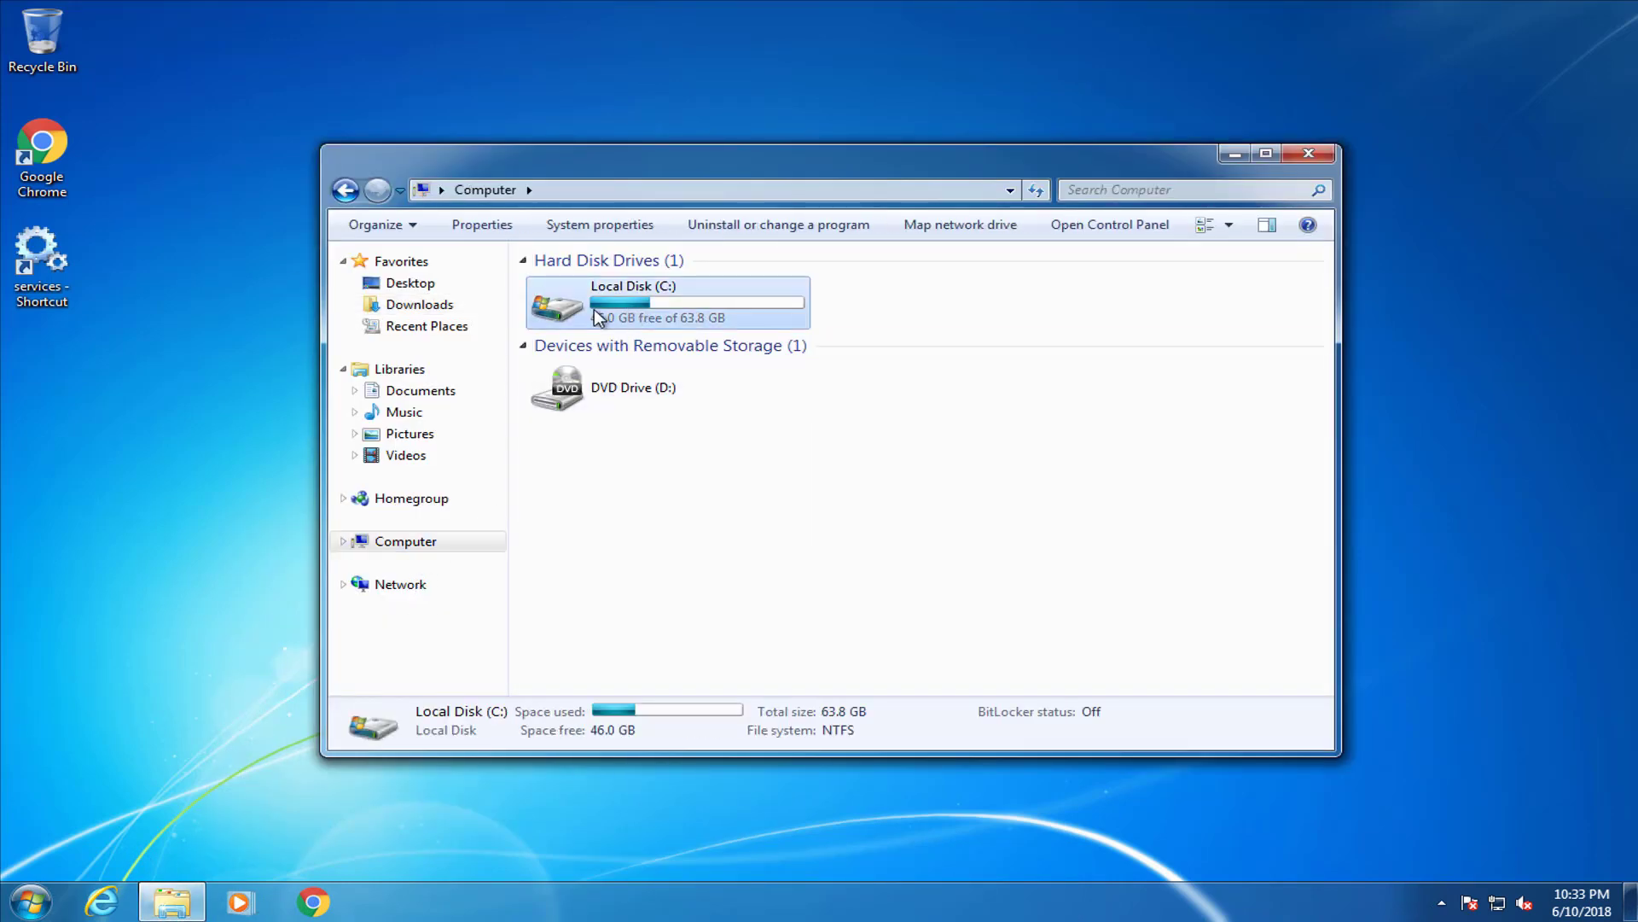
double_click(597, 318)
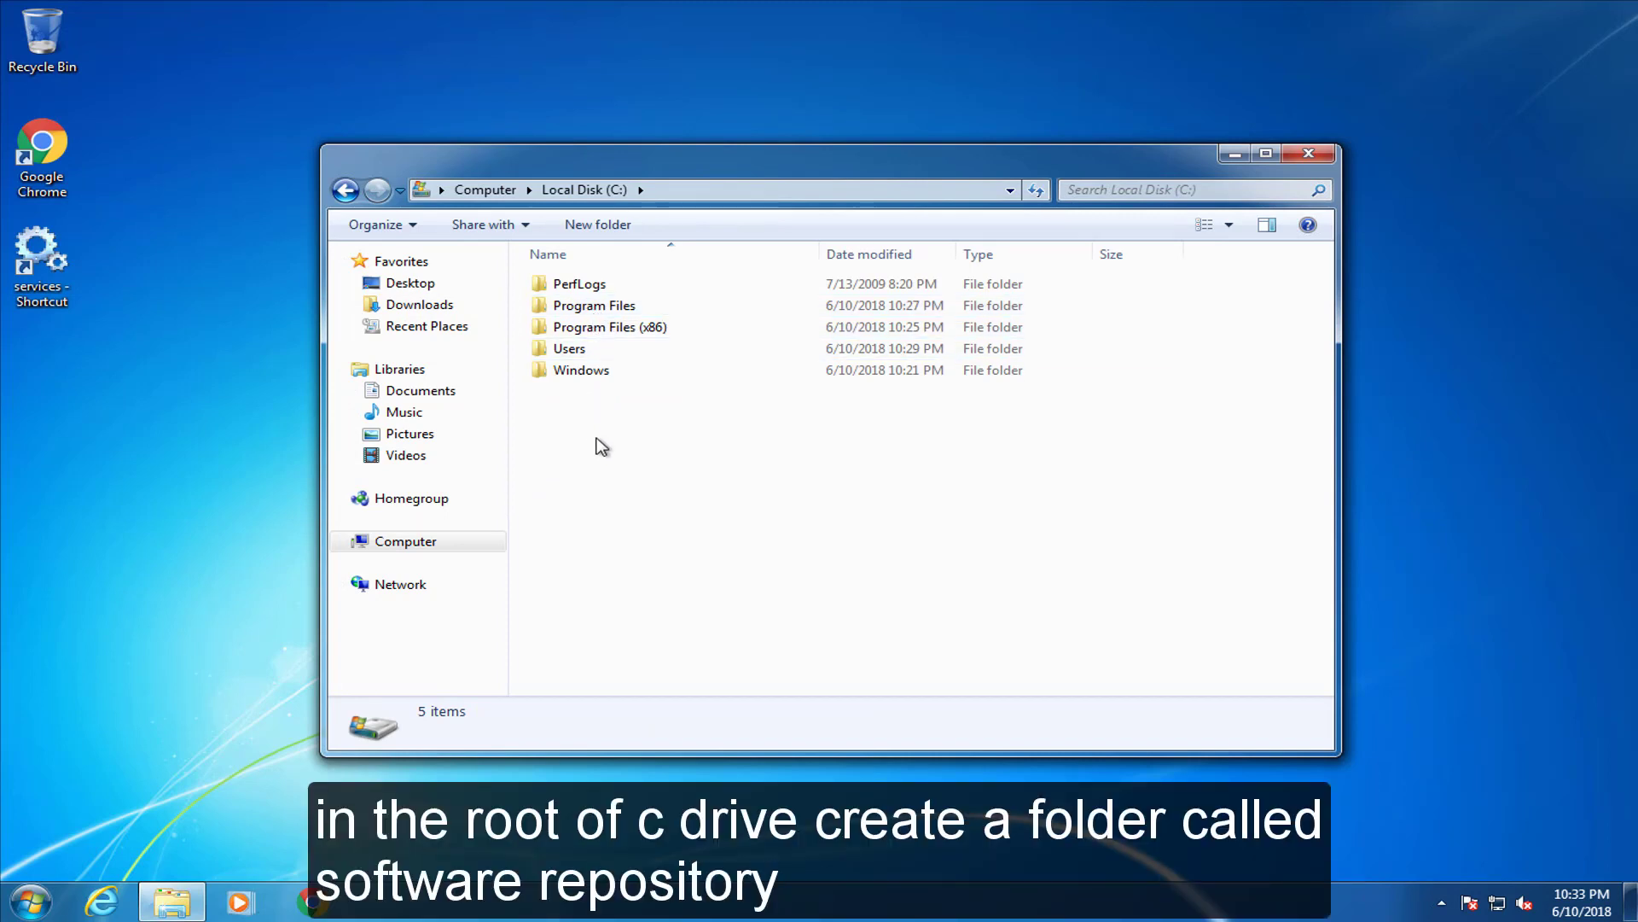
click(618, 227)
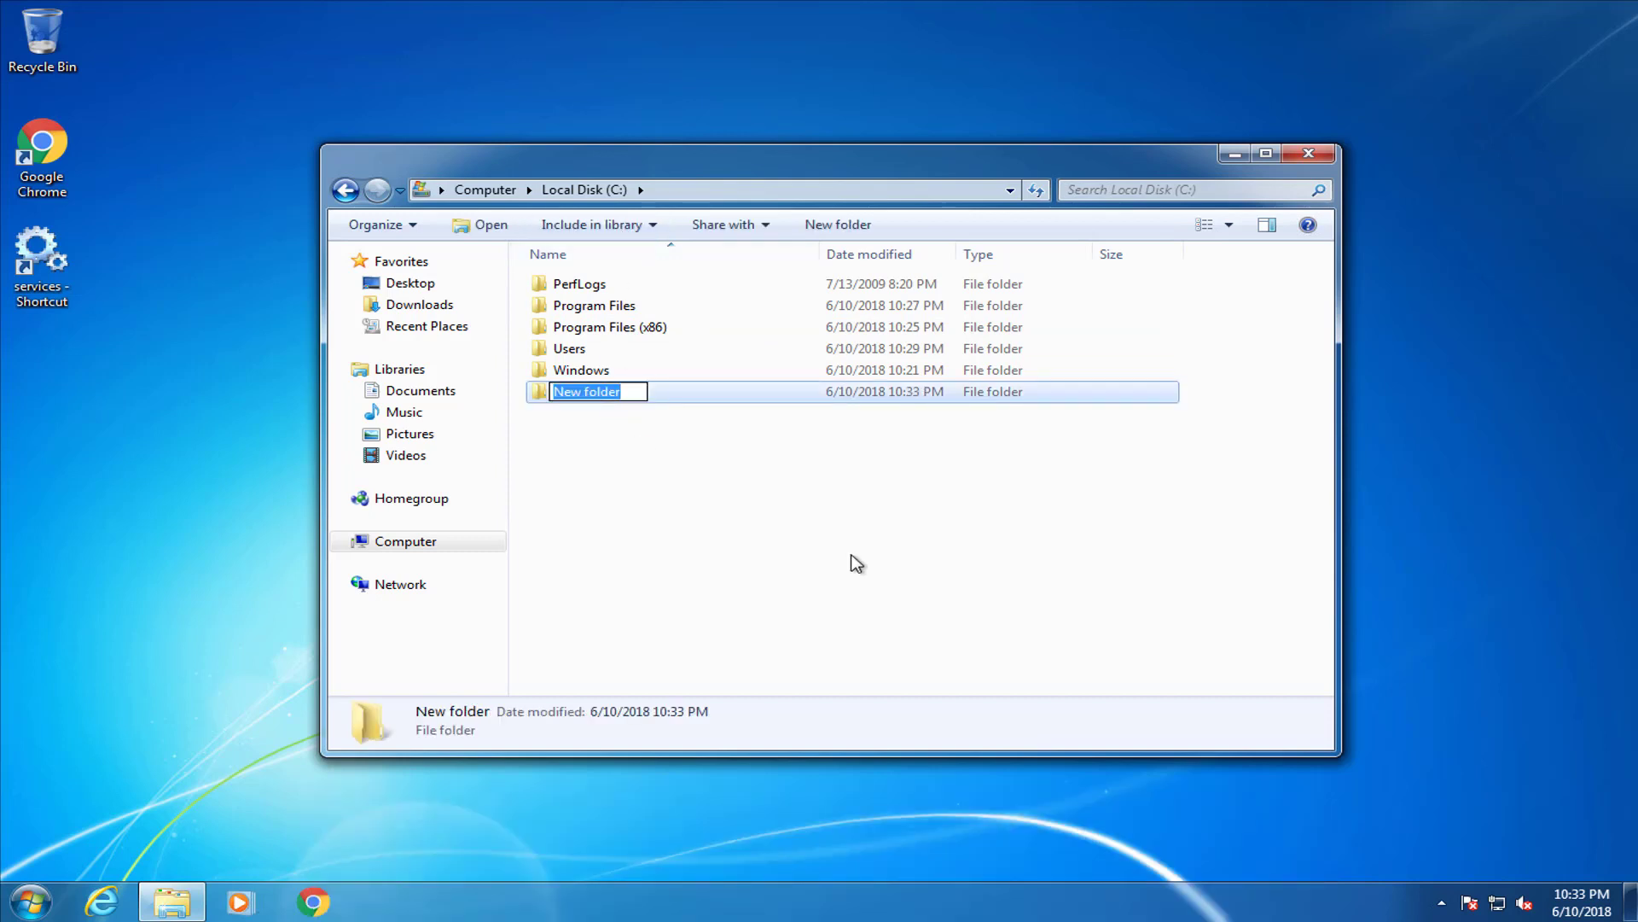
text(Software Repository)
key(Return)
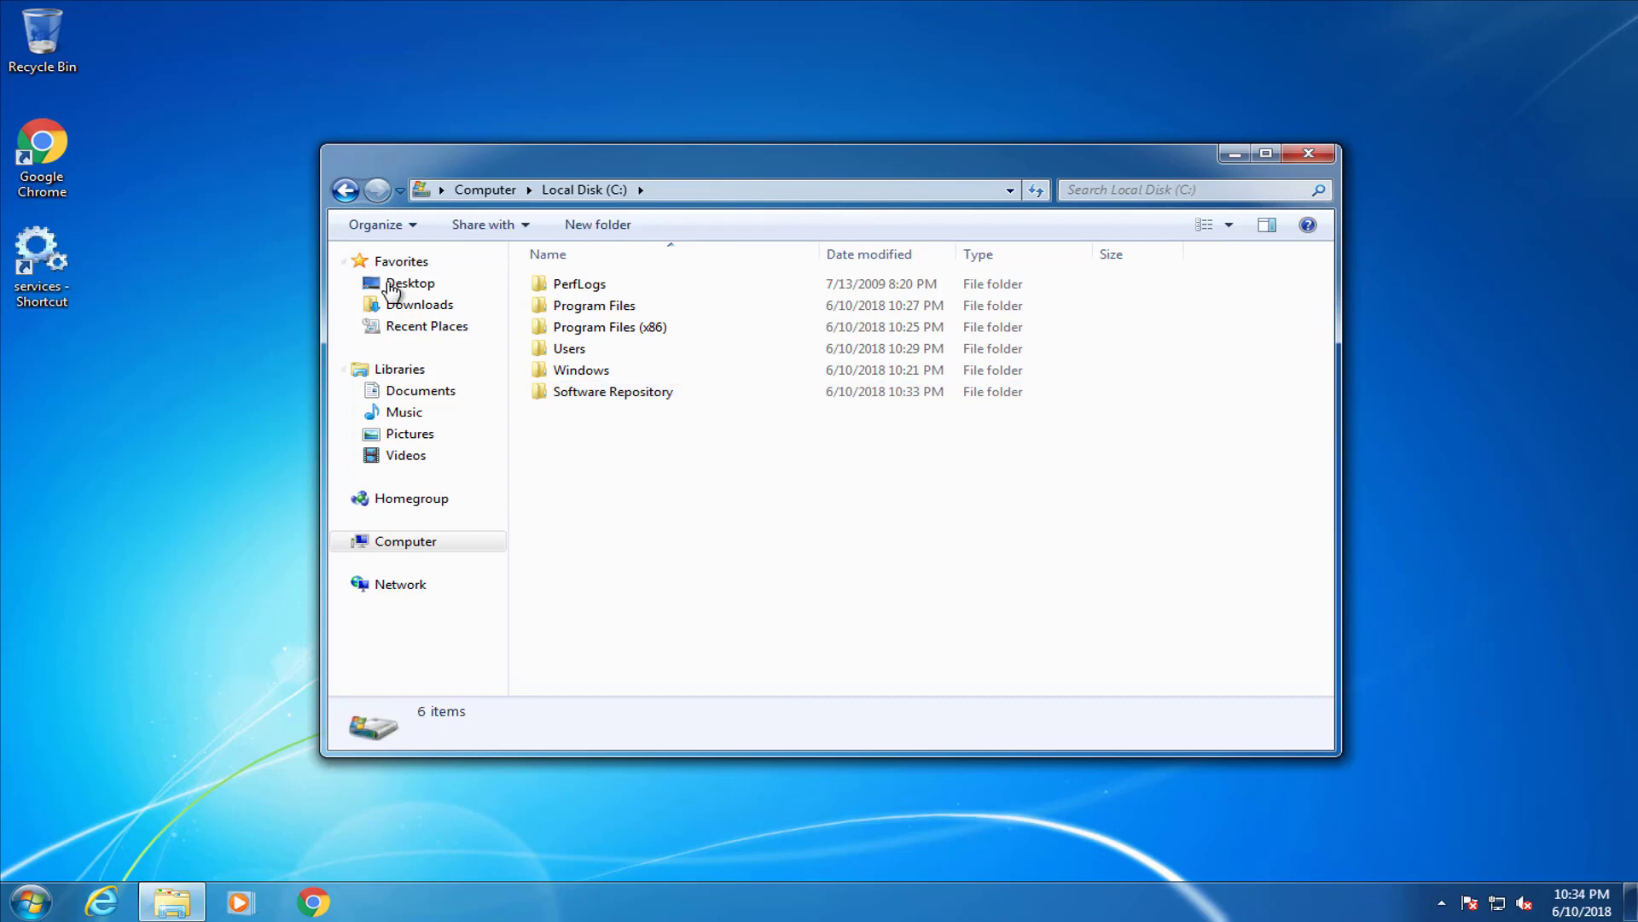
click(416, 305)
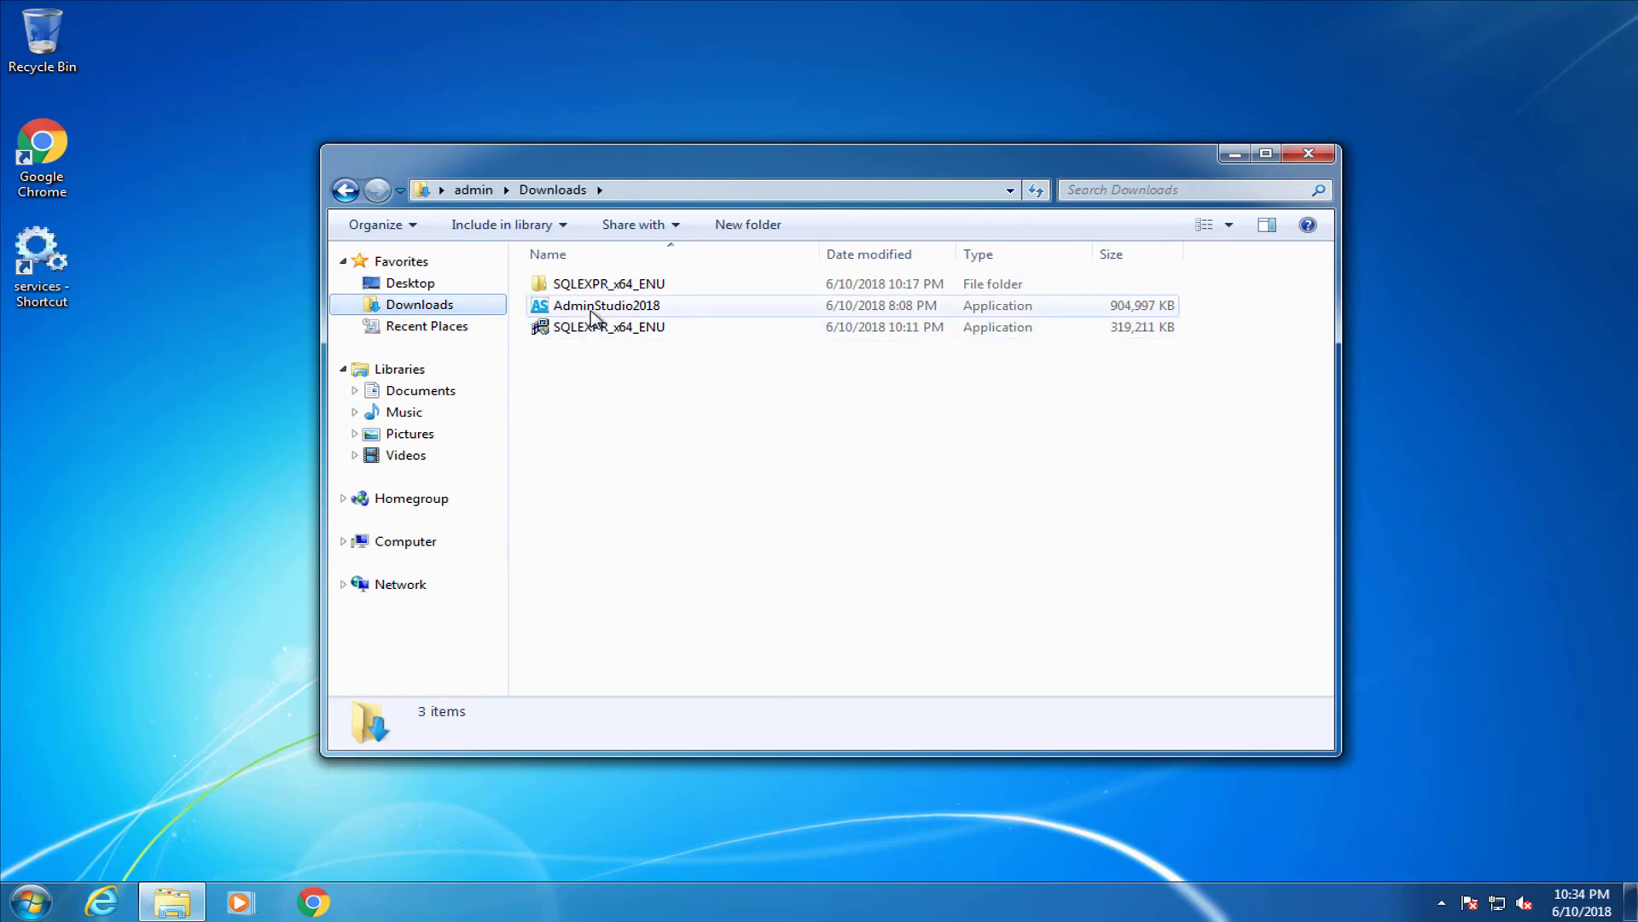
click(603, 309)
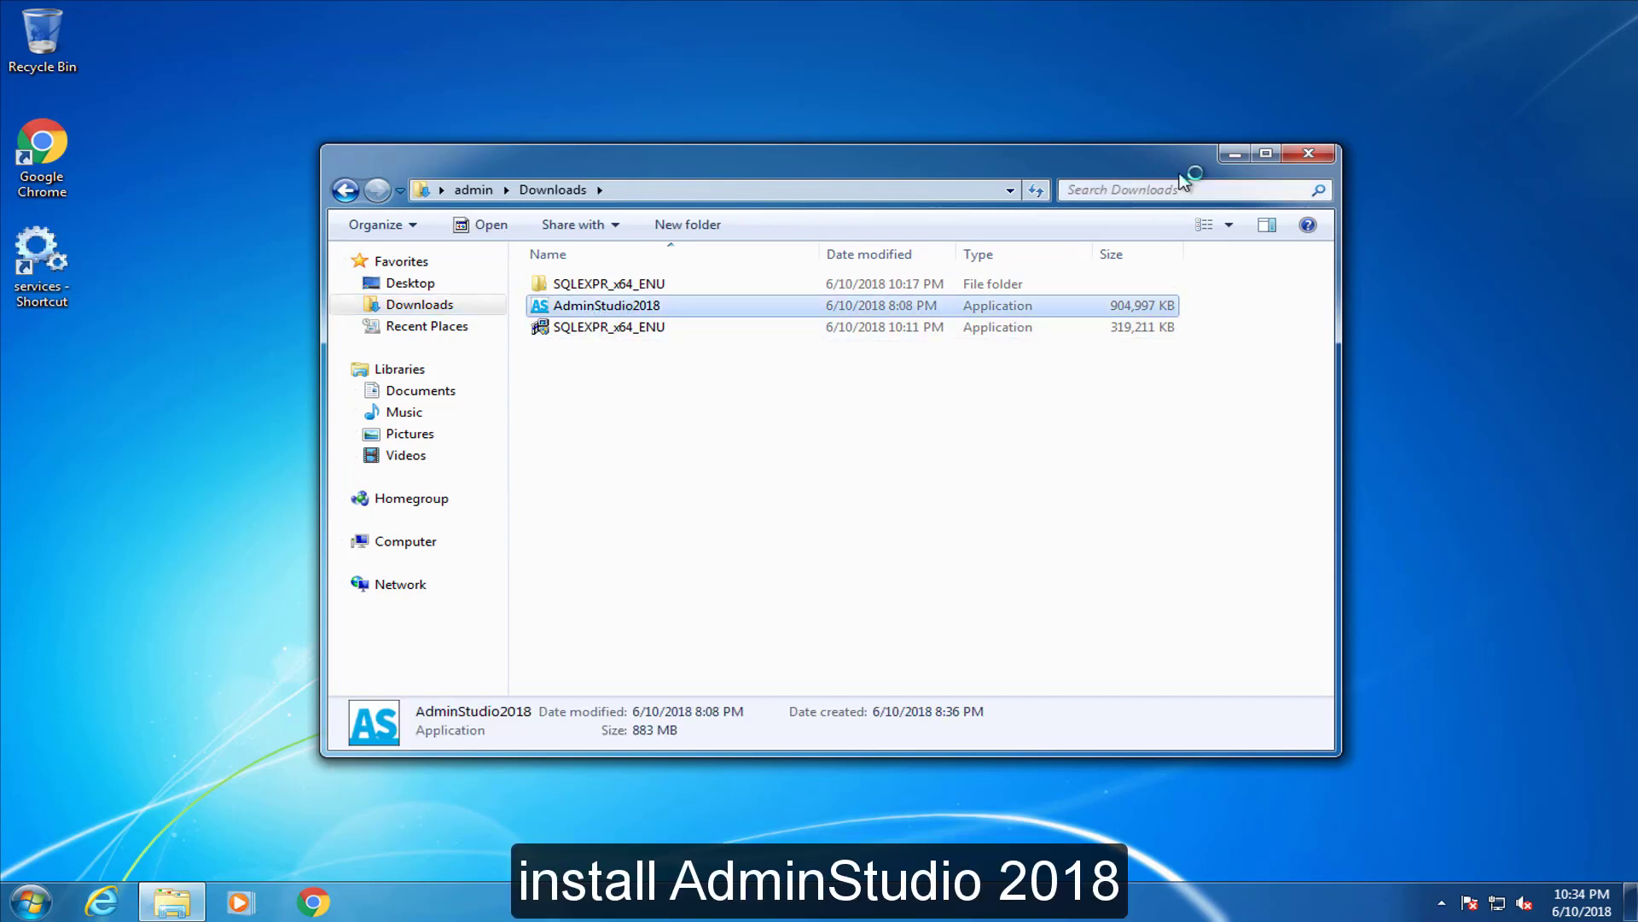
Accept the AdminStudio 2018 licence, keep default install and shared folders, and choose Typical
click(1235, 154)
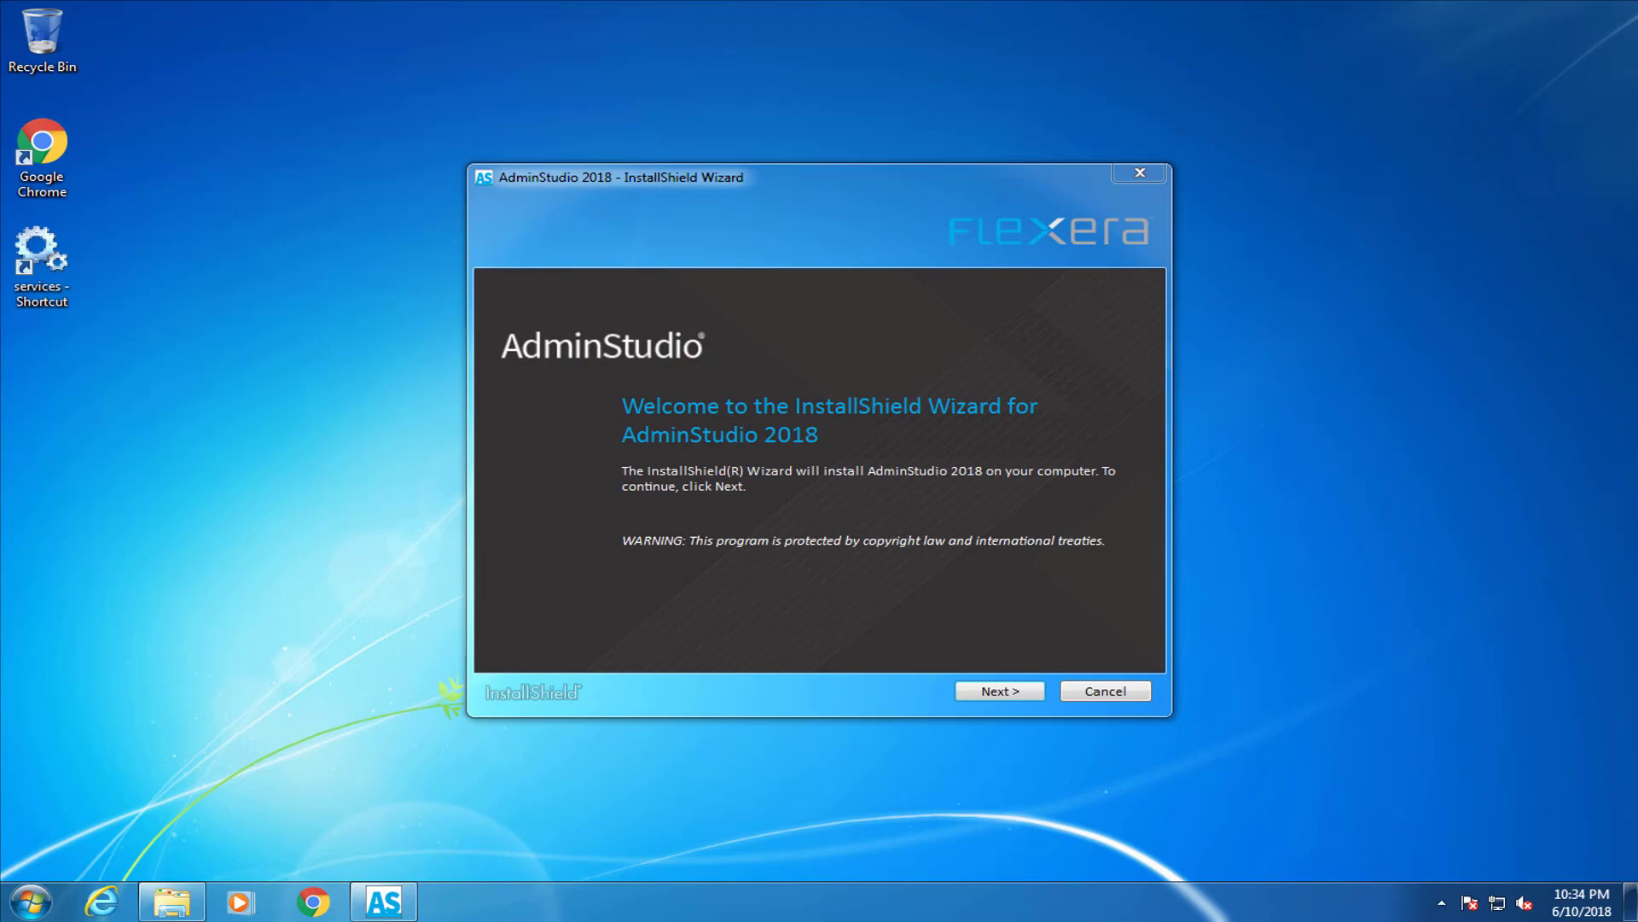
click(1033, 695)
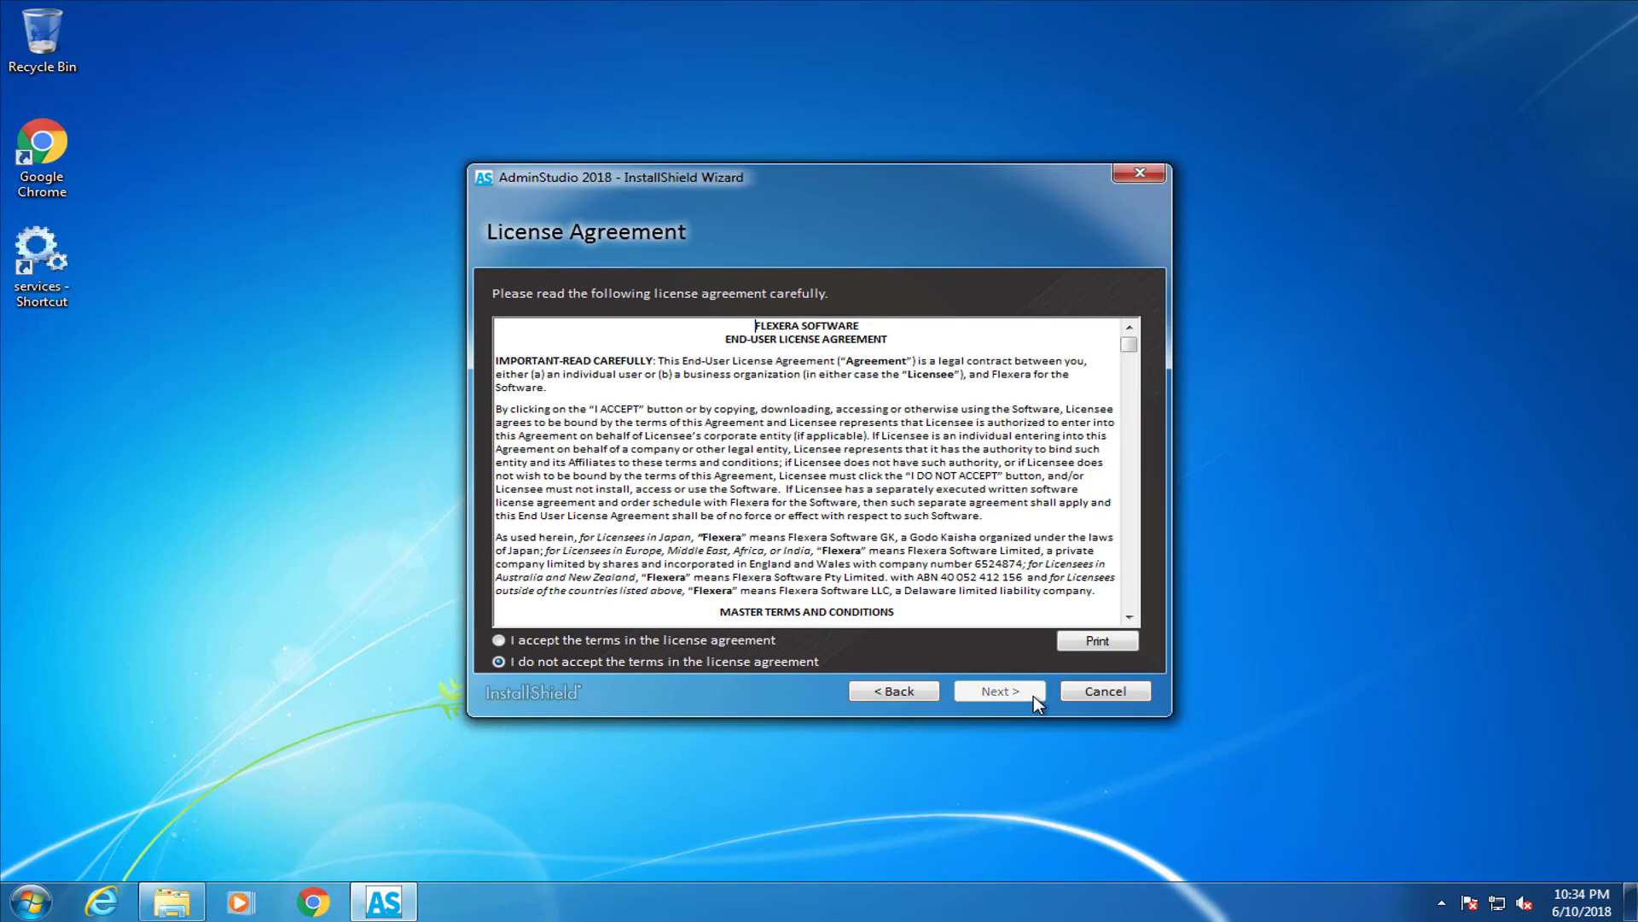
drag(1128, 345, 1139, 631)
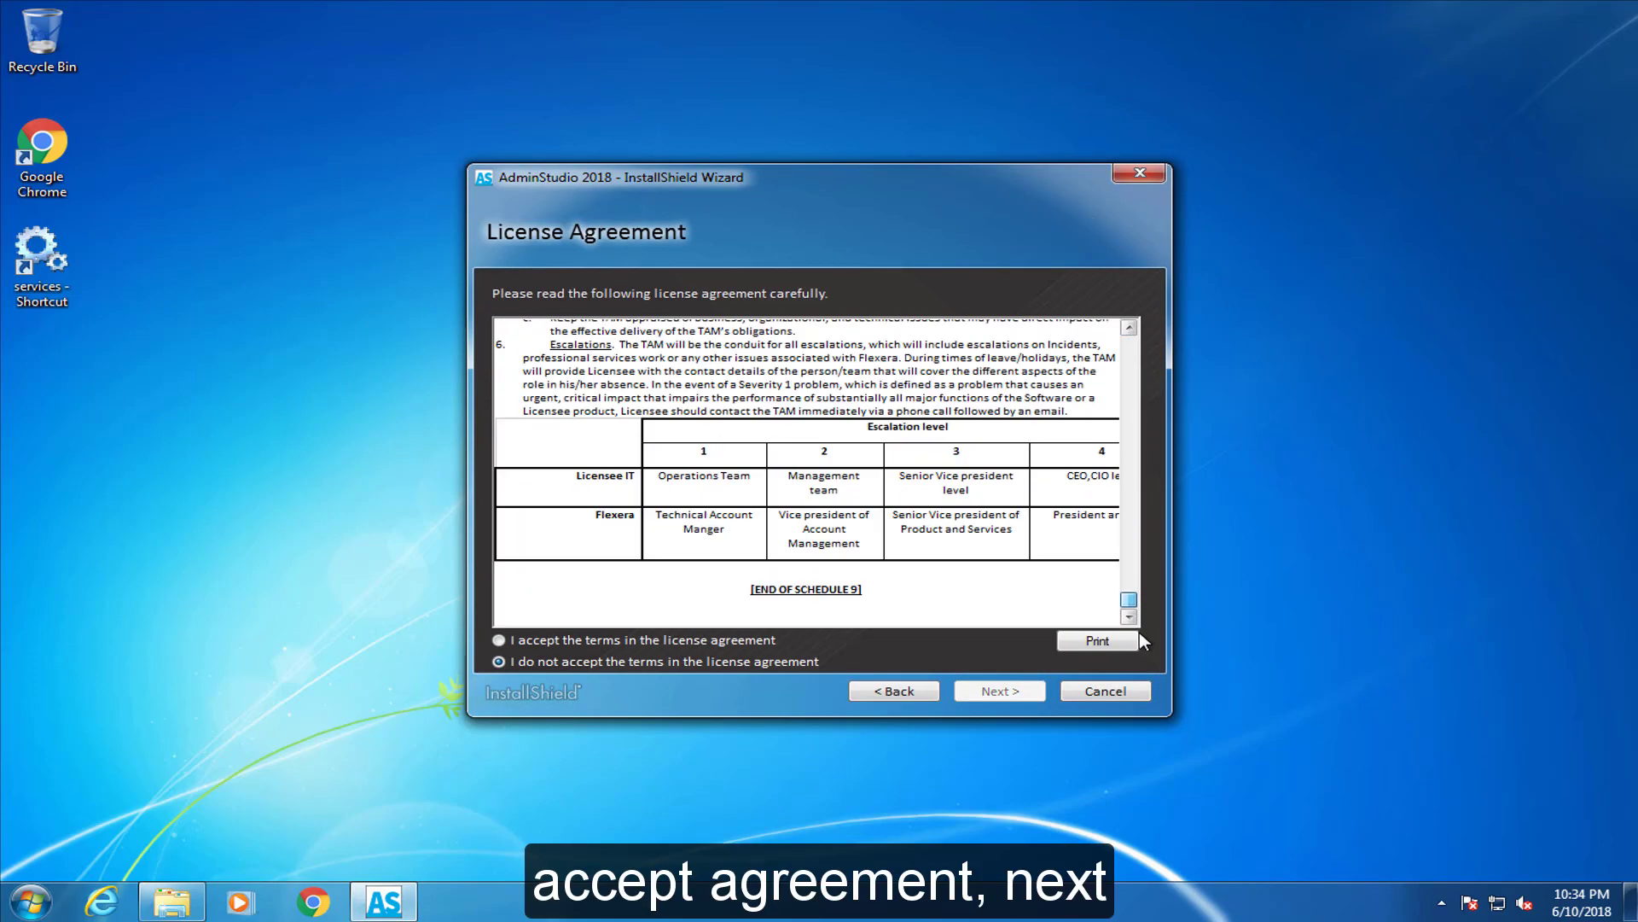
click(496, 642)
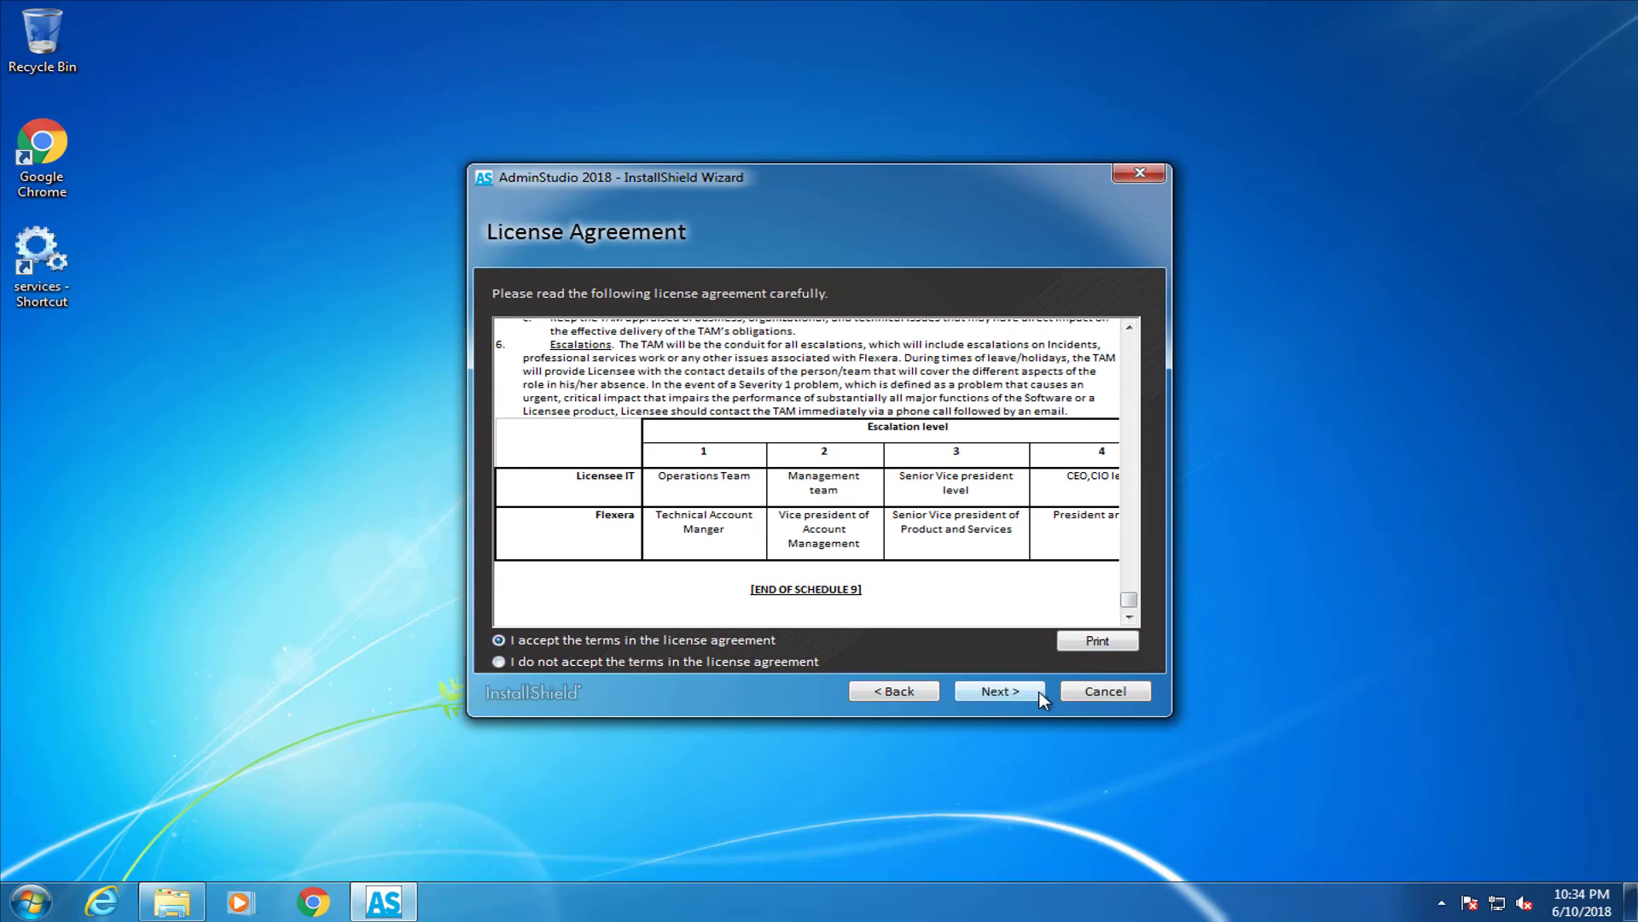
click(1041, 698)
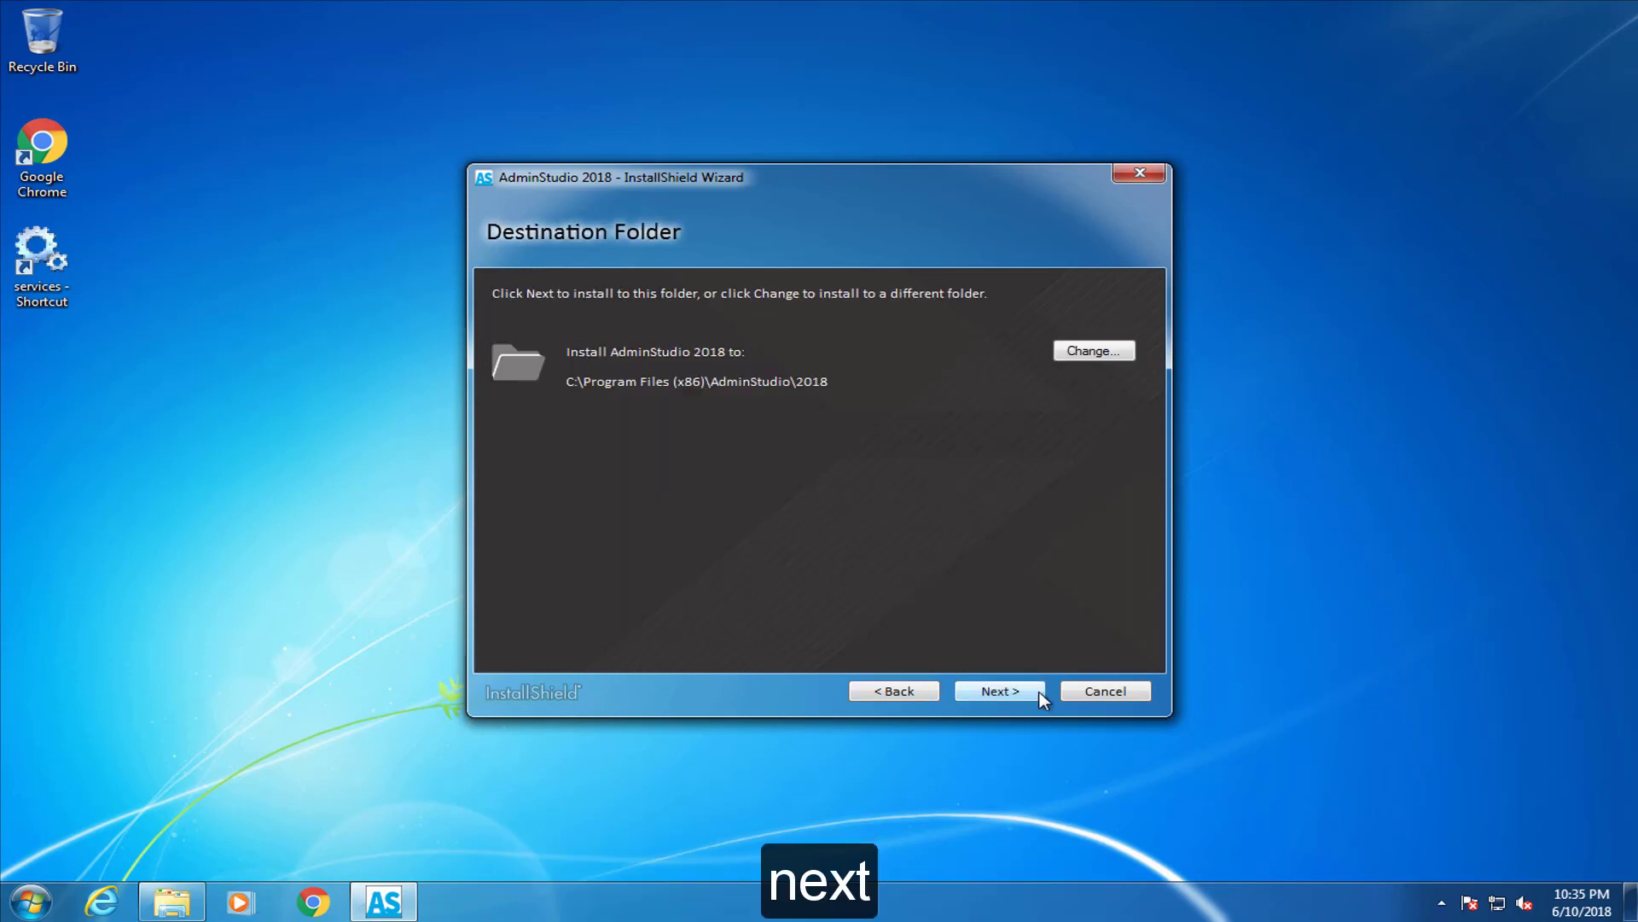
click(1041, 698)
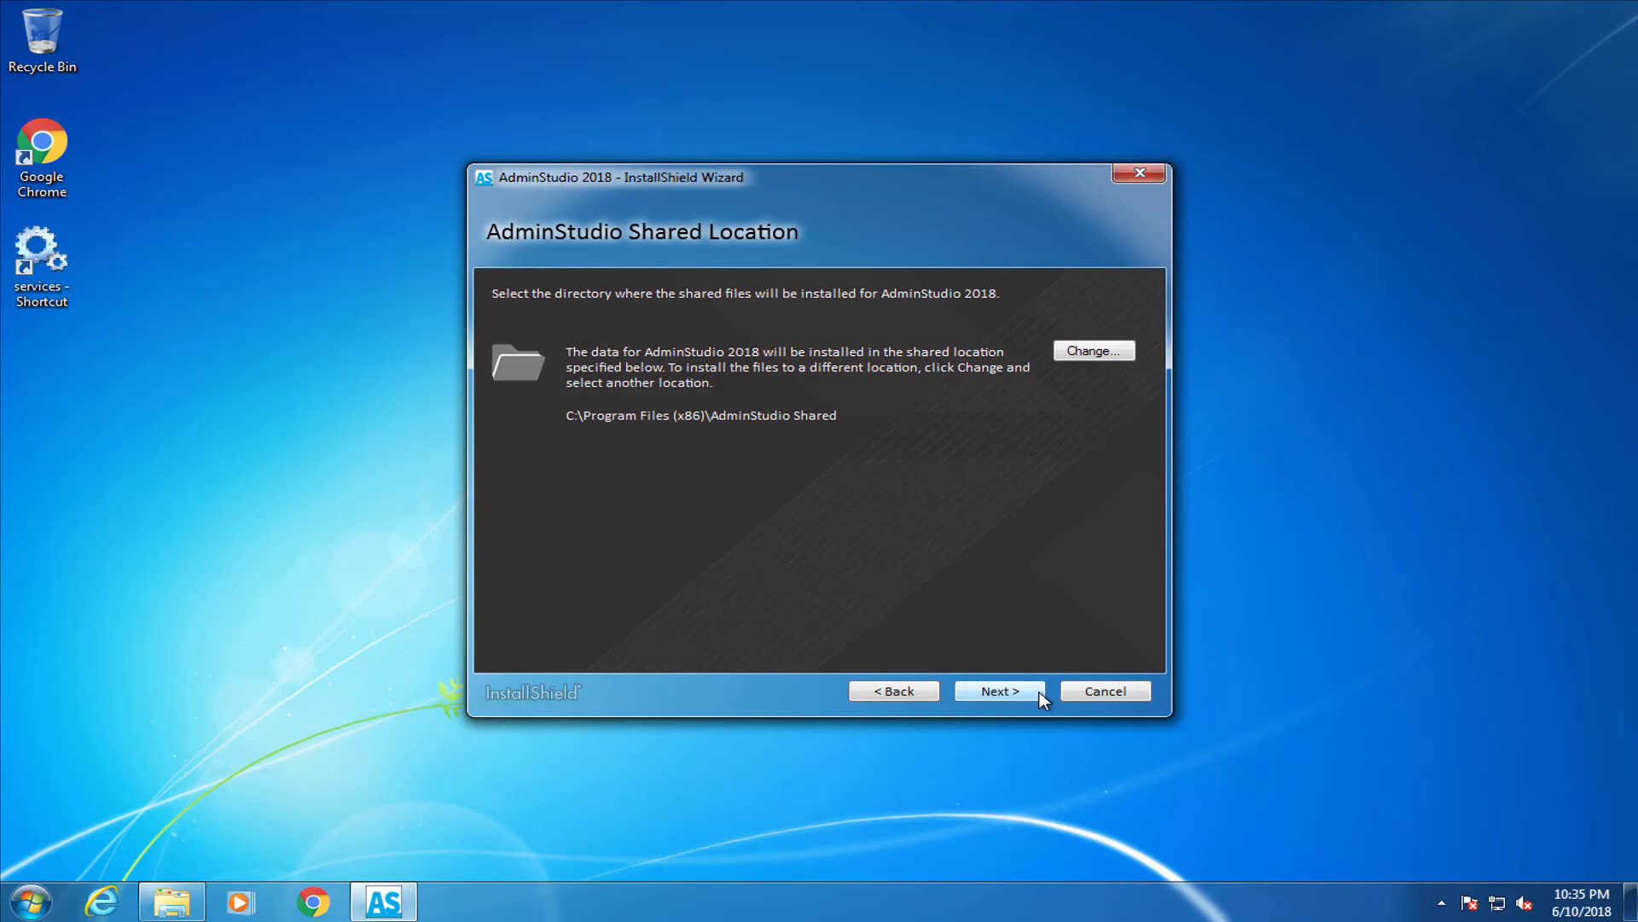
click(1041, 698)
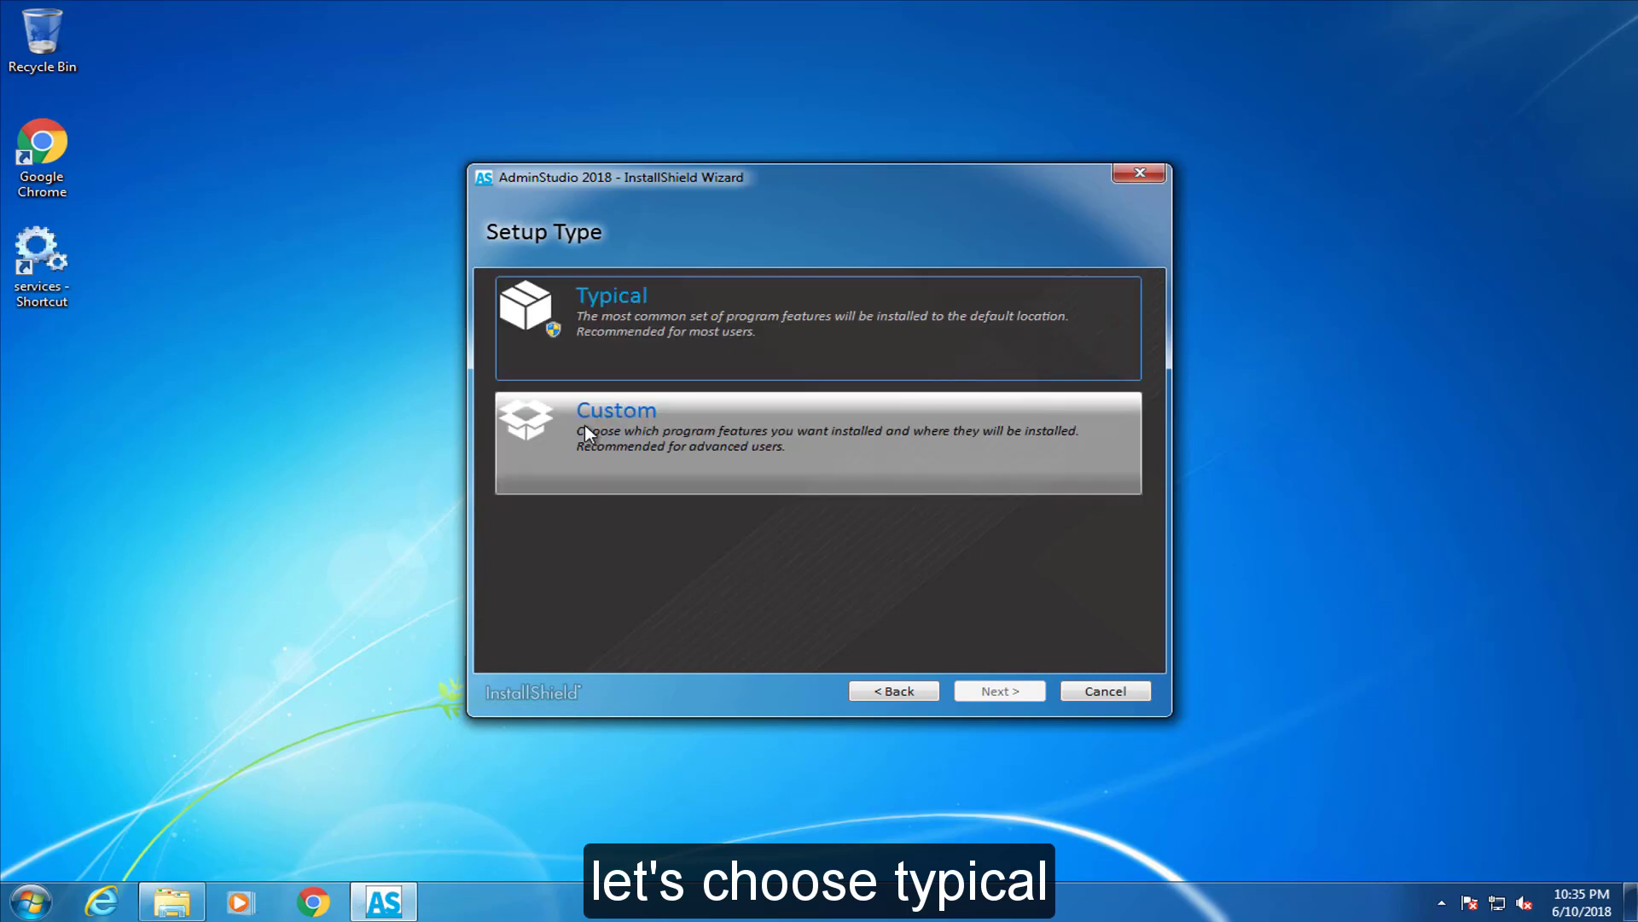
click(586, 325)
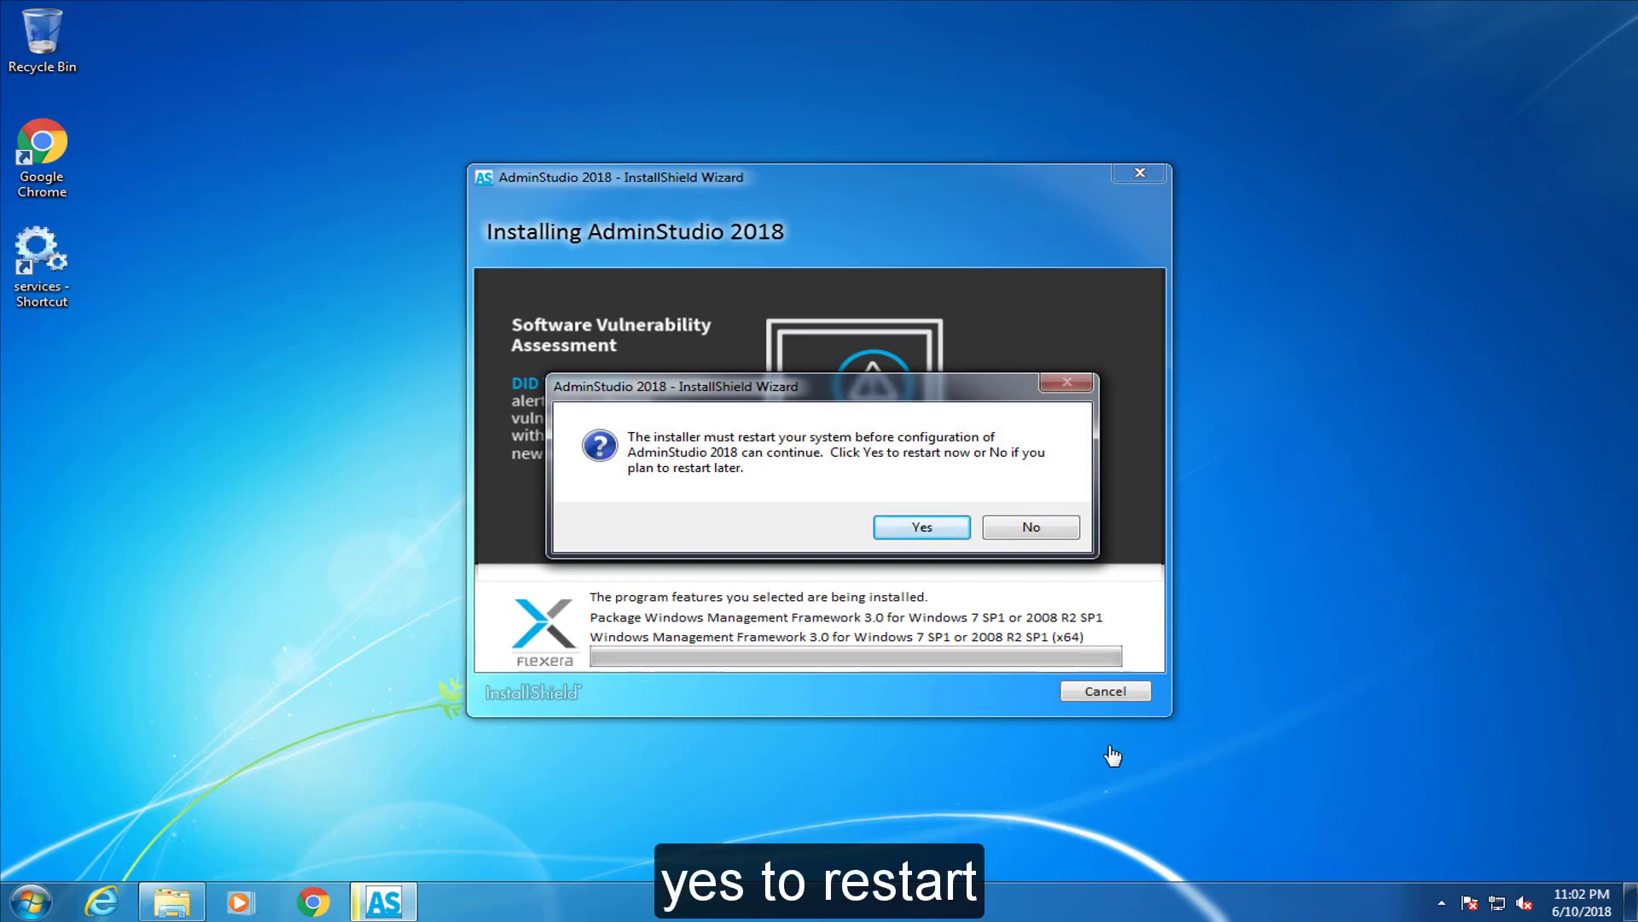
Approve the restart and finish the AdminStudio 2018 InstallShield Wizard
click(949, 527)
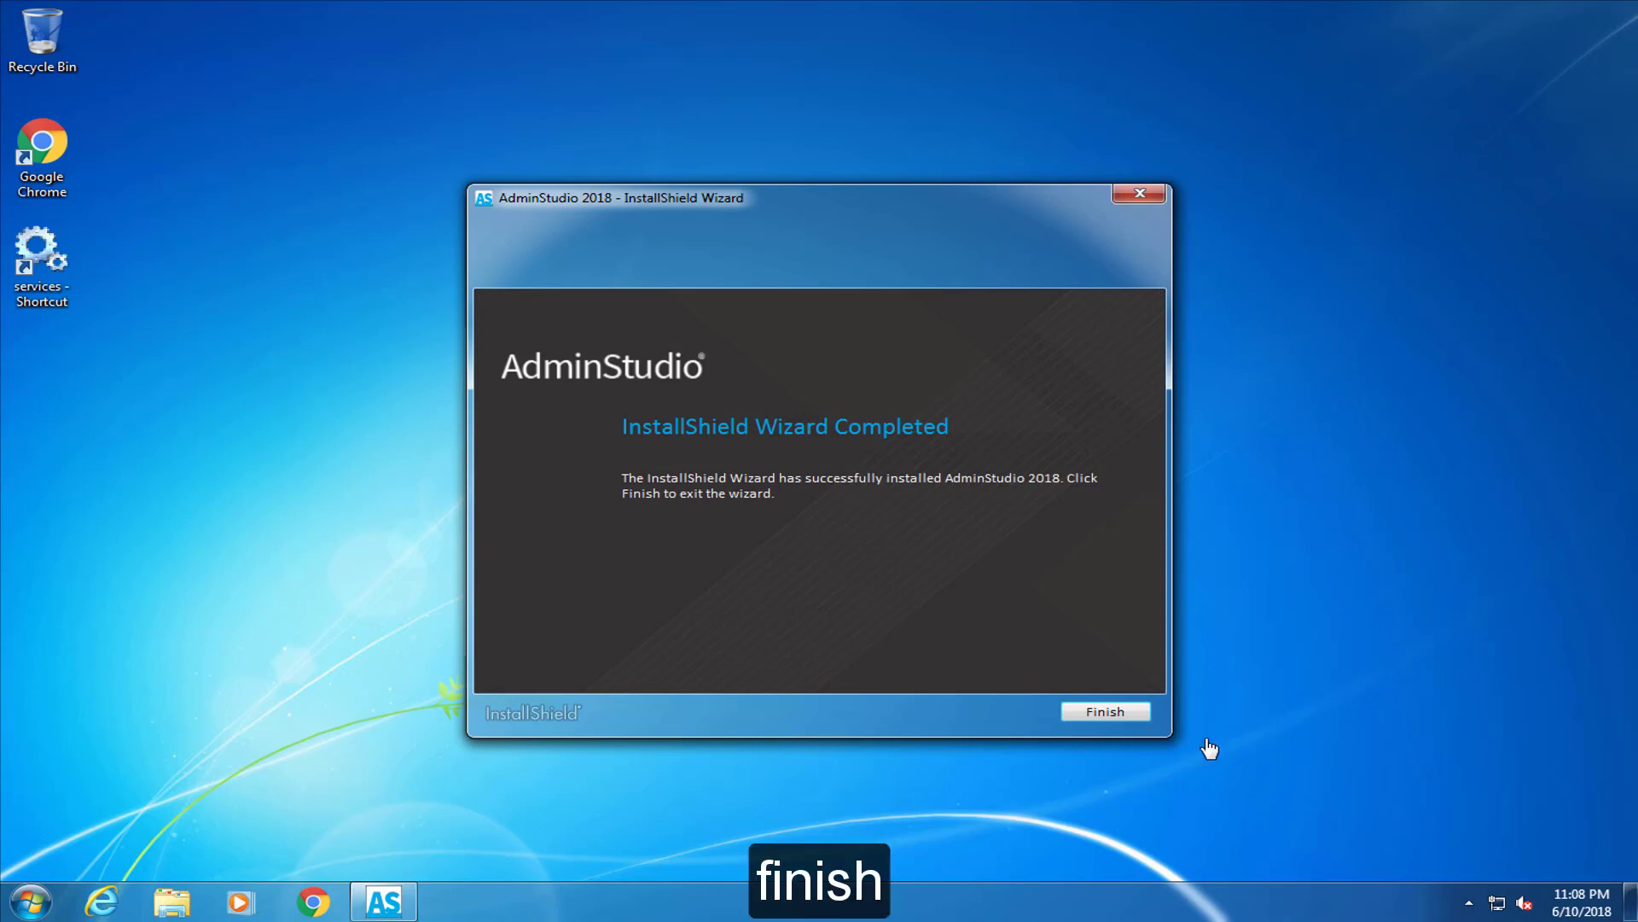
click(1108, 708)
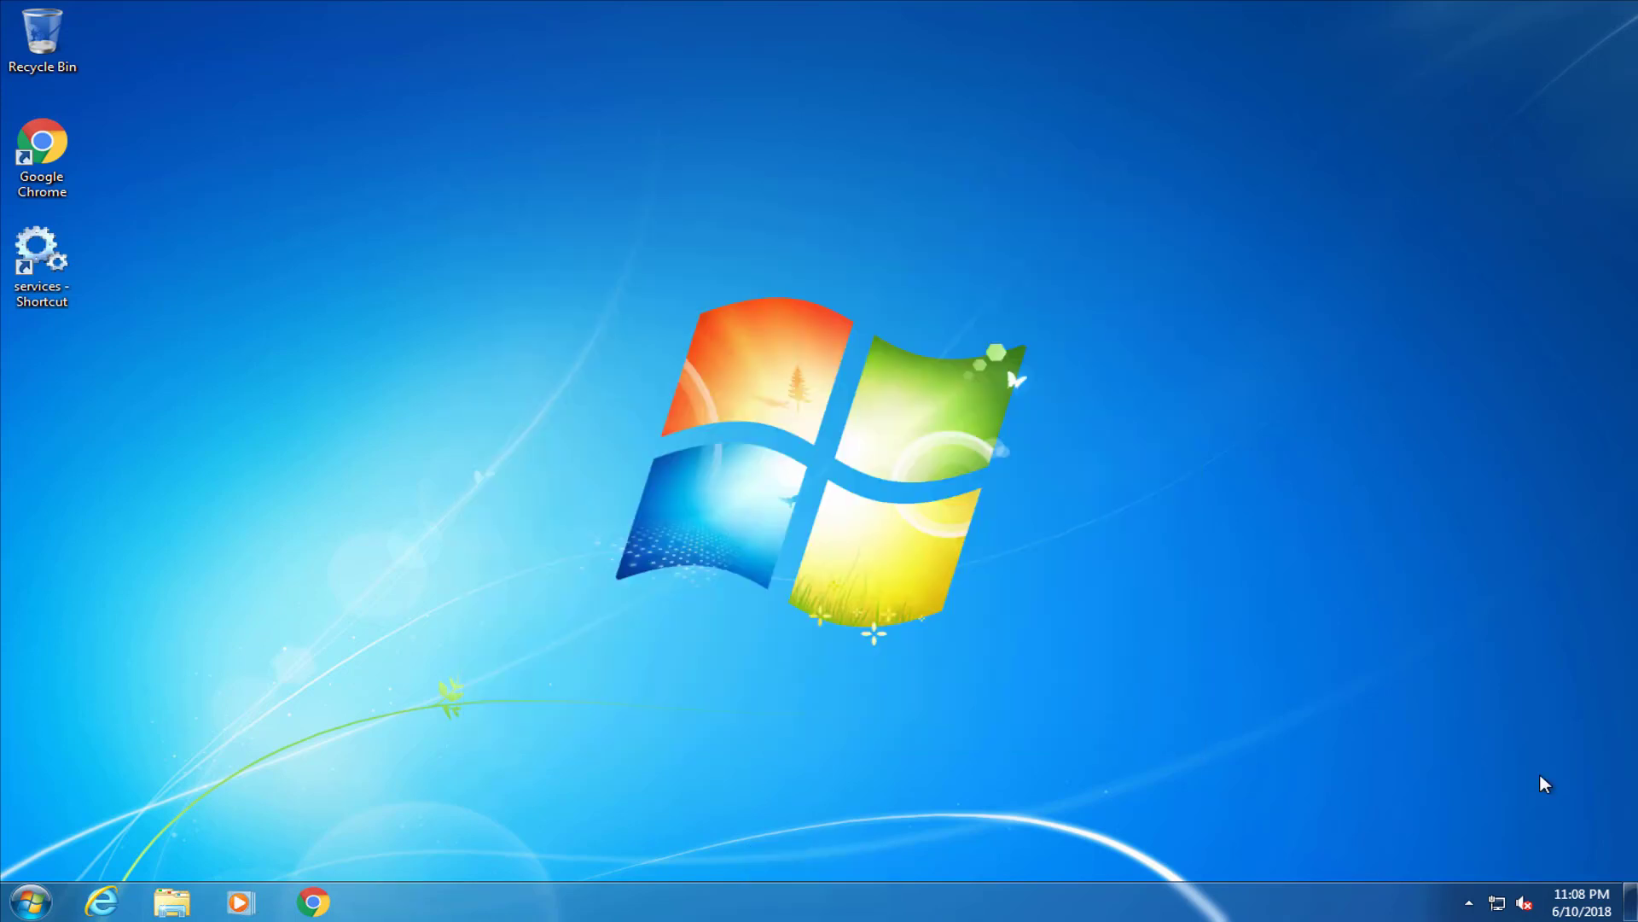
Send the AdminStudio 2018 Start Menu entry to the desktop as a shortcut
click(32, 900)
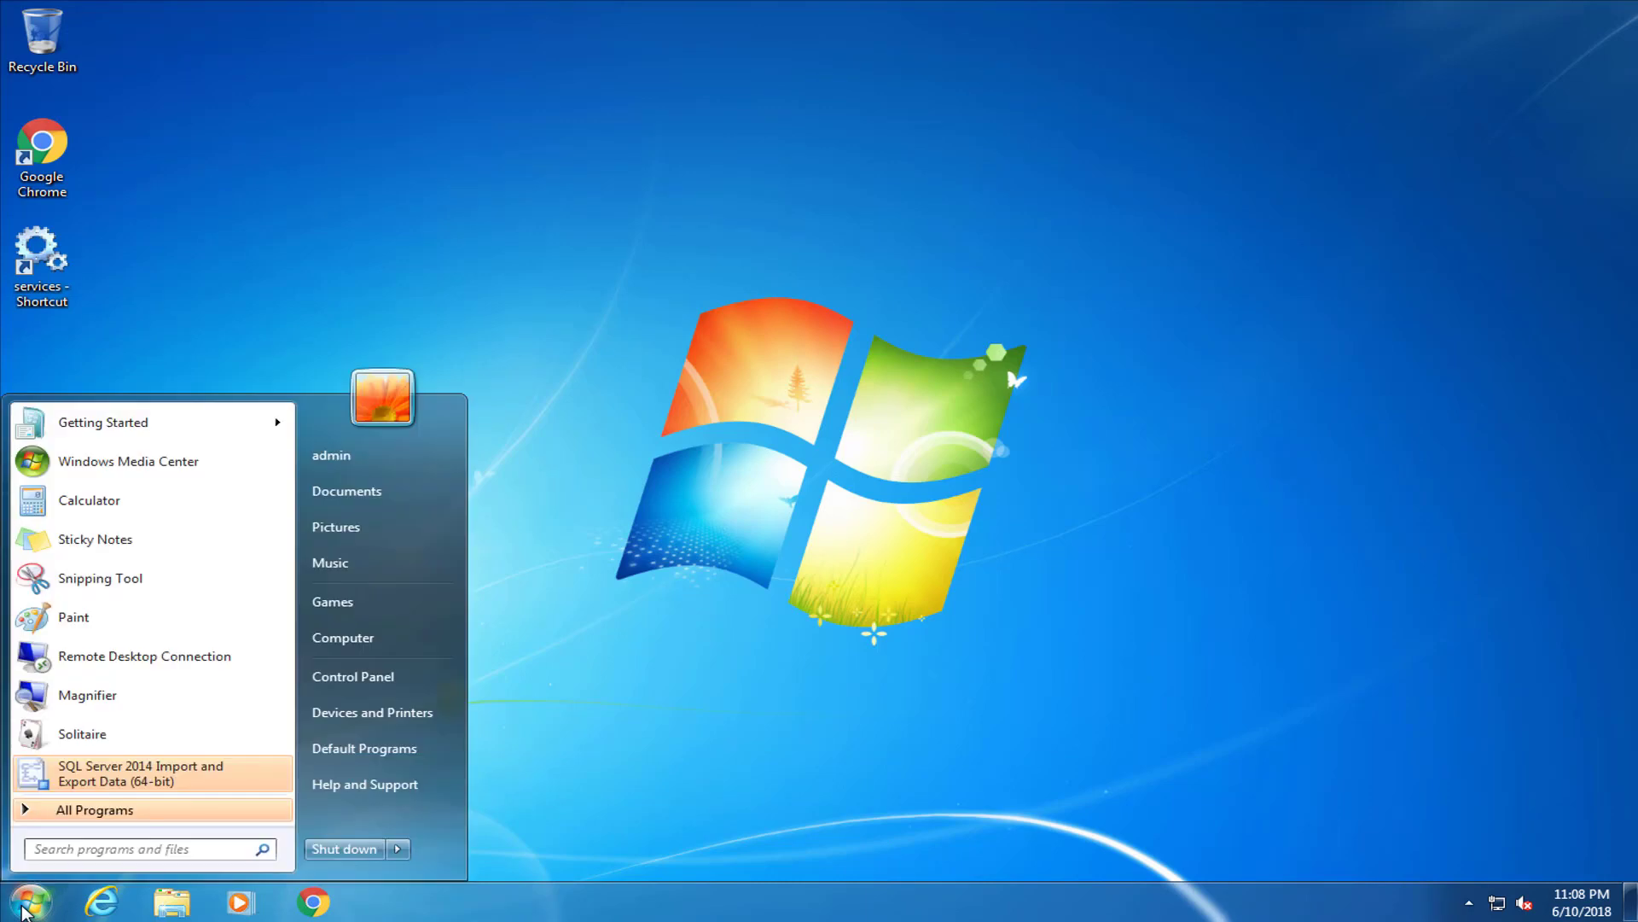
click(191, 817)
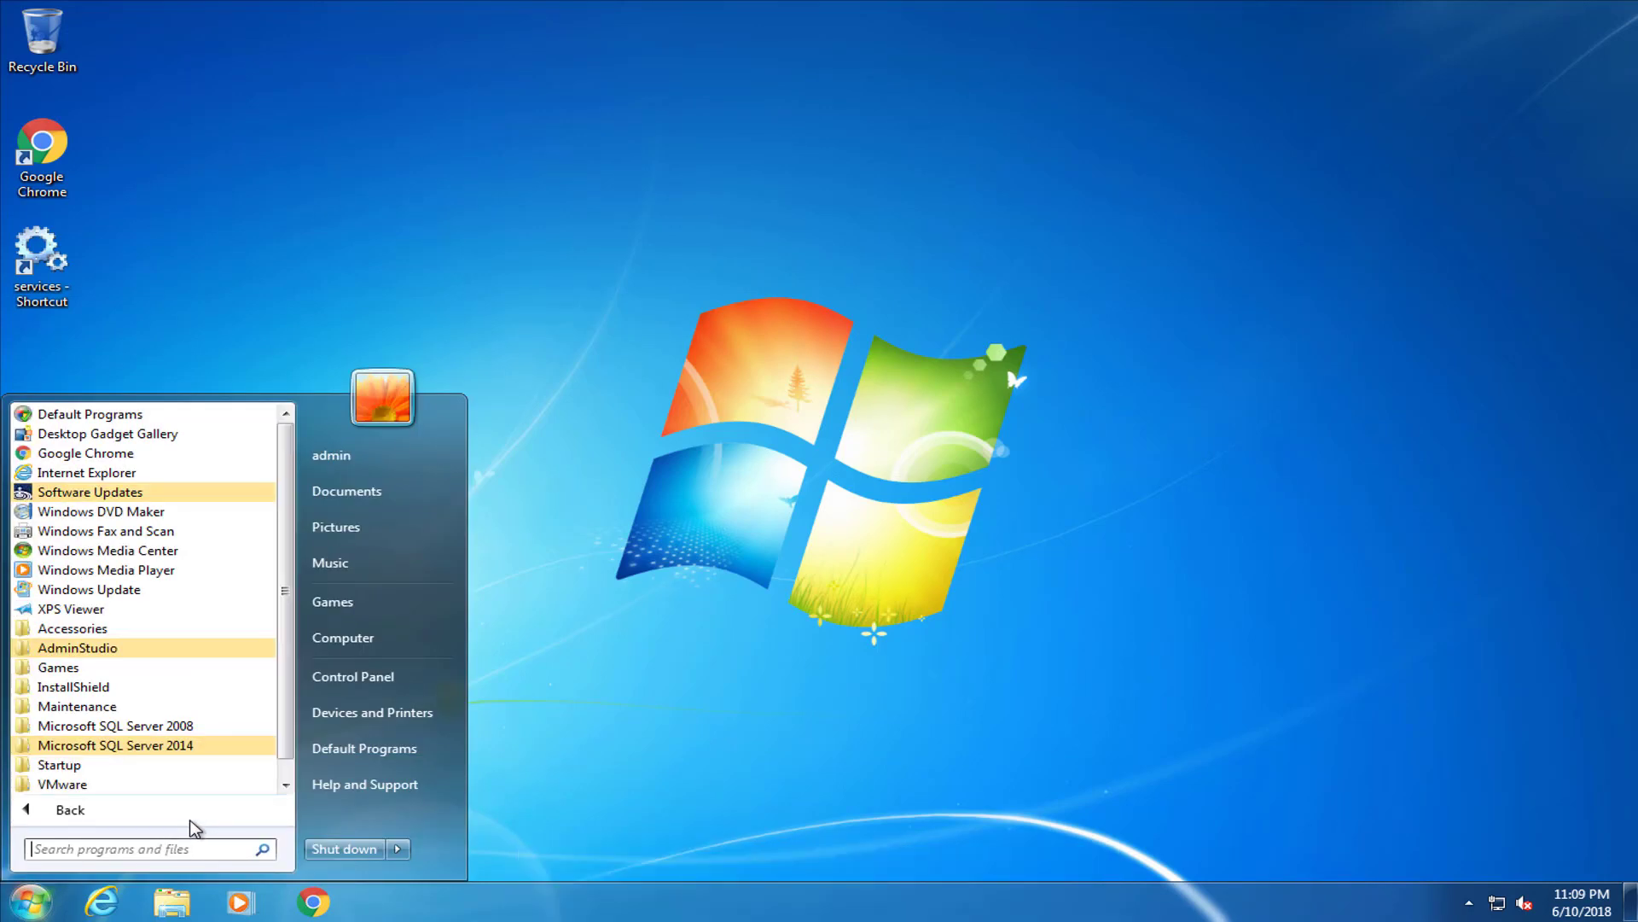
scroll(193, 768, down, 1)
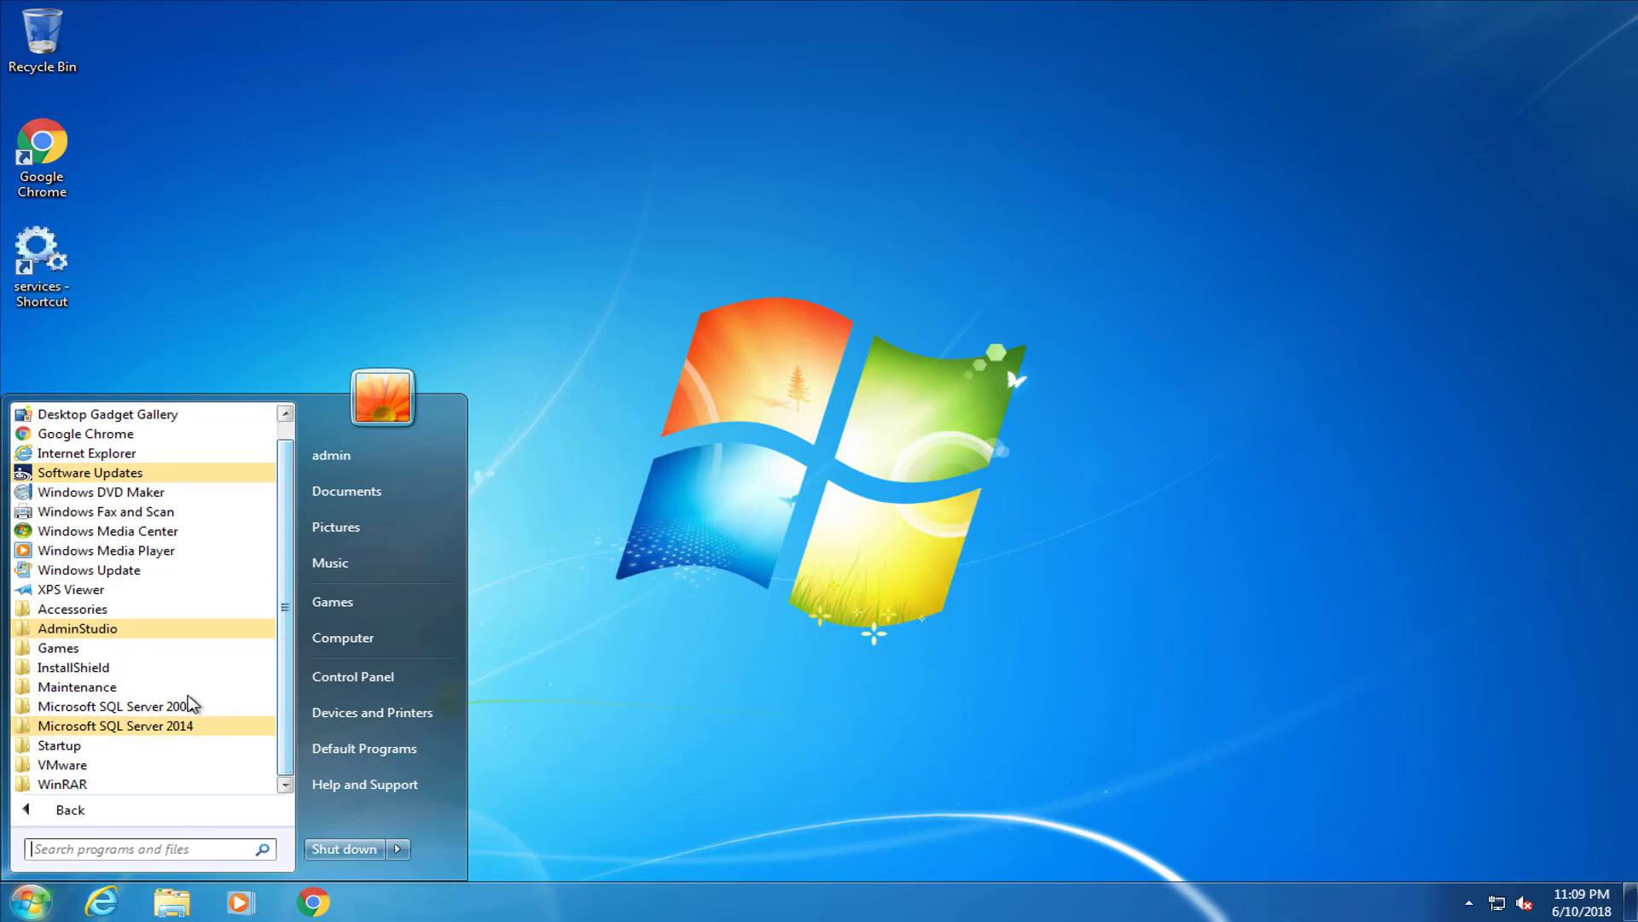
click(108, 635)
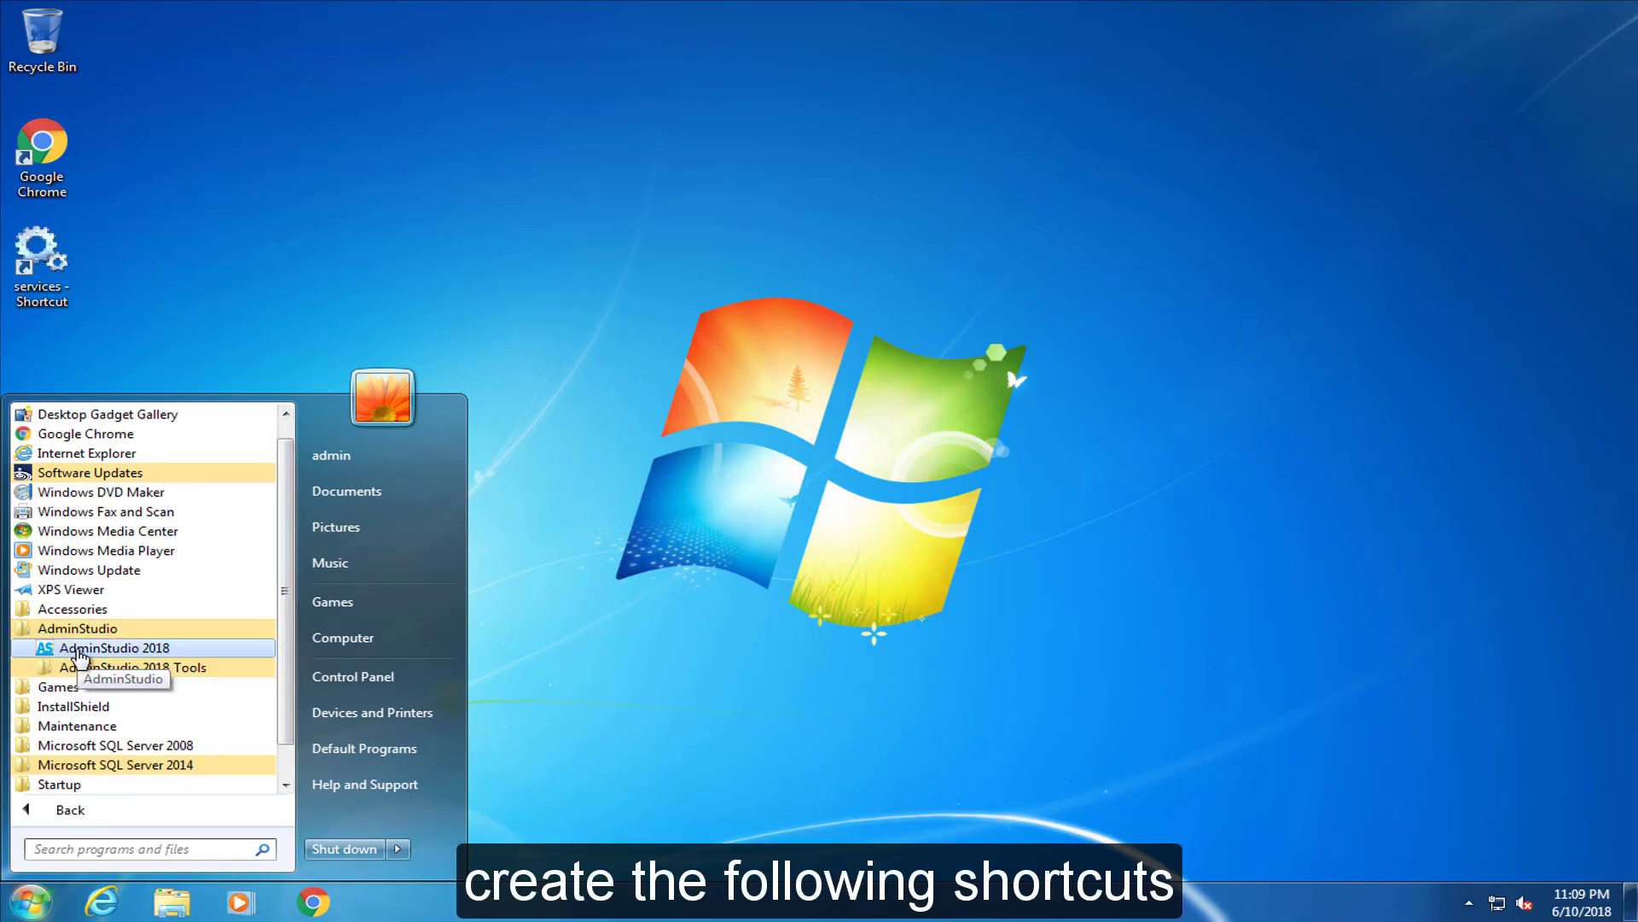
right_click(78, 657)
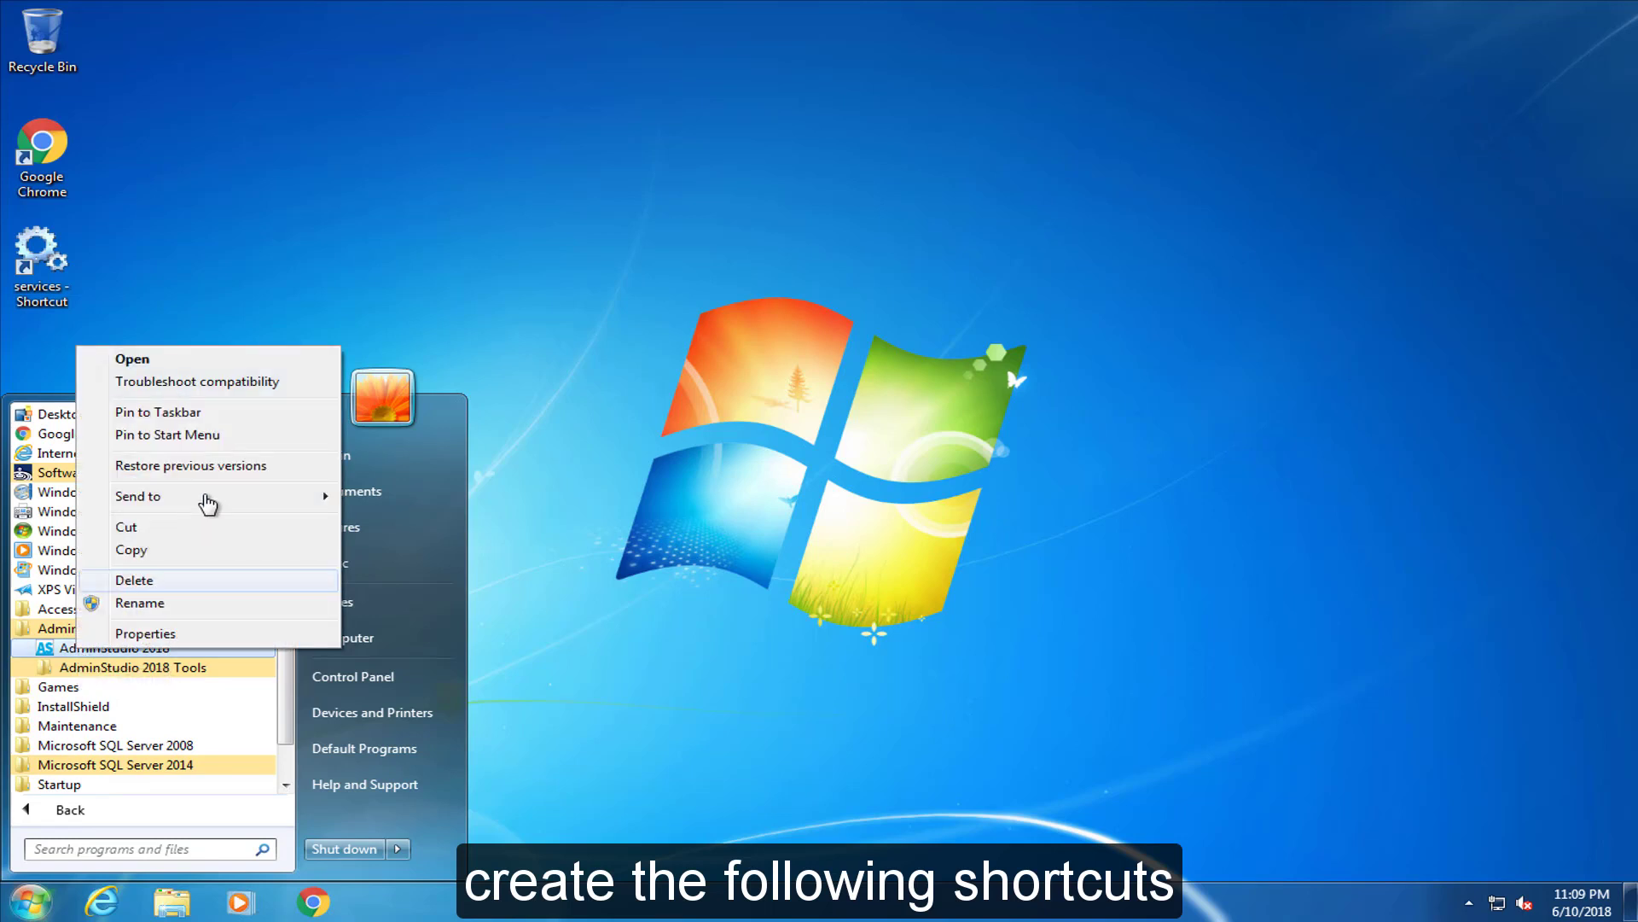
mouse_move(206, 501)
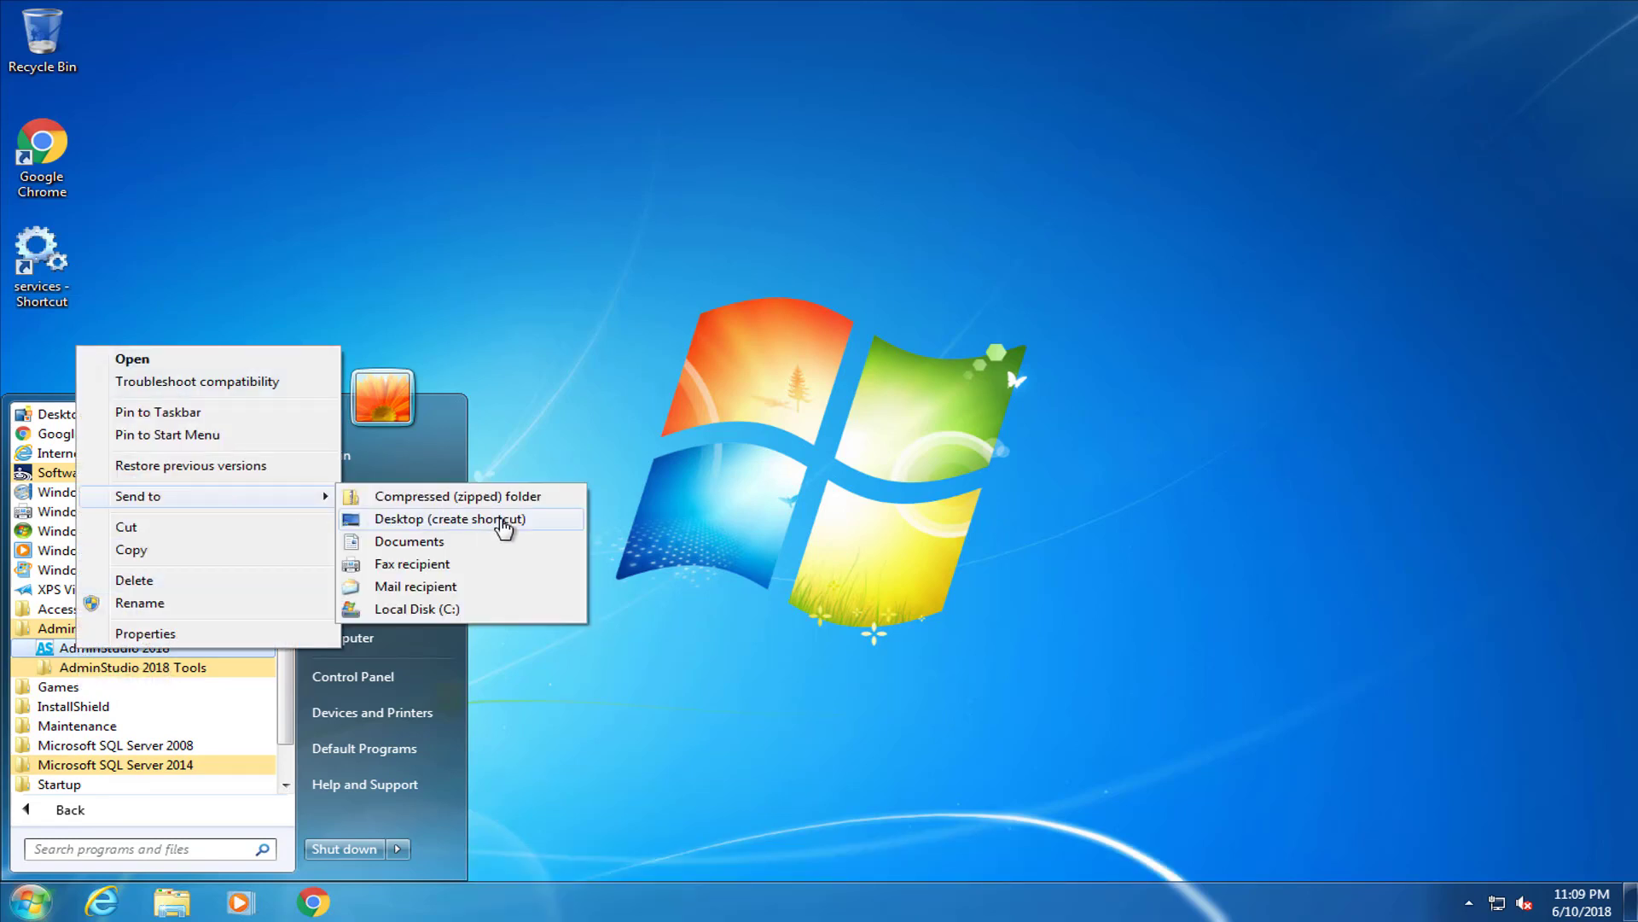
click(502, 520)
Add a Repackager desktop shortcut from the AdminStudio 2018 Tools folder
click(120, 669)
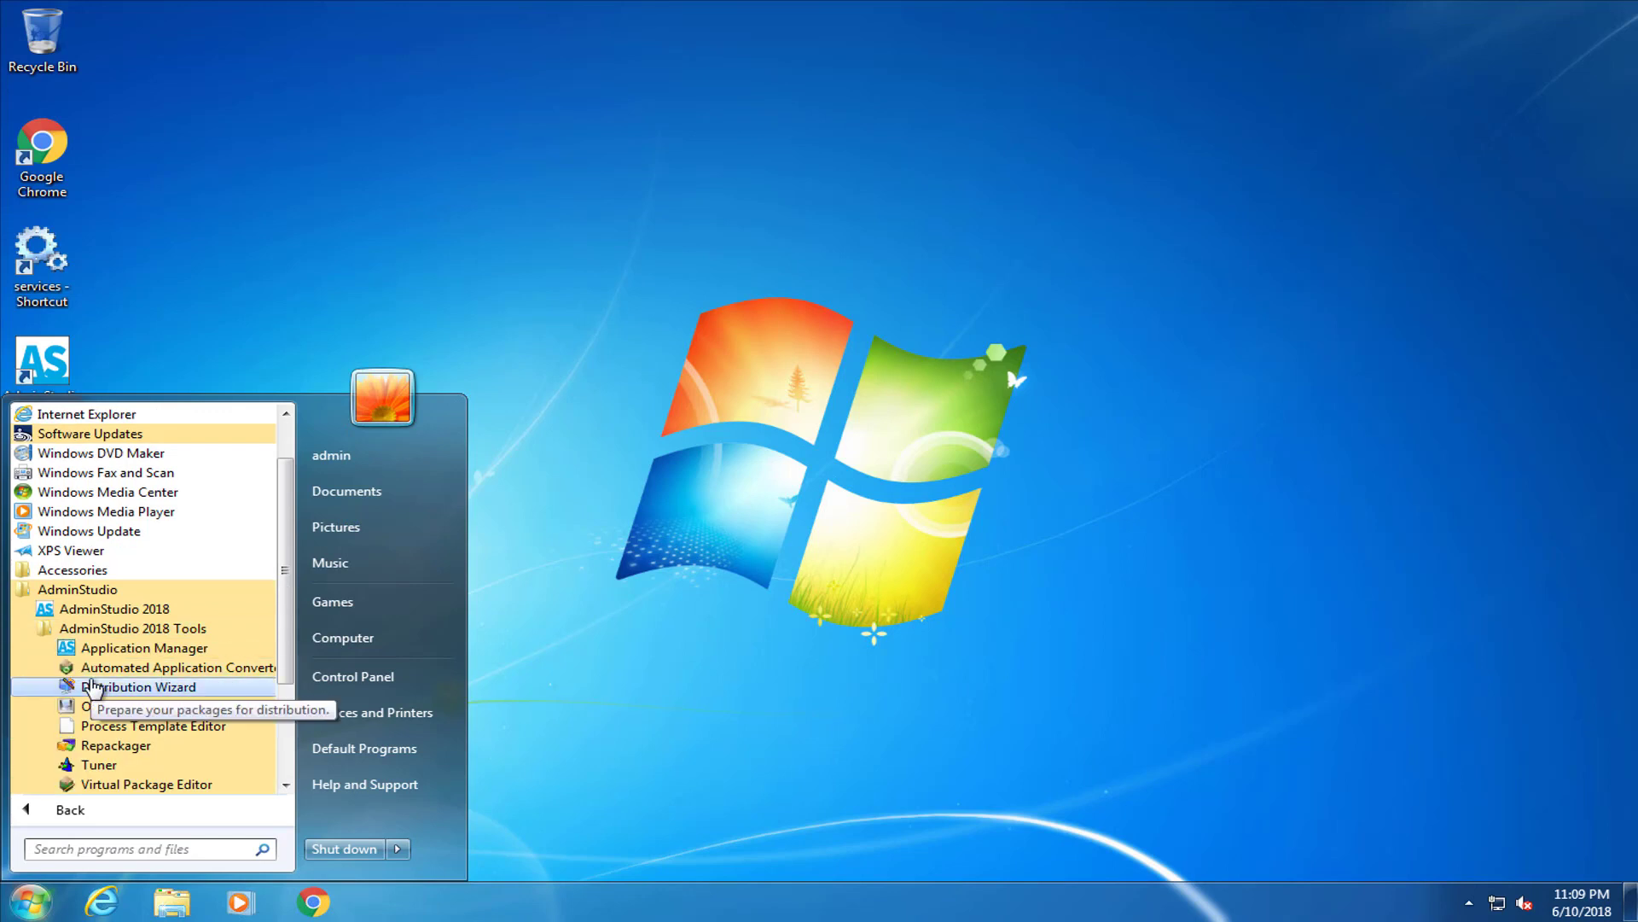
right_click(87, 748)
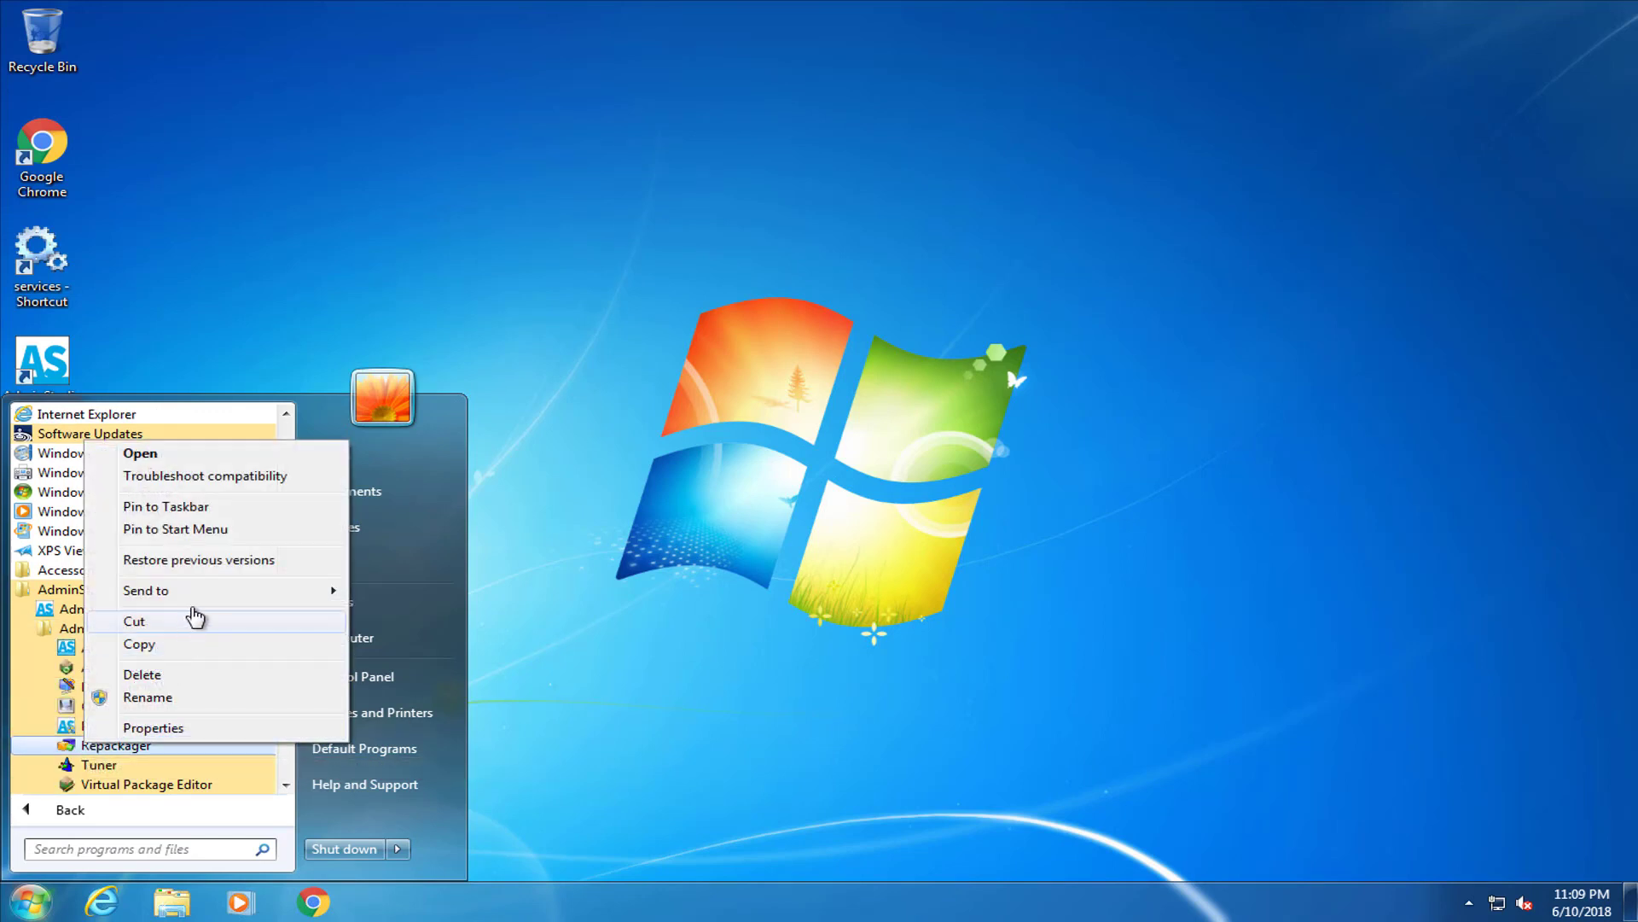
mouse_move(205, 591)
click(430, 611)
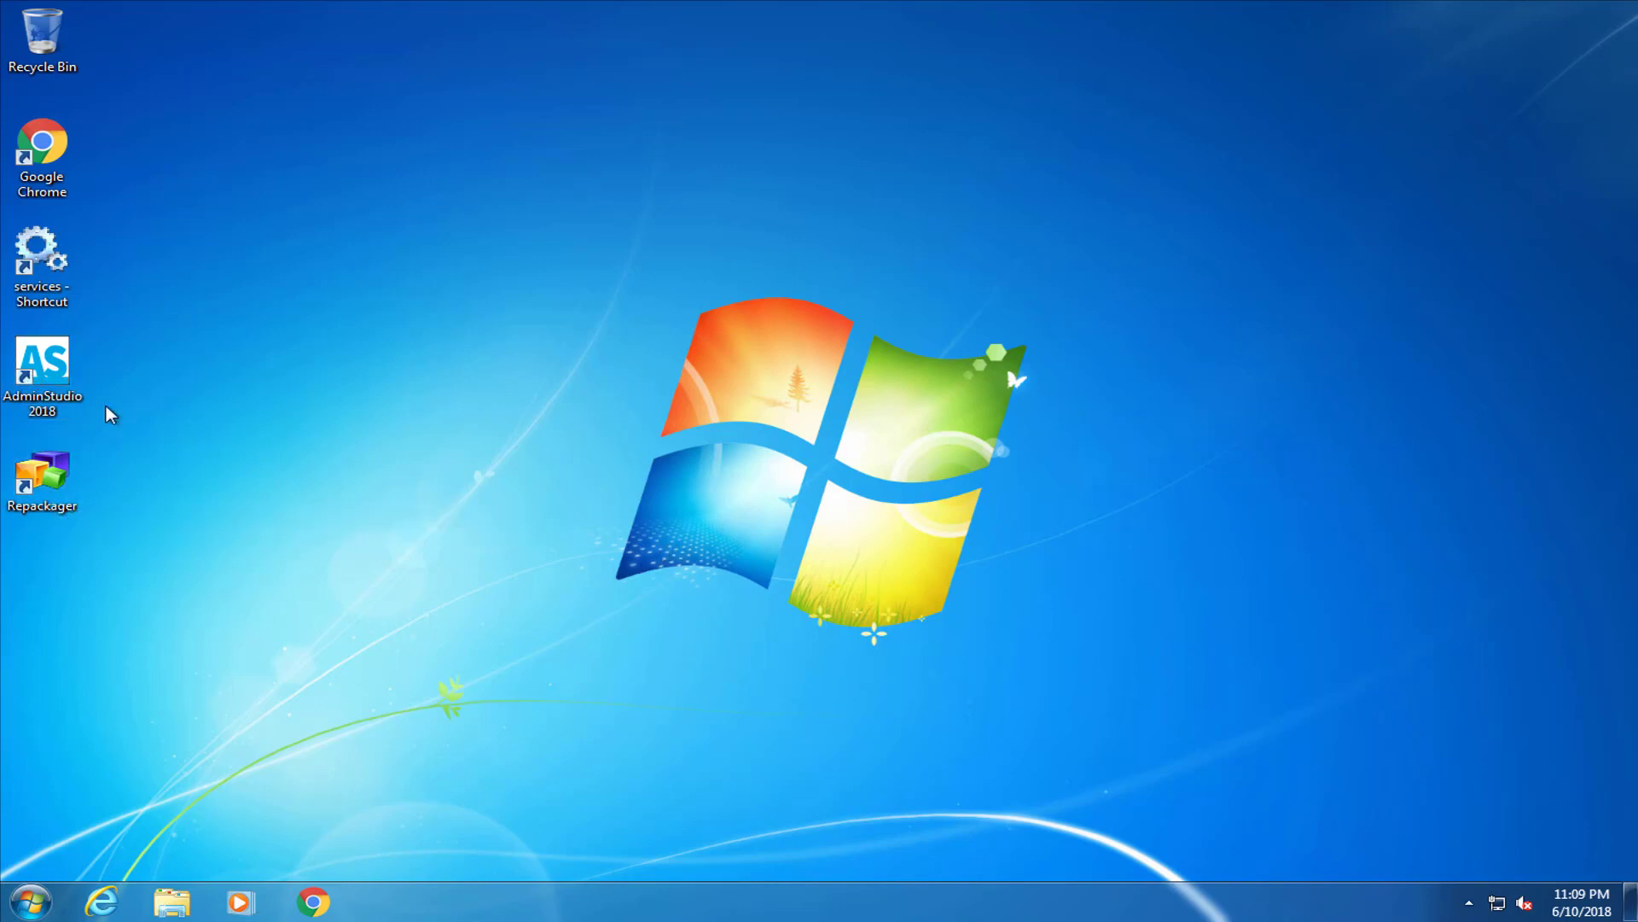
Start AdminStudio 2018 from its desktop shortcut, approving UAC and continuing as an evaluation copy
double_click(42, 369)
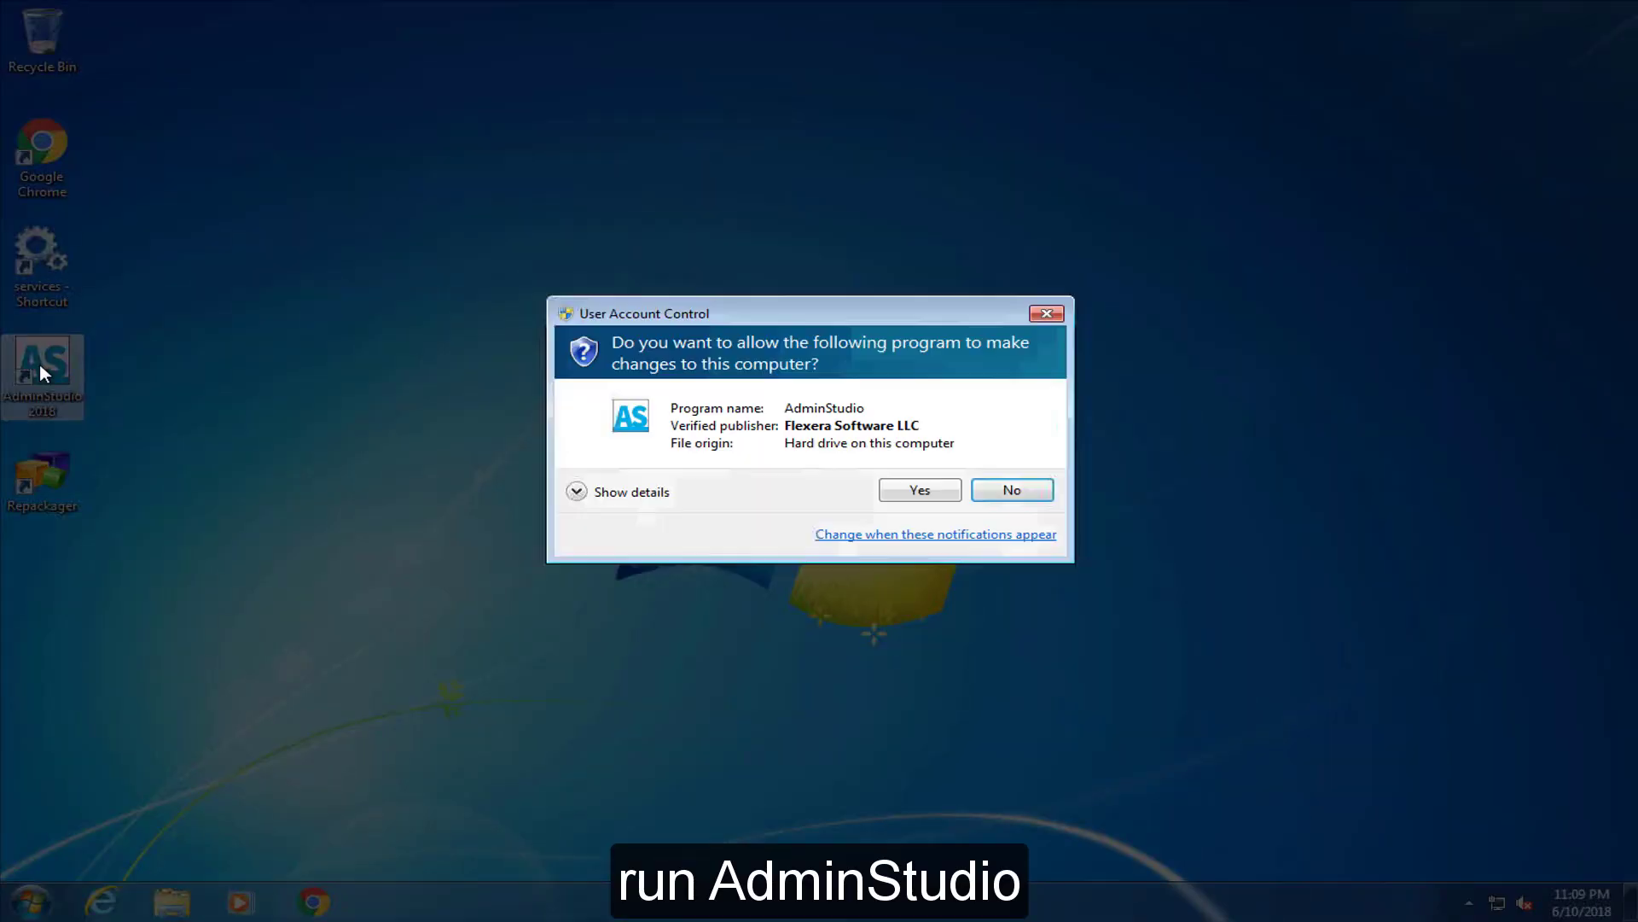
click(911, 487)
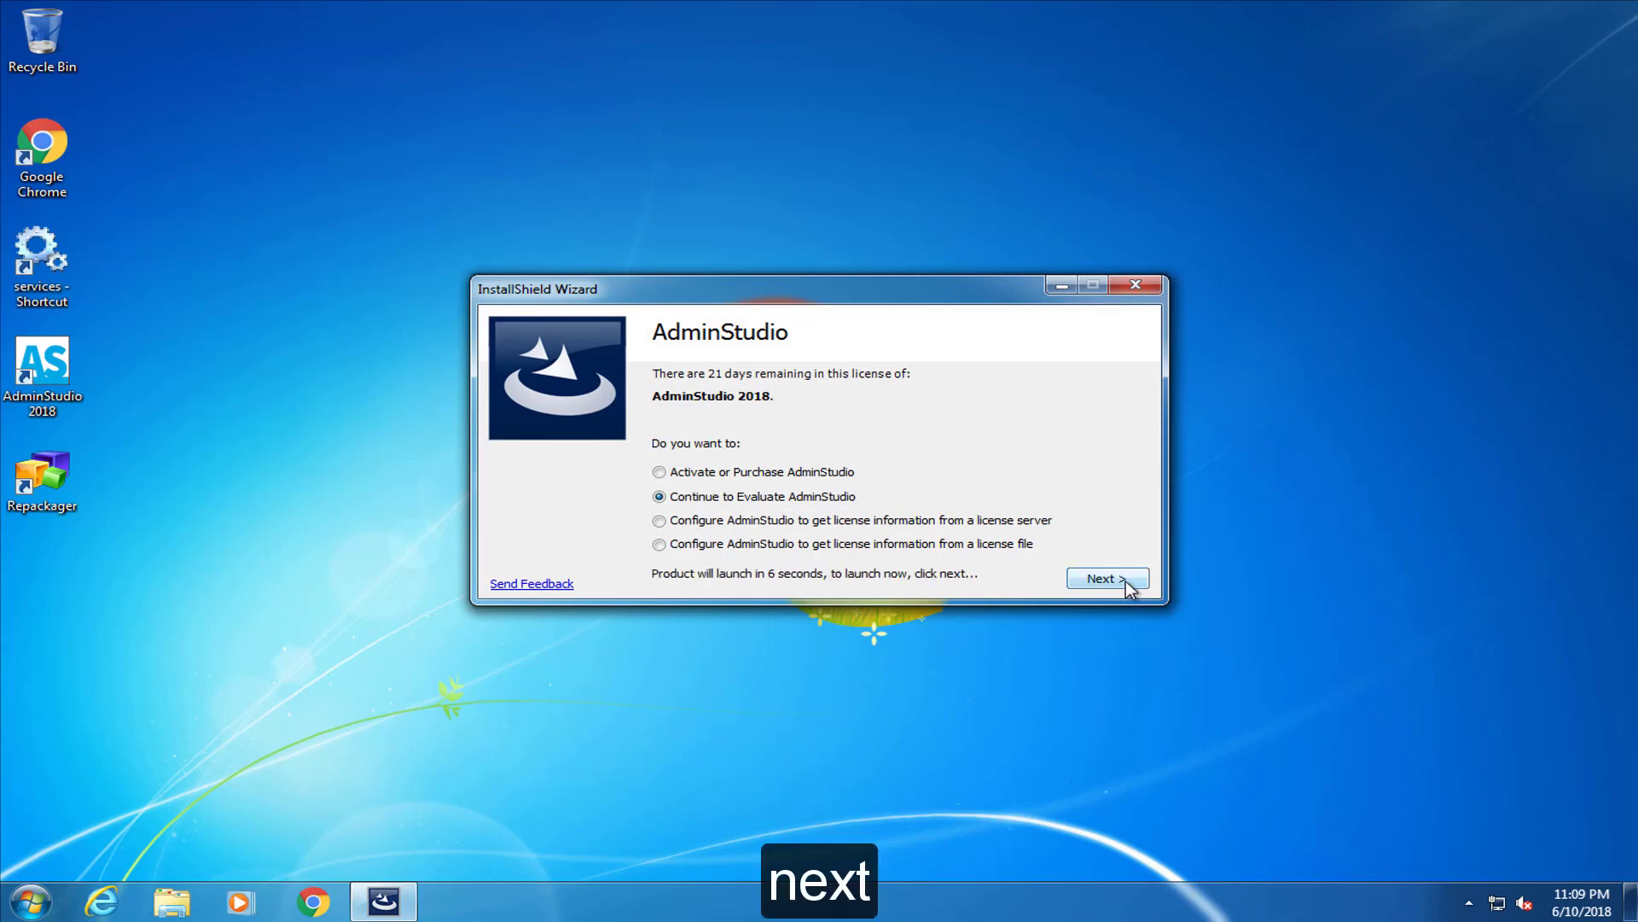
click(1125, 581)
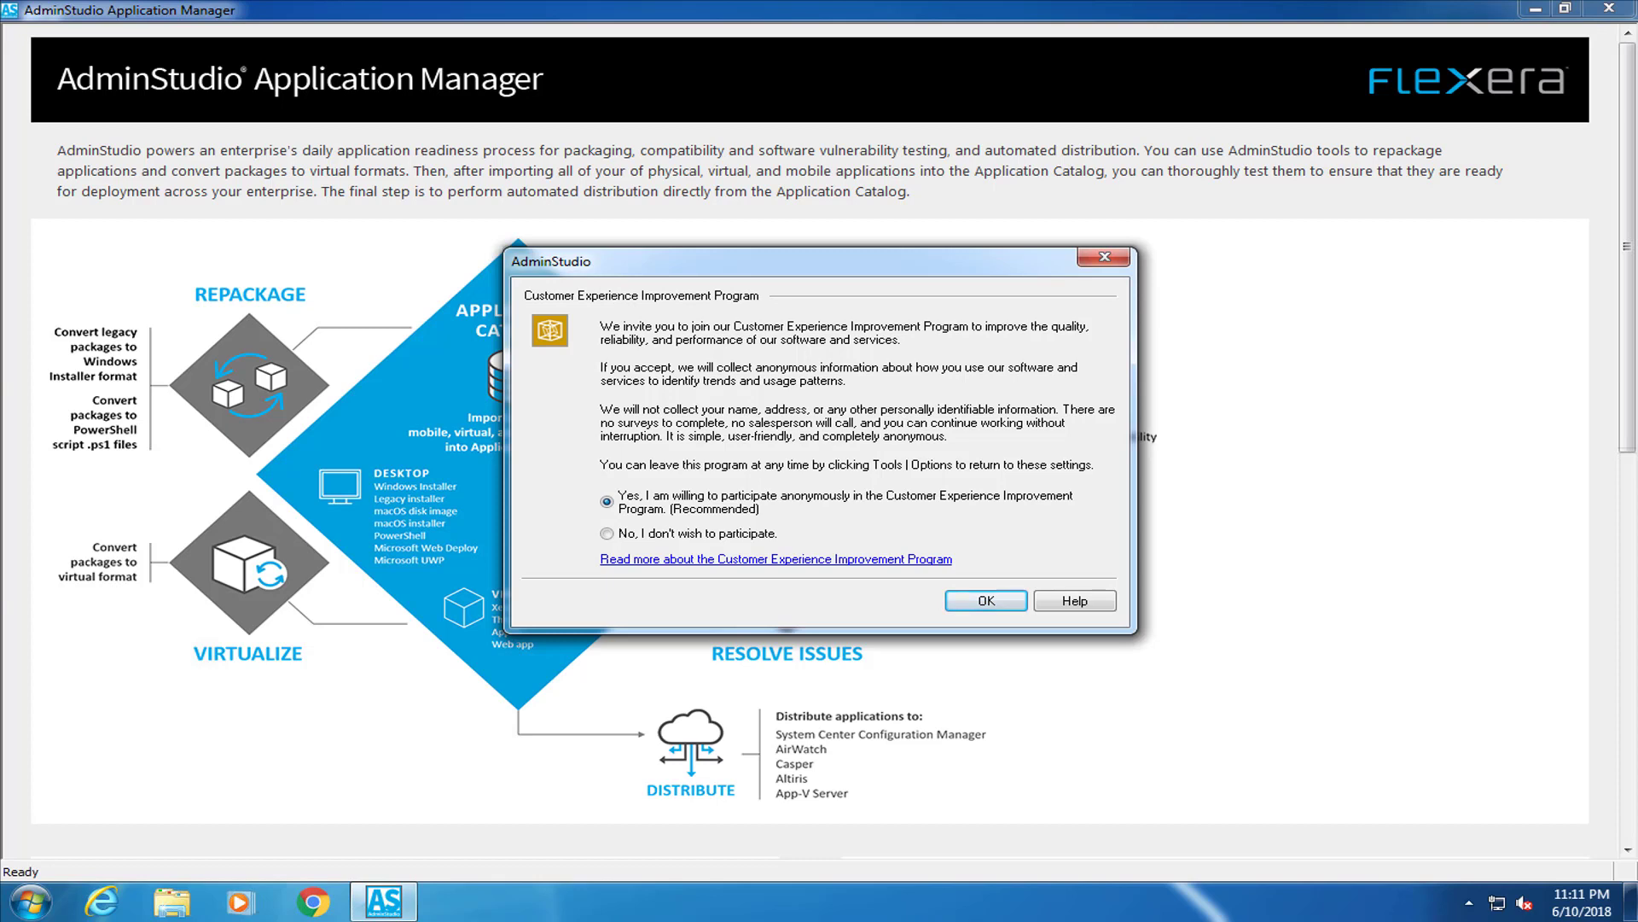
Choose 'No, I don't wish to participate' and confirm 'Create a new Application Catalog'
click(616, 537)
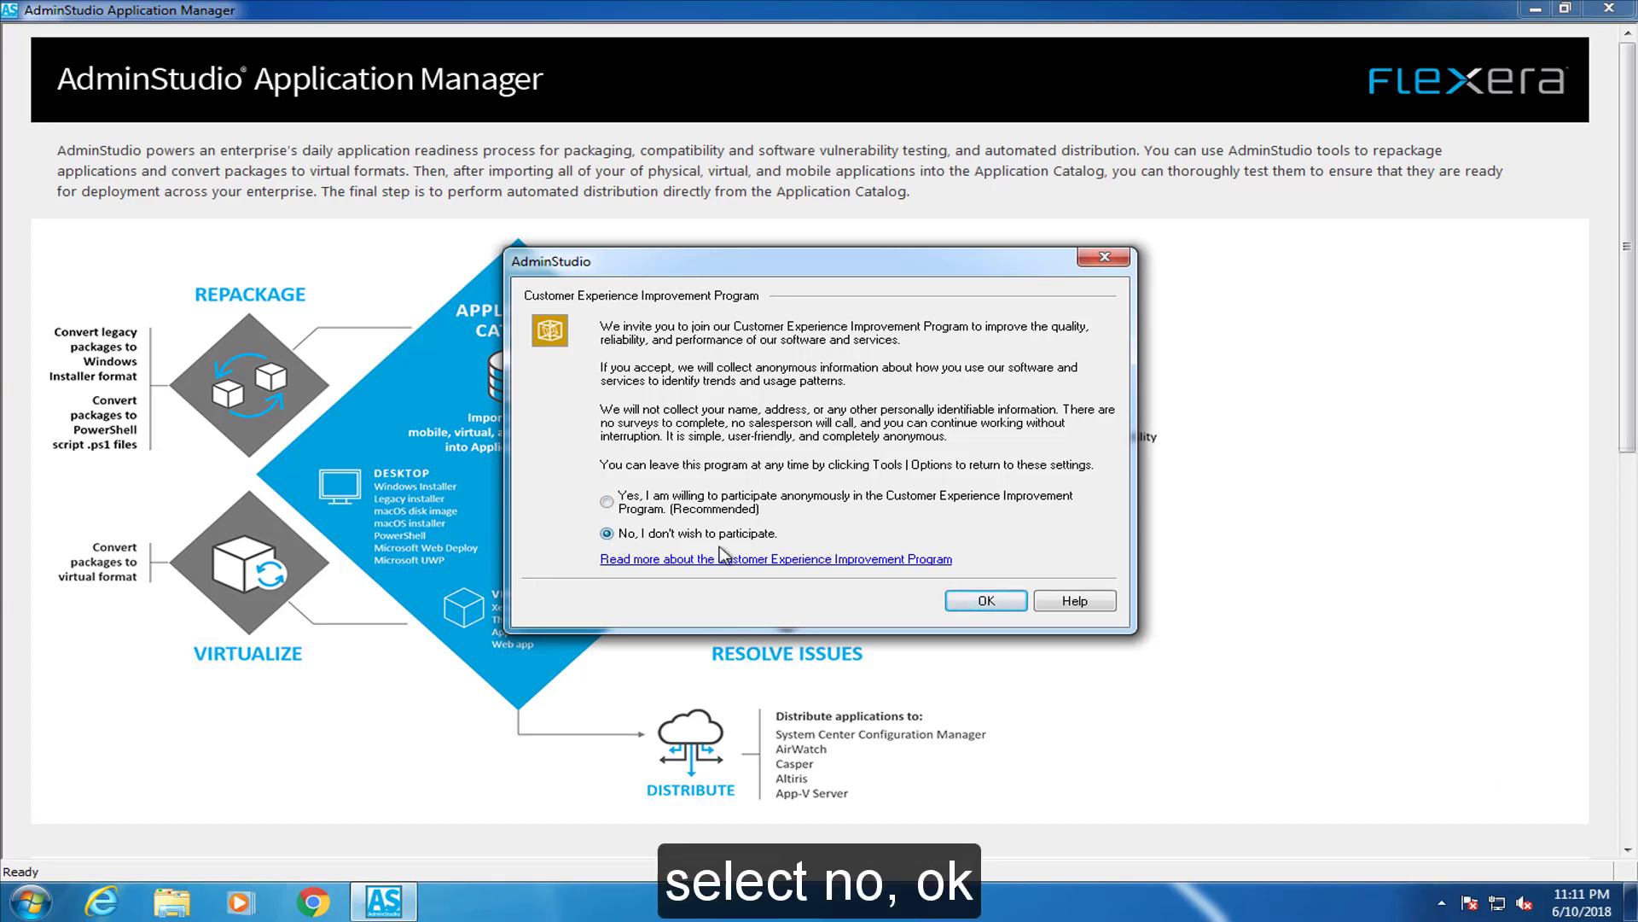
click(1013, 603)
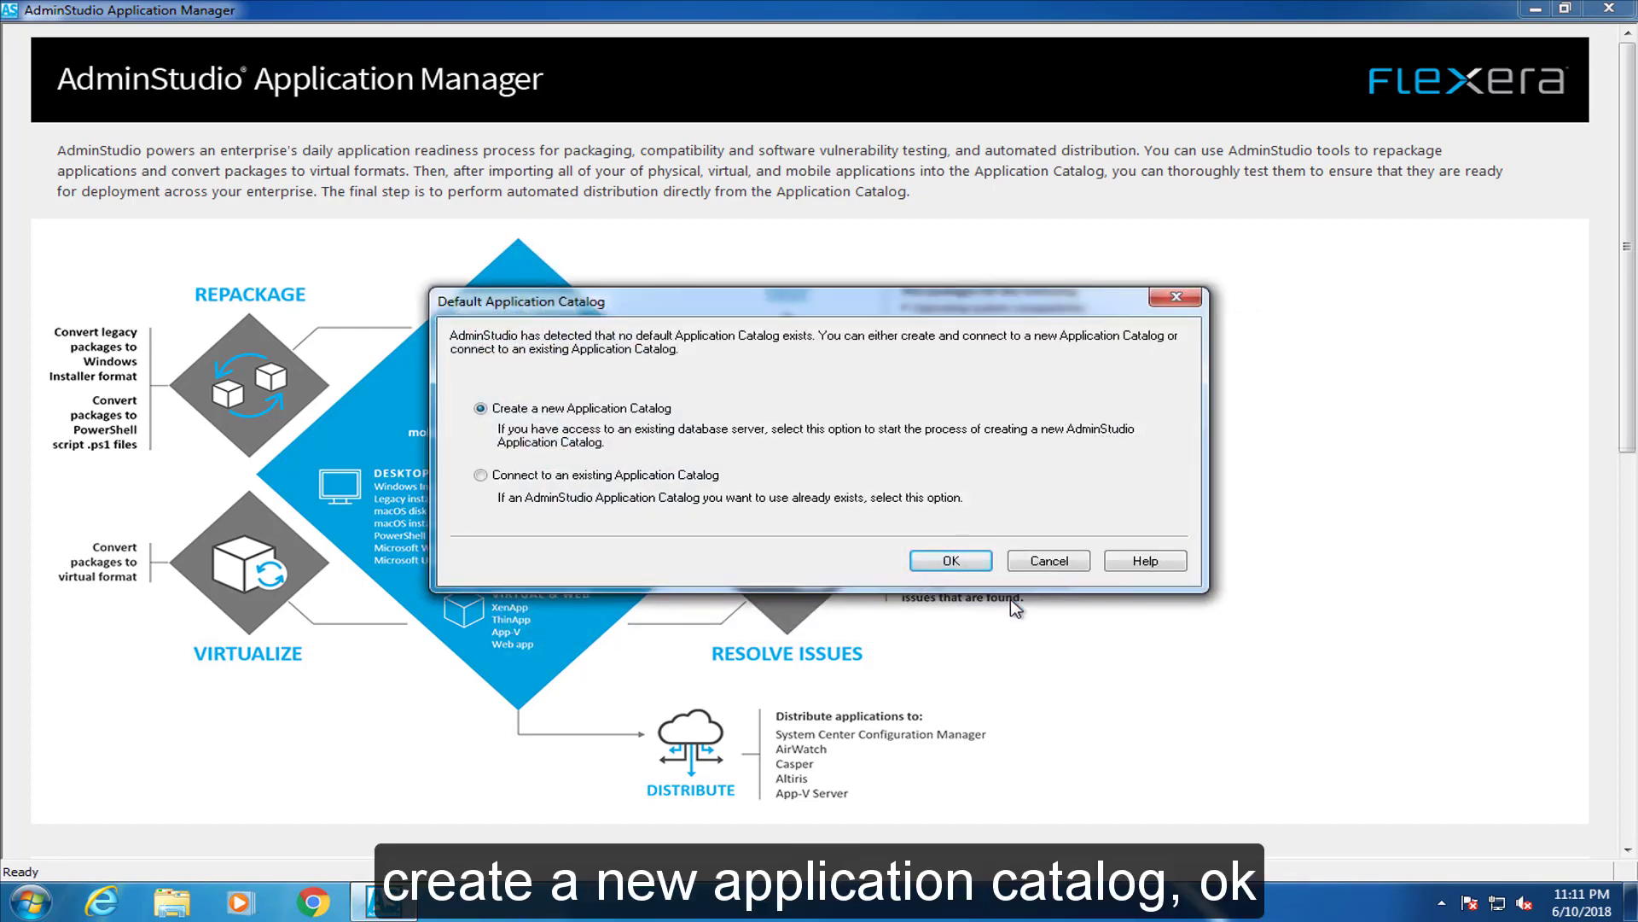
click(943, 563)
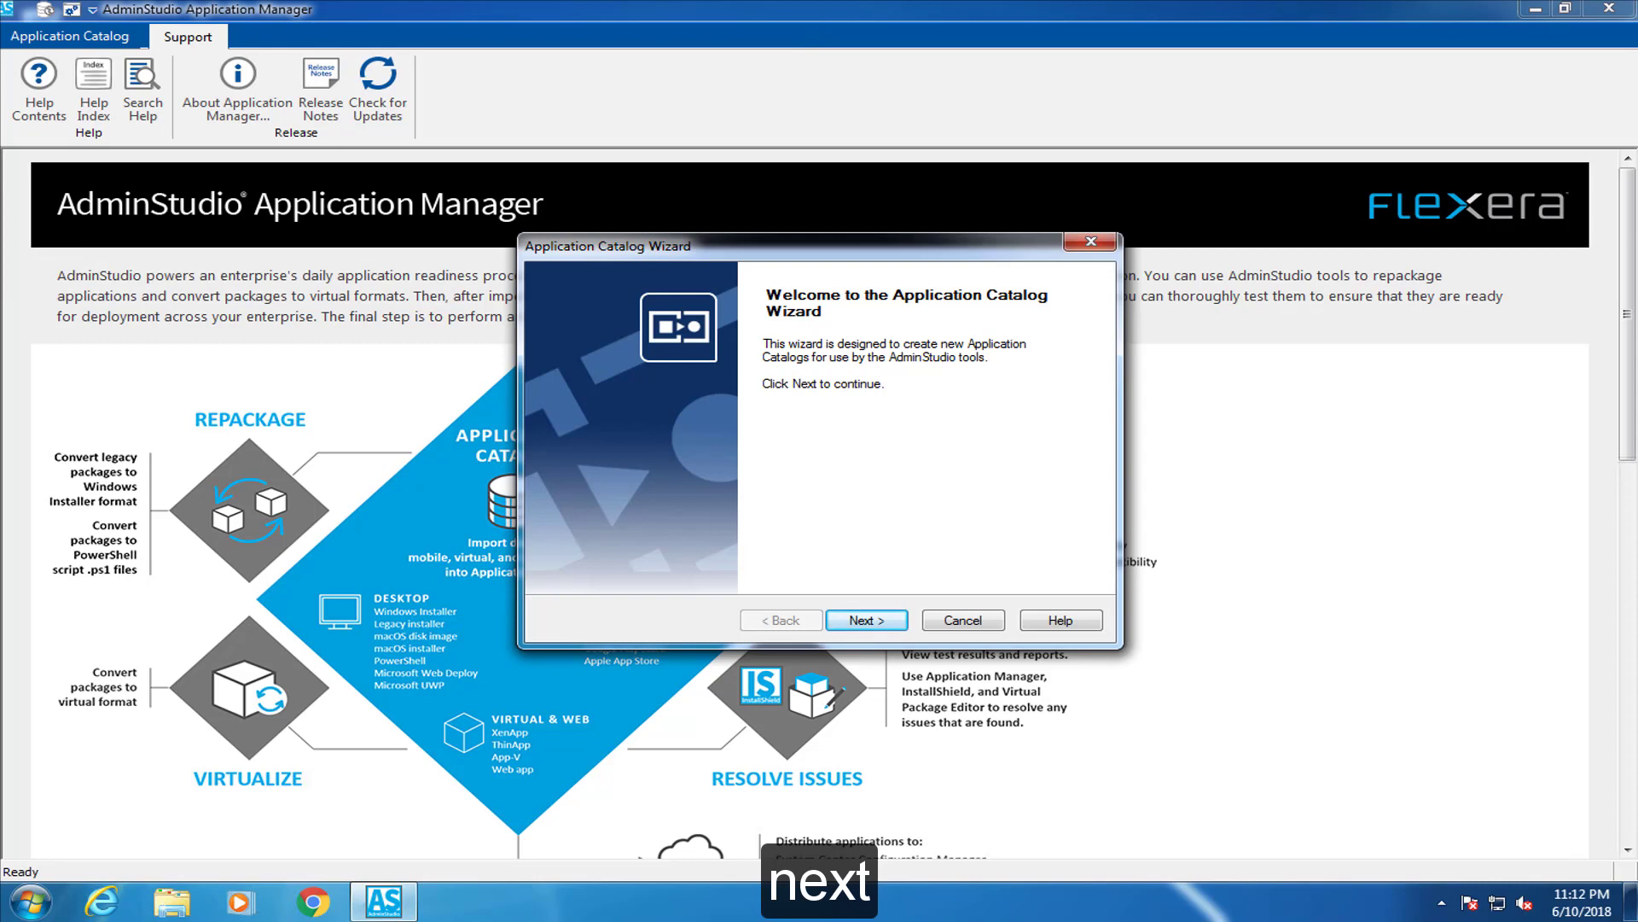
Set server CTN-WKSTN-07\SQLEXPRESS with Windows Authentication and confirm the connection test succeeds
click(870, 623)
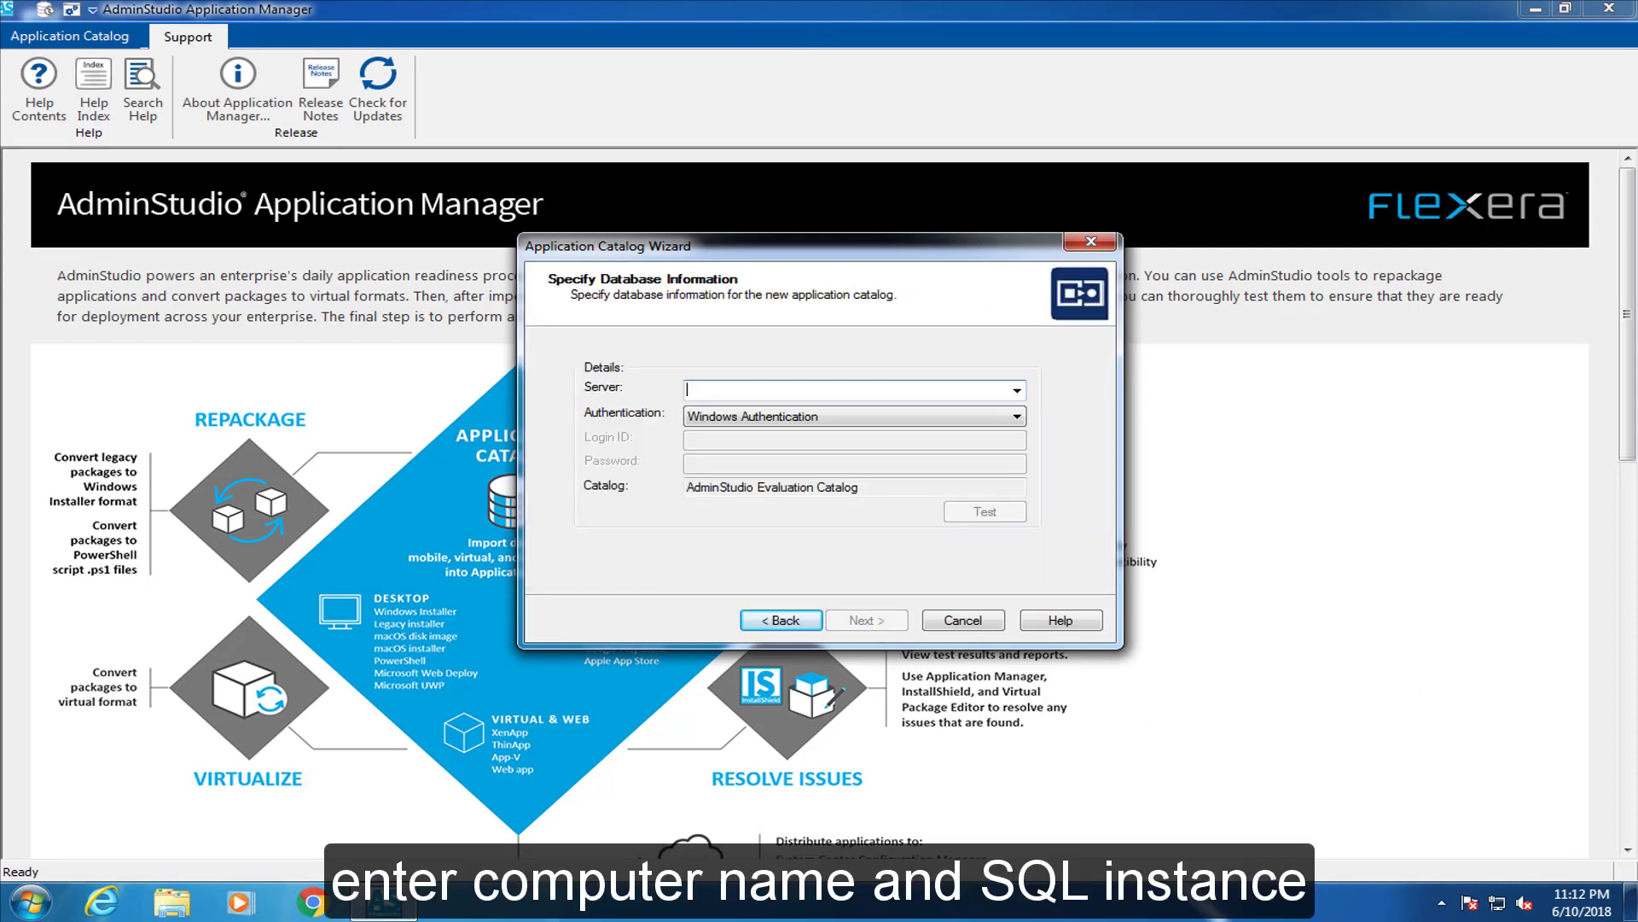
text(CTN-WKSTN-07\SQLEXPRESS)
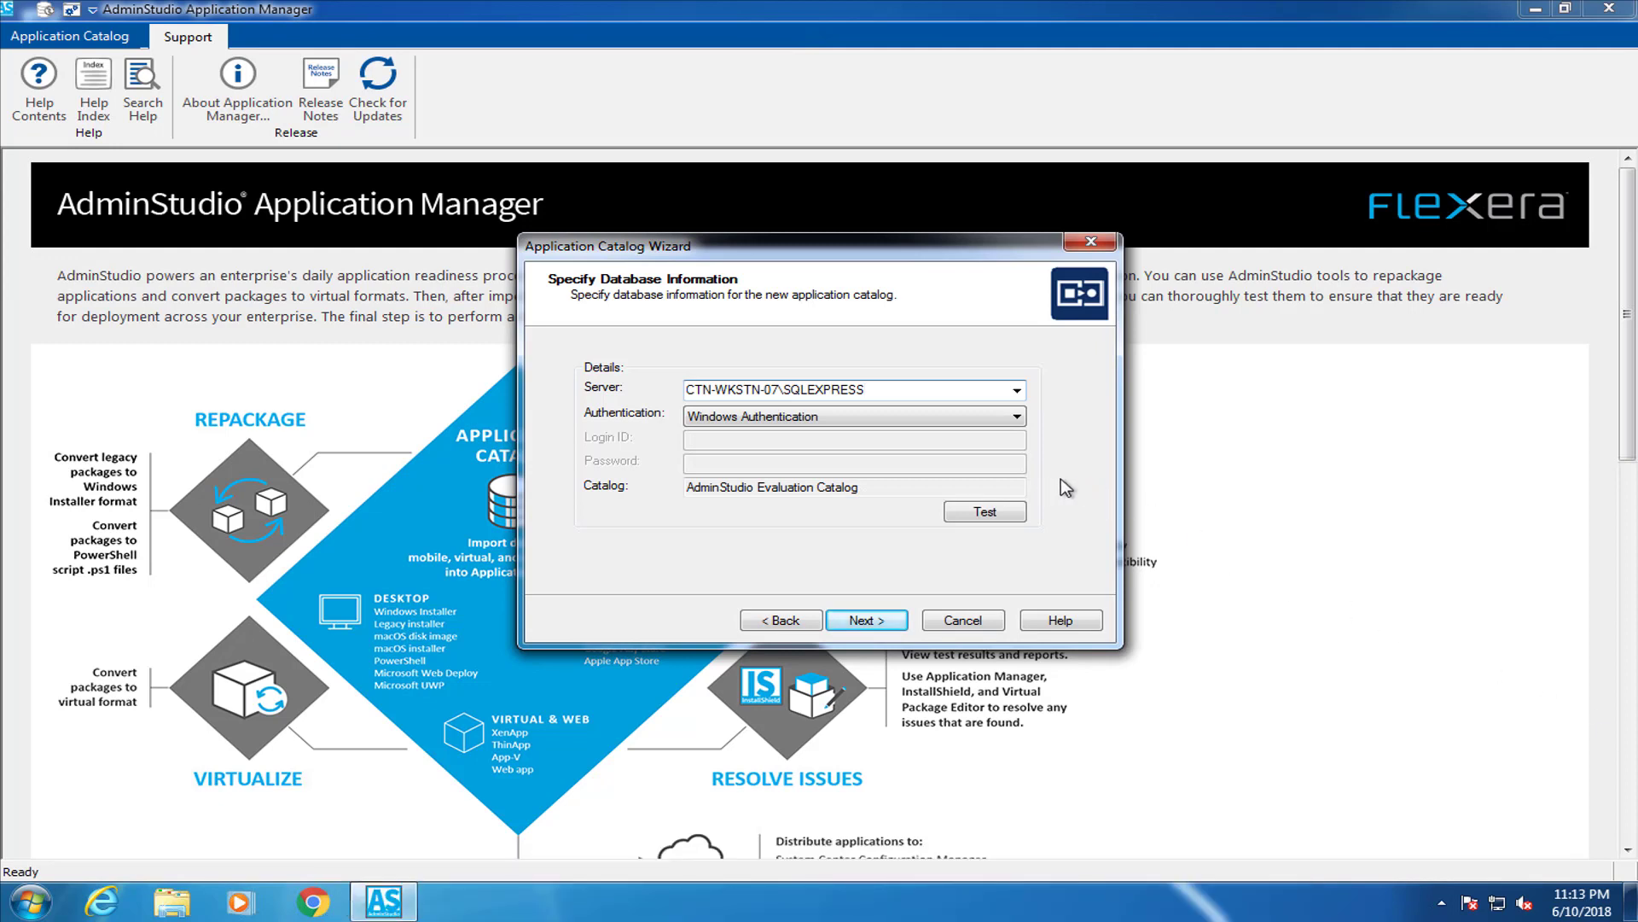
key(Tab)
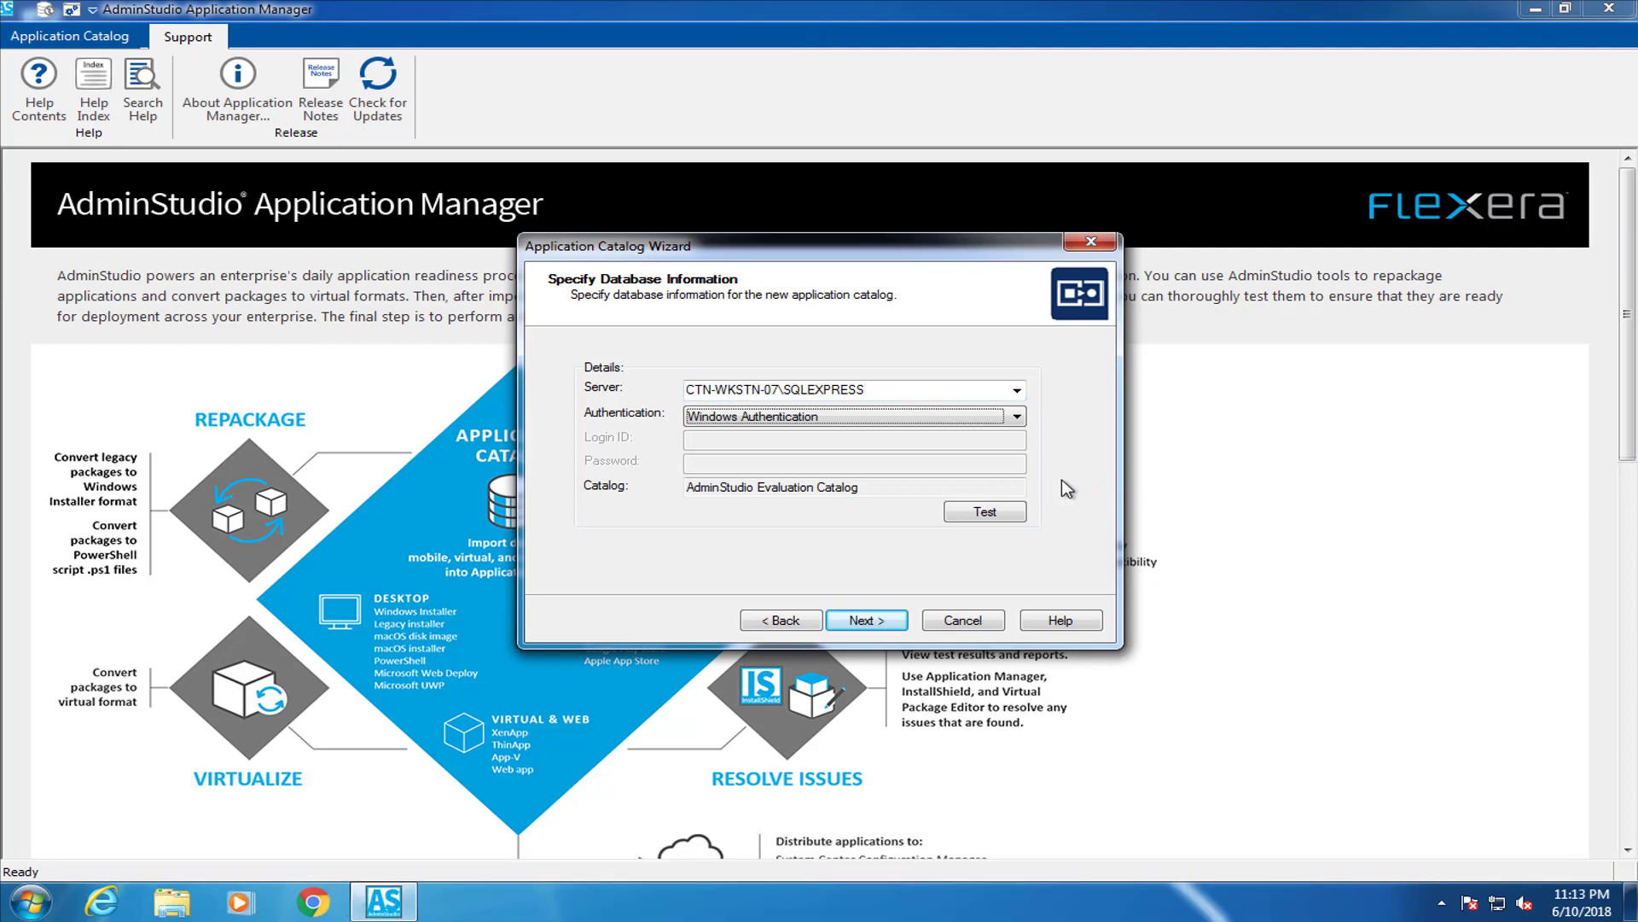
key(Tab)
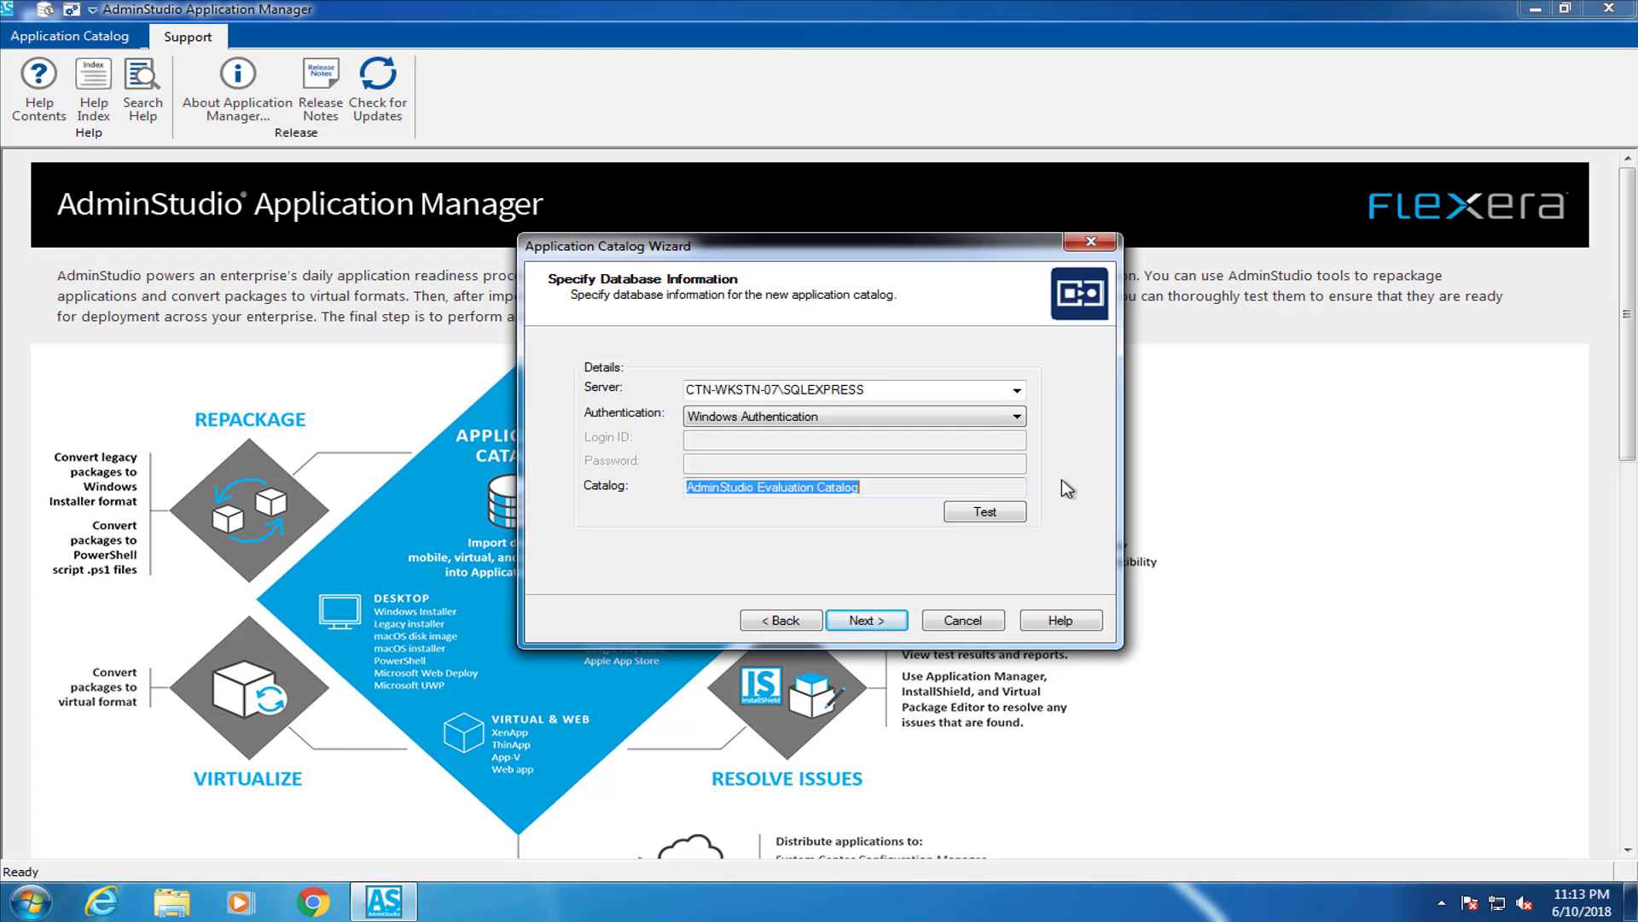
click(1007, 514)
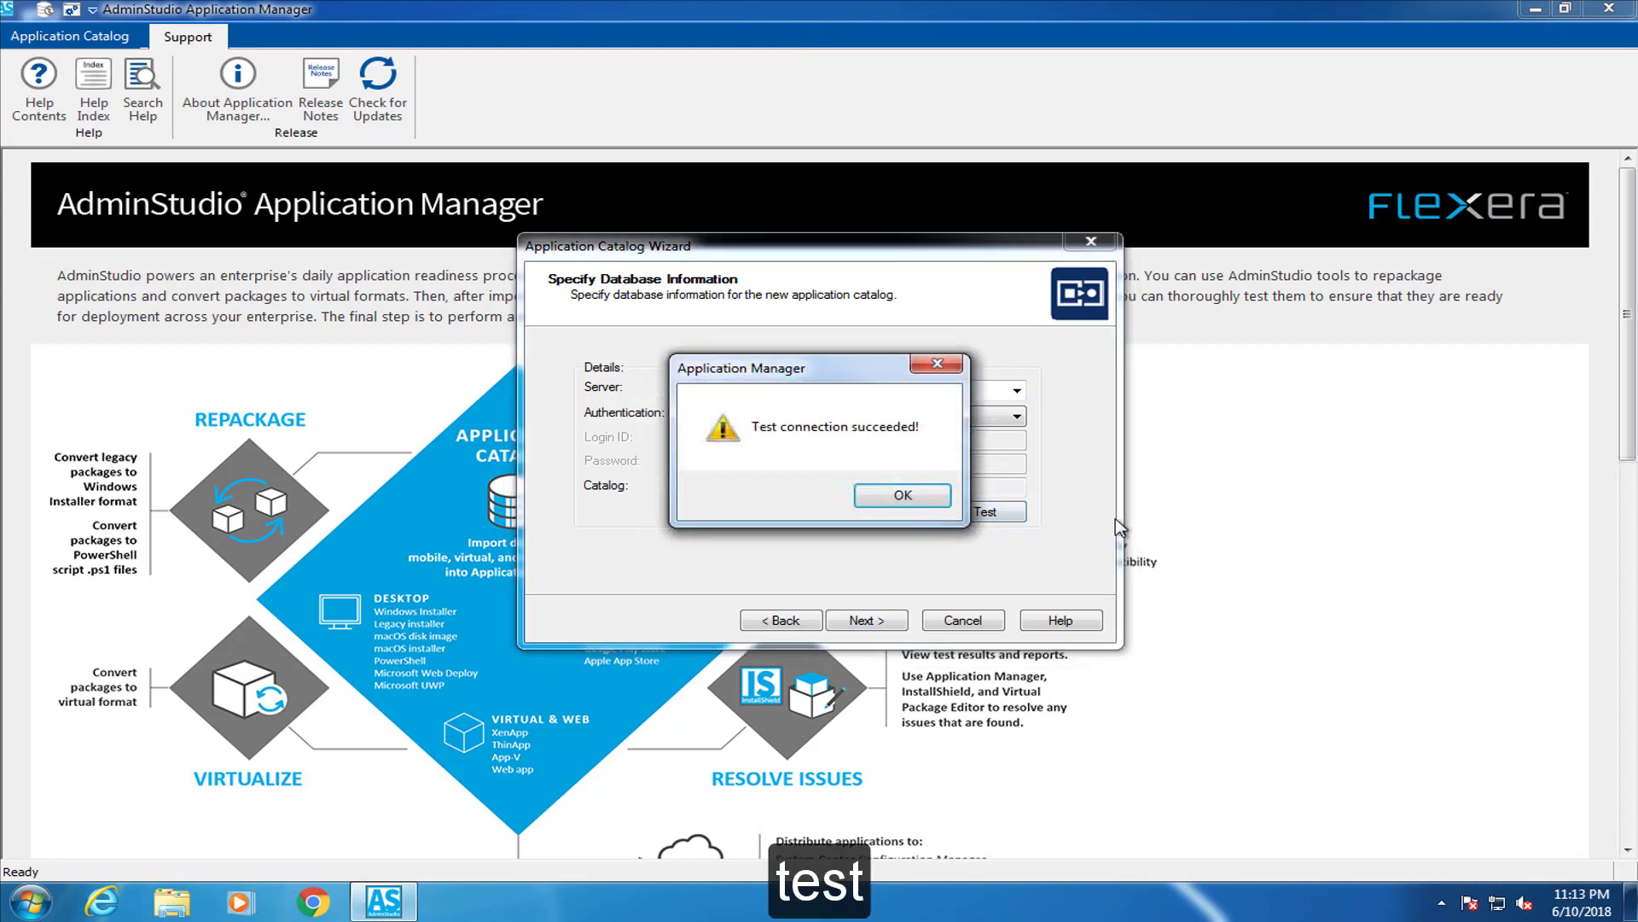
click(926, 499)
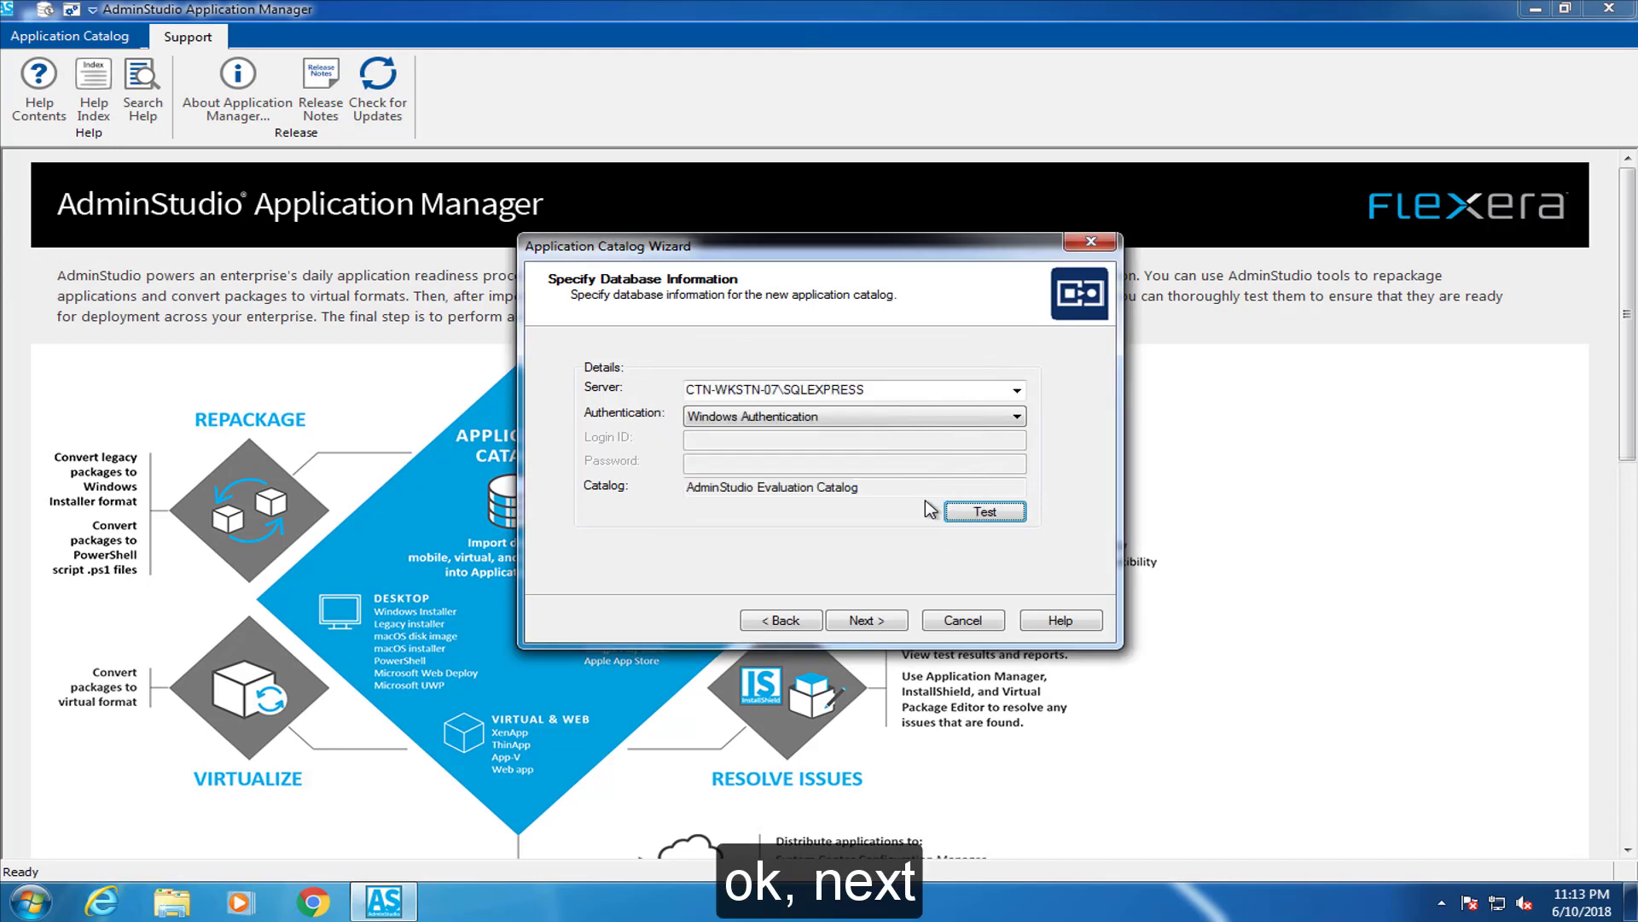
click(886, 620)
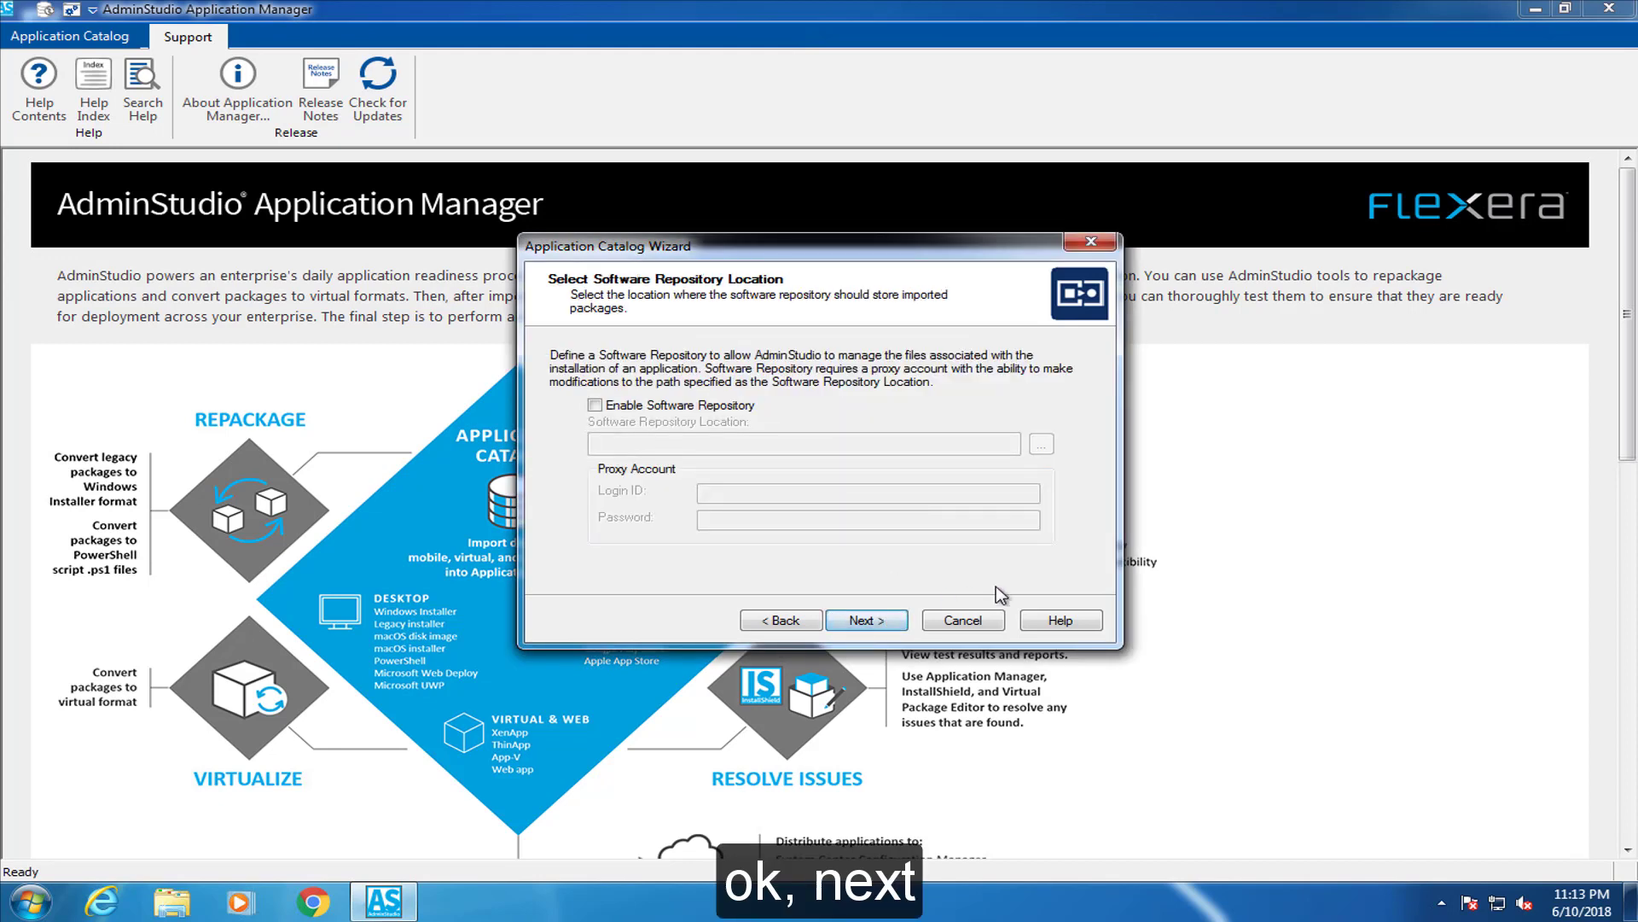
Enable a software repository located at C:\Software Repository
click(595, 406)
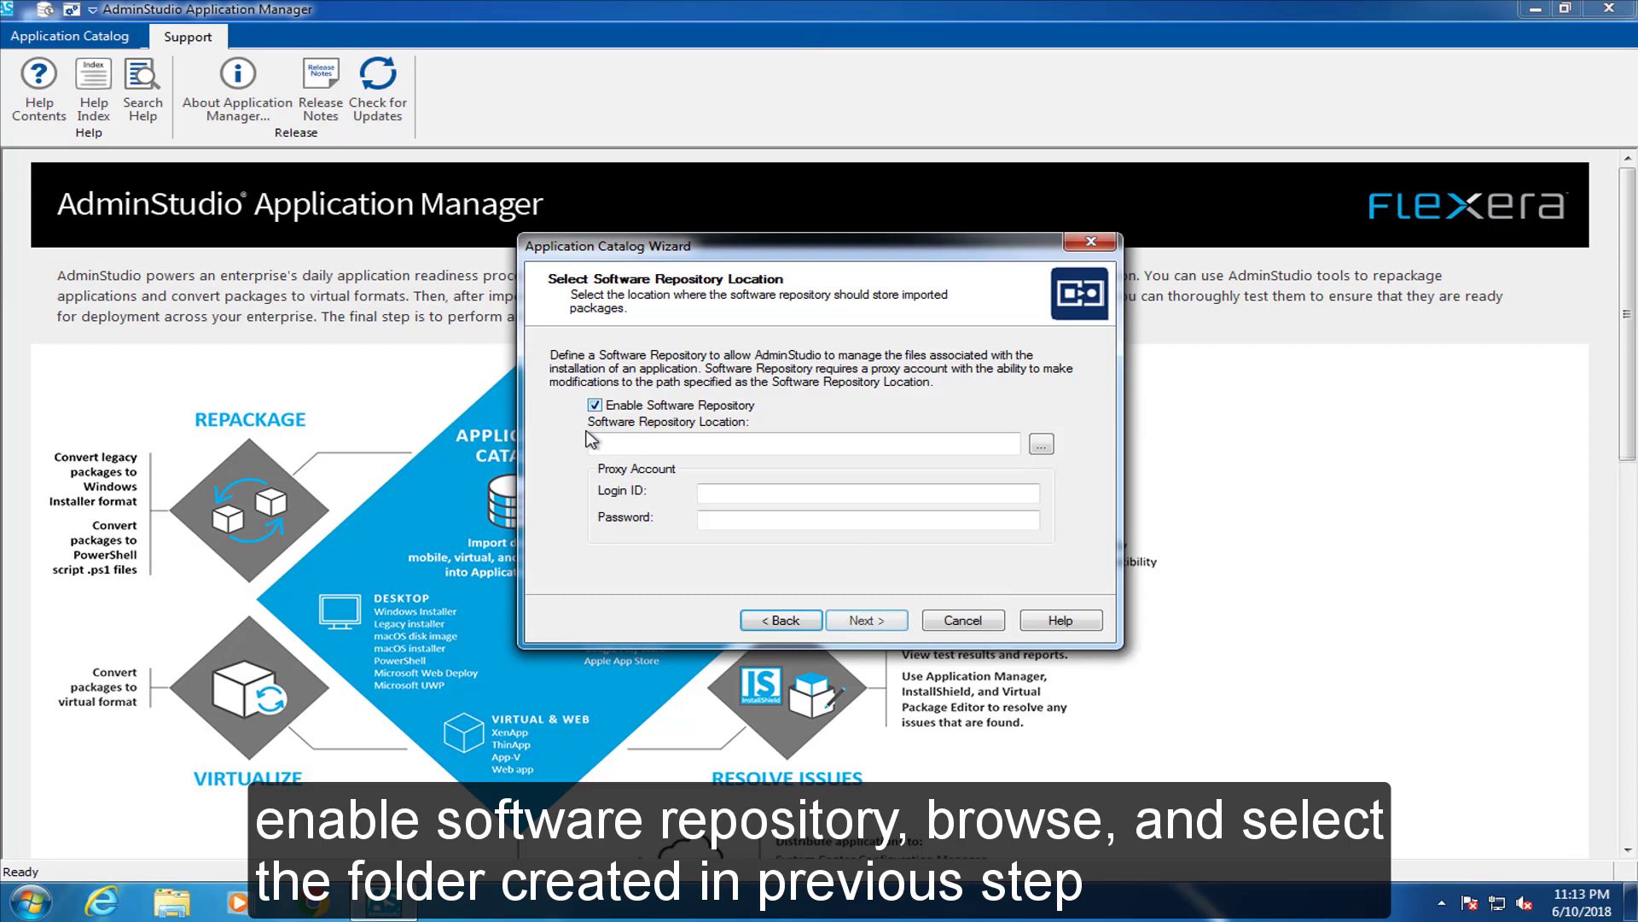
click(1041, 445)
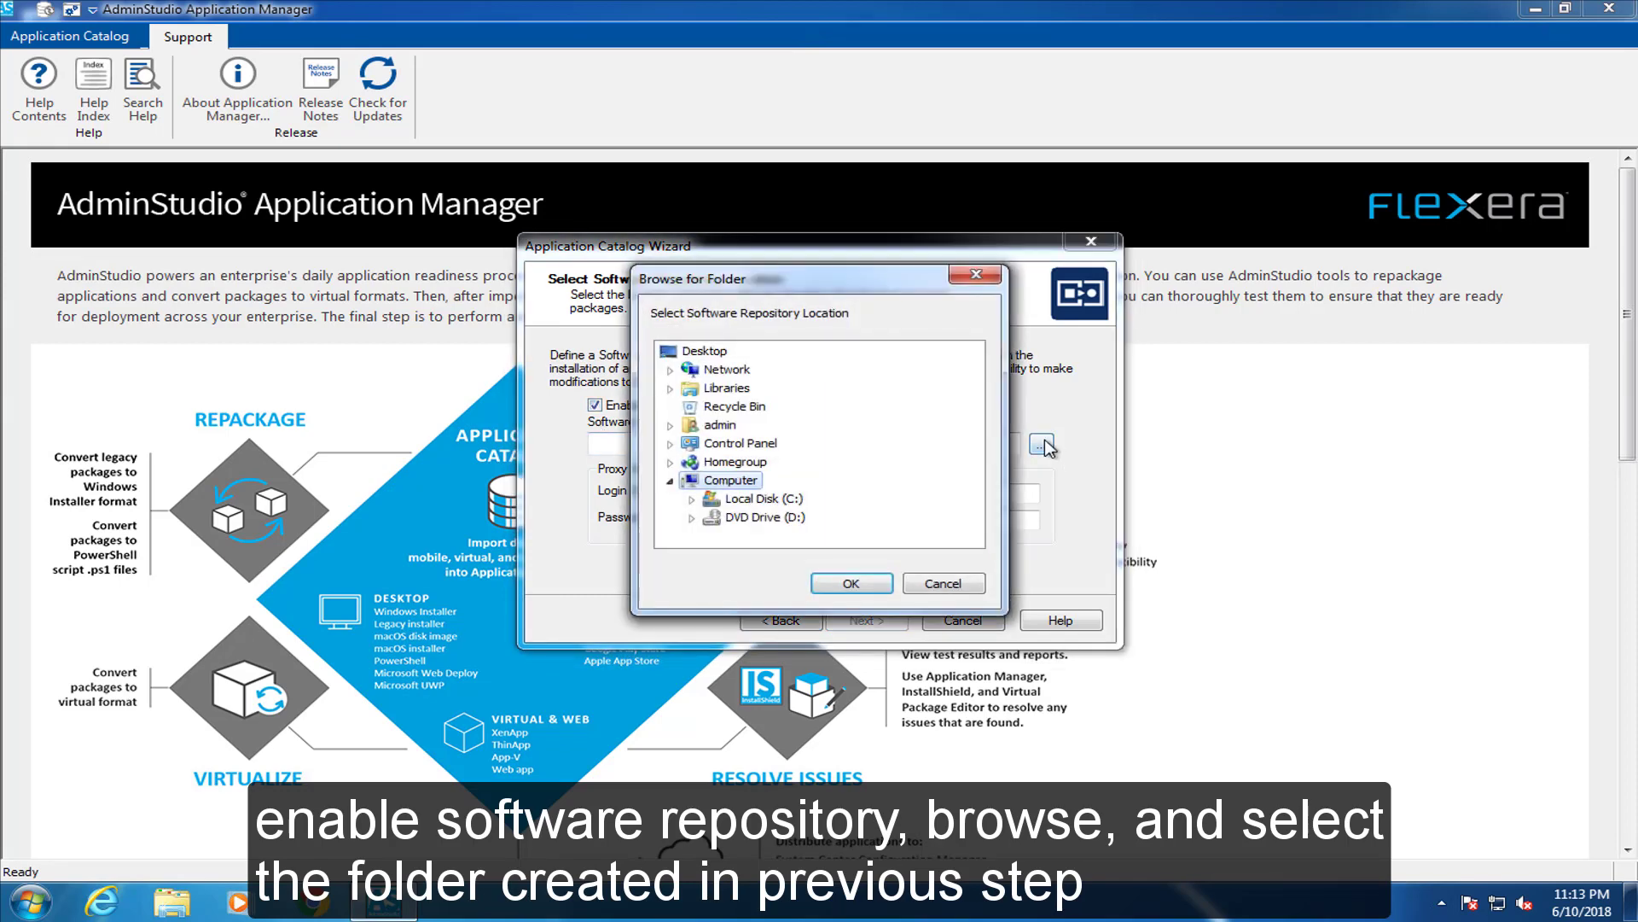
click(692, 499)
click(779, 502)
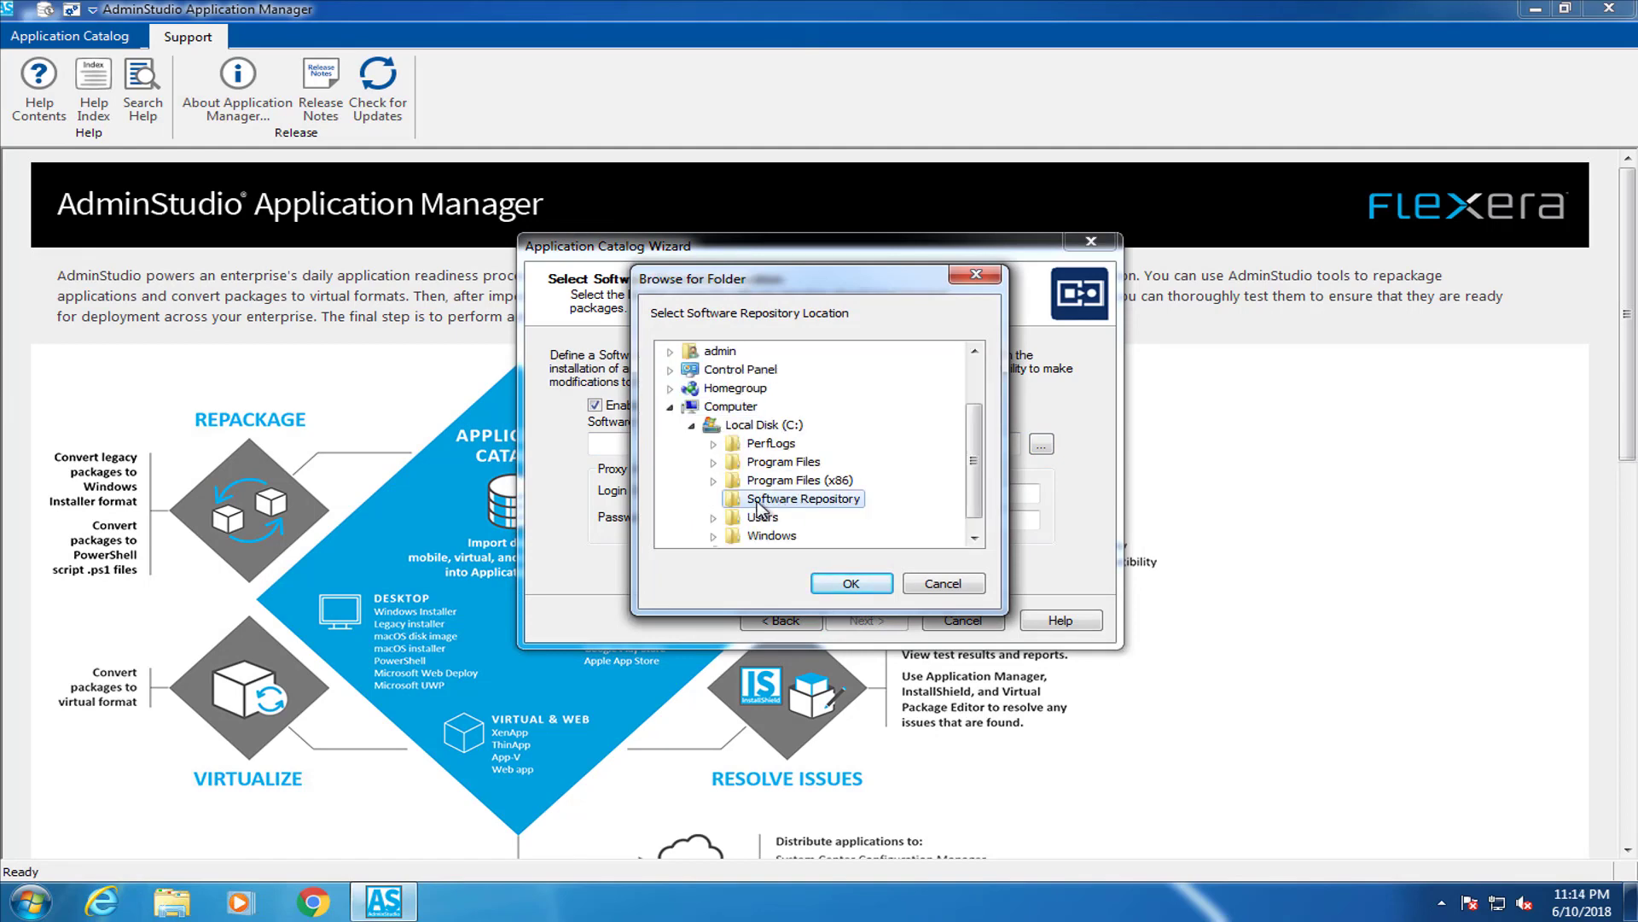
click(851, 582)
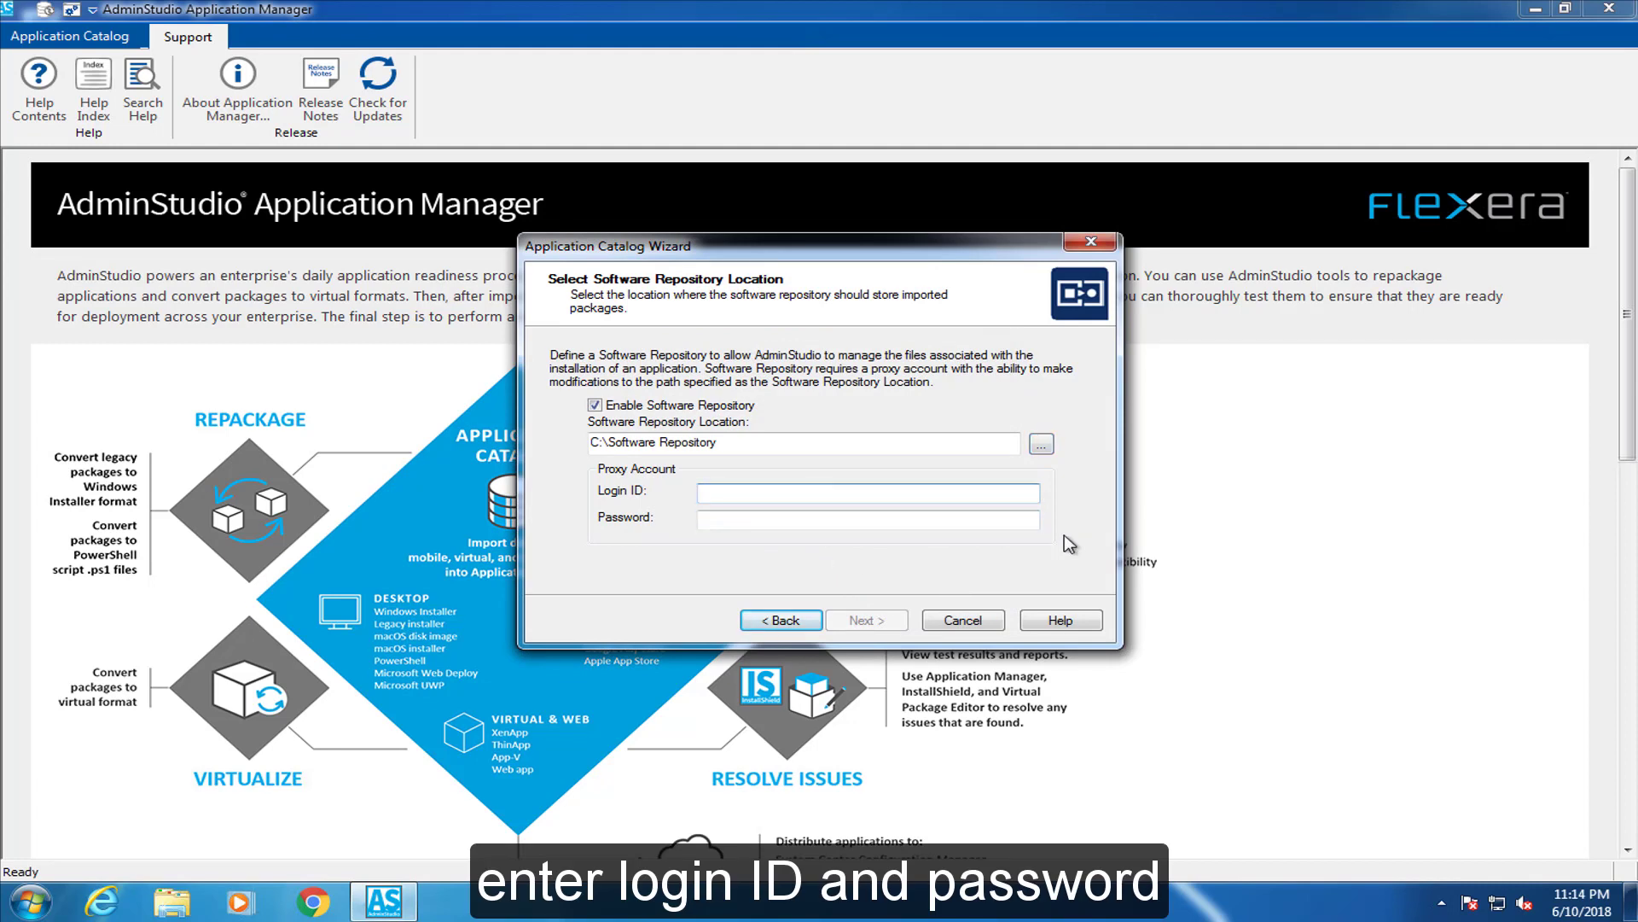
Enter the proxy account's login ID and password and continue
text(admin)
key(Tab)
text(***********)
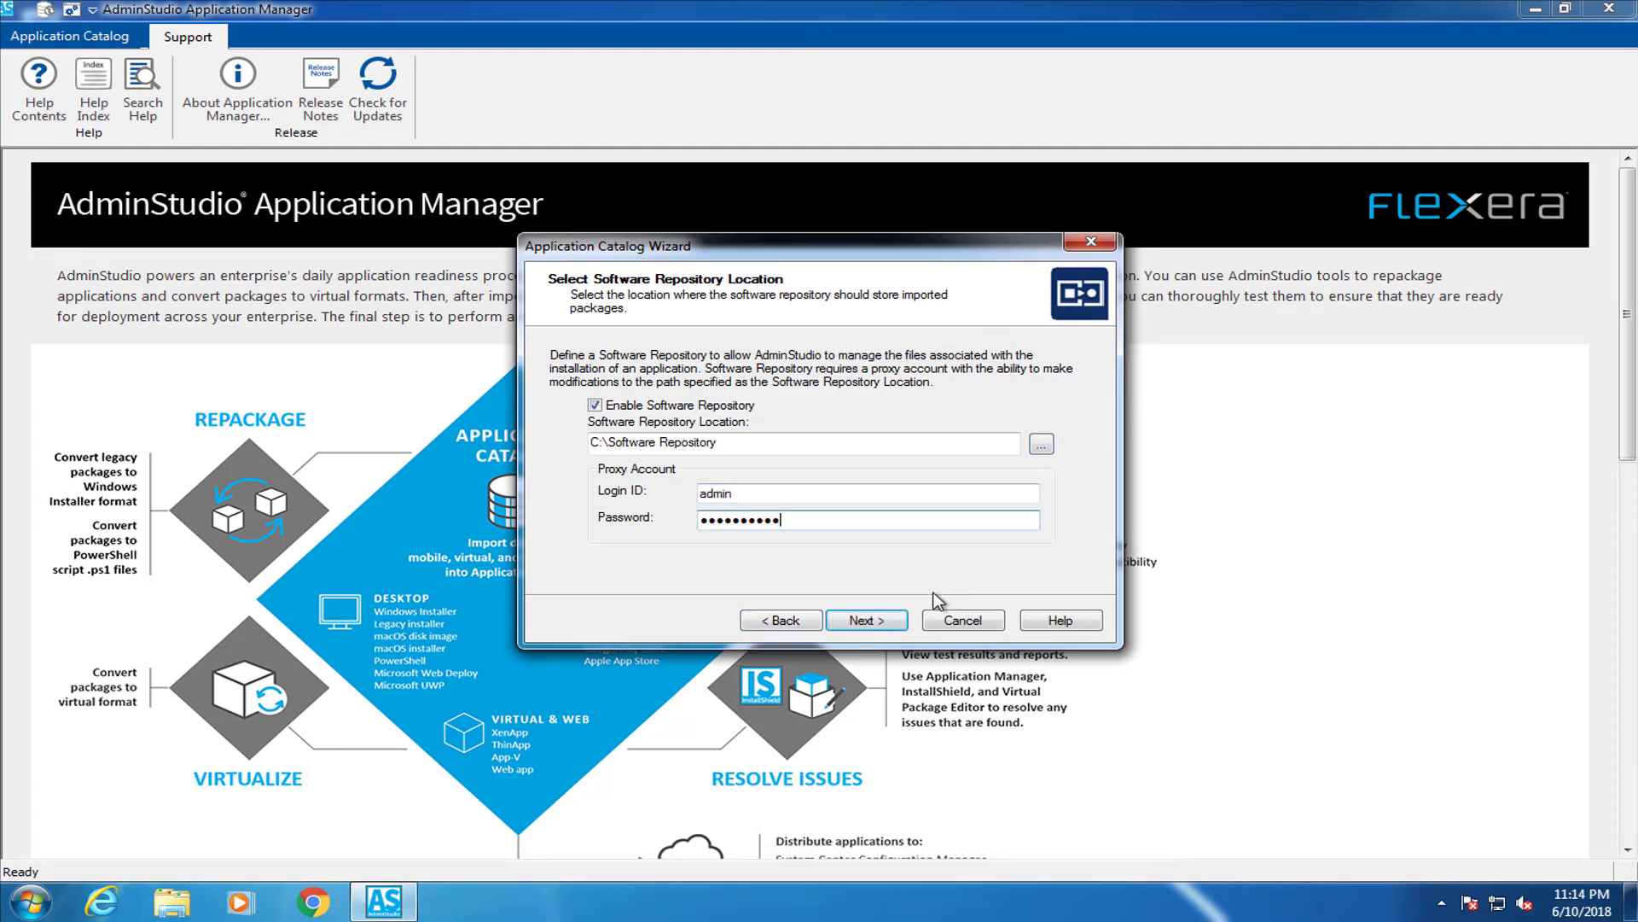
click(896, 621)
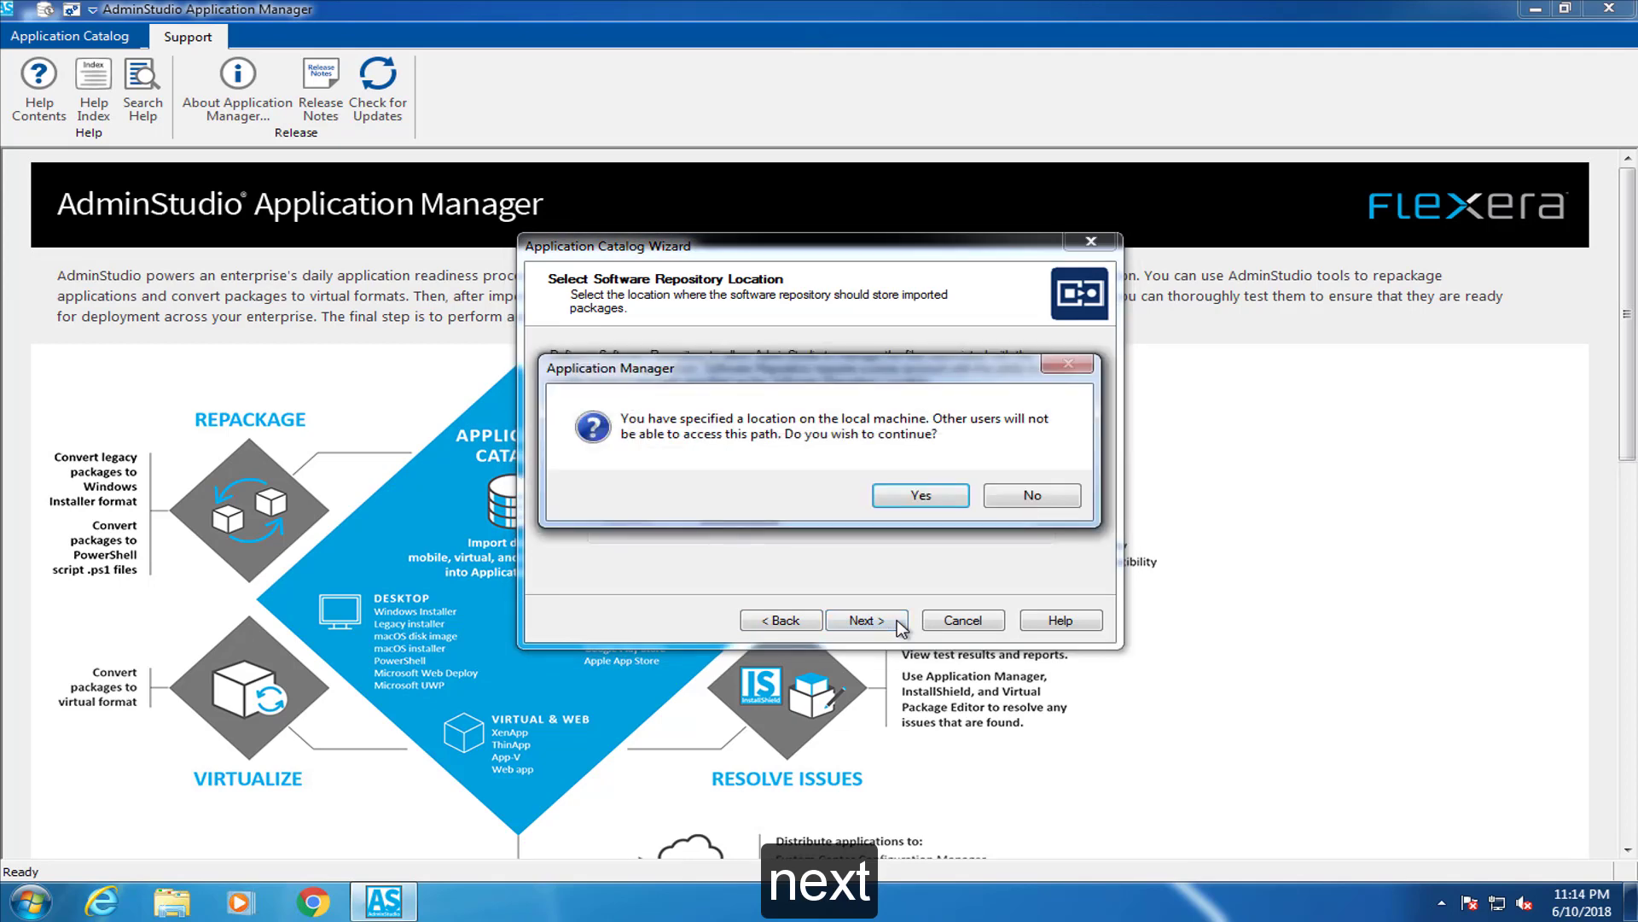
Accept the local-path warning, allow AdminStudioHost through the firewall, and finish the catalog wizard
click(930, 498)
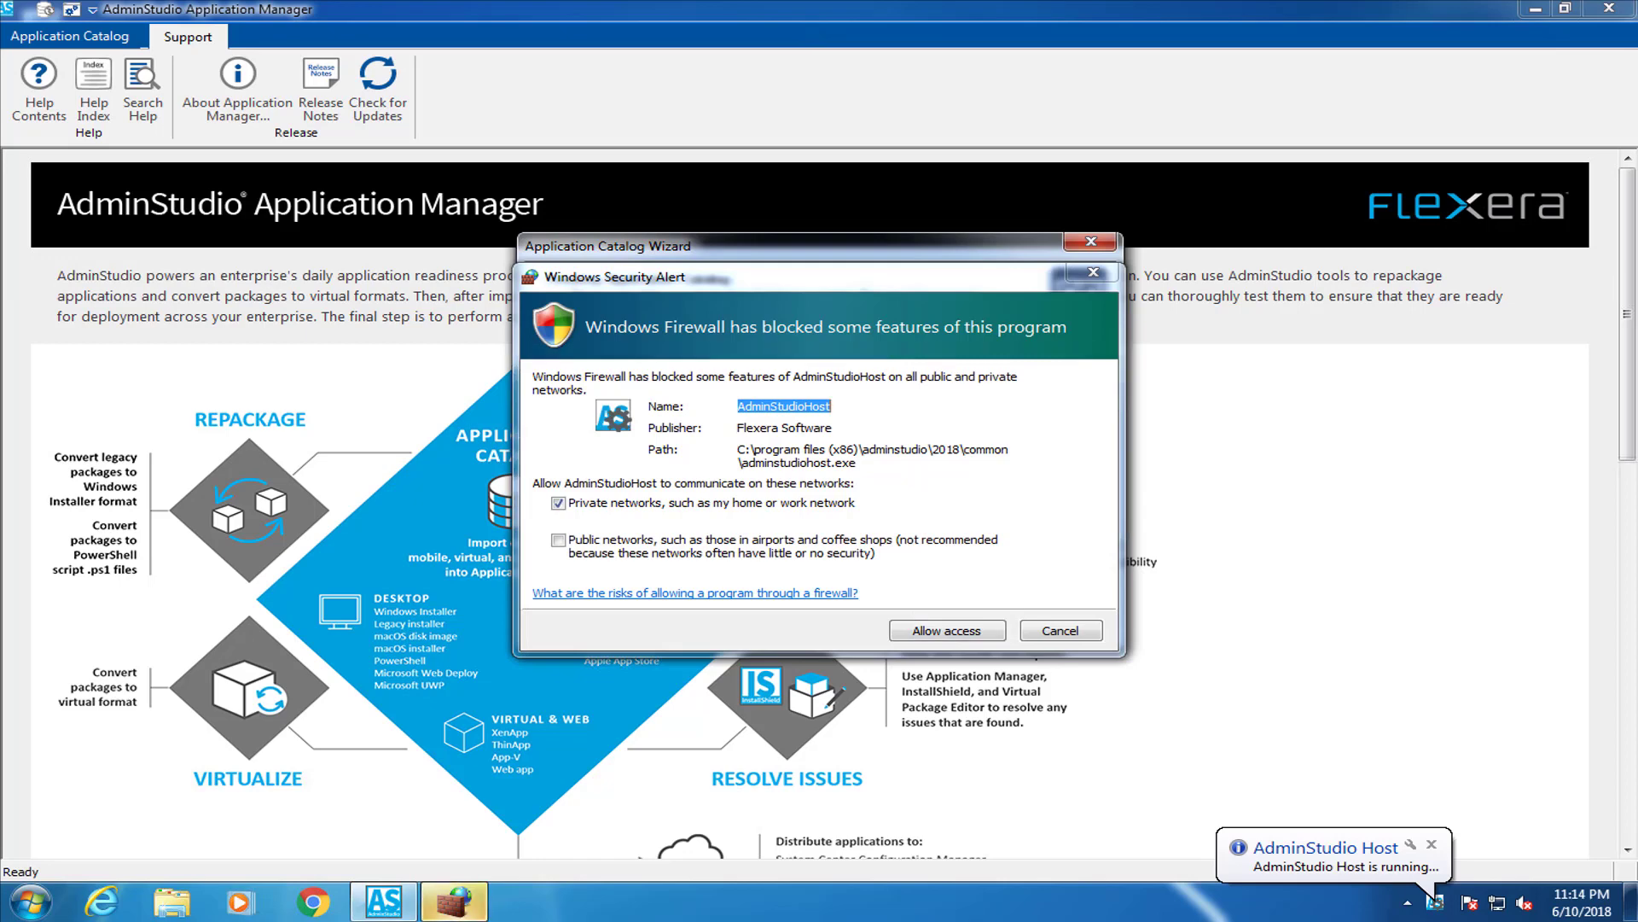
click(947, 630)
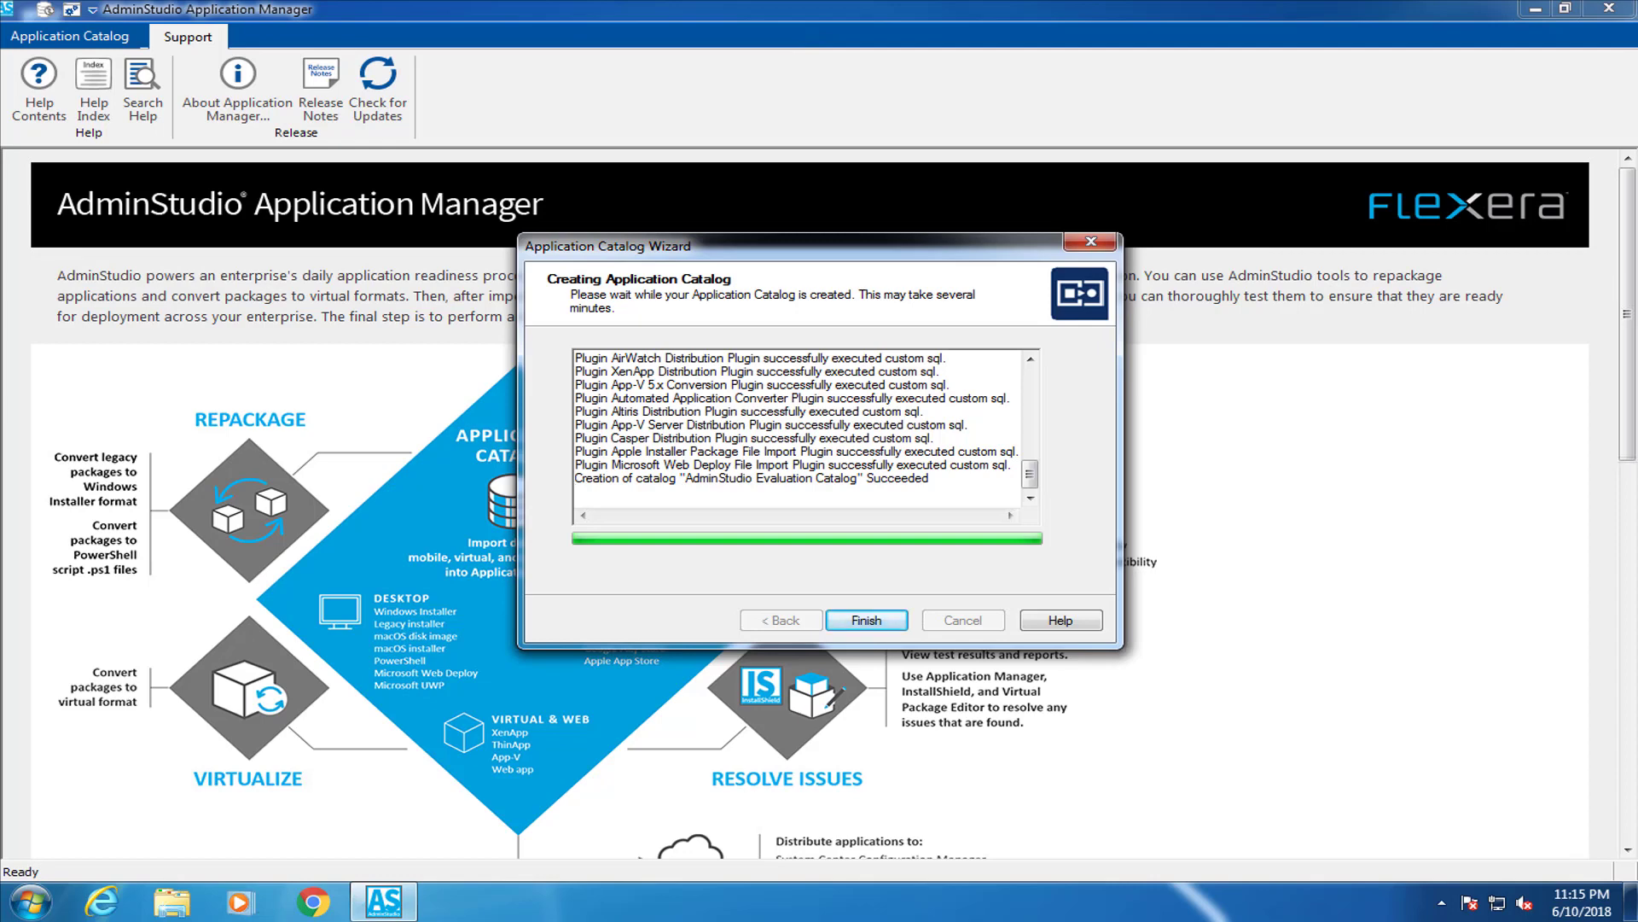
click(866, 621)
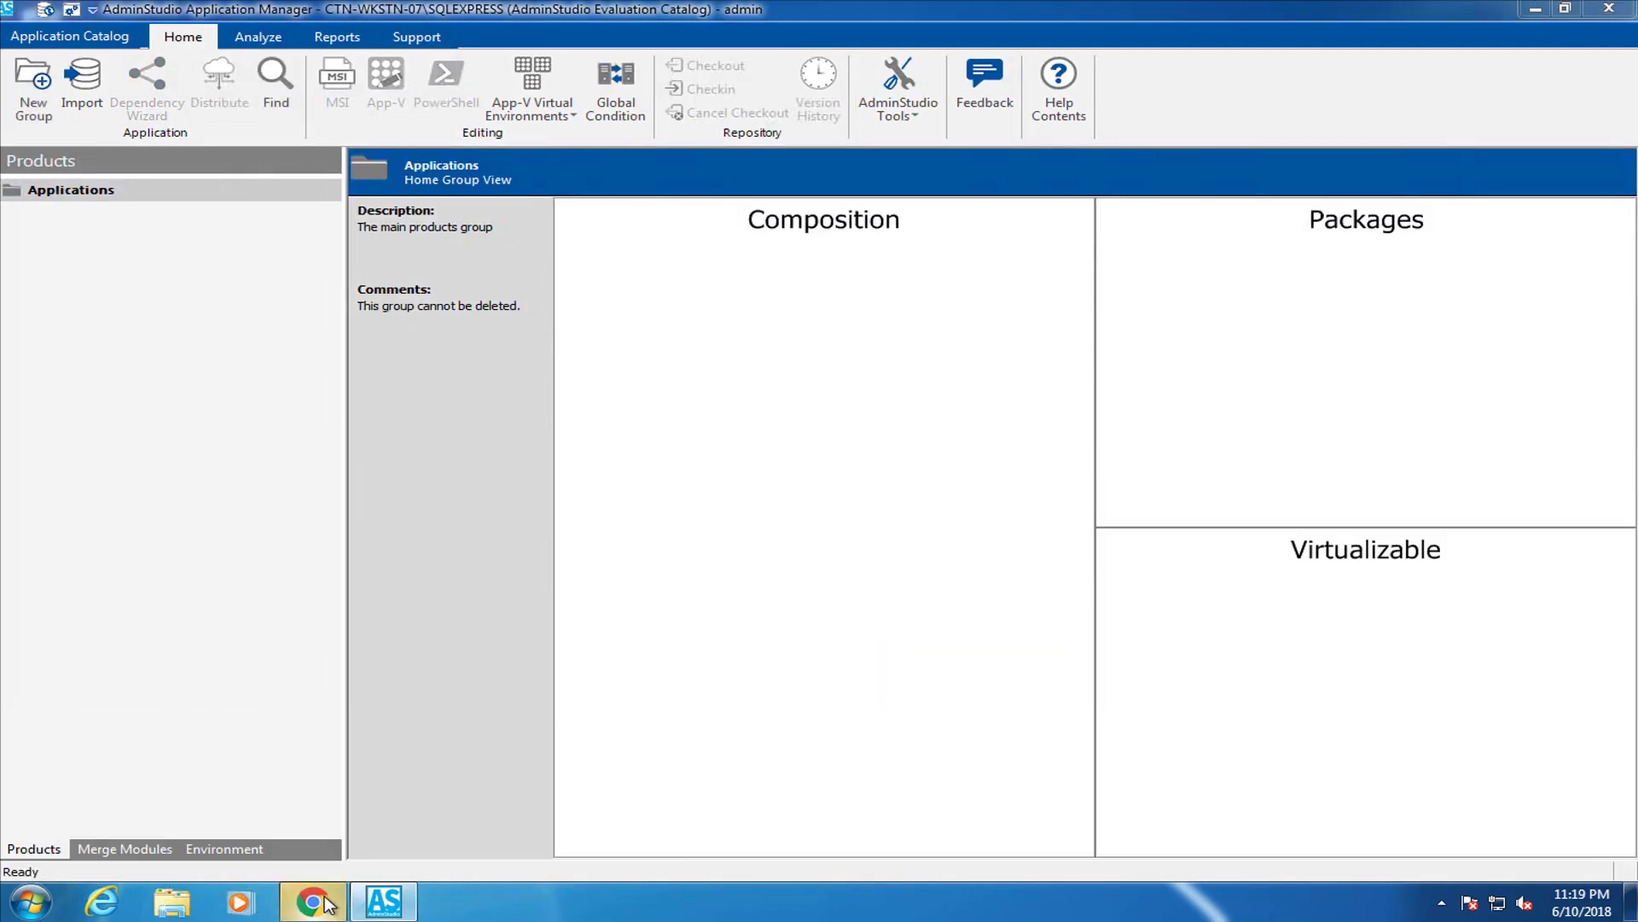
Open Chrome and load the Adobe Reader enterprise download page
click(313, 902)
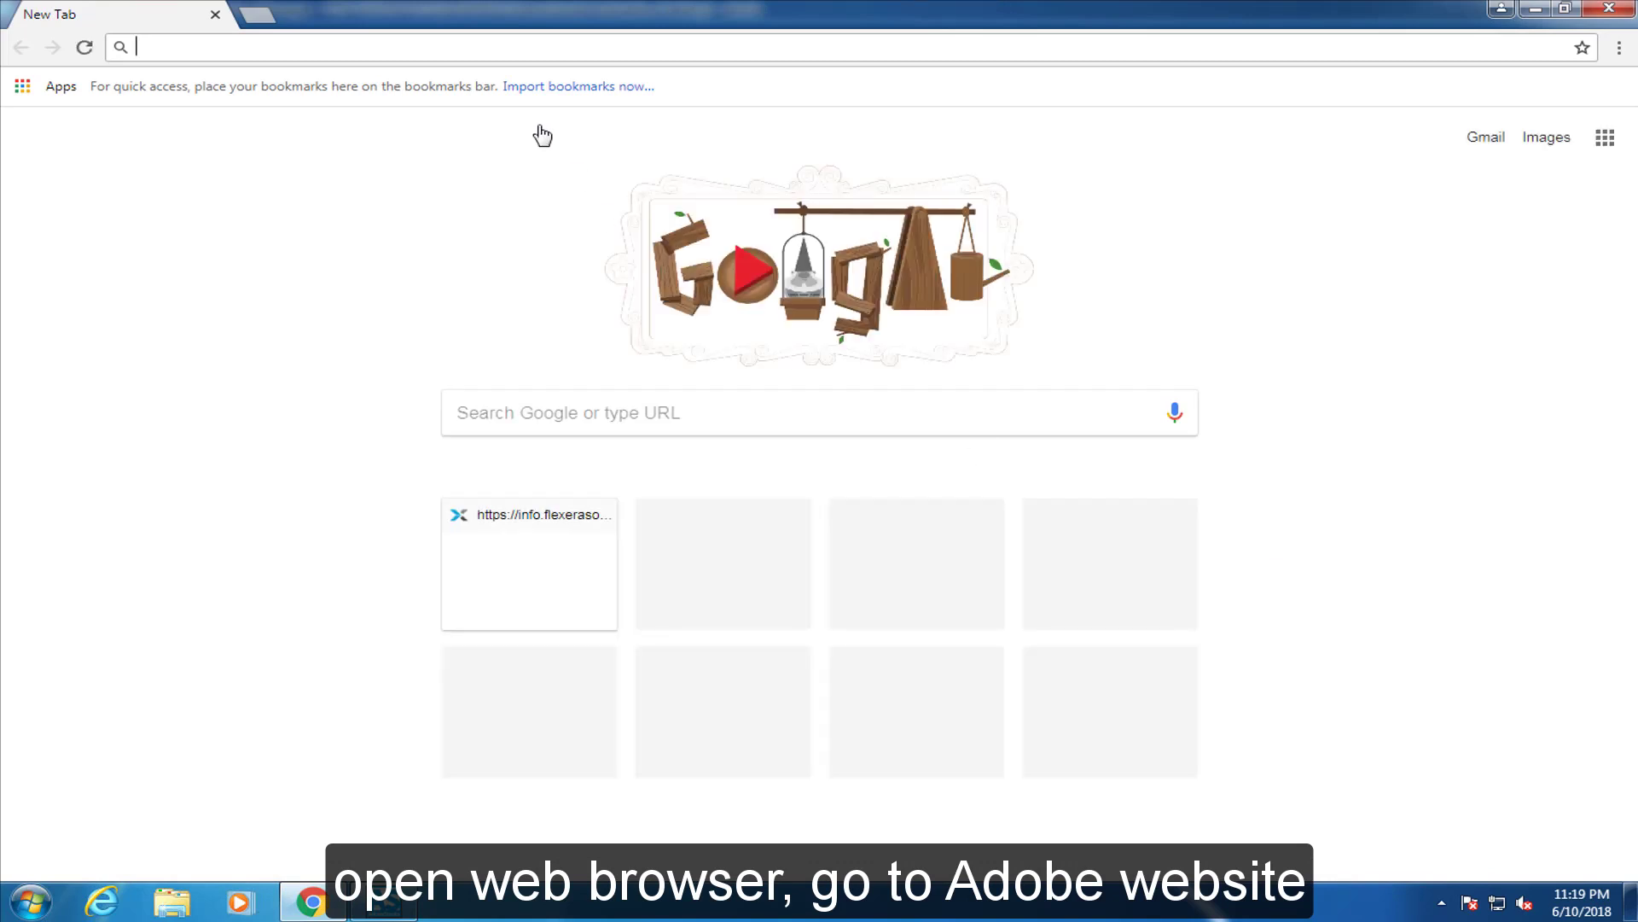
text(https://get.adobe.com/reader/completion/?installer=Reader_DC_2018.011.20040_English_for_Windows&stype=7594&direct=true&standalone=1)
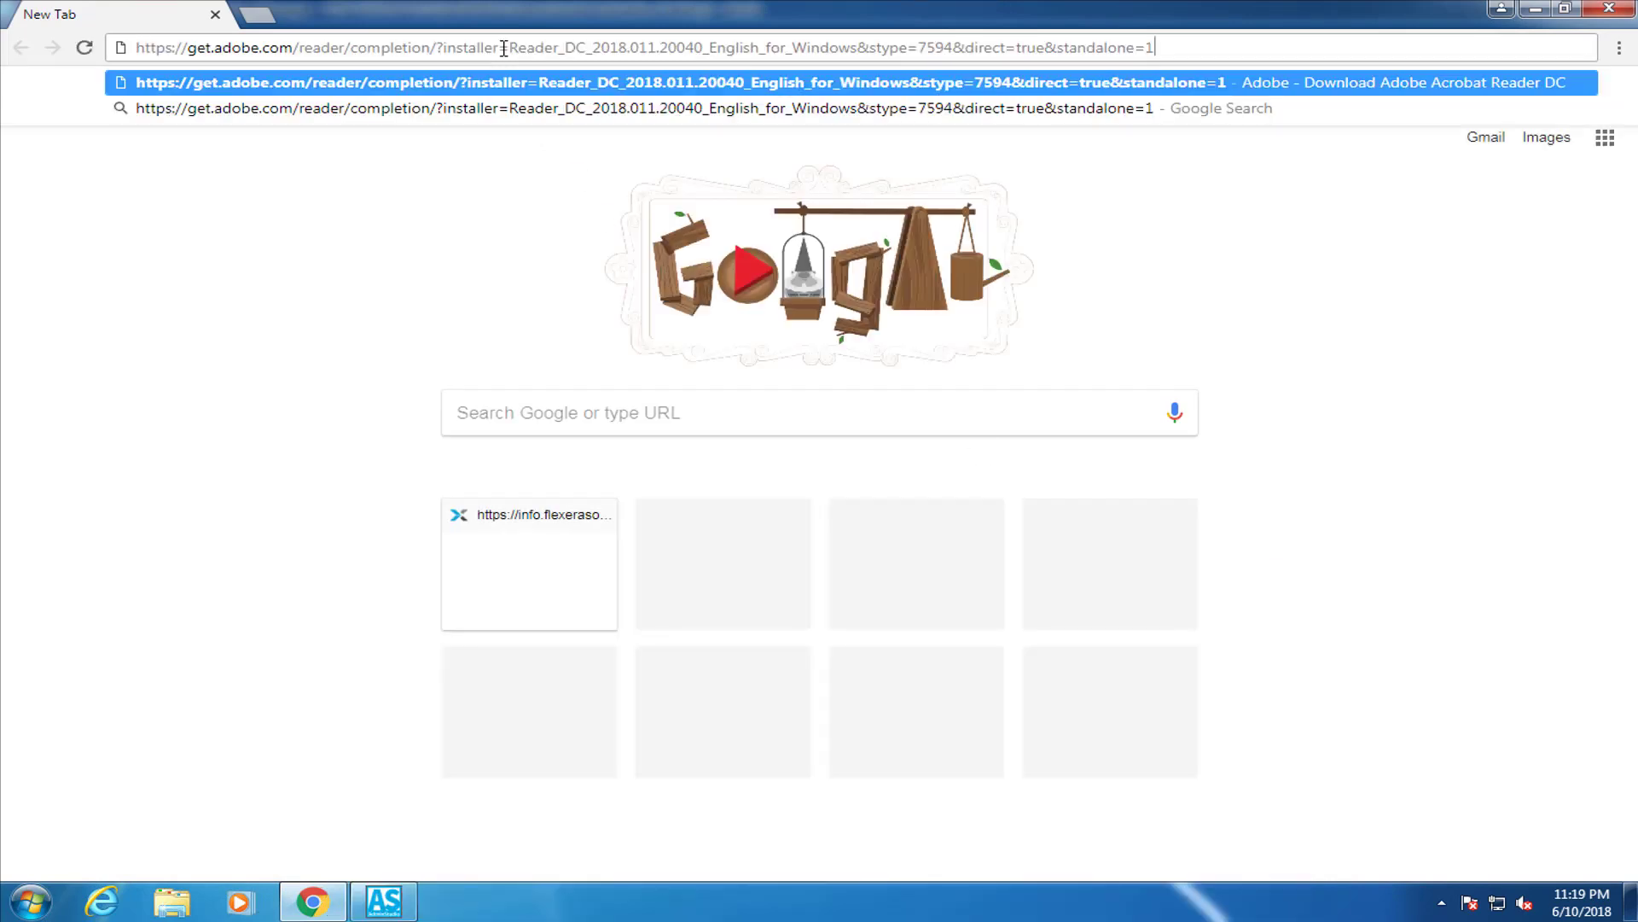
key(Return)
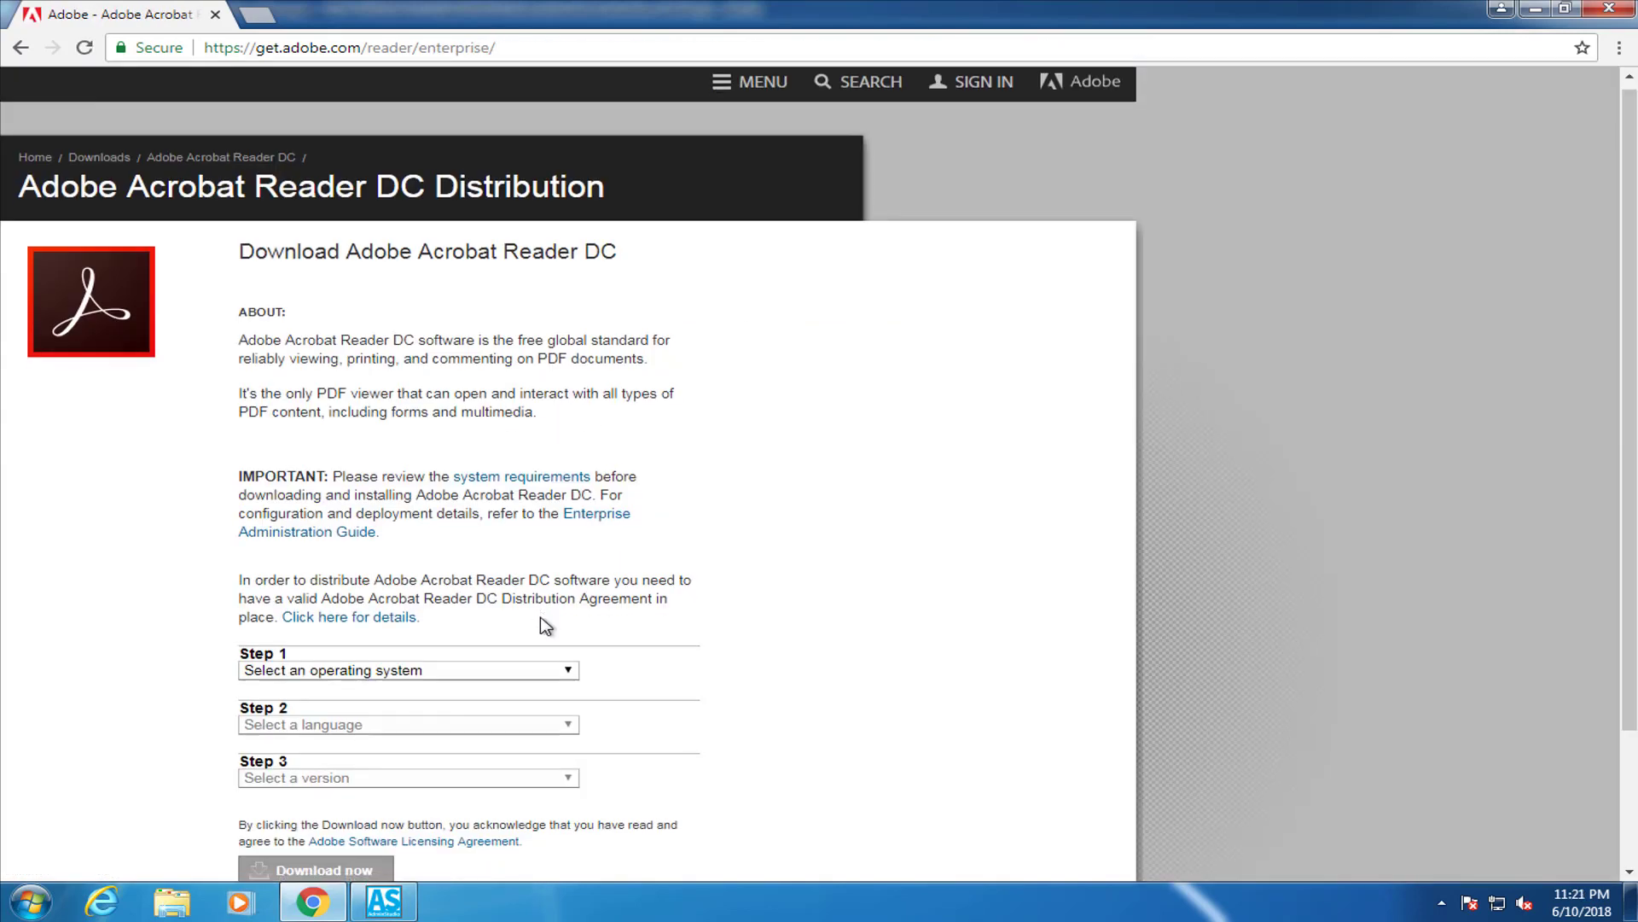
scroll(542, 623, down, 2)
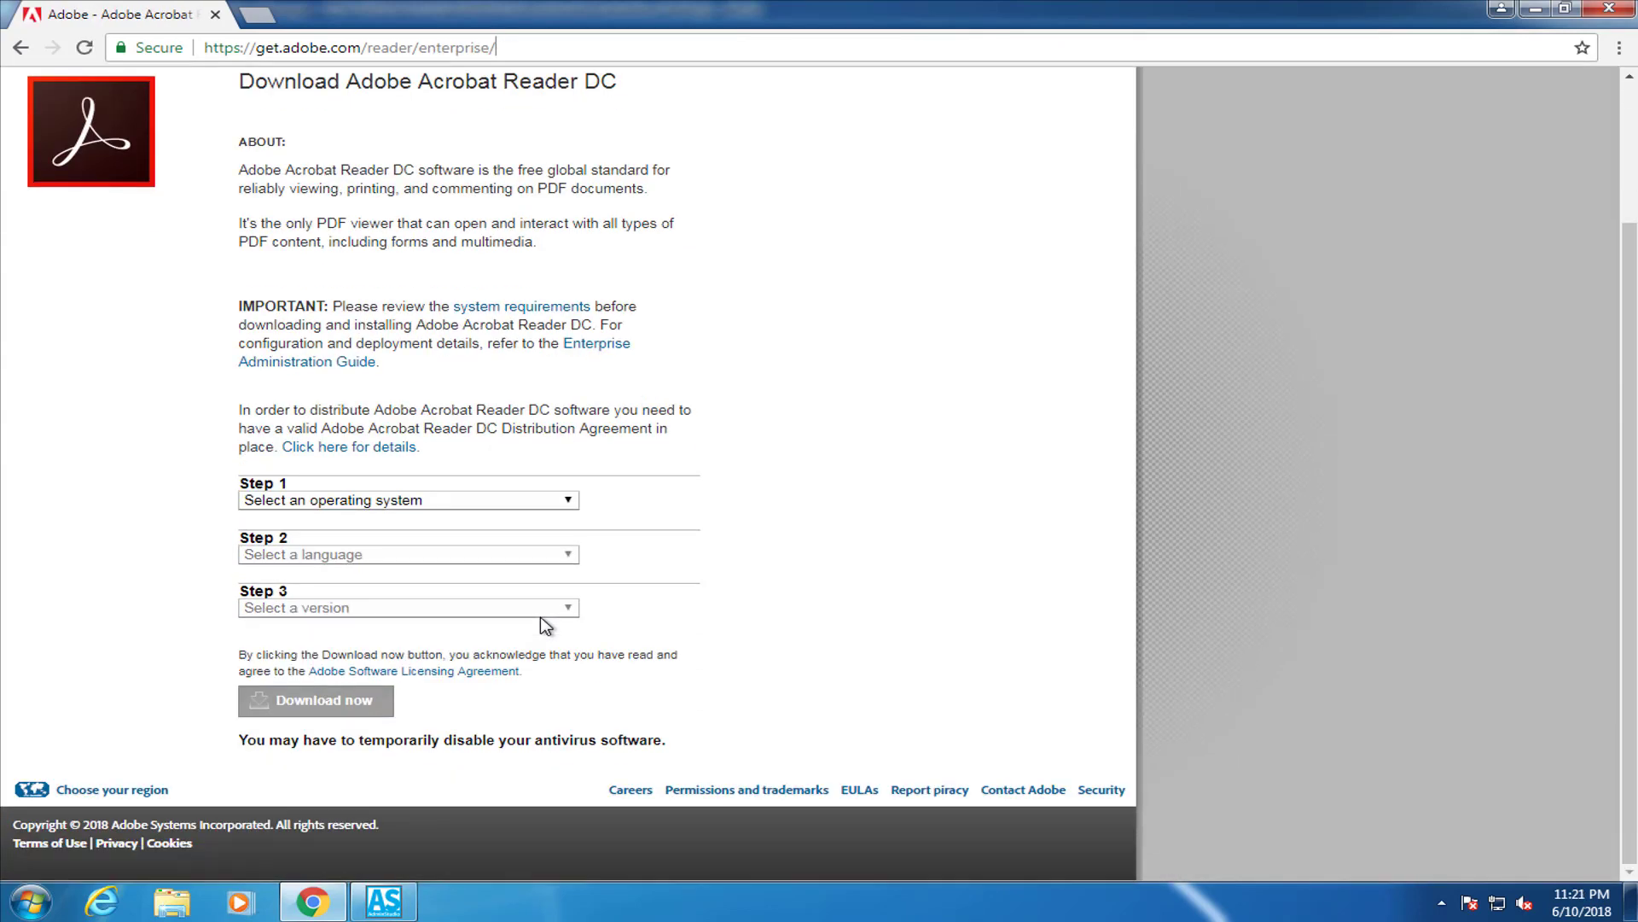
Select Windows 7, English and Reader DC 2018.011.20040, then download the installer
click(566, 503)
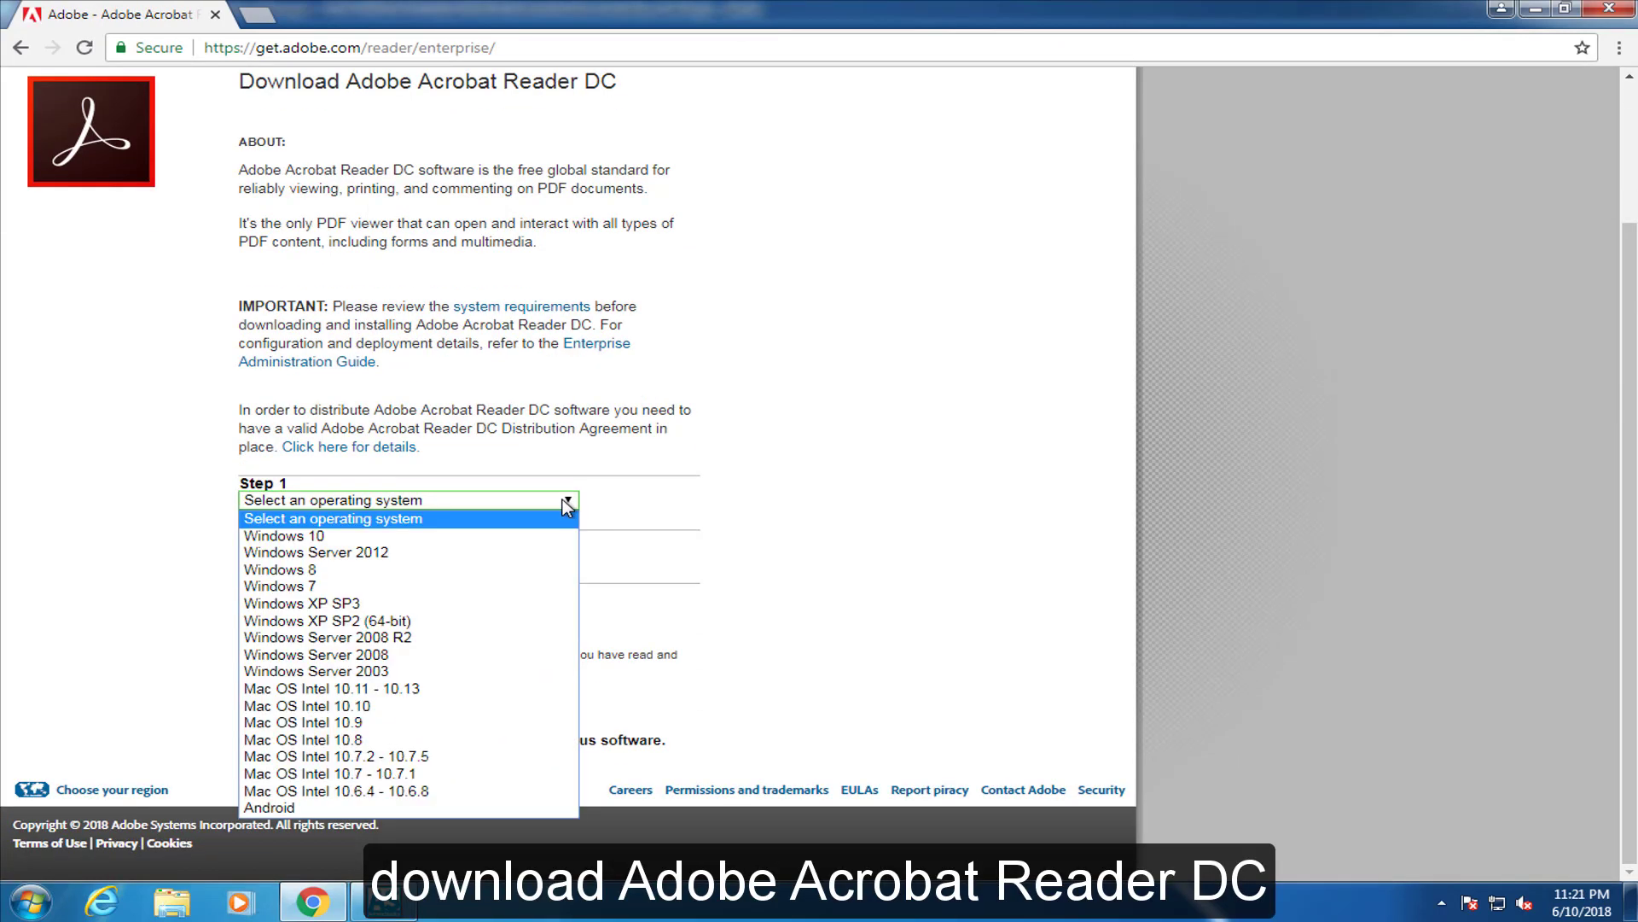
click(523, 589)
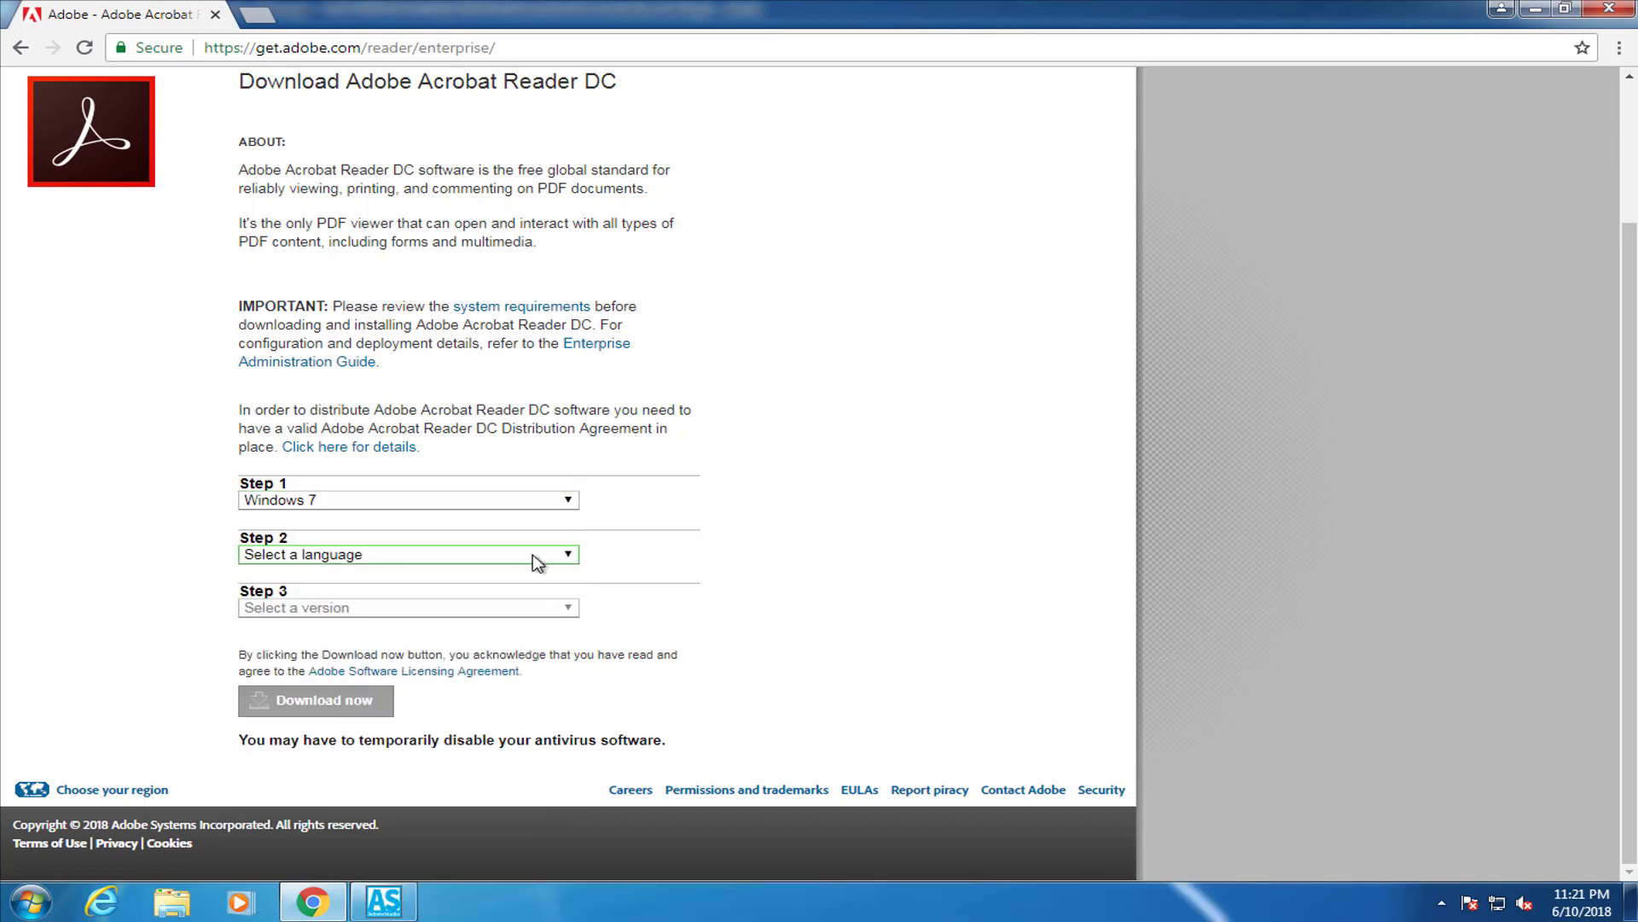
click(561, 558)
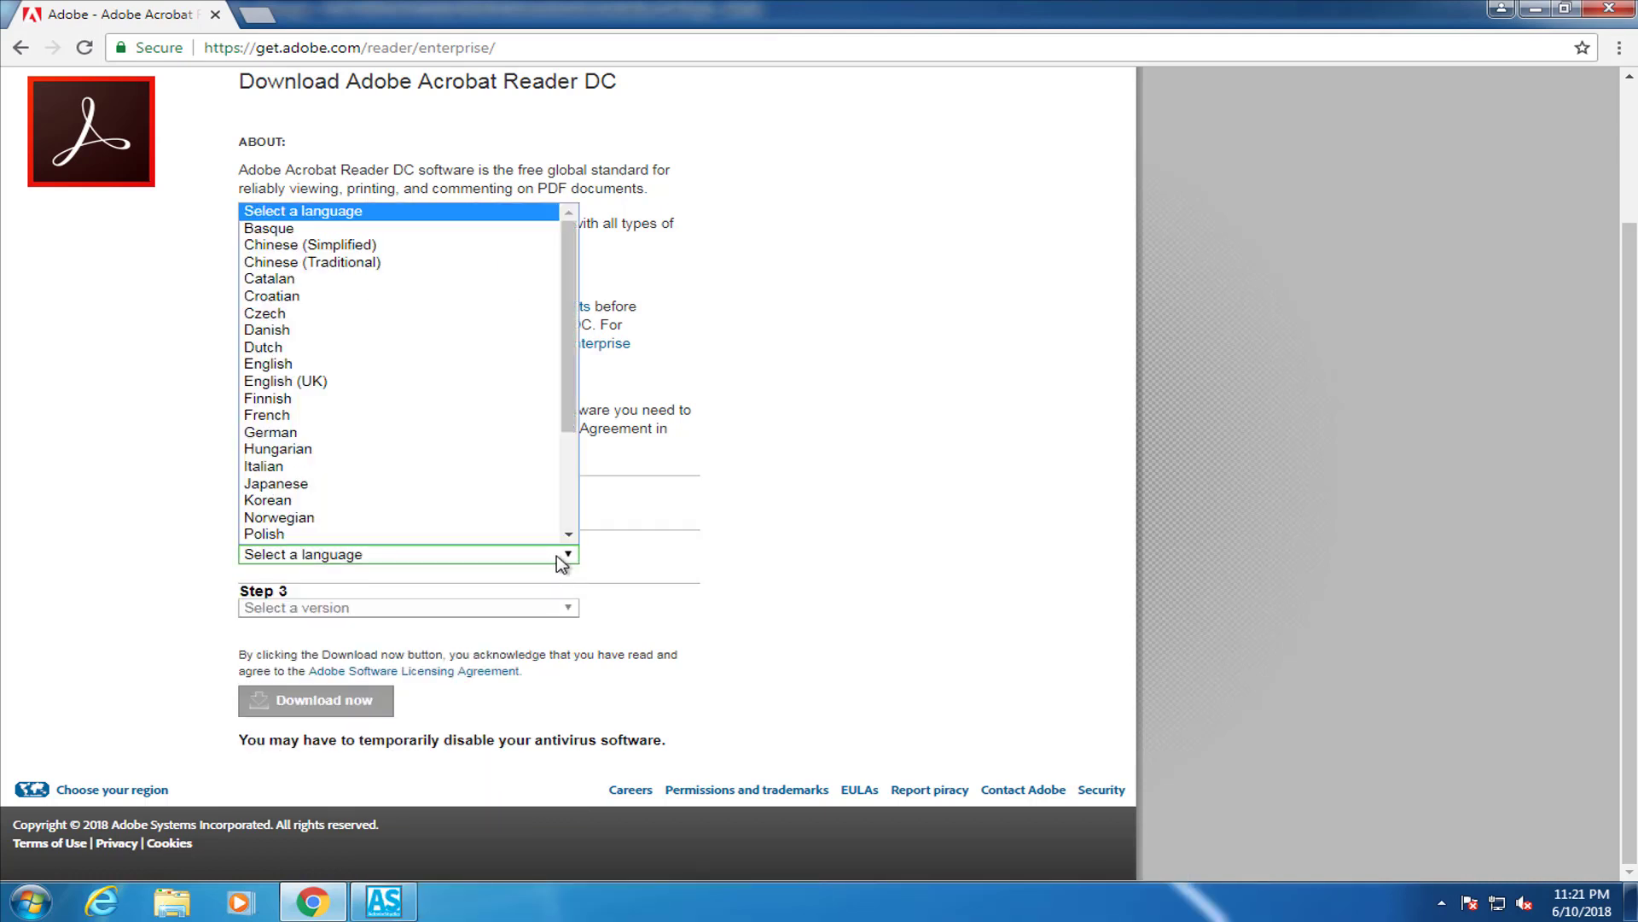
click(436, 367)
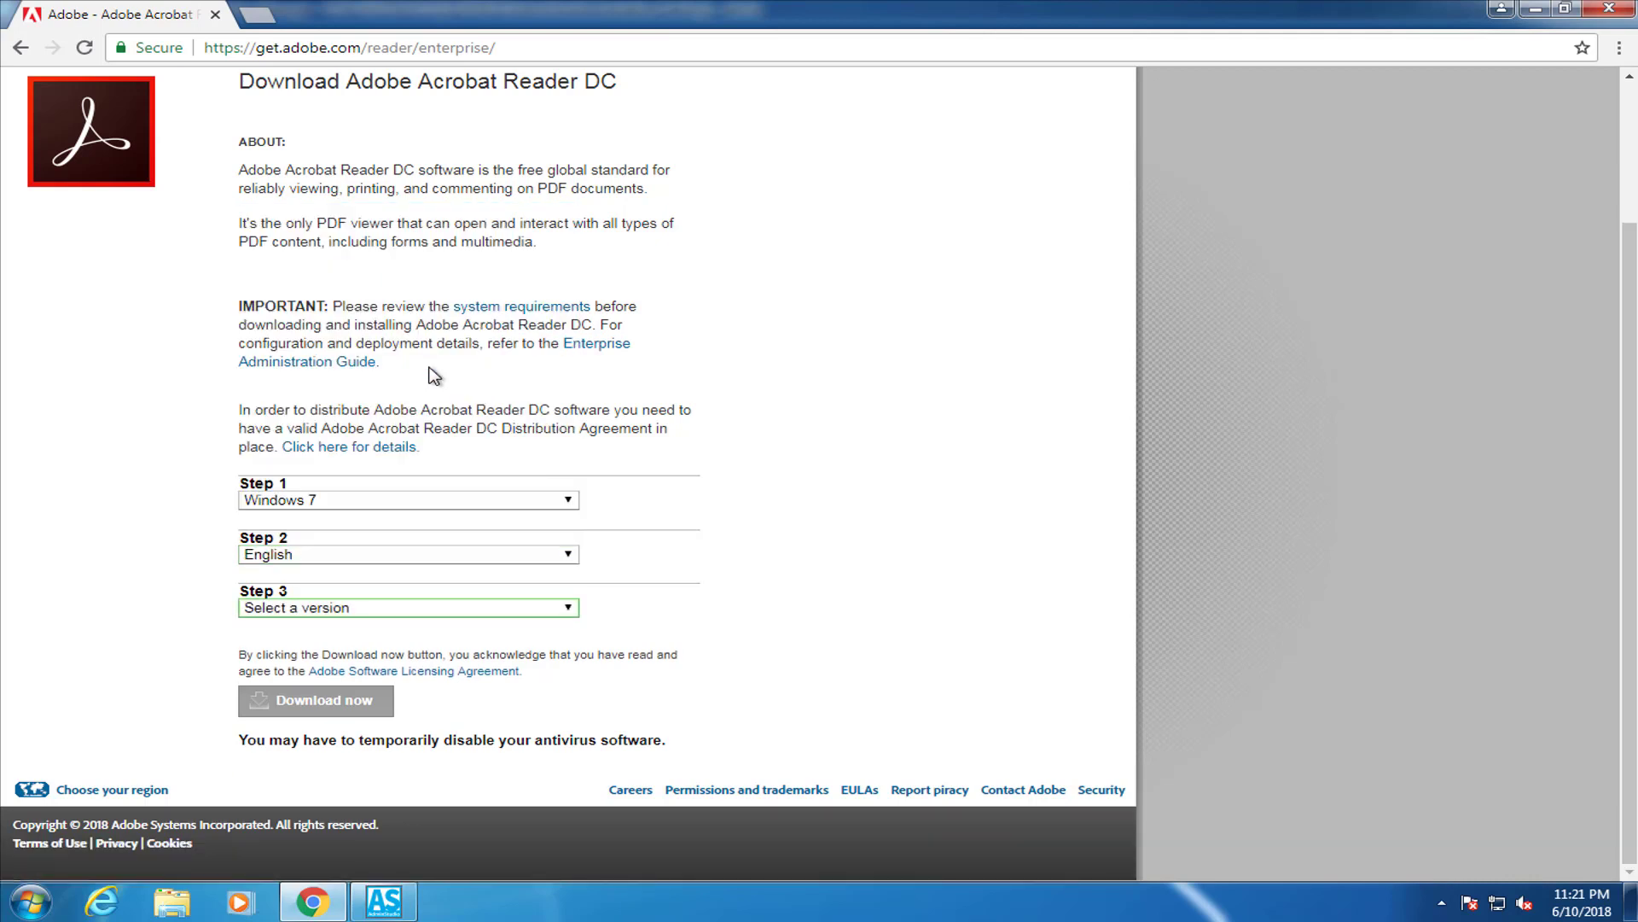
click(575, 611)
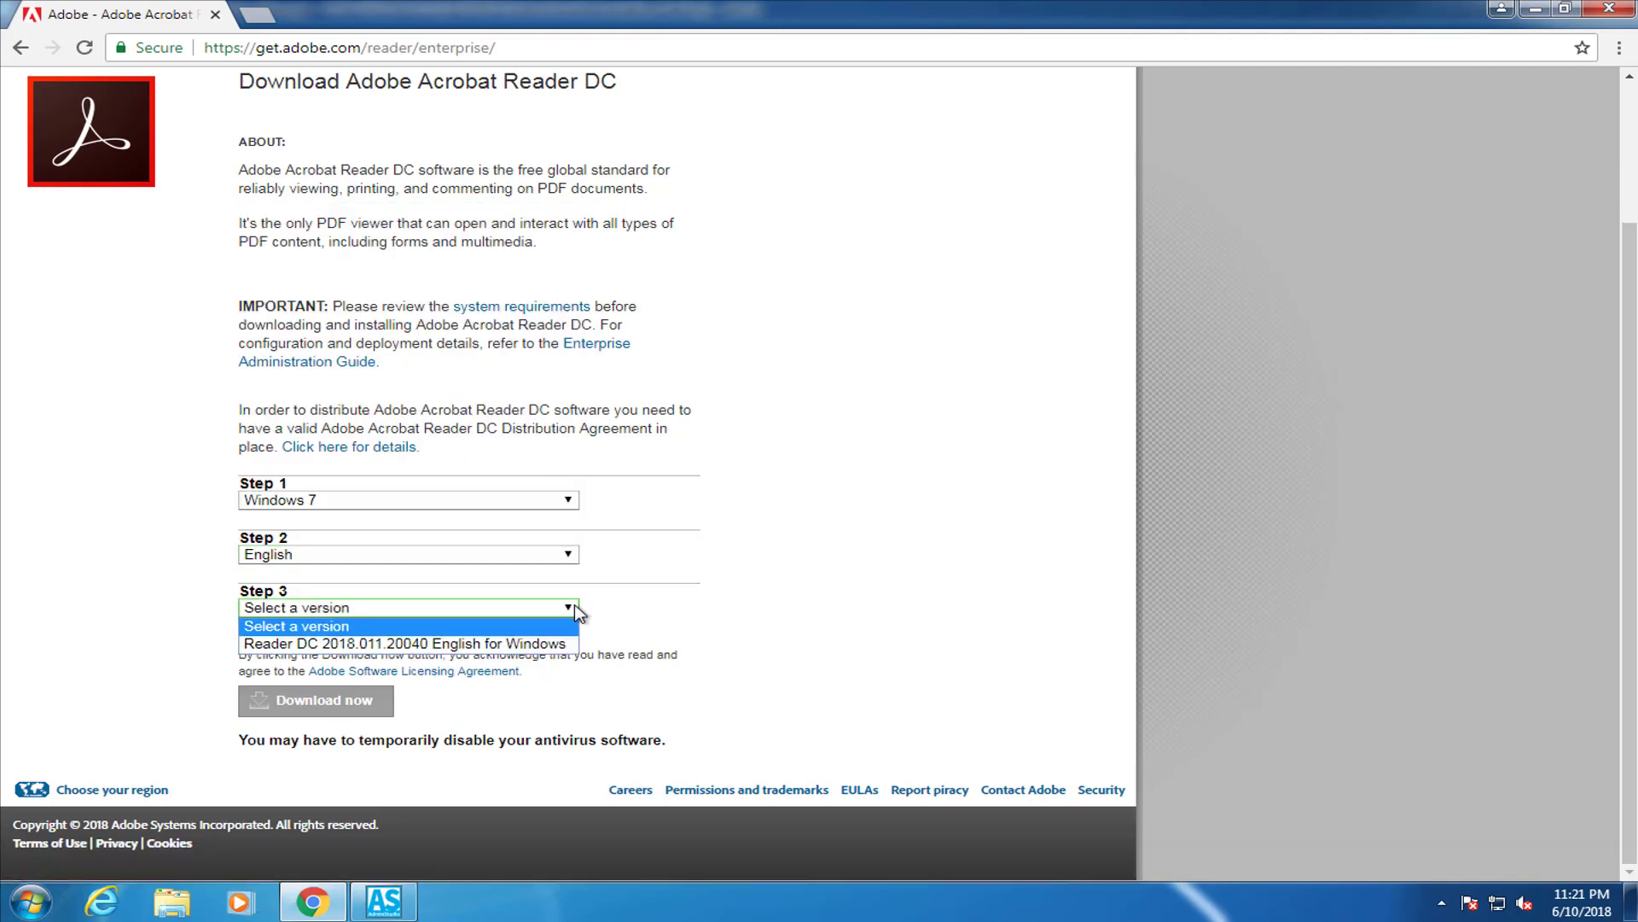
click(550, 641)
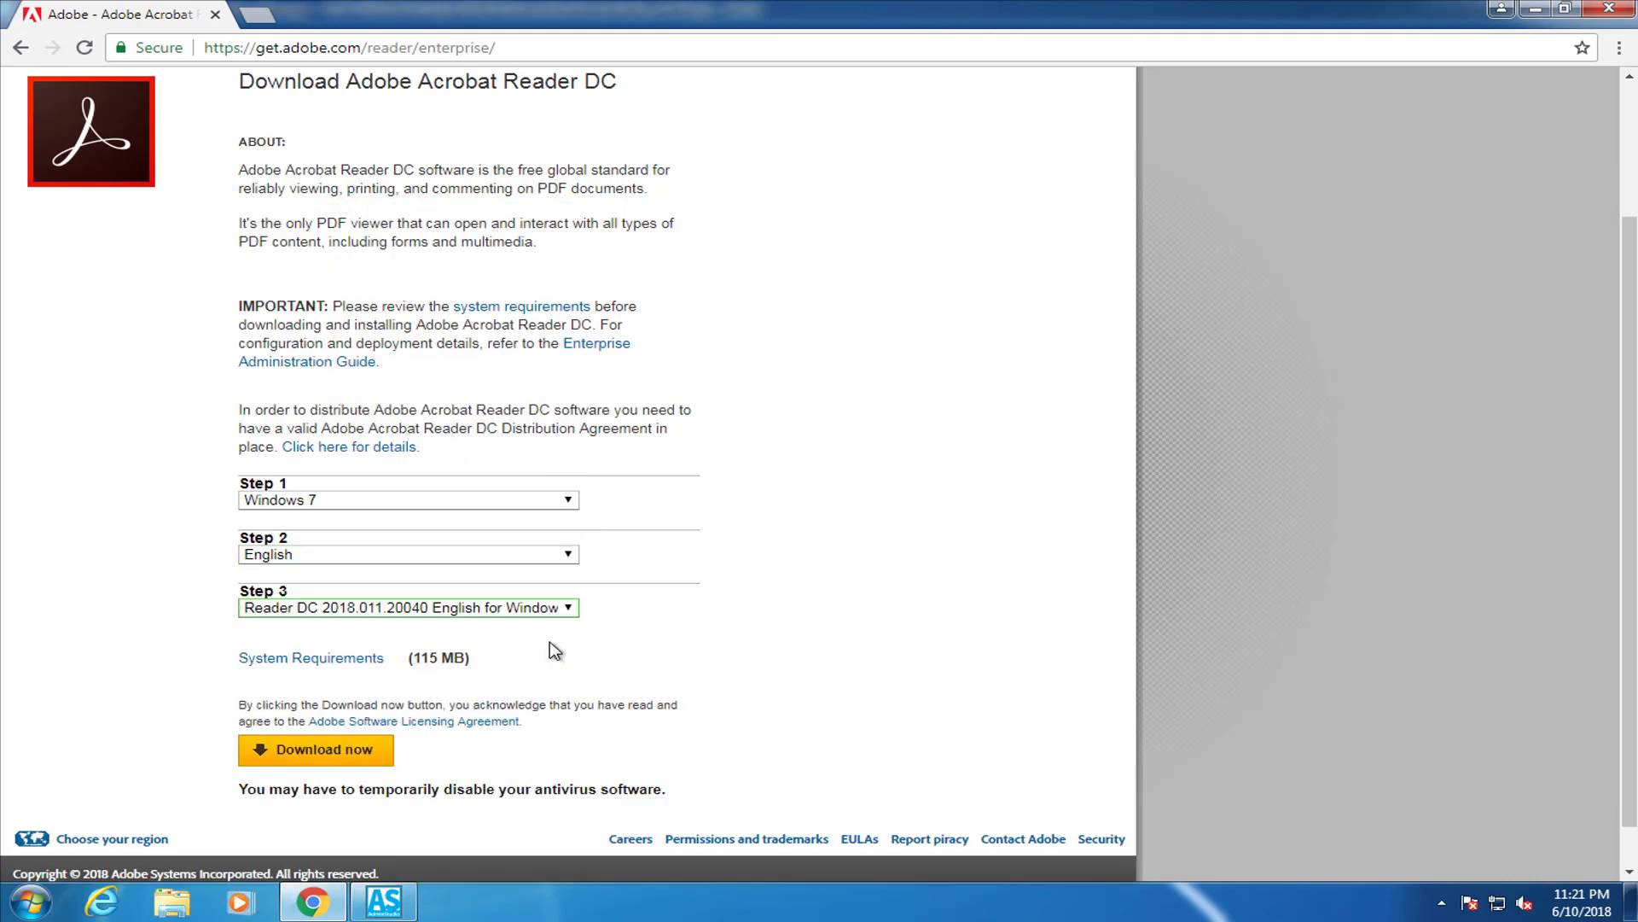
click(323, 752)
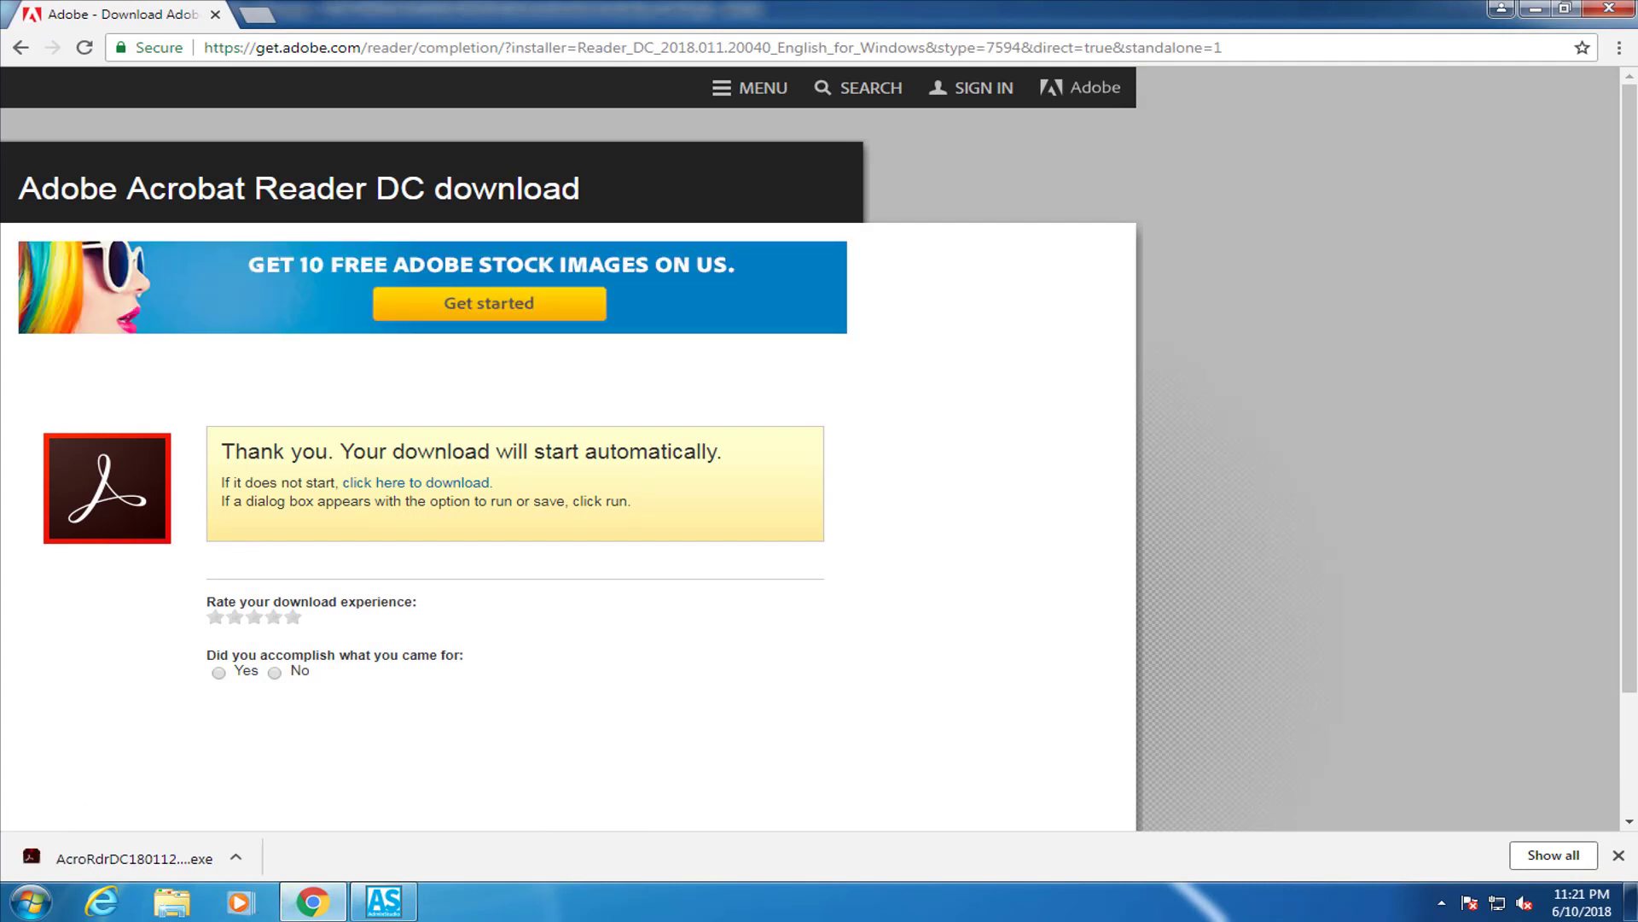
click(236, 856)
Close Chrome and launch Repackager from Application Catalog > AdminStudio Tools
click(312, 789)
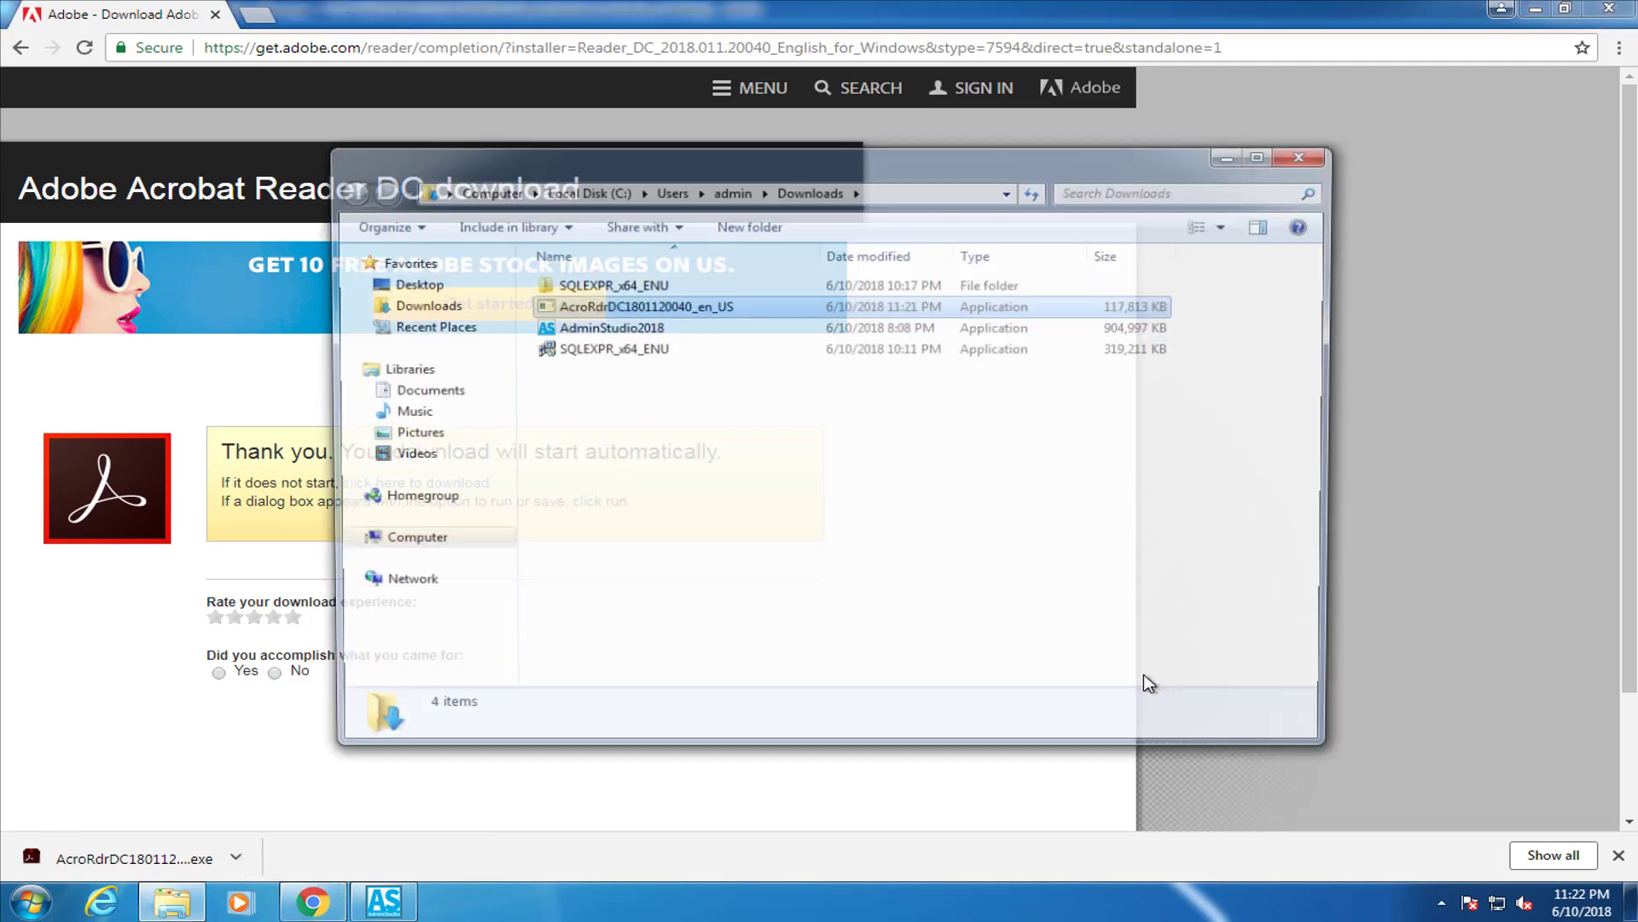
click(1609, 9)
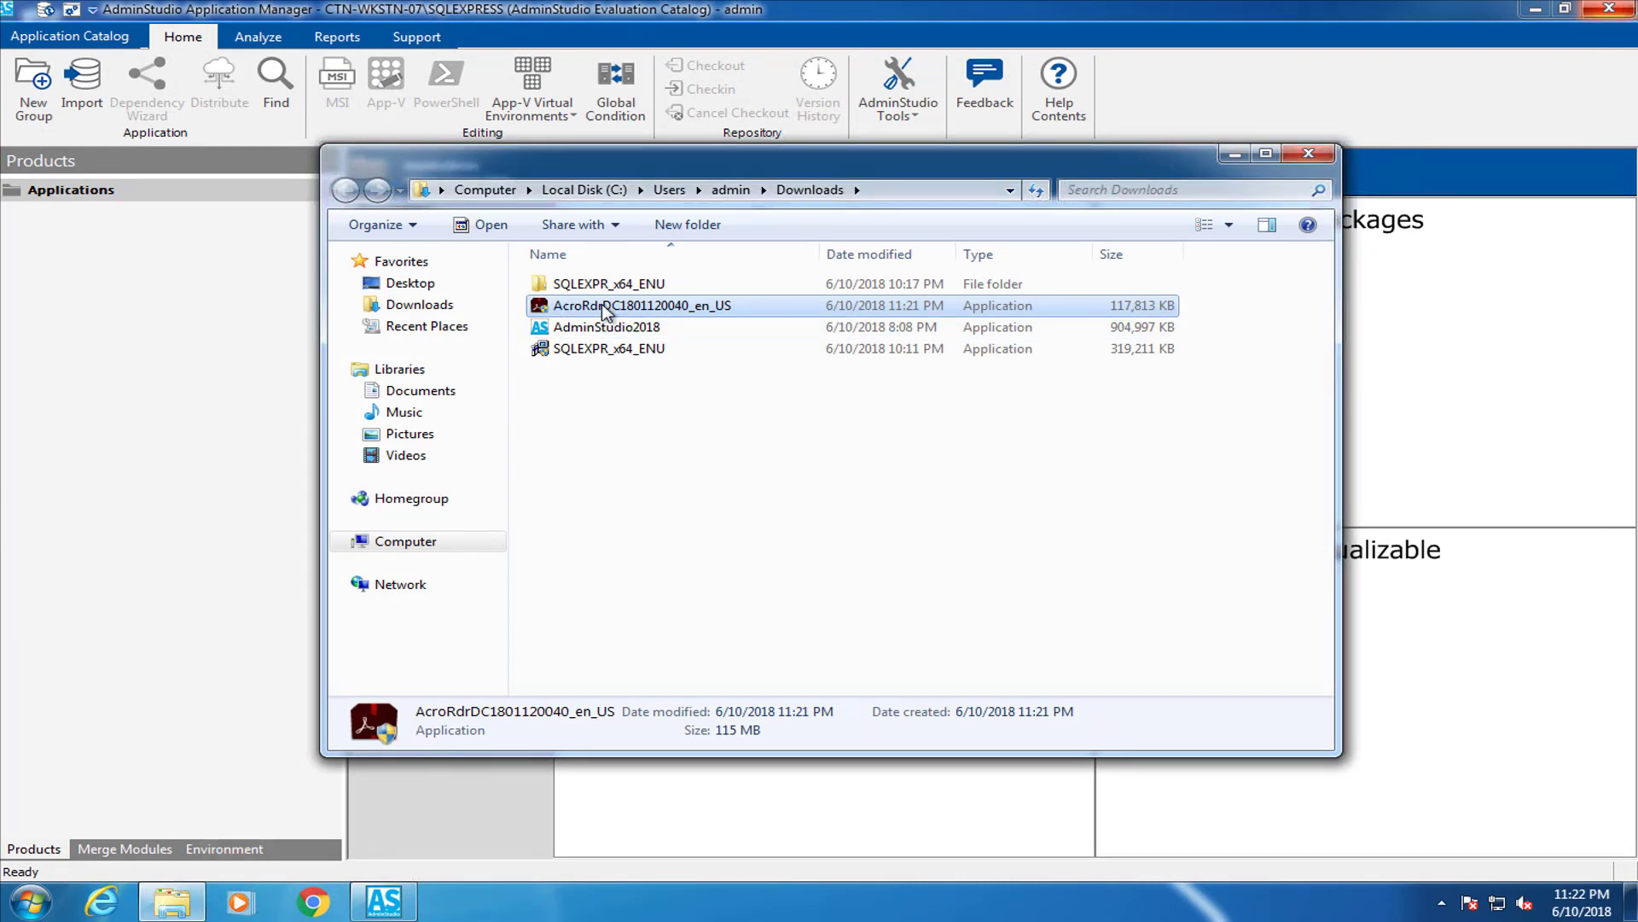
click(914, 35)
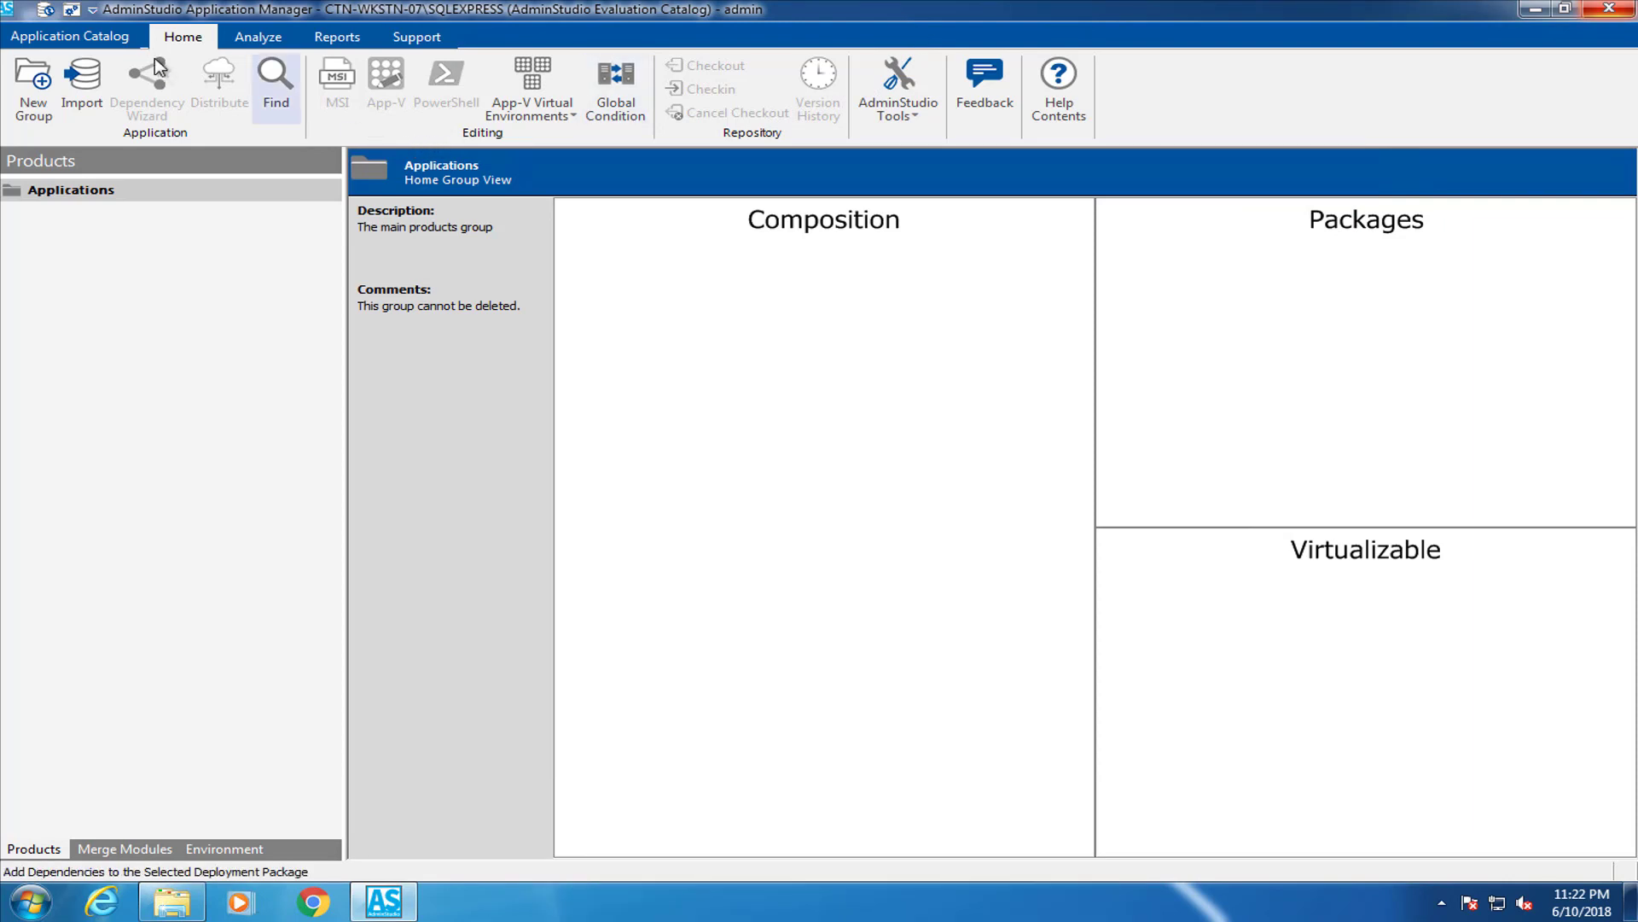
click(106, 38)
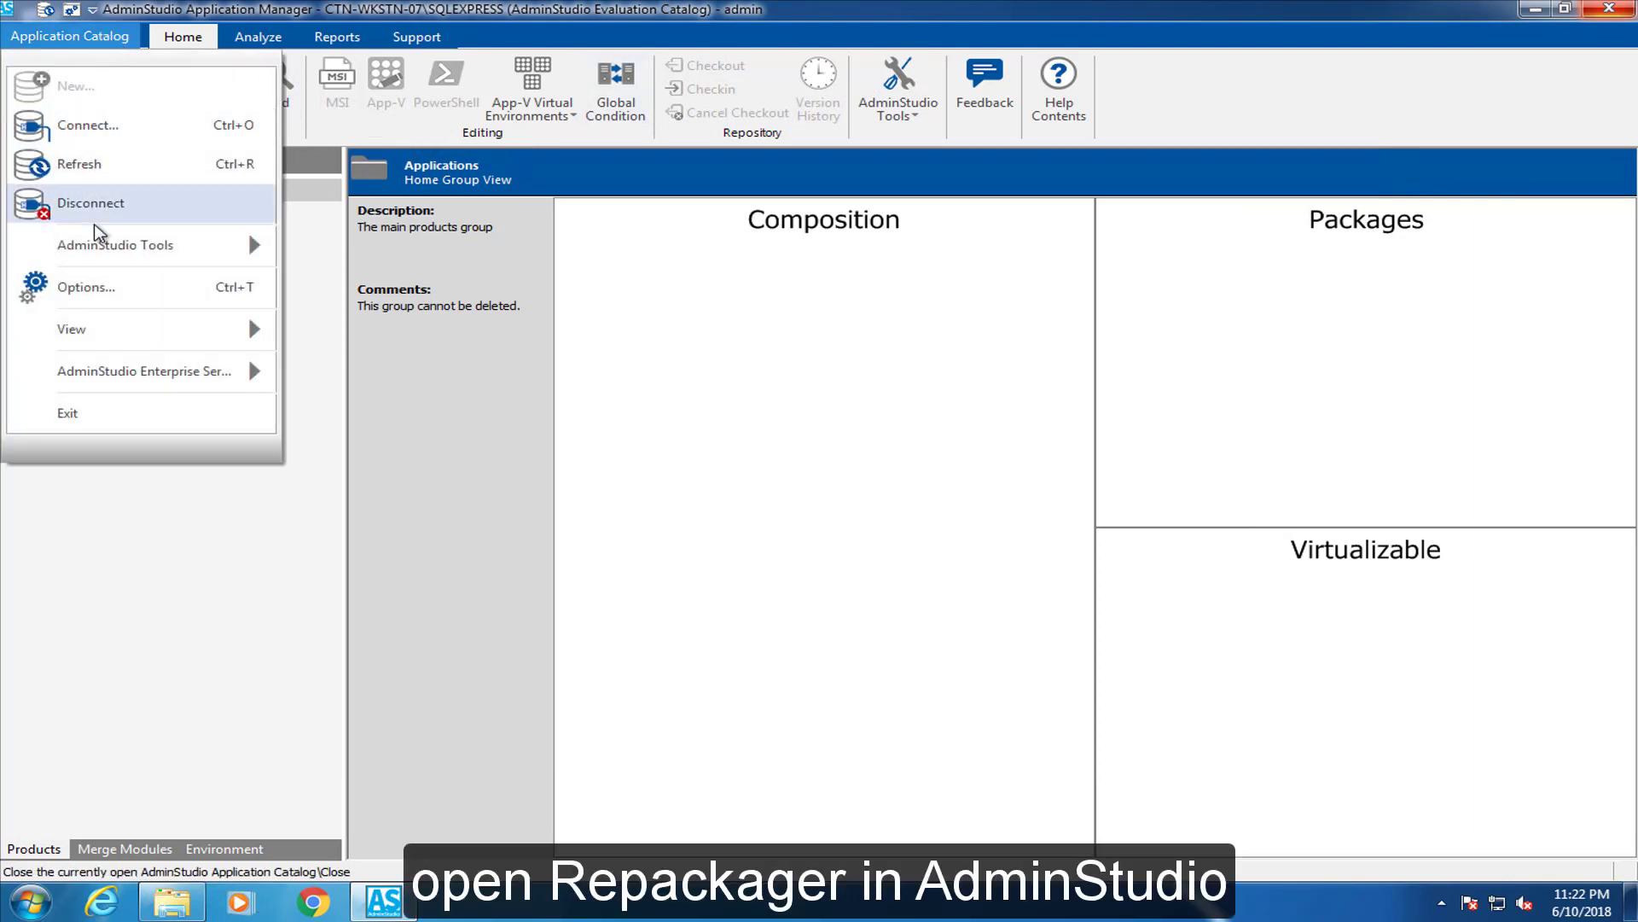
mouse_move(99, 245)
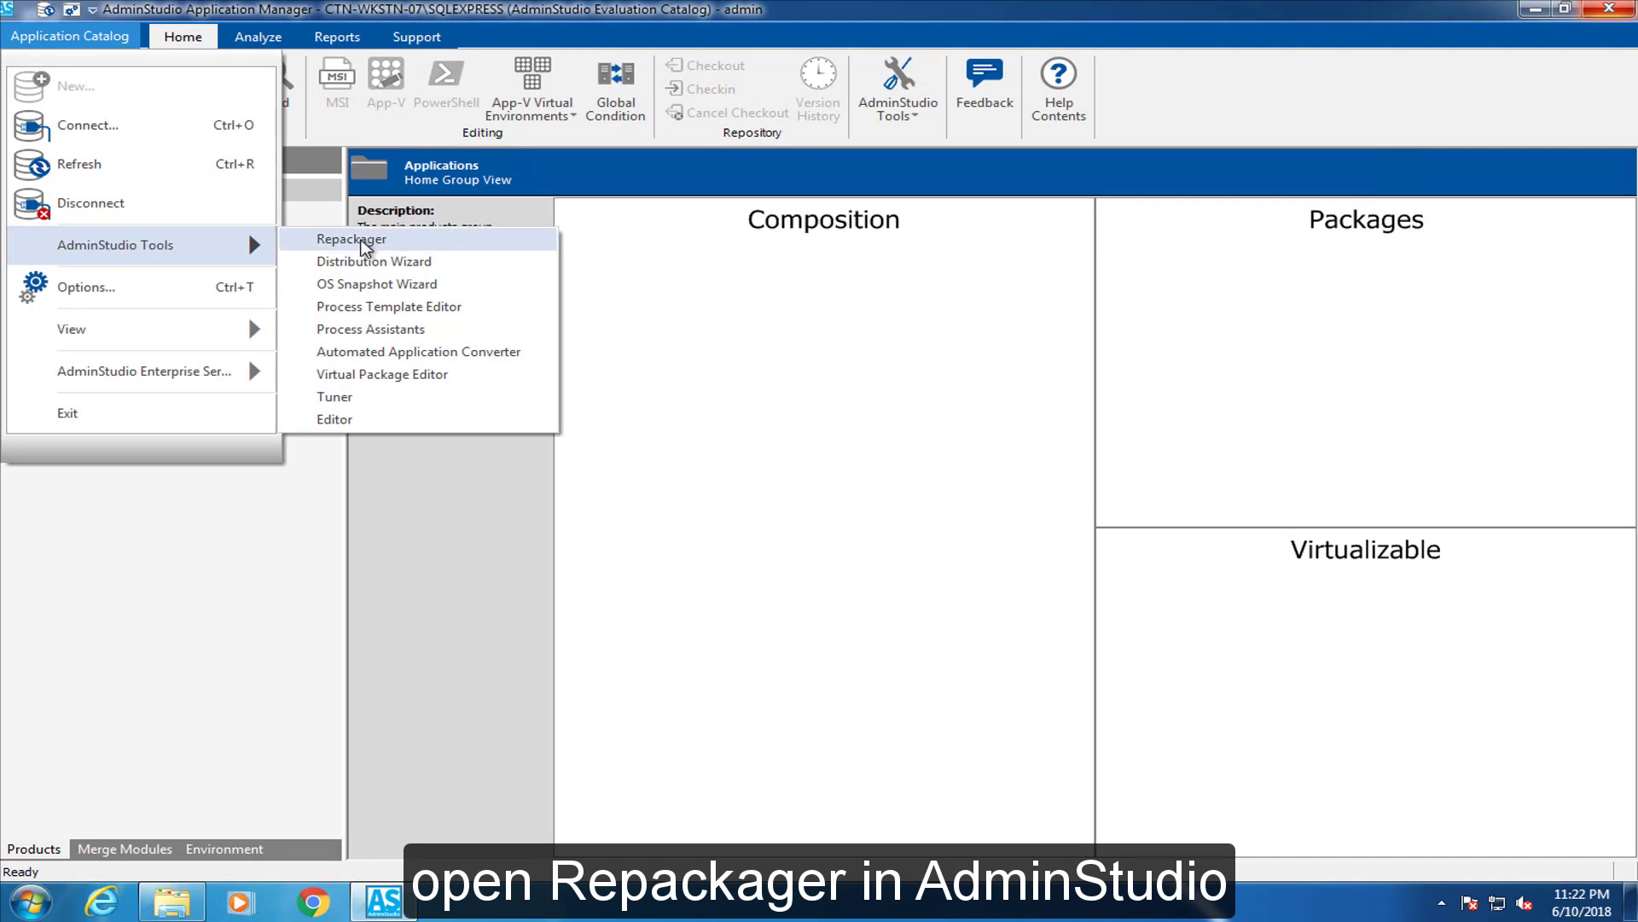
click(325, 241)
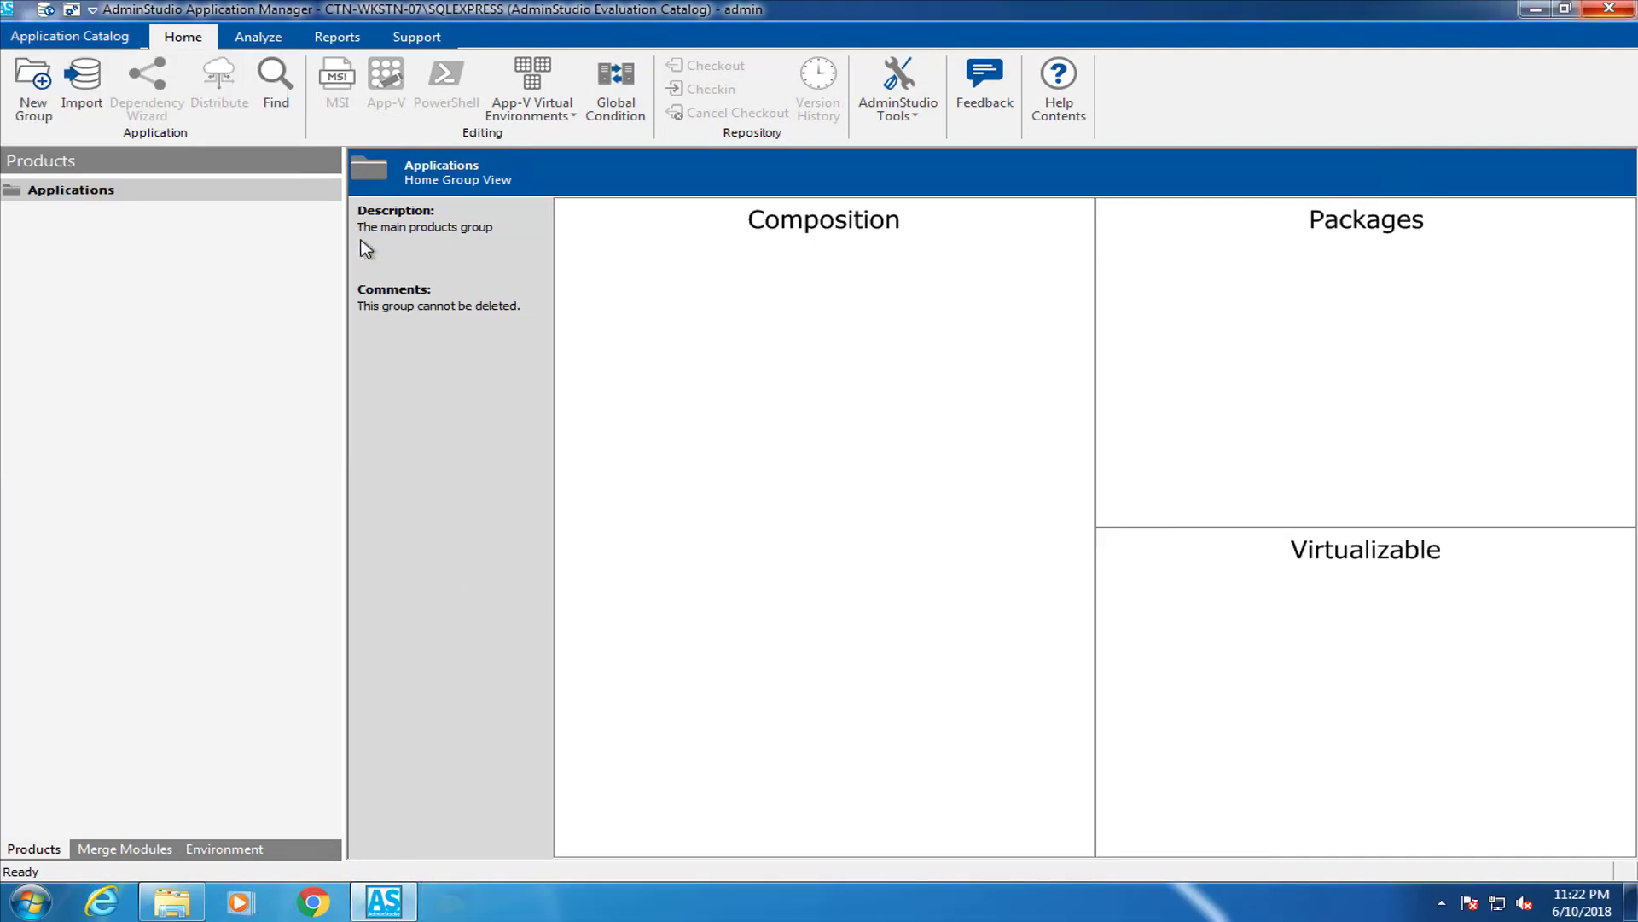
Minimize Application Manager and the Downloads window, and move the Repackager window up
click(1535, 13)
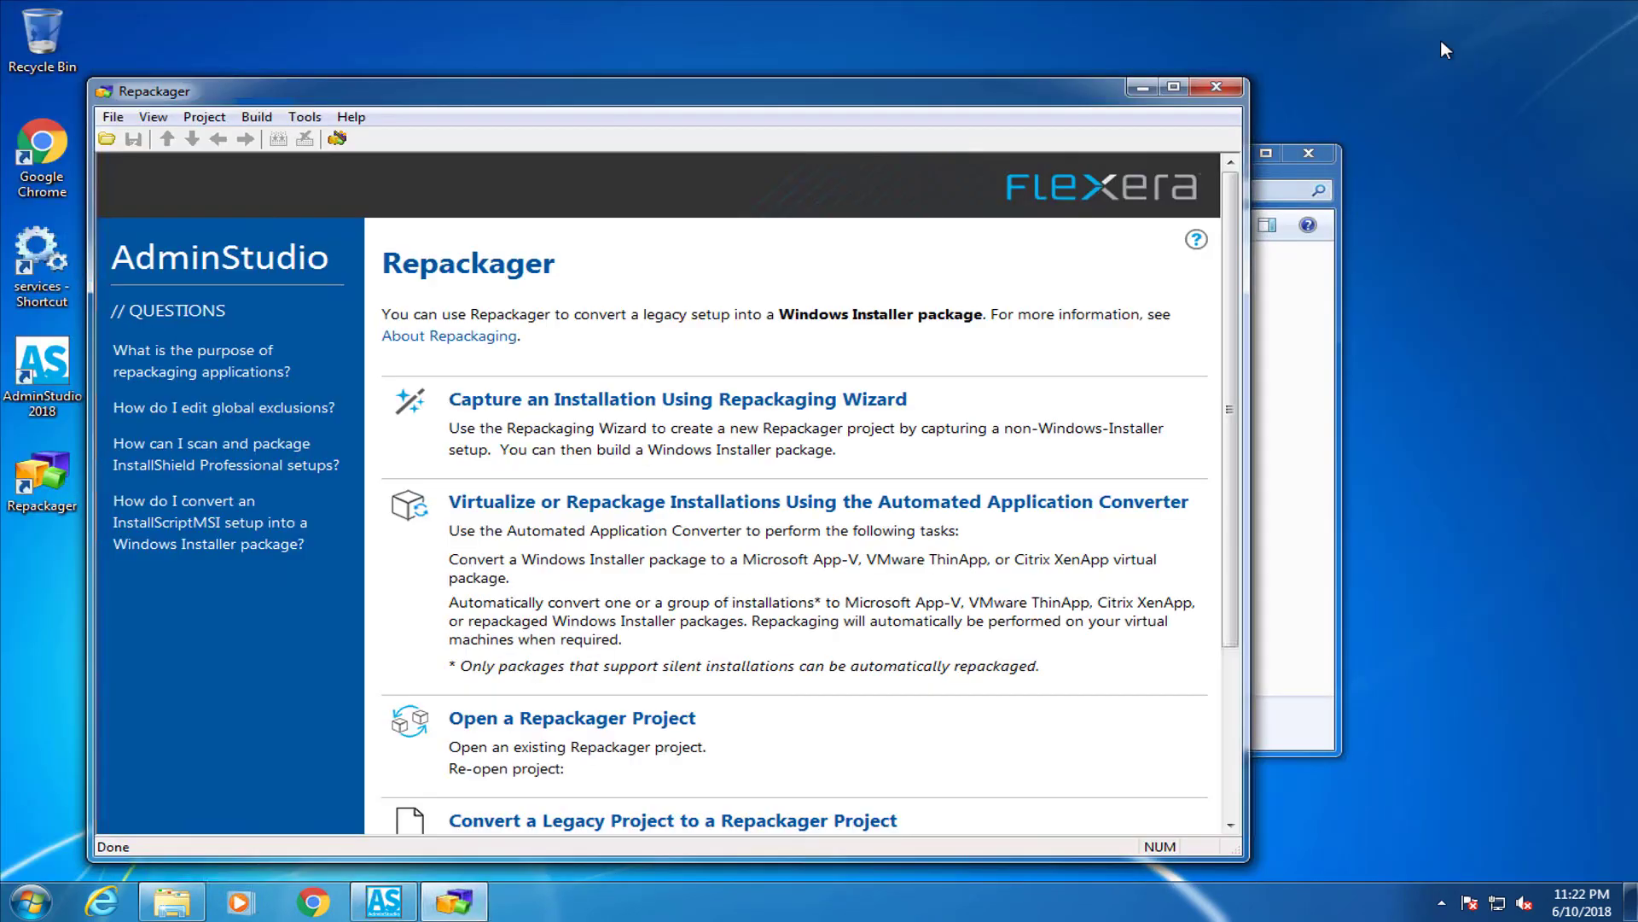
click(1284, 166)
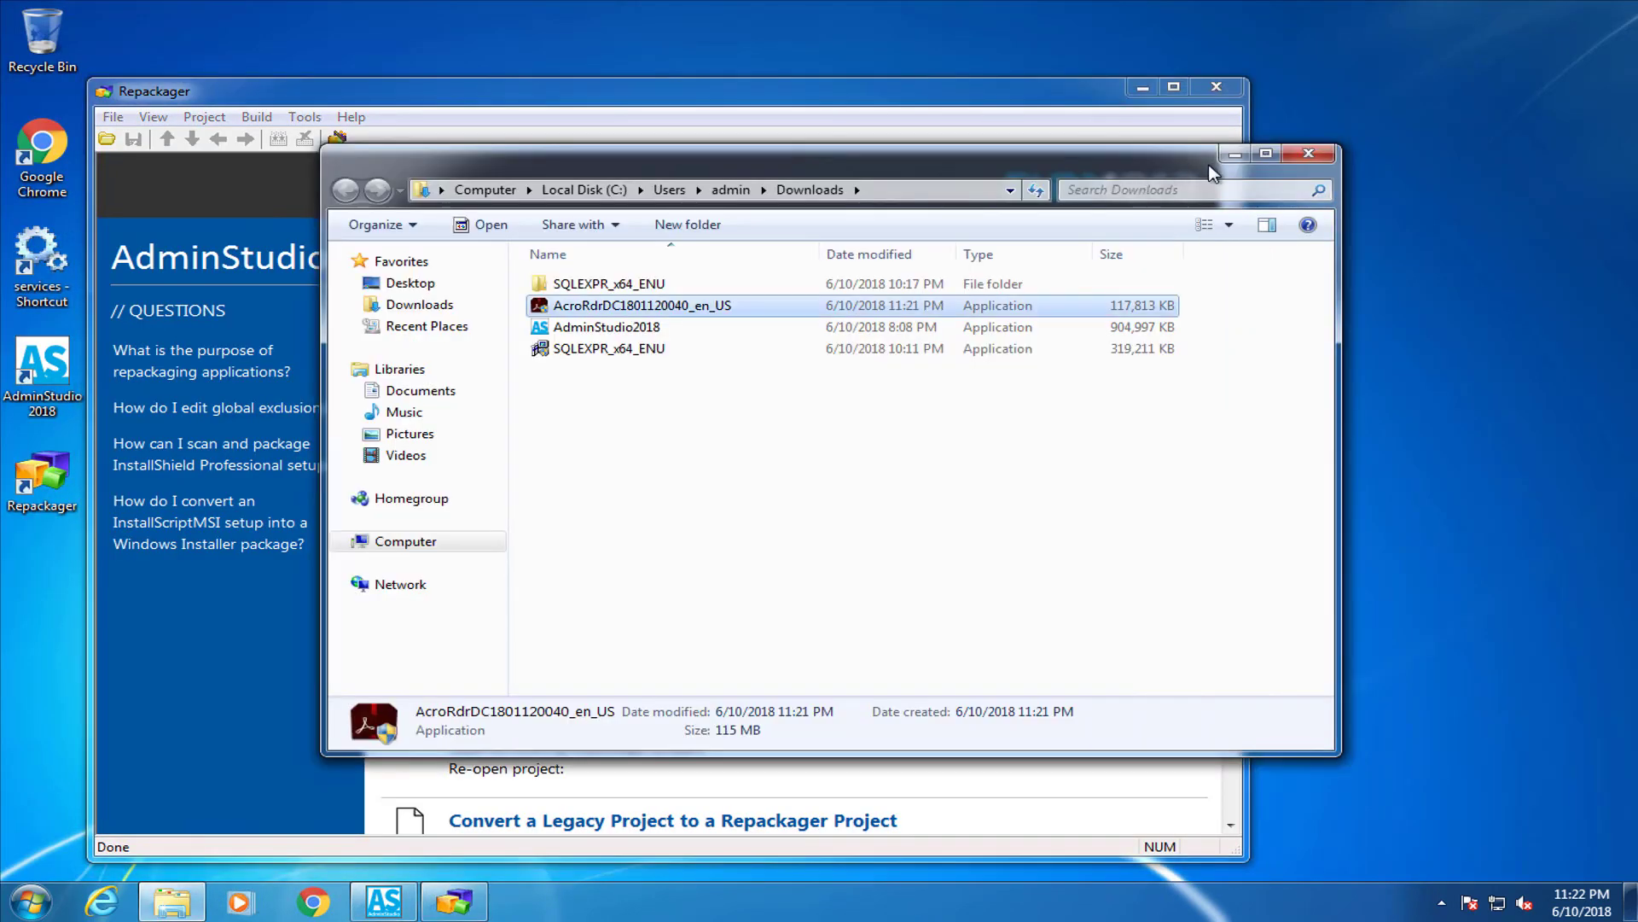
click(1234, 153)
drag(800, 104, 914, 35)
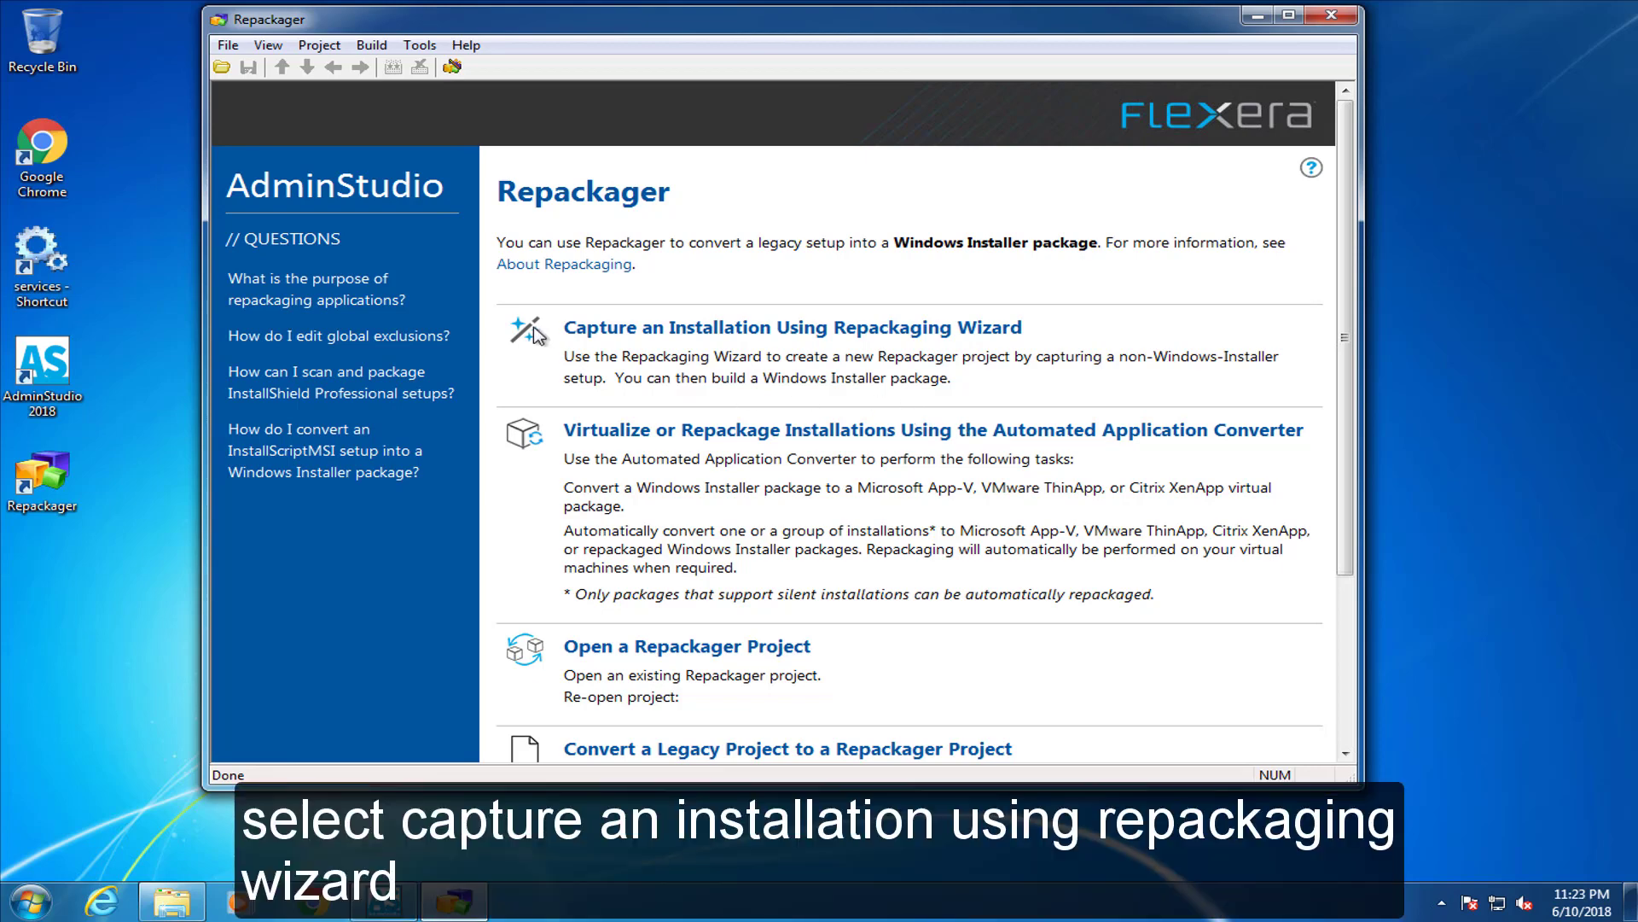
Run the Repackaging Wizard with a multiple-step Snapshot, analyzing the initial system status, then finish
click(594, 338)
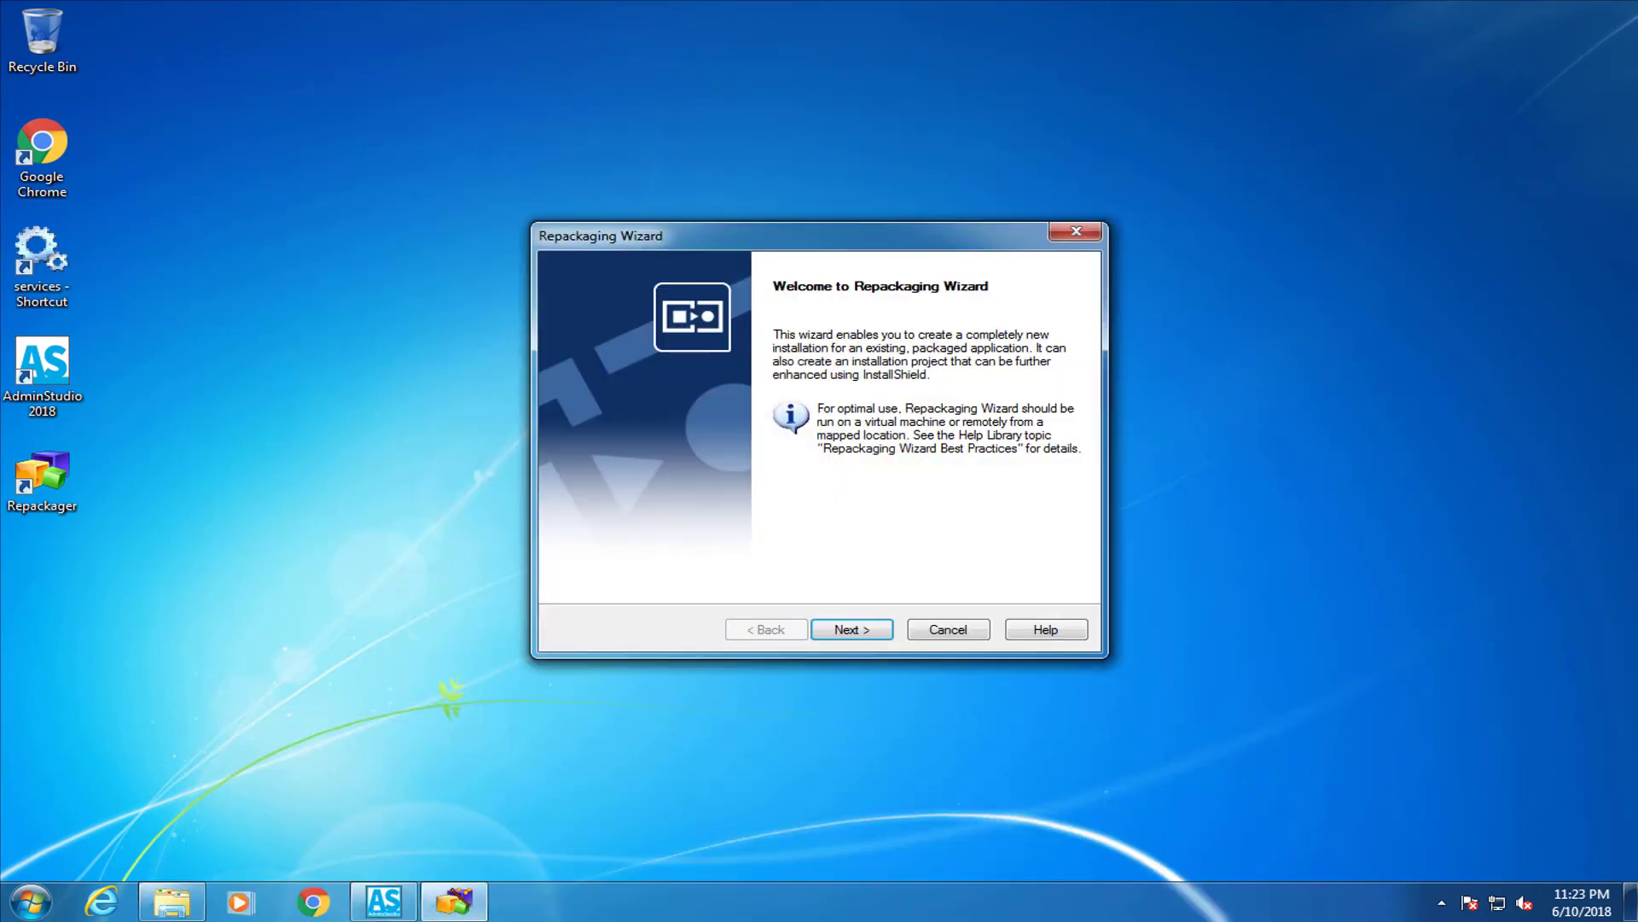
click(853, 630)
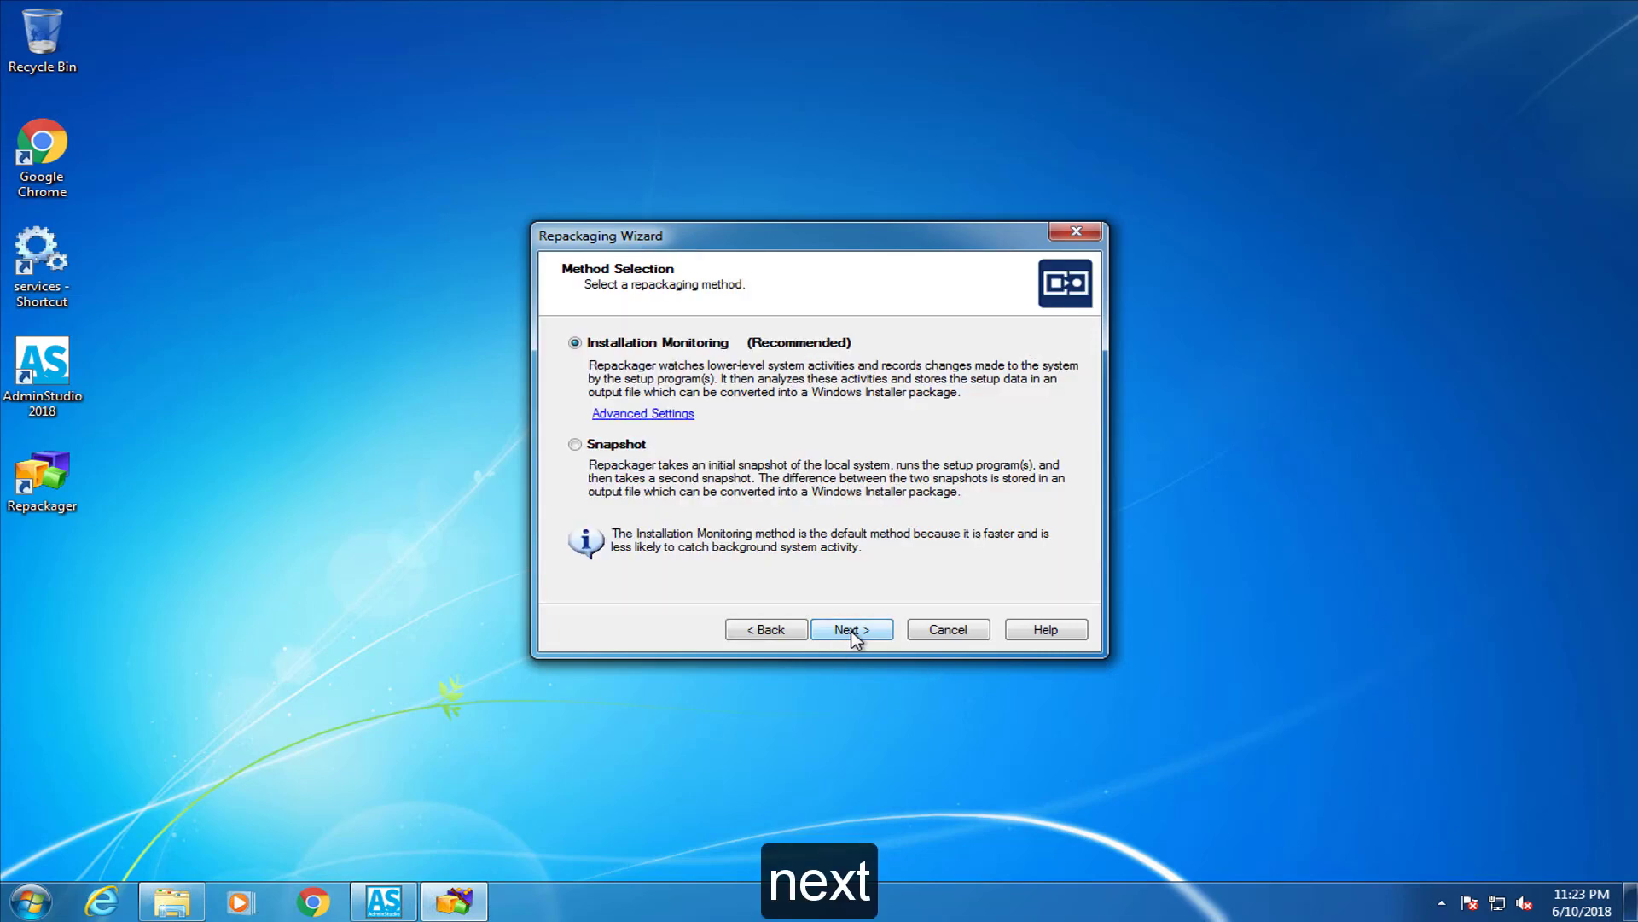
click(572, 446)
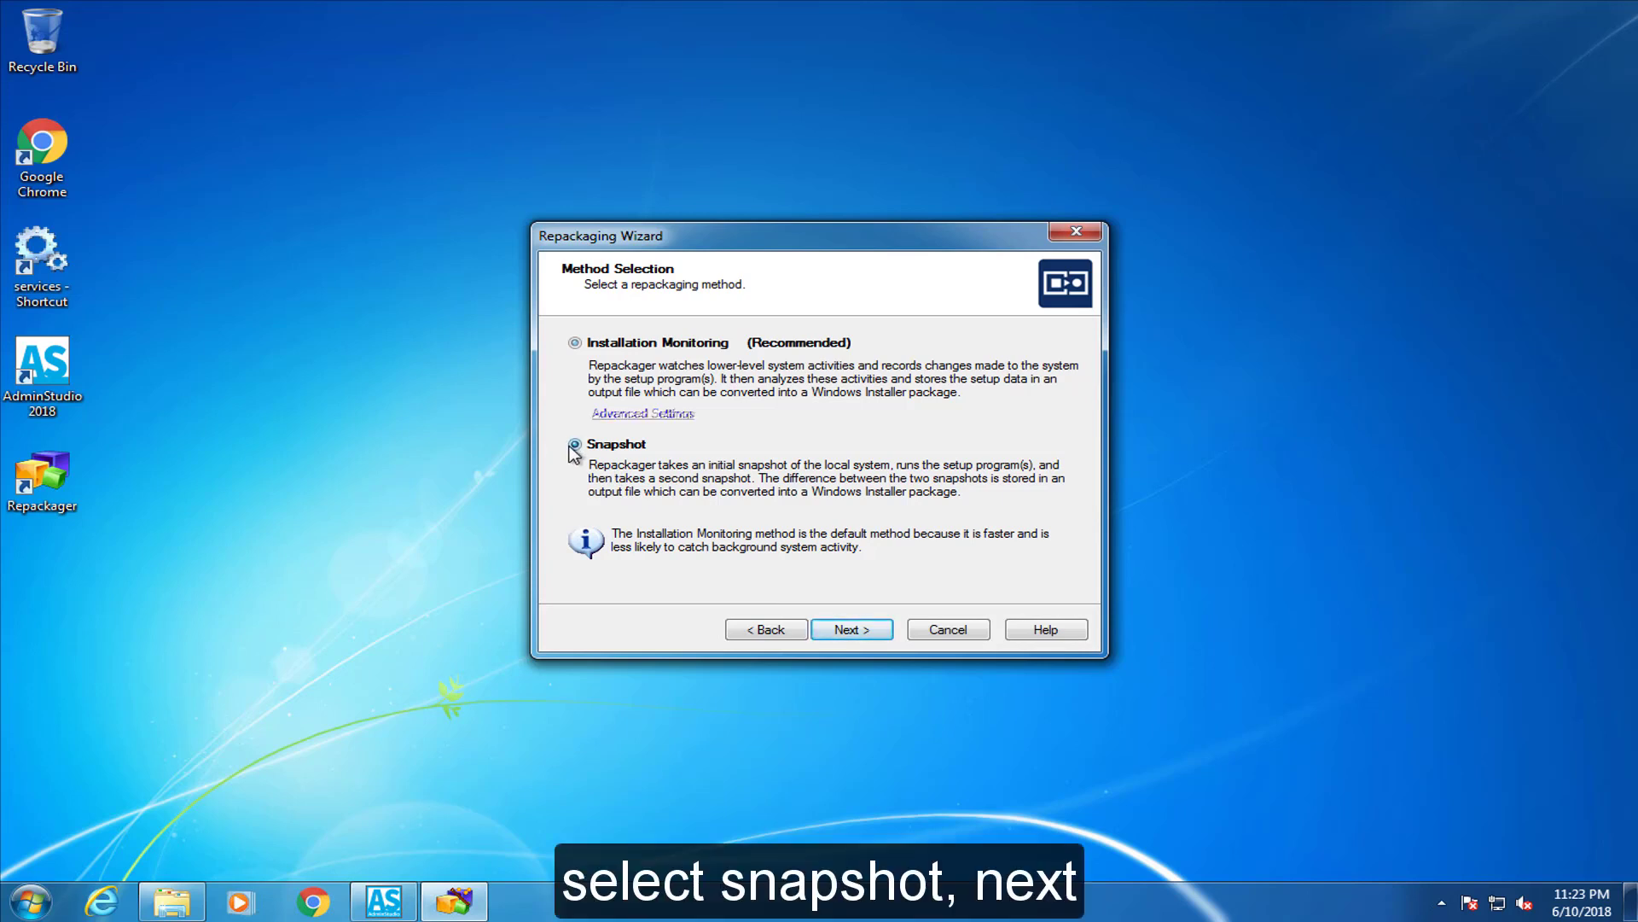
click(842, 631)
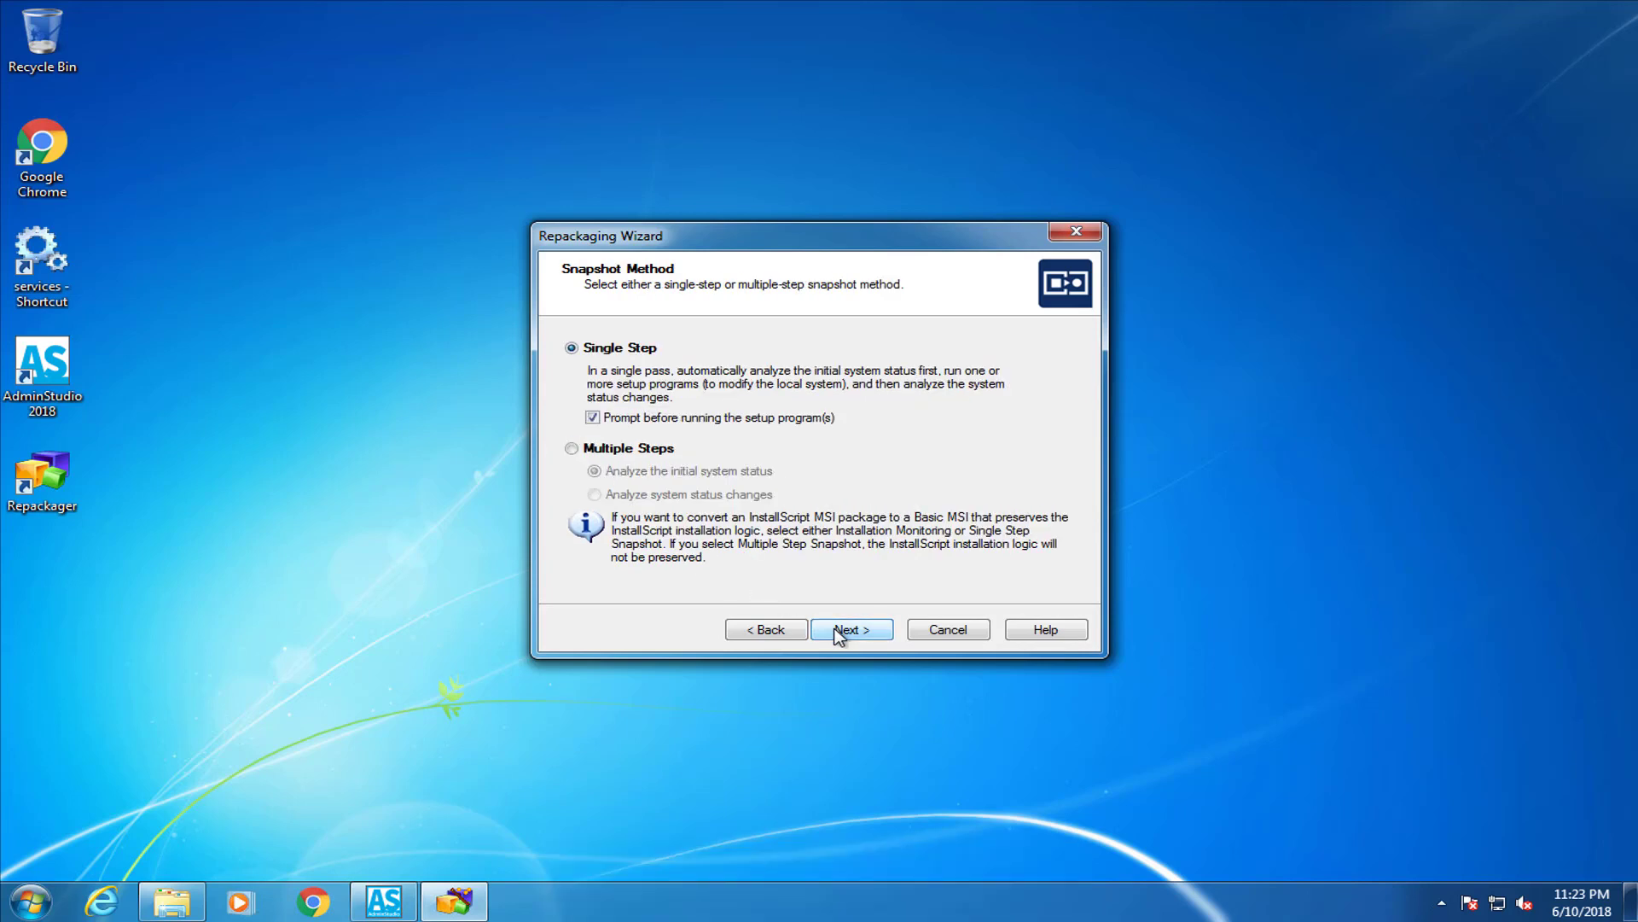
click(572, 450)
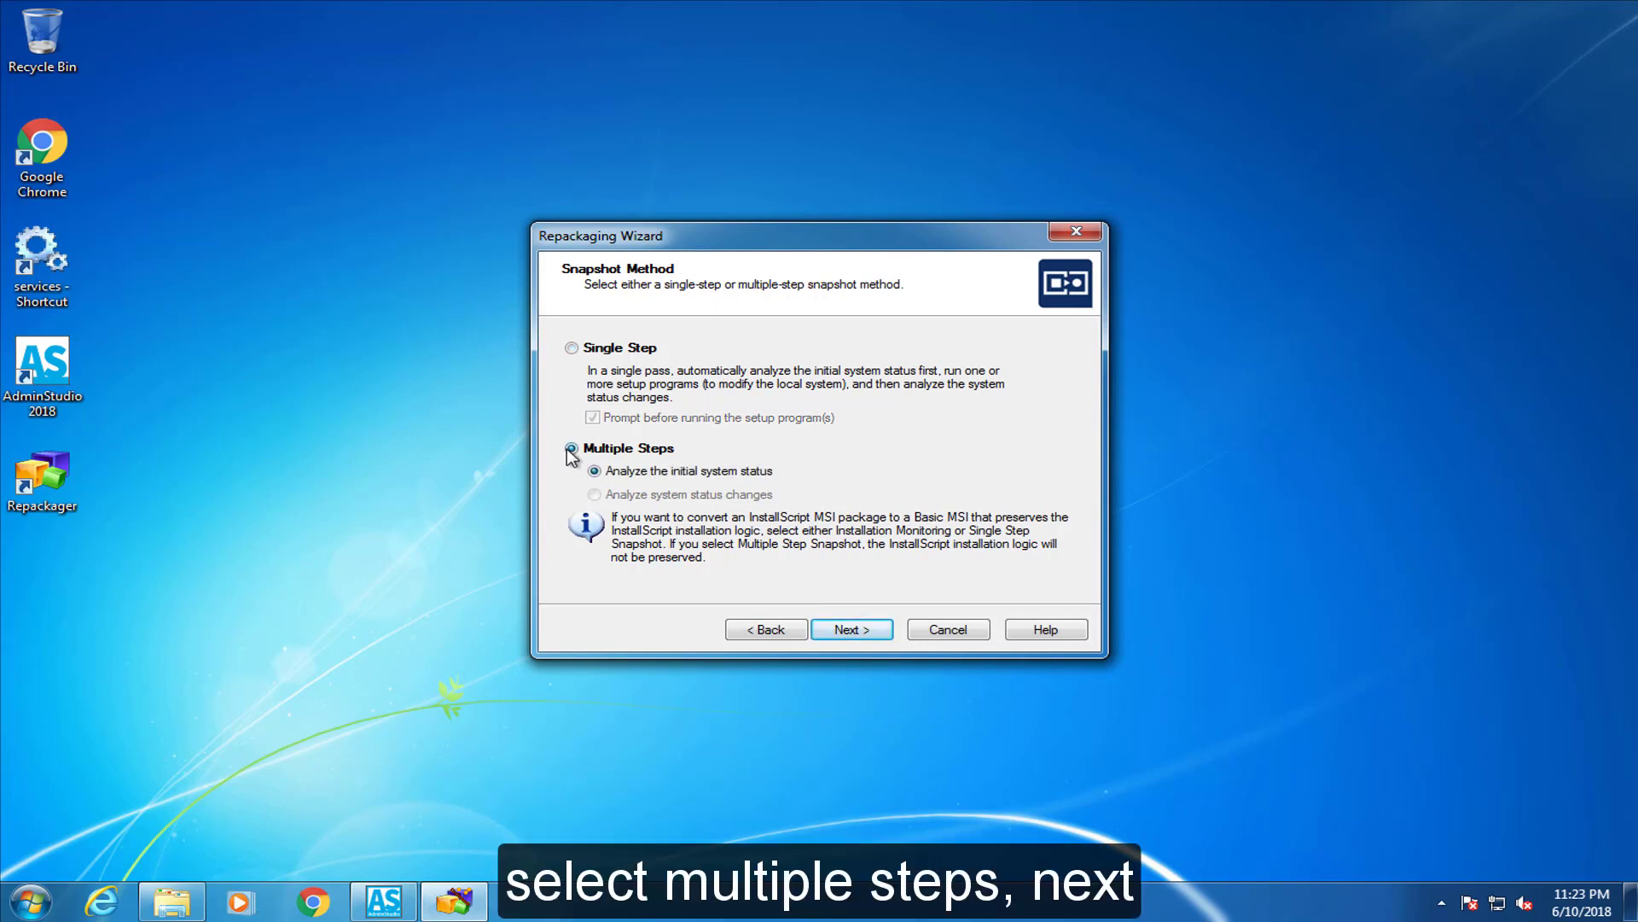
click(845, 631)
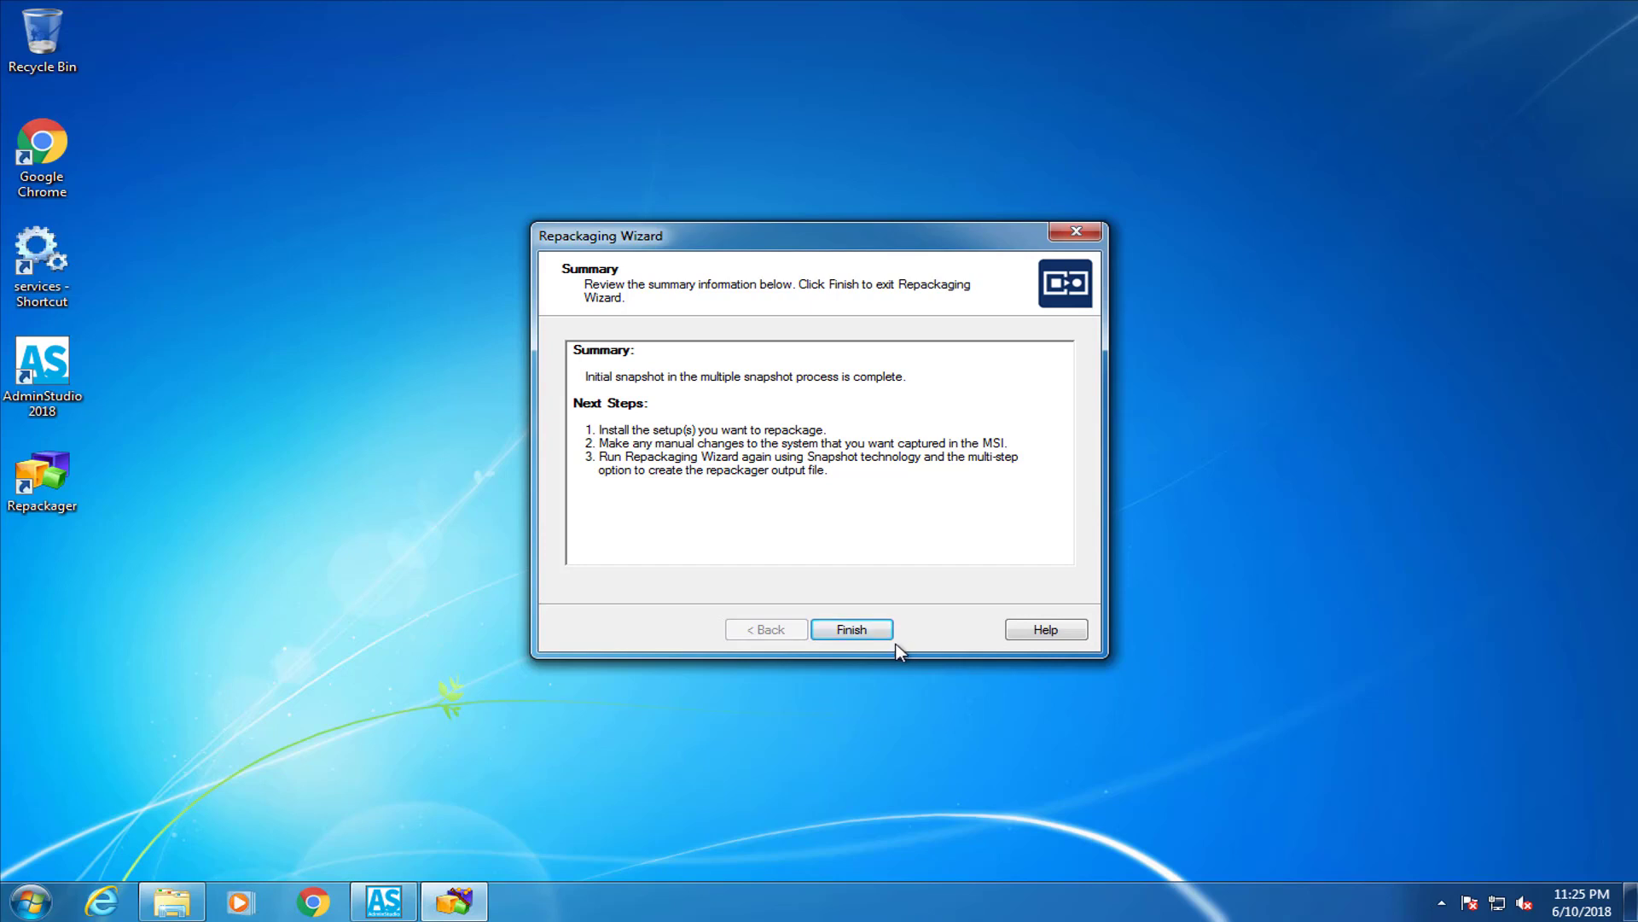
click(852, 630)
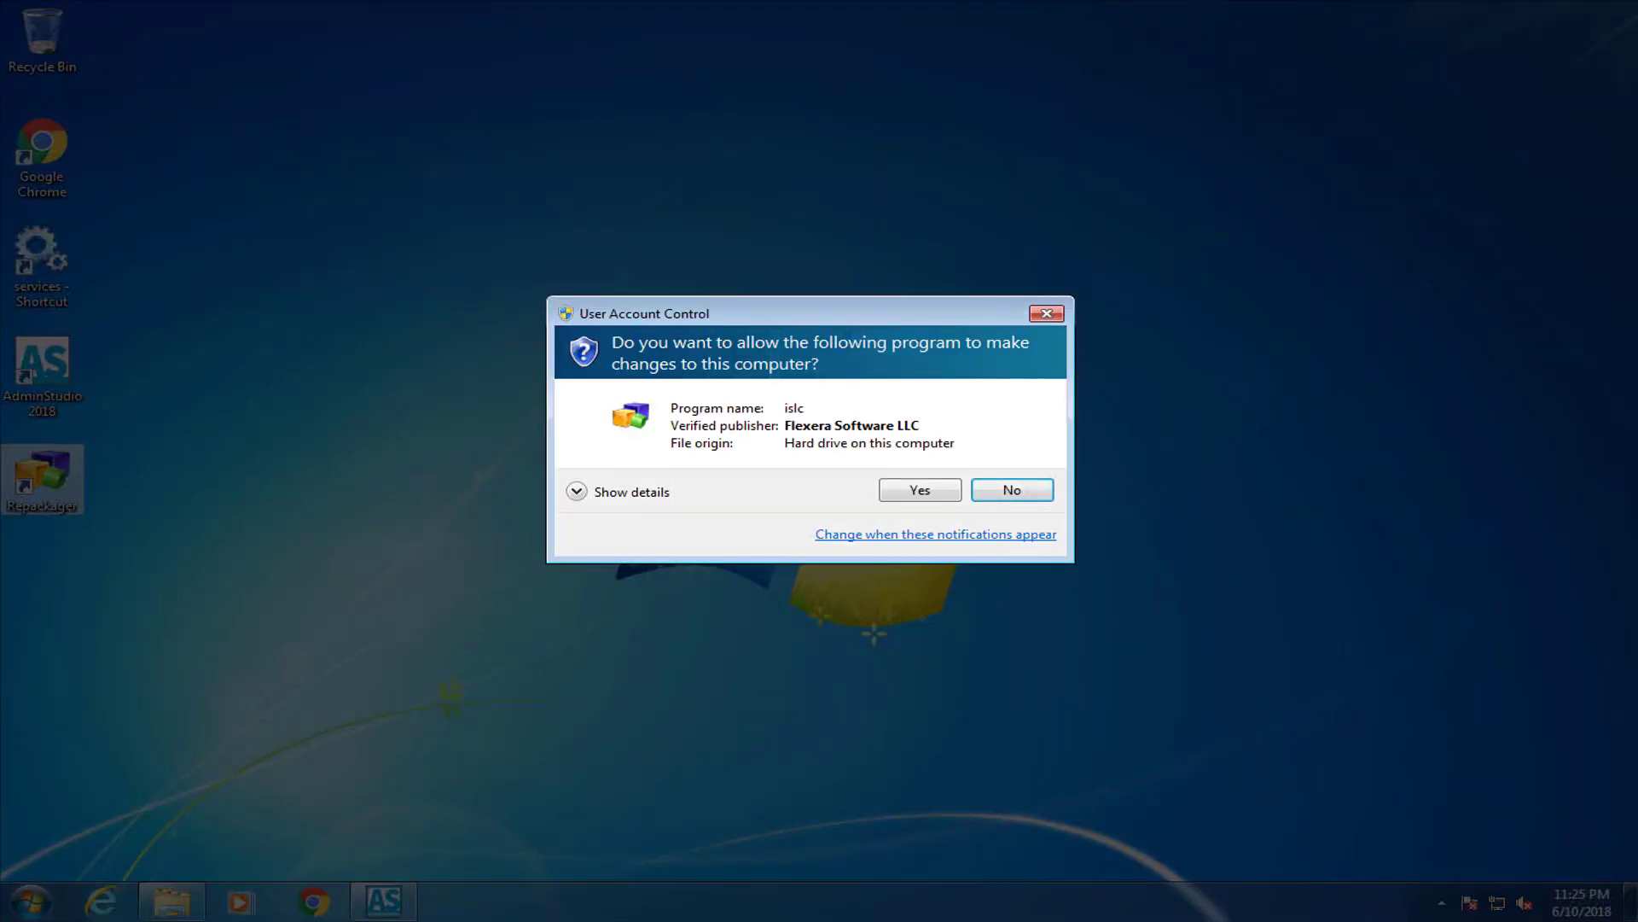
Approve UAC and rerun the Repackaging Wizard through to the Analyze system status changes pass
click(936, 500)
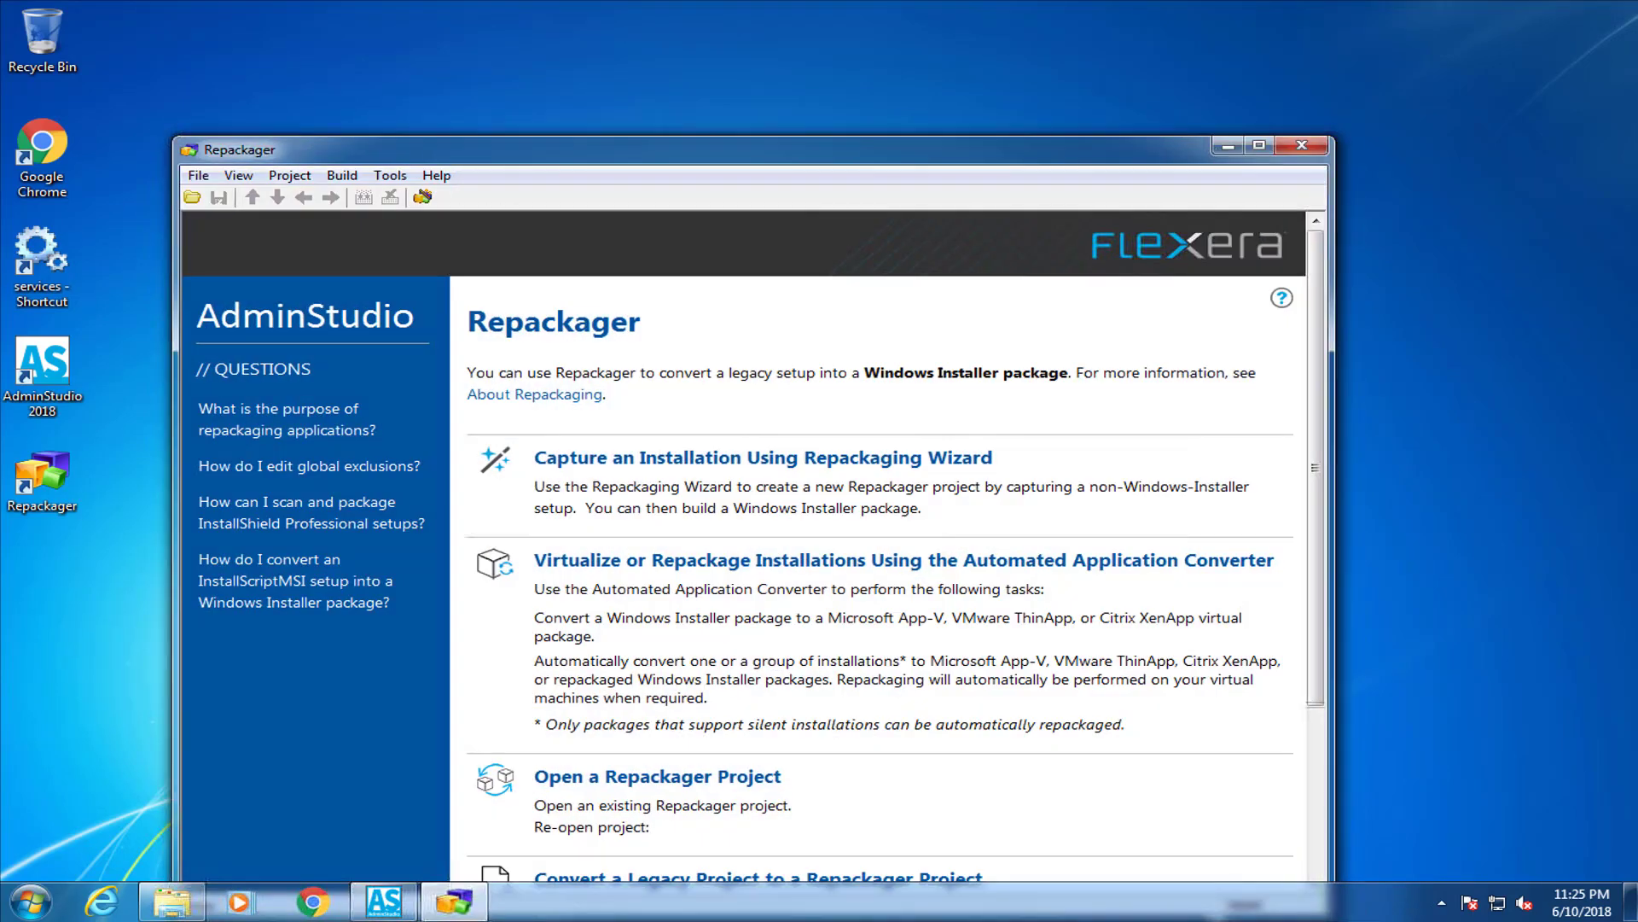
drag(822, 157, 890, 36)
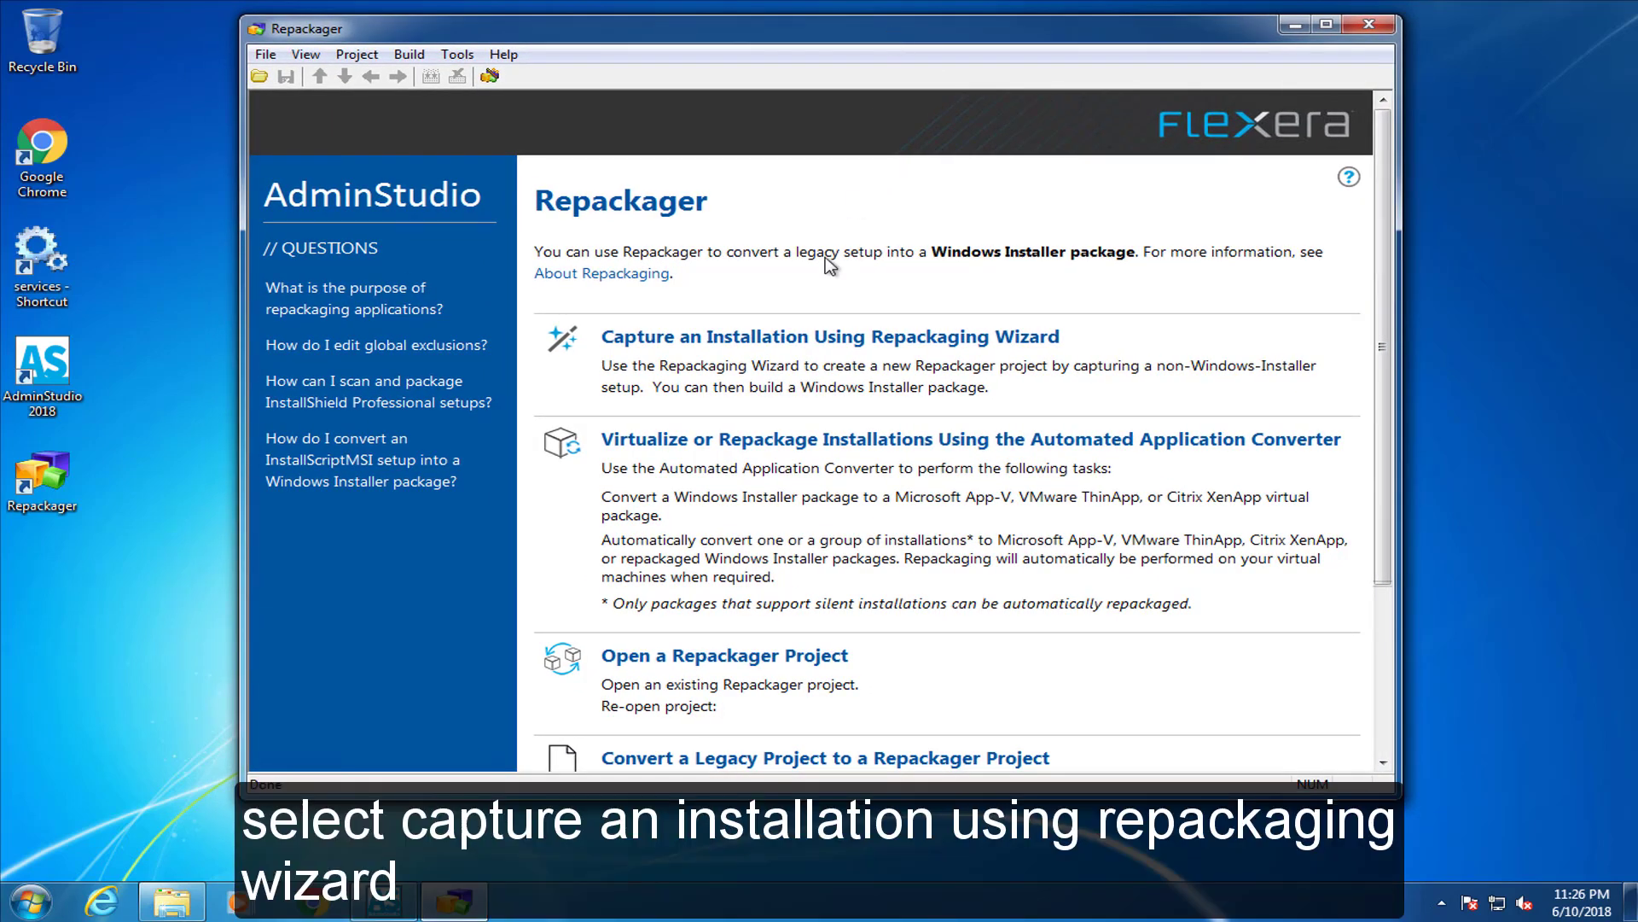
click(641, 338)
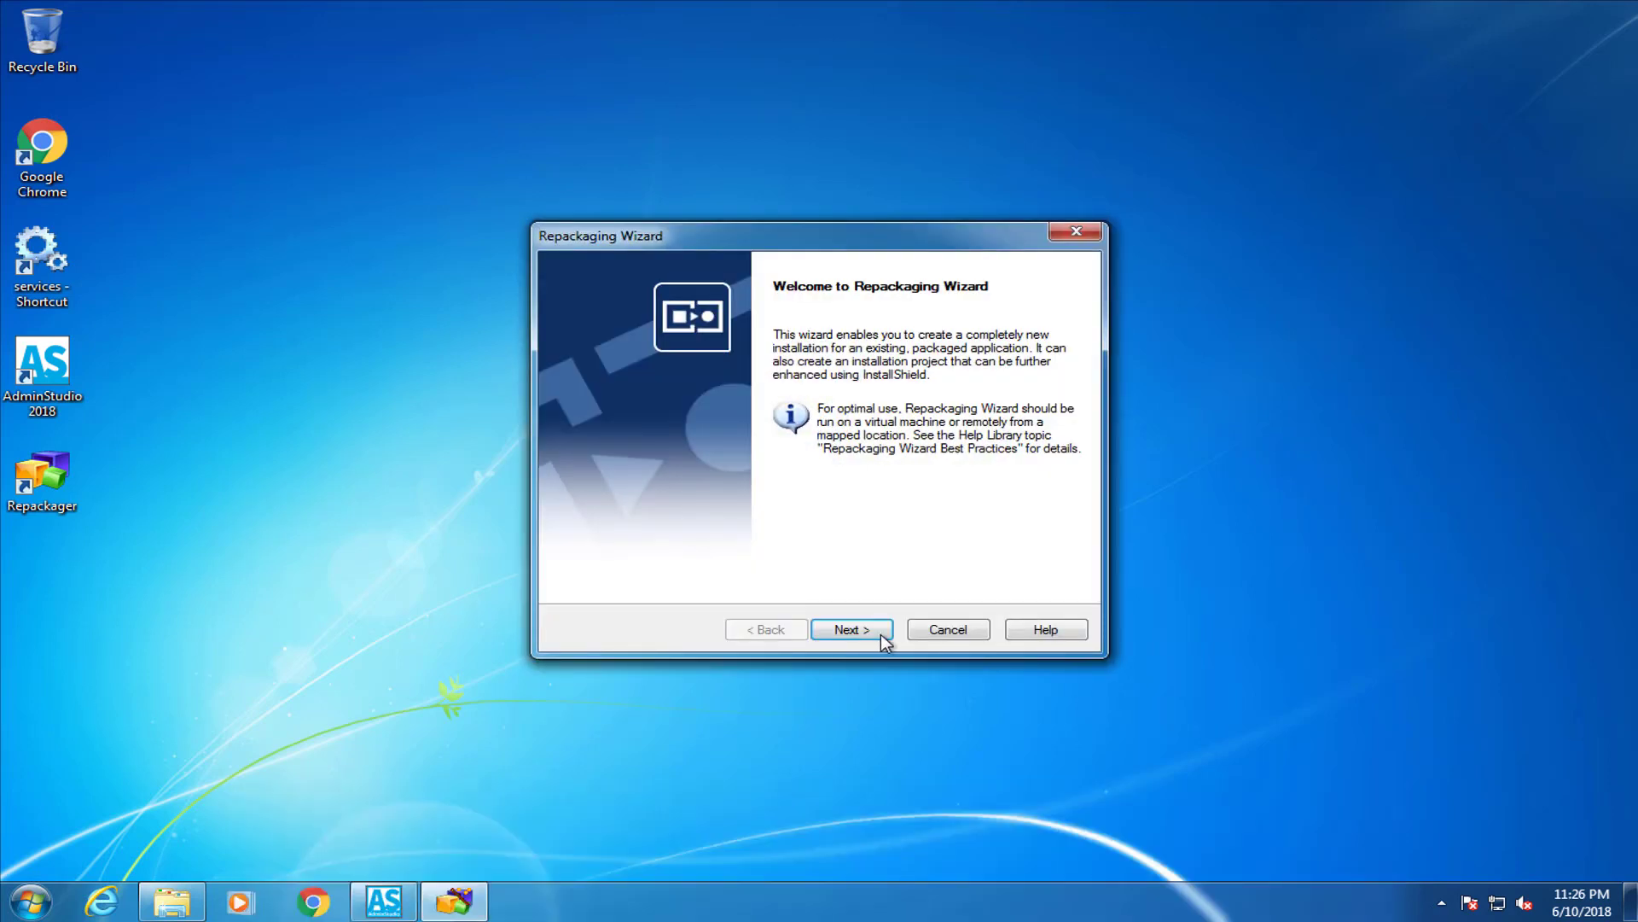
click(873, 636)
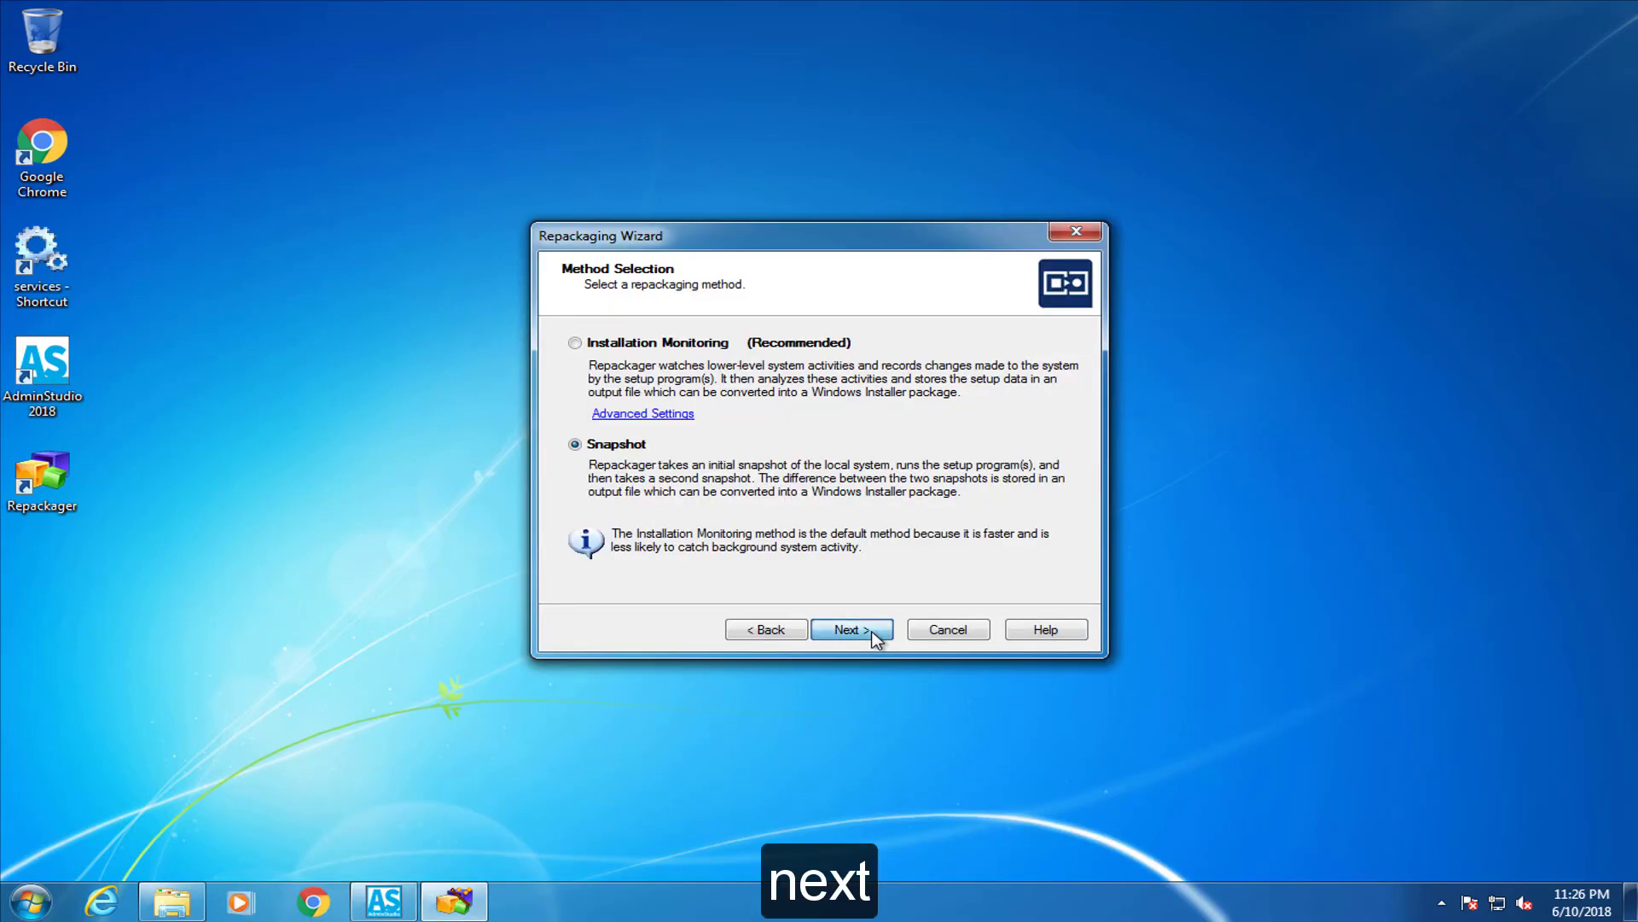
click(872, 636)
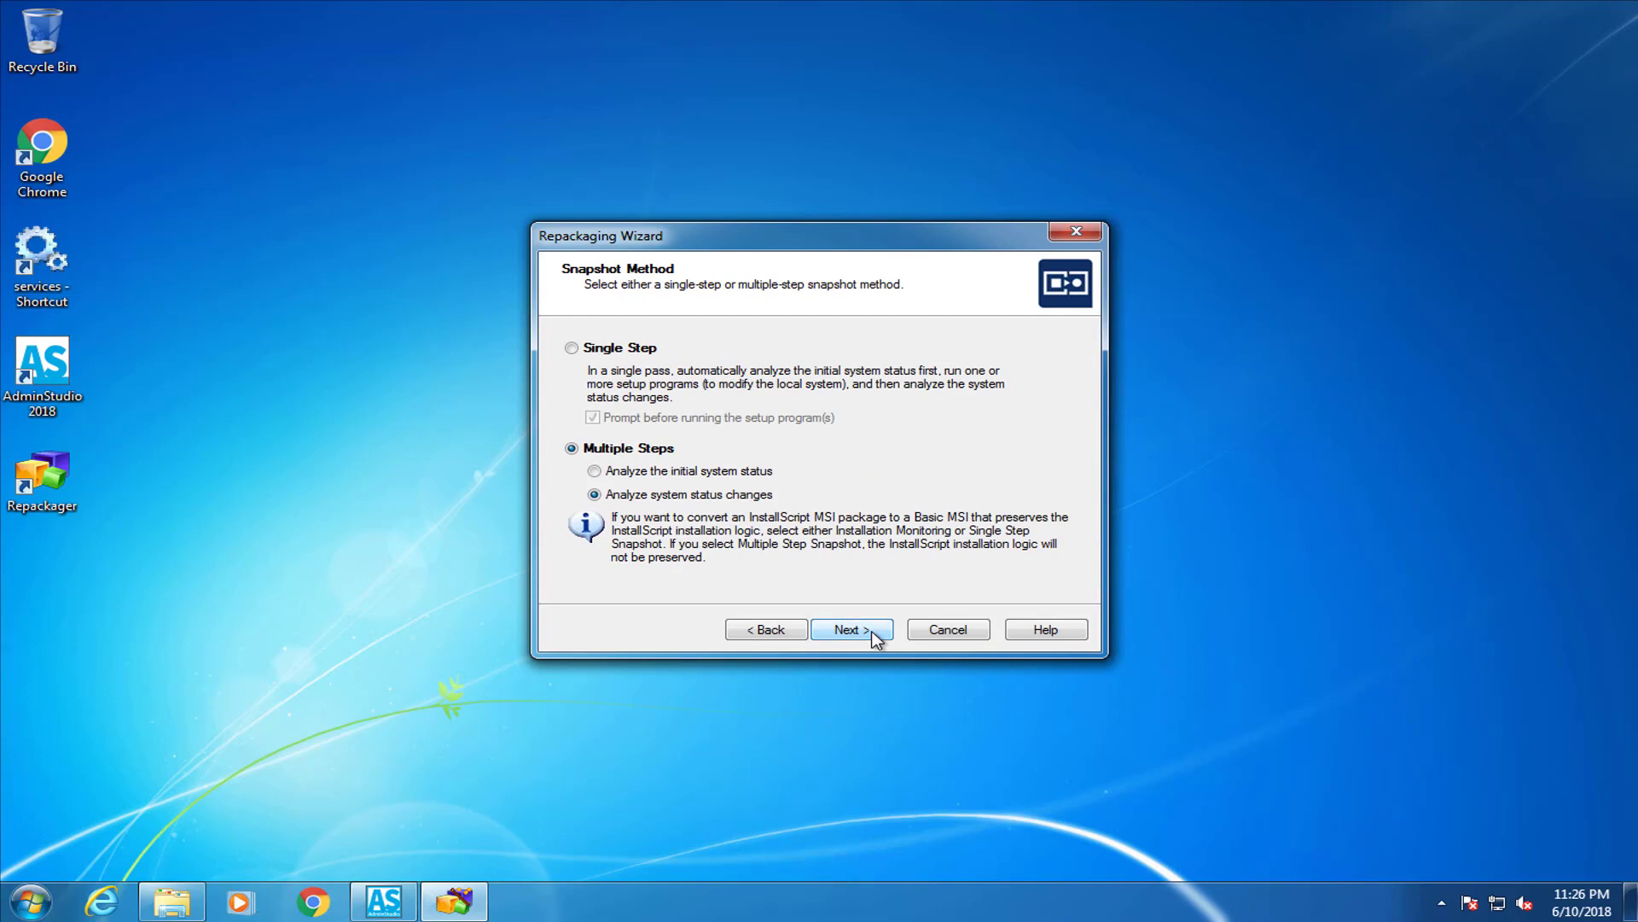
click(875, 635)
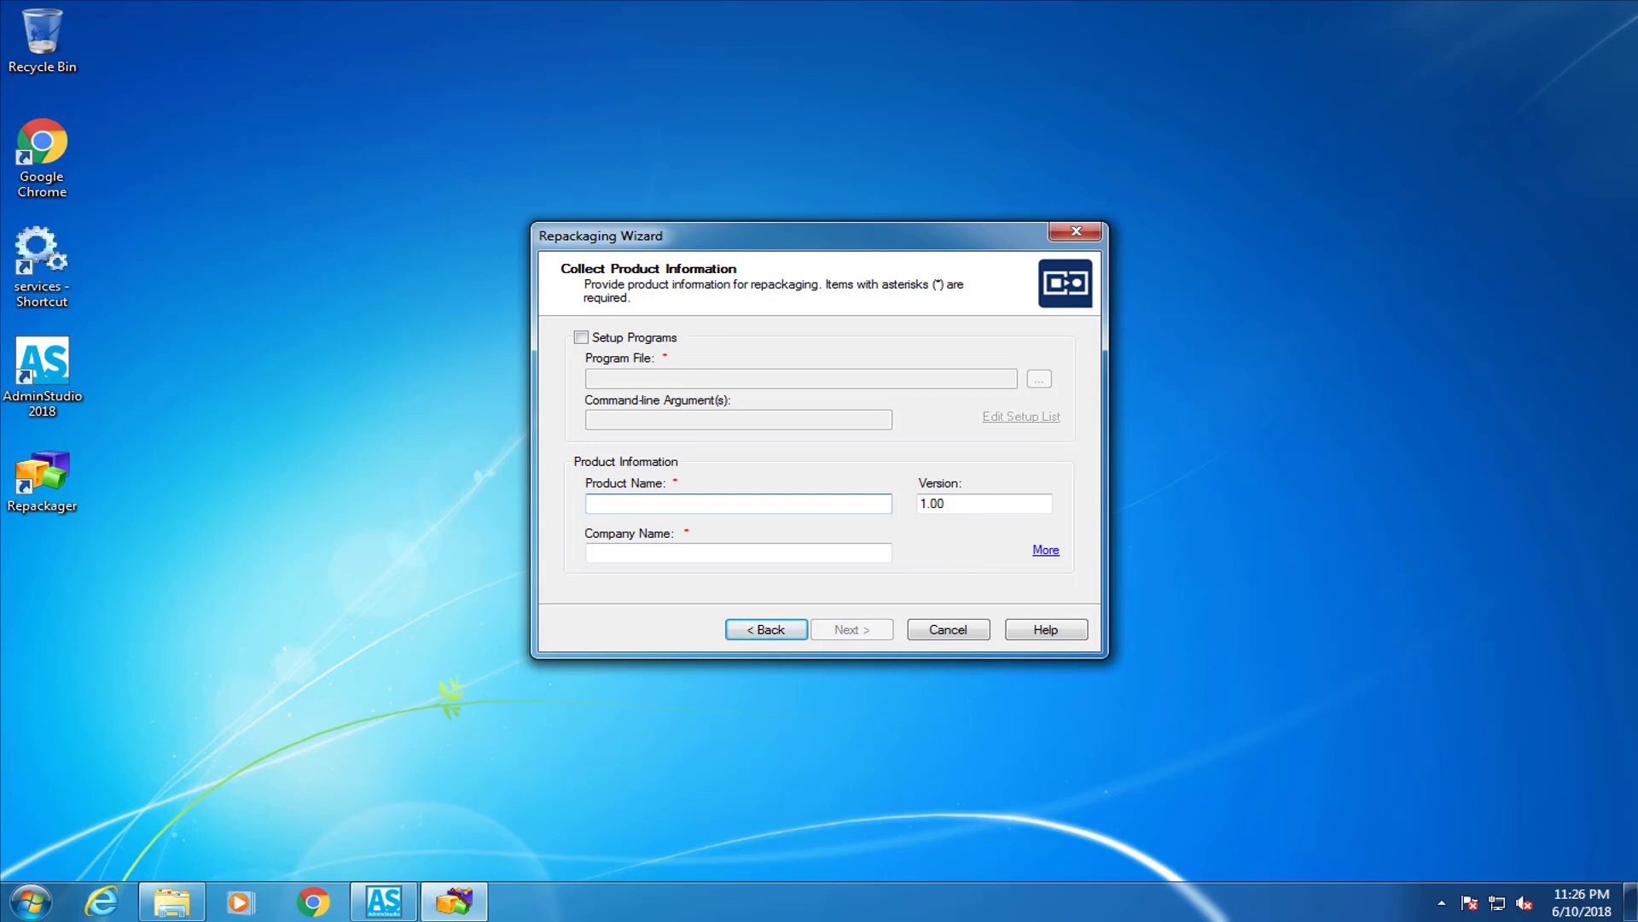
click(580, 337)
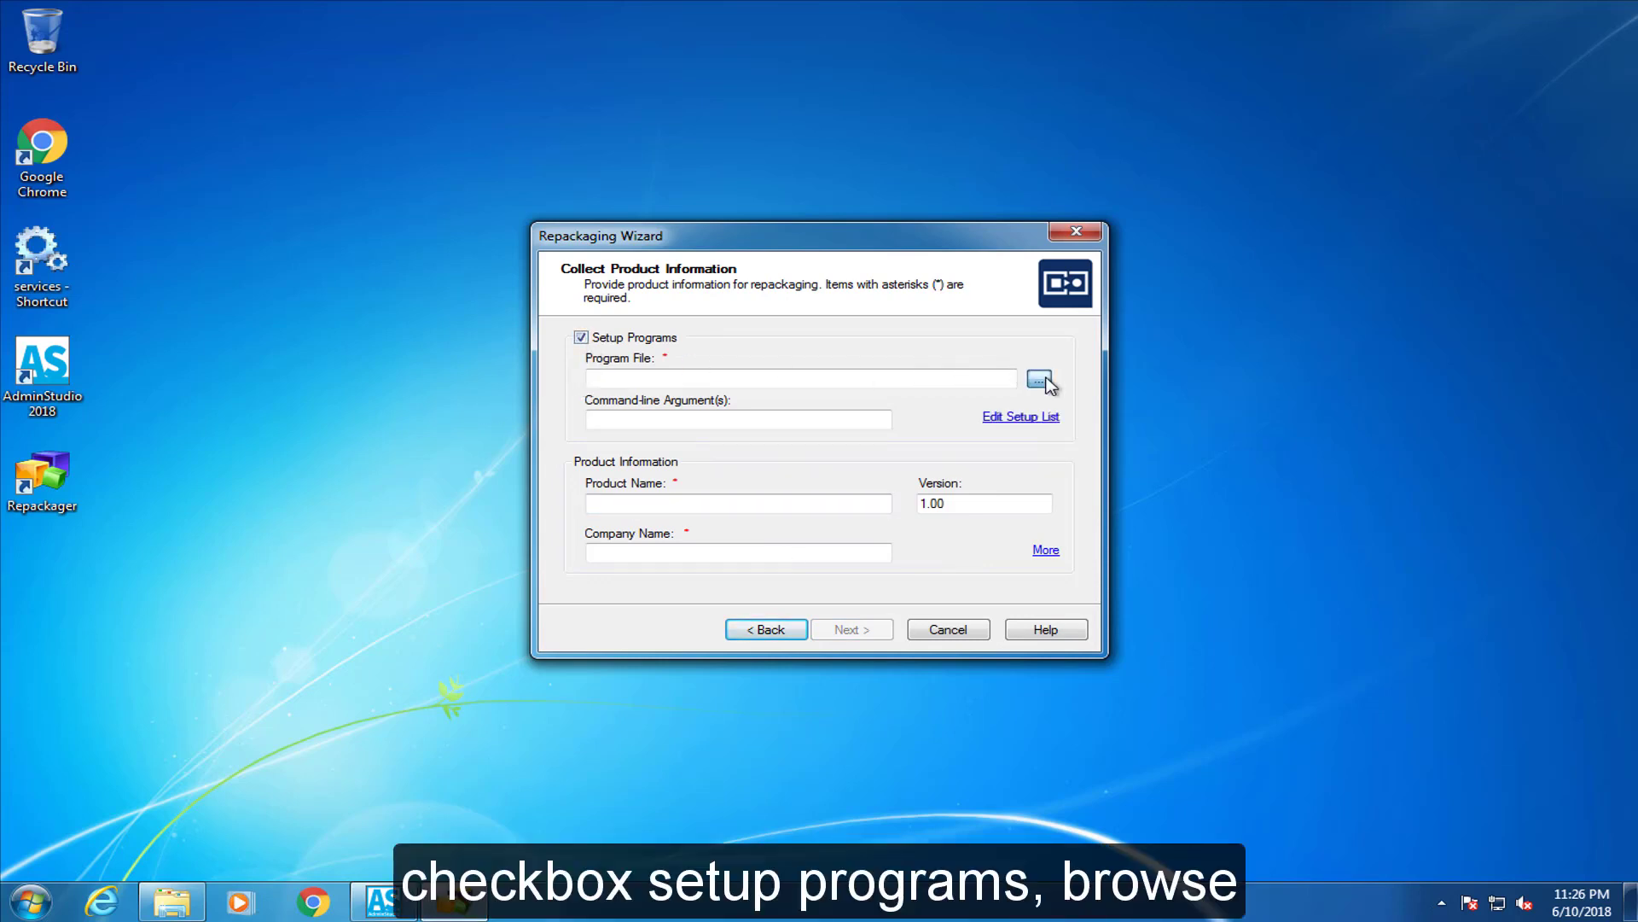
click(1041, 380)
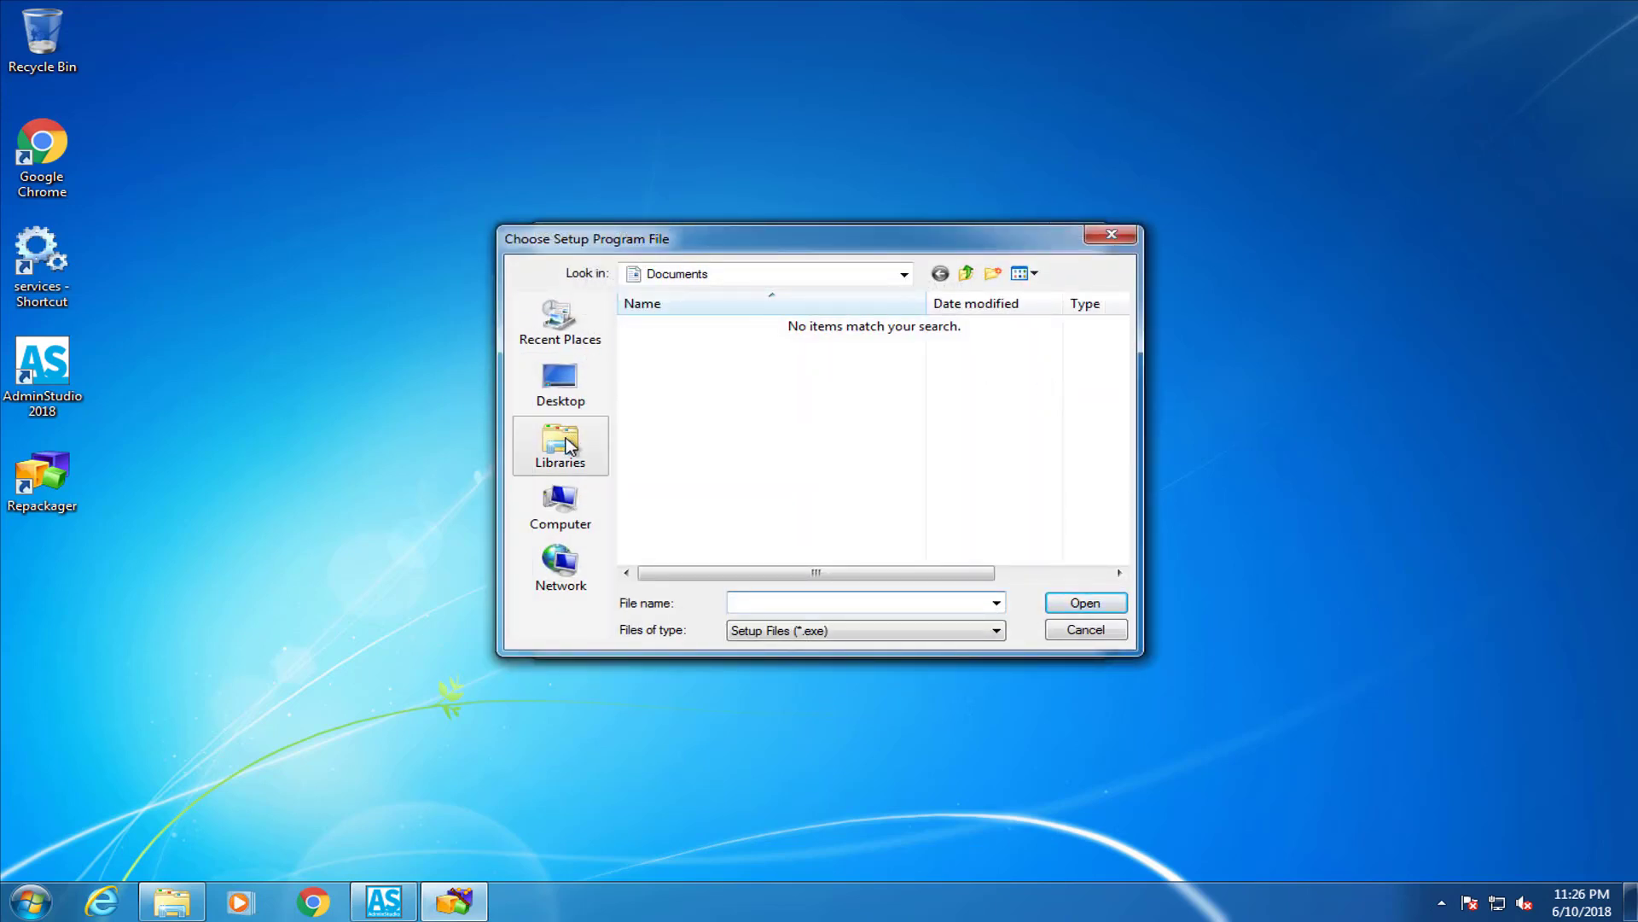
click(902, 276)
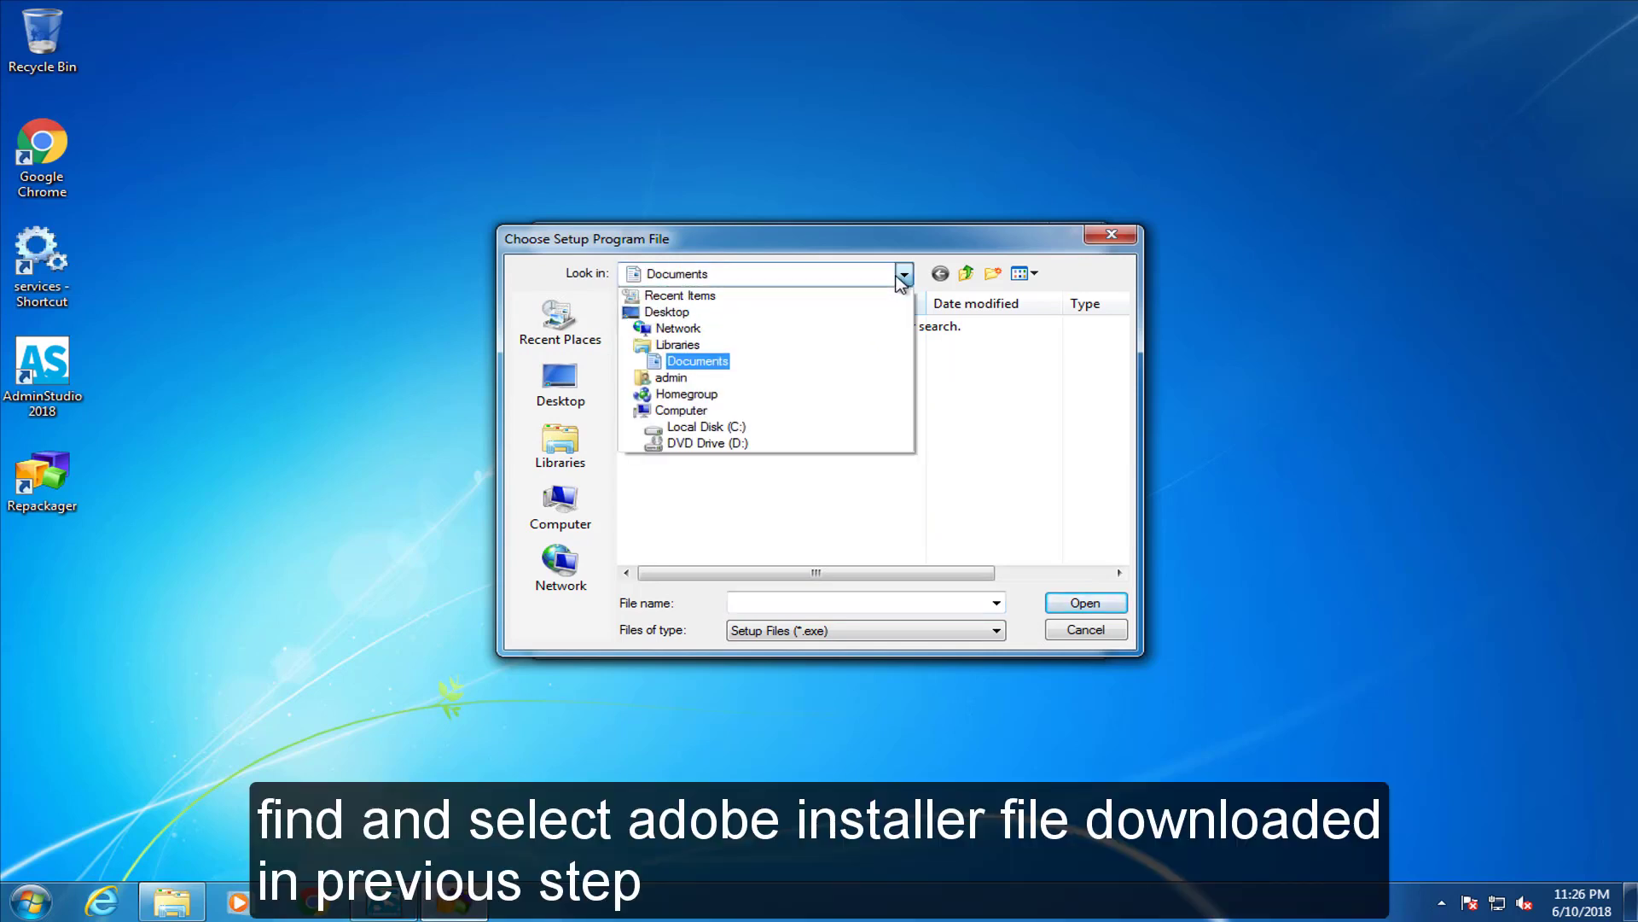
click(854, 383)
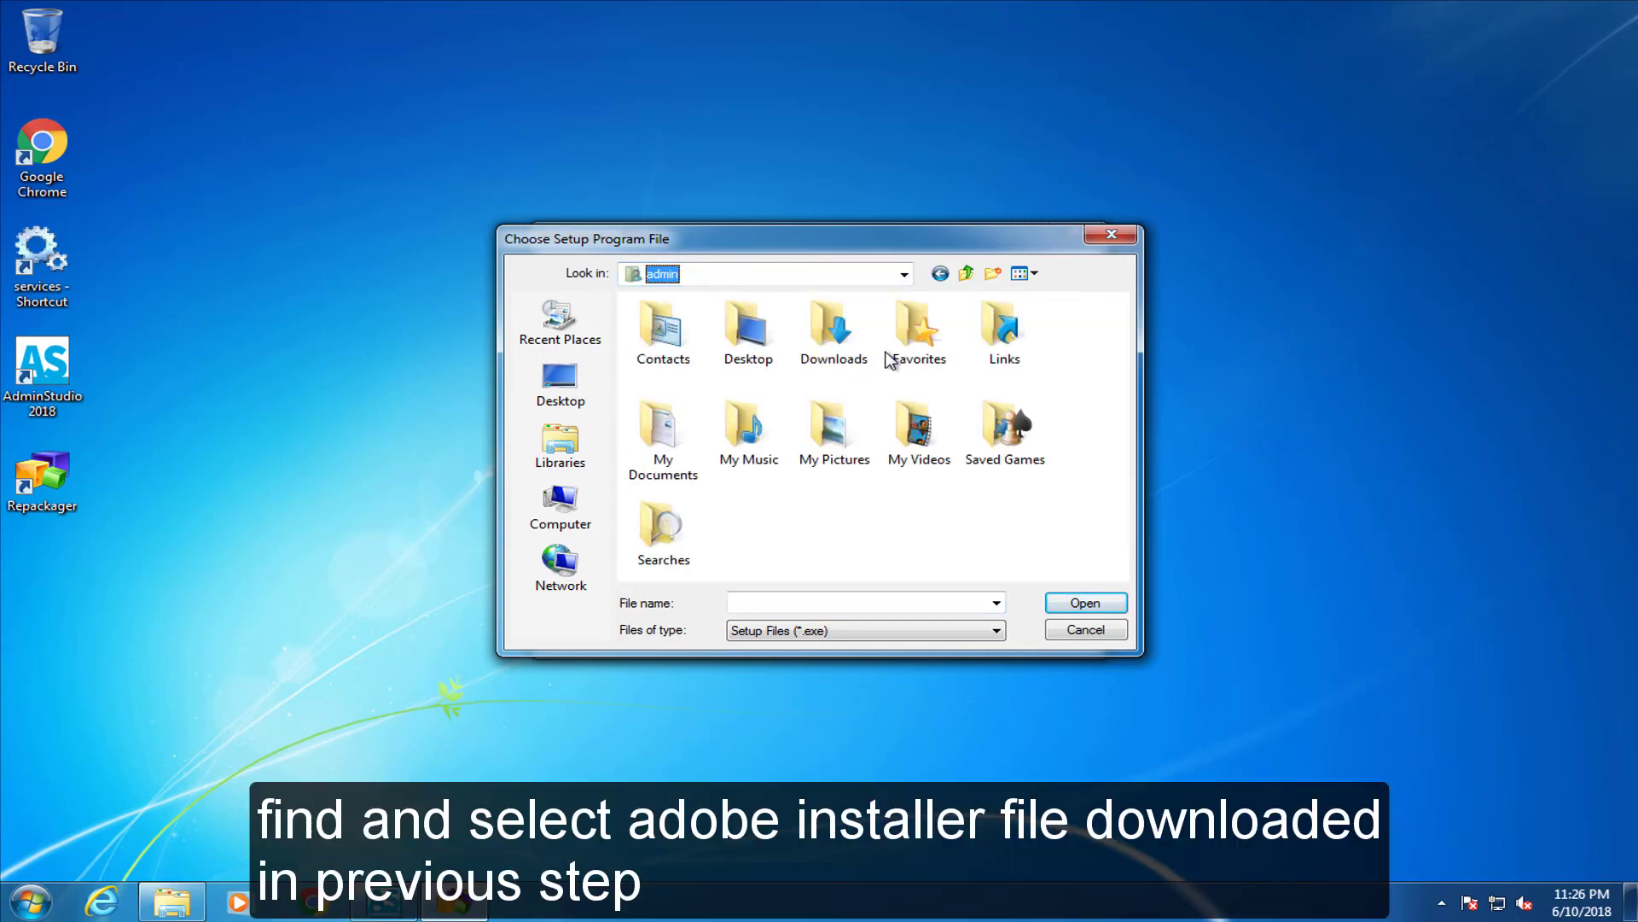
double_click(828, 339)
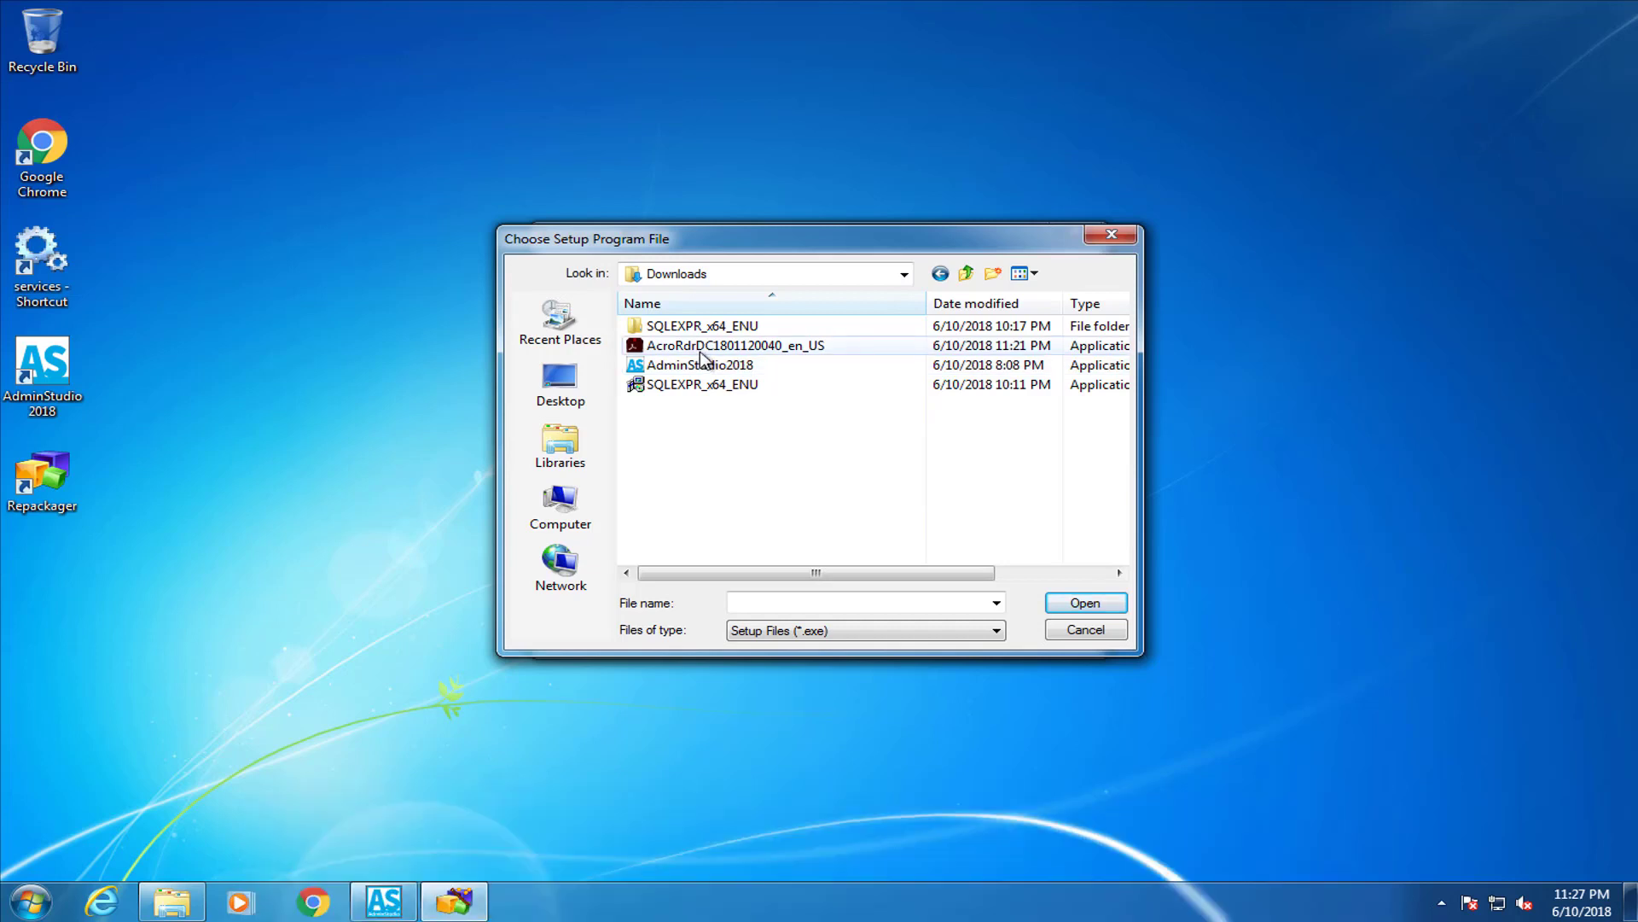
click(698, 349)
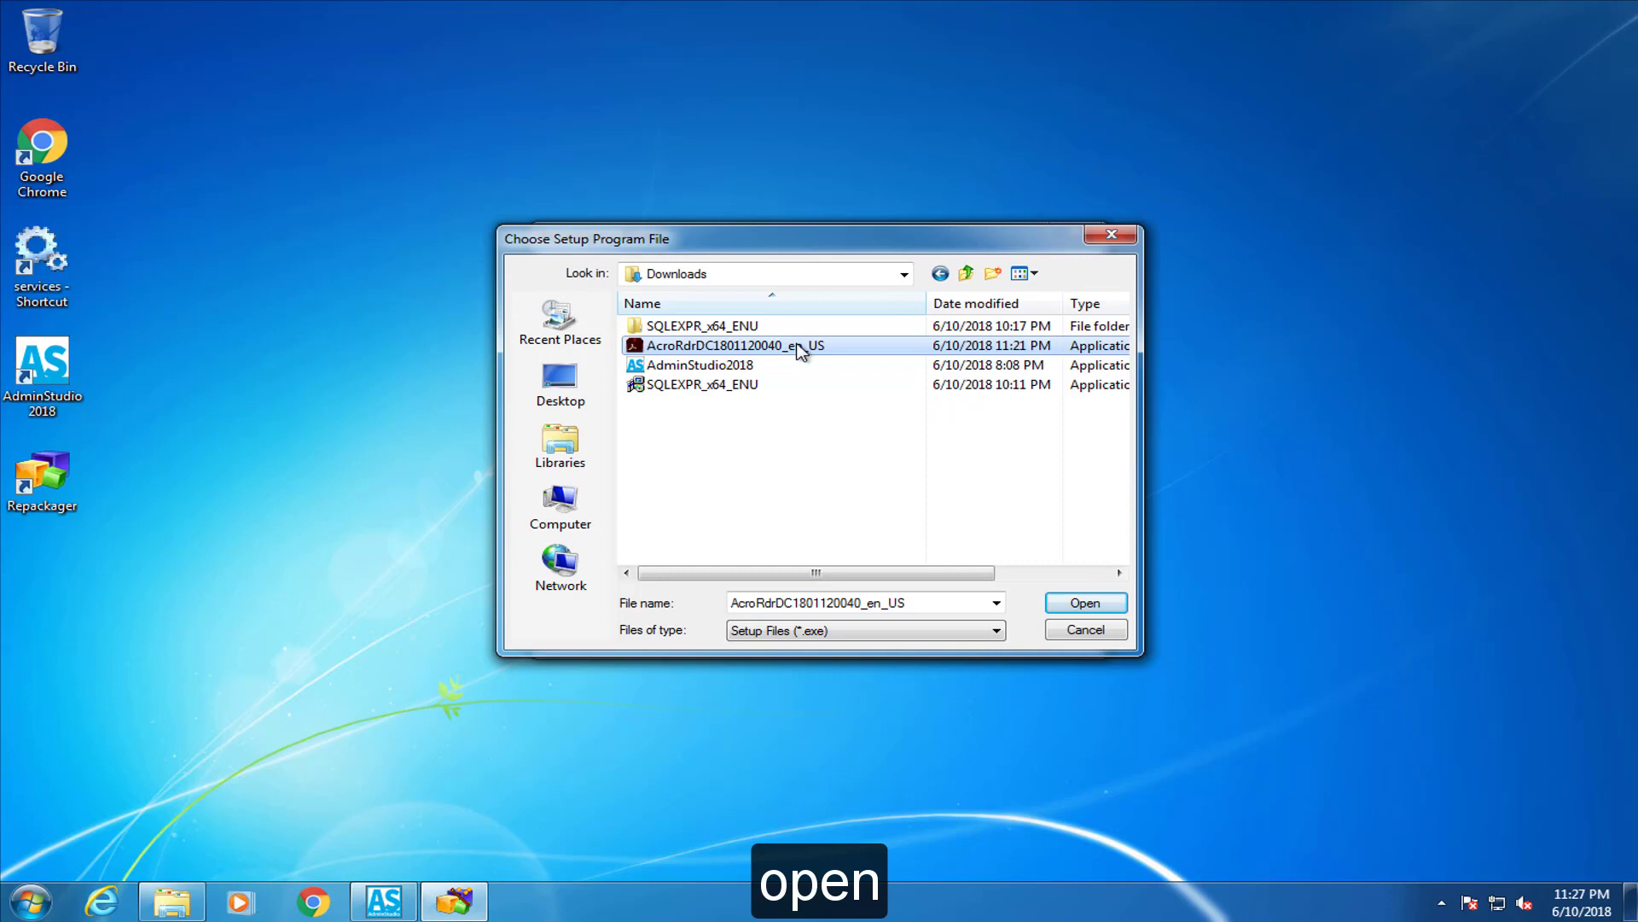
click(1110, 602)
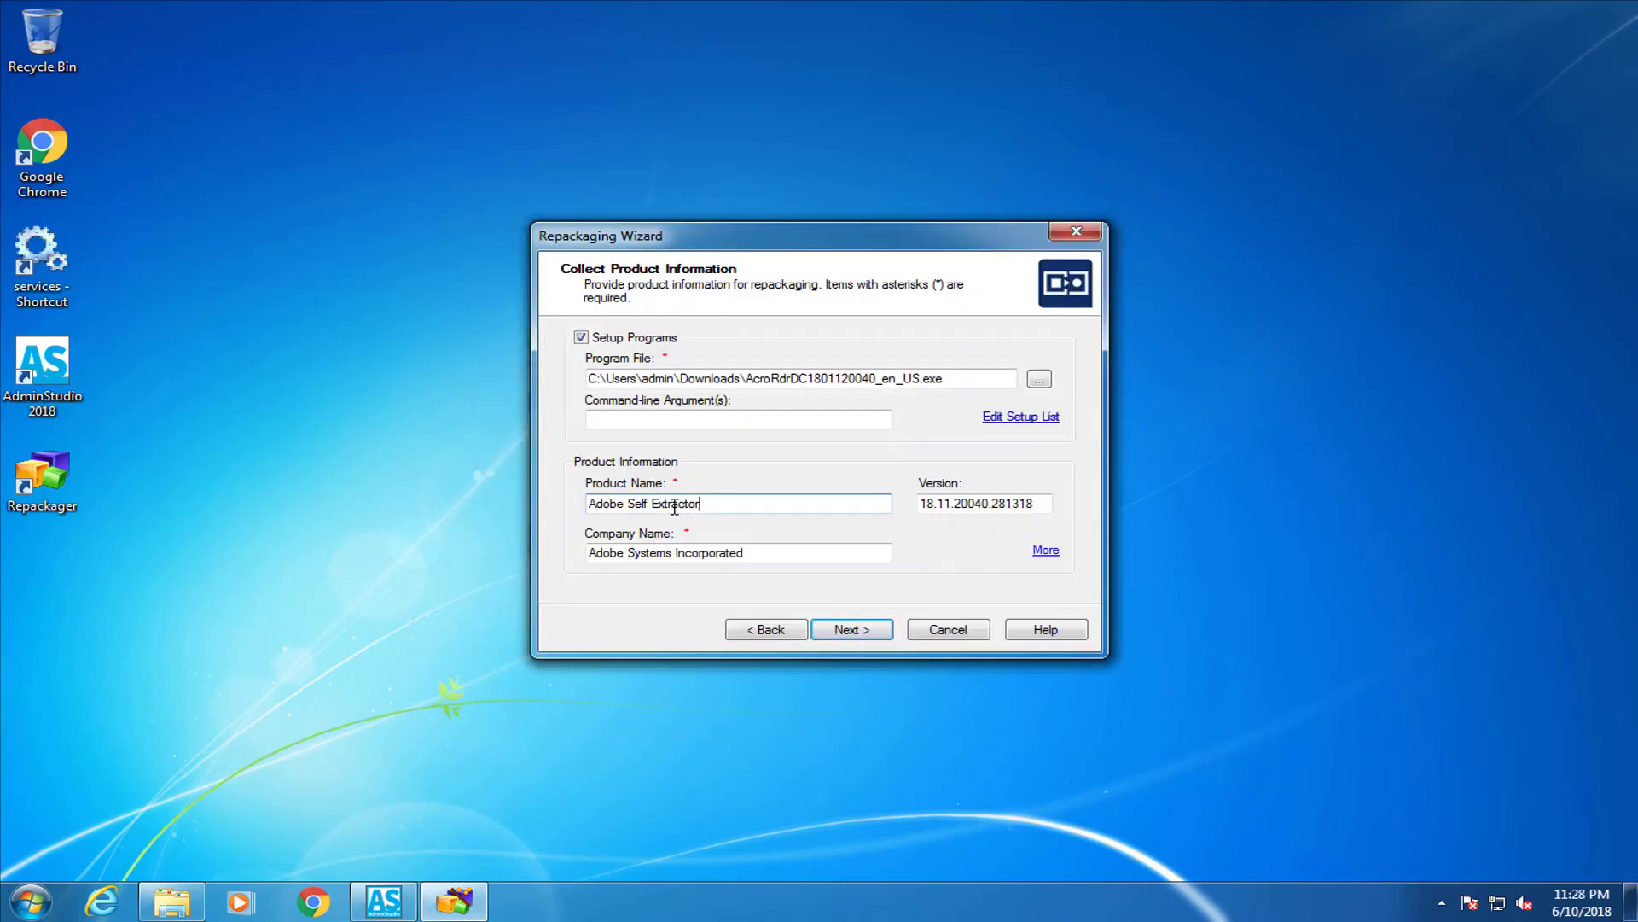
Name the product 'Adobe Reader DC' with version 18.11 and continue
drag(702, 505, 629, 504)
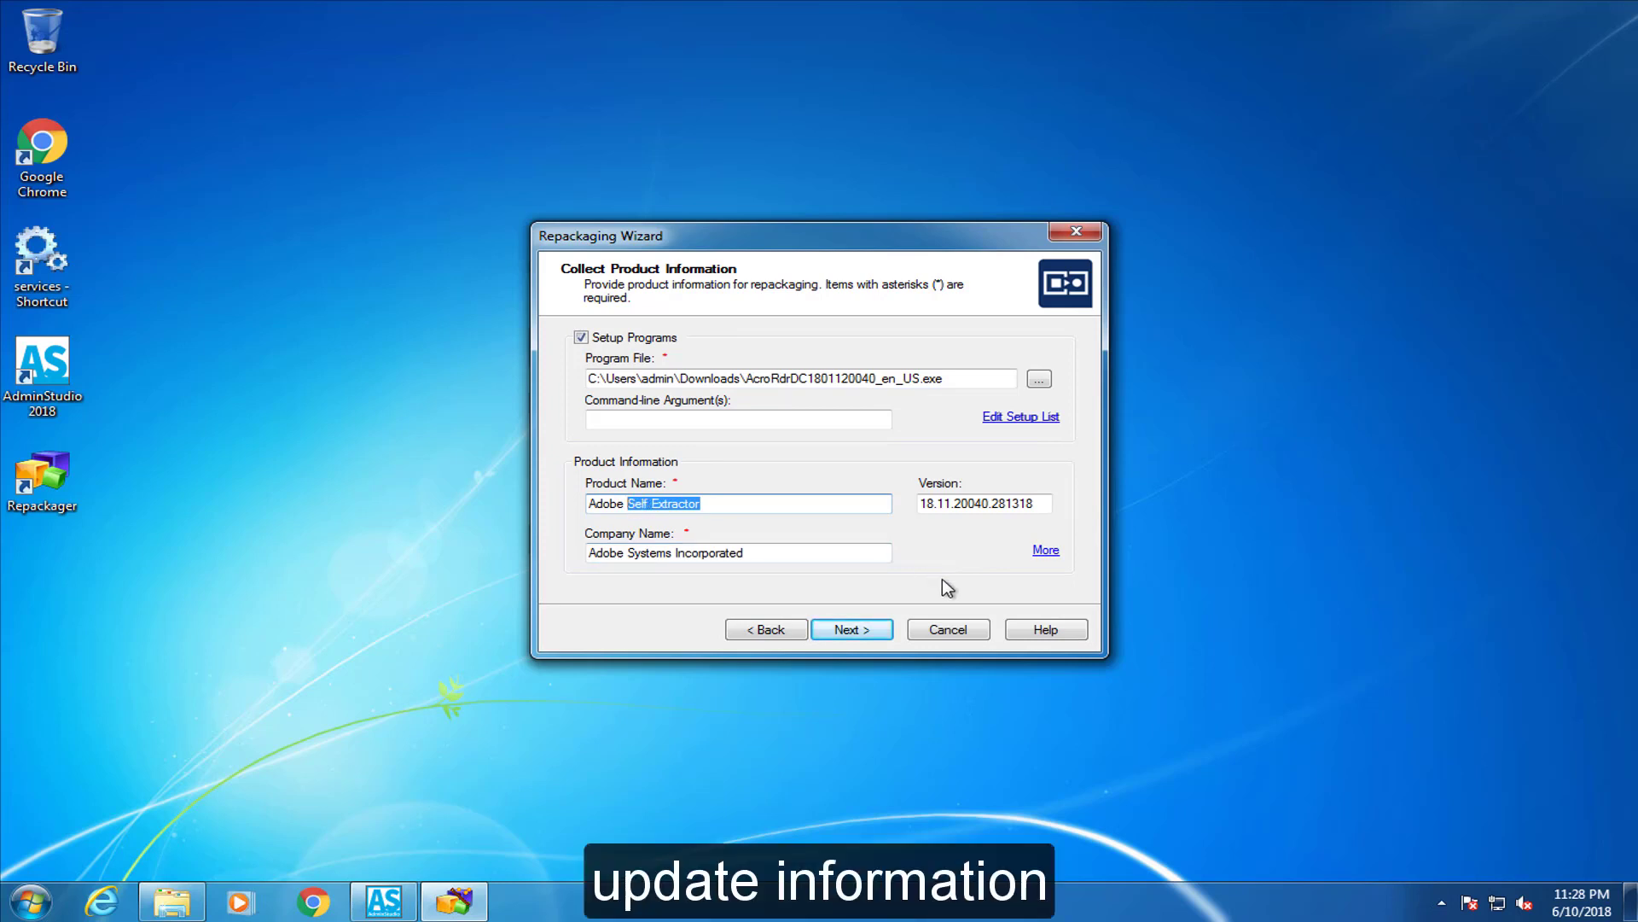
text(Reader DC)
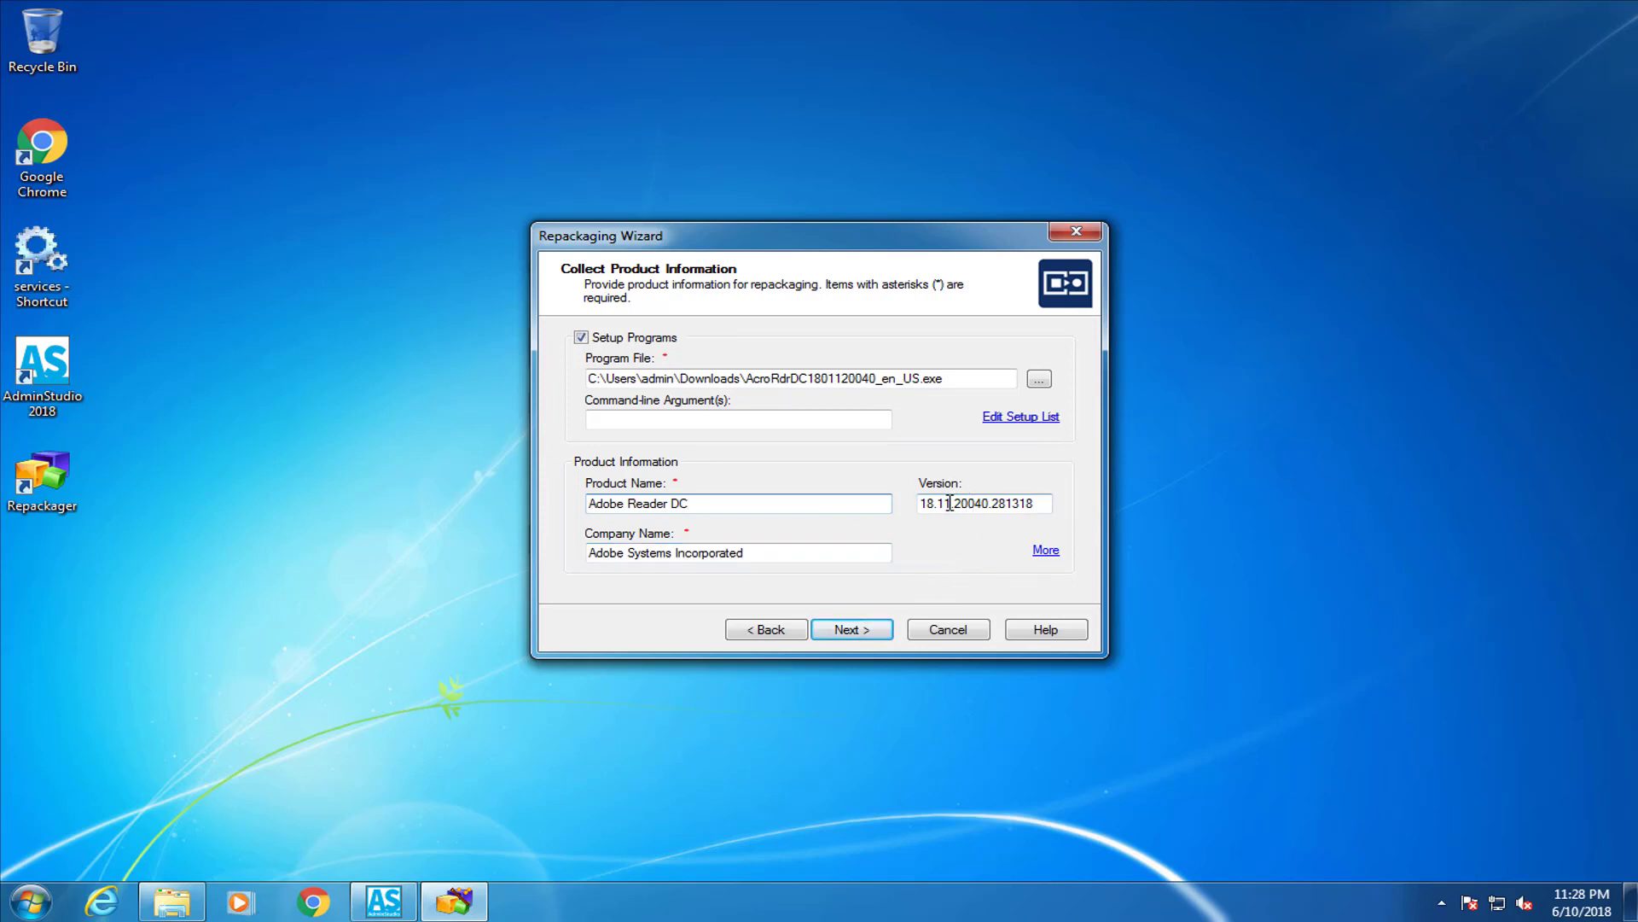
drag(949, 504, 1048, 505)
key(BackSpace)
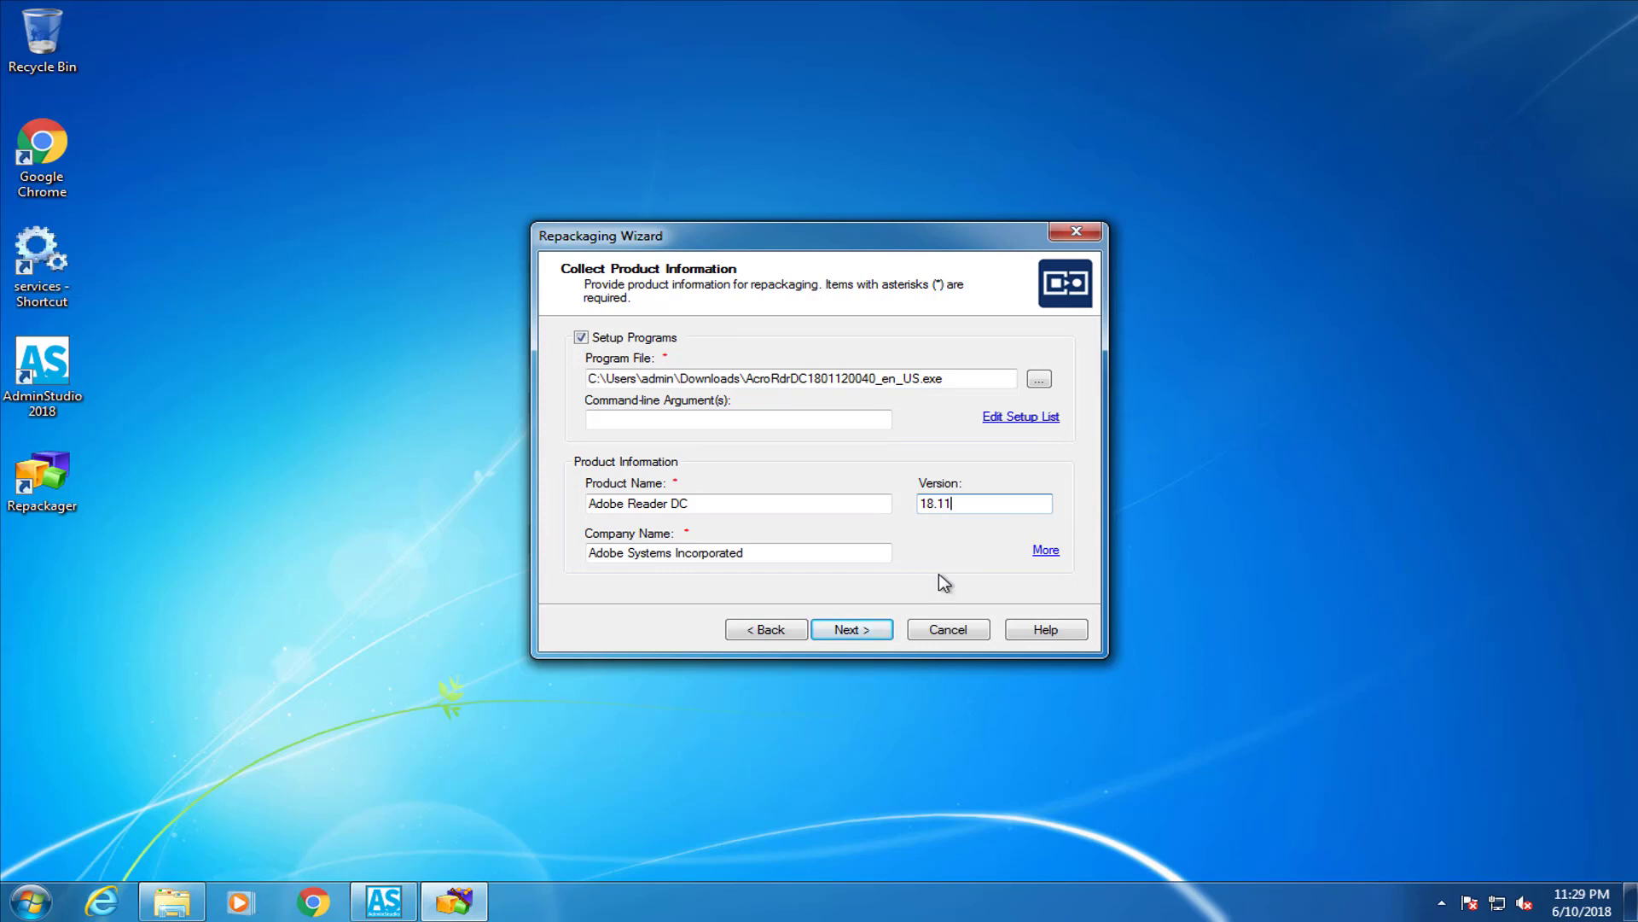
click(879, 633)
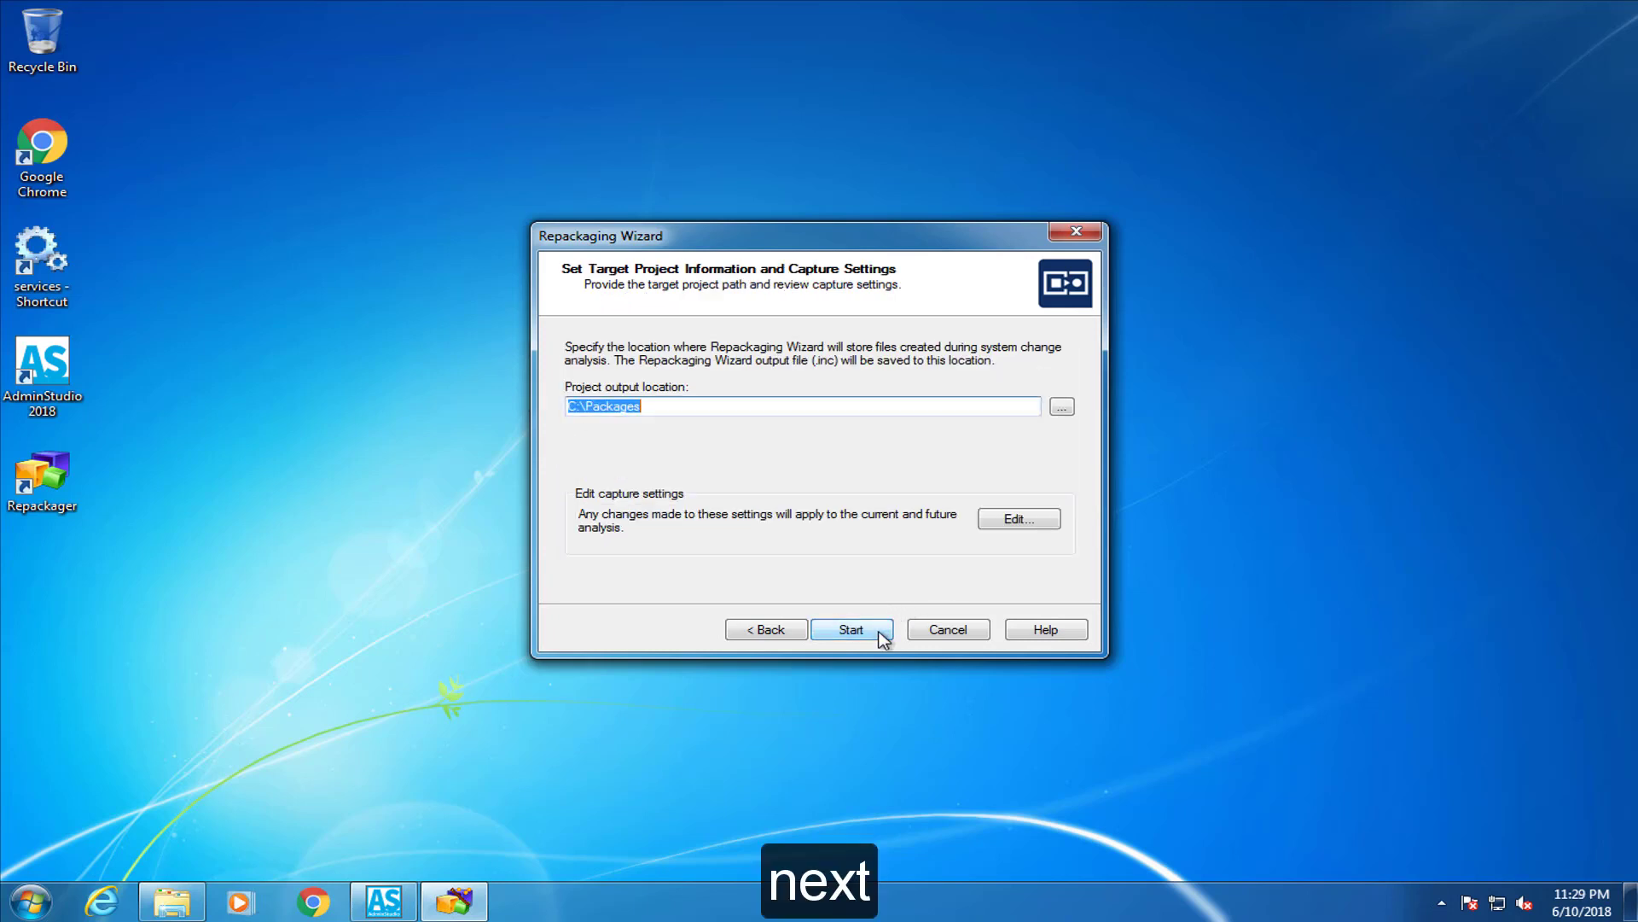
Make a new 'Adobe Reader DC' folder under C:\Software Repository in Explorer, then minimize Explorer
click(168, 904)
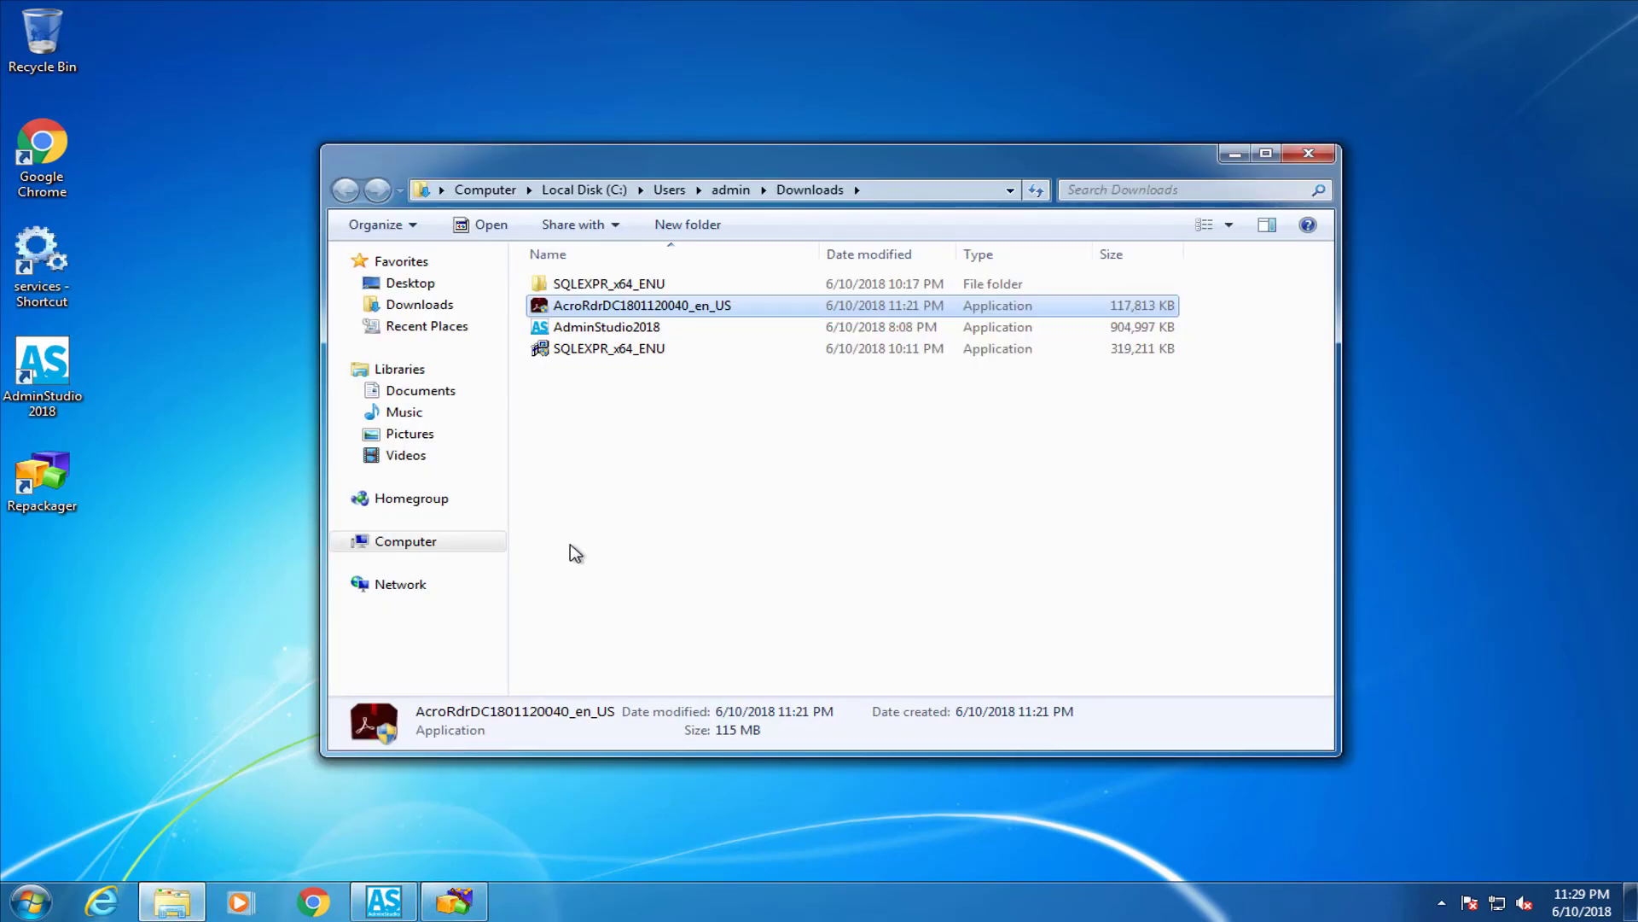
click(589, 191)
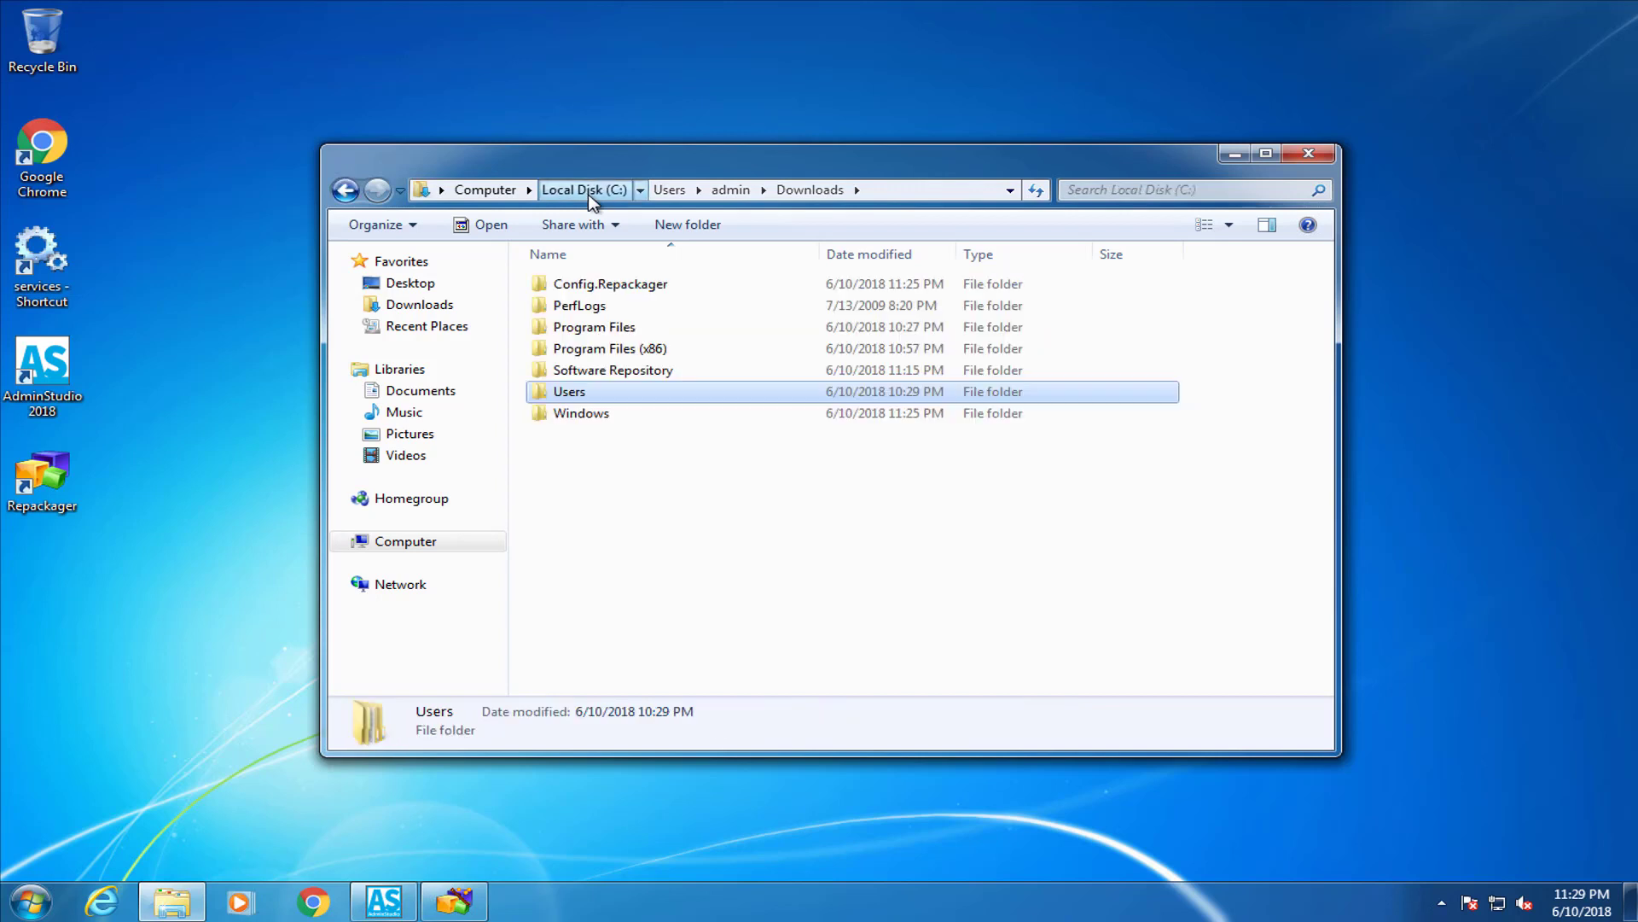
double_click(612, 372)
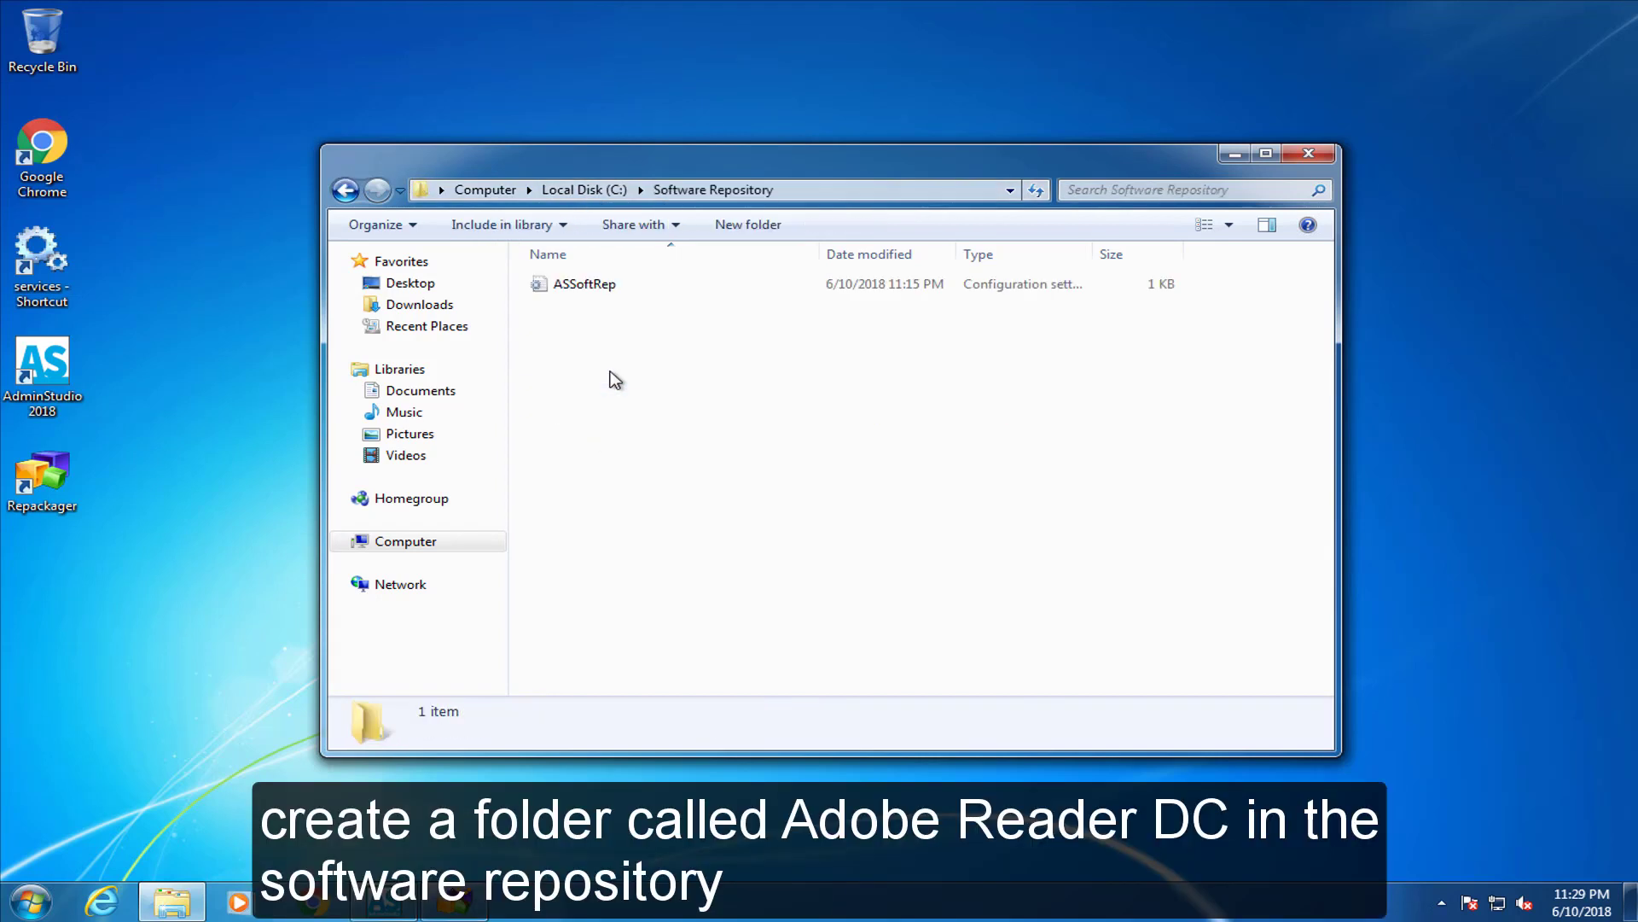
click(766, 226)
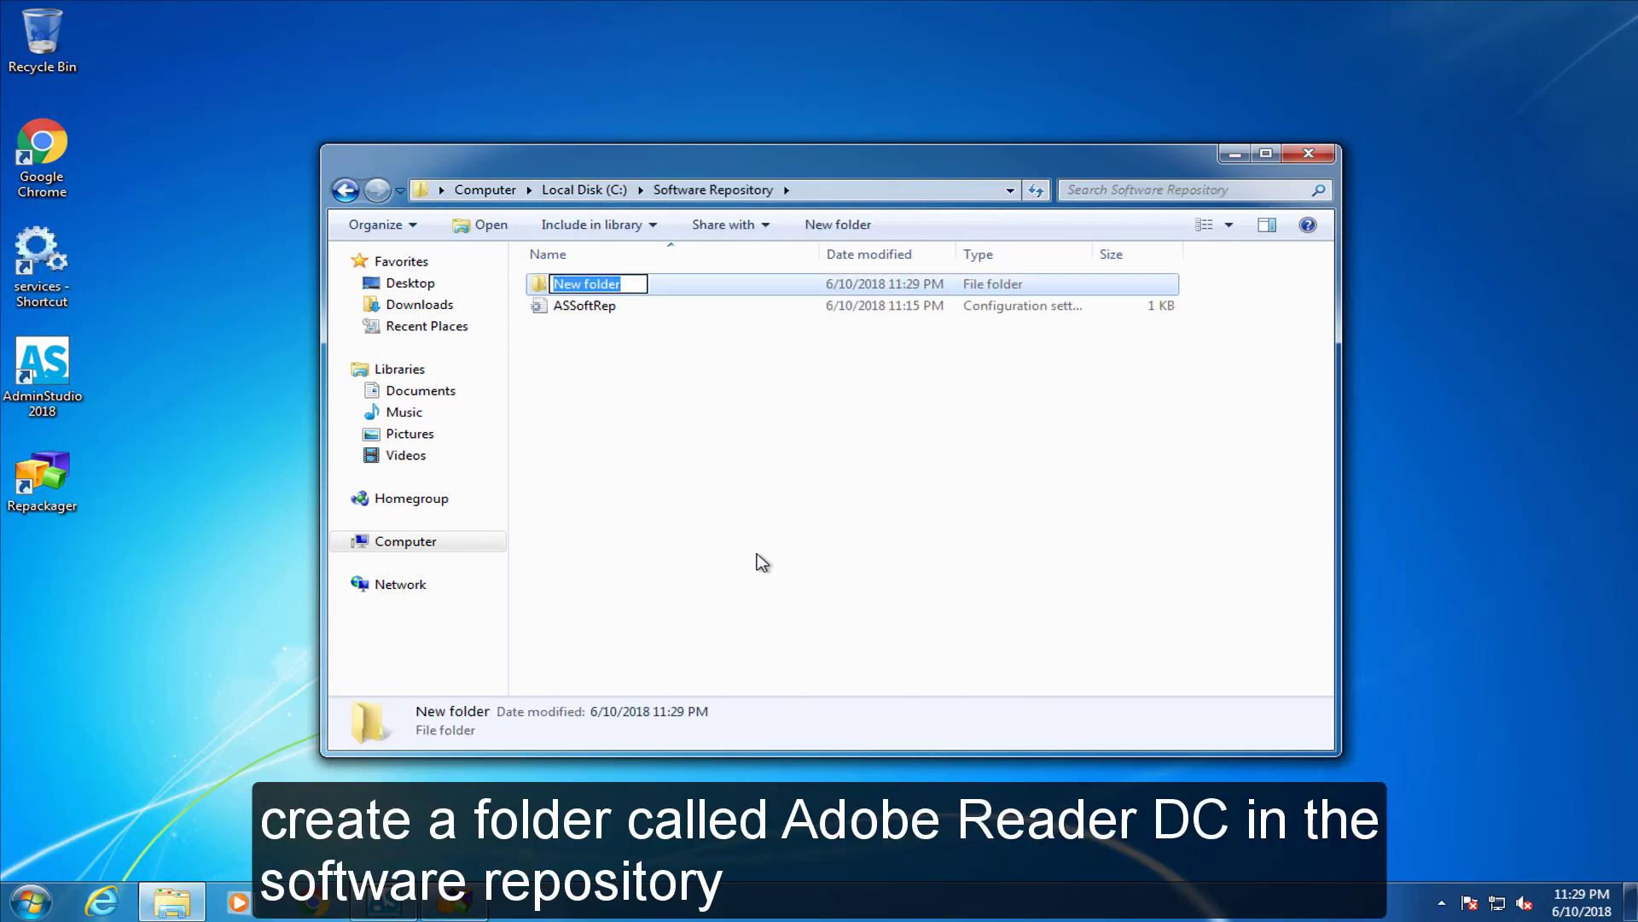
text(Adobe Reader DC)
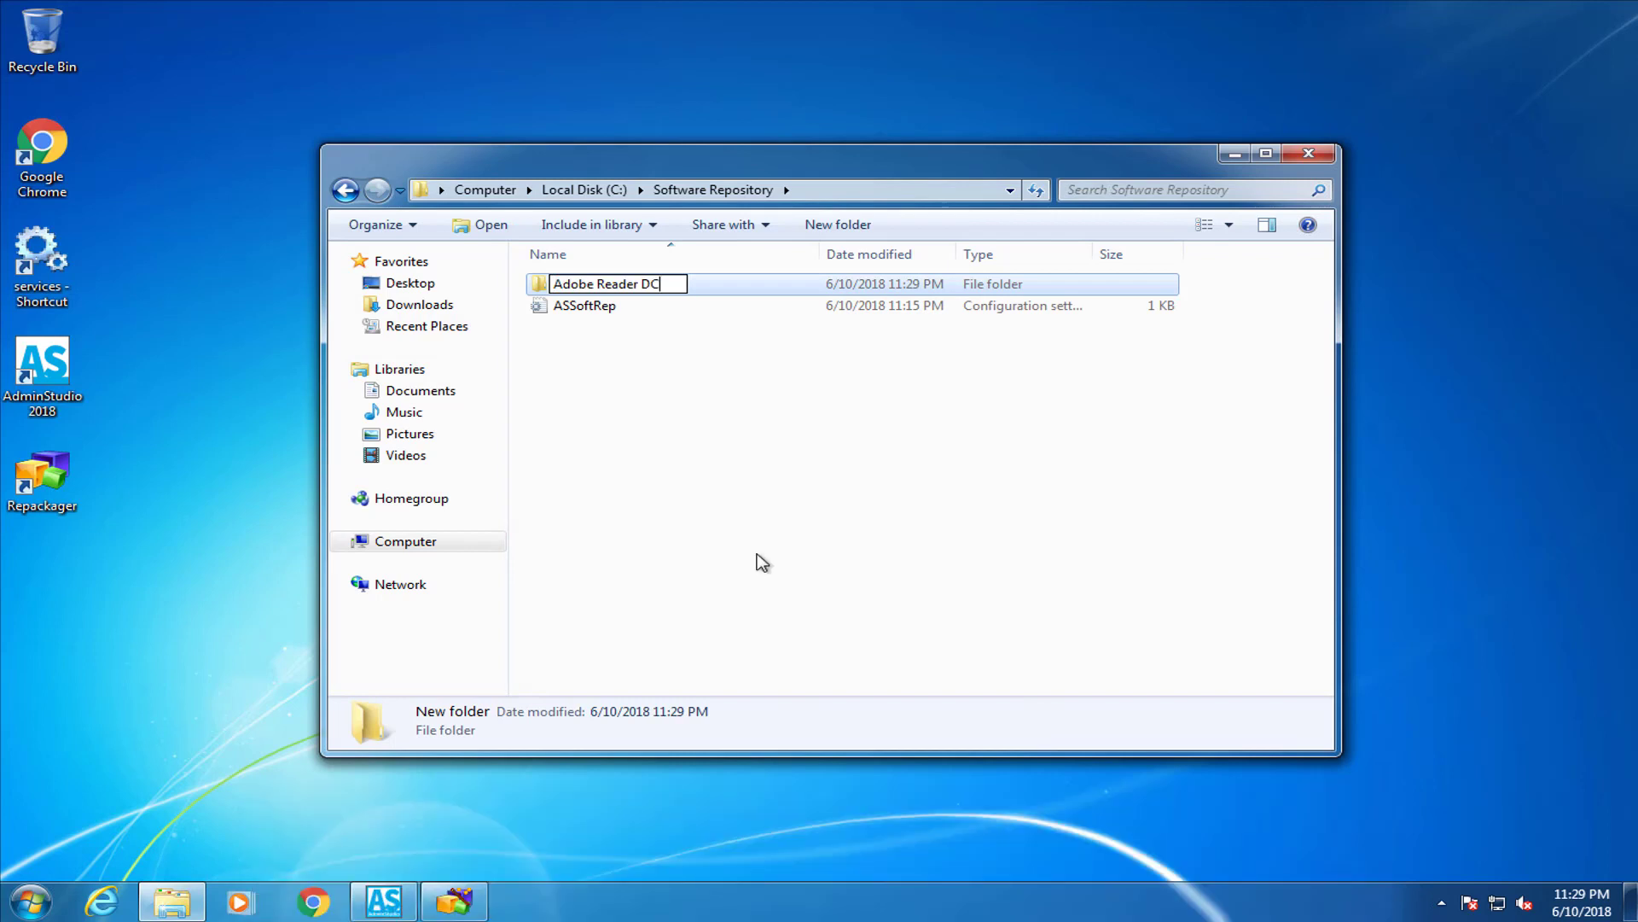
key(Return)
click(762, 562)
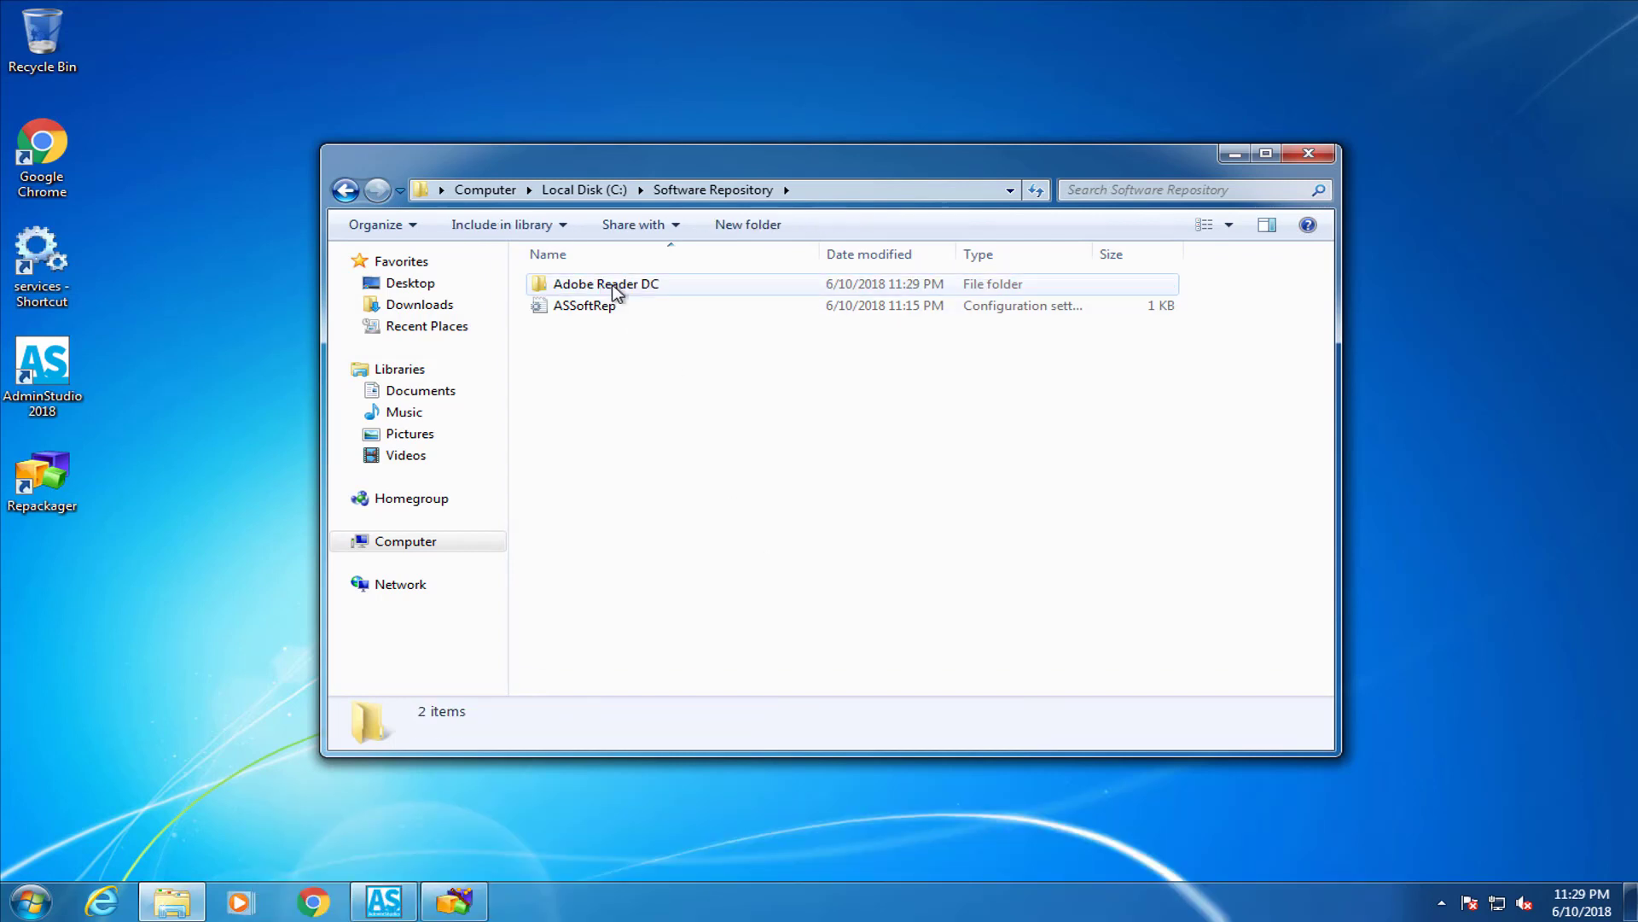
click(1235, 154)
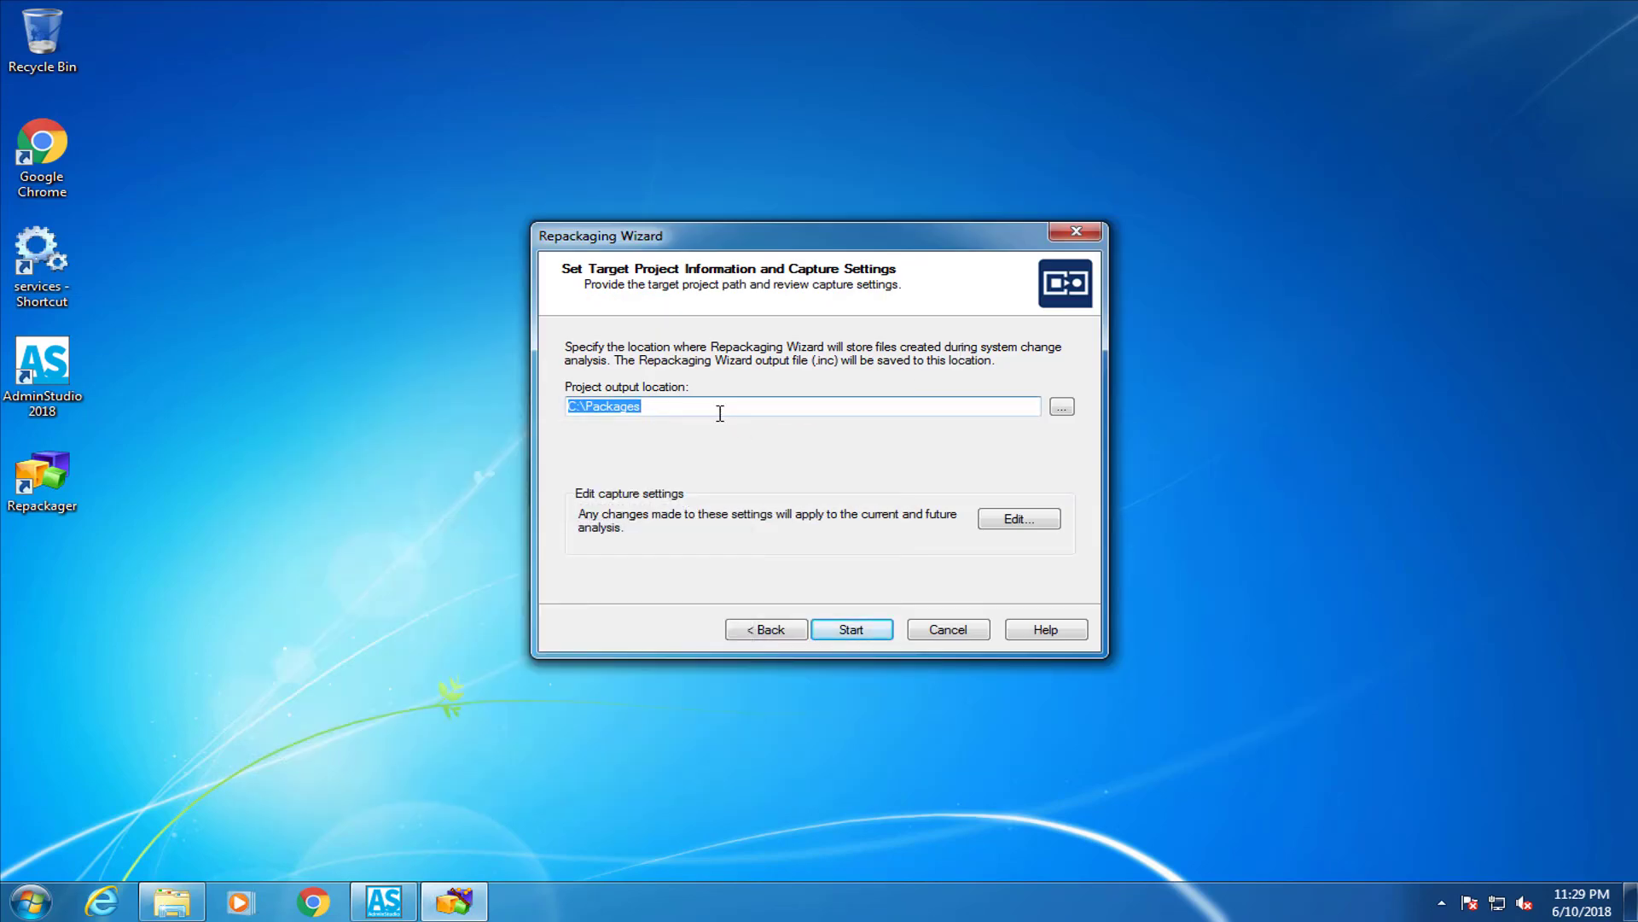
Choose C:\Software Repository\Adobe Reader DC as the project folder, start capture, and confirm overwriting the old project
click(1064, 407)
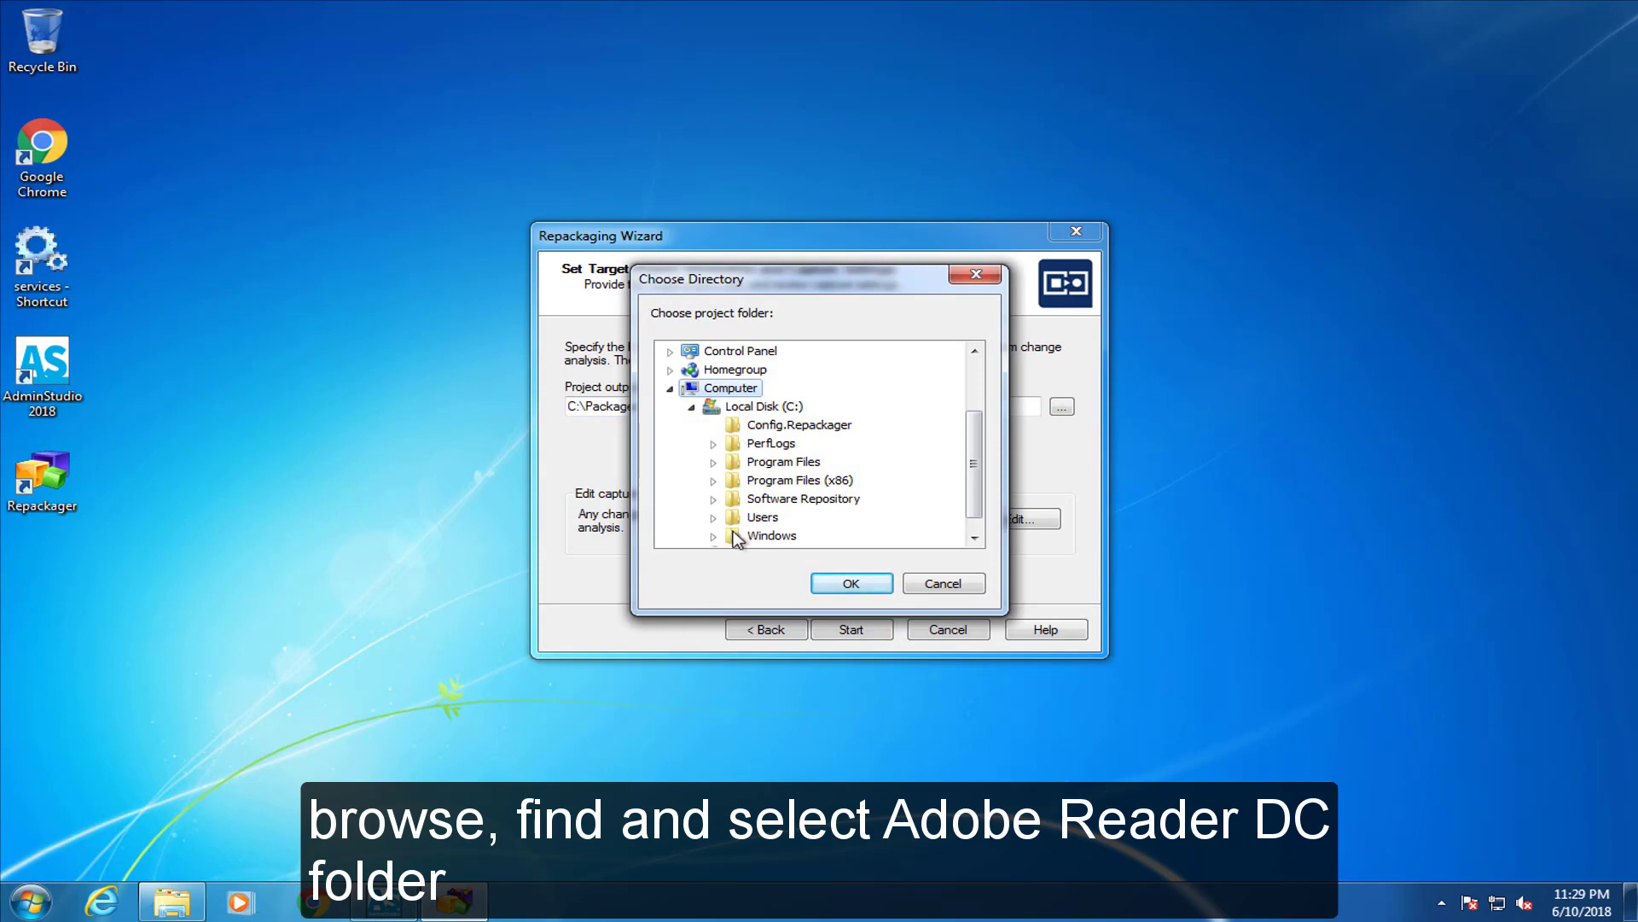
scroll(969, 485, down, 1)
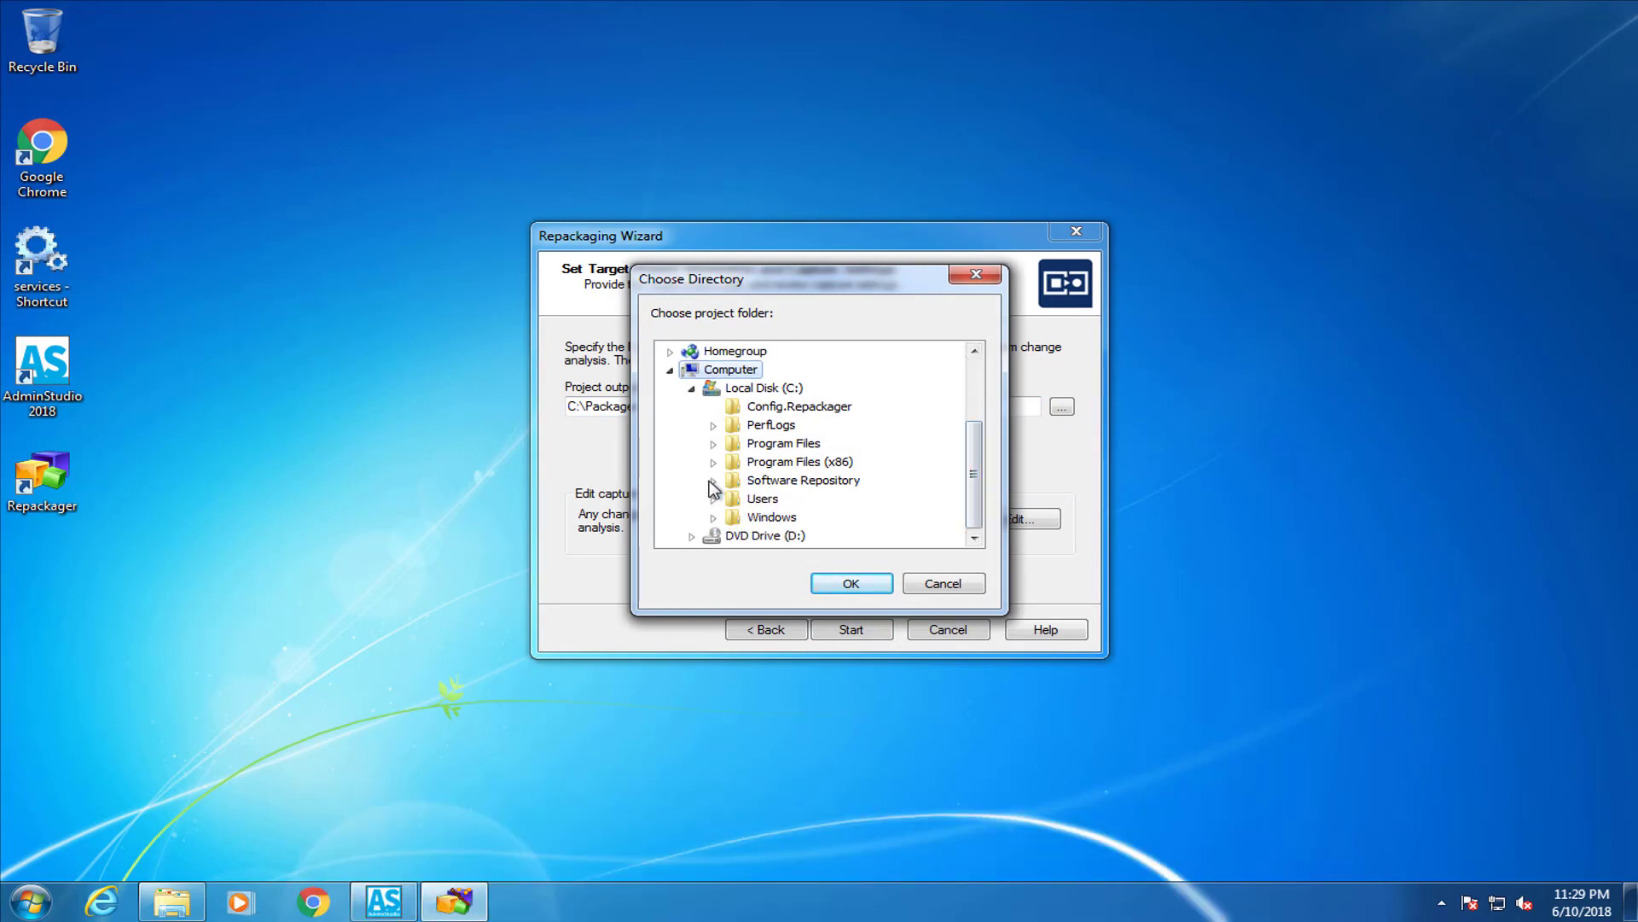
click(714, 481)
click(772, 500)
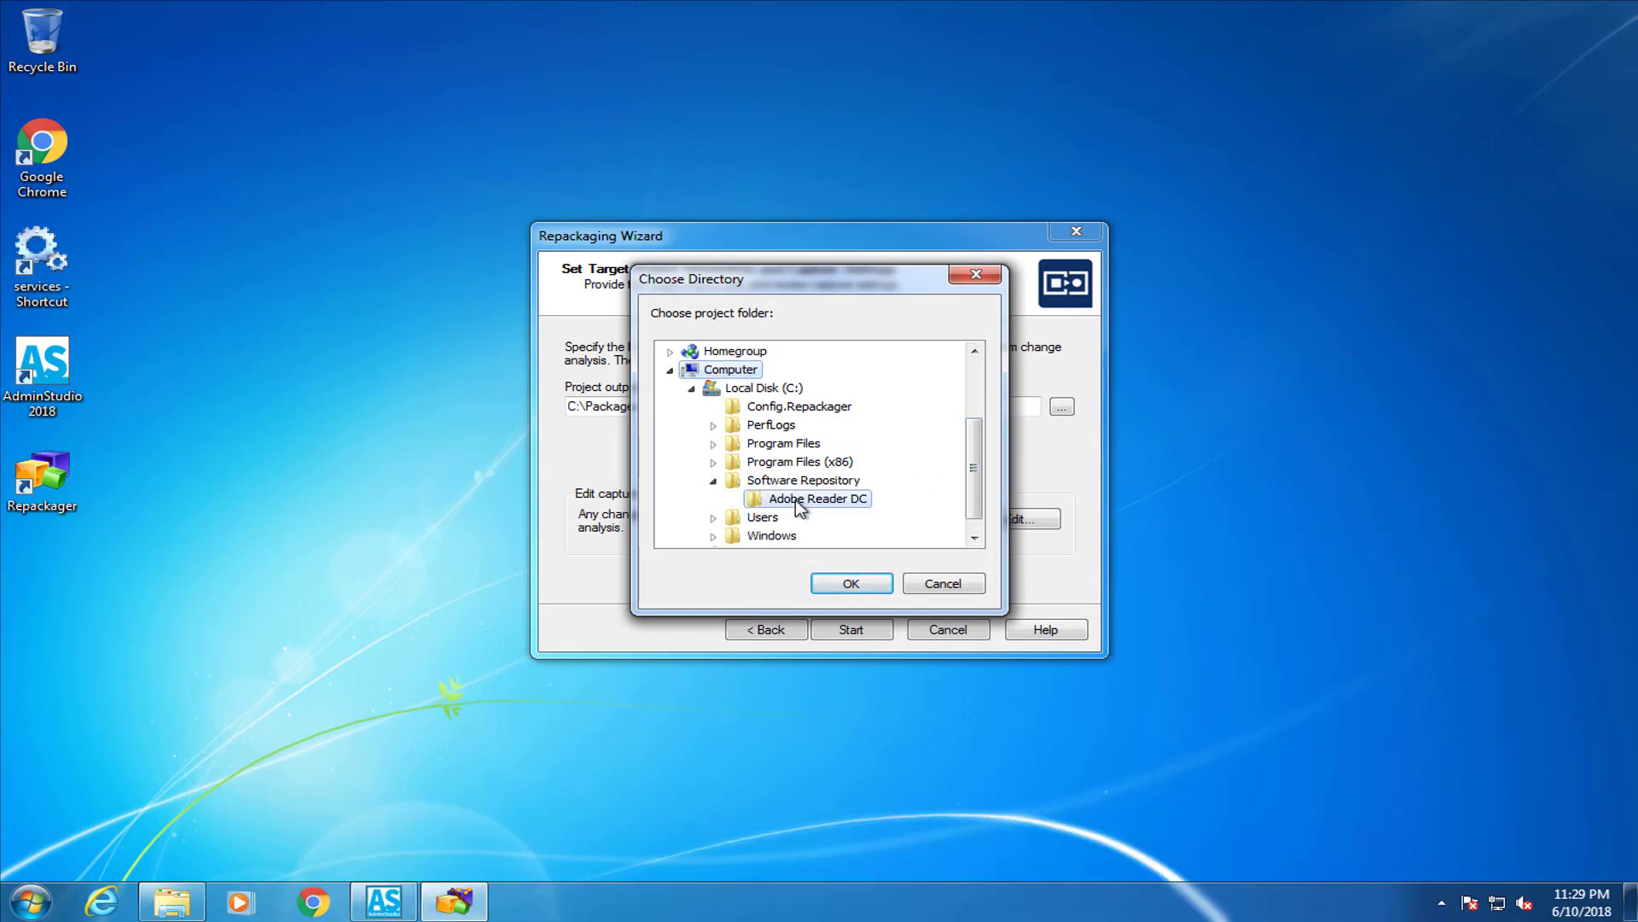
click(843, 586)
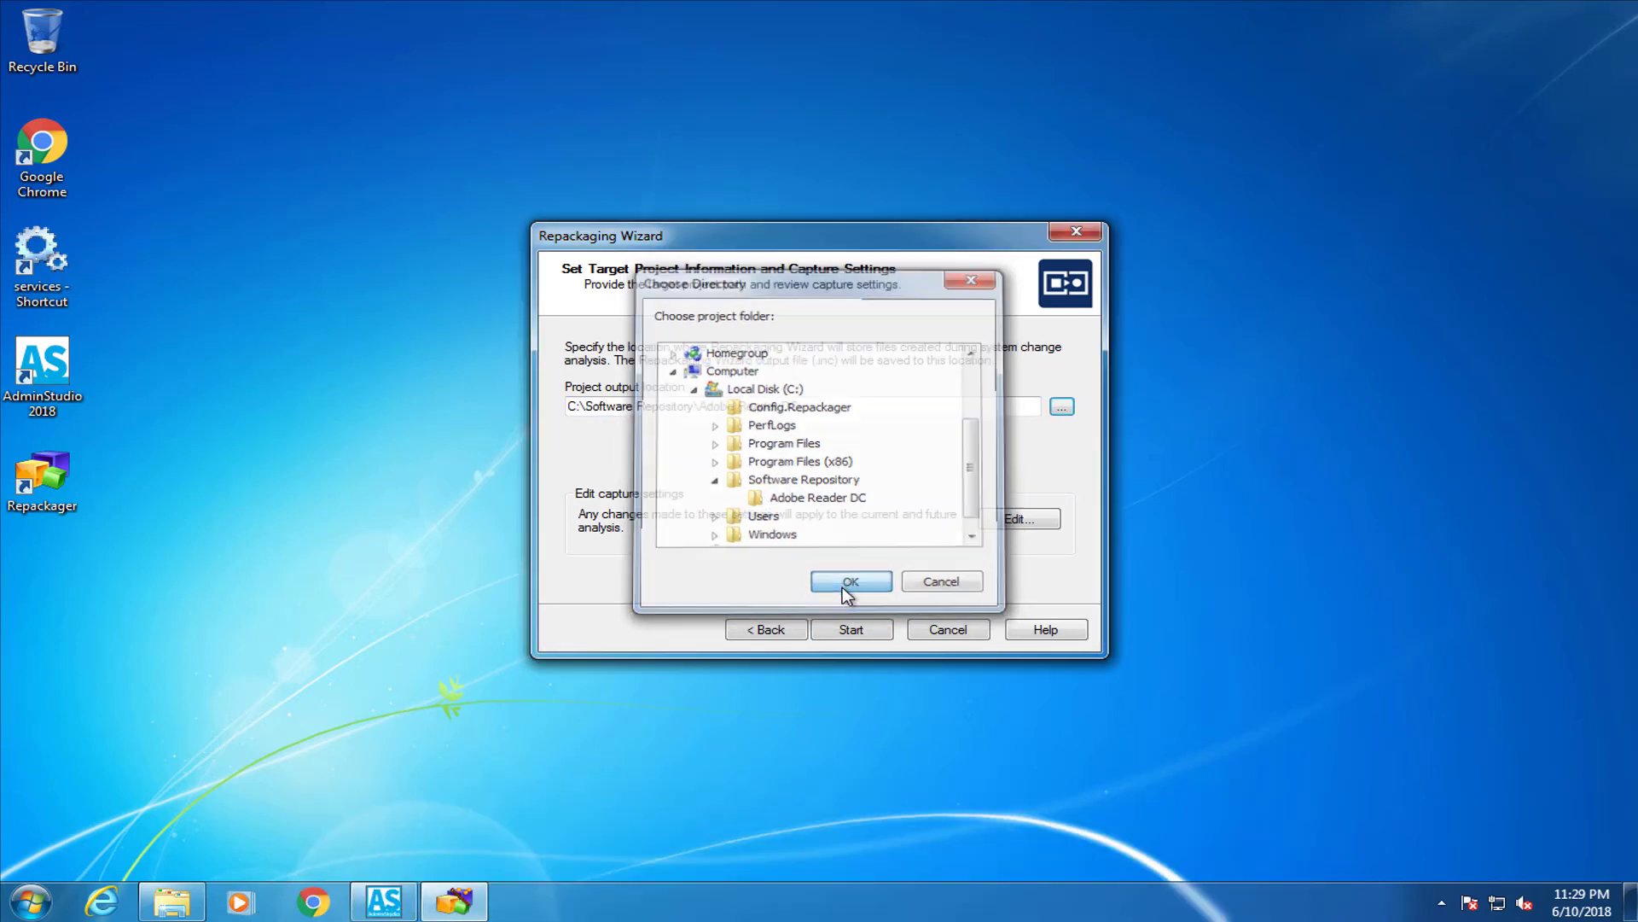
click(871, 634)
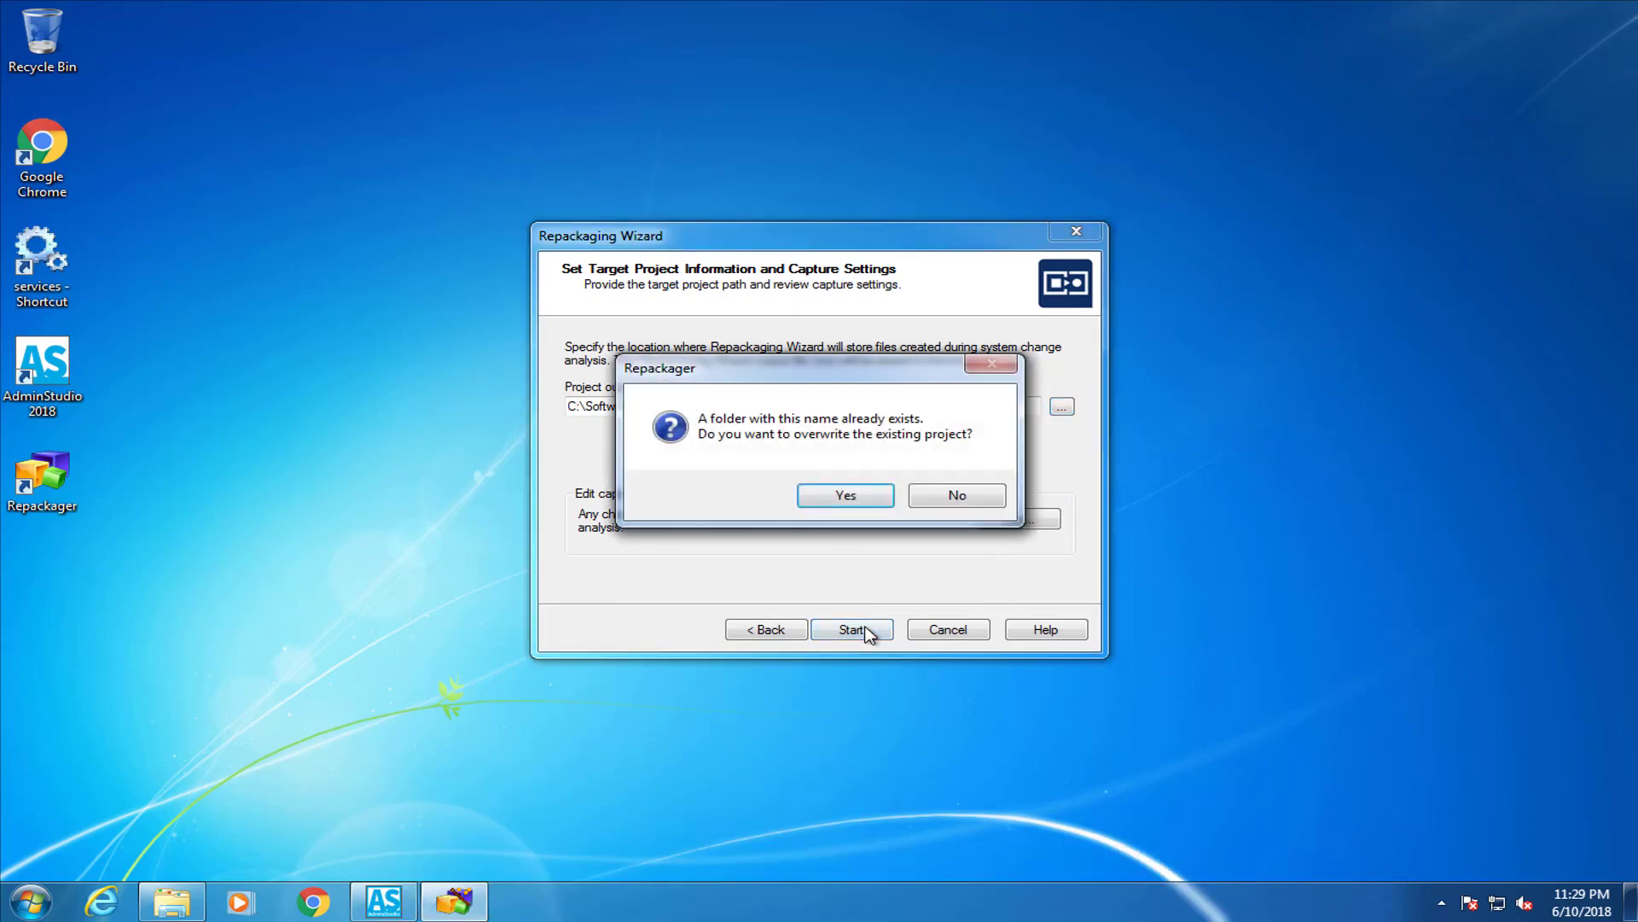
click(845, 499)
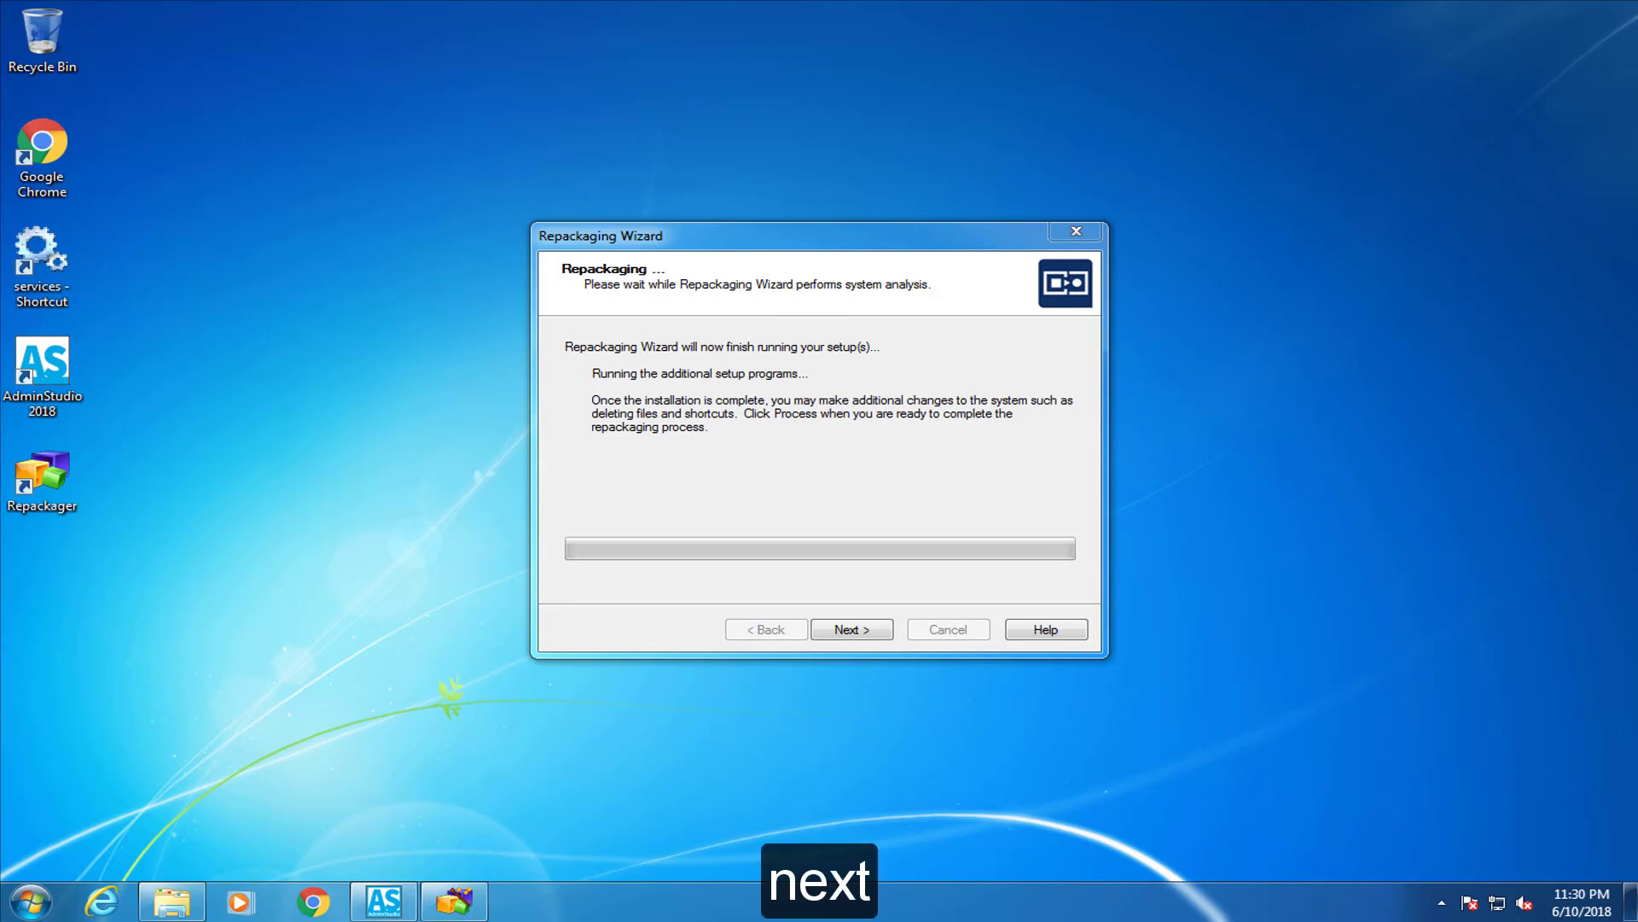
Let the capture launch the Acrobat Reader DC setup, install it, and finish the completed setup
click(874, 629)
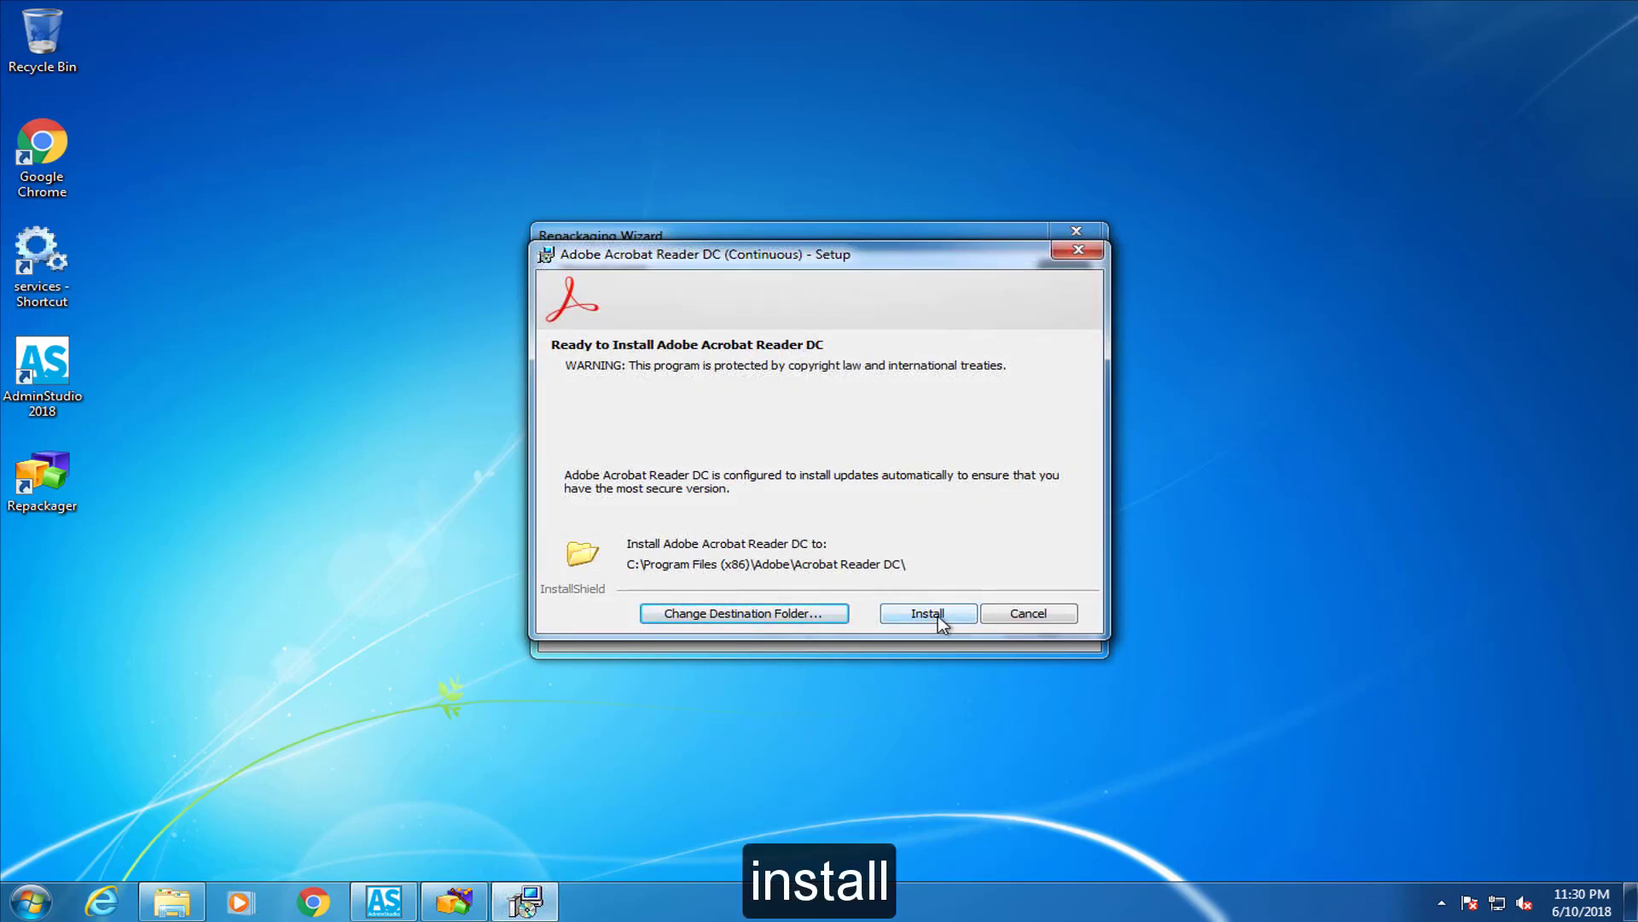
click(939, 616)
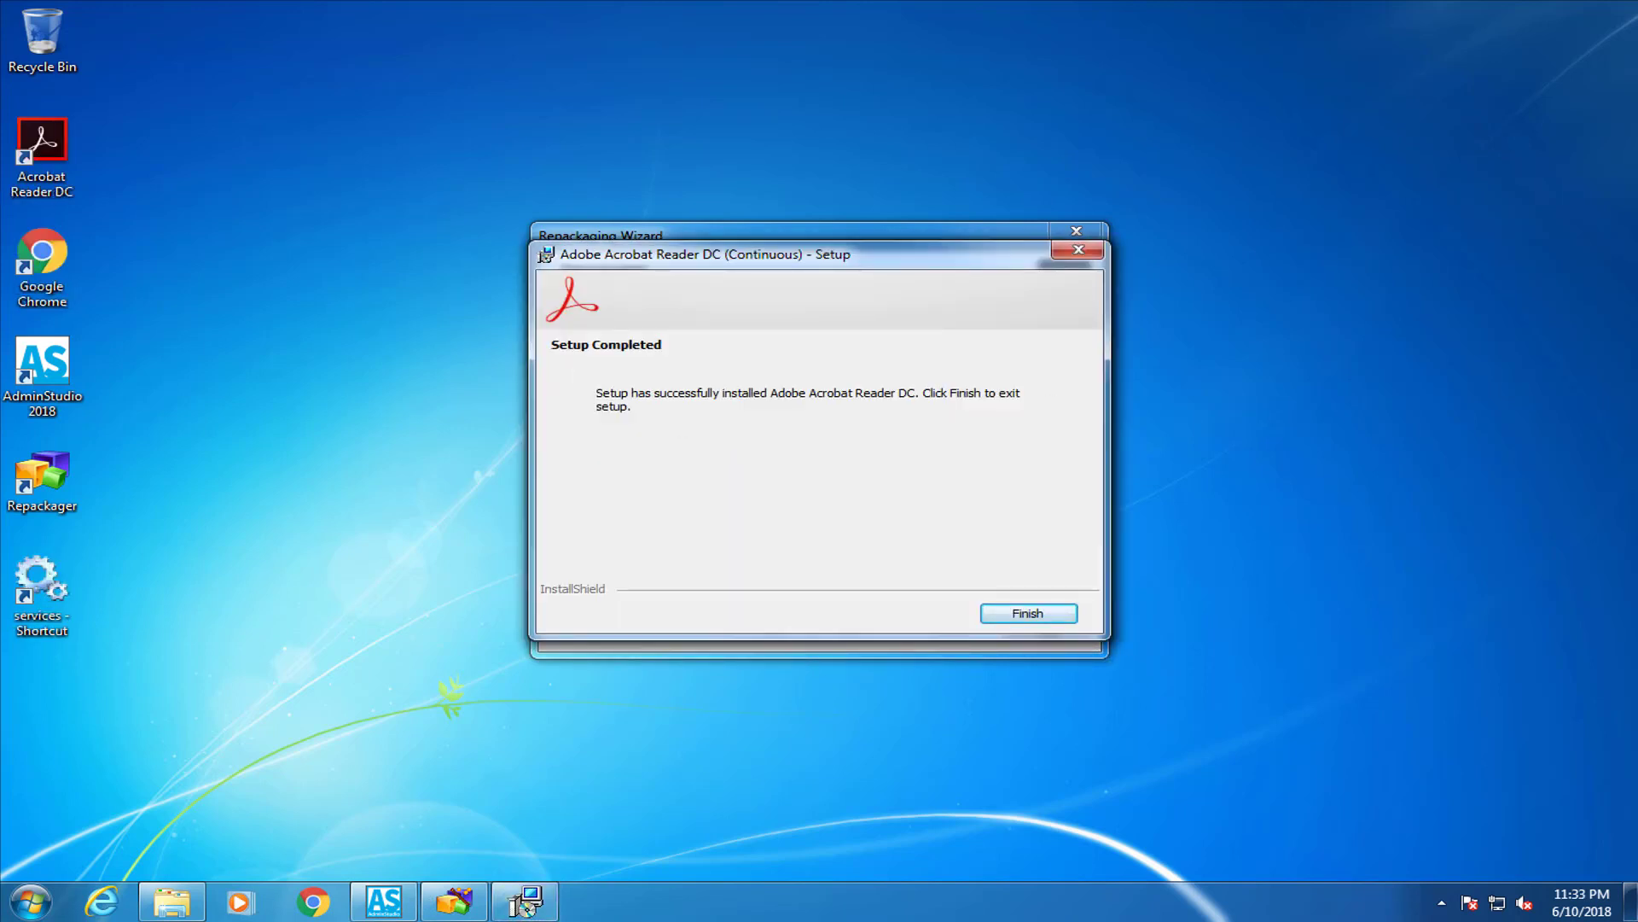
click(1029, 614)
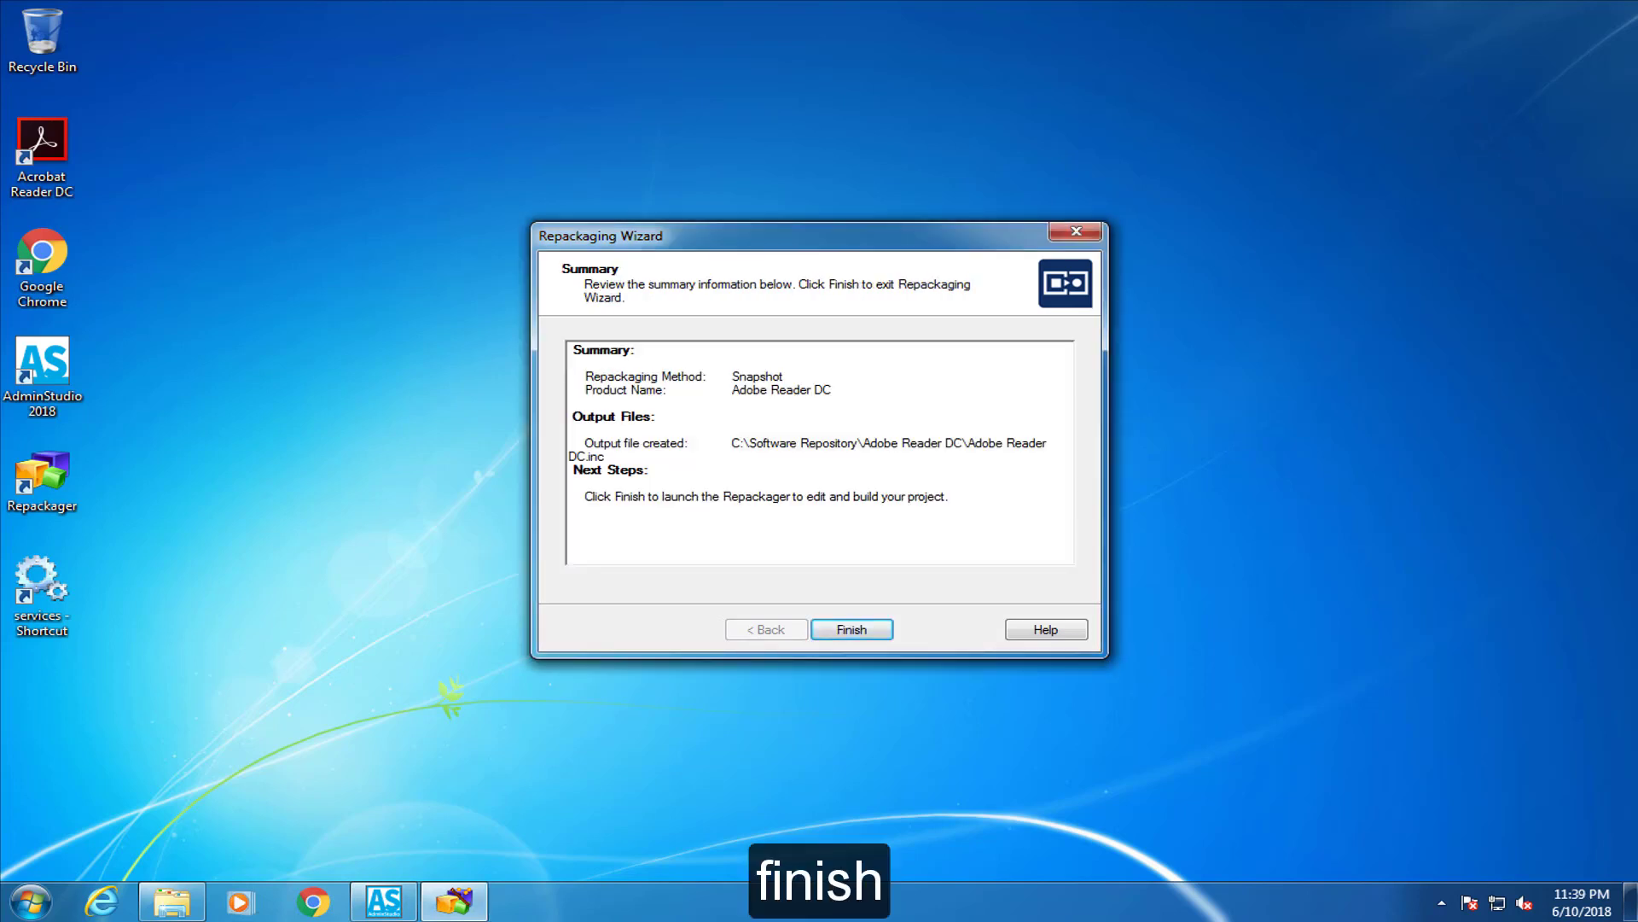
Finish the Repackaging Wizard and build the captured project with Build > Build
click(870, 632)
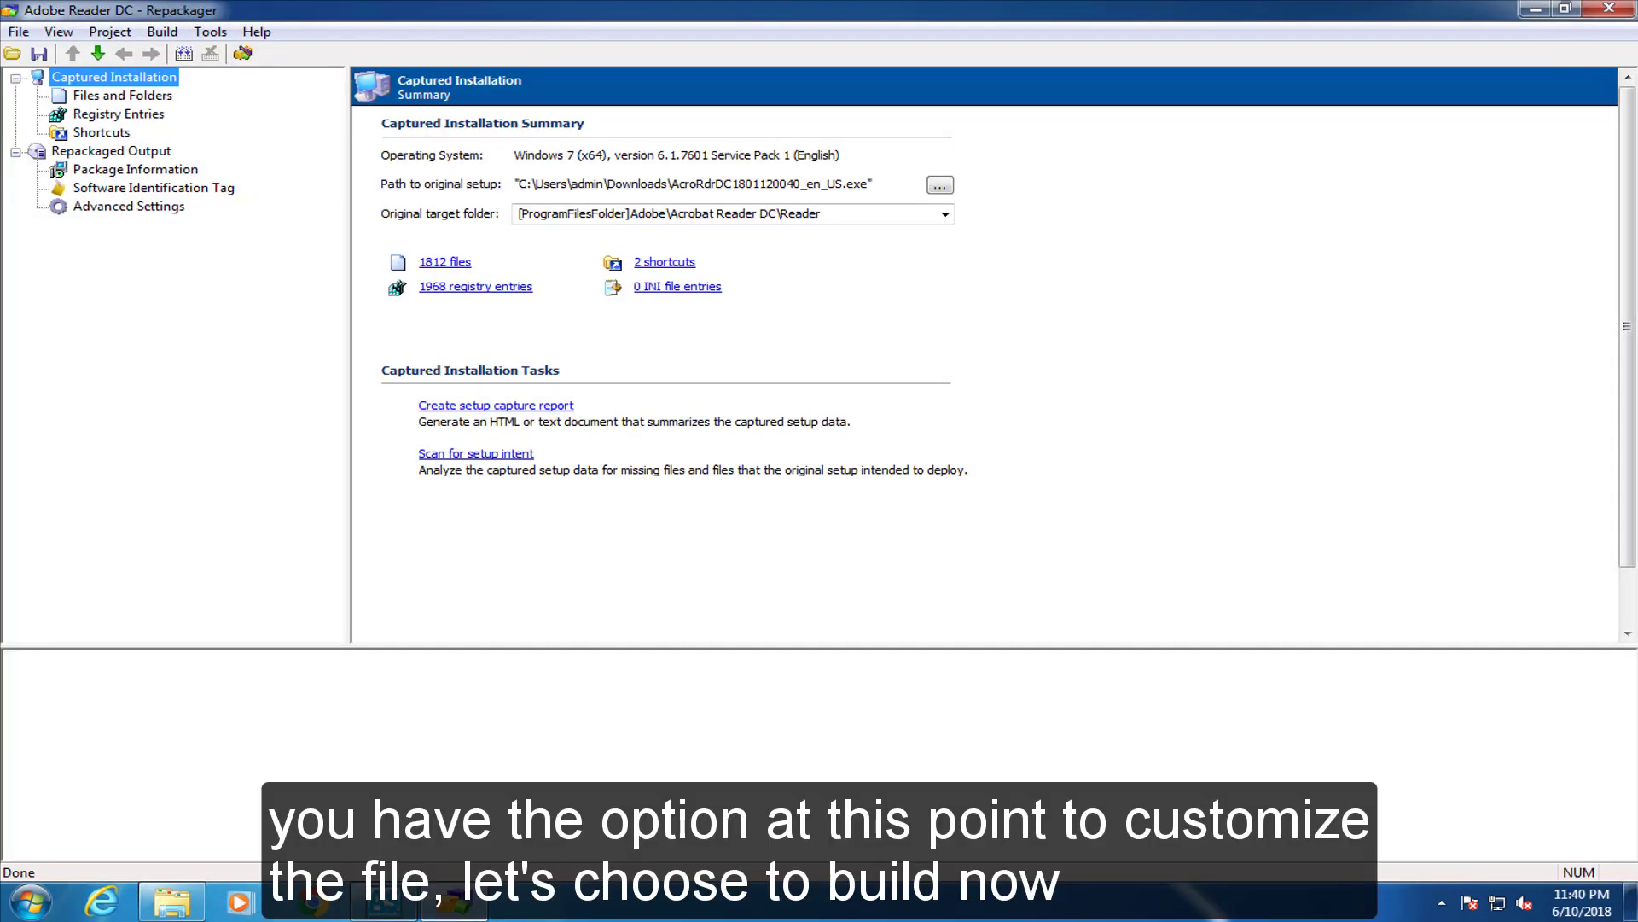
click(162, 32)
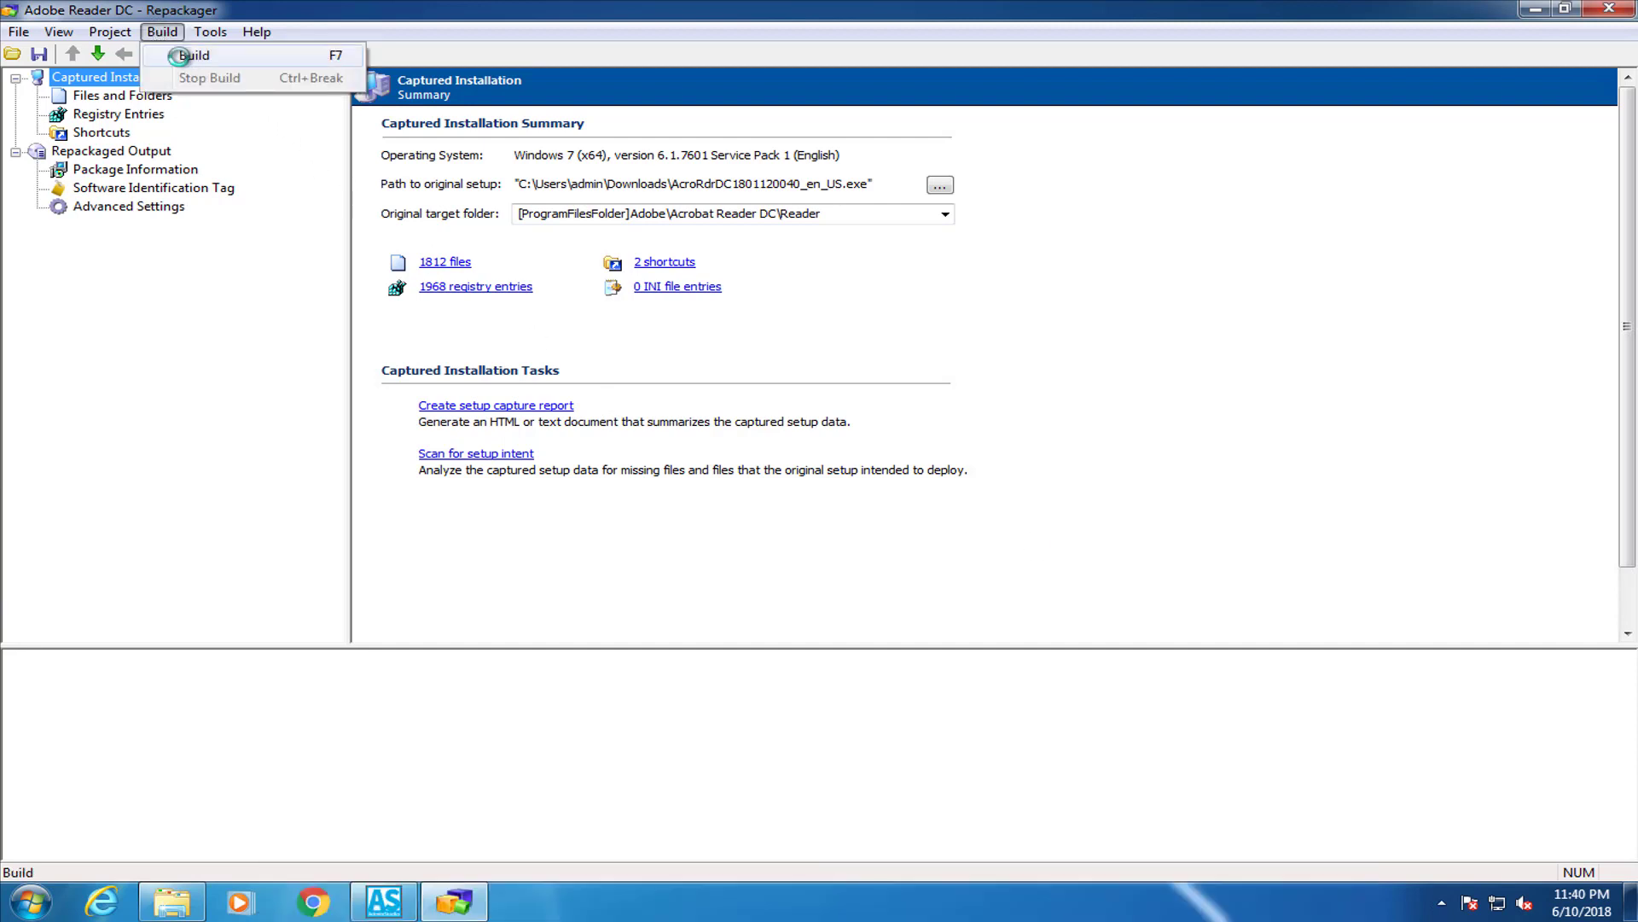
click(179, 53)
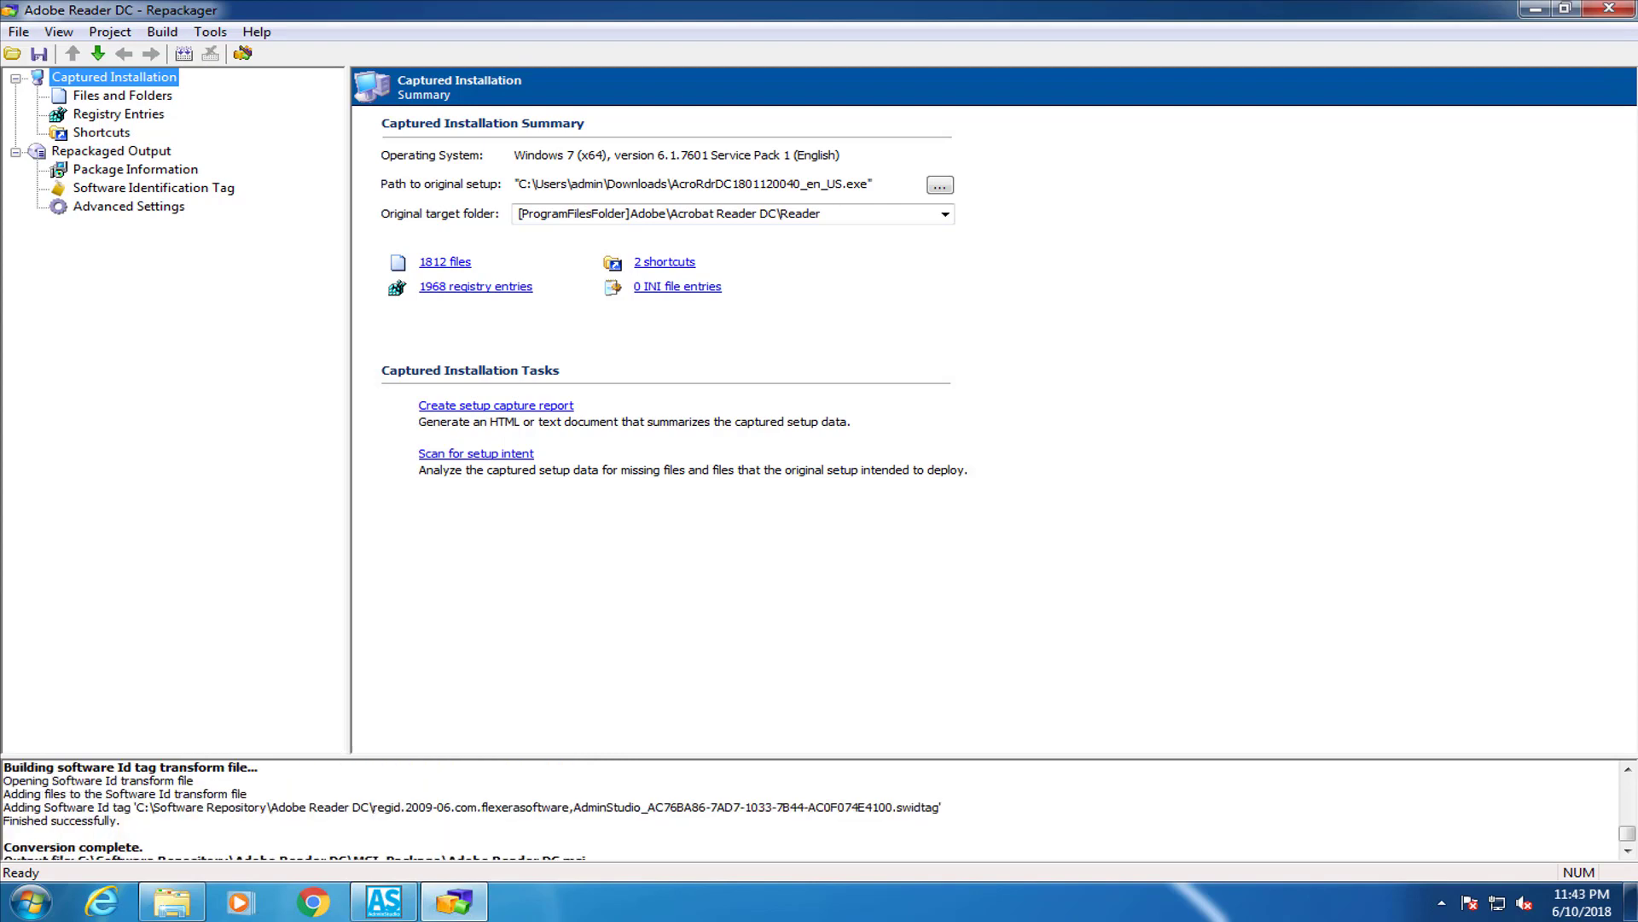
Scroll the build log to the output line and highlight the Adobe Reader DC.msi file name
click(1628, 850)
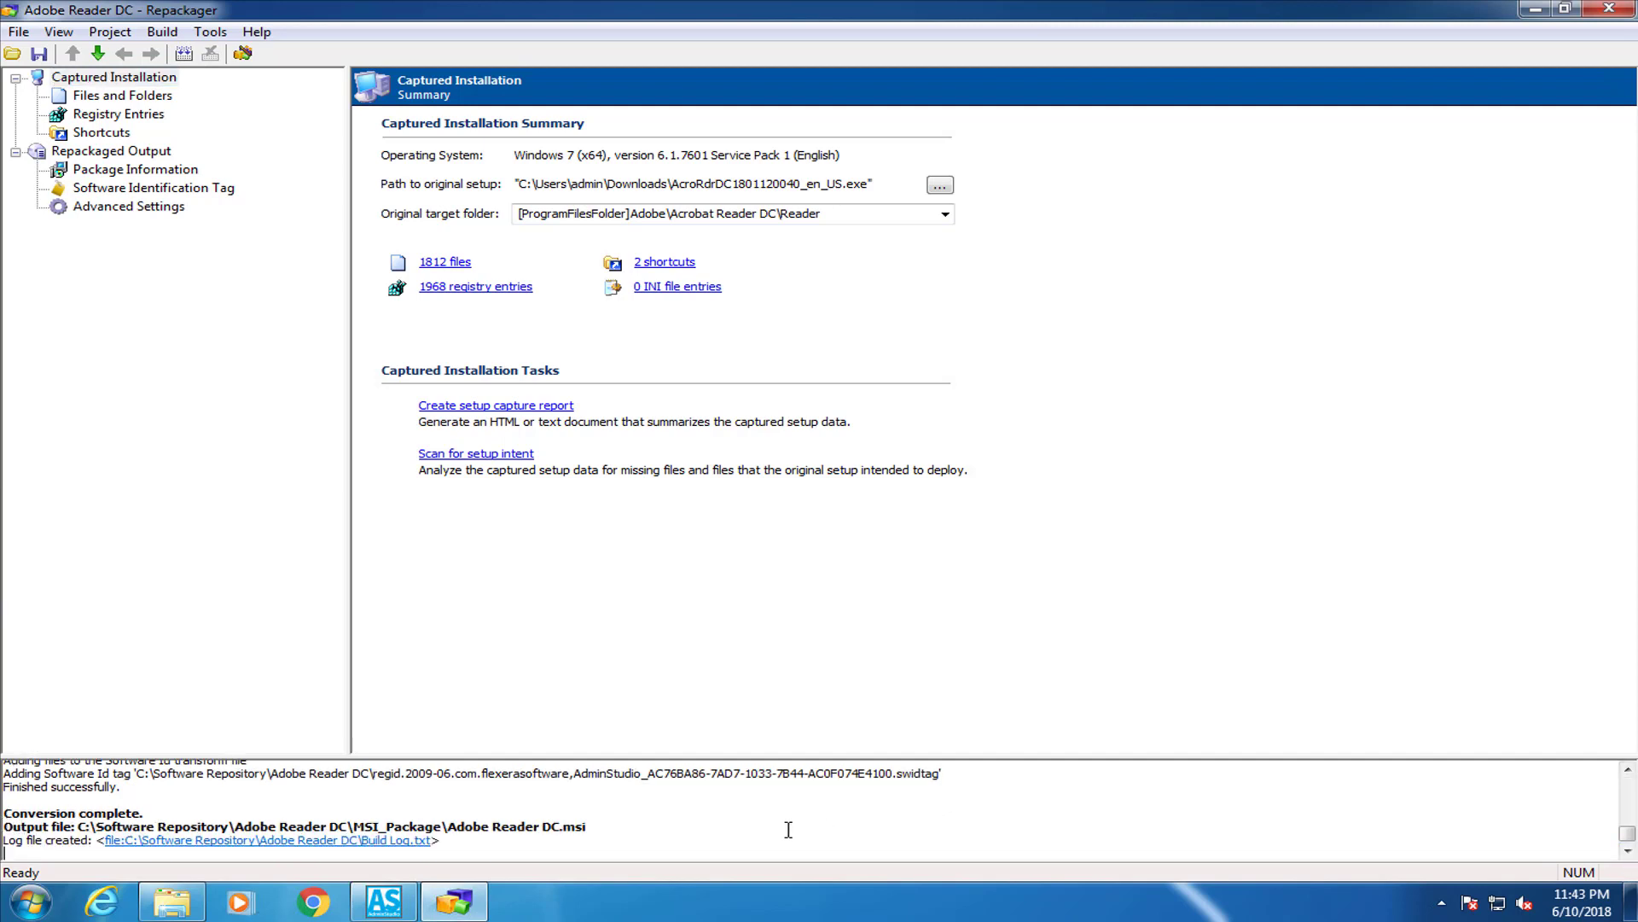
click(584, 827)
drag(584, 827, 468, 828)
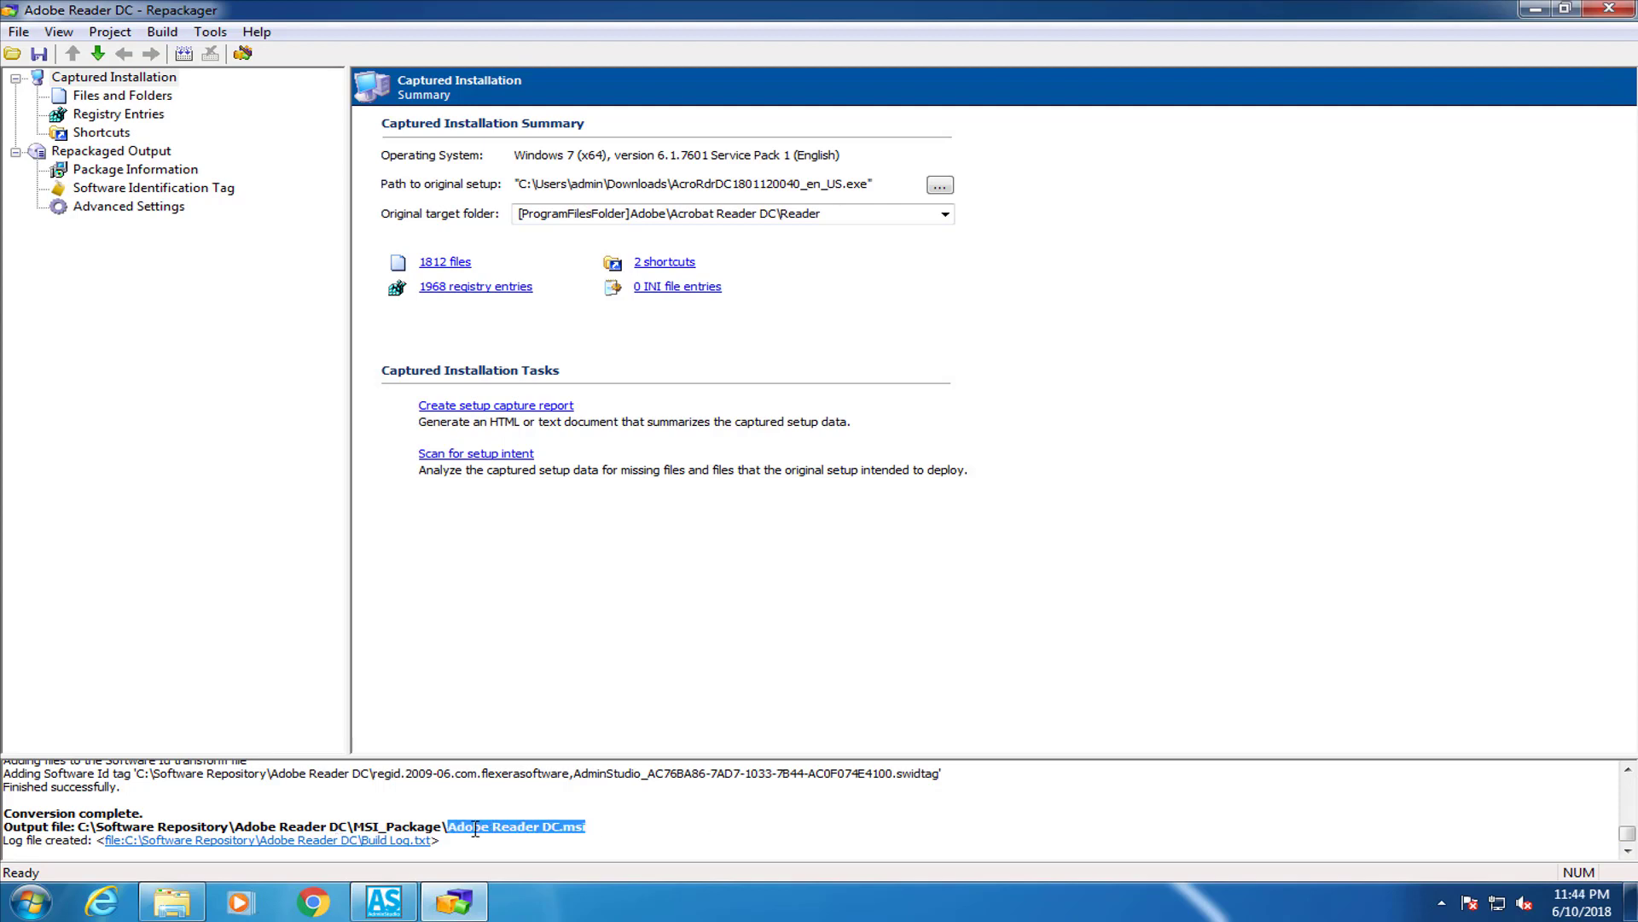
click(629, 832)
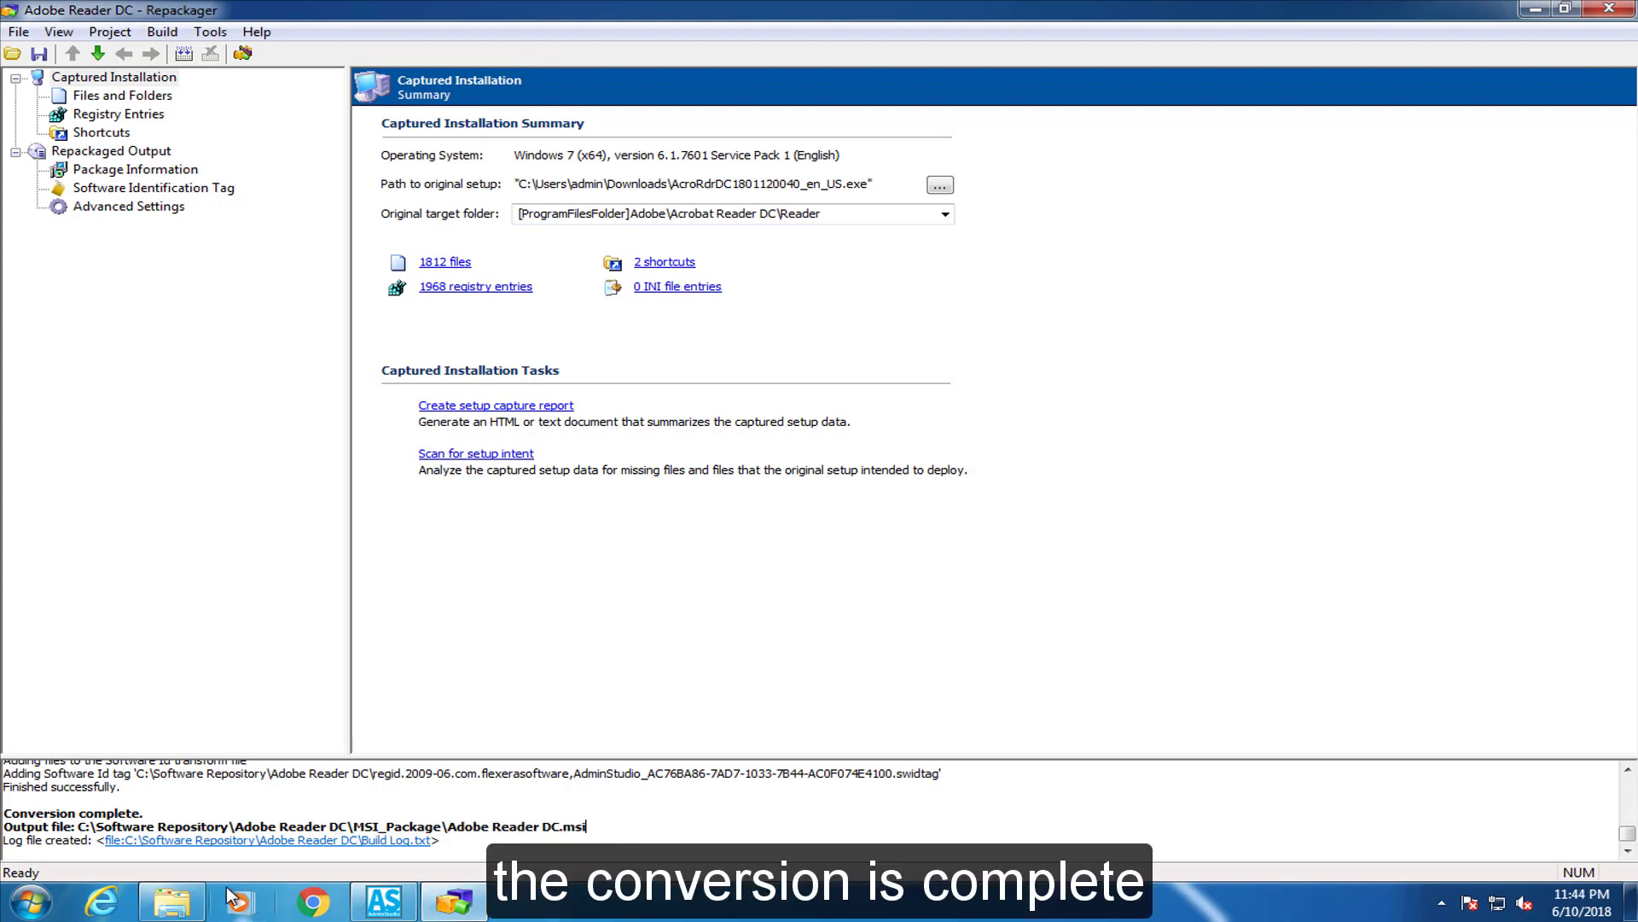
Open the Properties of Adobe Reader DC.msi in the MSI_Package folder and check its Windows Installer Package type
click(1535, 9)
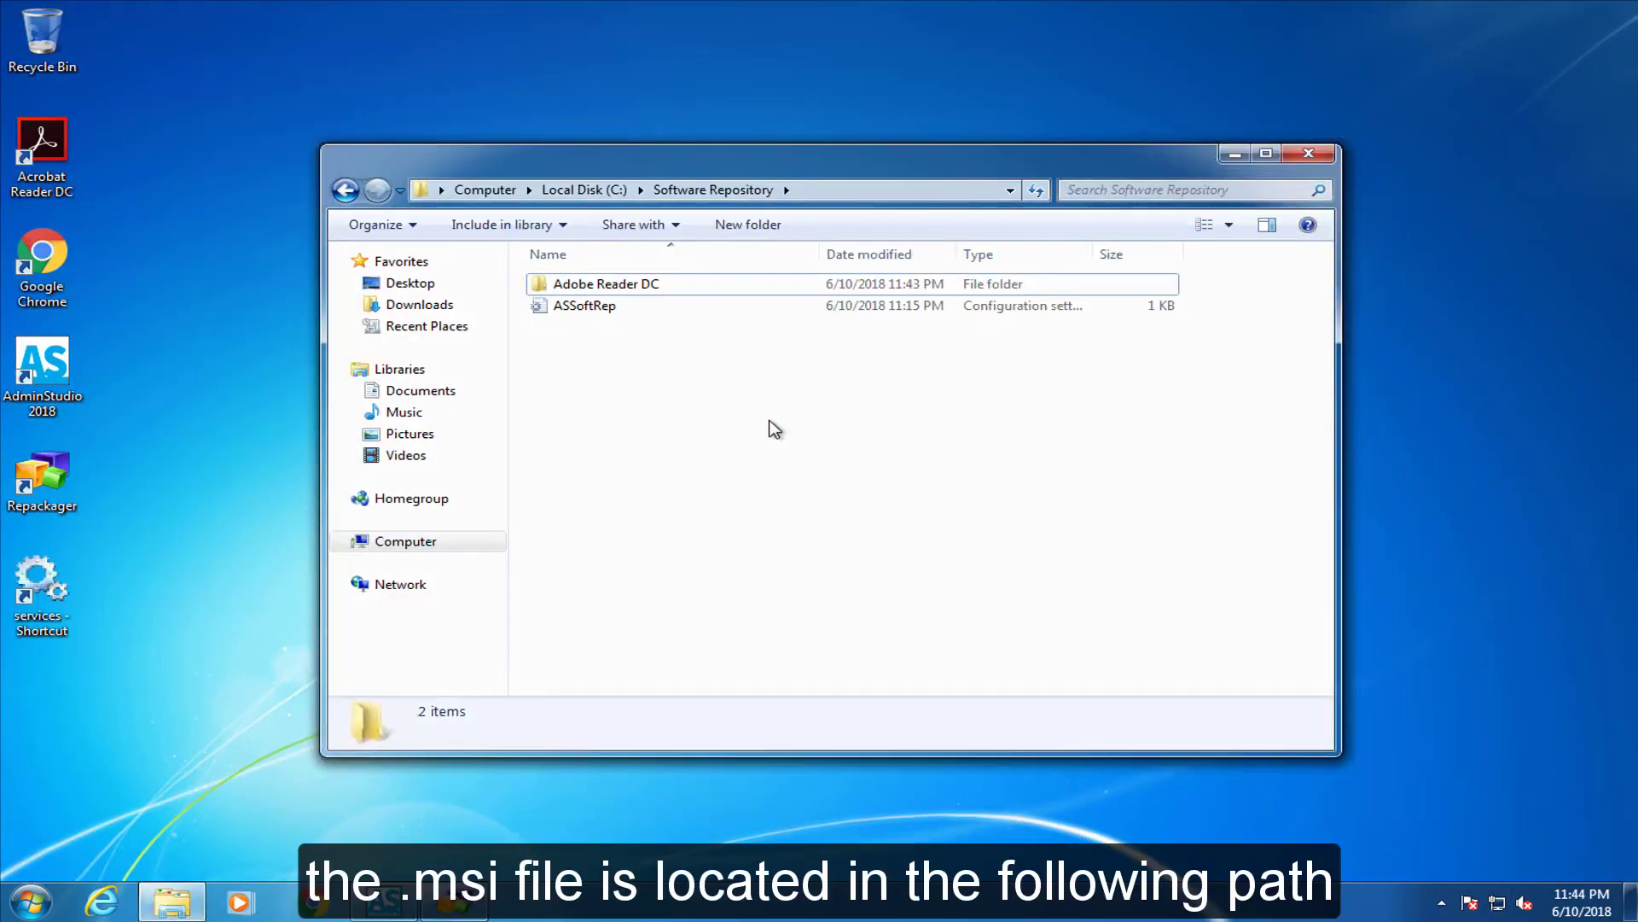
double_click(603, 286)
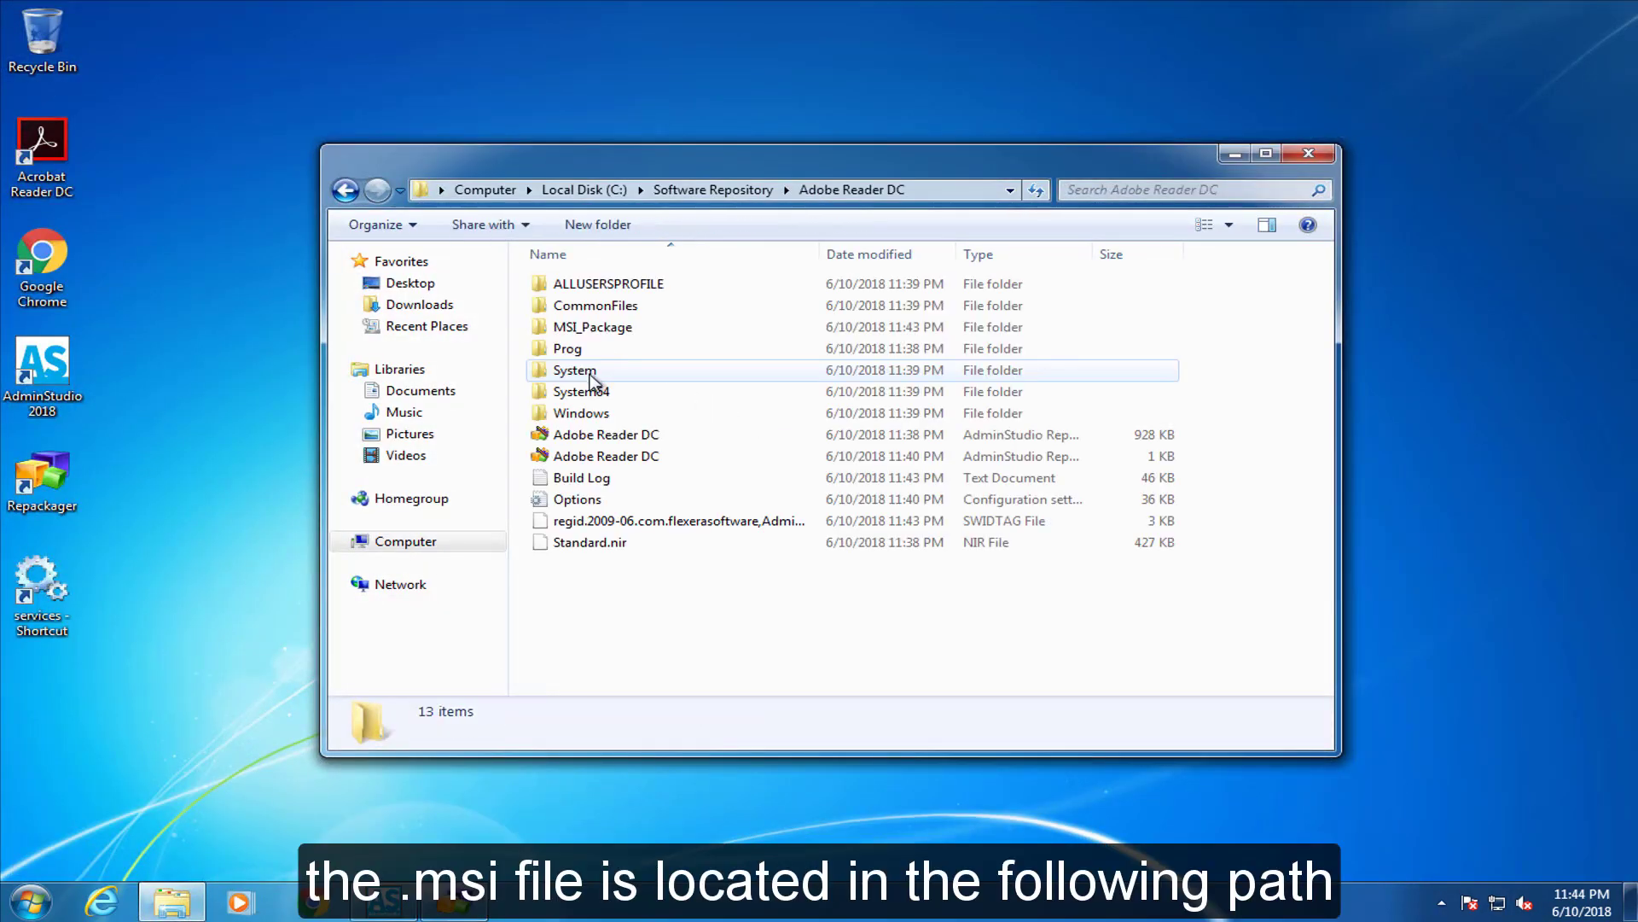
click(582, 327)
double_click(616, 329)
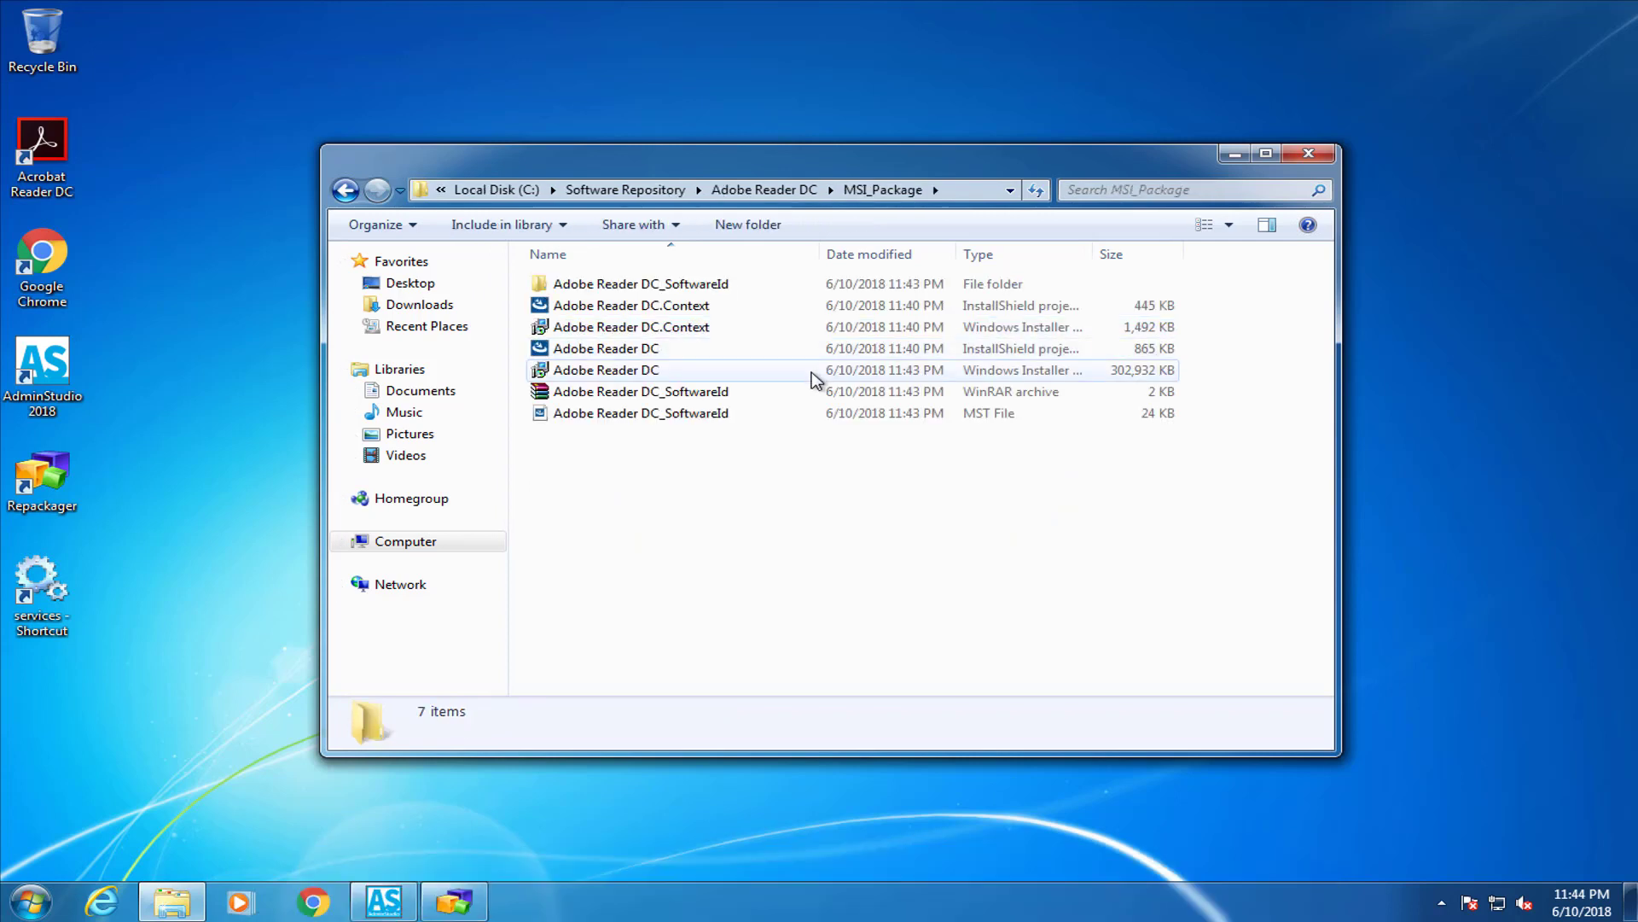
click(598, 372)
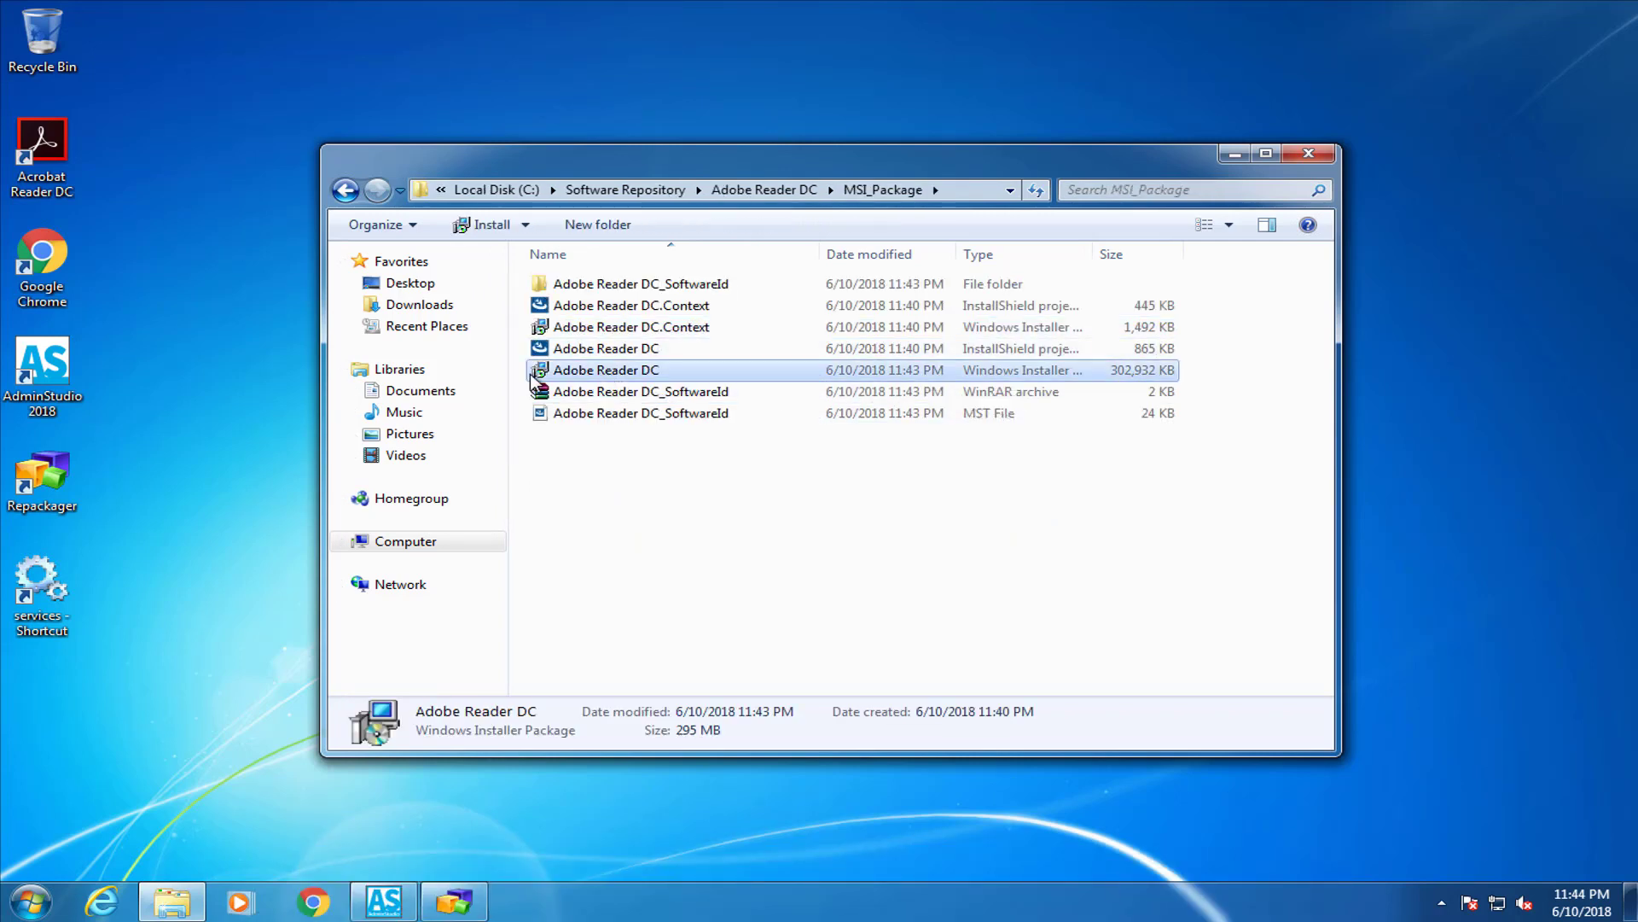
right_click(653, 374)
click(715, 802)
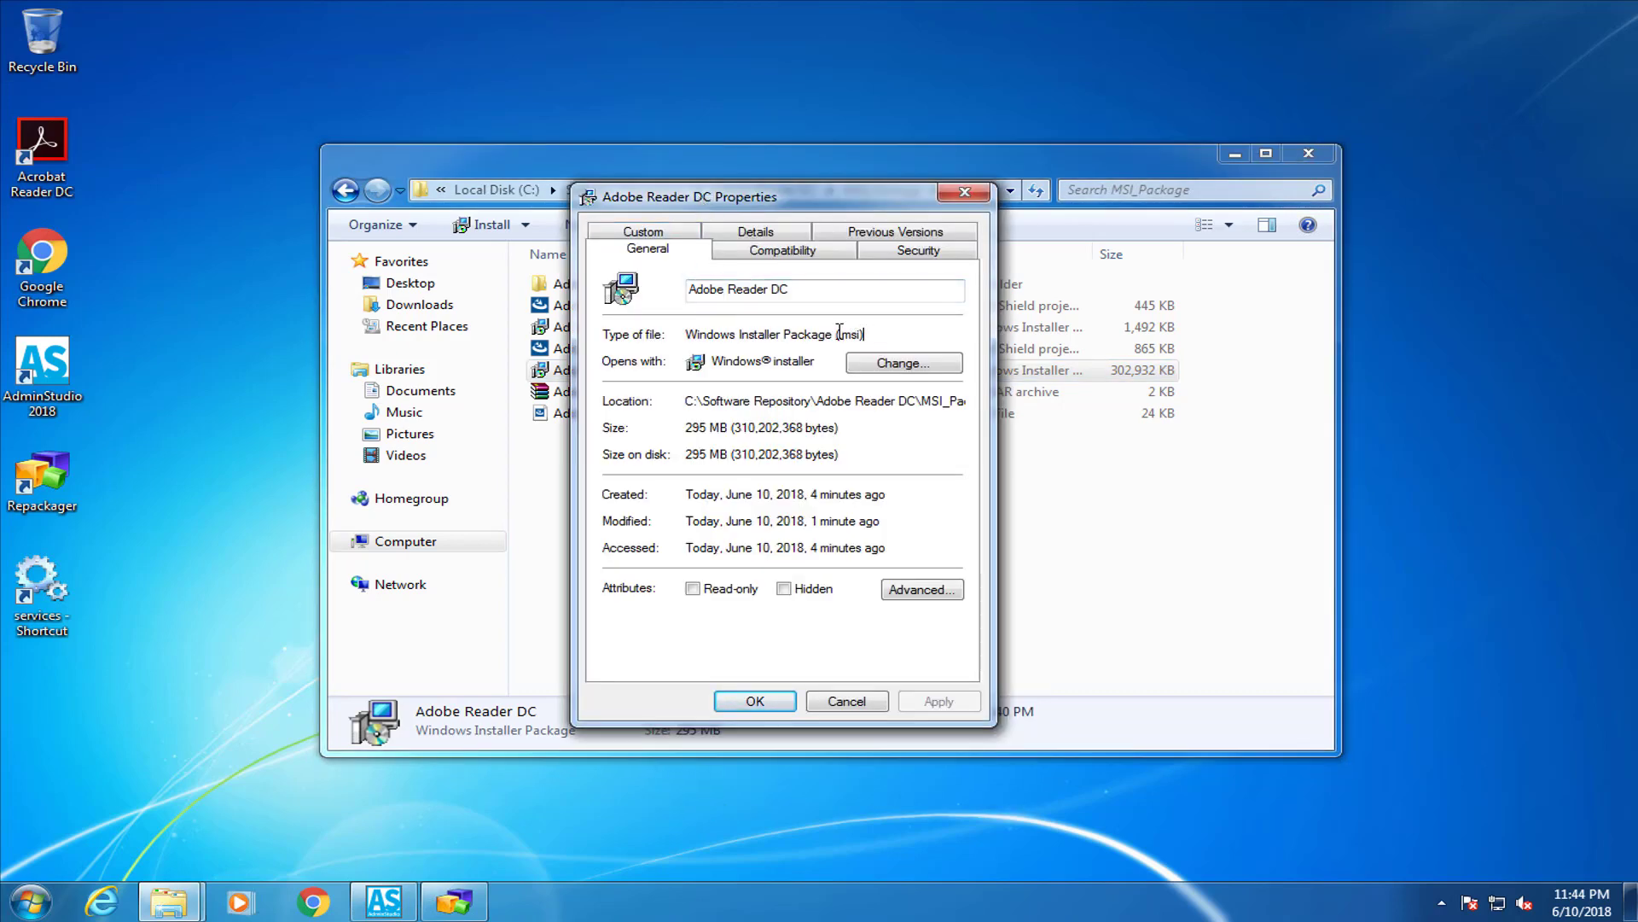
drag(865, 333, 670, 331)
click(909, 331)
key(Escape)
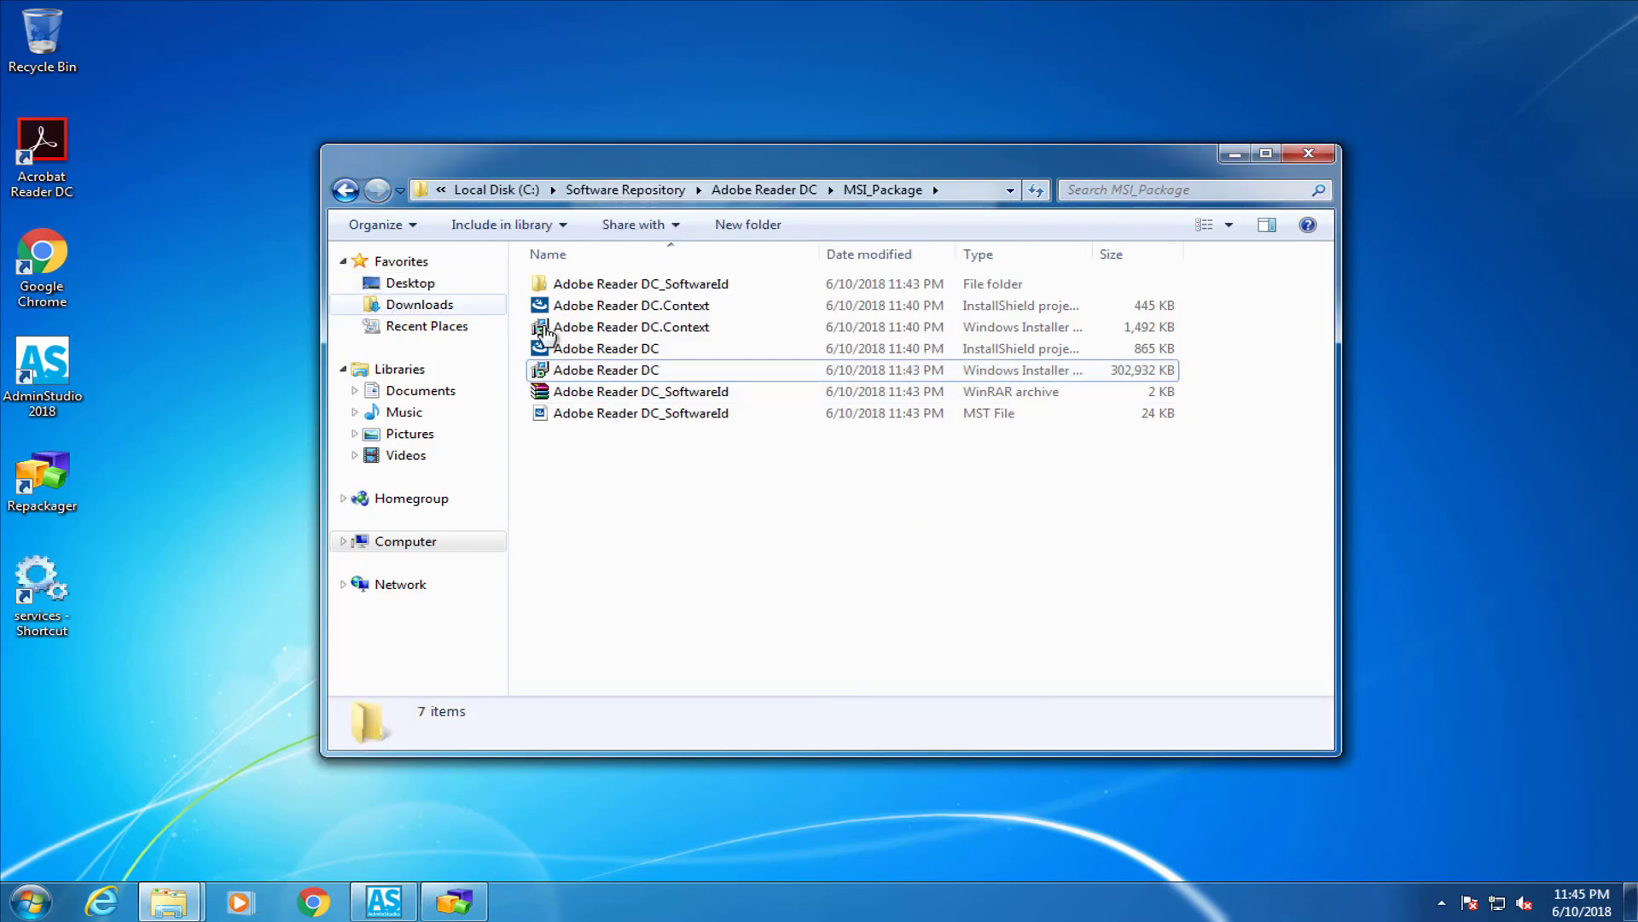
click(410, 306)
click(603, 306)
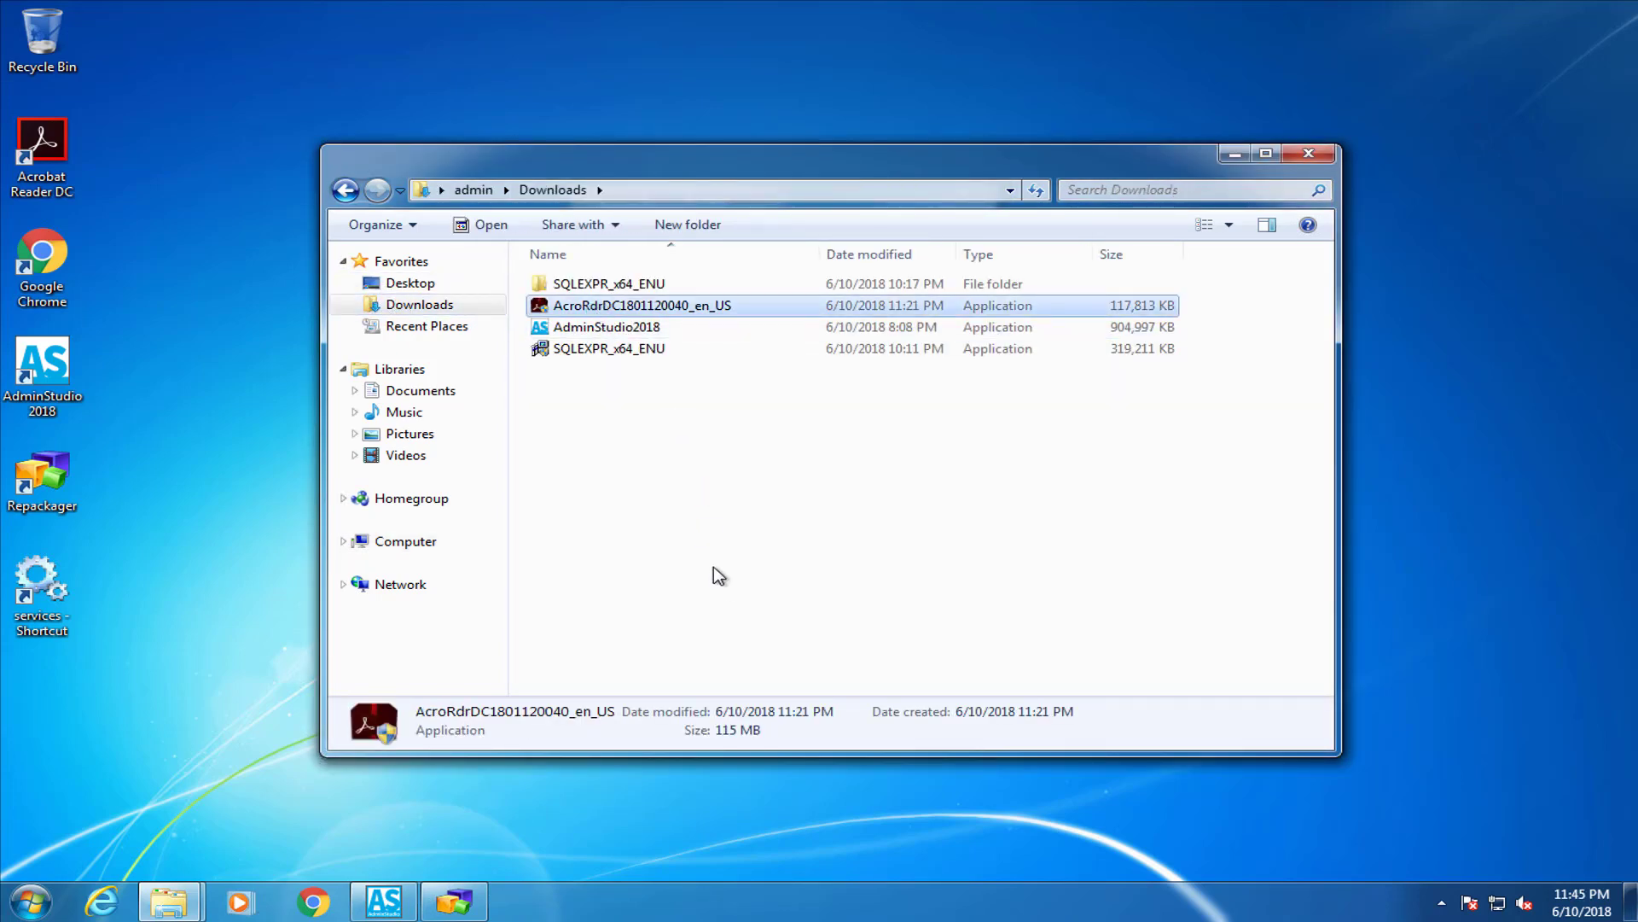
key(Menu)
click(761, 838)
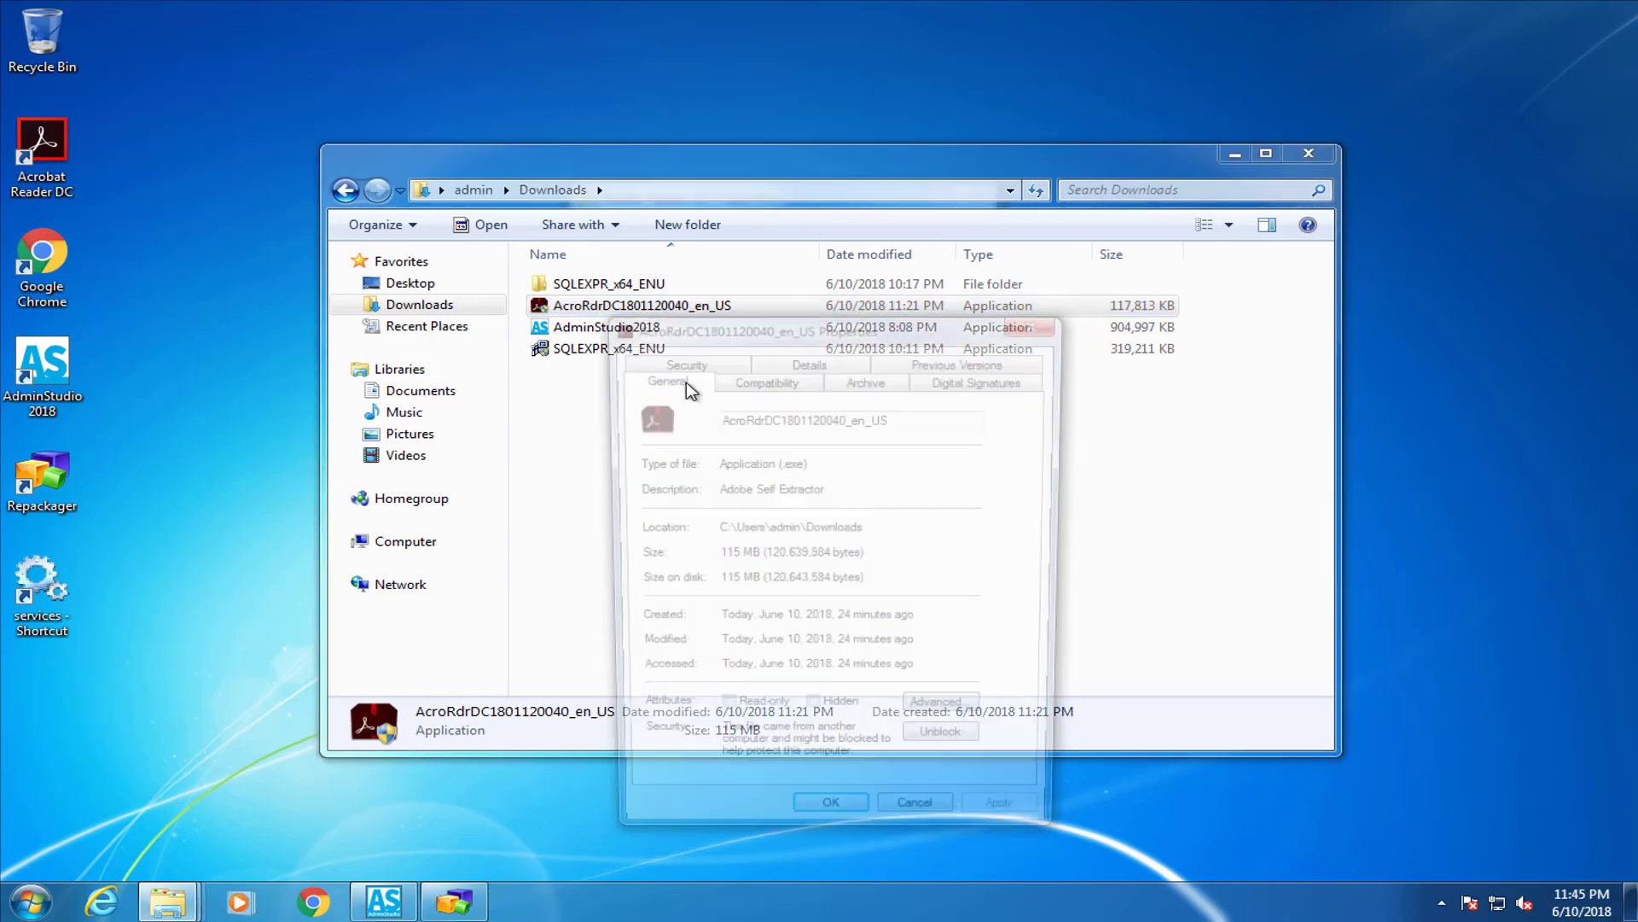
Arrange the .exe (115 MB) and .msi (295 MB) Properties windows side by side for comparison
drag(739, 332, 374, 209)
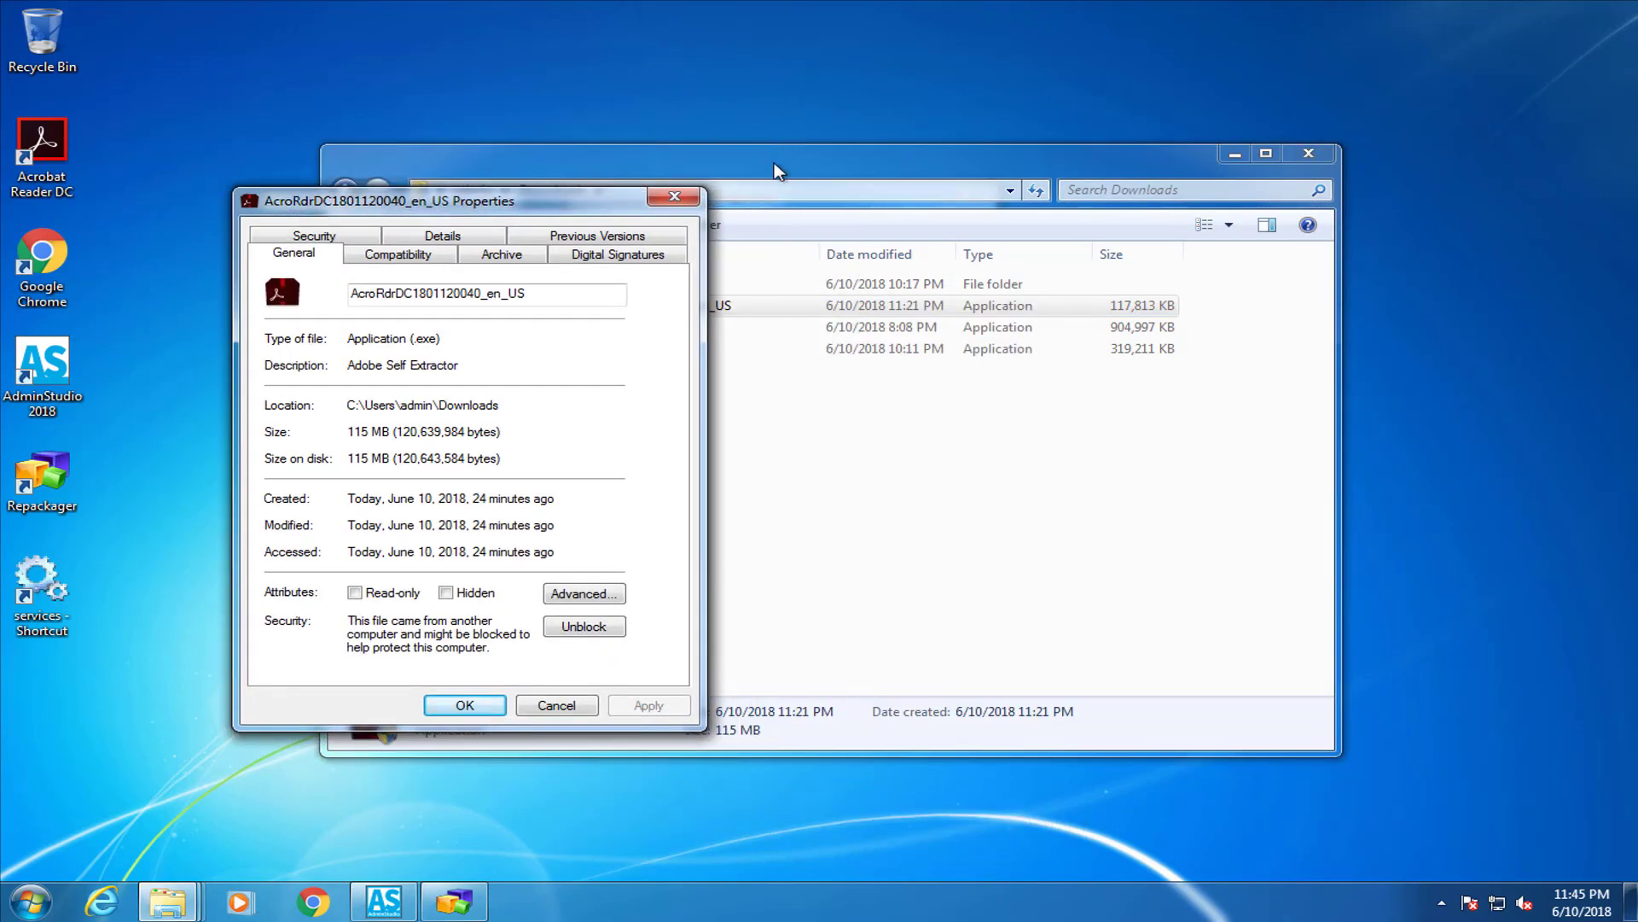
click(1010, 675)
key(alt+Tab)
key(alt+Tab)
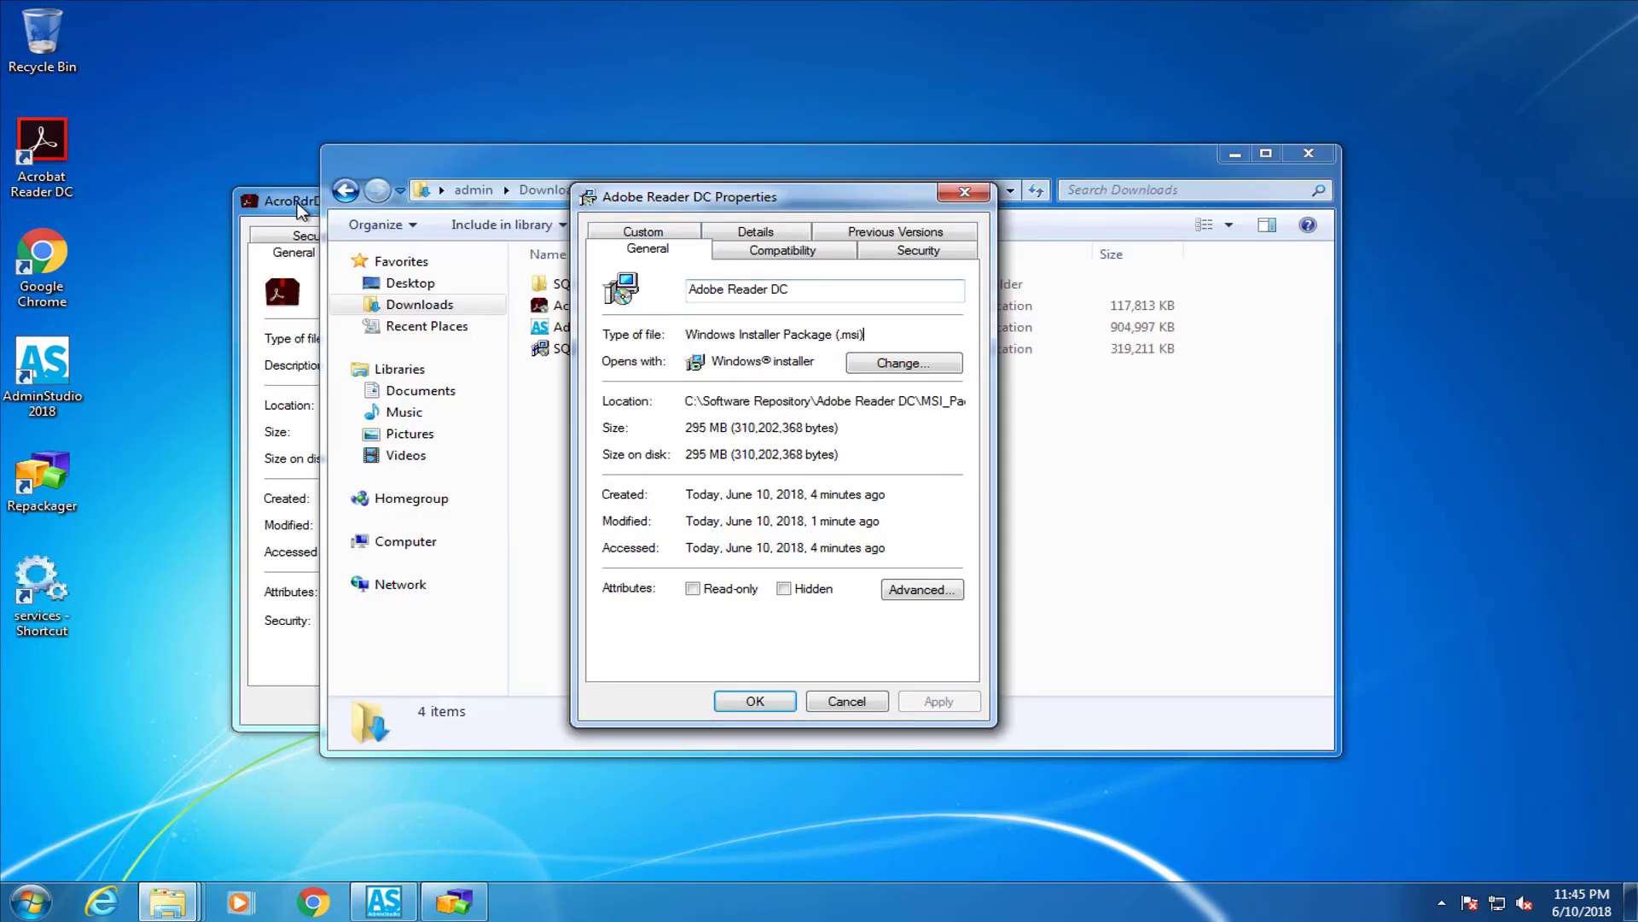
click(570, 203)
drag(846, 202, 1067, 201)
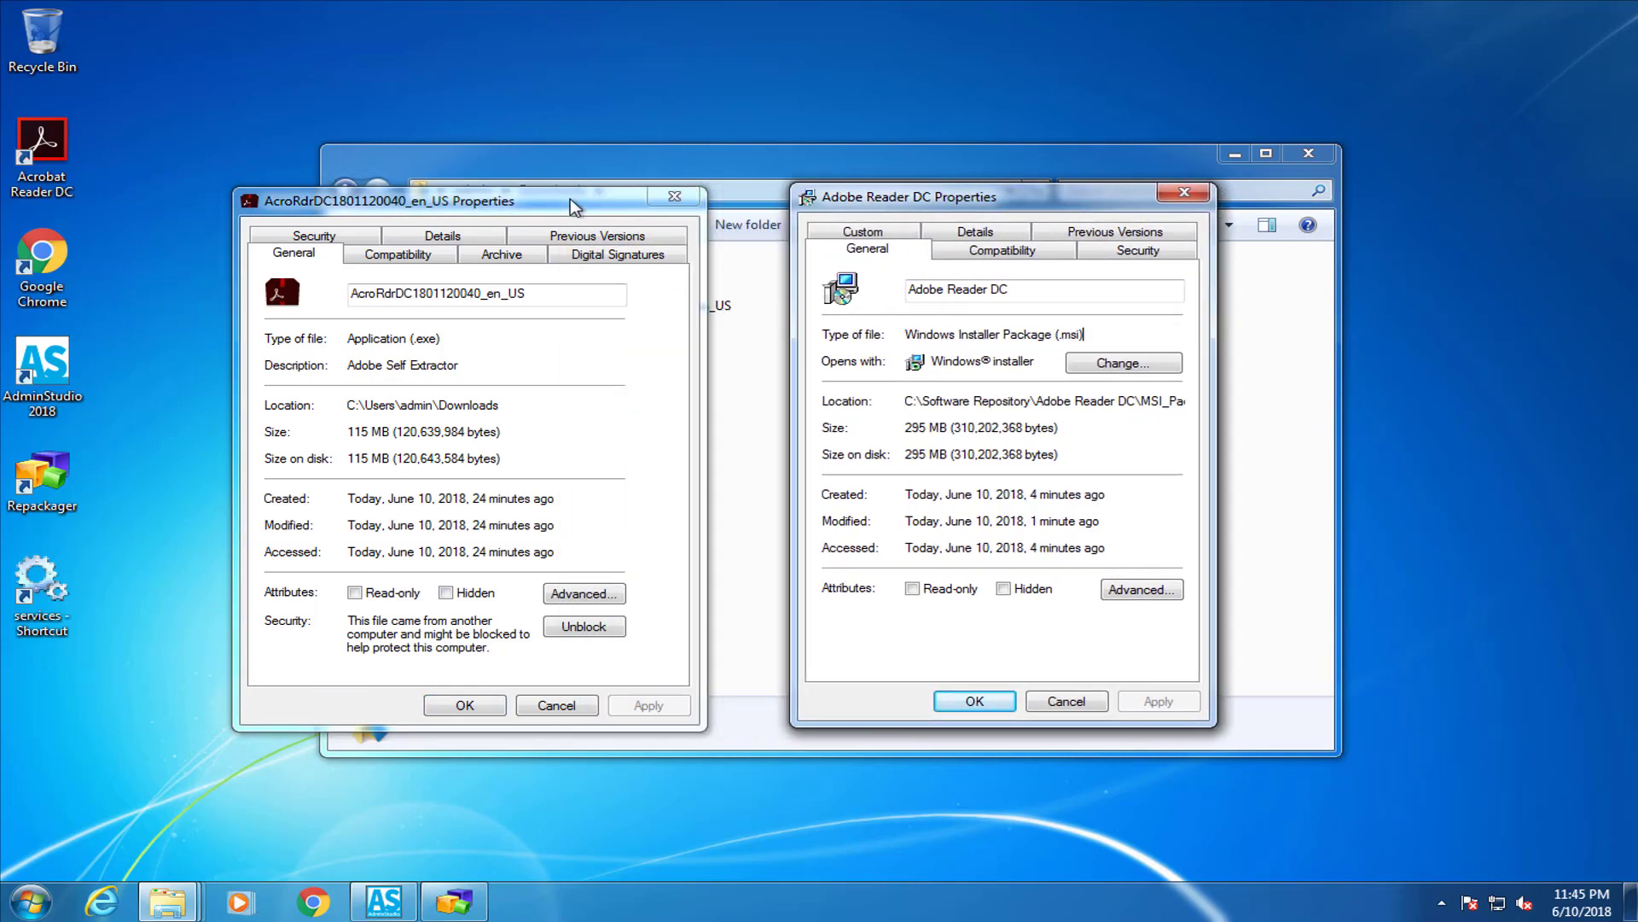
drag(570, 197, 668, 203)
drag(524, 333, 420, 333)
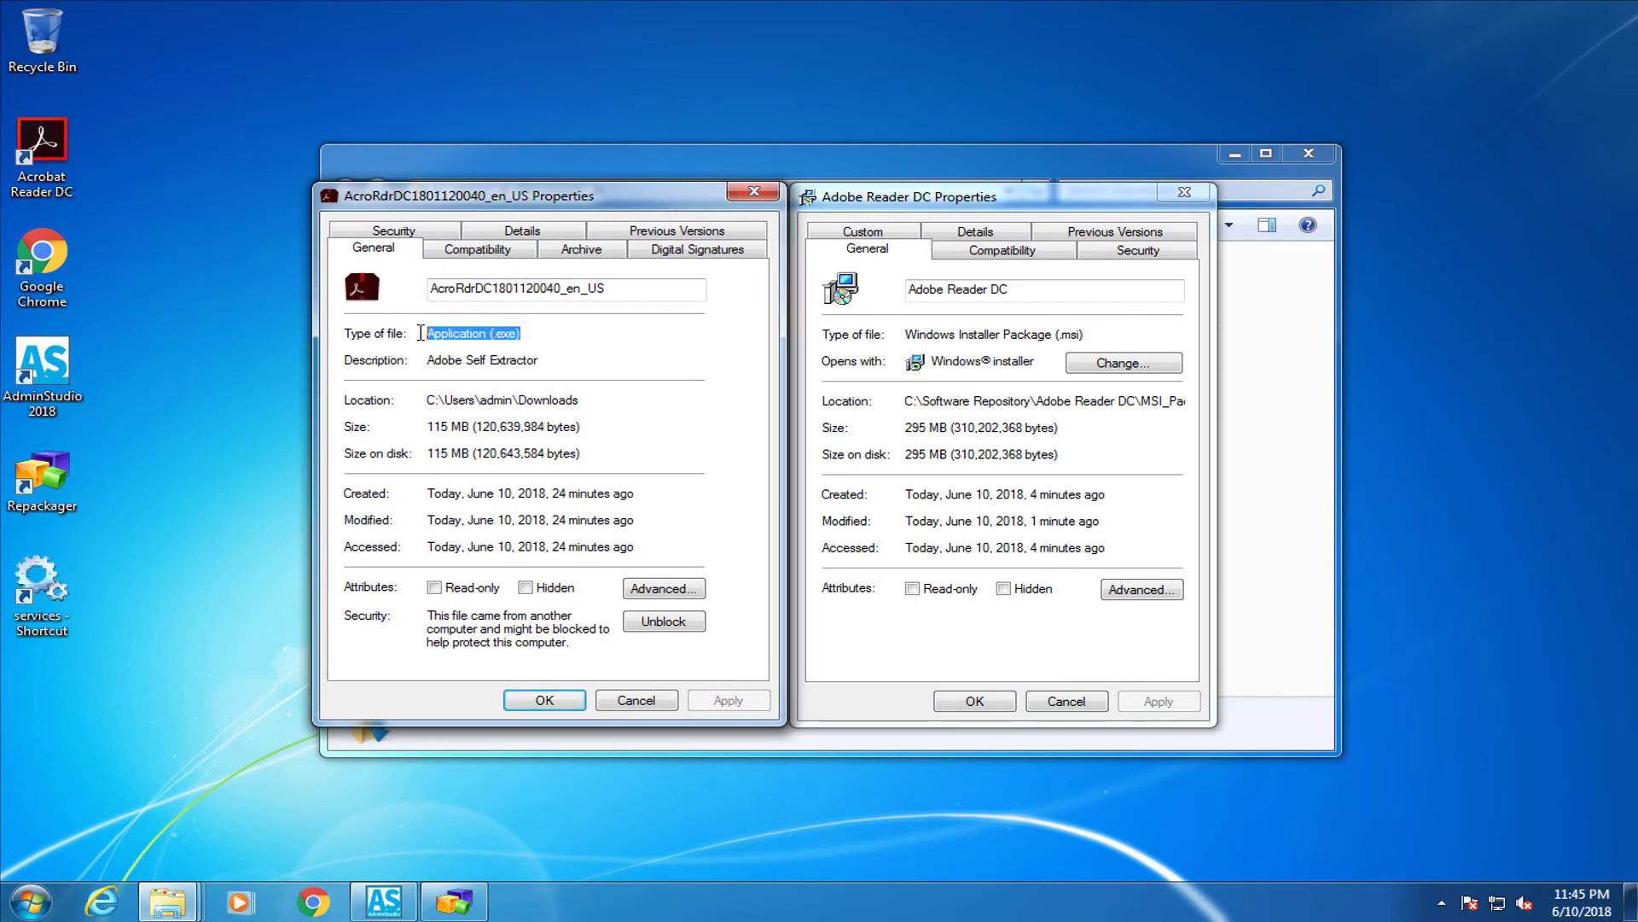
click(656, 342)
drag(1089, 338, 903, 335)
click(1141, 337)
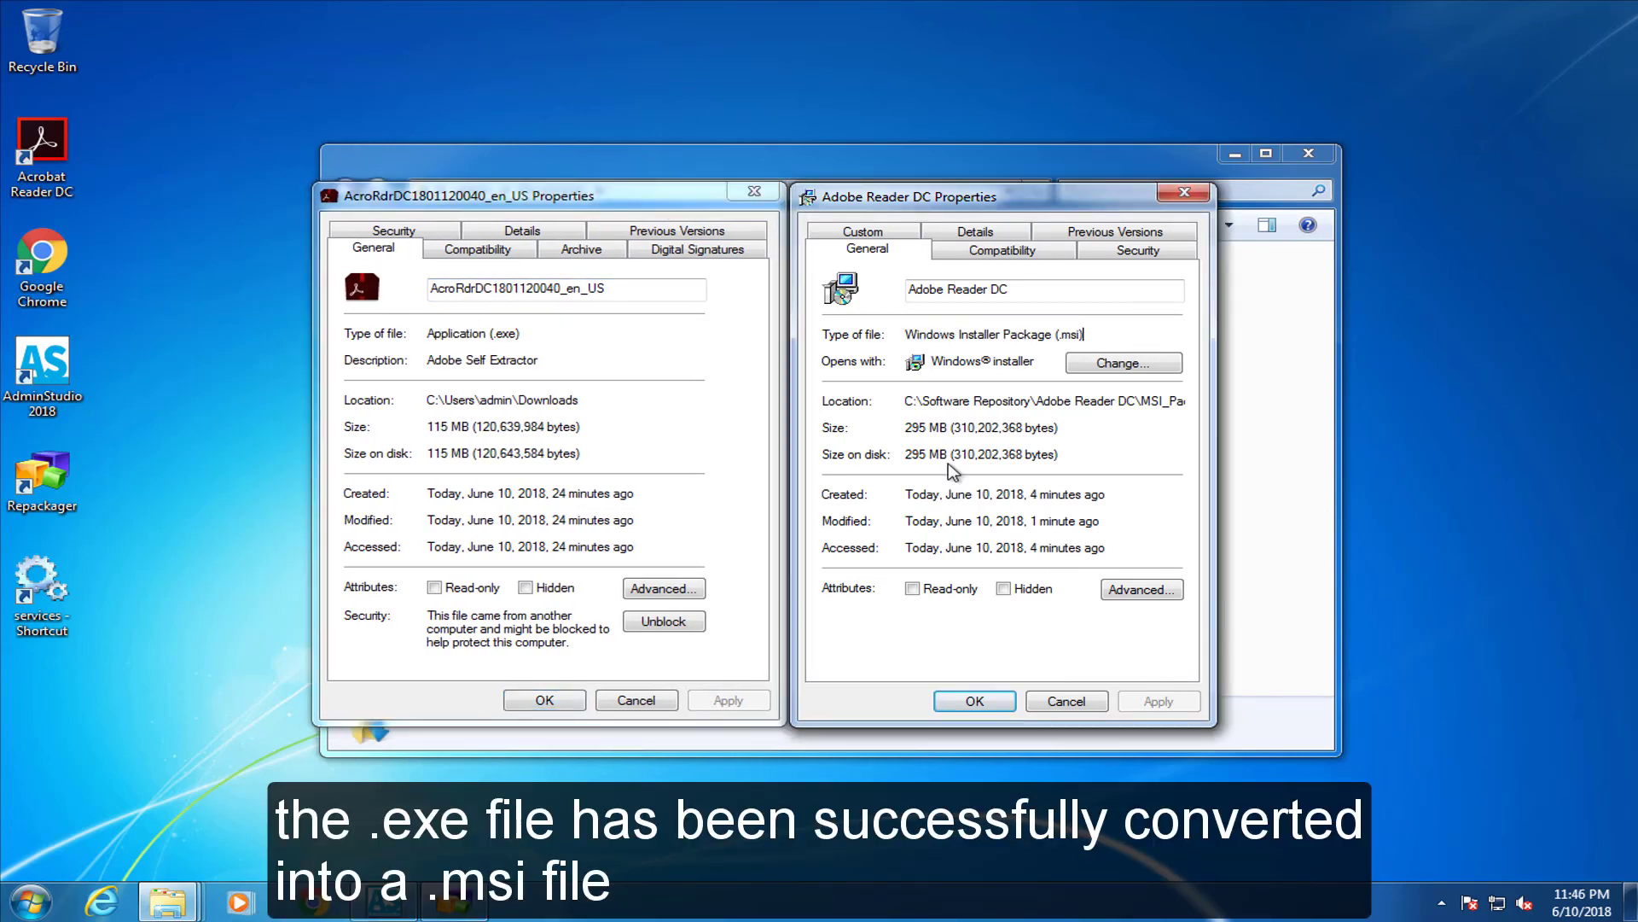
Open Programs and Features by searching appwiz.cpl from the Start menu
click(31, 902)
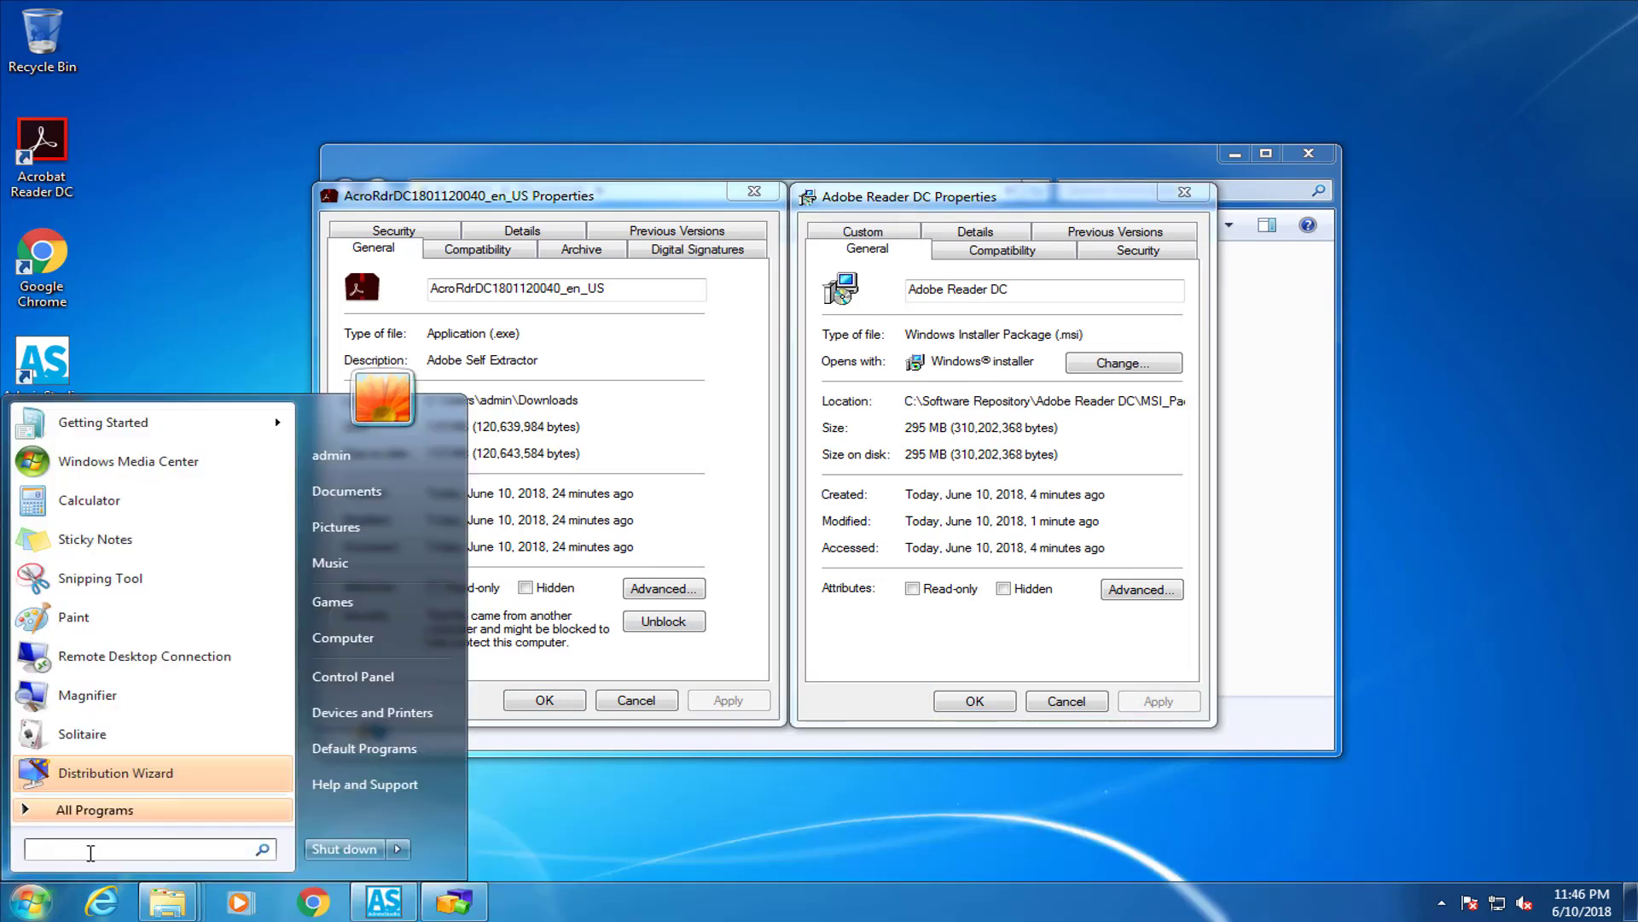
text(appwiz.cpl)
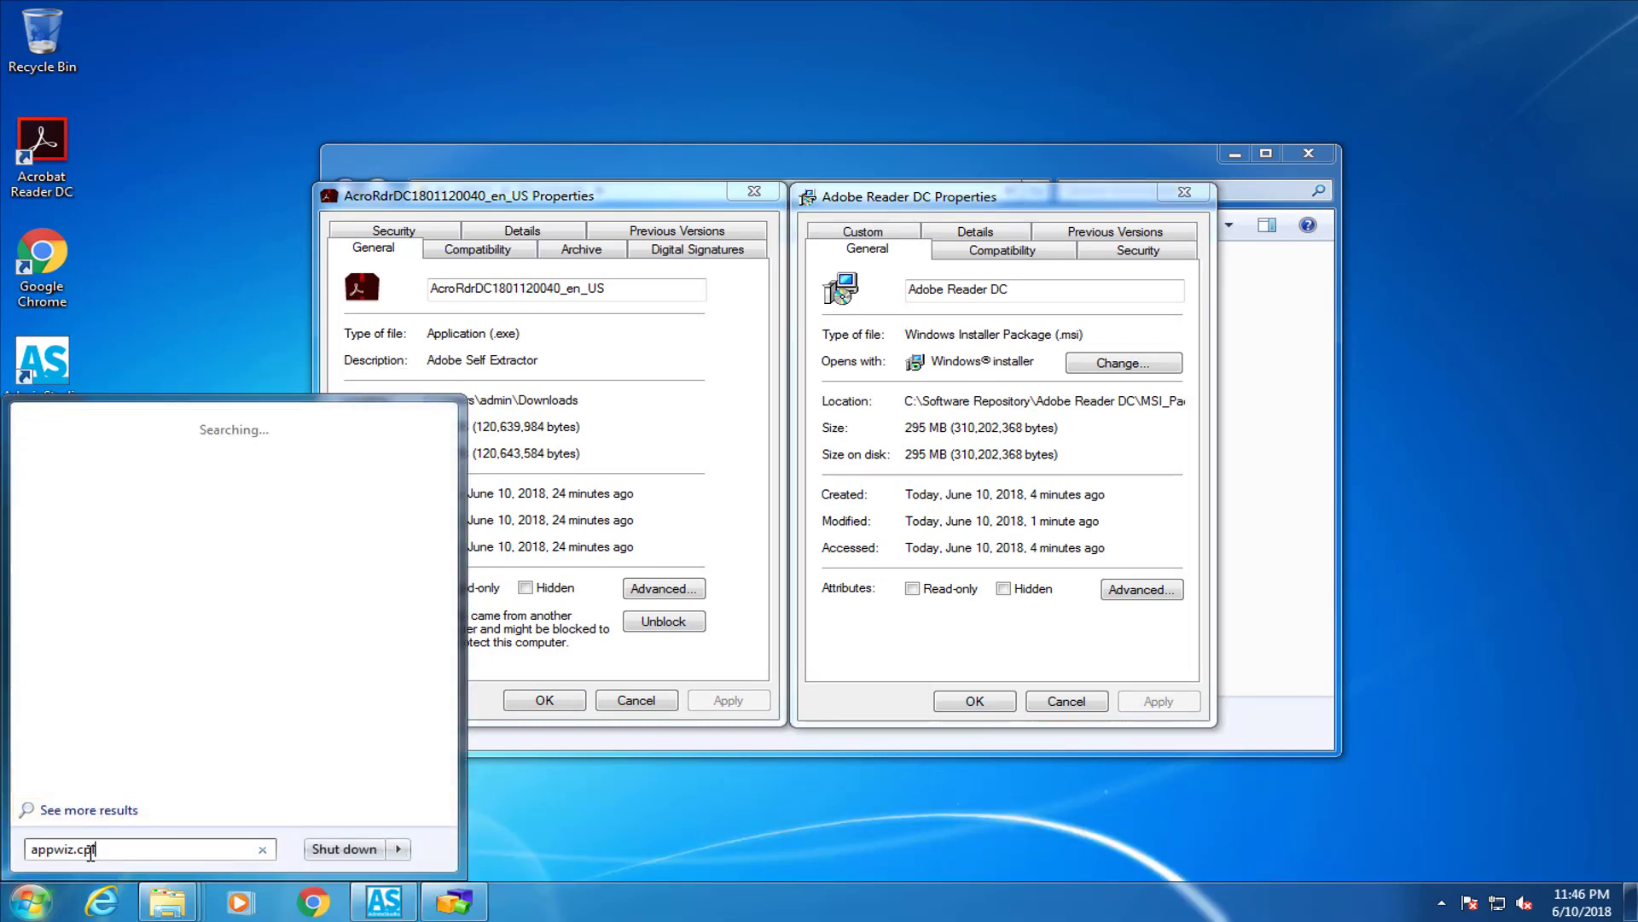
click(77, 452)
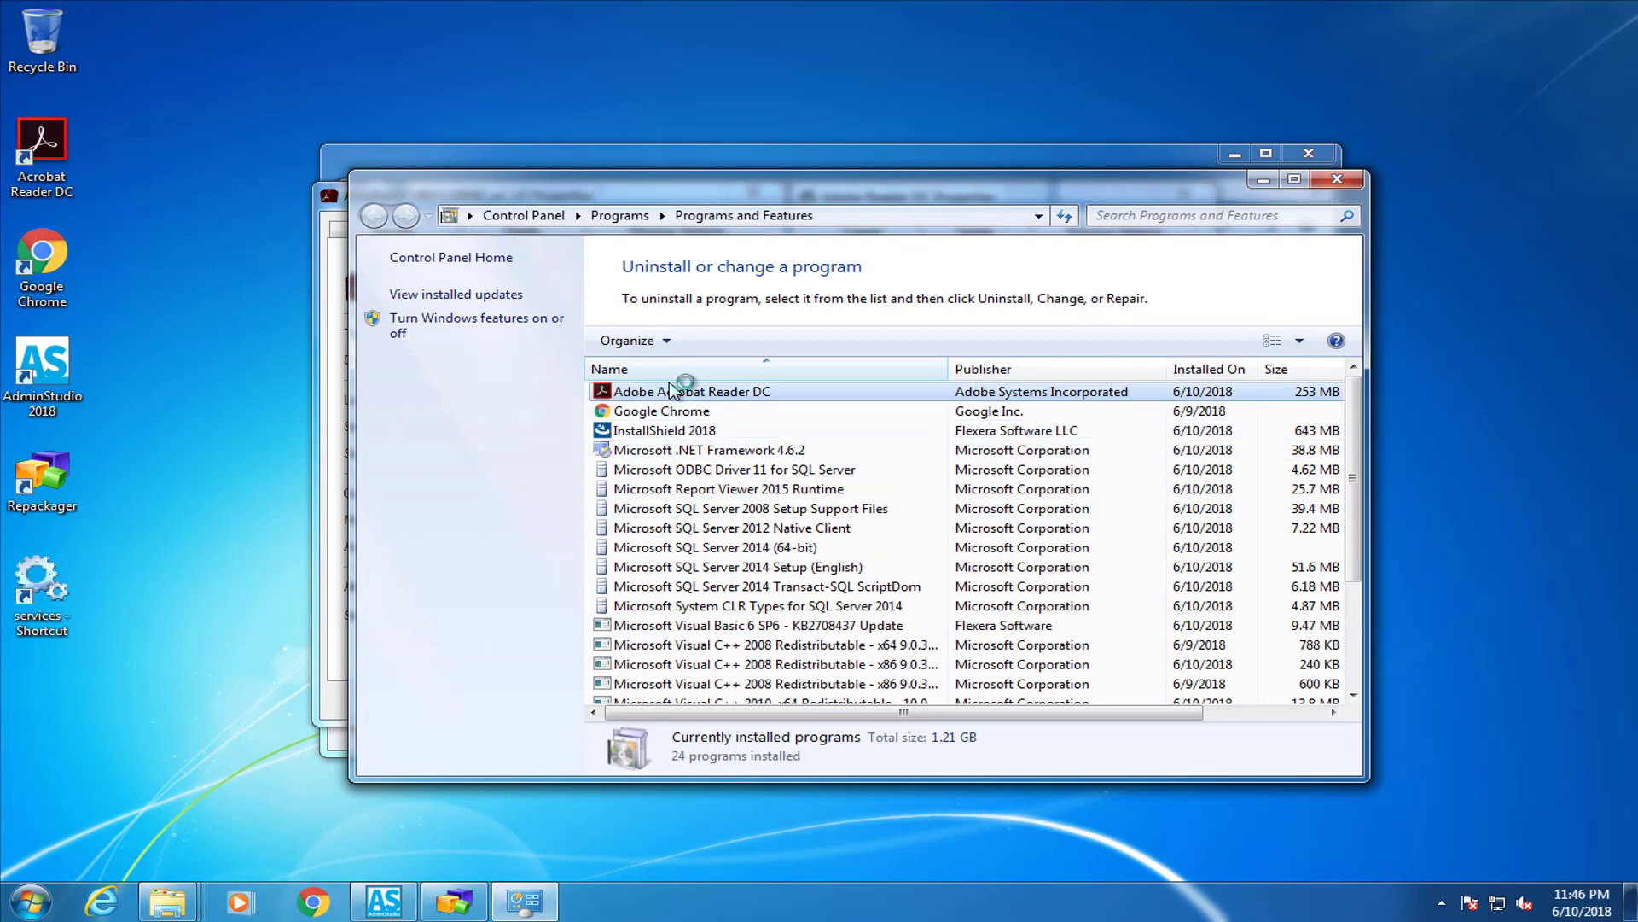
Uninstall Adobe Acrobat Reader DC, approving both confirmations, then minimize the programs list showing 23 programs
click(961, 390)
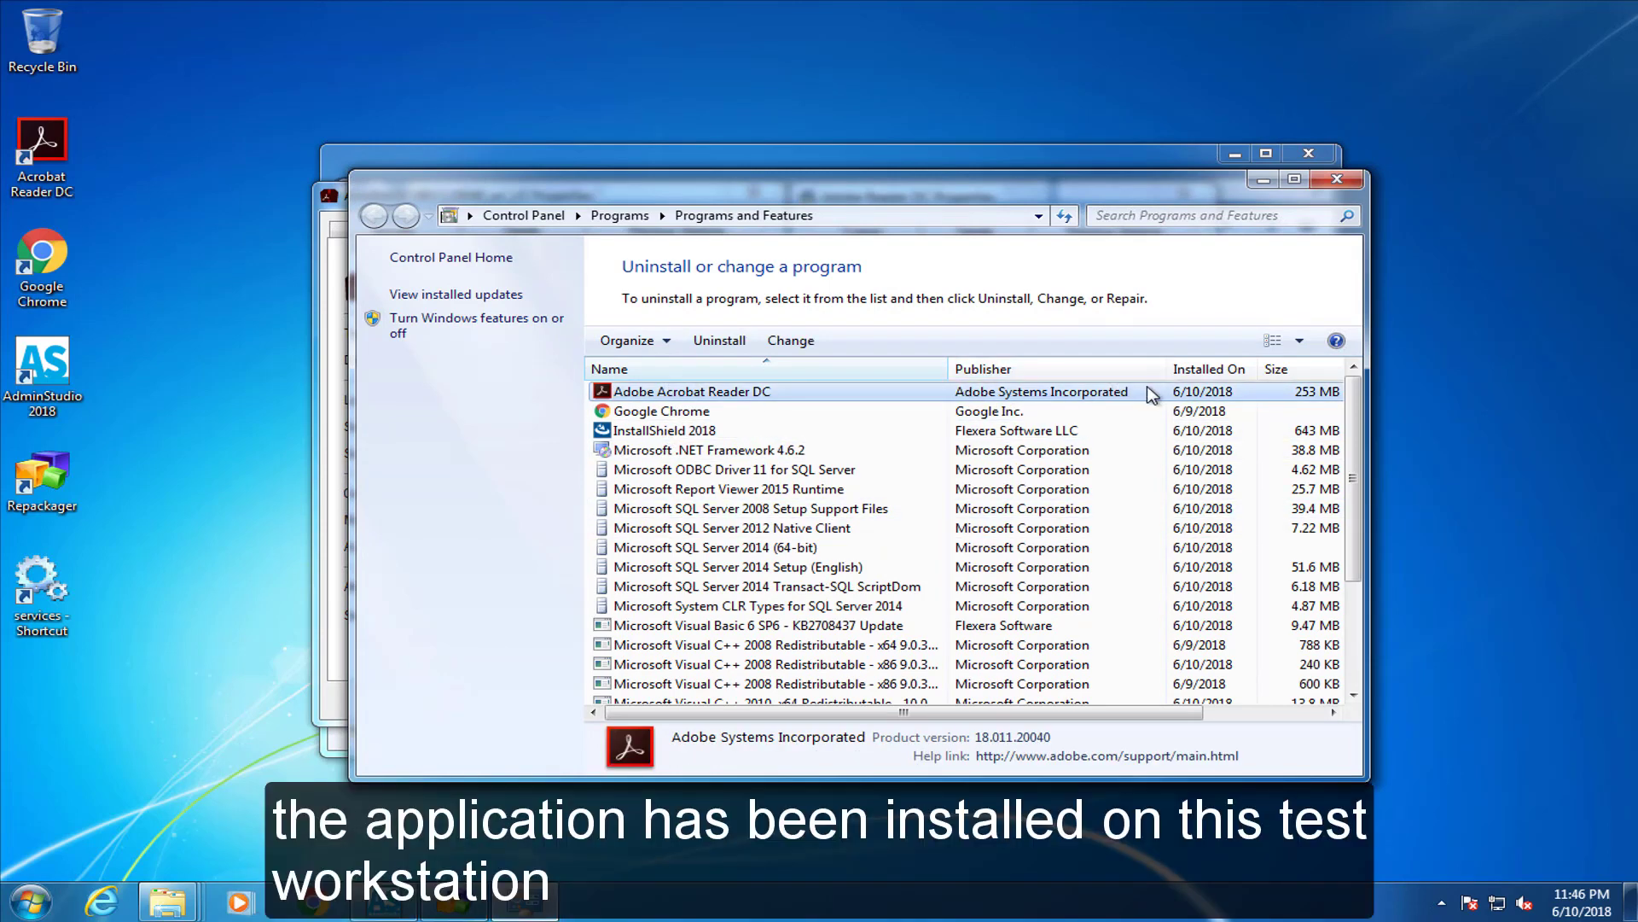
click(1246, 713)
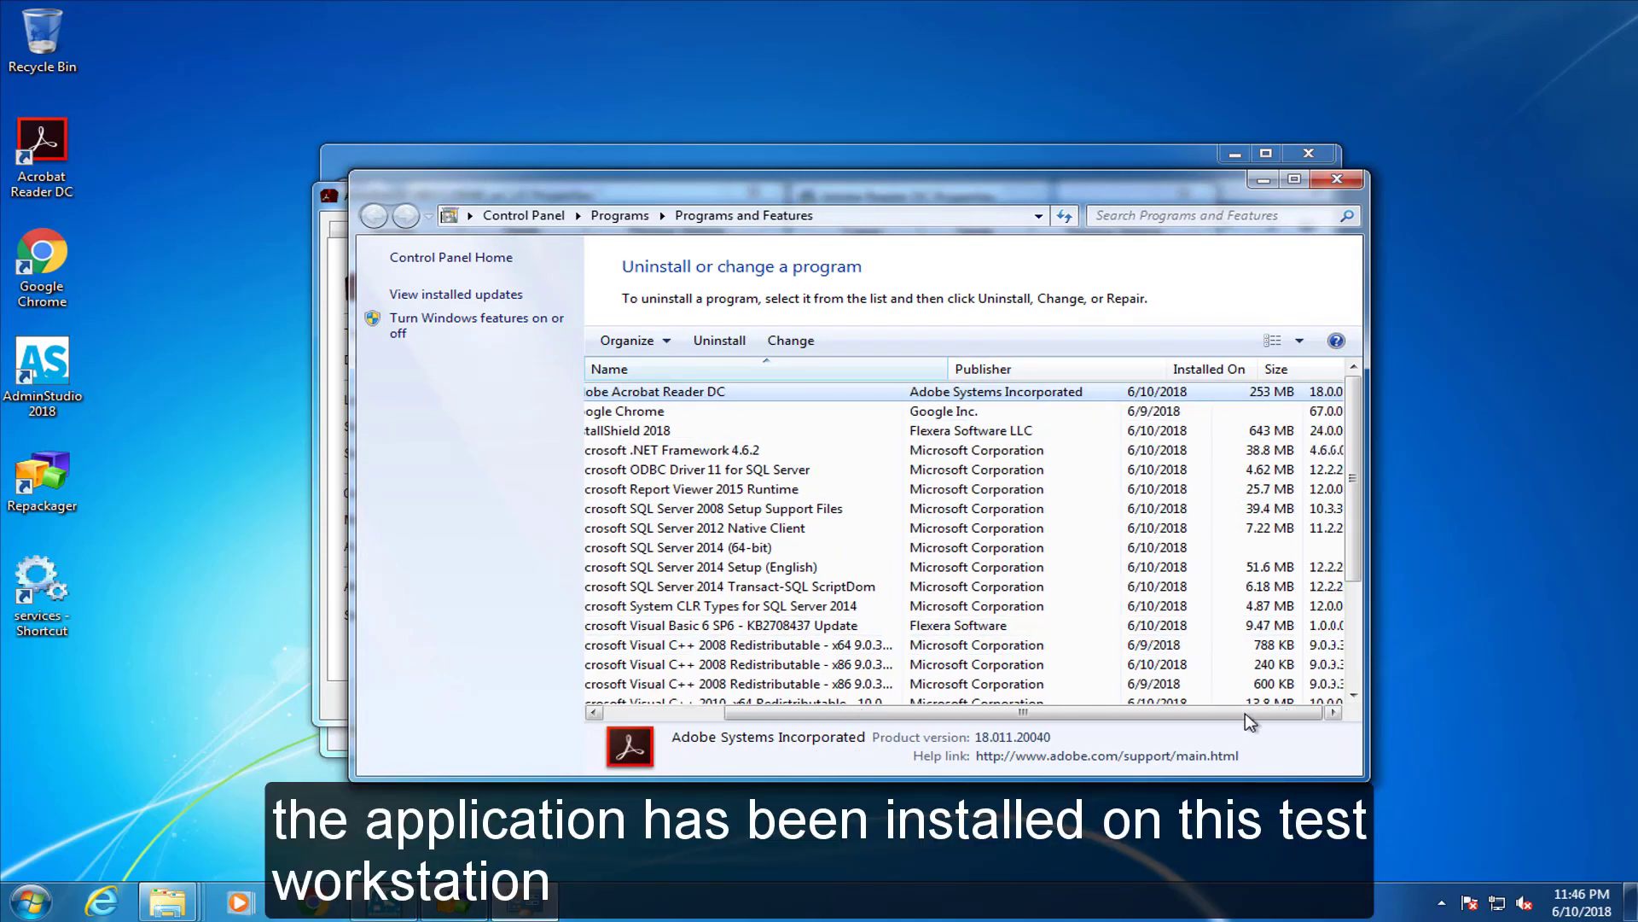
drag(1245, 714, 1125, 713)
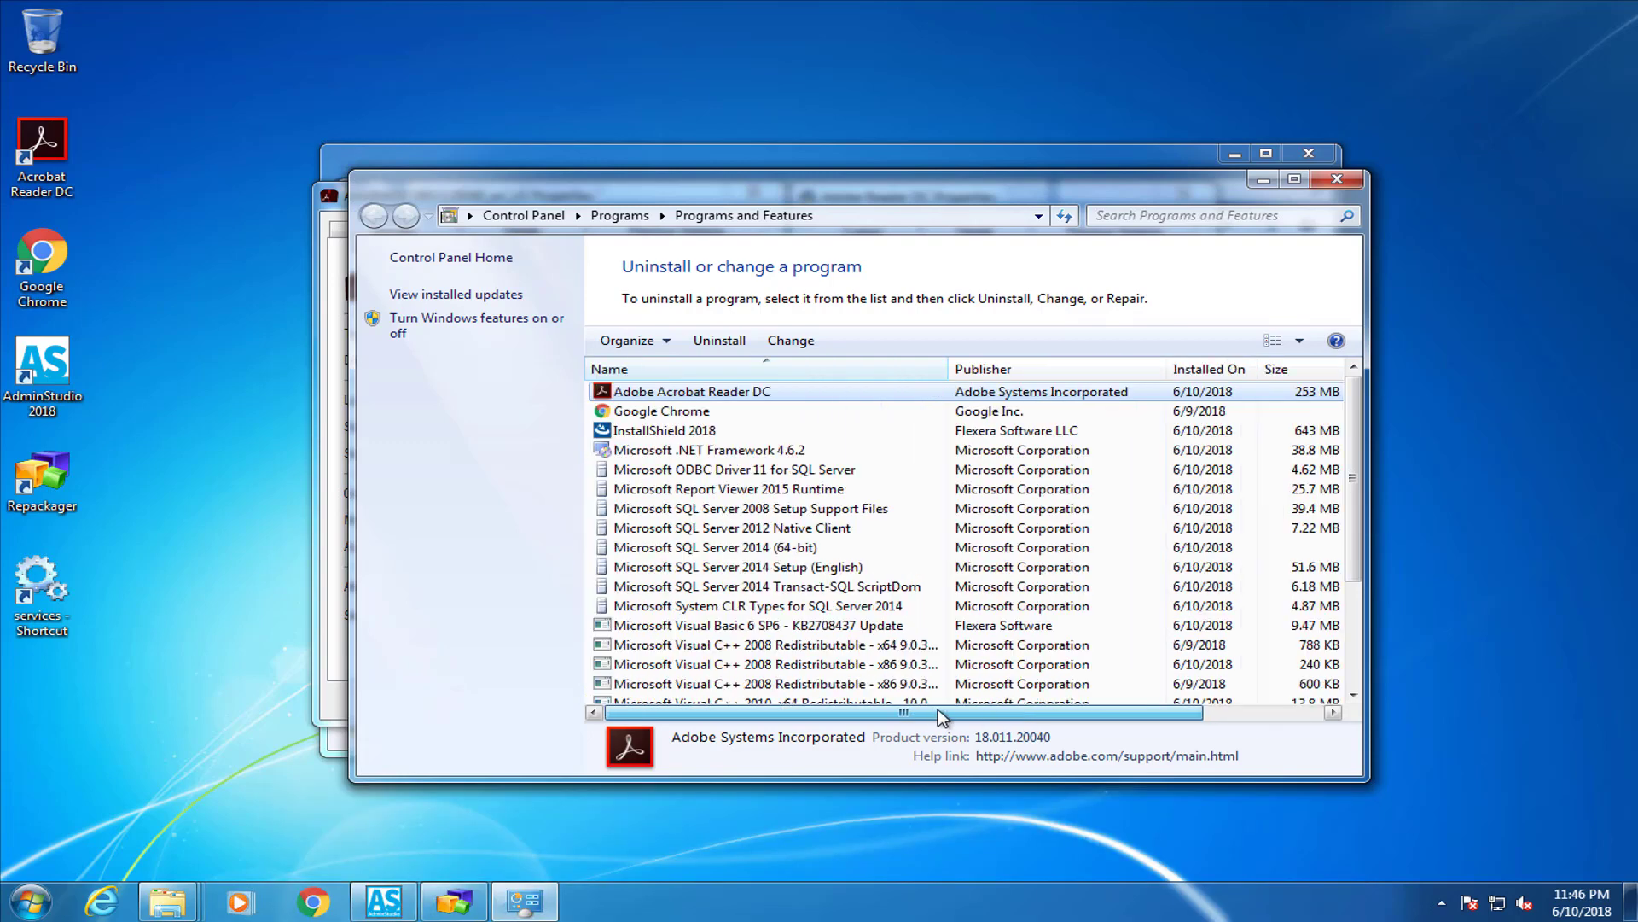
click(719, 339)
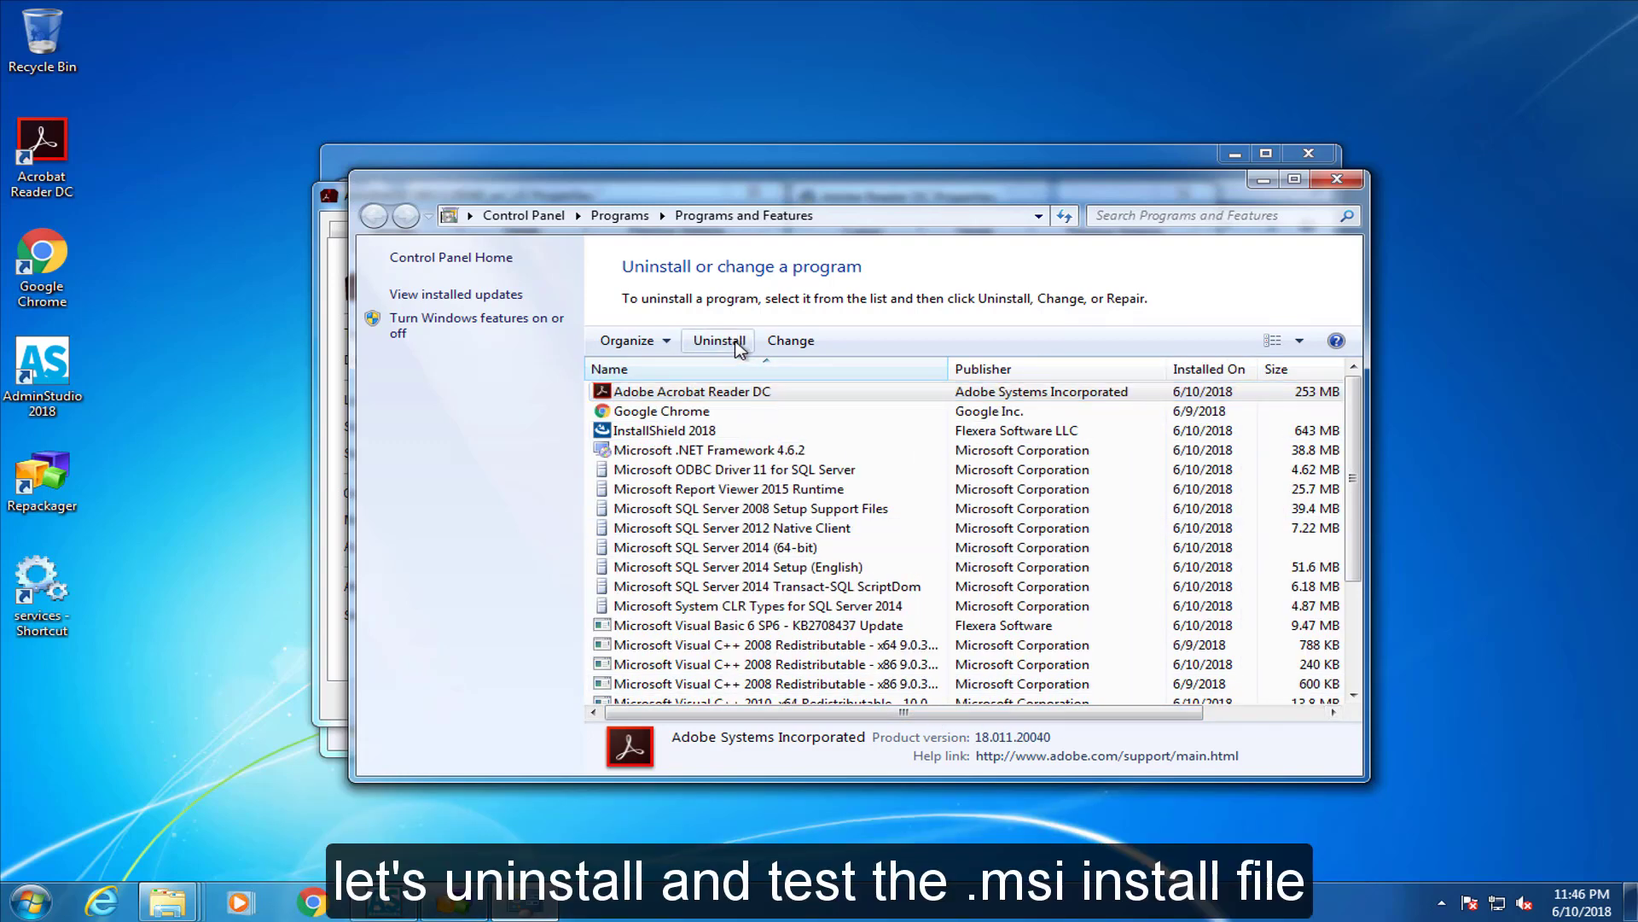
click(921, 453)
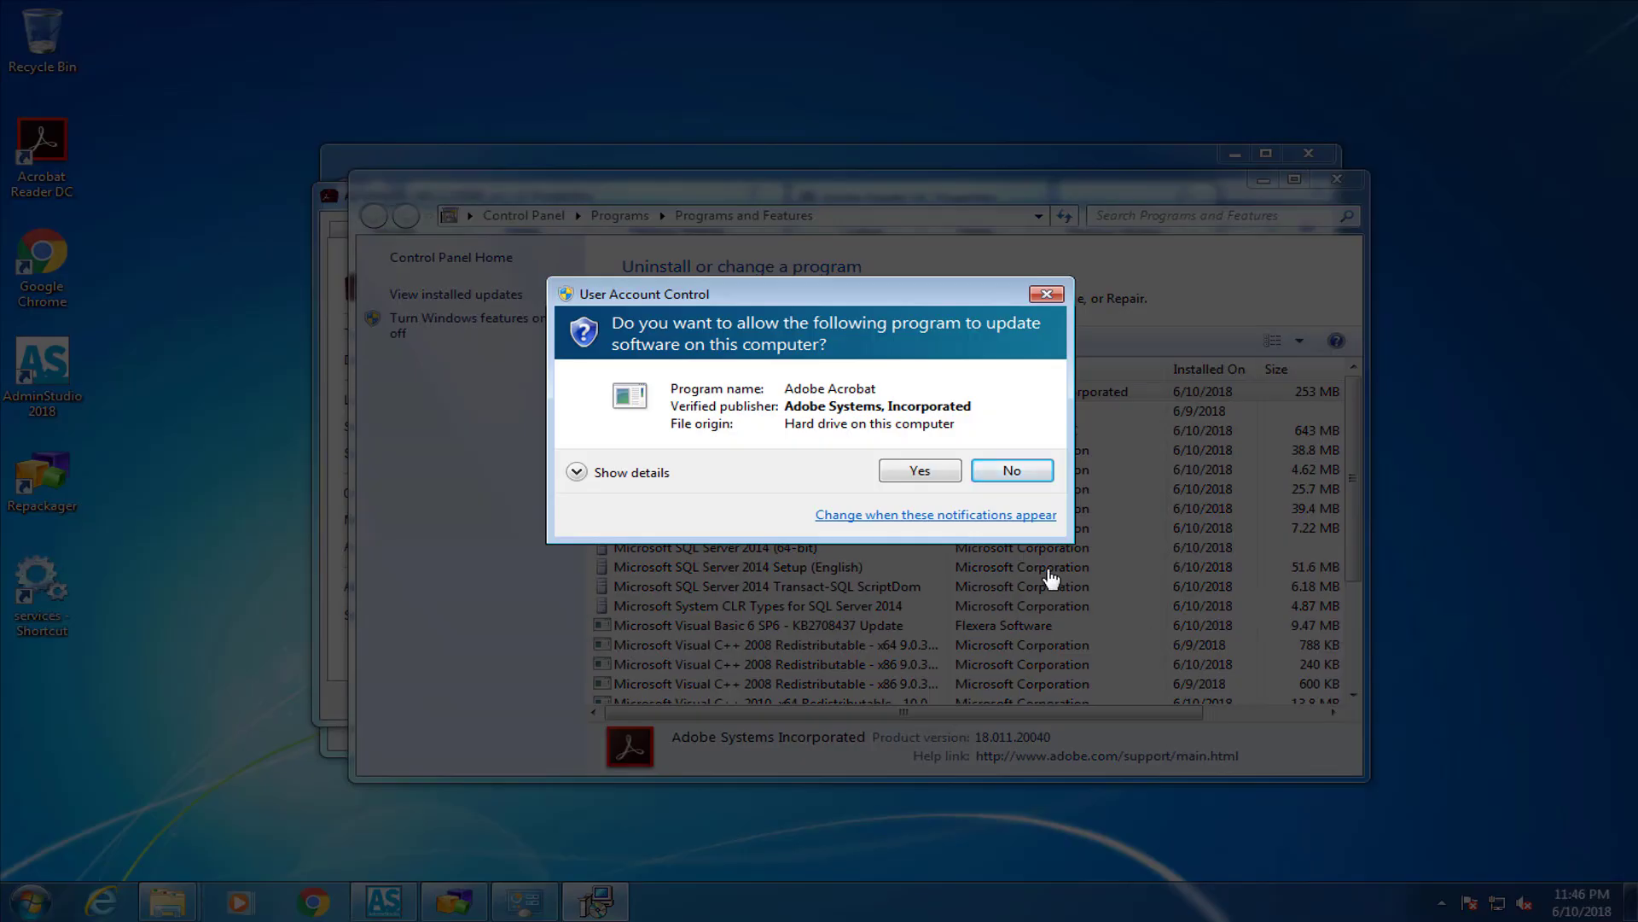
click(933, 470)
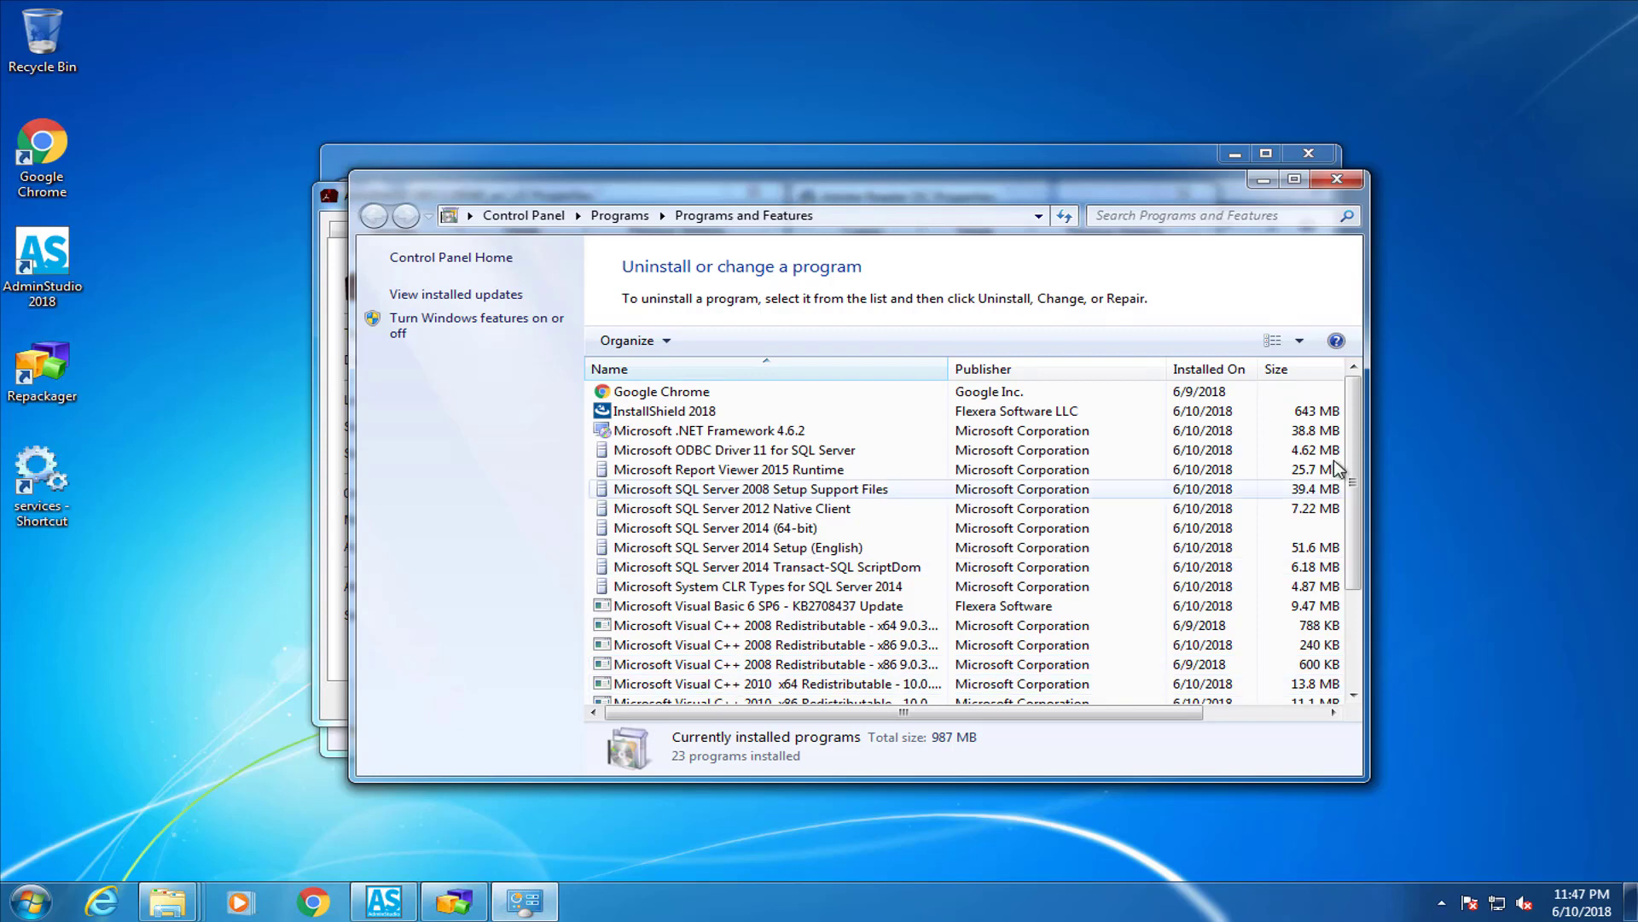
scroll(1357, 645, down, 3)
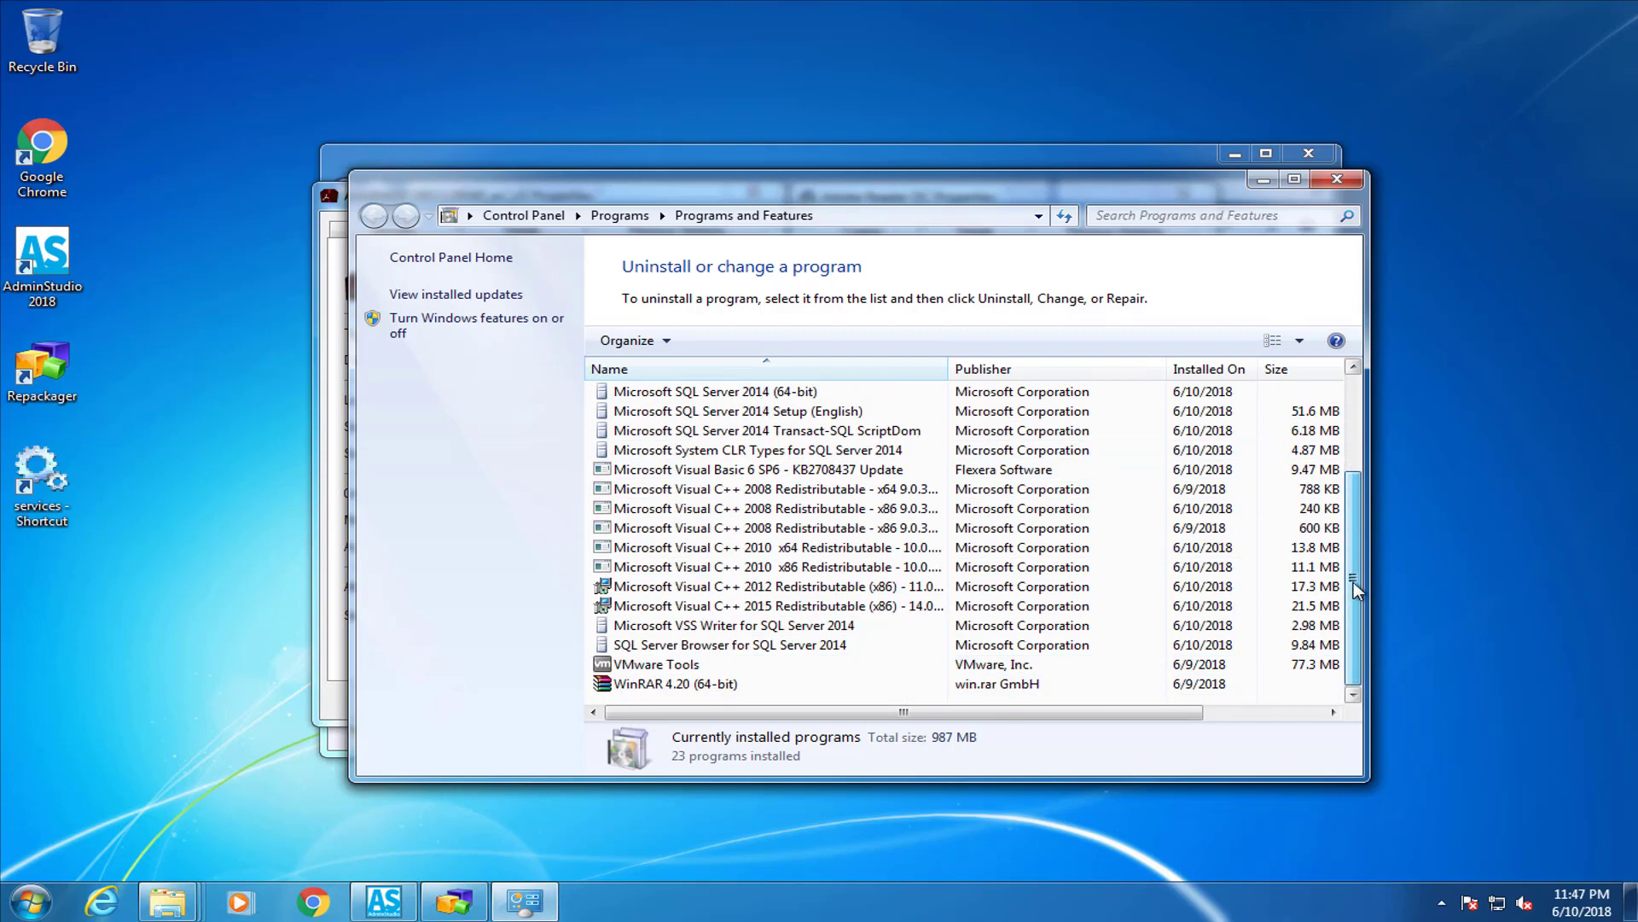
drag(1354, 582, 1359, 391)
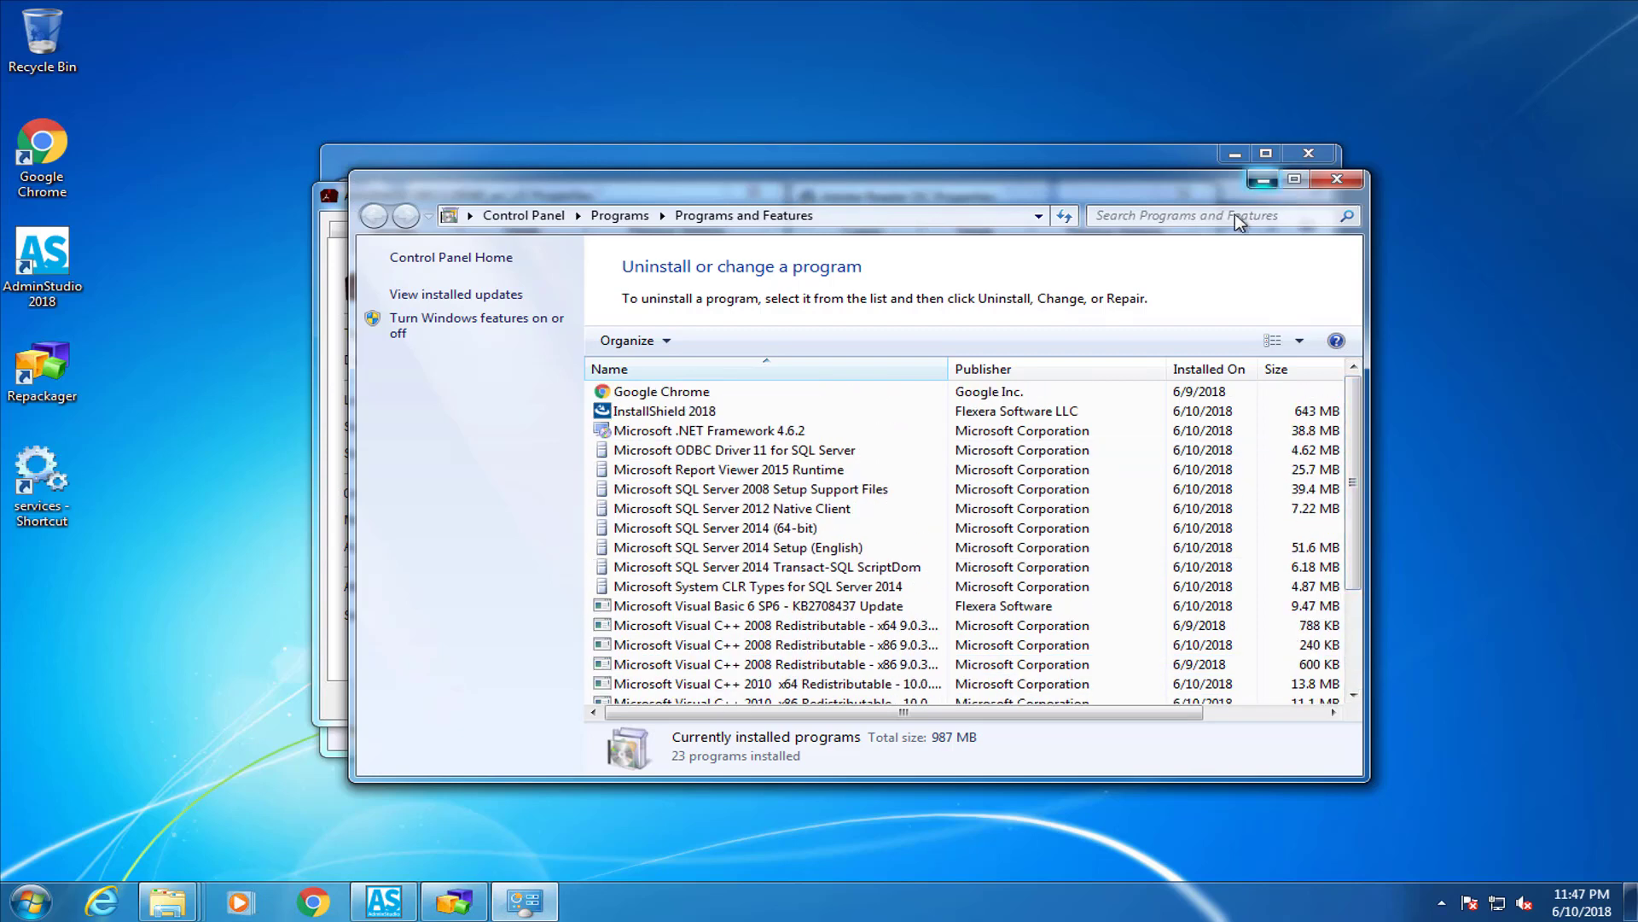
click(1263, 179)
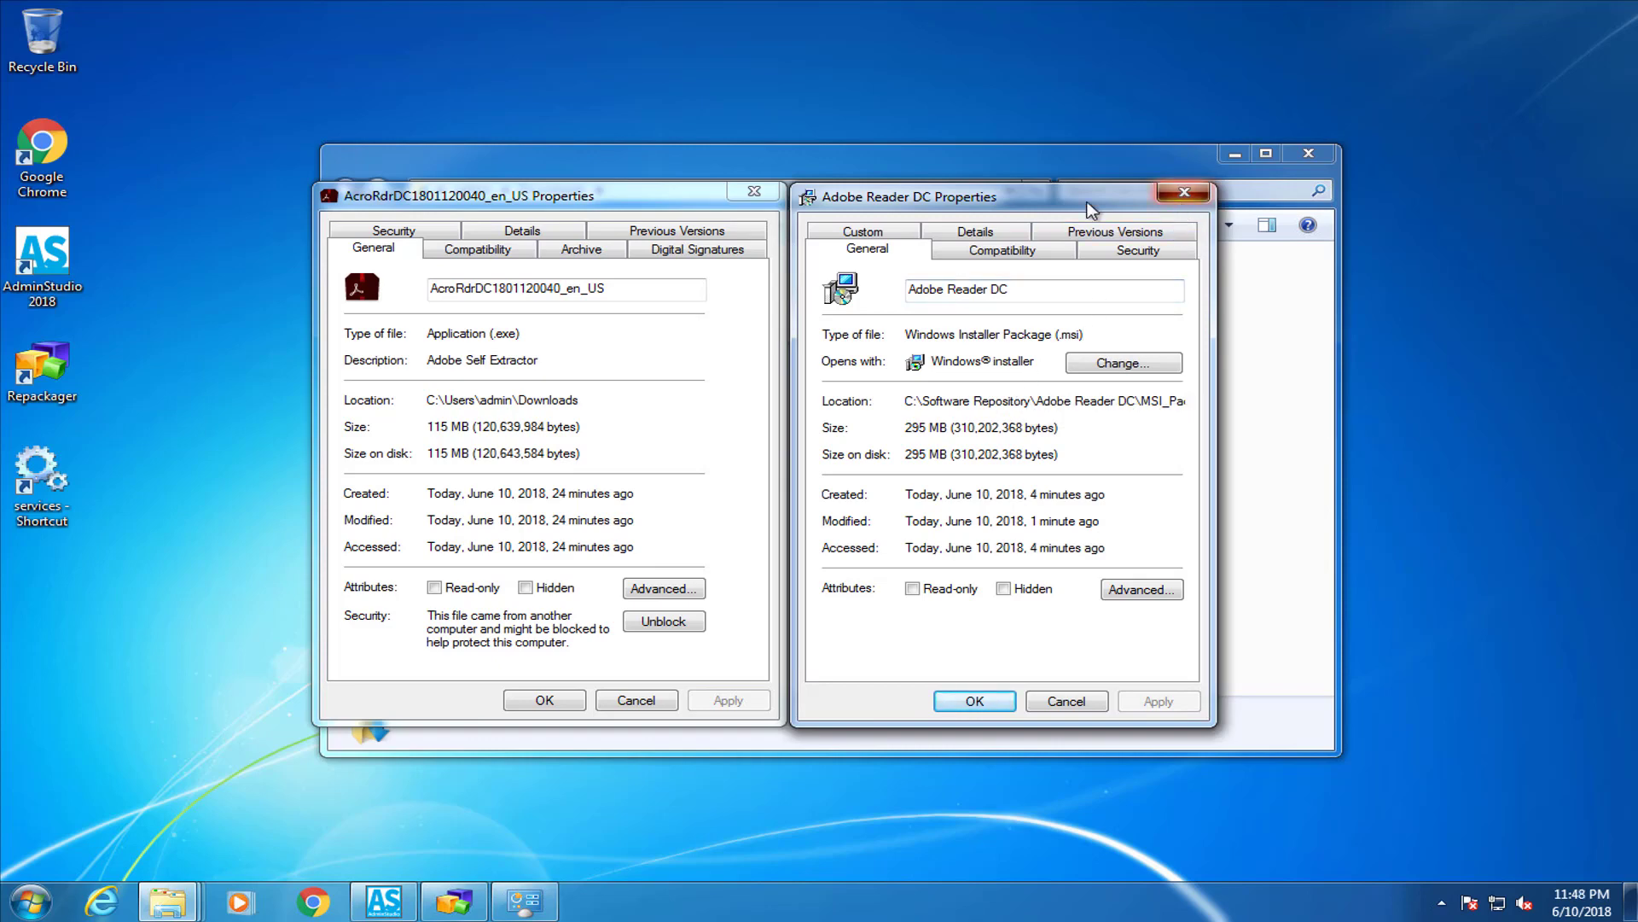
Close both Properties windows, return to MSI_Package, and select the 295 MB Adobe Reader DC.msi
click(1184, 192)
click(742, 189)
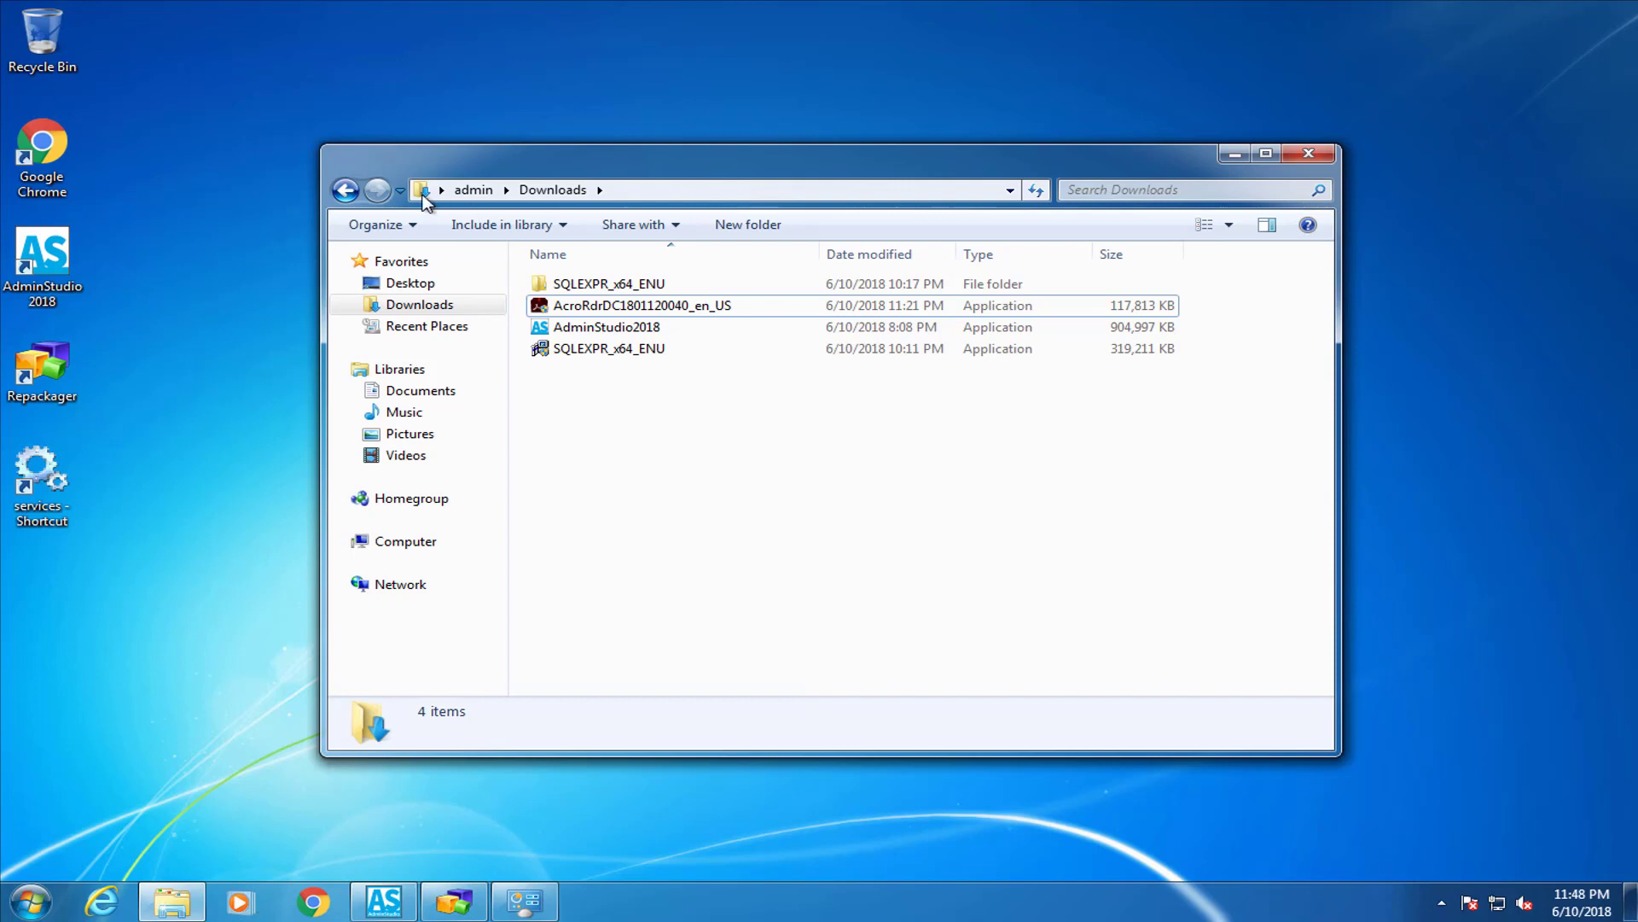
click(346, 191)
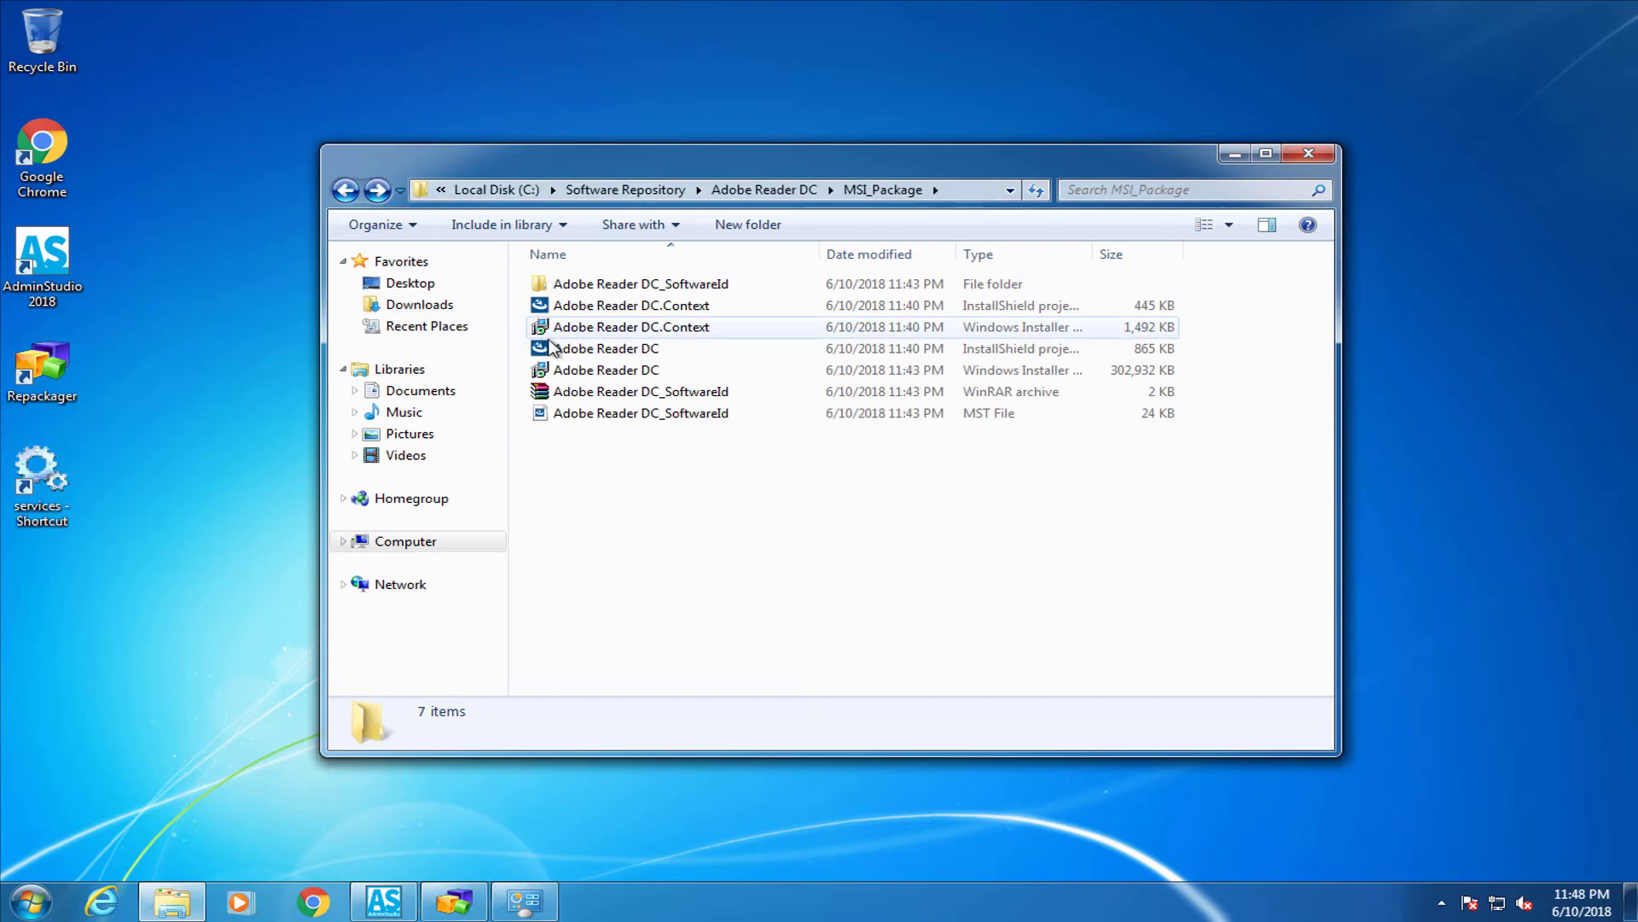
click(589, 372)
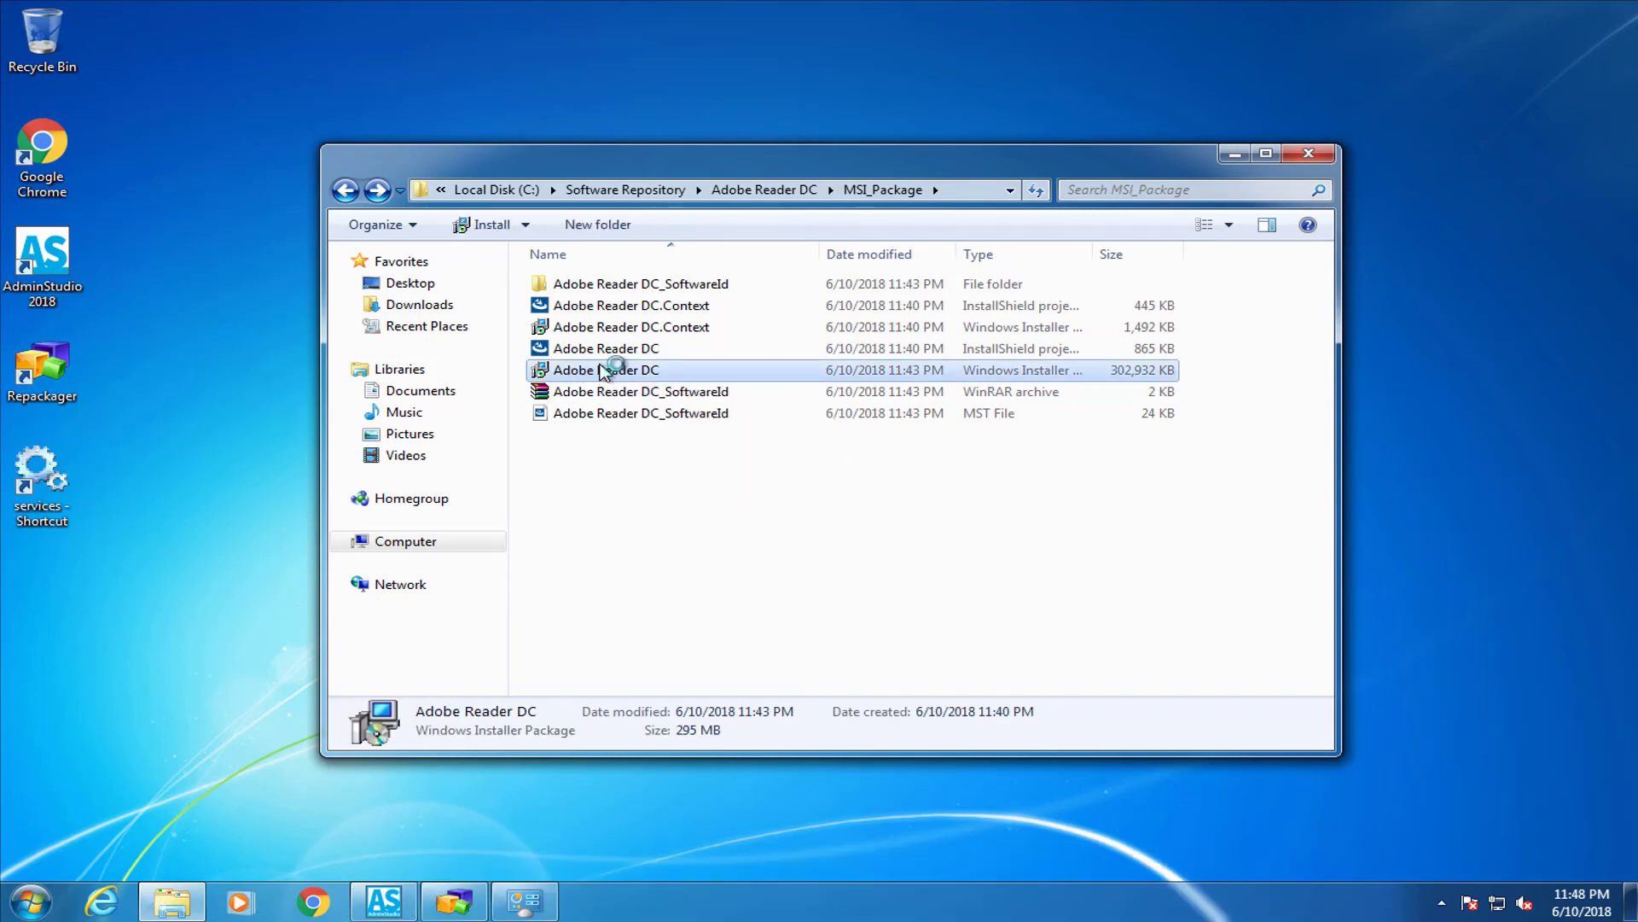
Install Adobe Reader DC.msi through the InstallShield Wizard, approving the UAC prompt, then close the finished wizard
key(super+d)
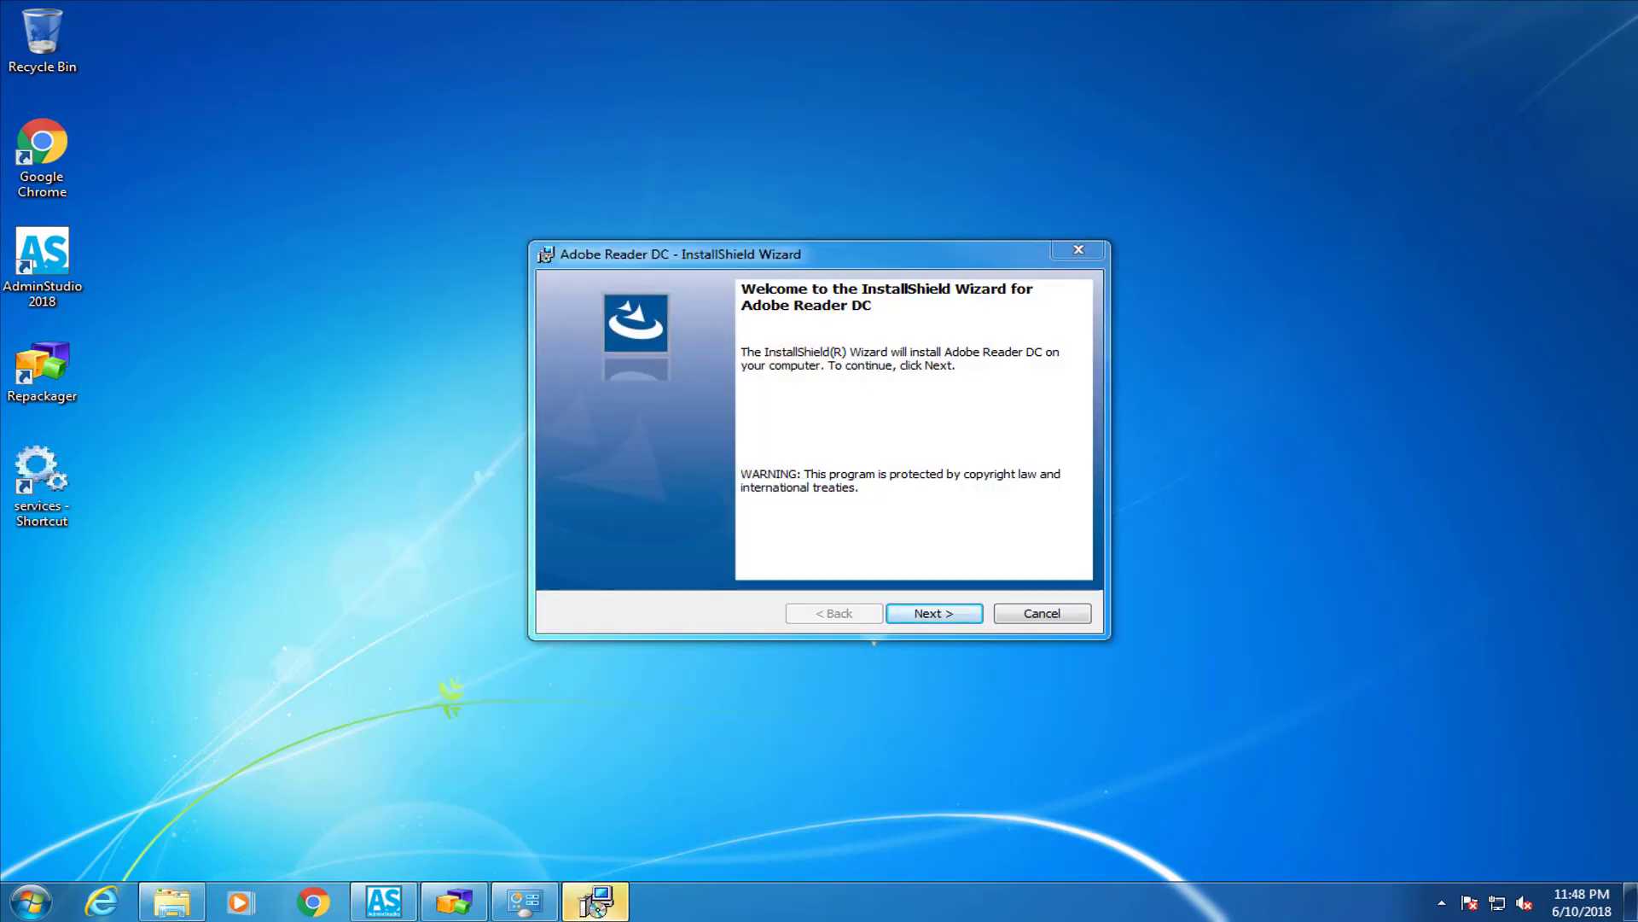
click(928, 614)
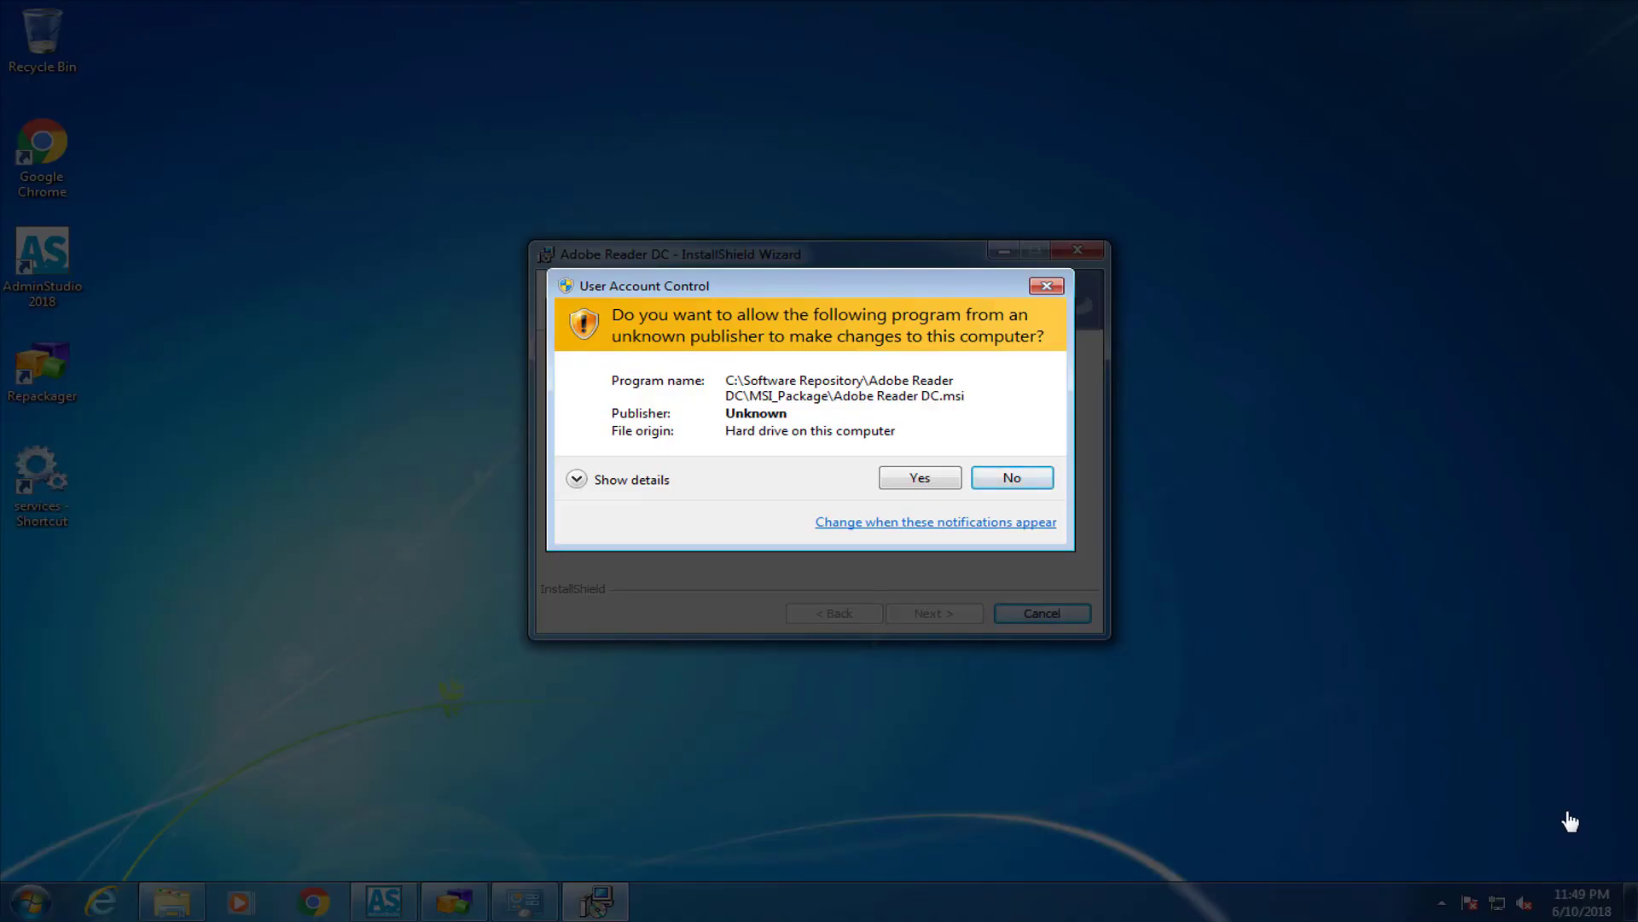
click(943, 478)
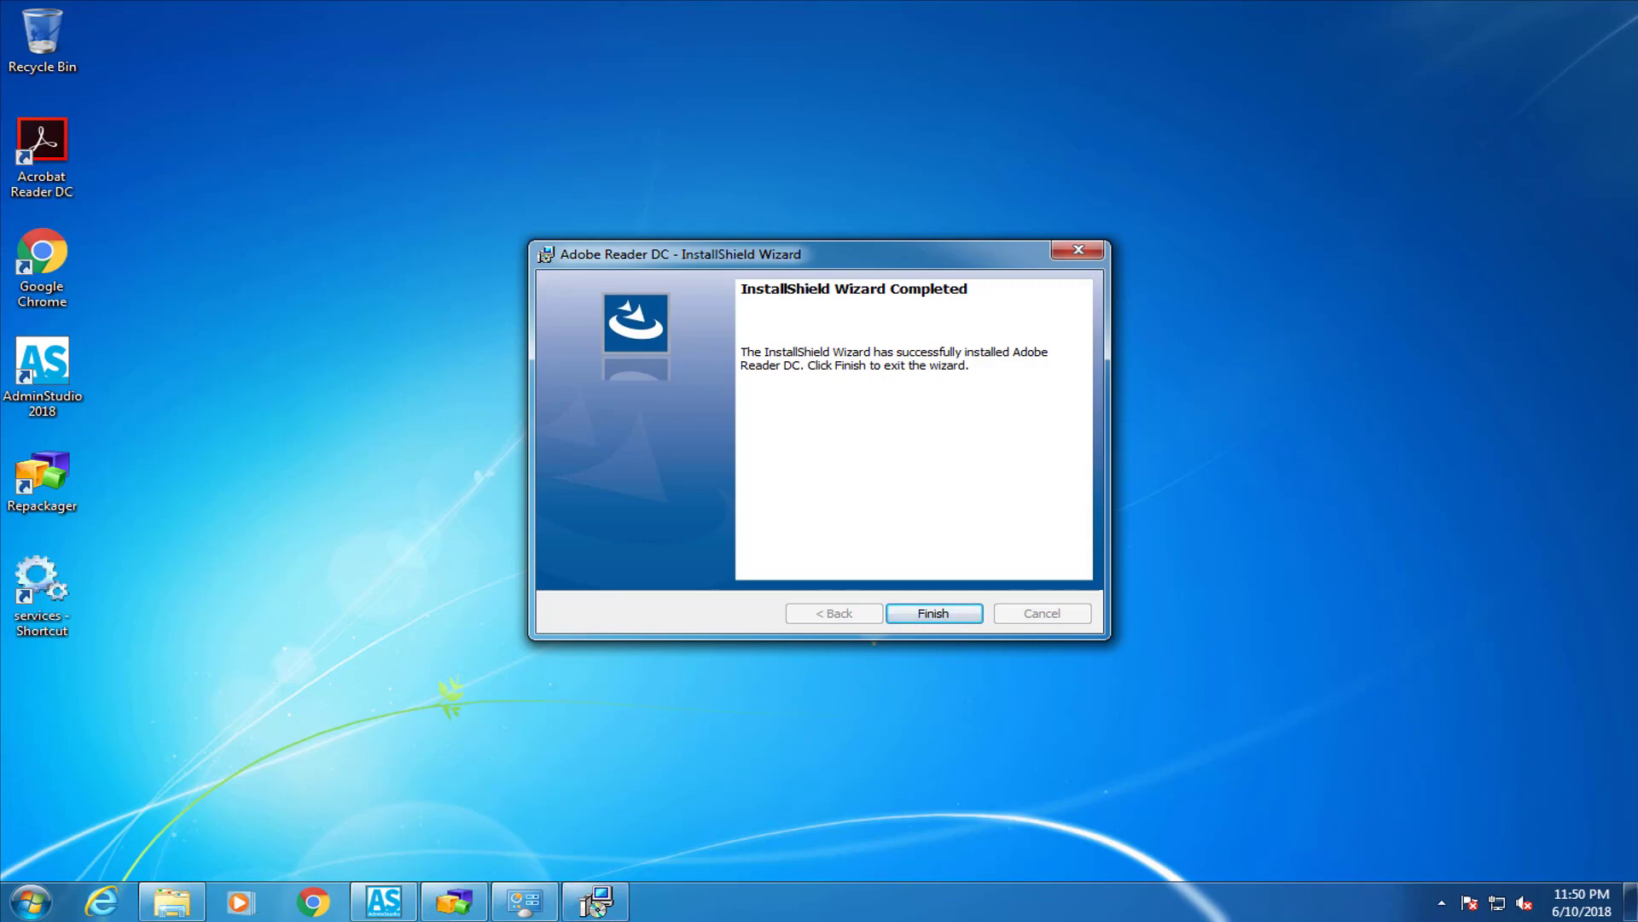
click(943, 616)
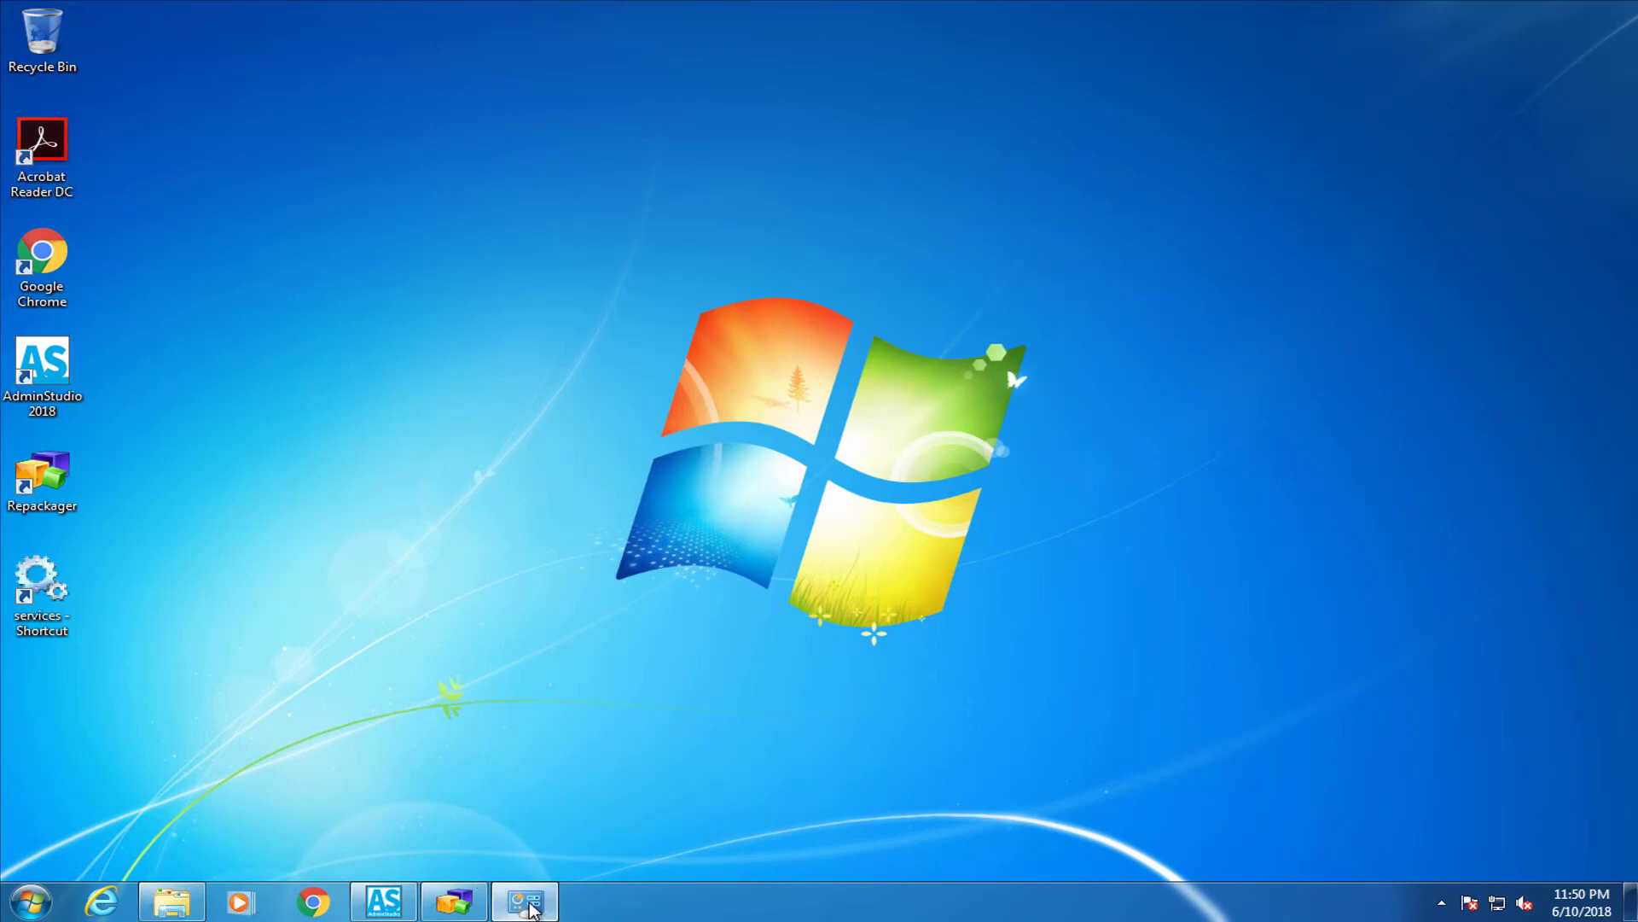
Refresh Programs and Features, select the new 553 MB Adobe Reader DC entry, then minimize the window
click(525, 901)
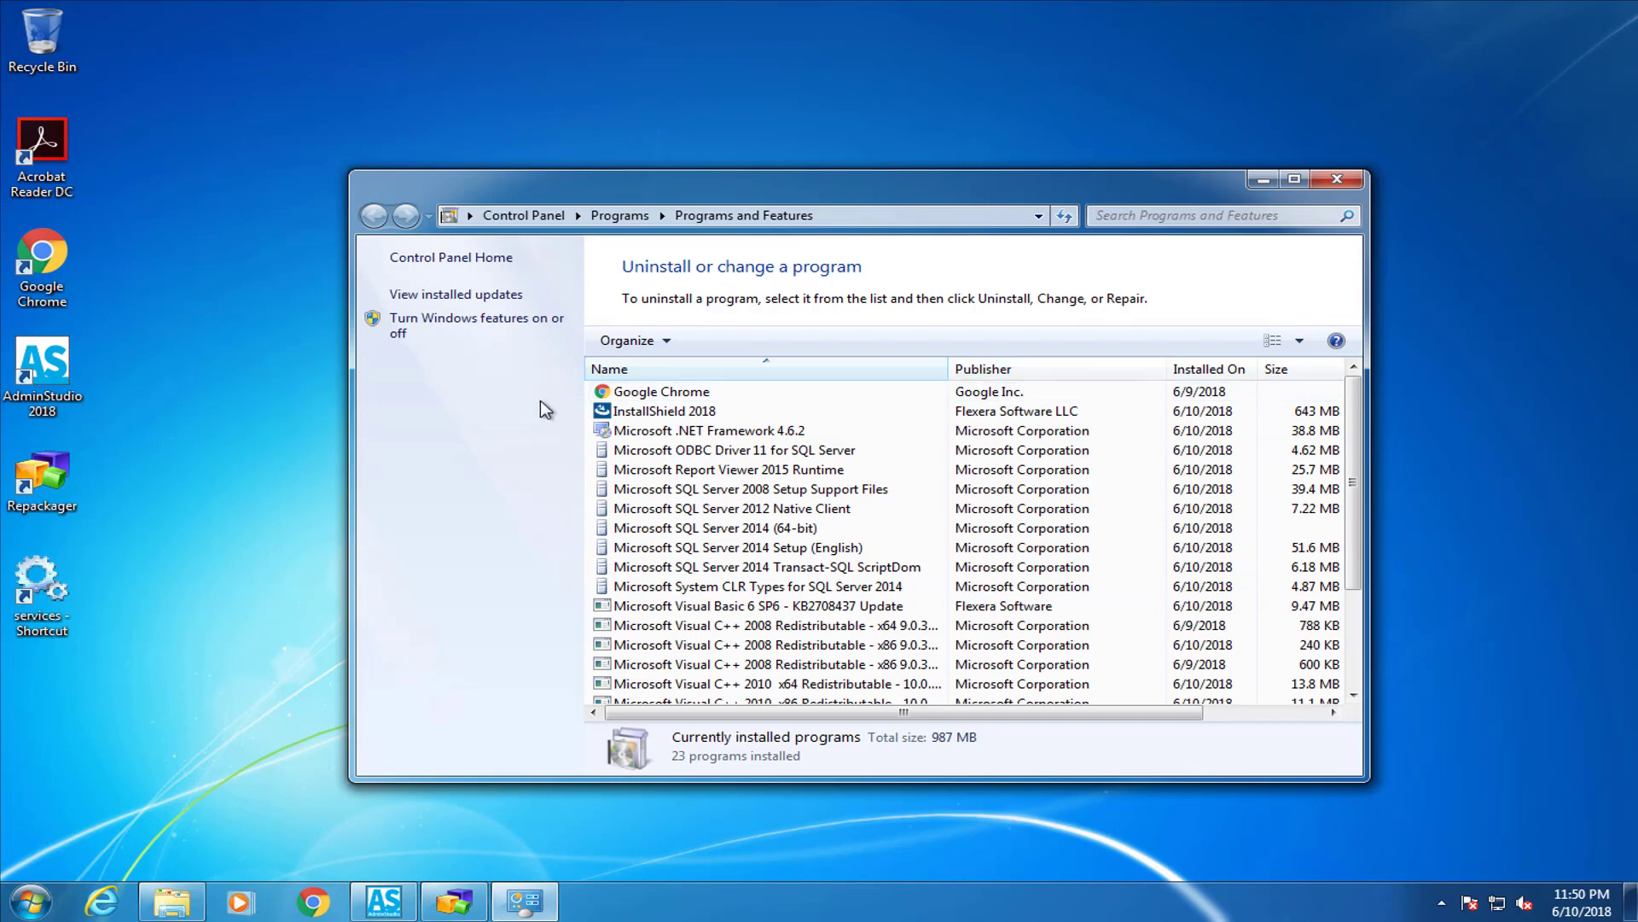
click(1066, 217)
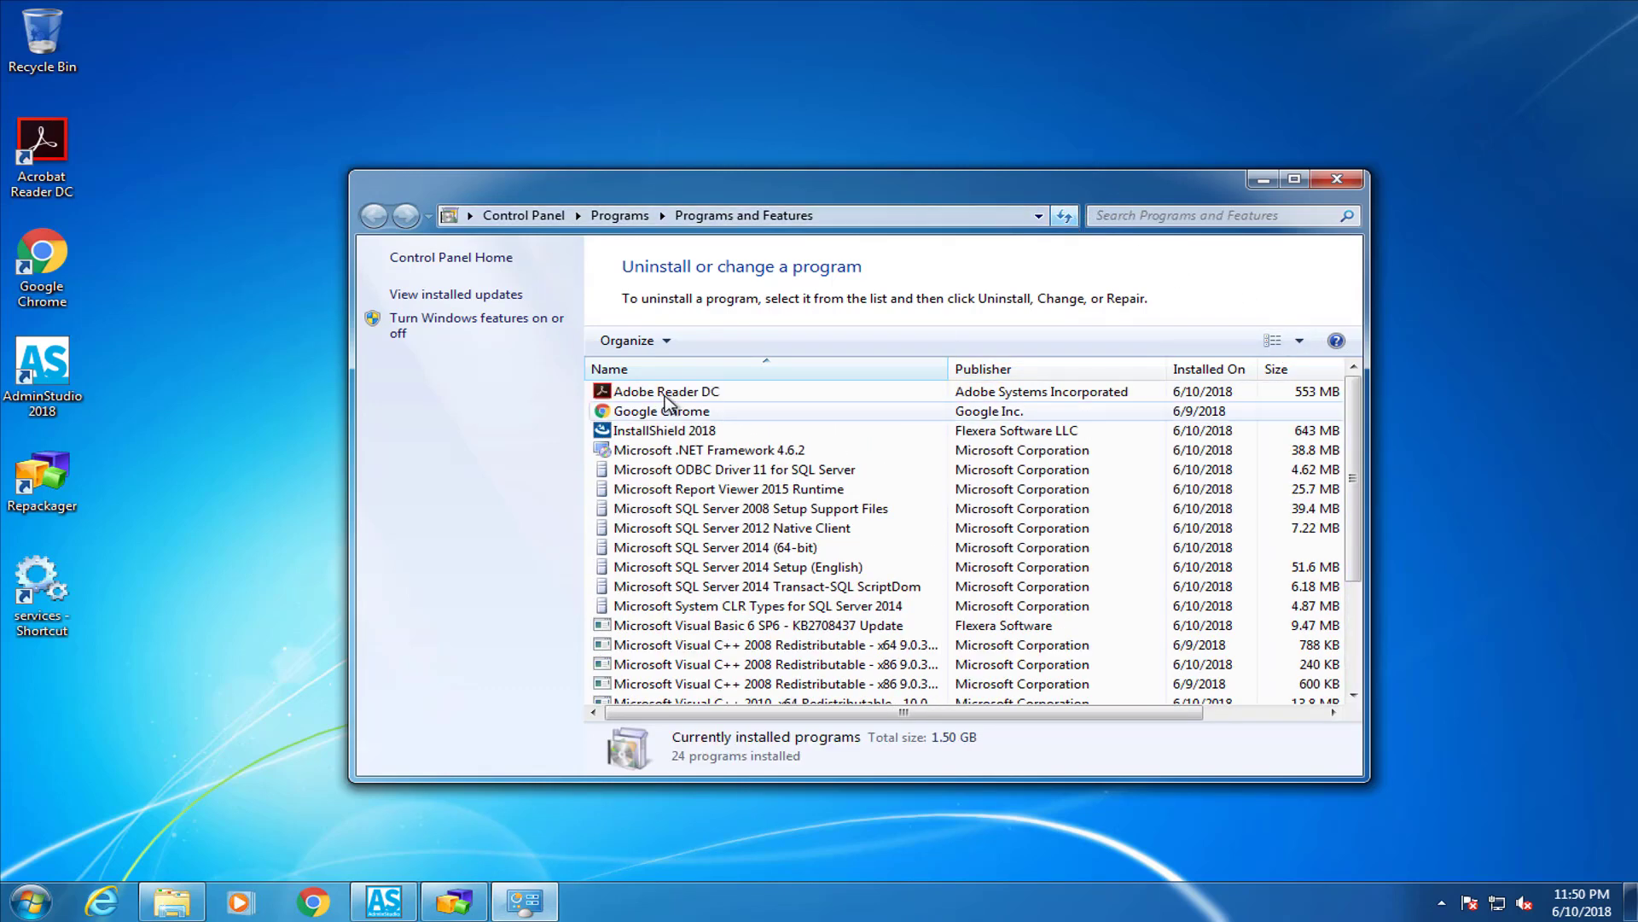
click(687, 395)
drag(881, 711, 916, 710)
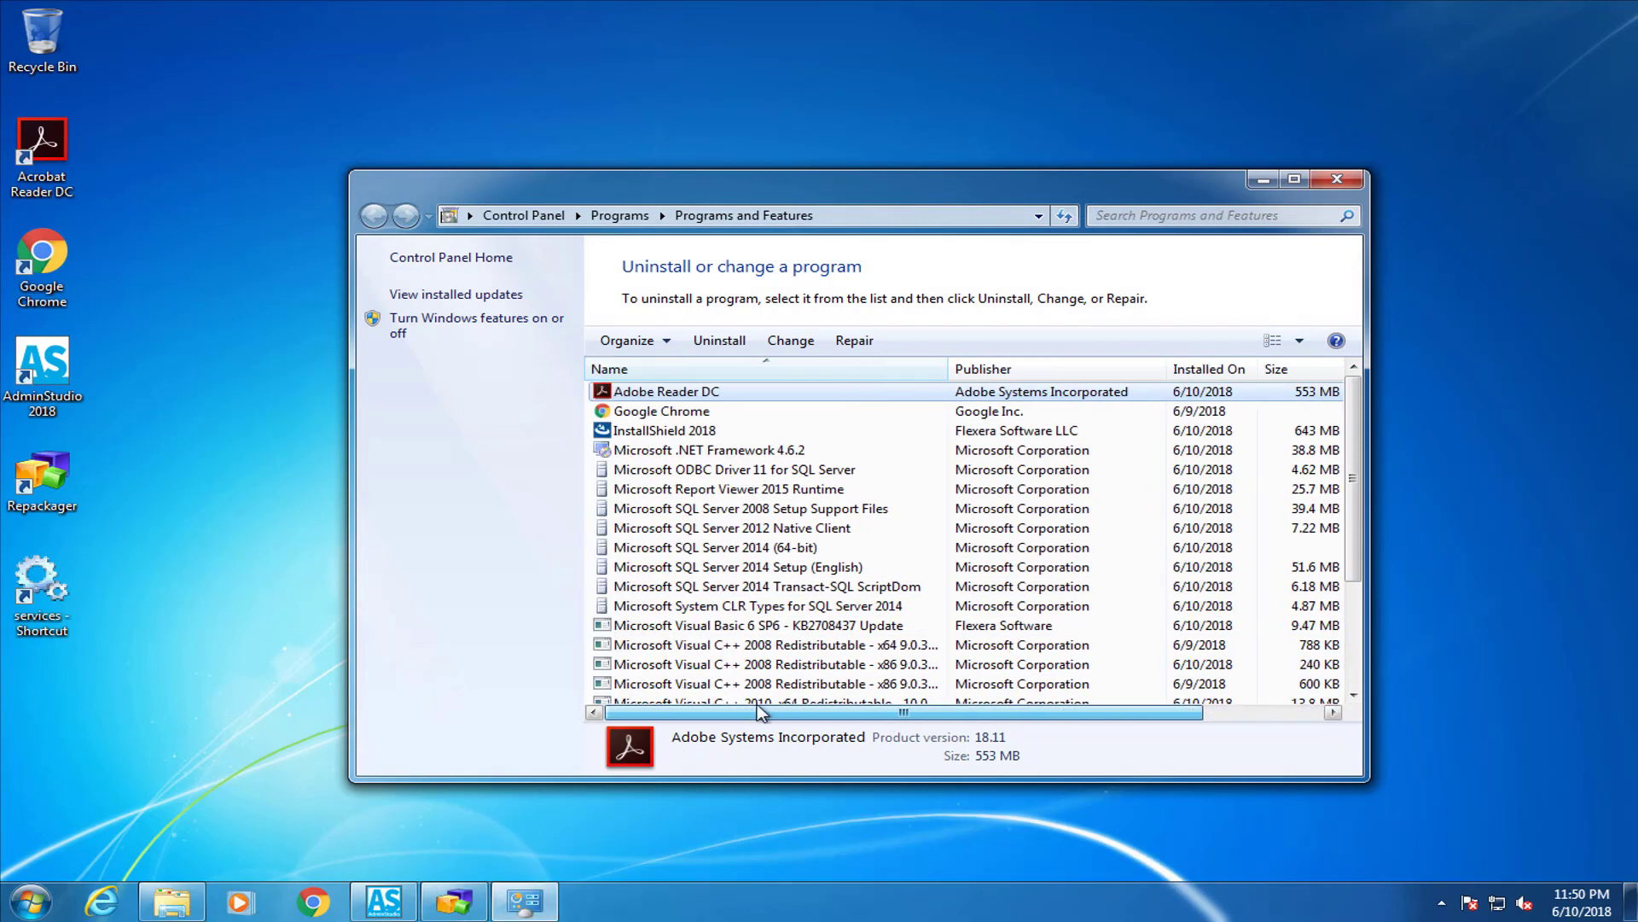
click(1264, 180)
Launch Acrobat Reader DC from the desktop, accept the licence, and skip through the welcome tour
double_click(72, 155)
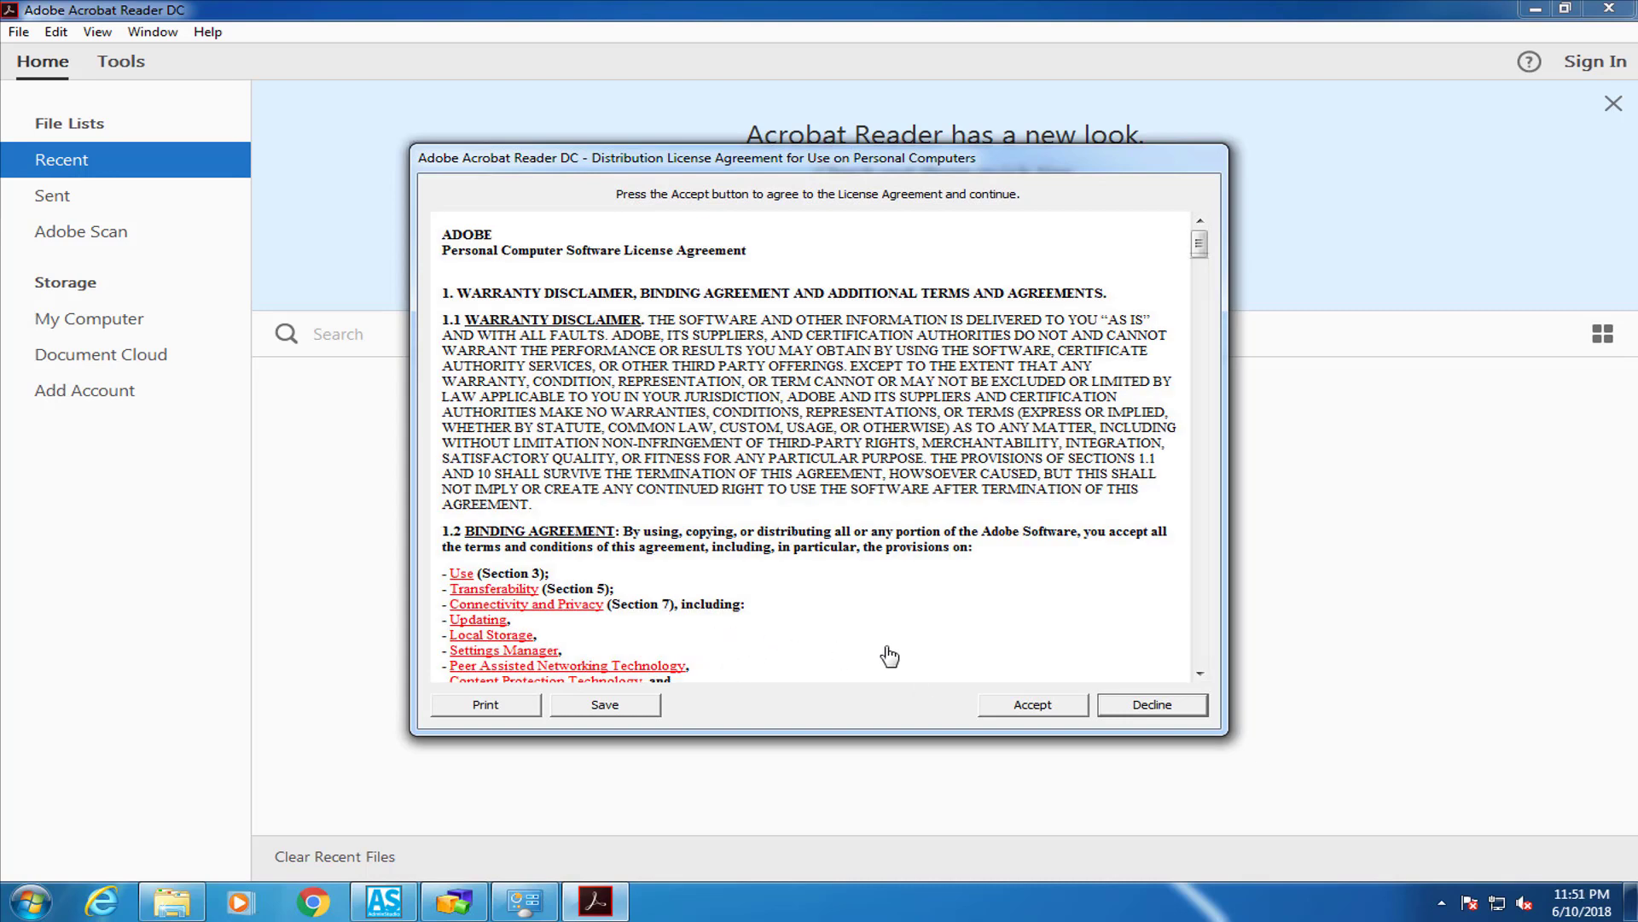
drag(1200, 245, 1198, 670)
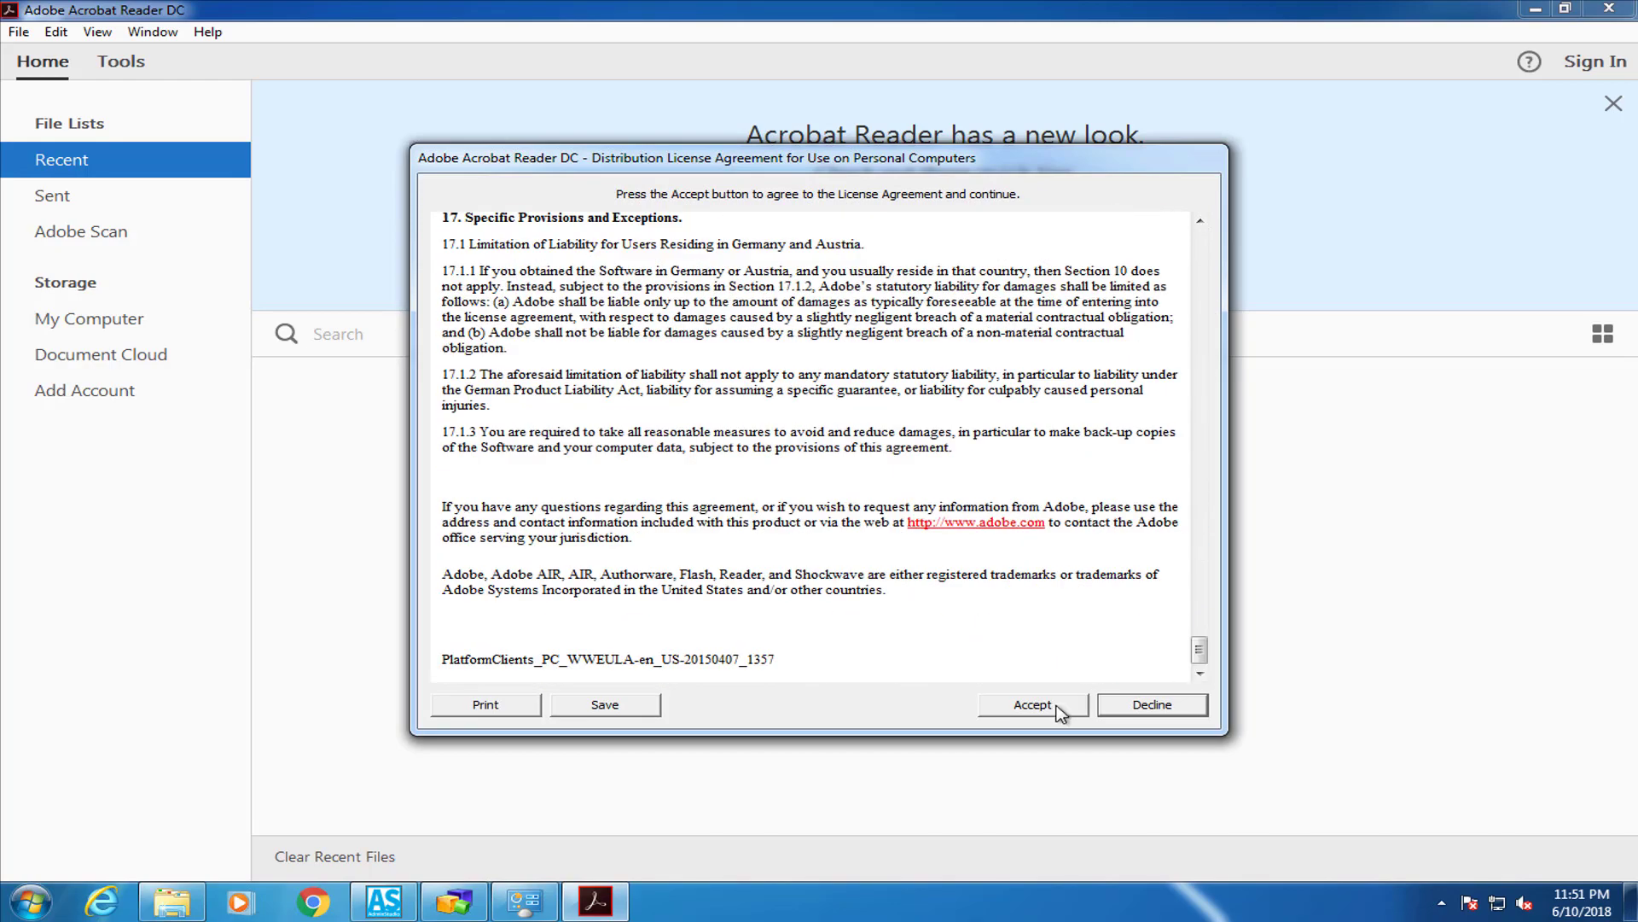
click(1057, 705)
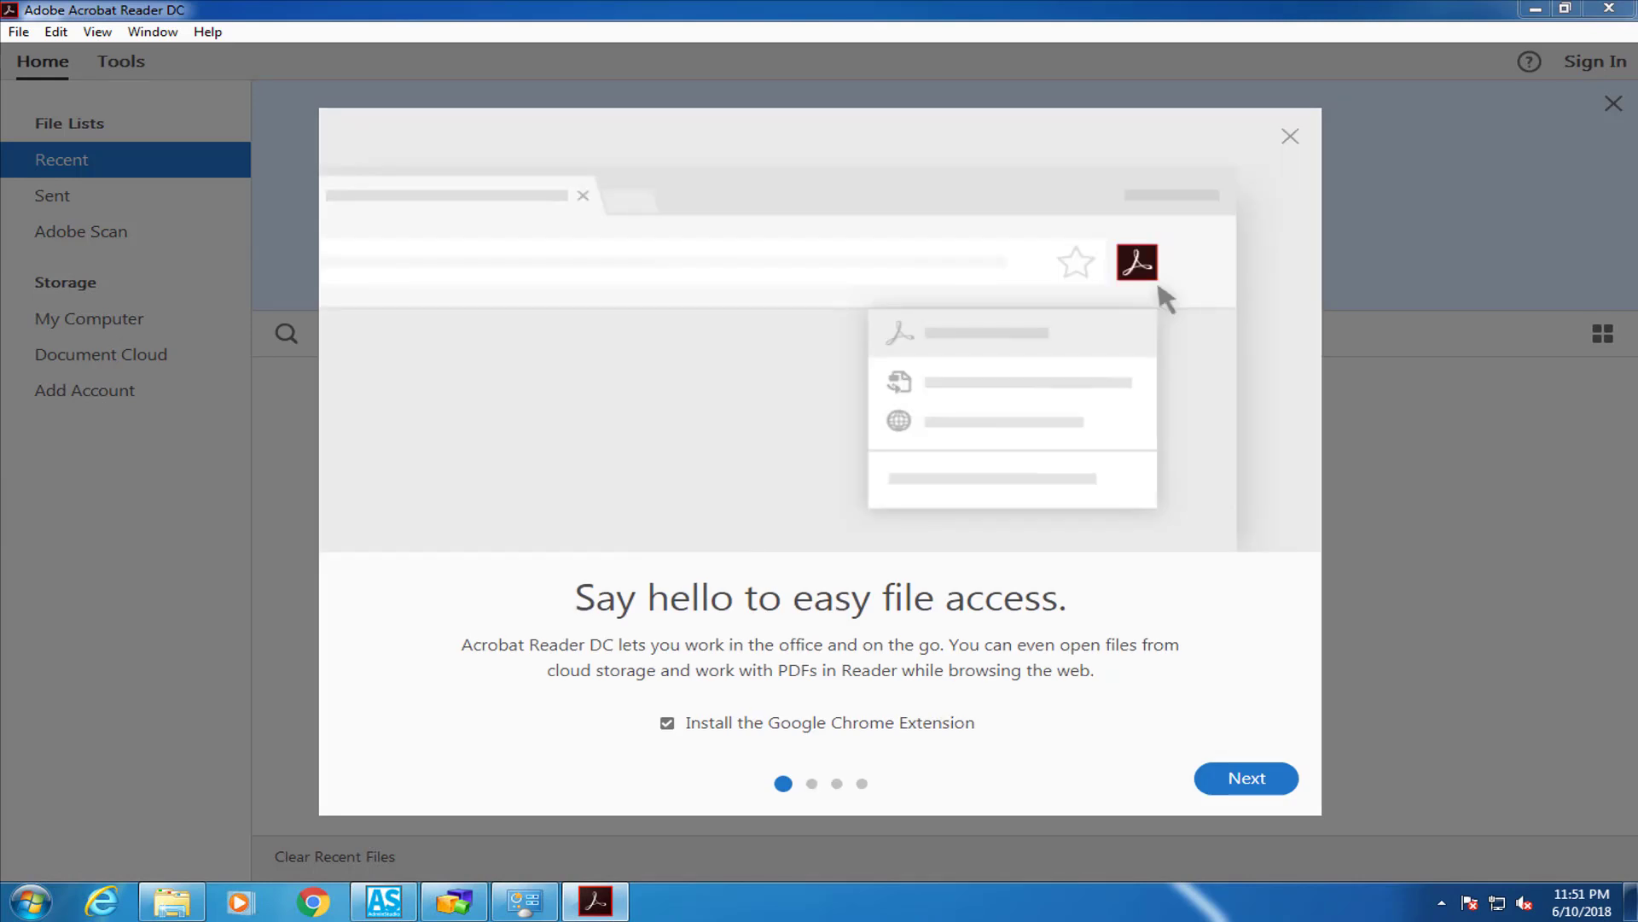
click(1261, 781)
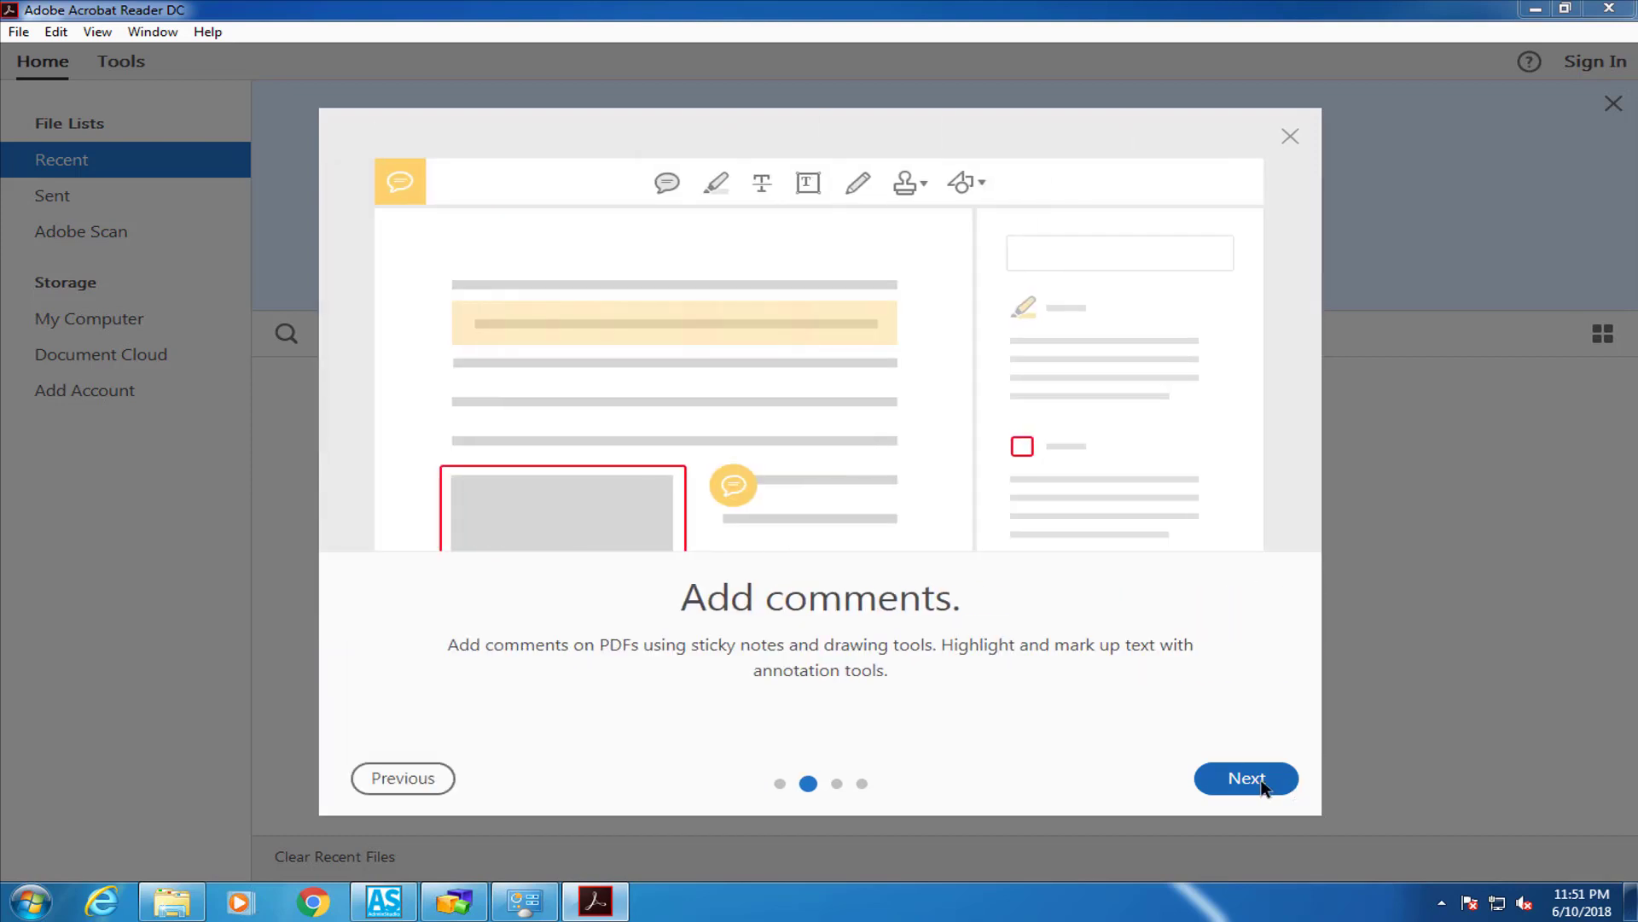
click(1263, 787)
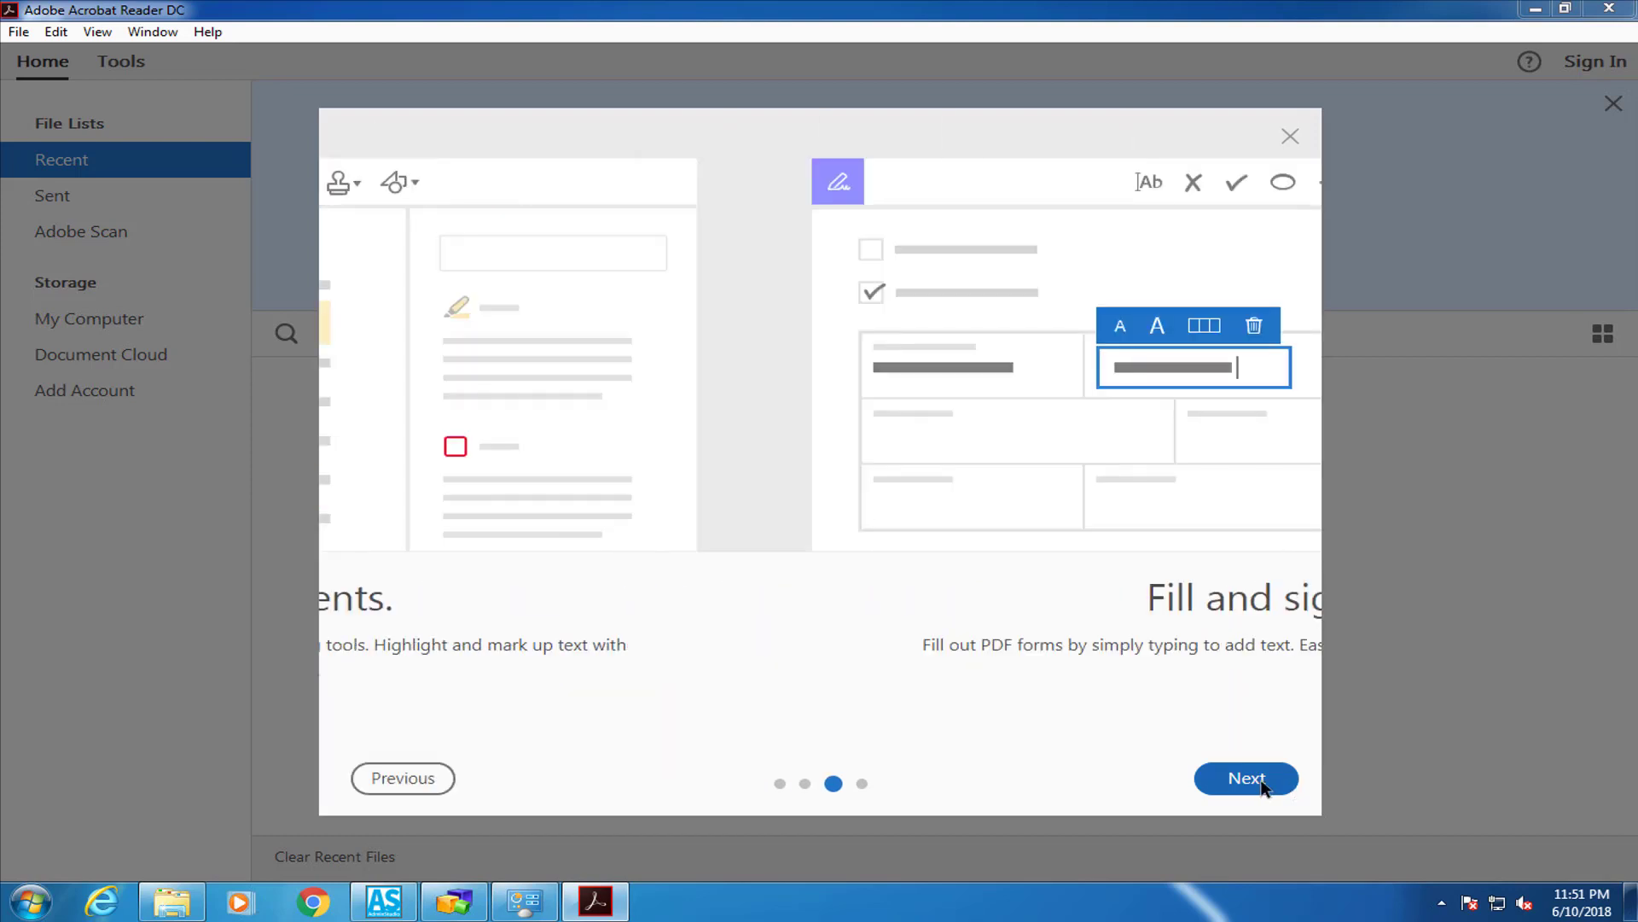
click(1263, 786)
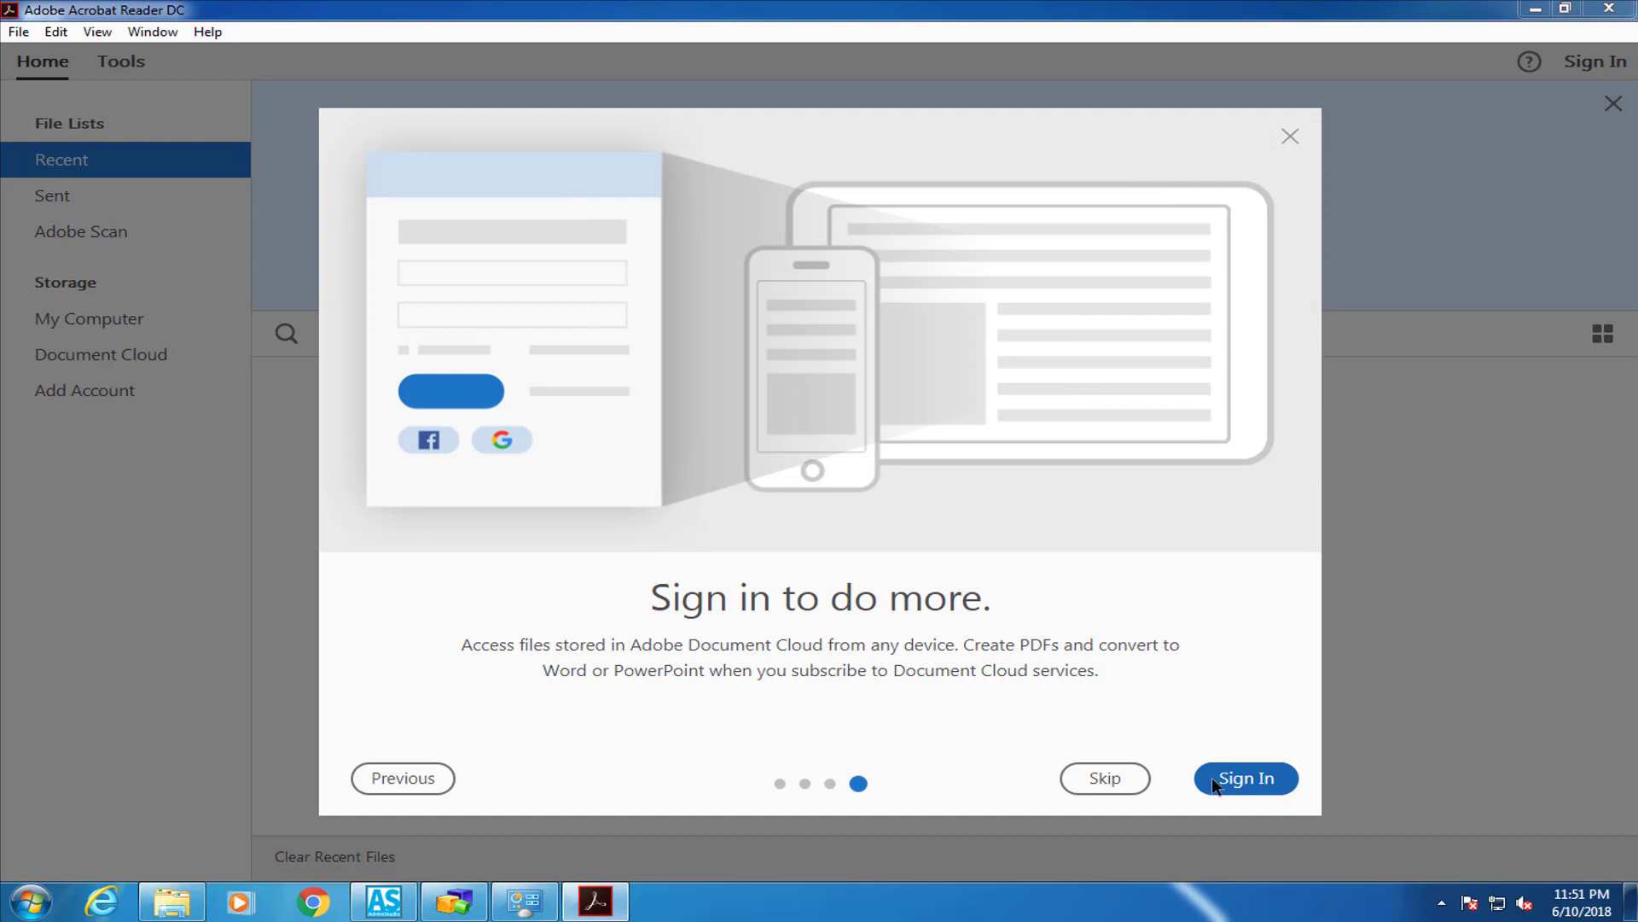
click(1127, 771)
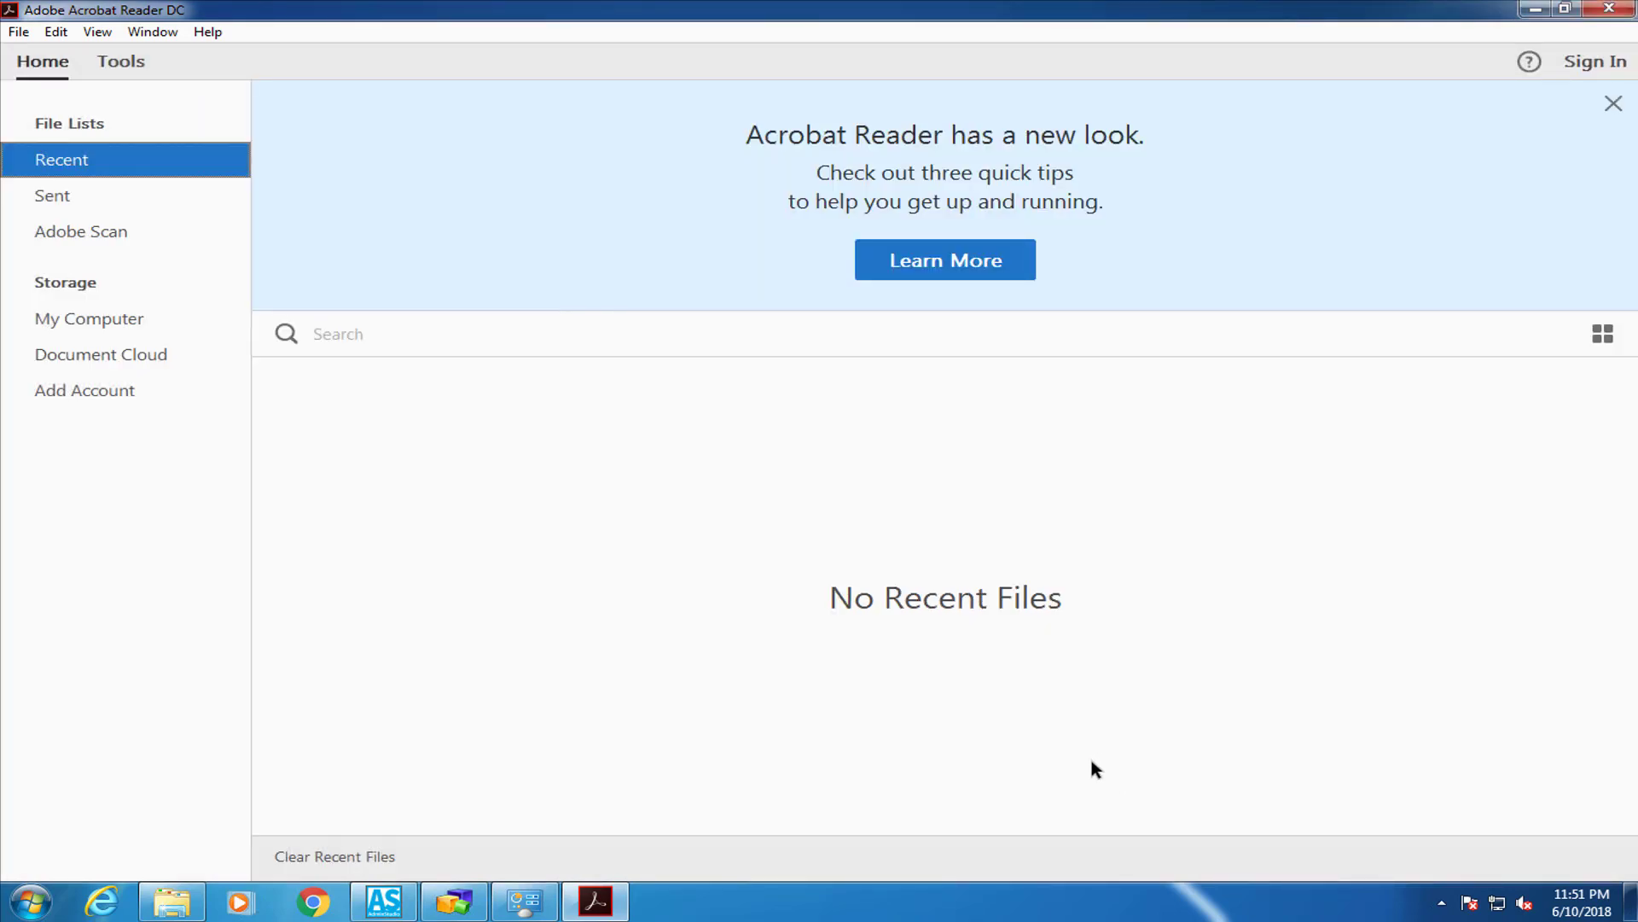
Confirm version 18.011.20040.19174 in Help > About, then exit Acrobat Reader DC
click(207, 34)
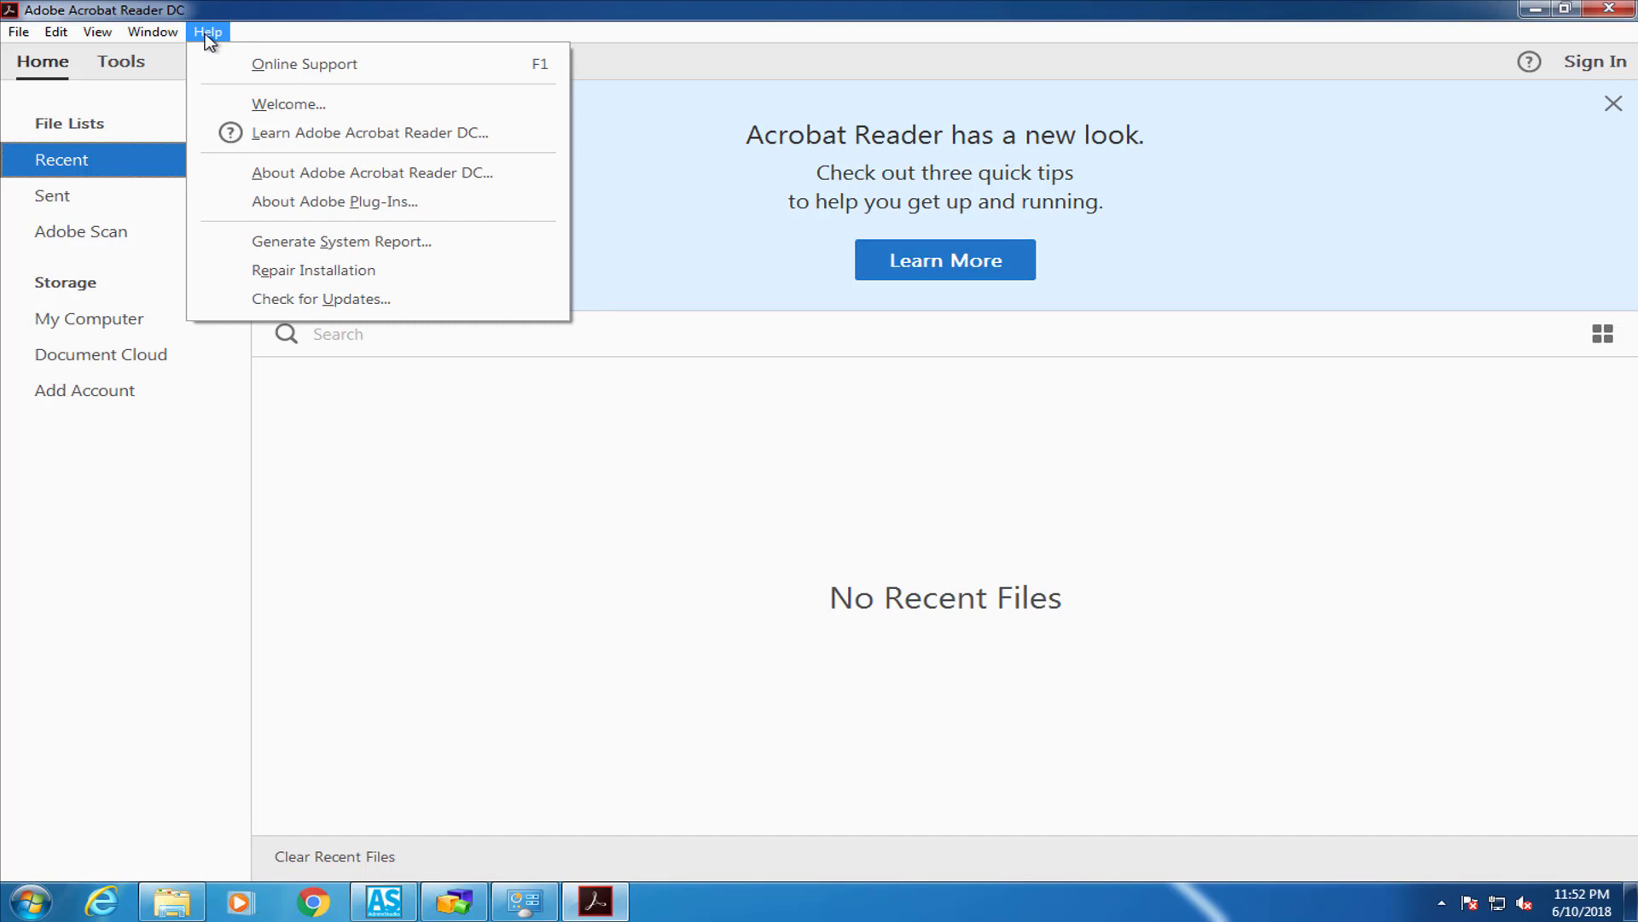
click(219, 171)
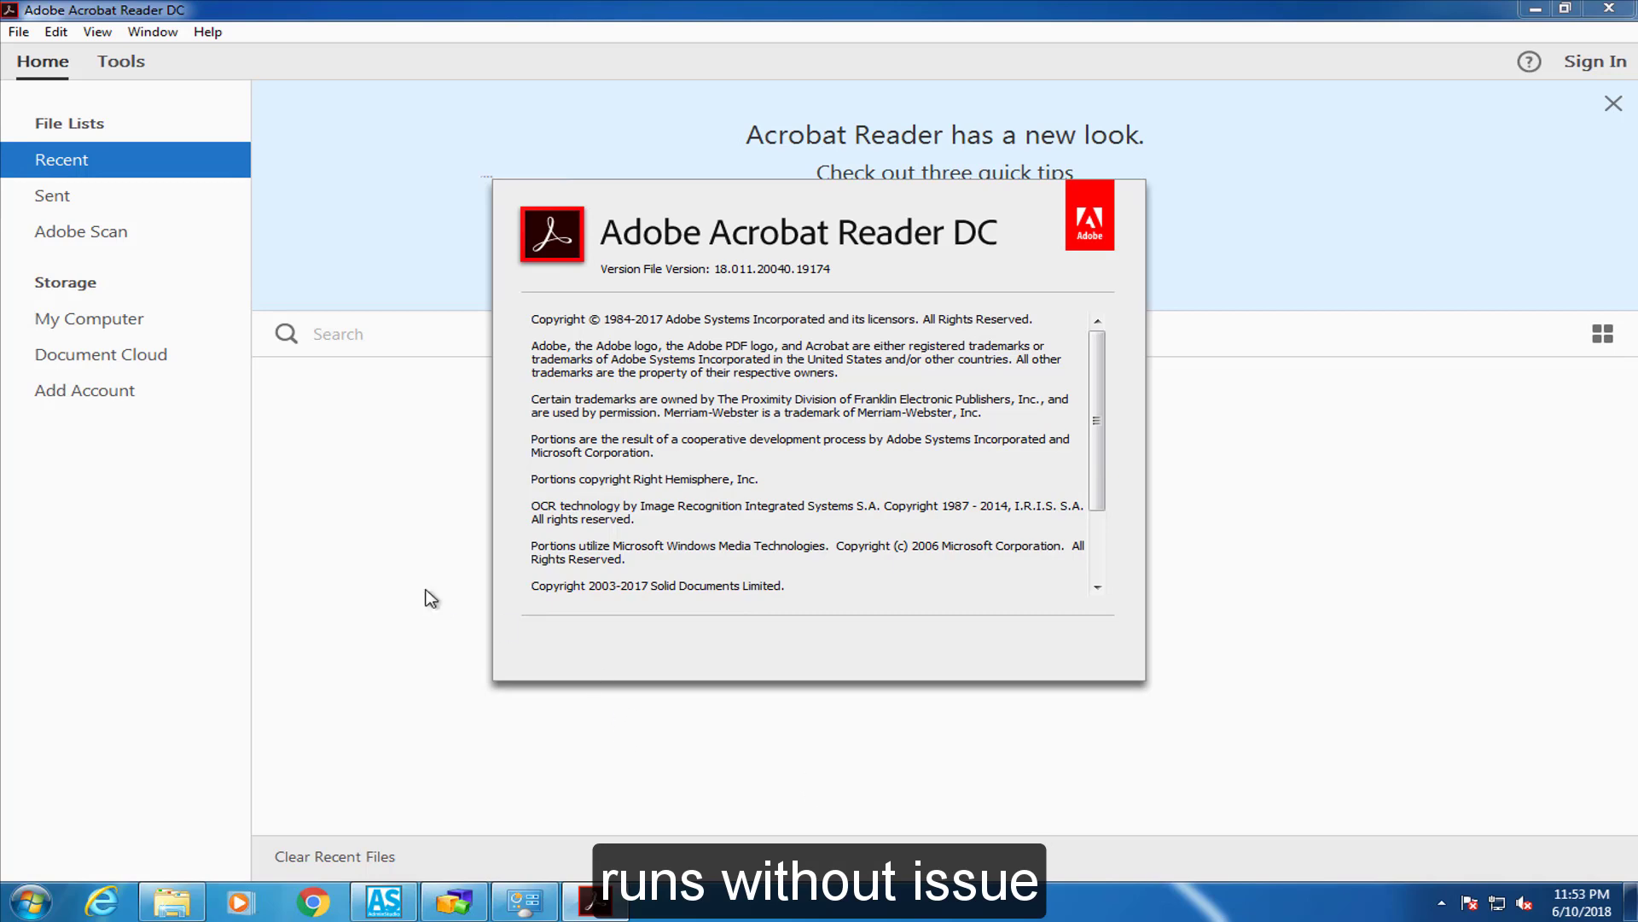
key(Escape)
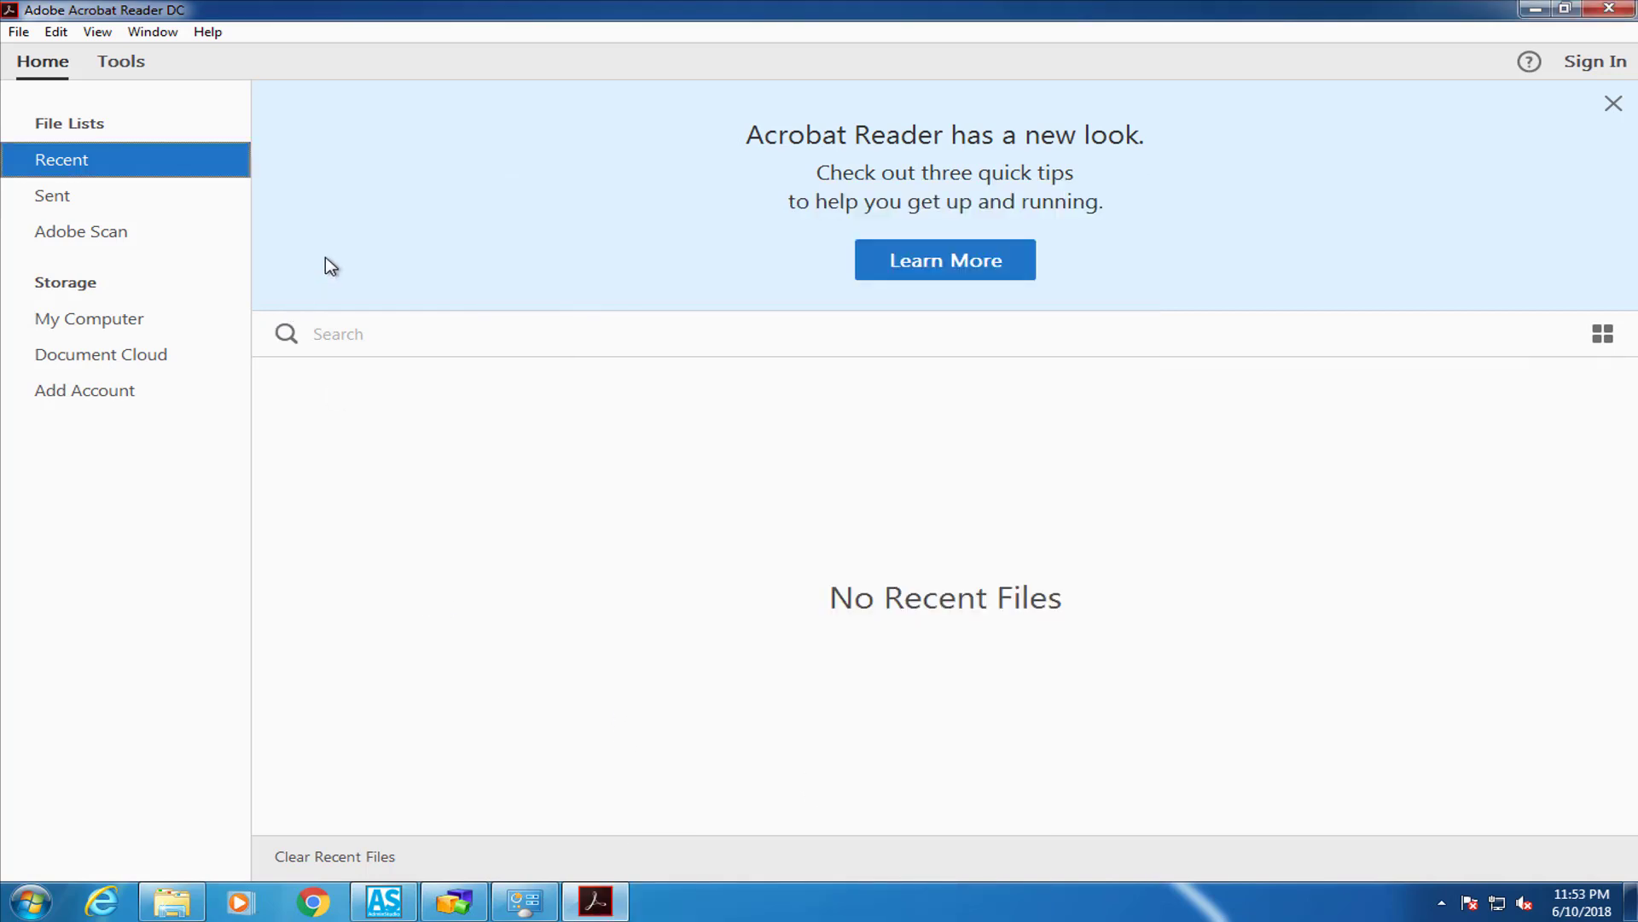
click(1610, 9)
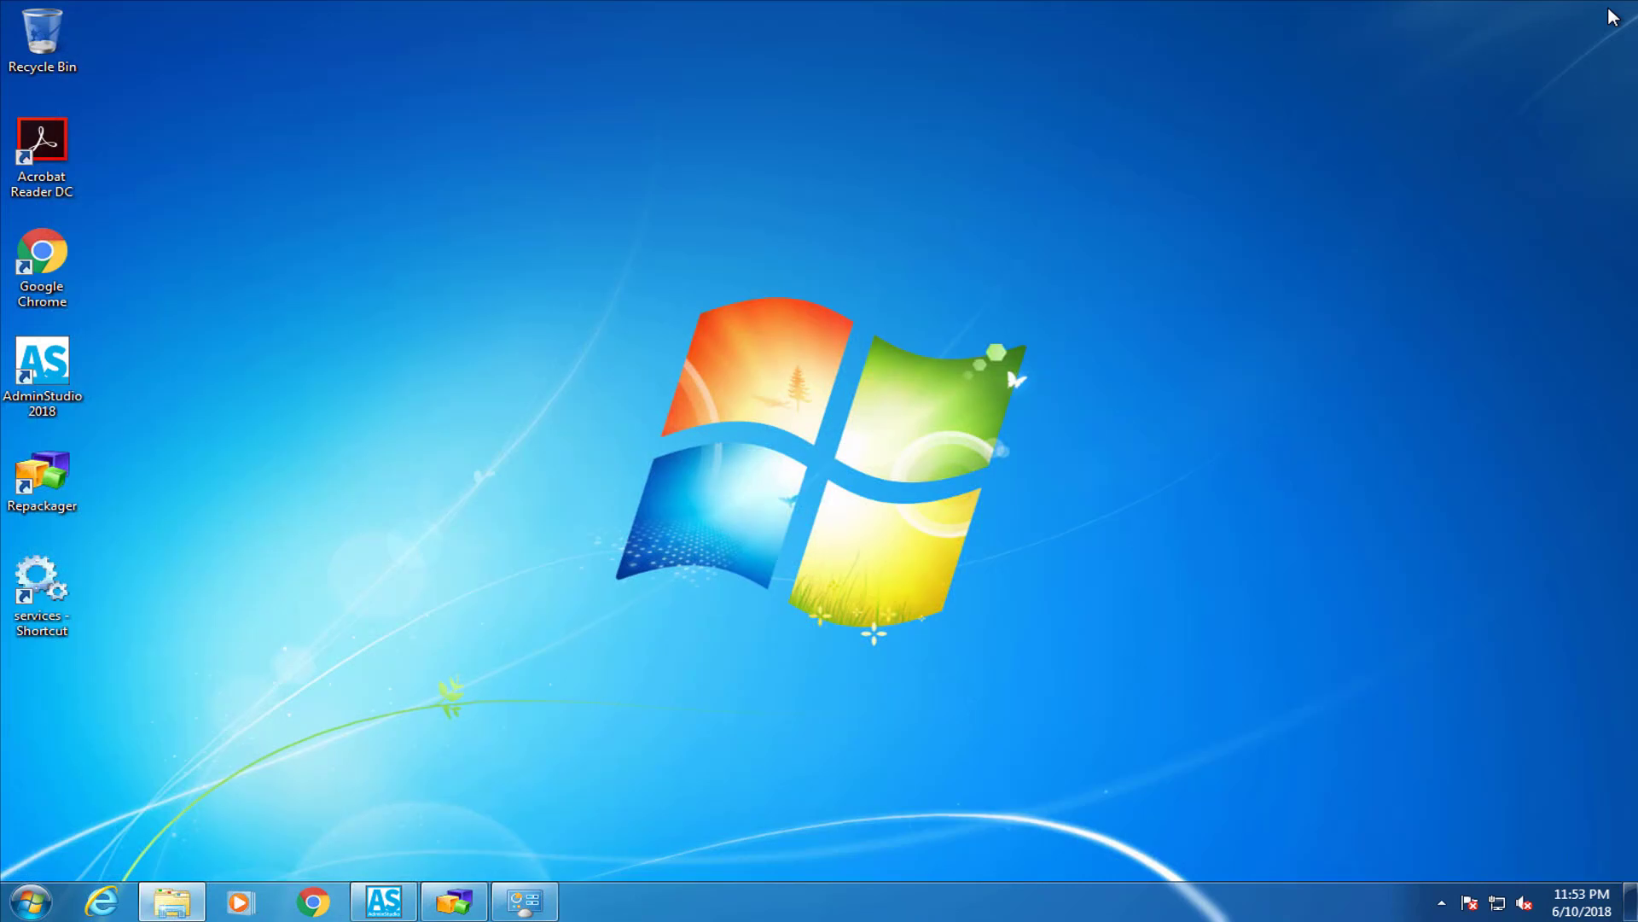
Set aside Programs and Features and launch Adobe Reader DC.msi from the MSI_Package folder
click(522, 901)
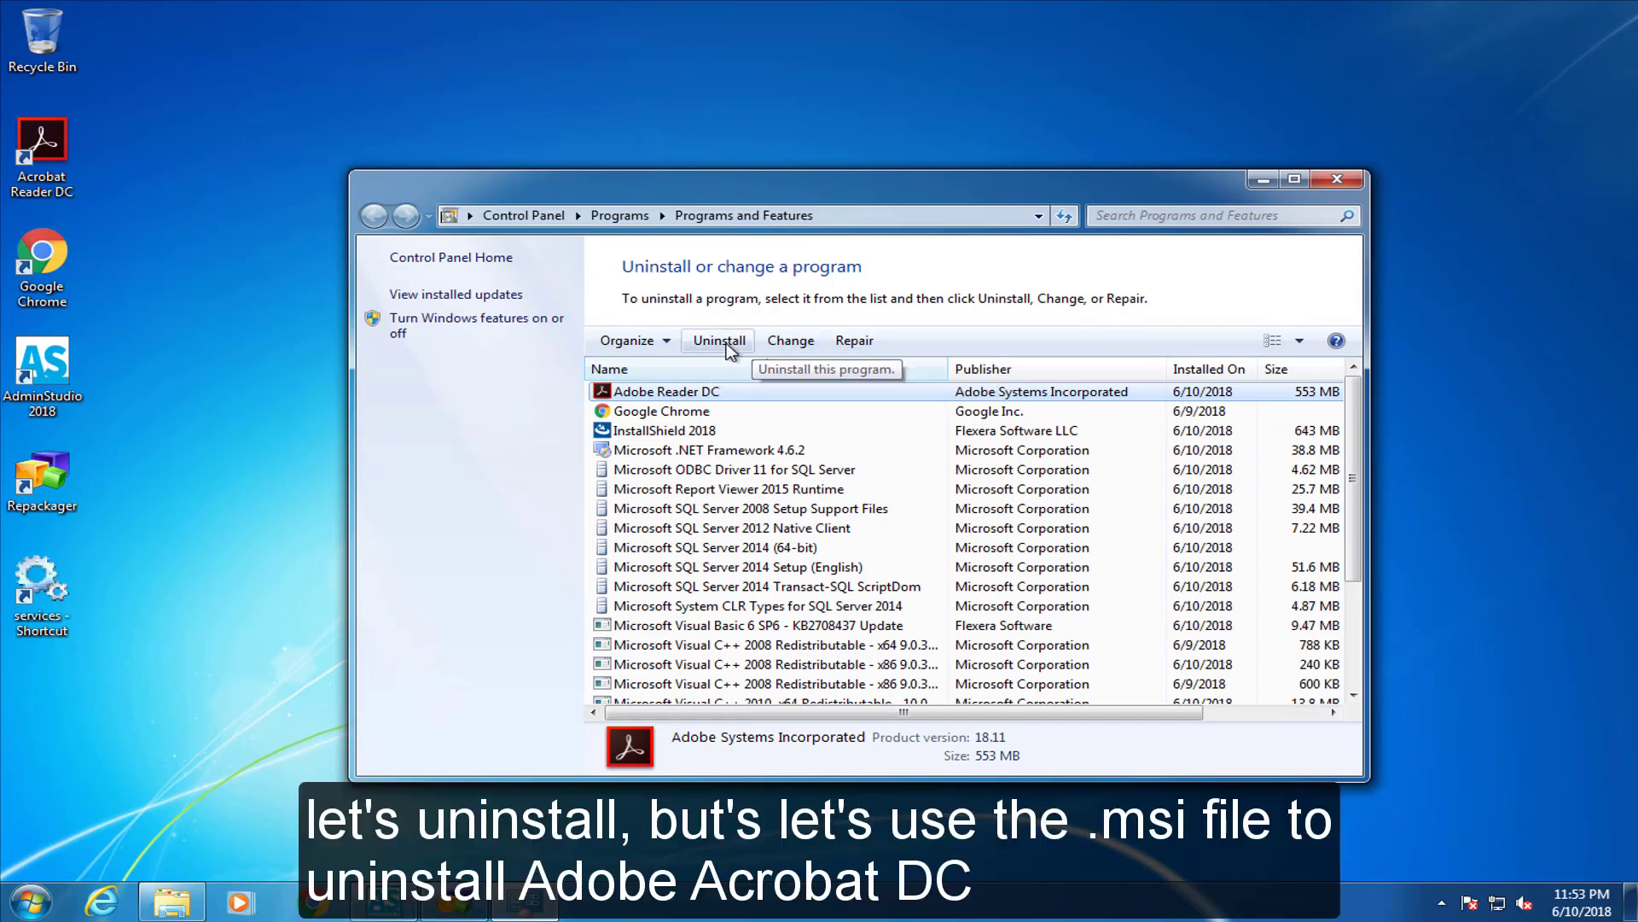
click(1264, 179)
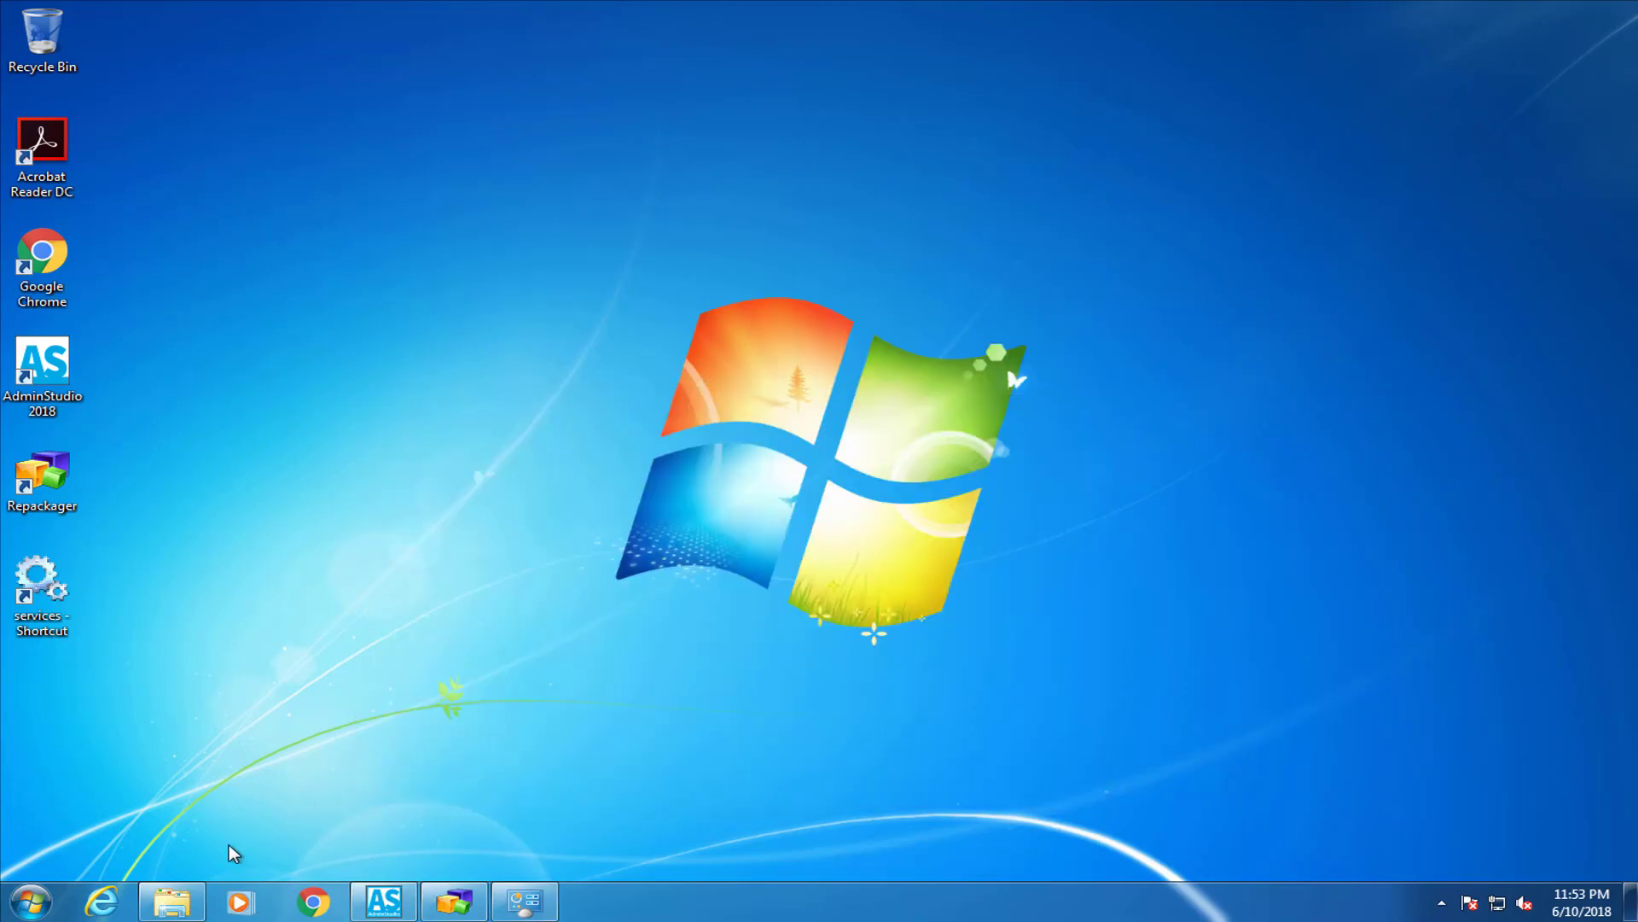
click(171, 901)
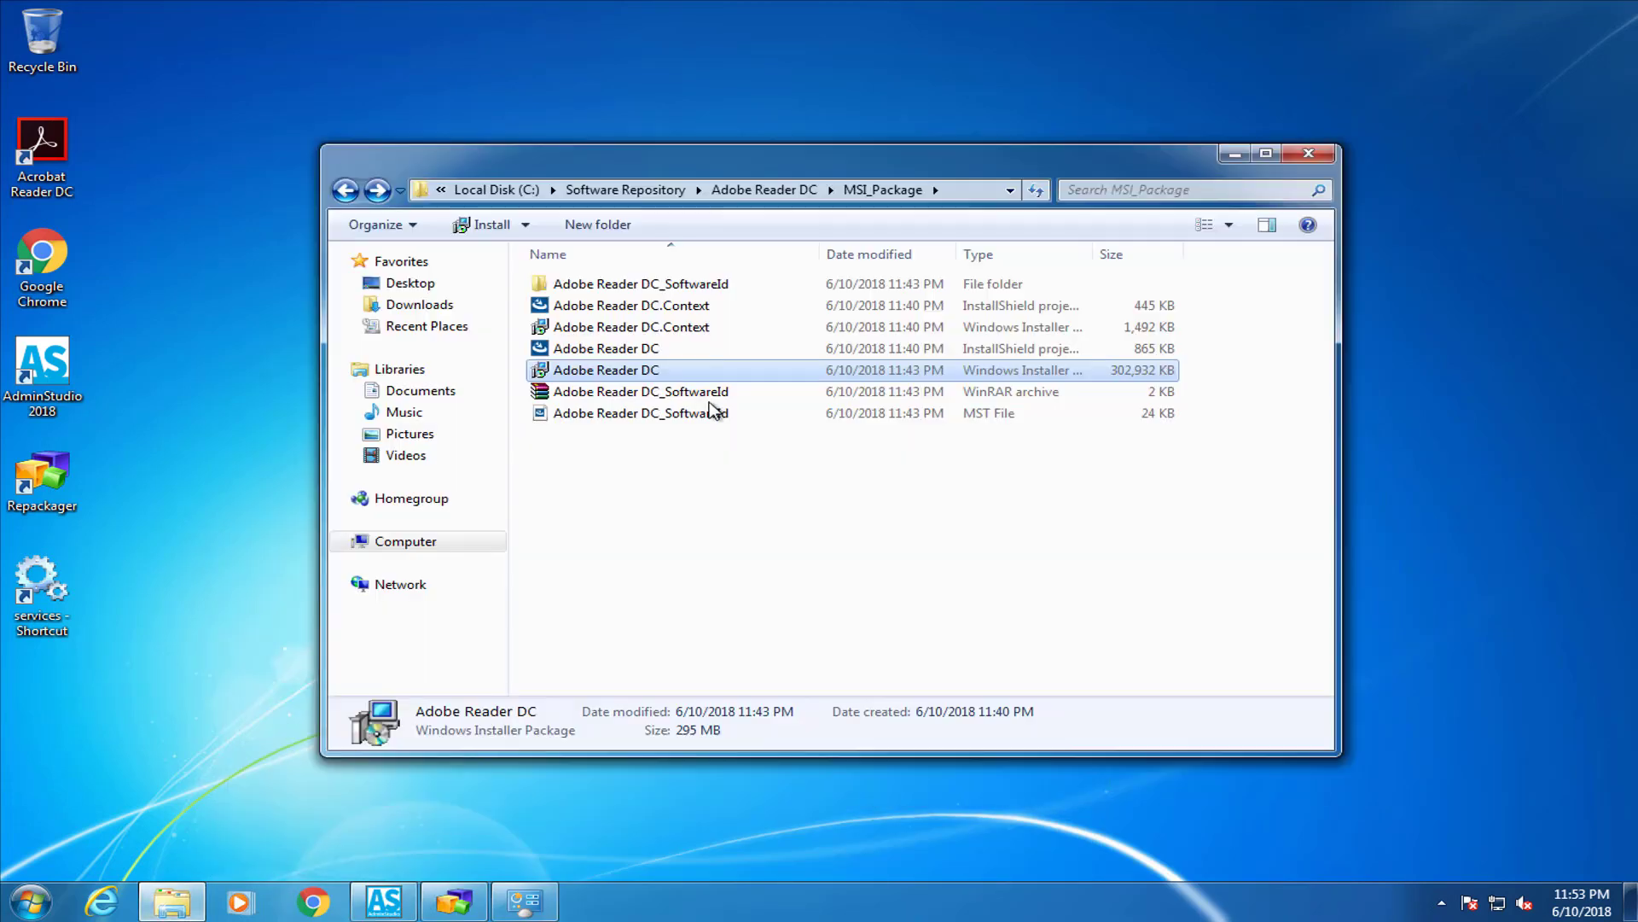
double_click(563, 372)
Choose Remove in the InstallShield Wizard and confirm the uninstall, approving the UAC prompt
click(1234, 154)
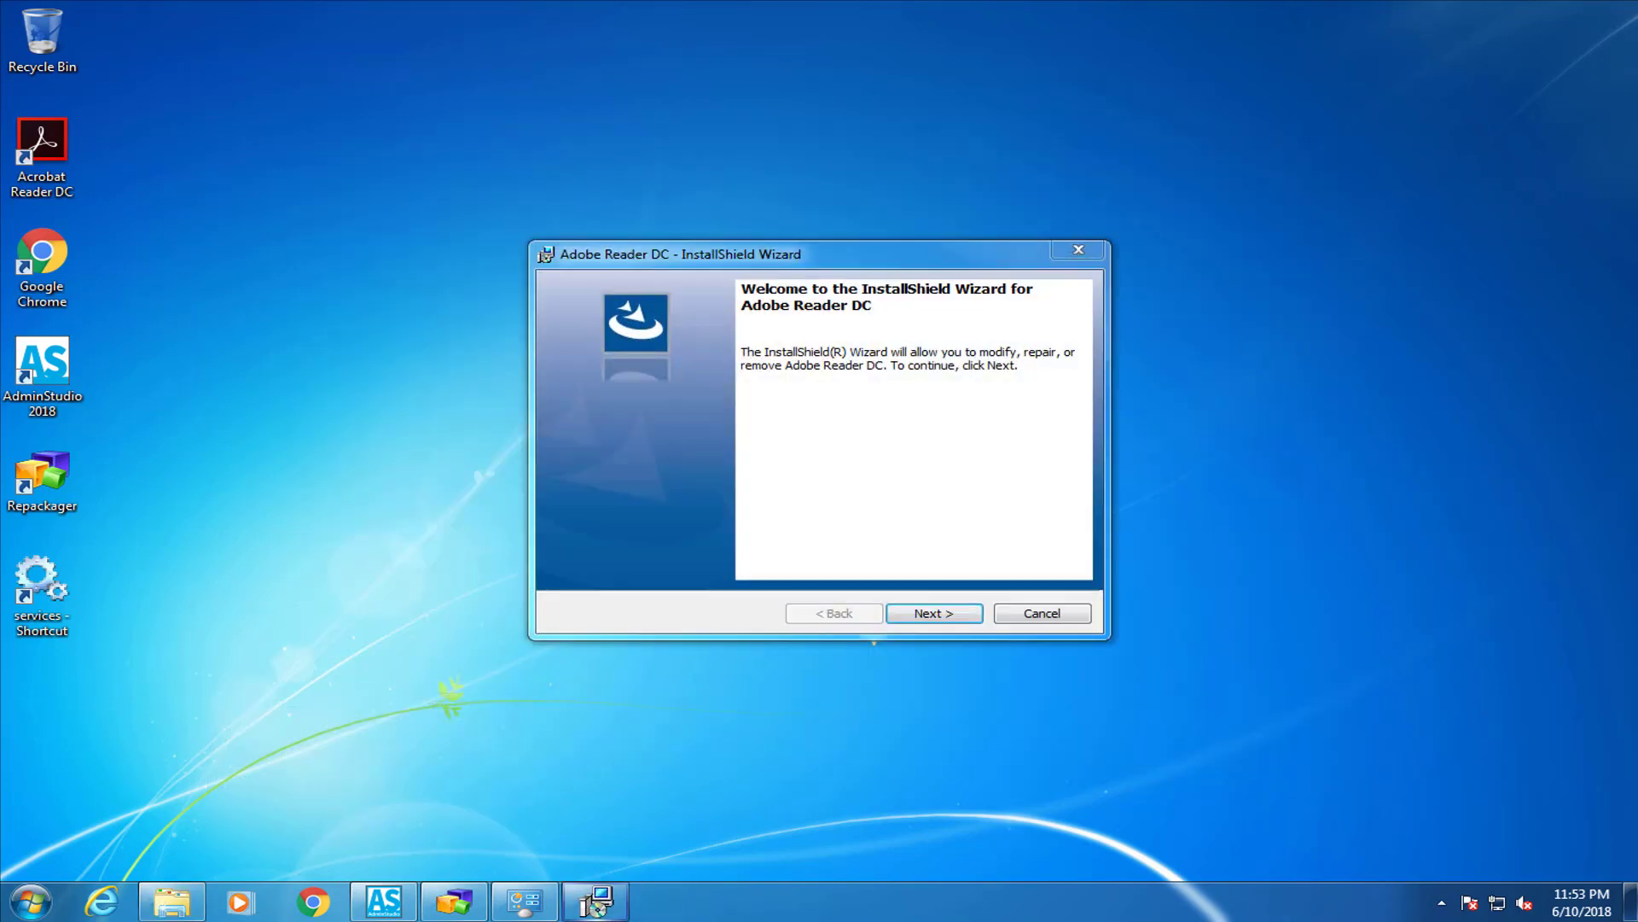
click(933, 614)
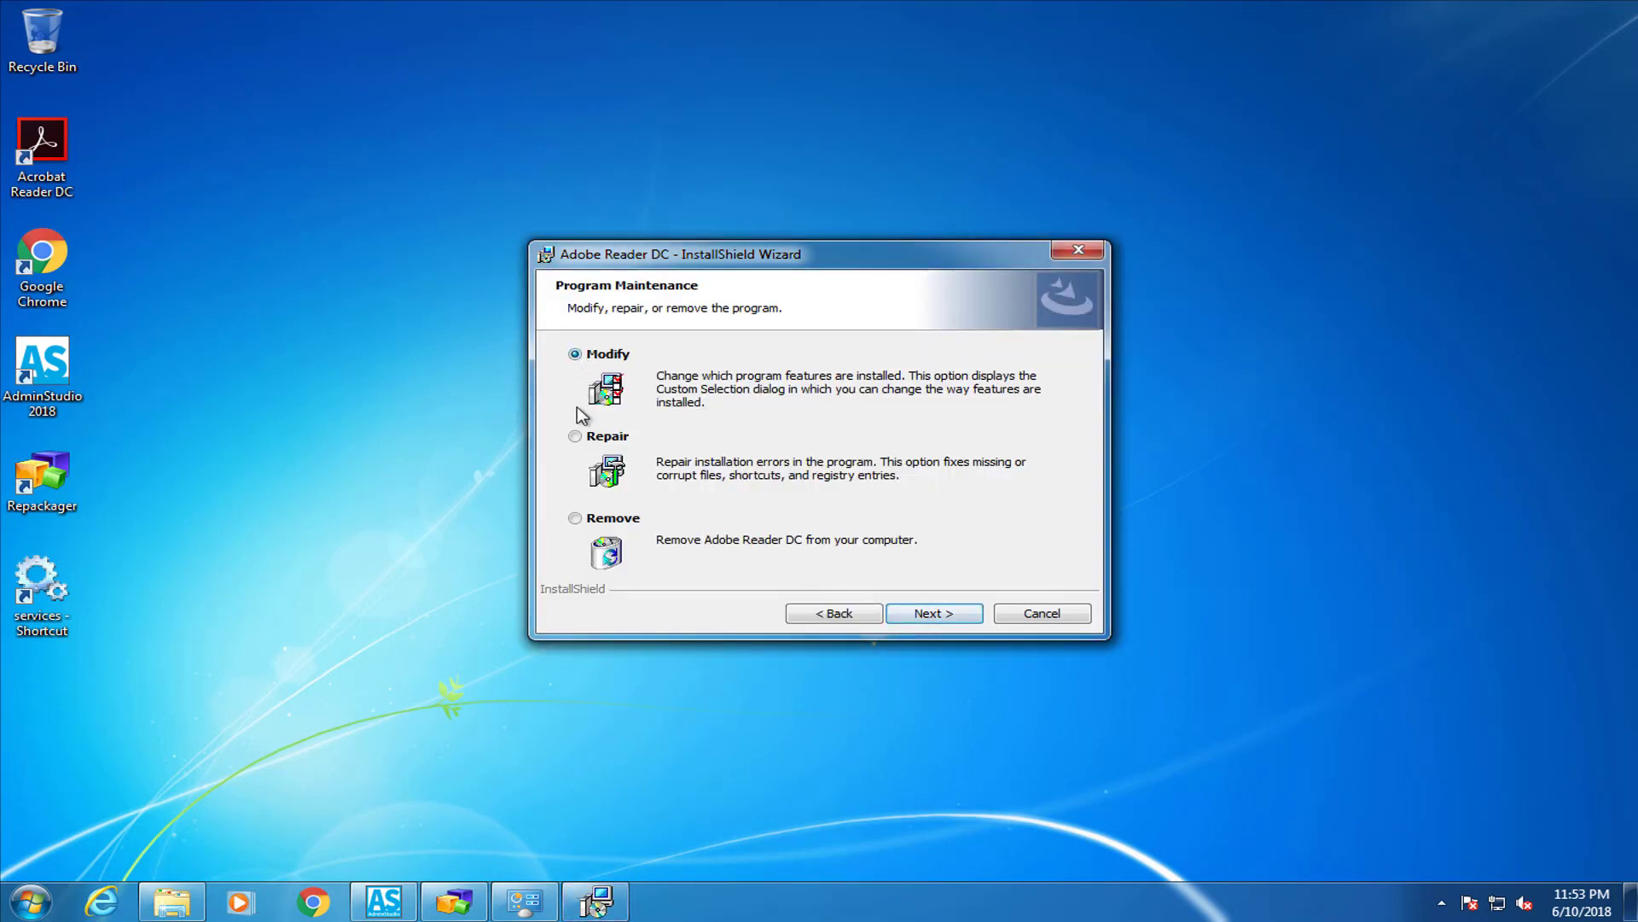
click(575, 518)
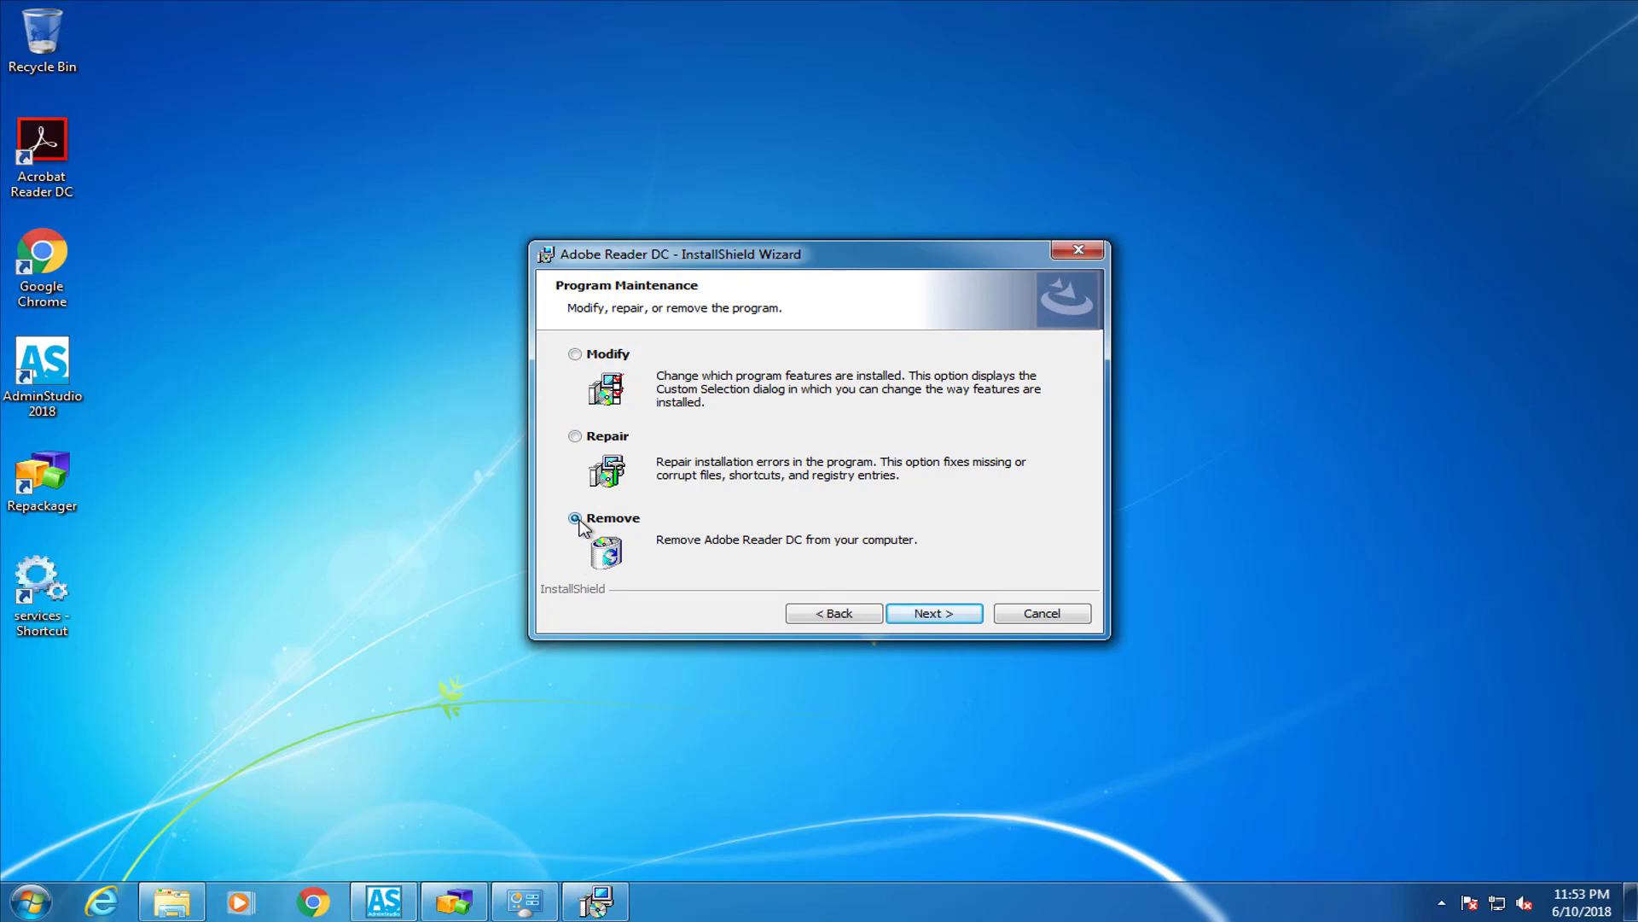
click(936, 612)
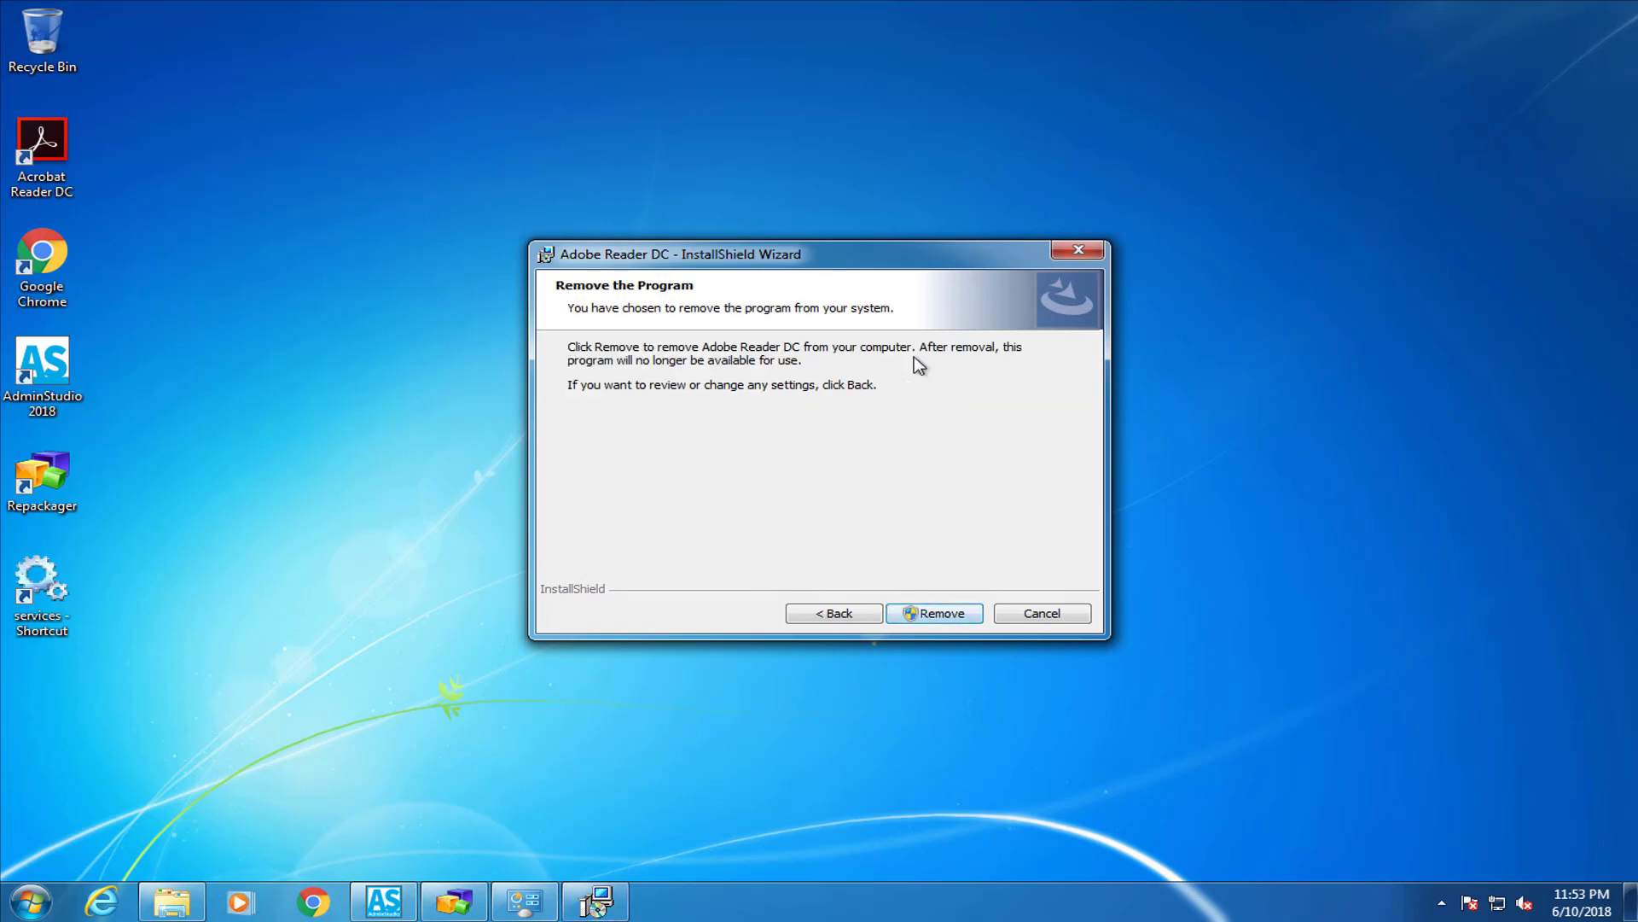
click(939, 614)
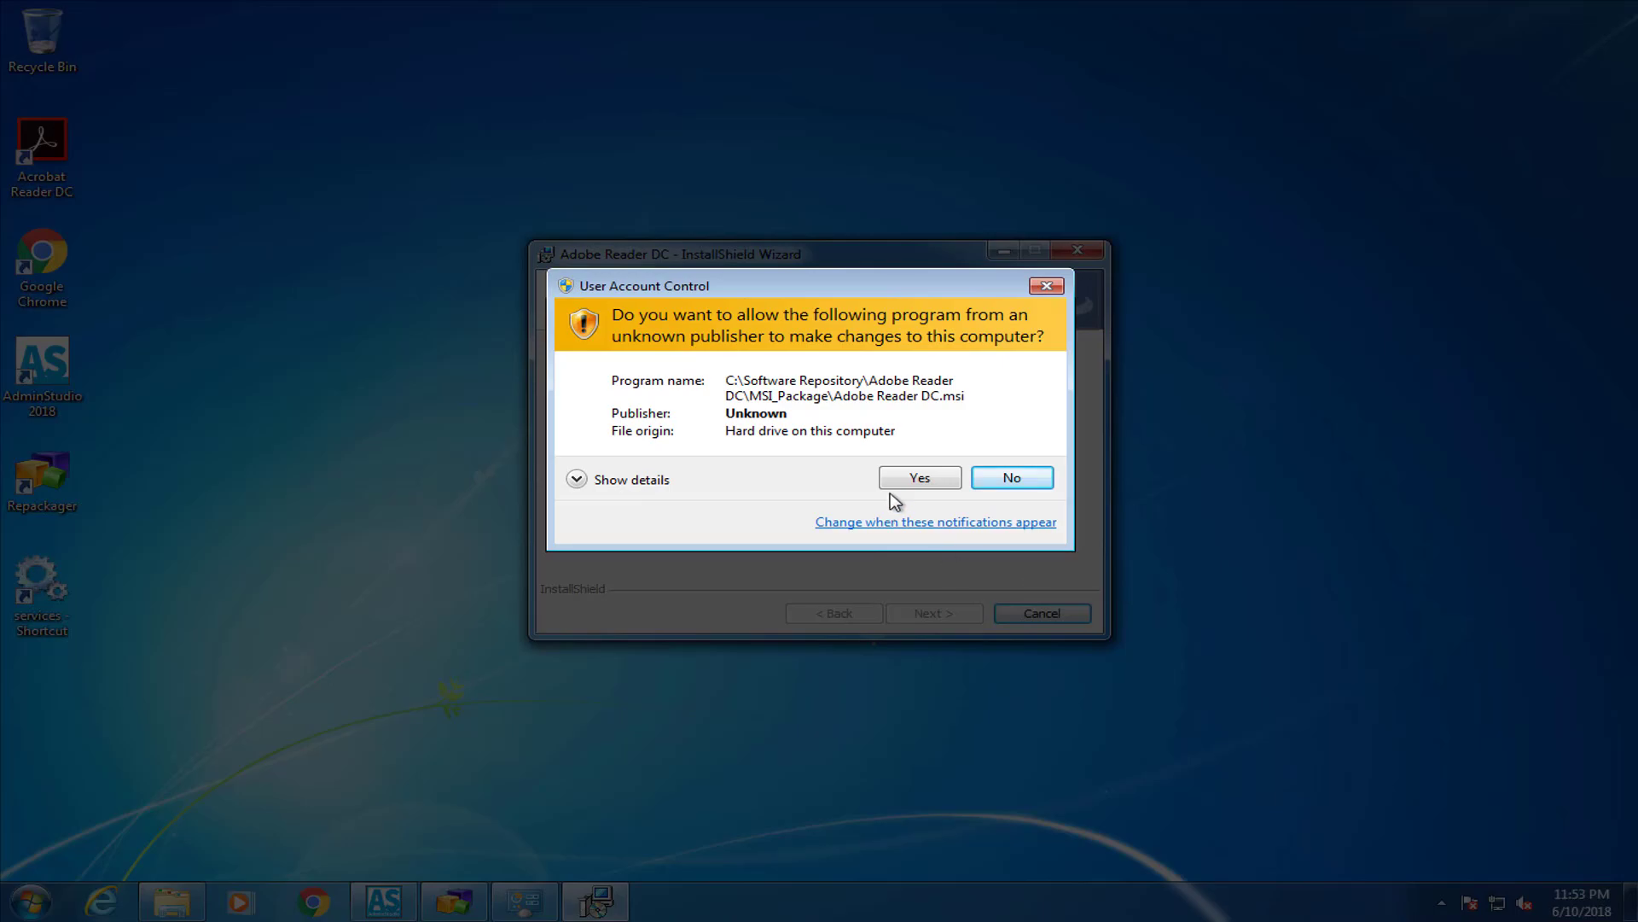
click(896, 482)
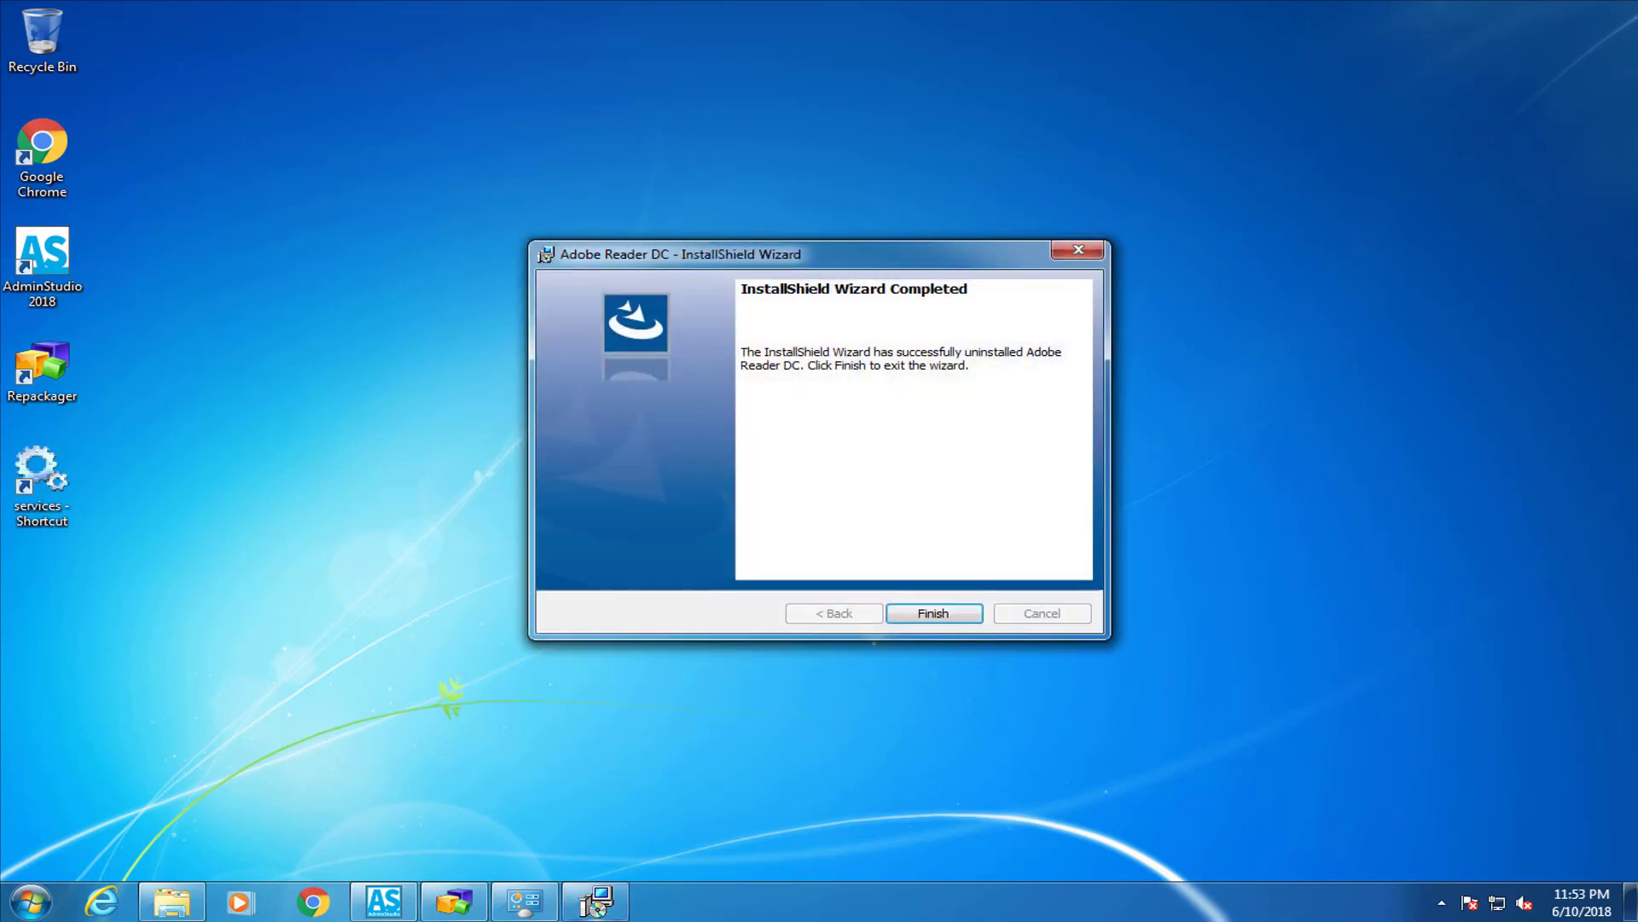
Finish the wizard, refresh Programs and Features to confirm Adobe Reader DC is gone, then close it
click(955, 611)
click(522, 902)
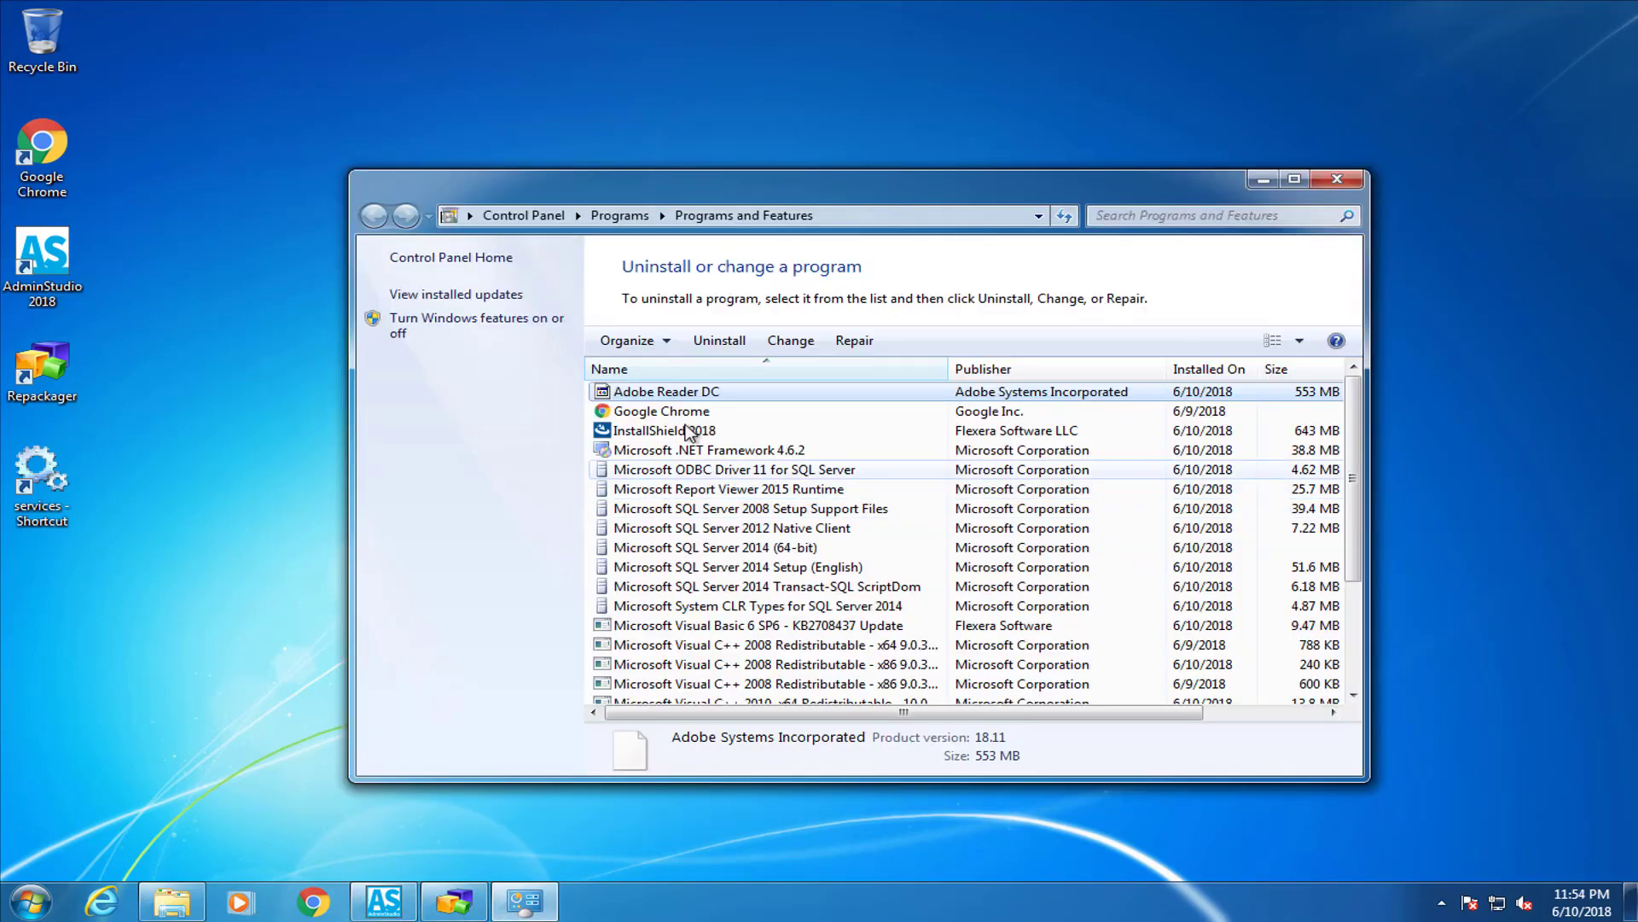
click(1062, 218)
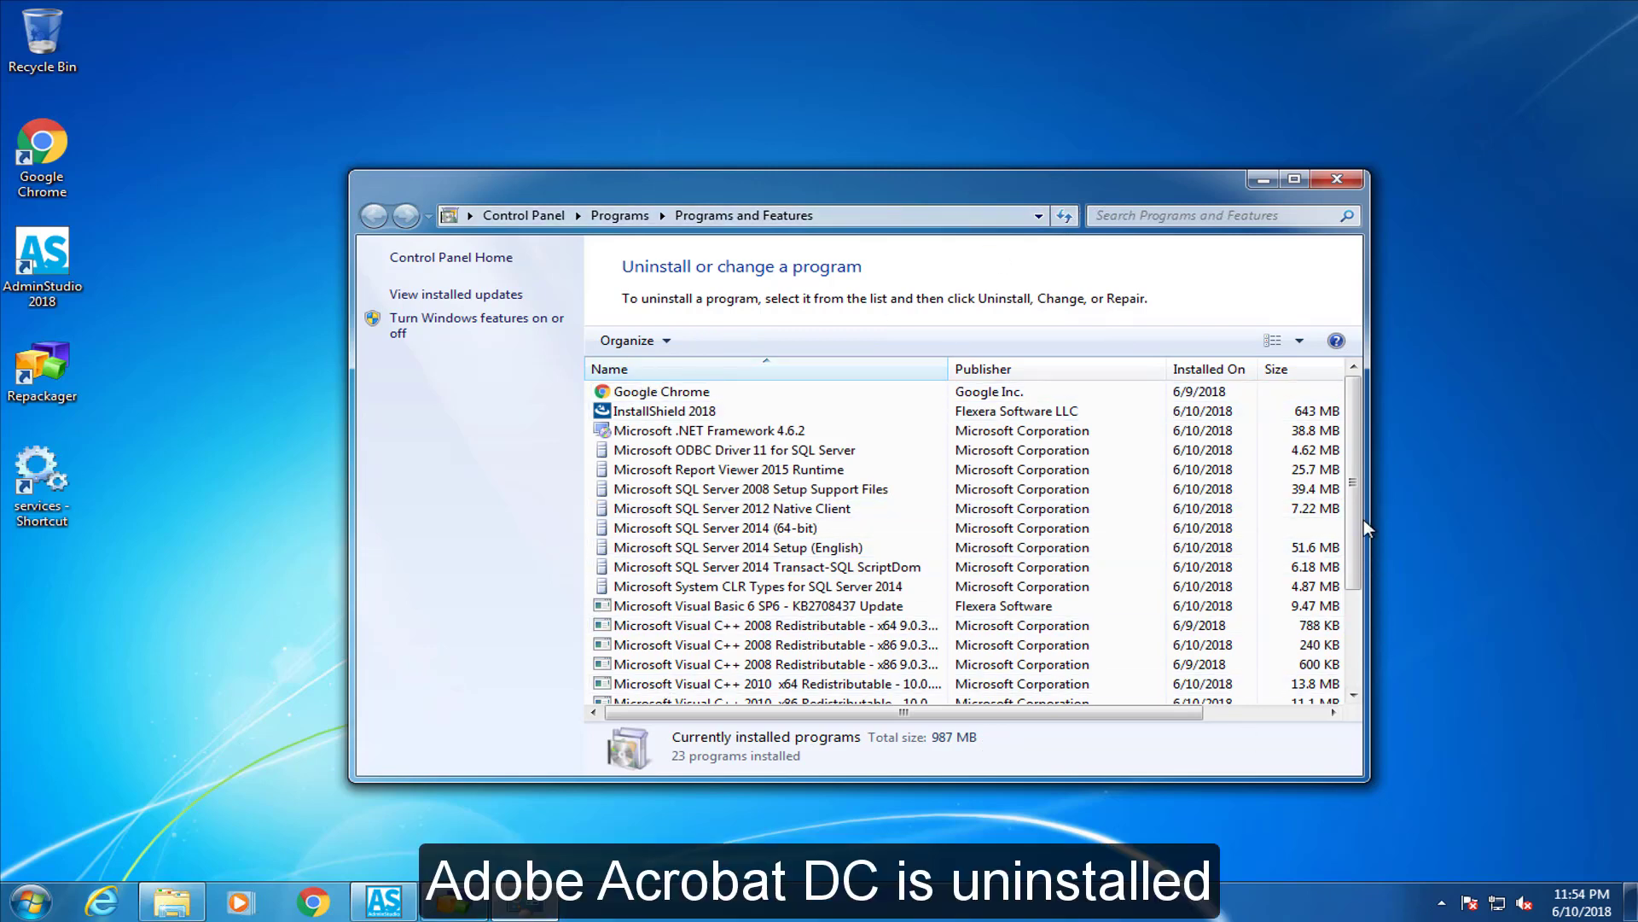
drag(1358, 522, 1359, 671)
drag(1357, 601, 1355, 452)
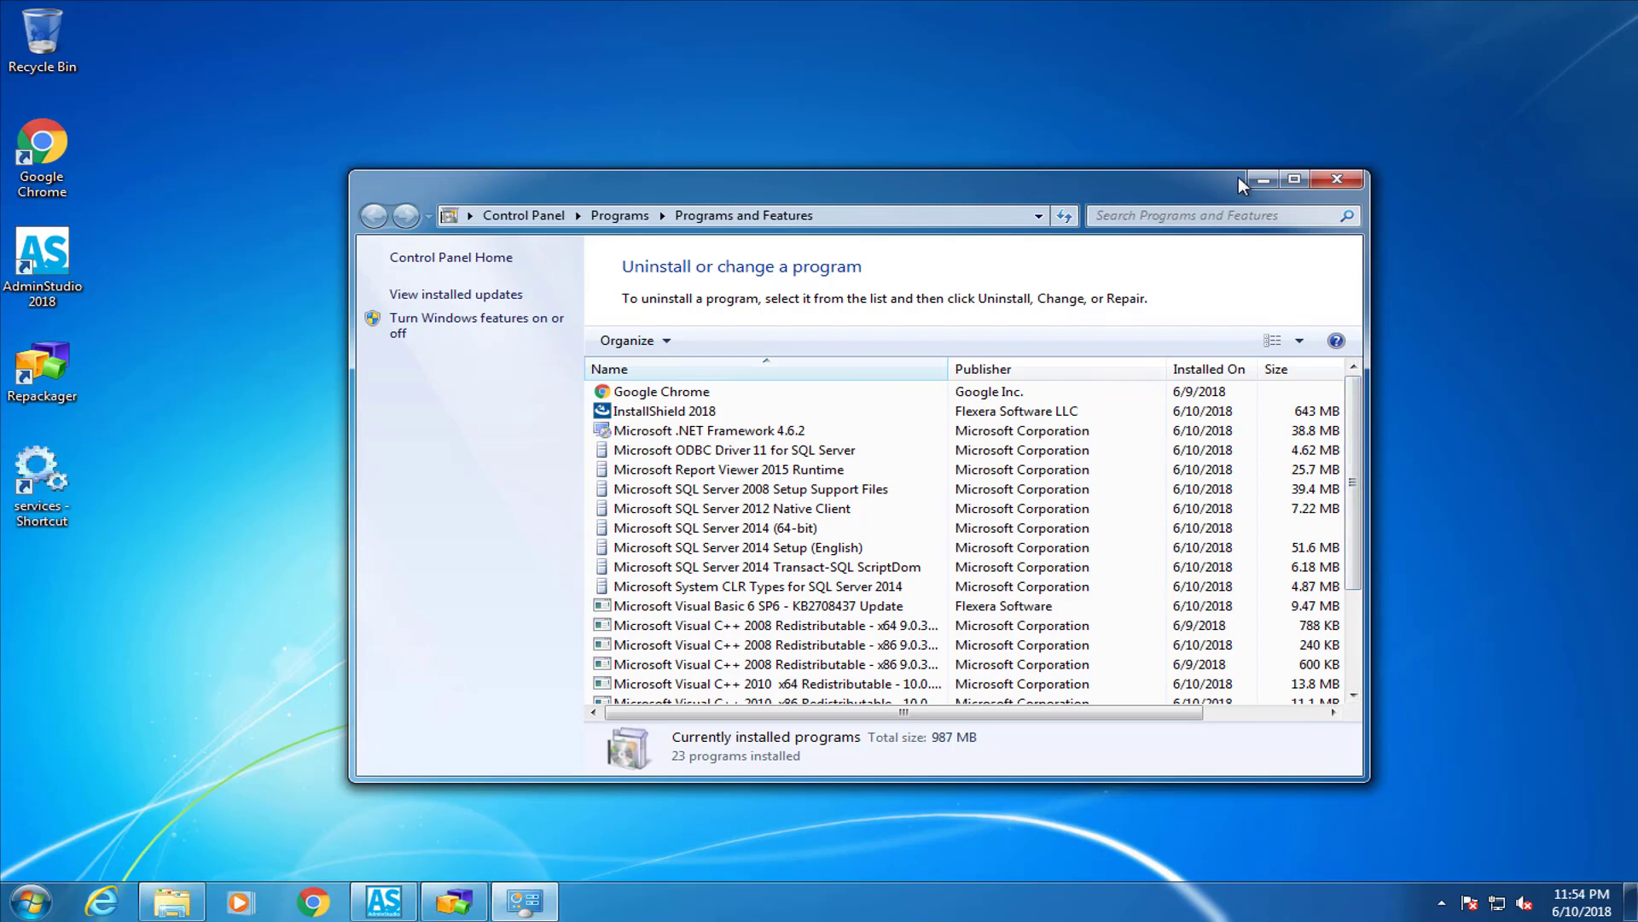
click(1337, 179)
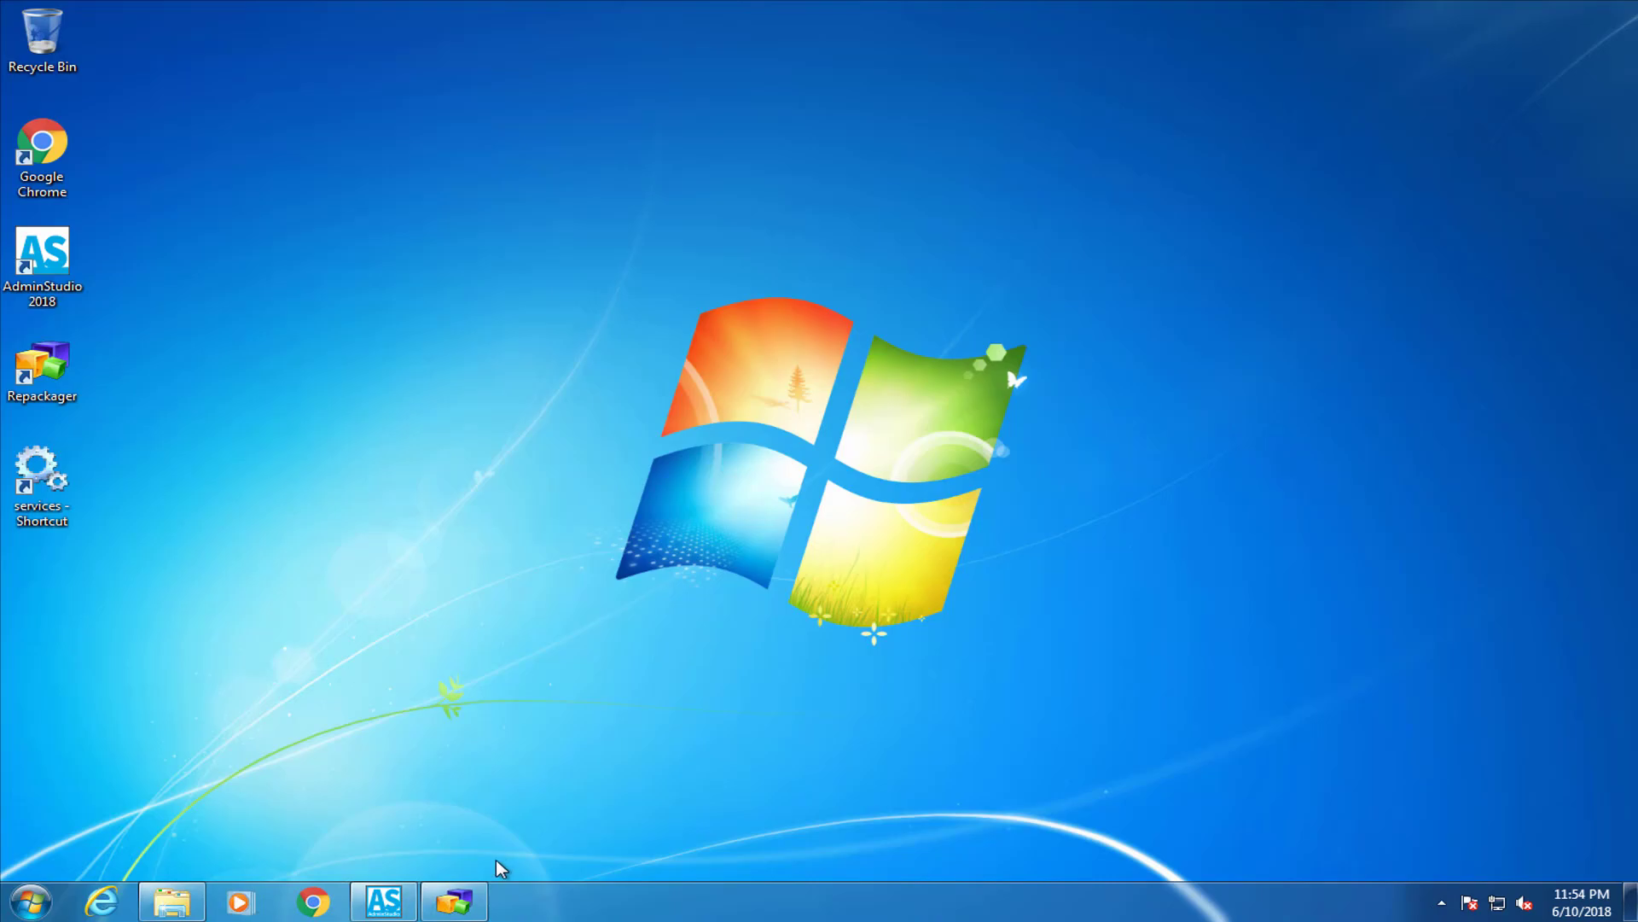
Close Repackager, saving changes to the Adobe Reader DC project, and return to the MSI_Package folder
click(453, 901)
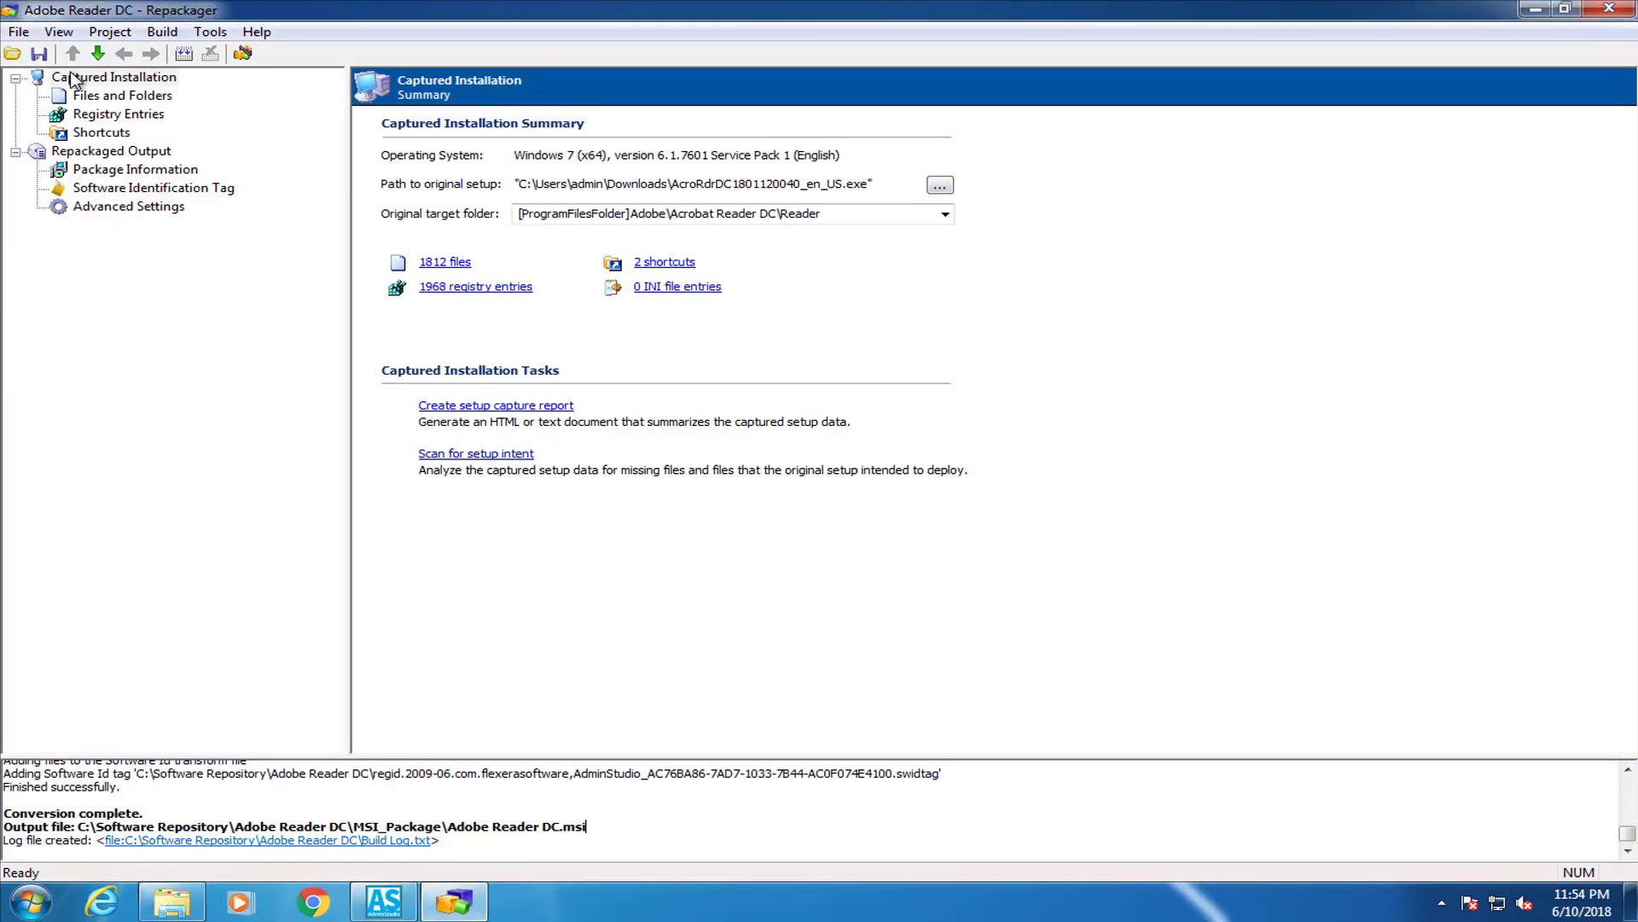
click(1609, 9)
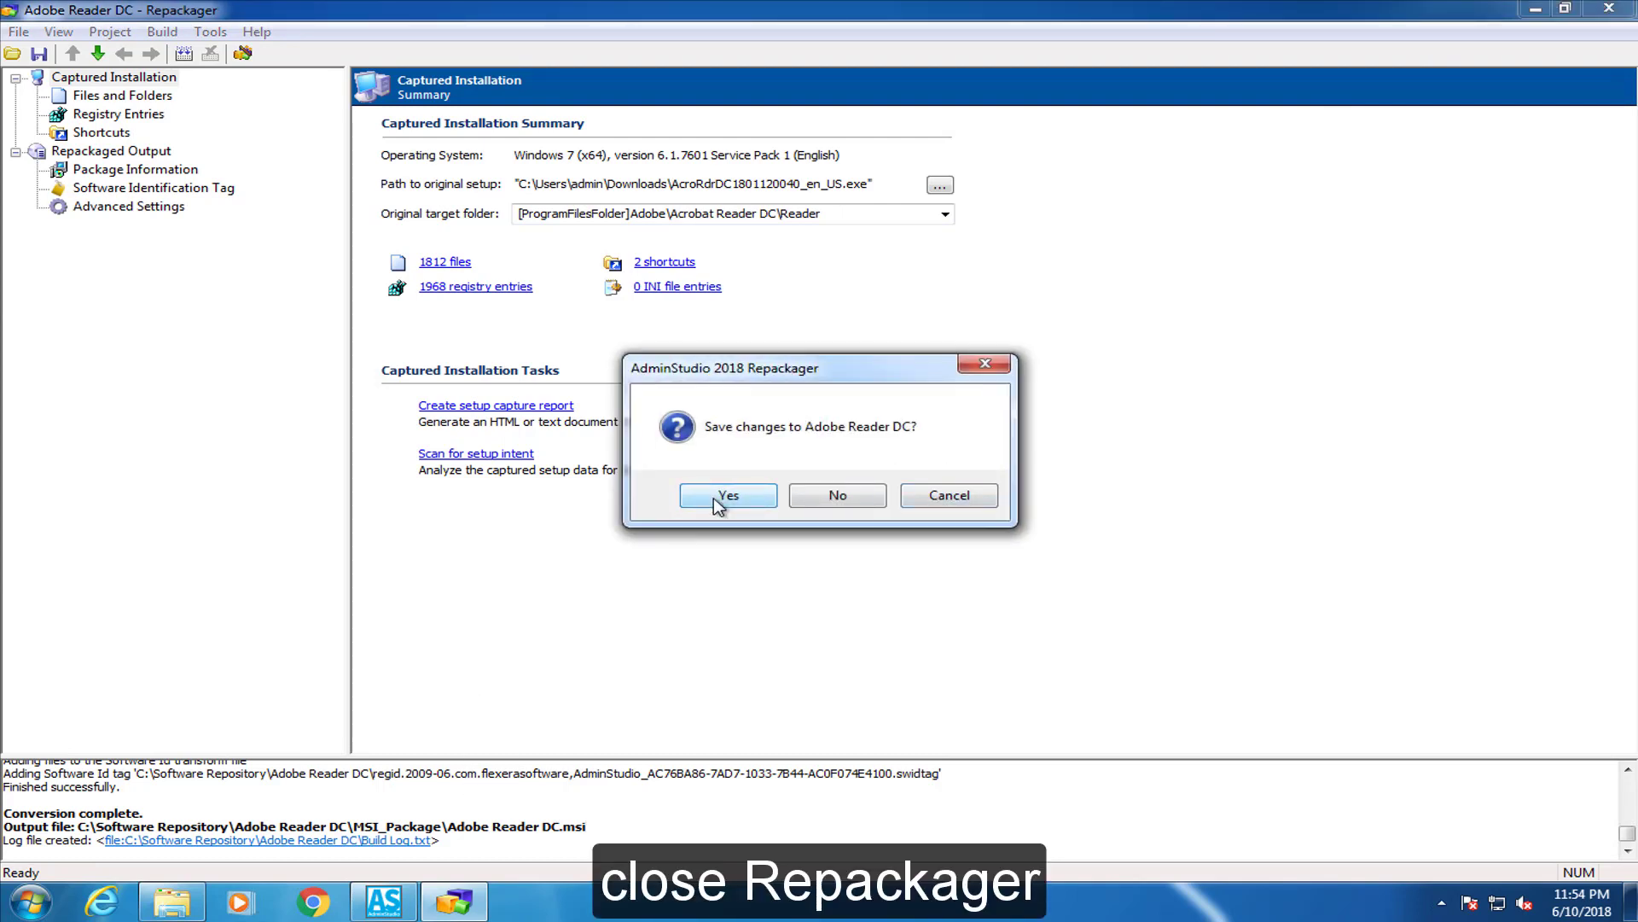
click(719, 497)
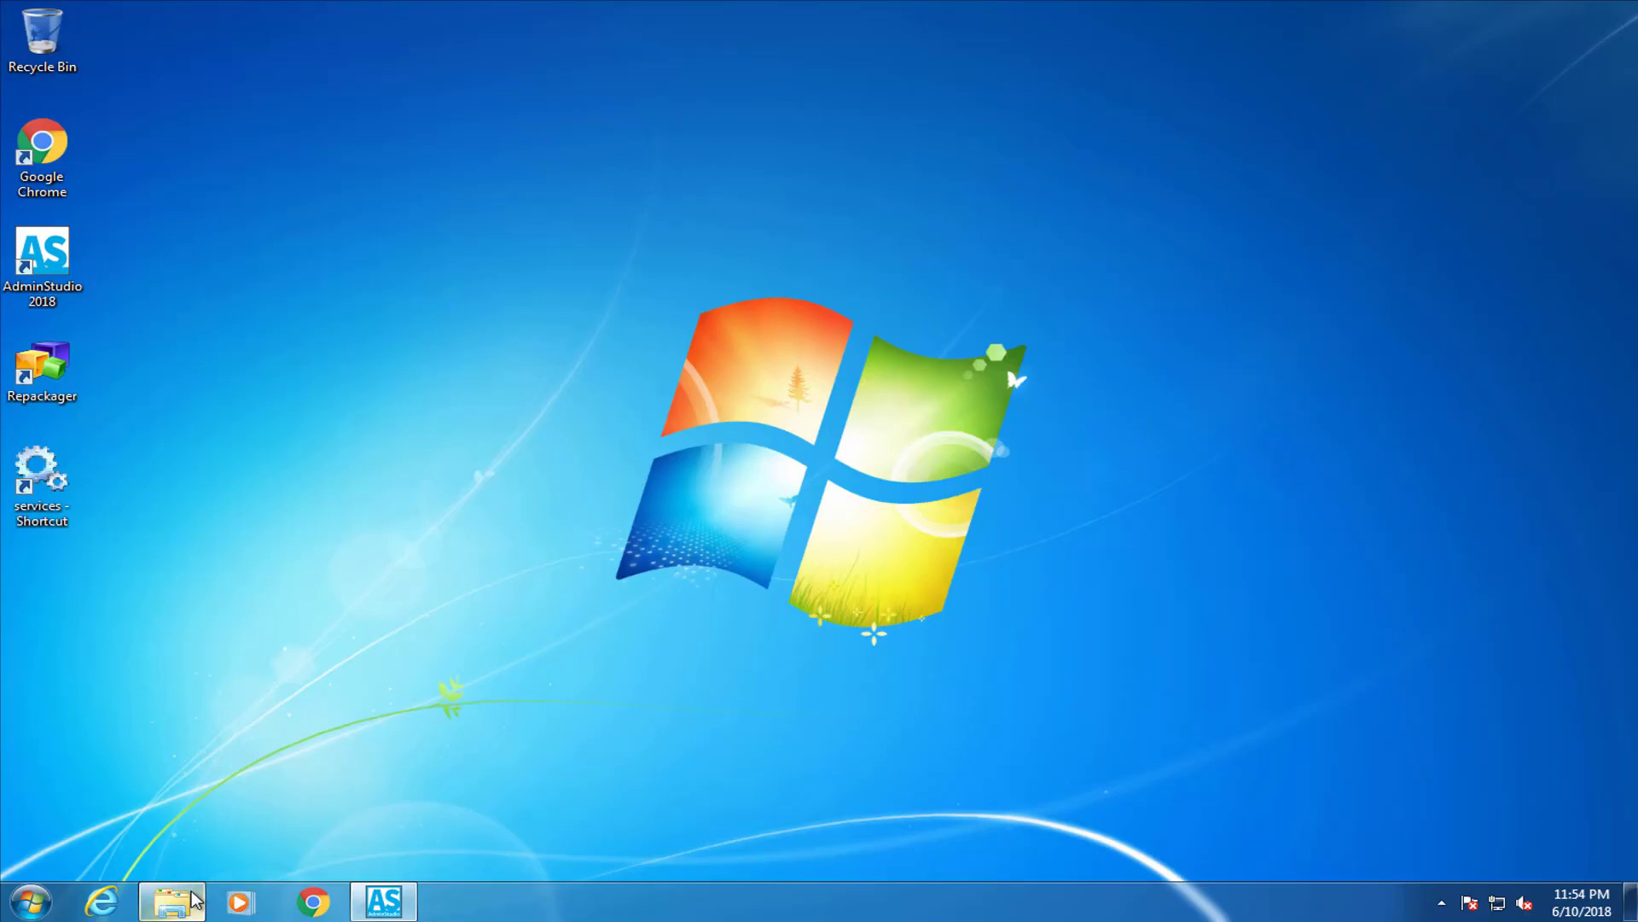
click(171, 901)
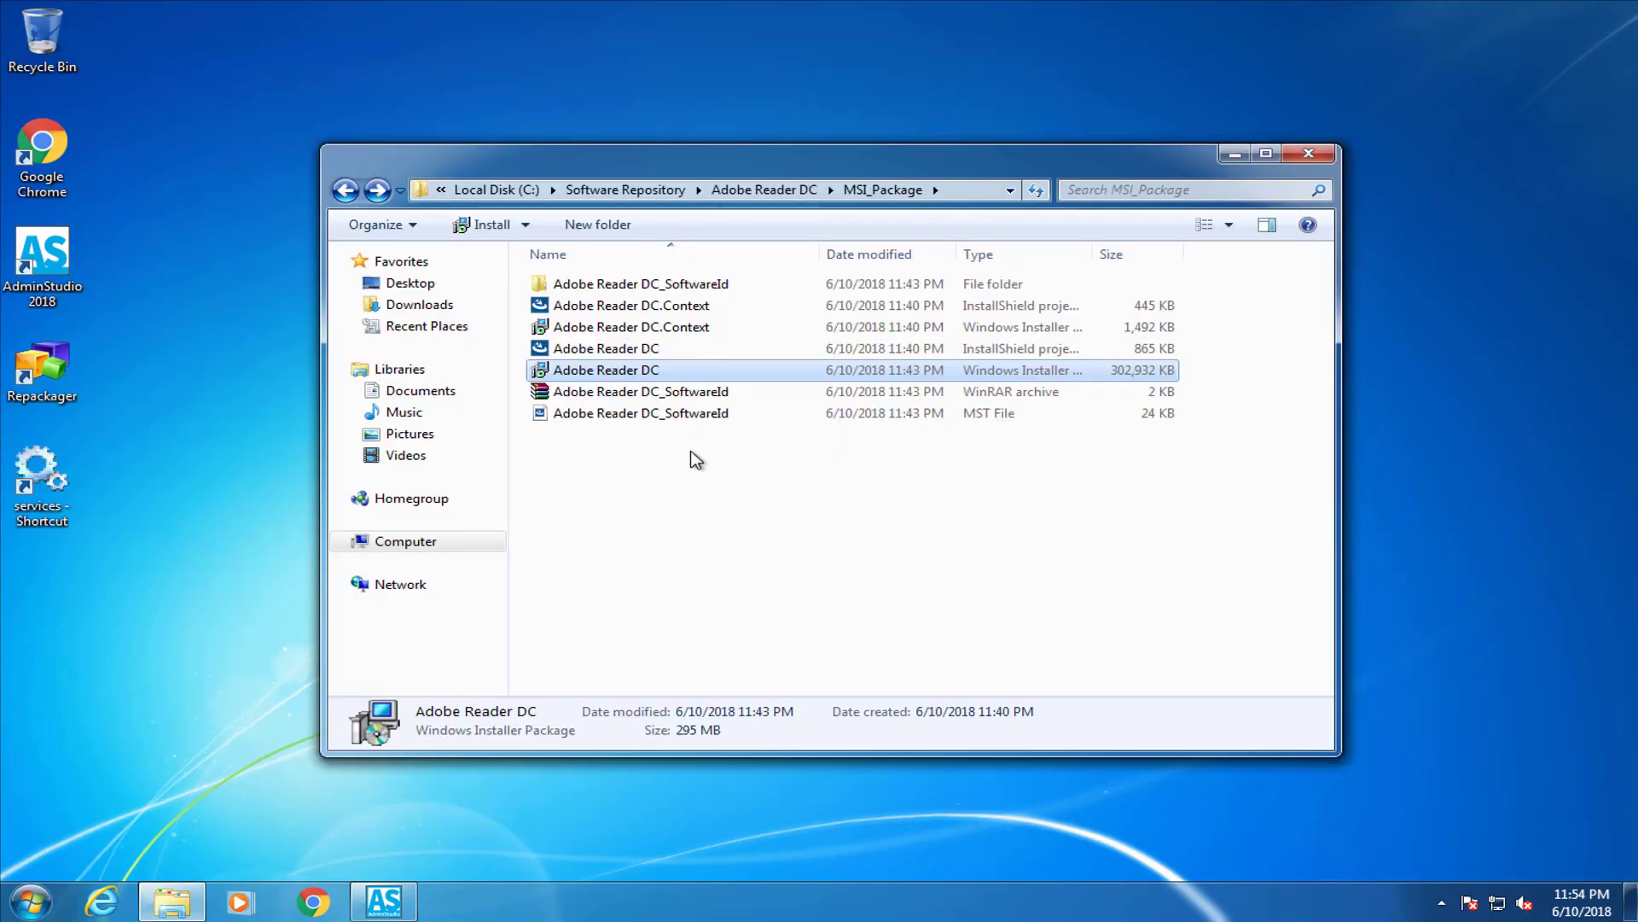
Go up to the Adobe Reader DC folder and check the project file's Open with Repackager option
click(346, 189)
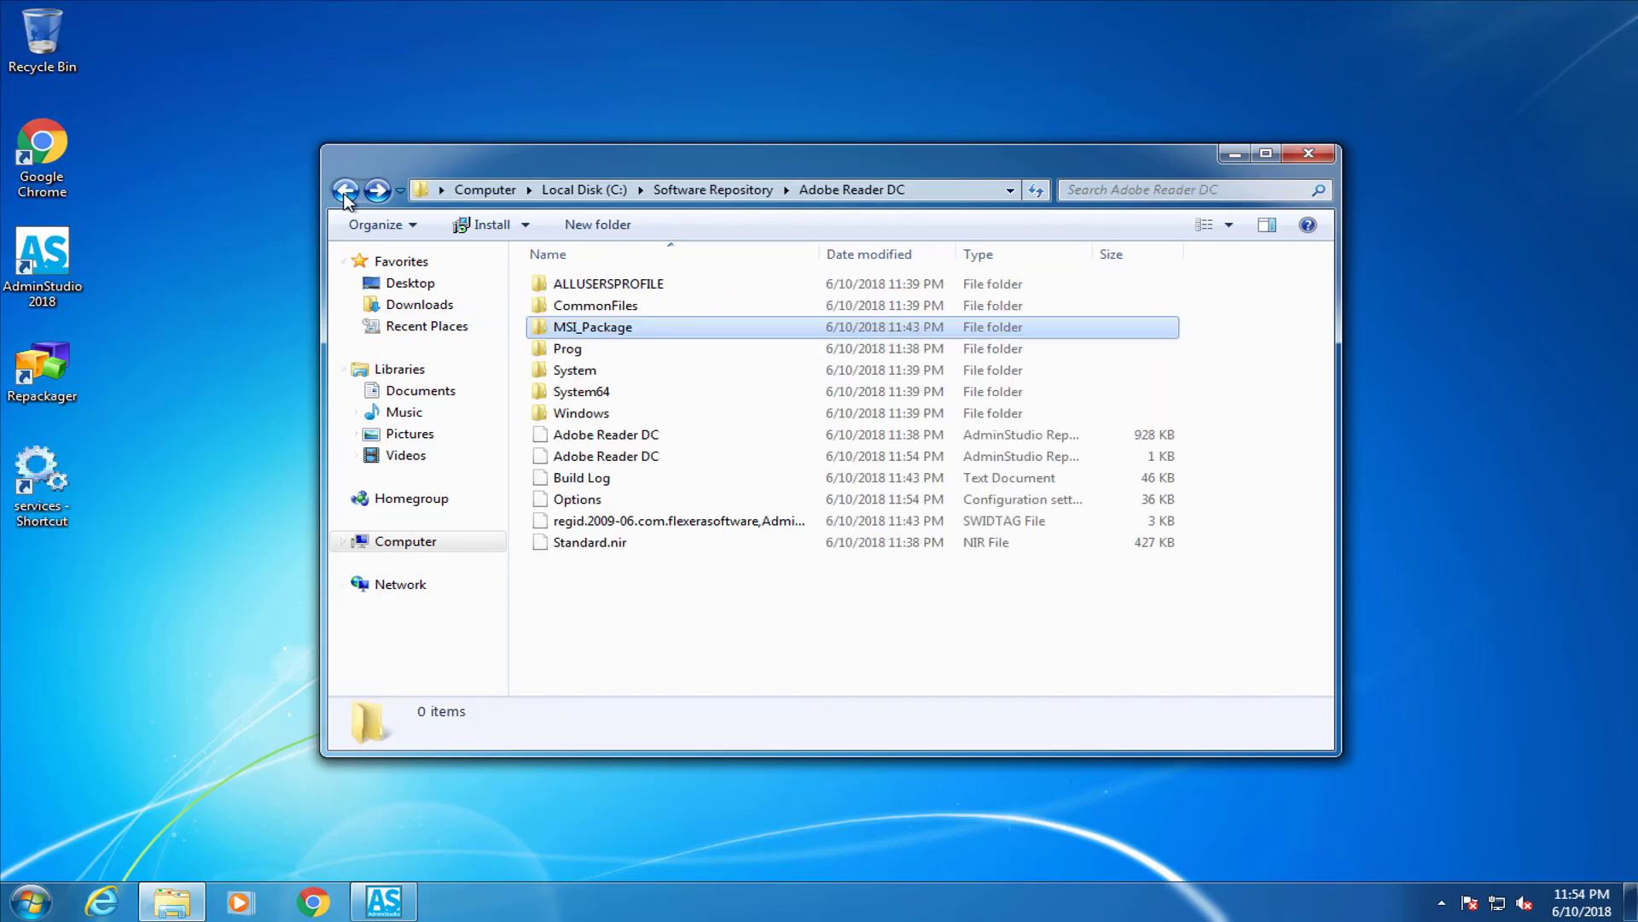
click(563, 435)
right_click(565, 440)
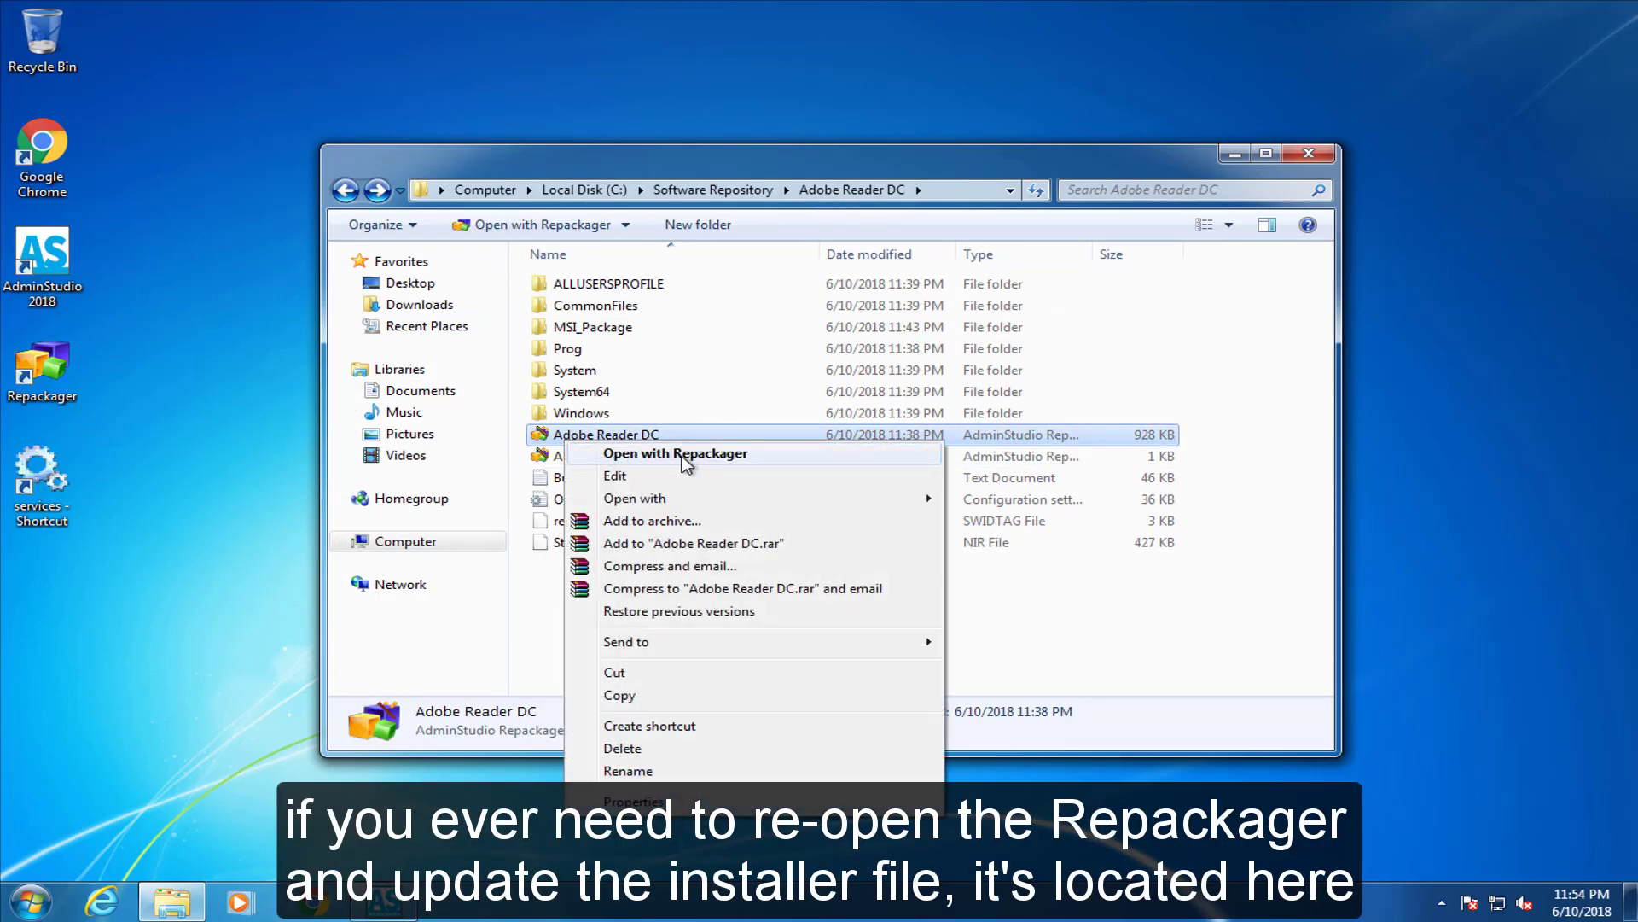
click(559, 461)
click(538, 606)
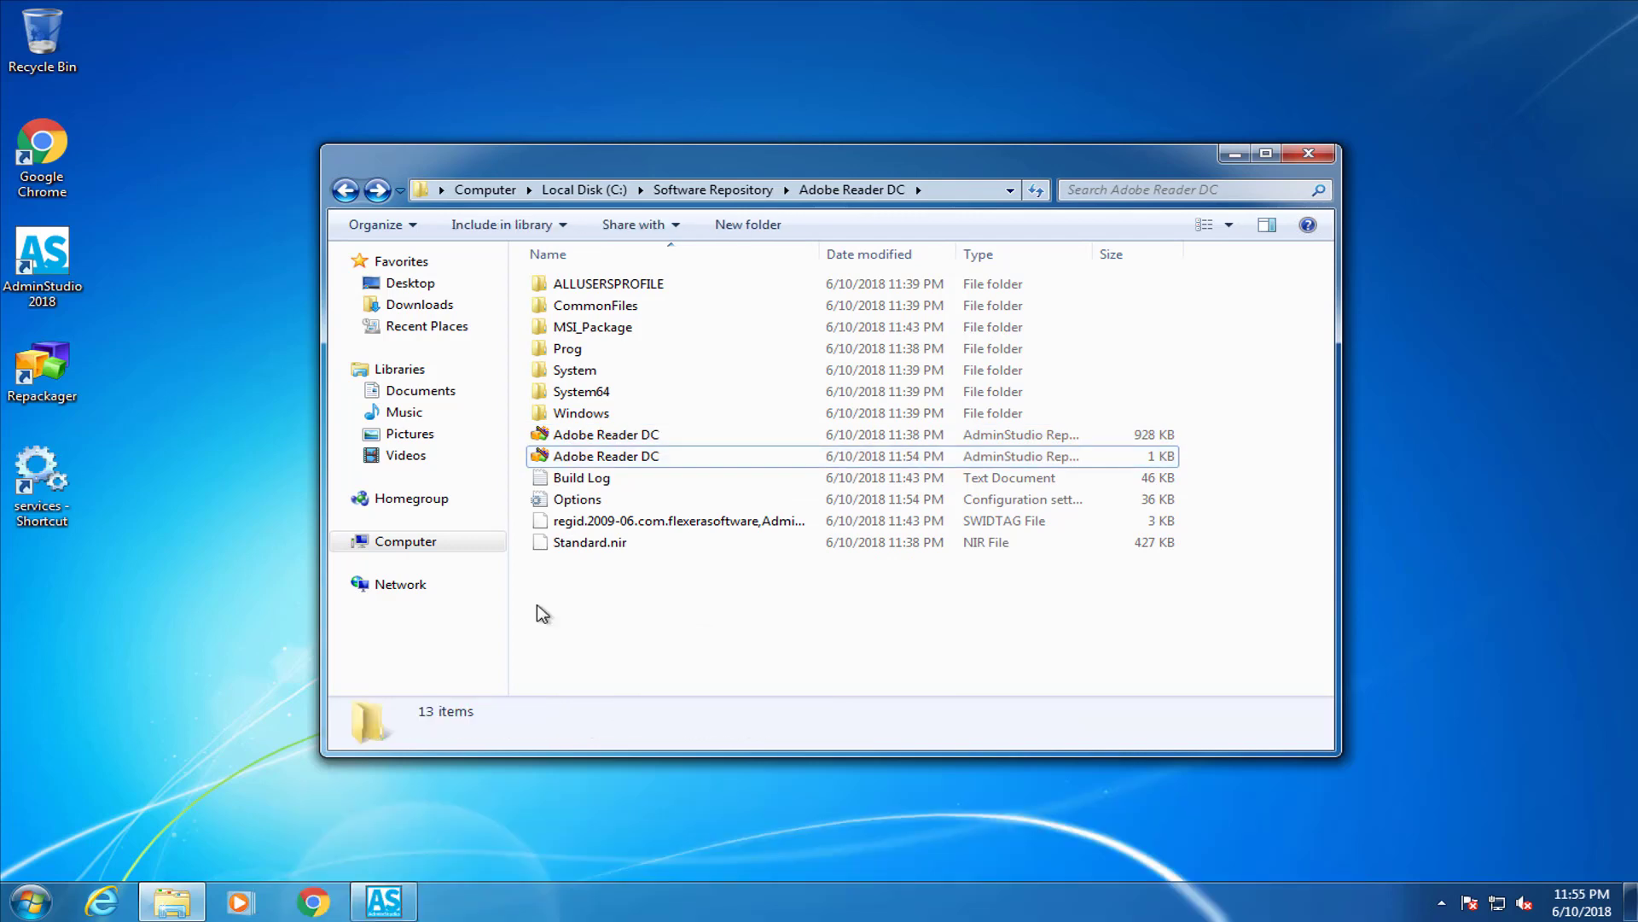
Close AdminStudio Application Manager, leaving the desktop with the Repackager shortcut selected
click(384, 901)
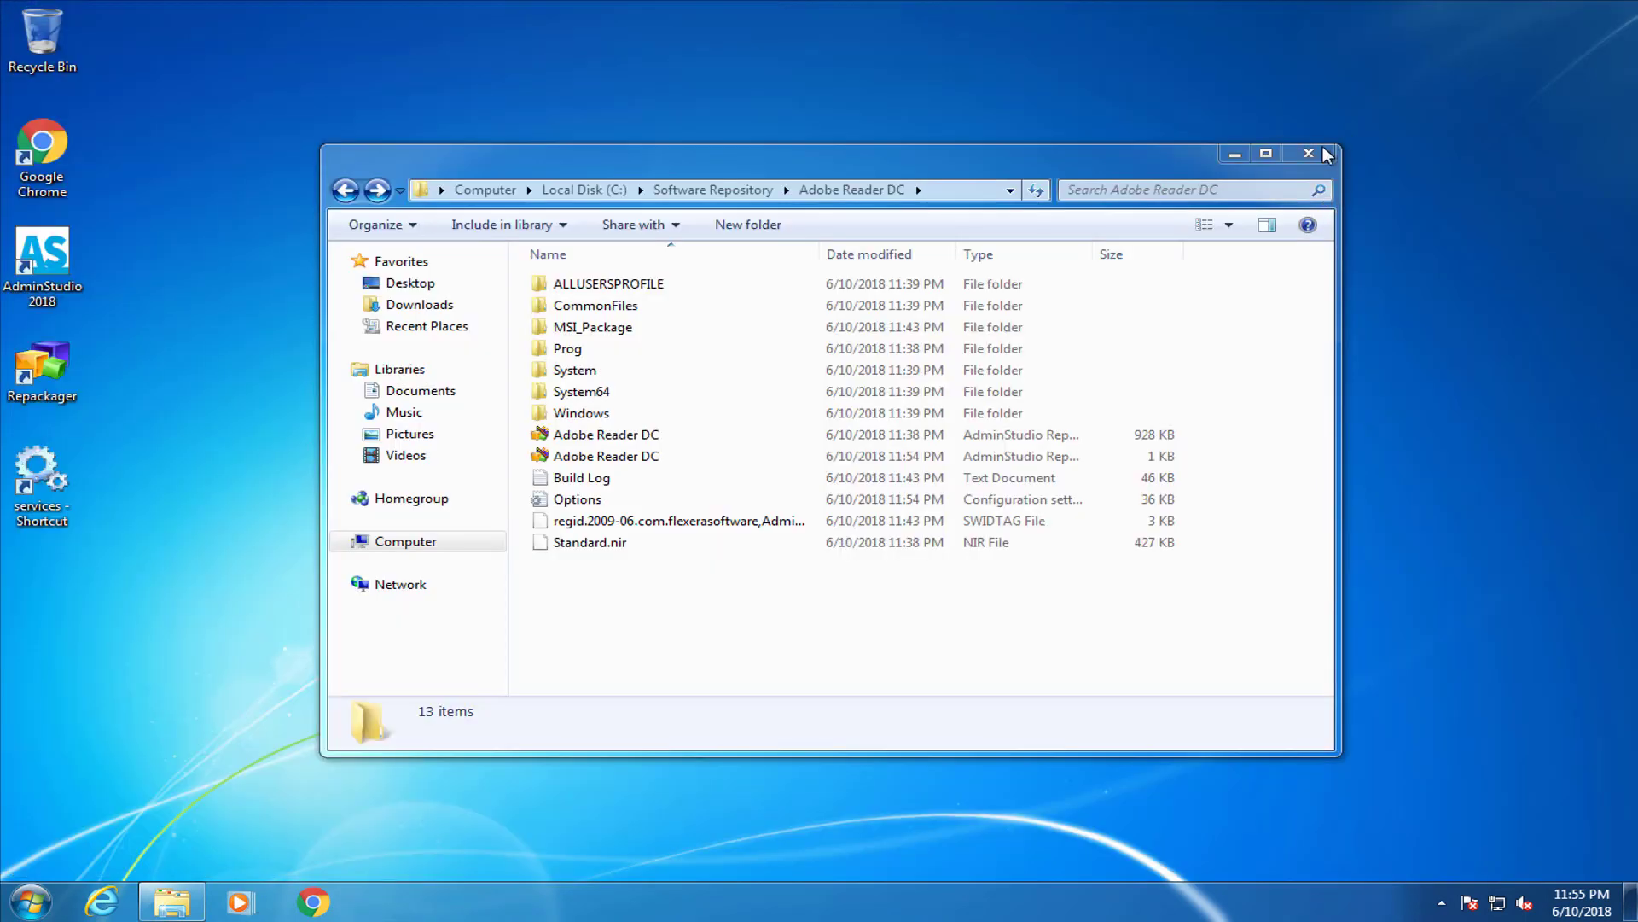
click(1325, 154)
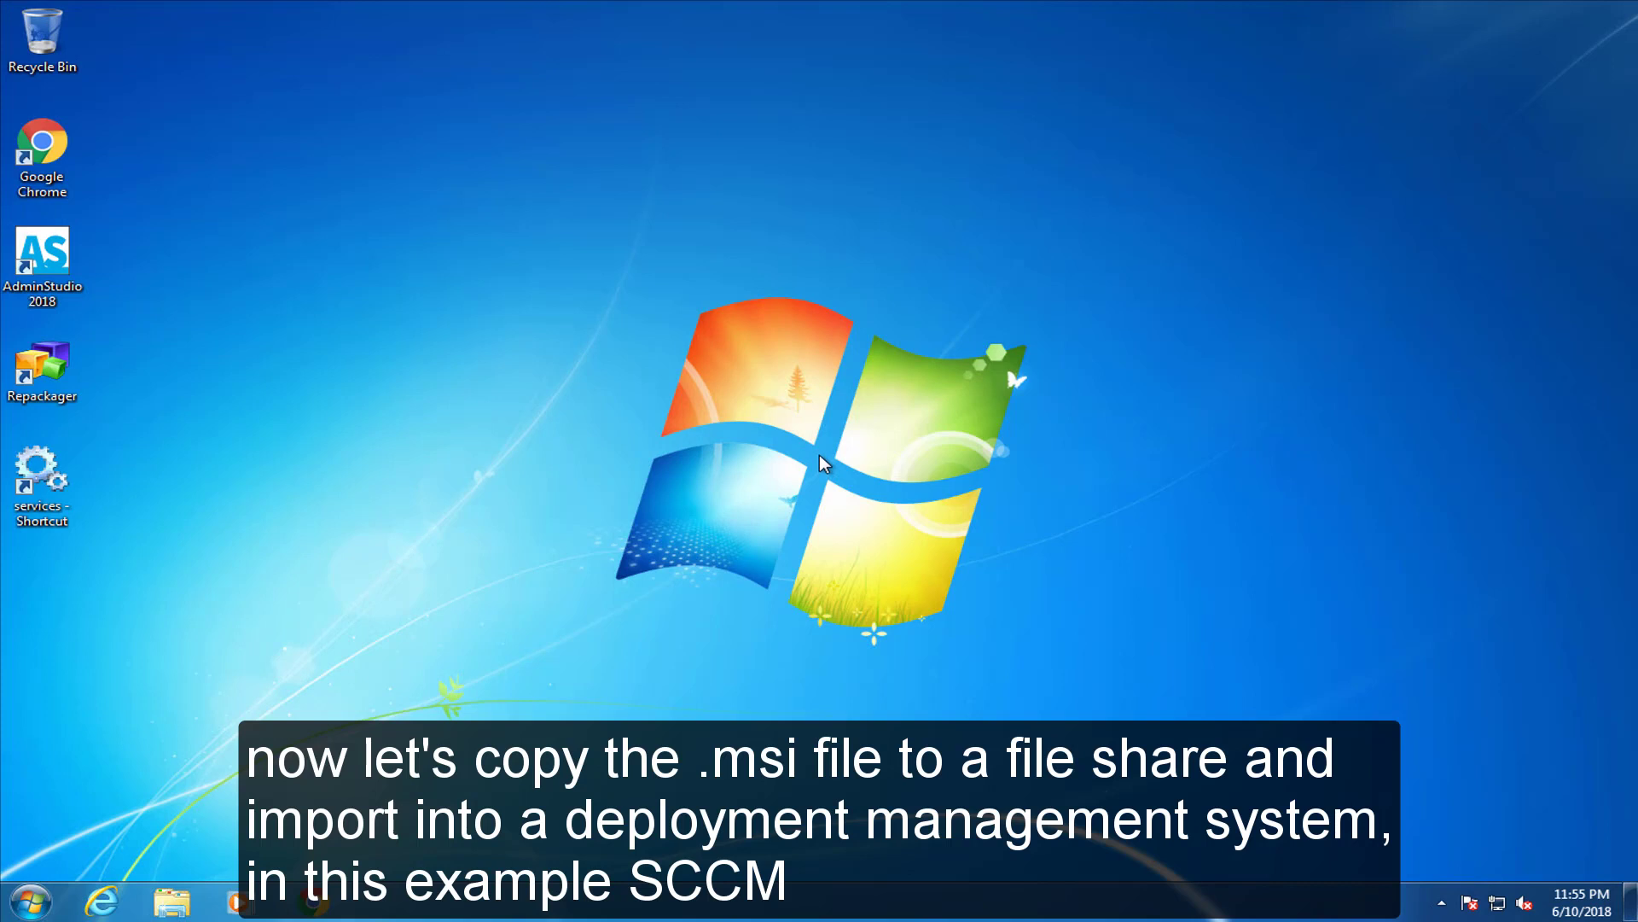
click(43, 368)
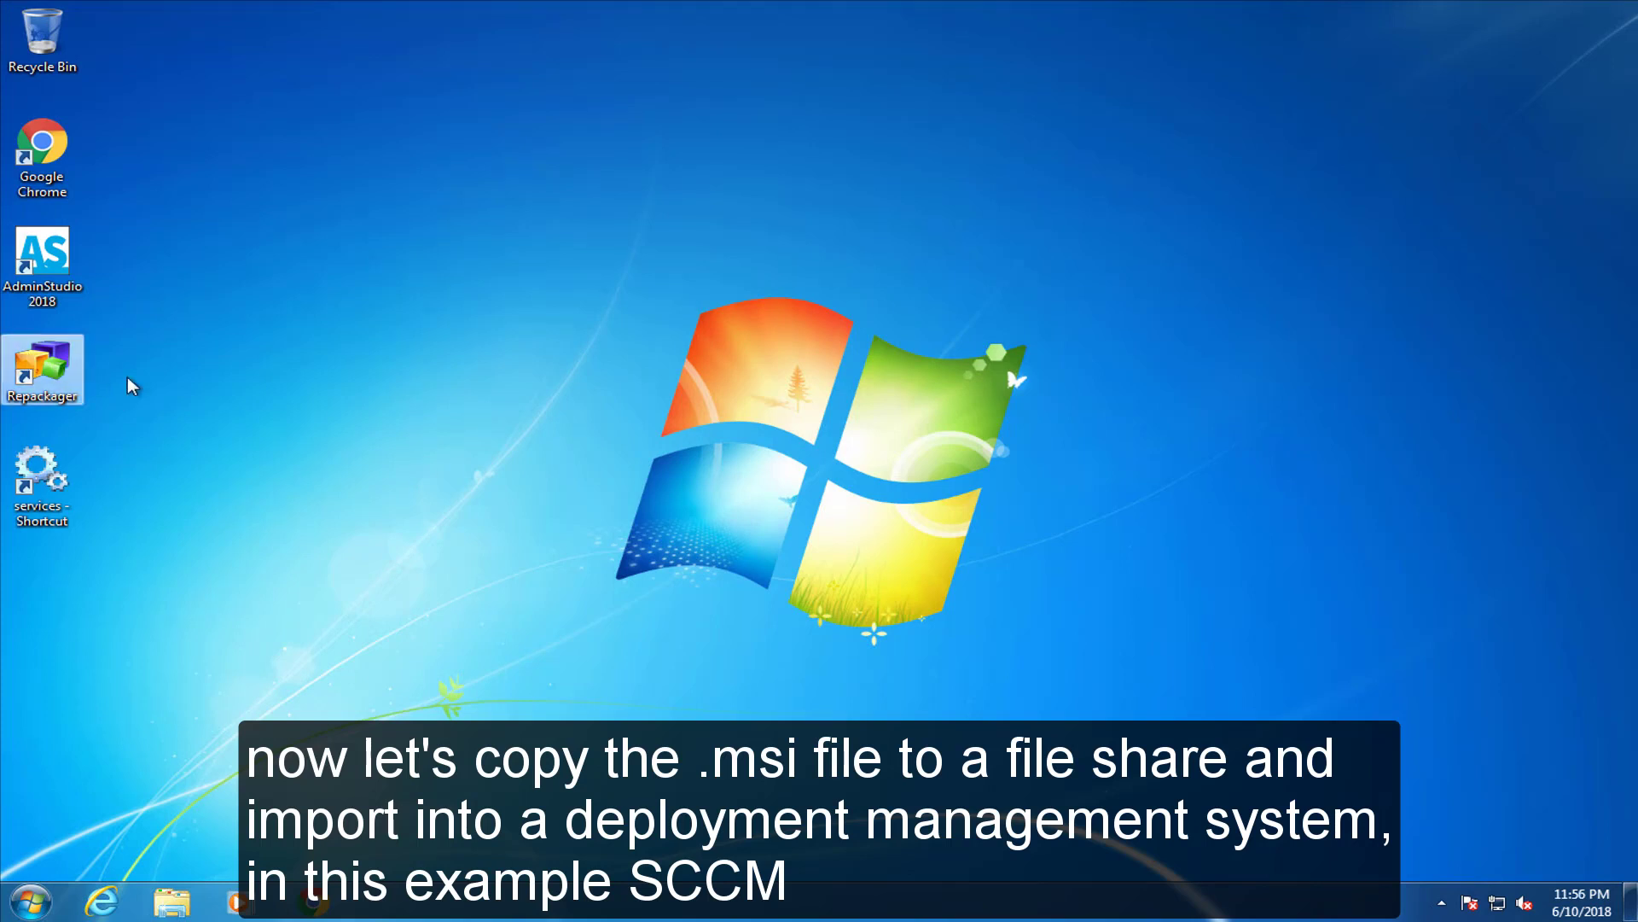
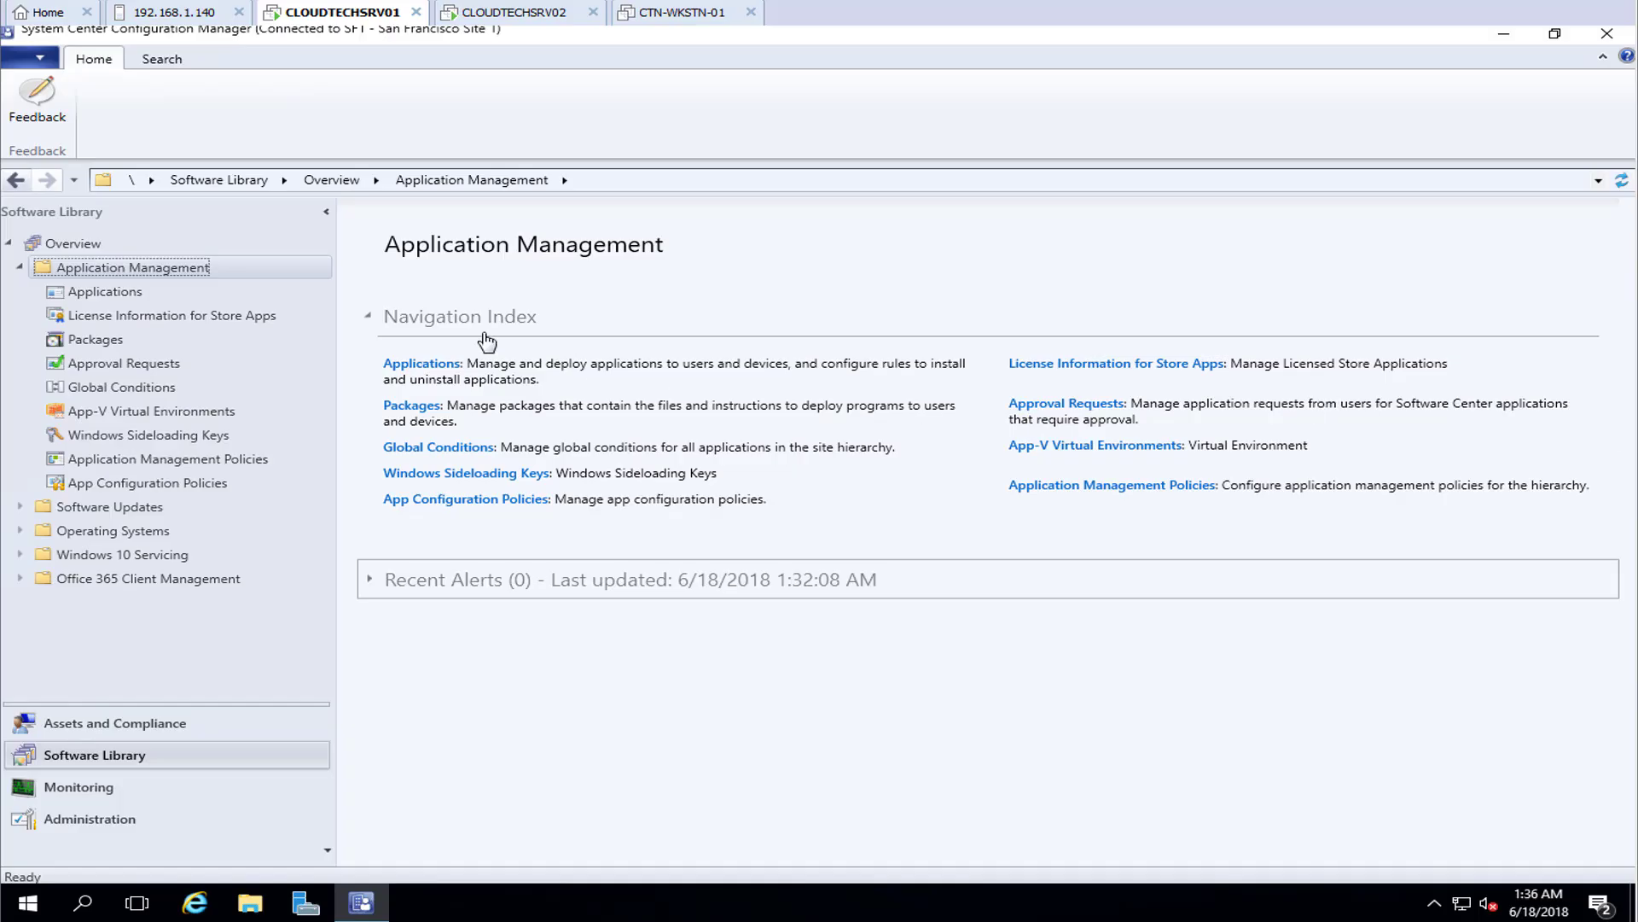
Start a new application from the Applications list, keeping Windows Installer as the type
click(117, 294)
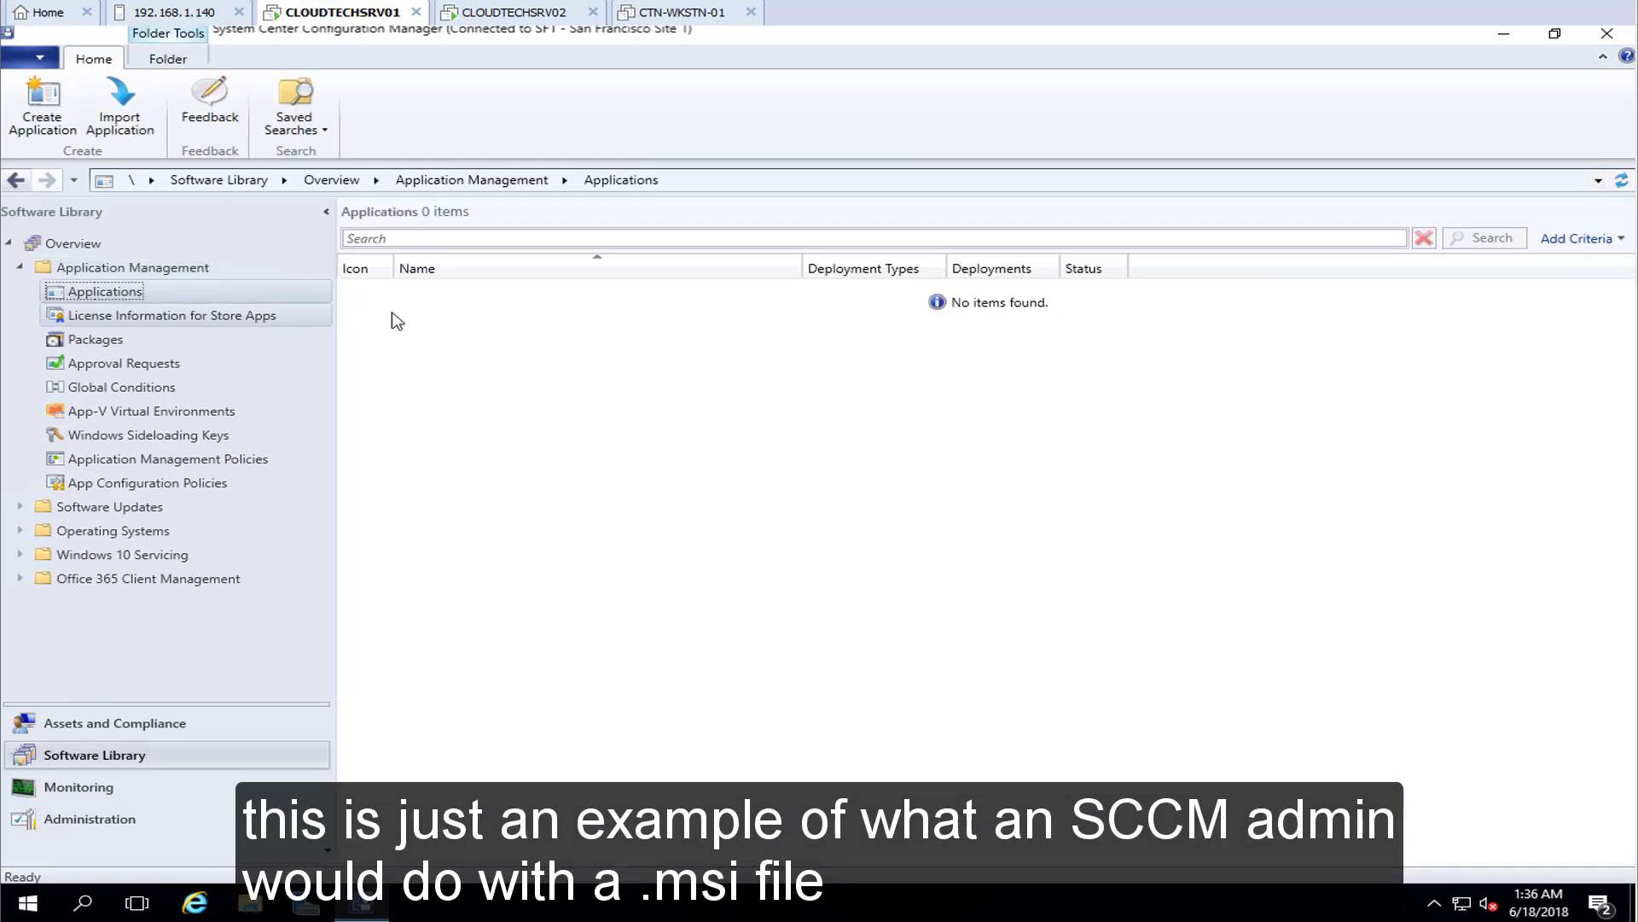
right_click(395, 317)
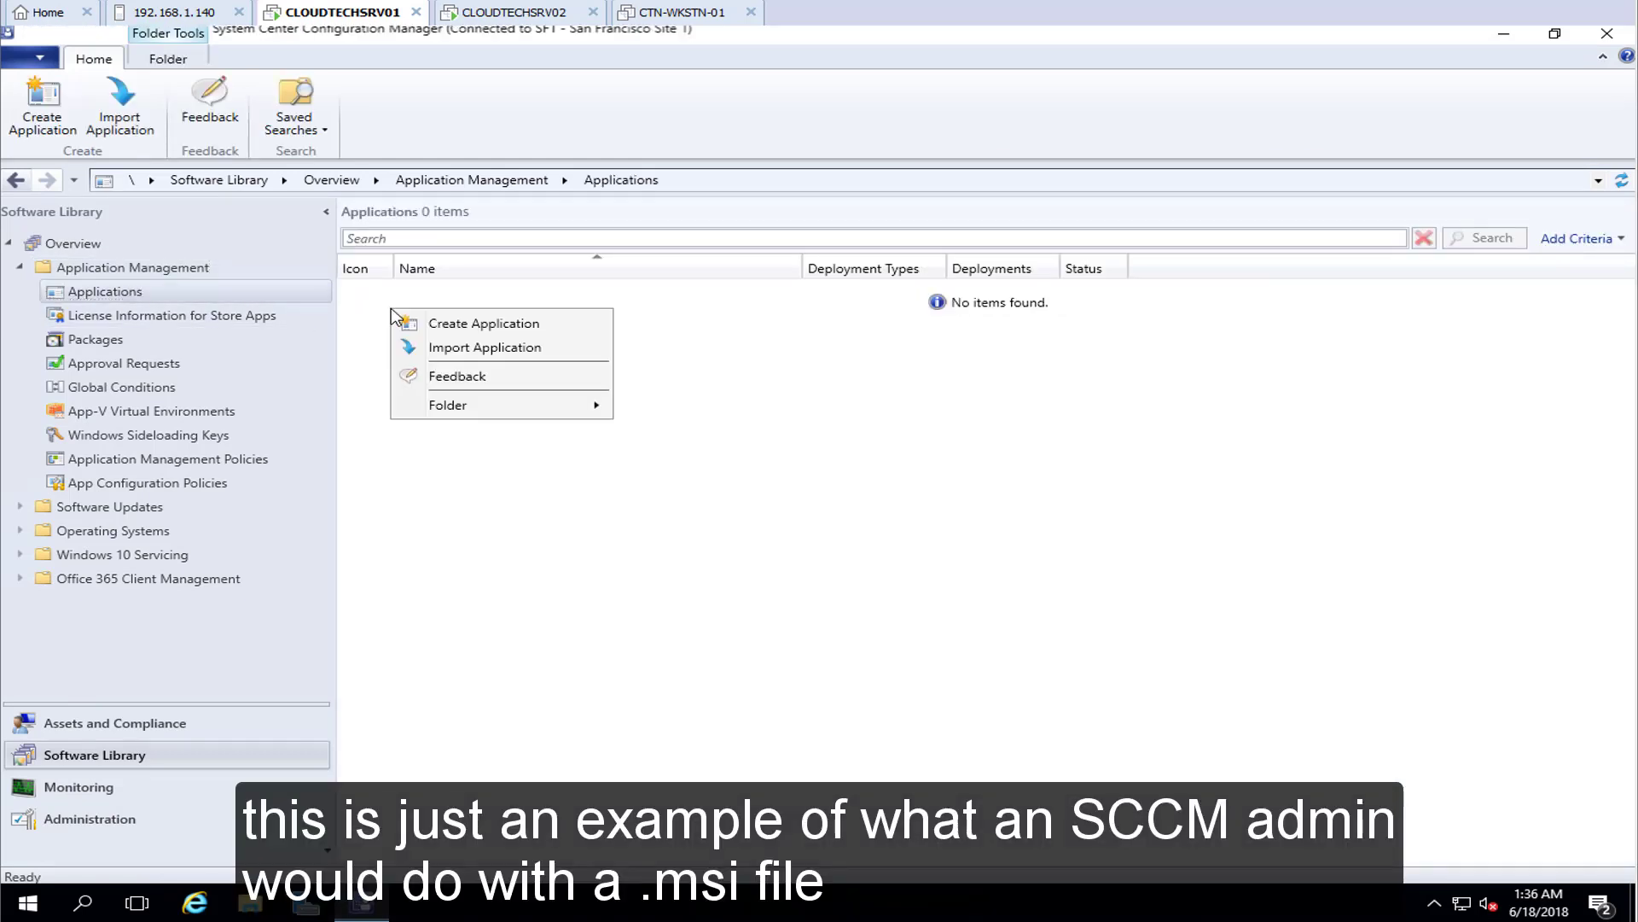
click(474, 324)
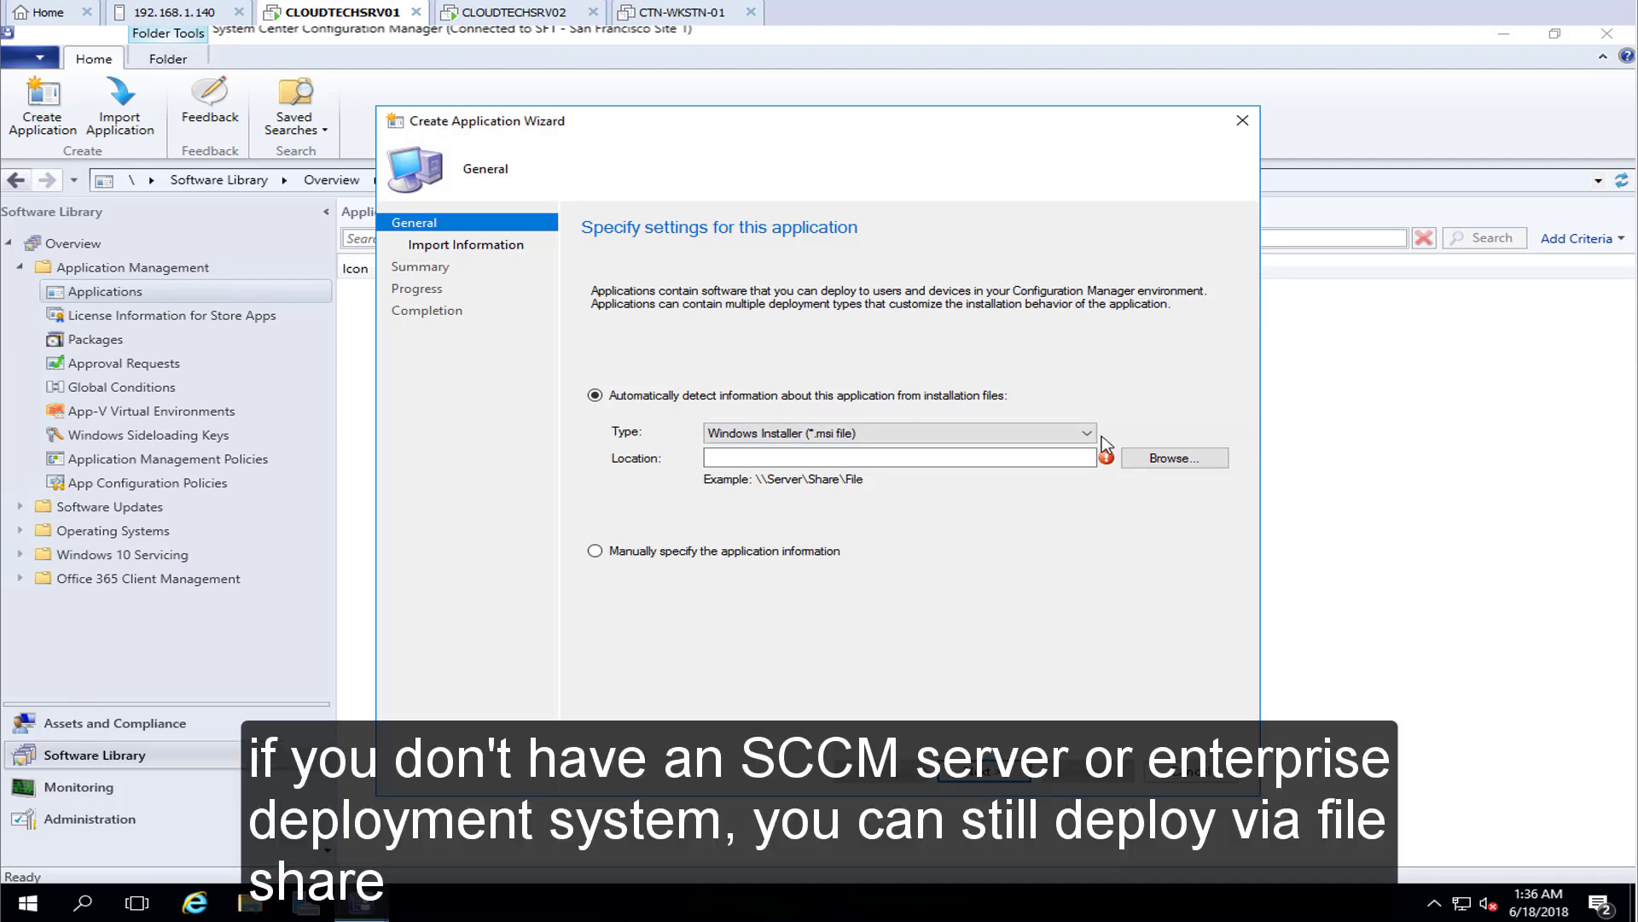
click(1087, 434)
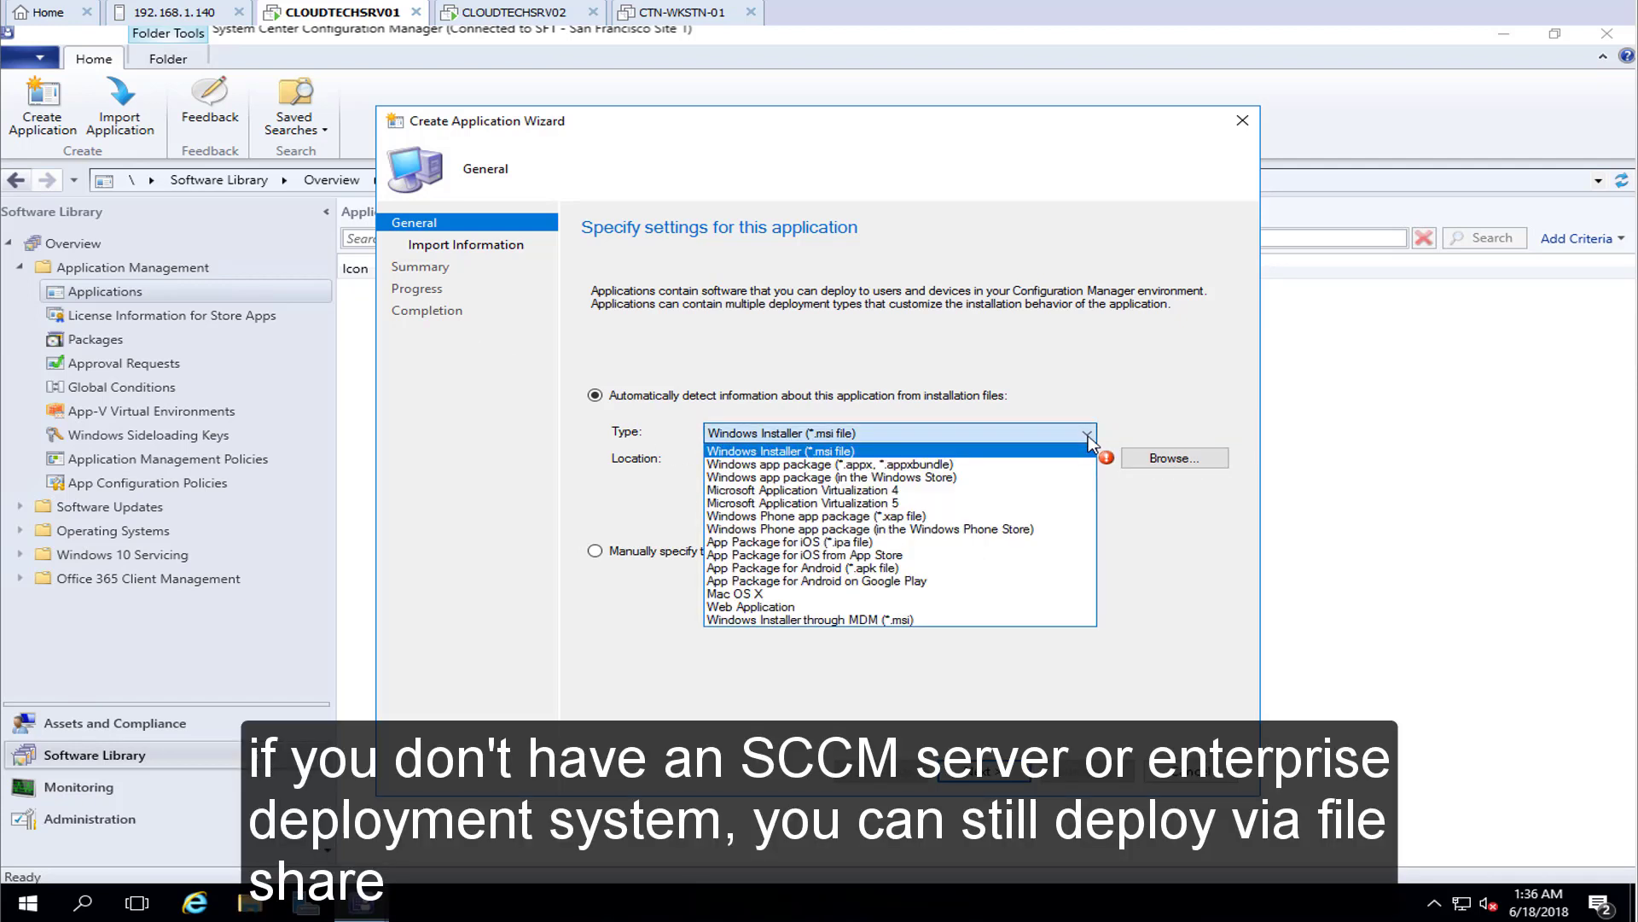
click(1088, 435)
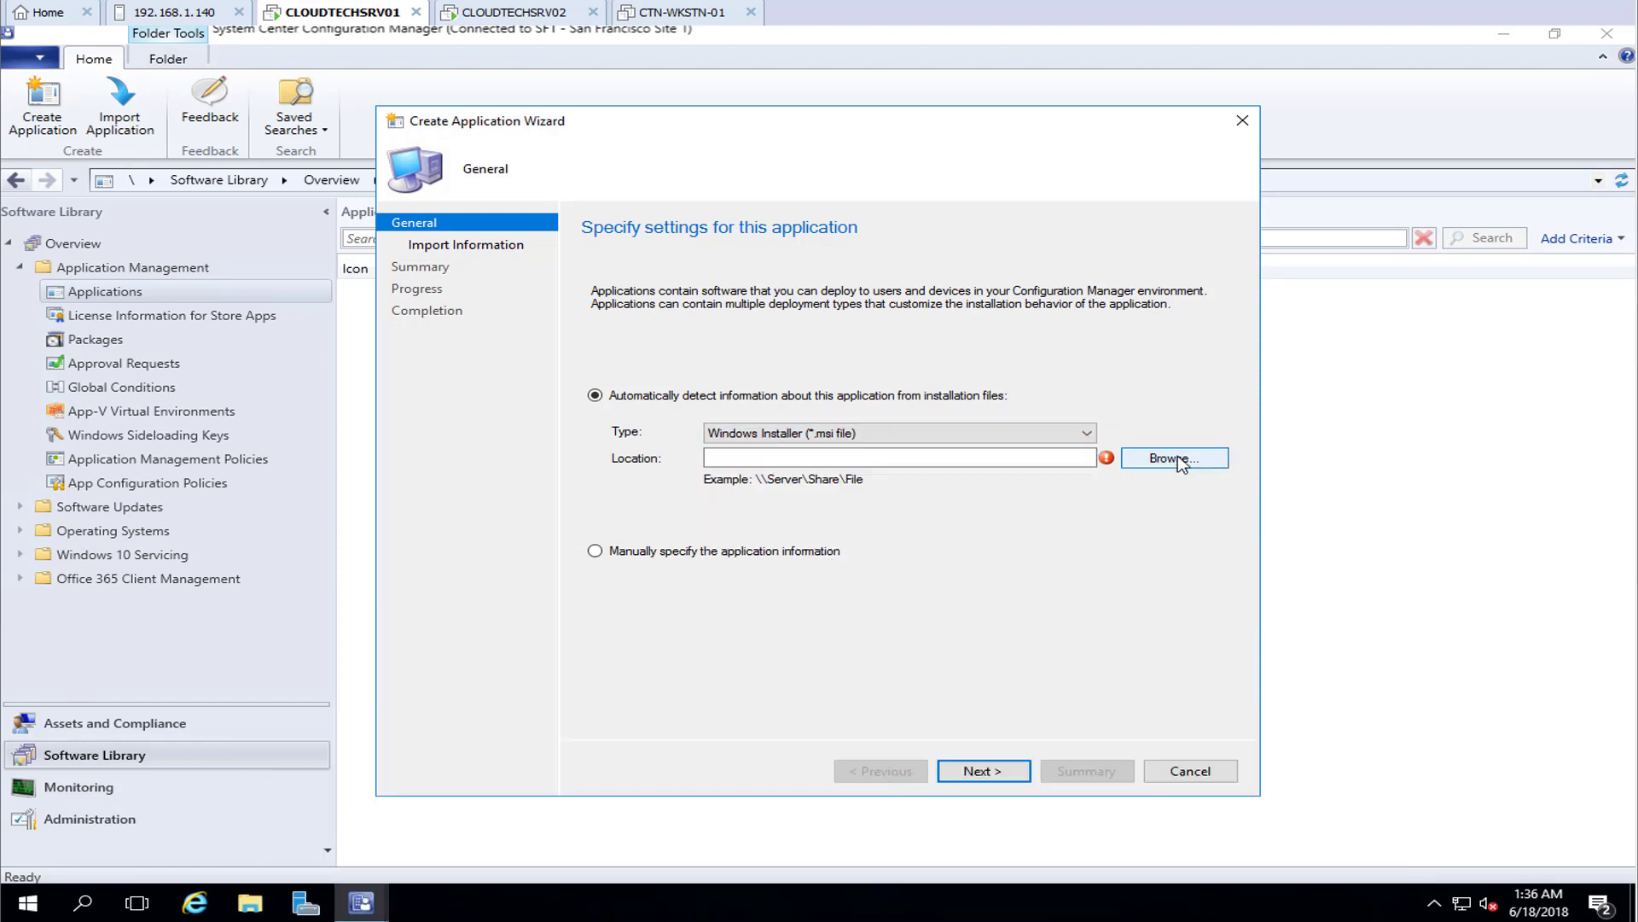
Set the installer location to \\CLOUDTECHSRV02\Software\Adobe\Adobe Reader DC.msi
click(1180, 462)
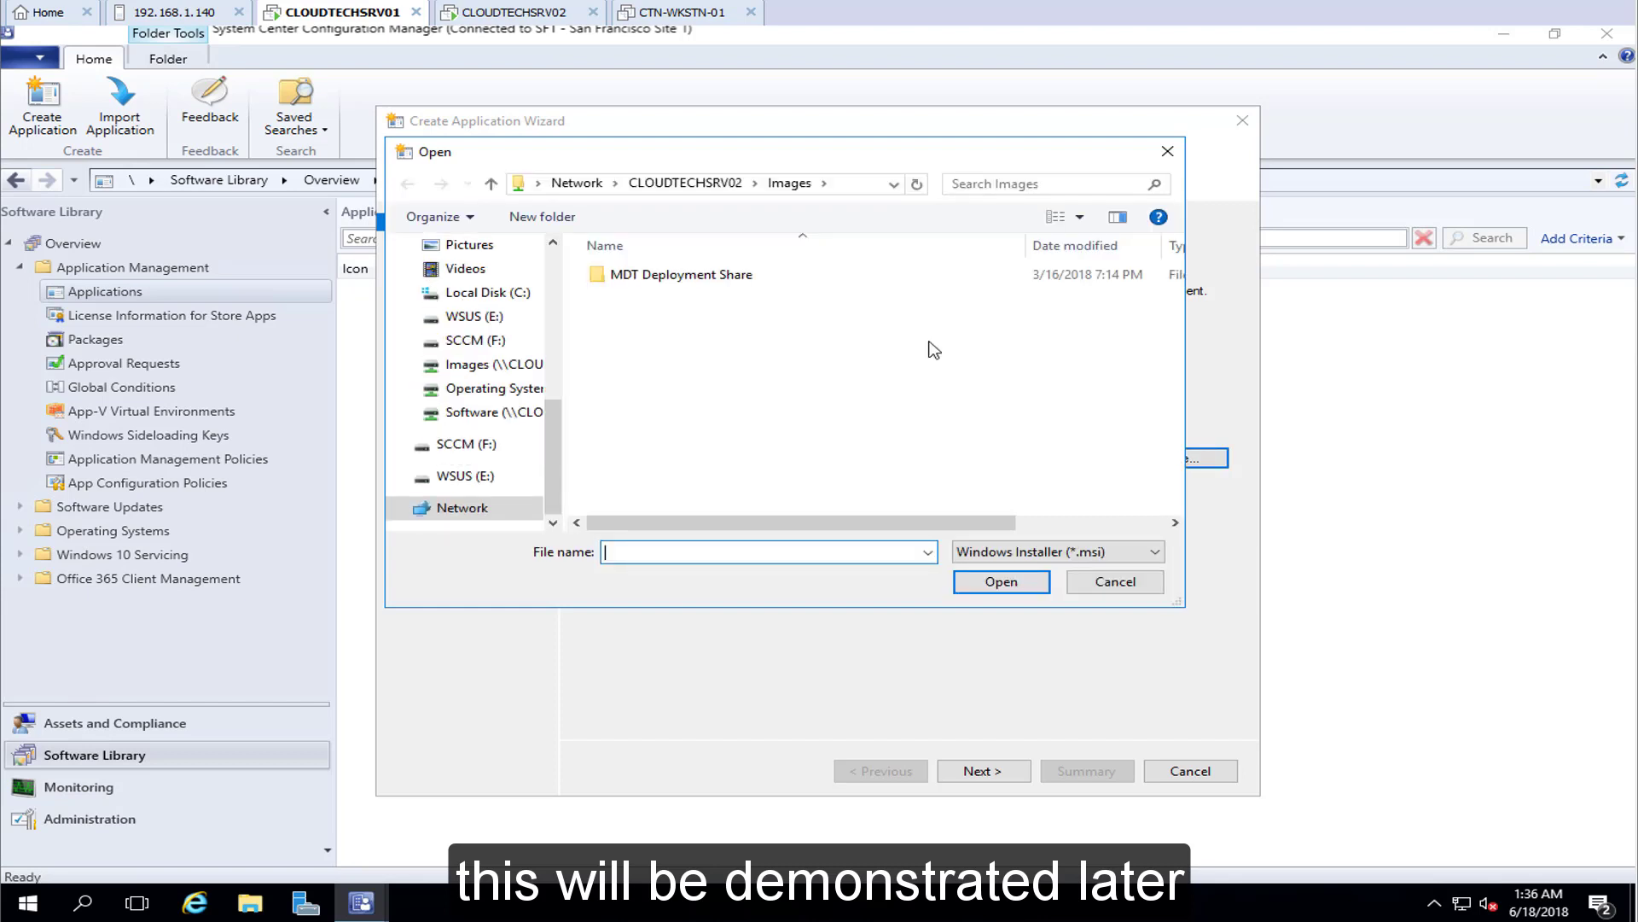
click(729, 182)
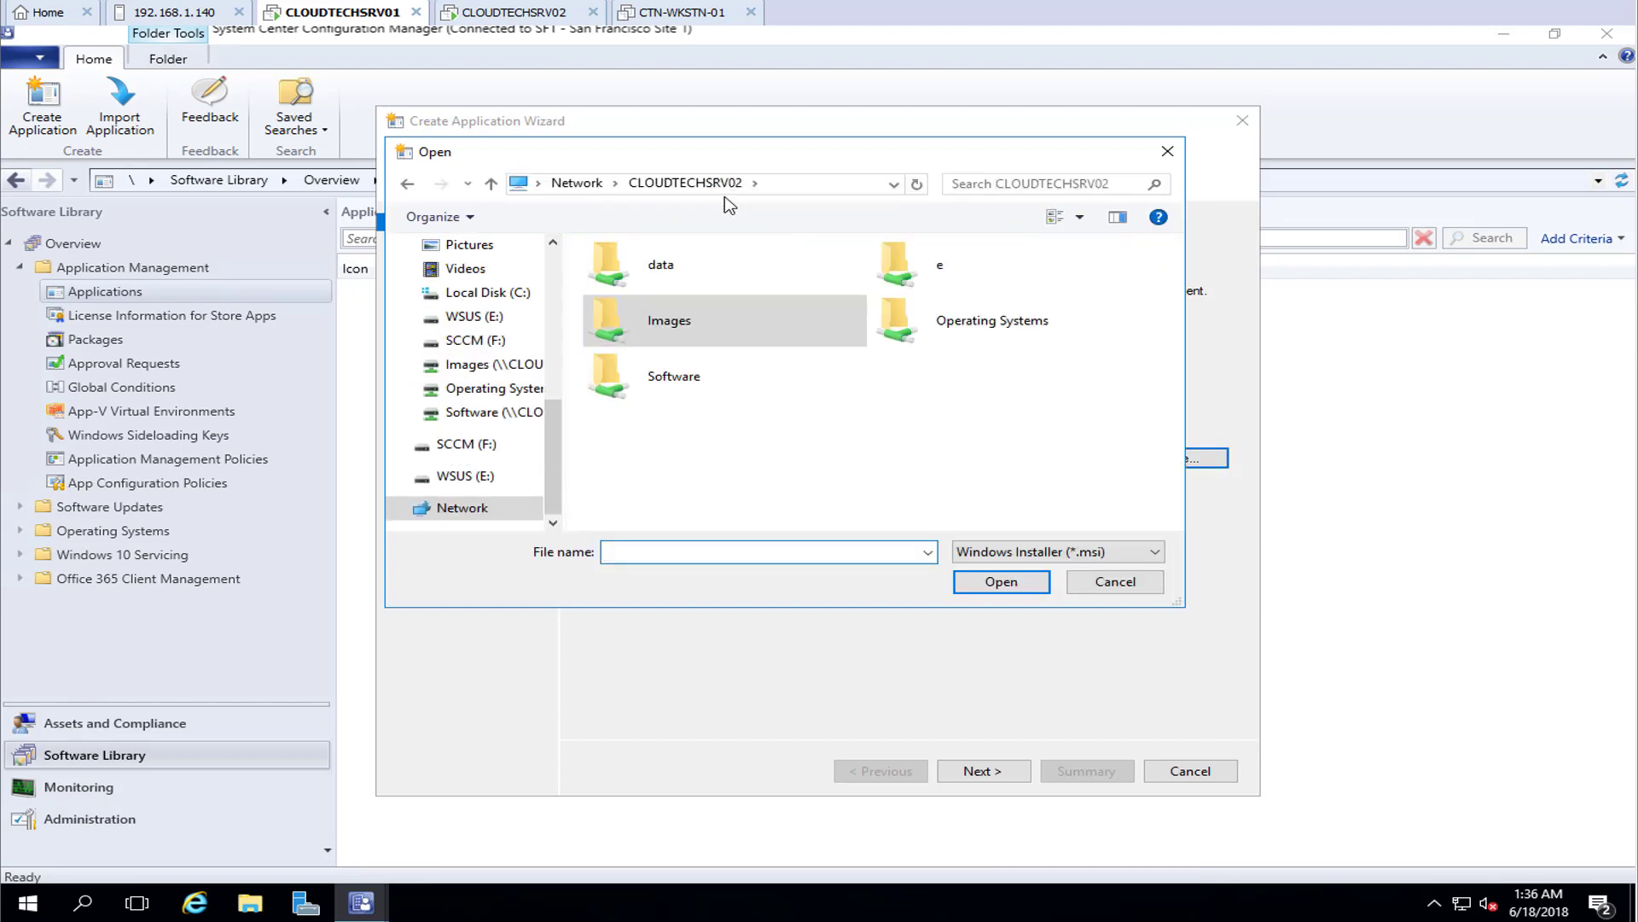
click(684, 384)
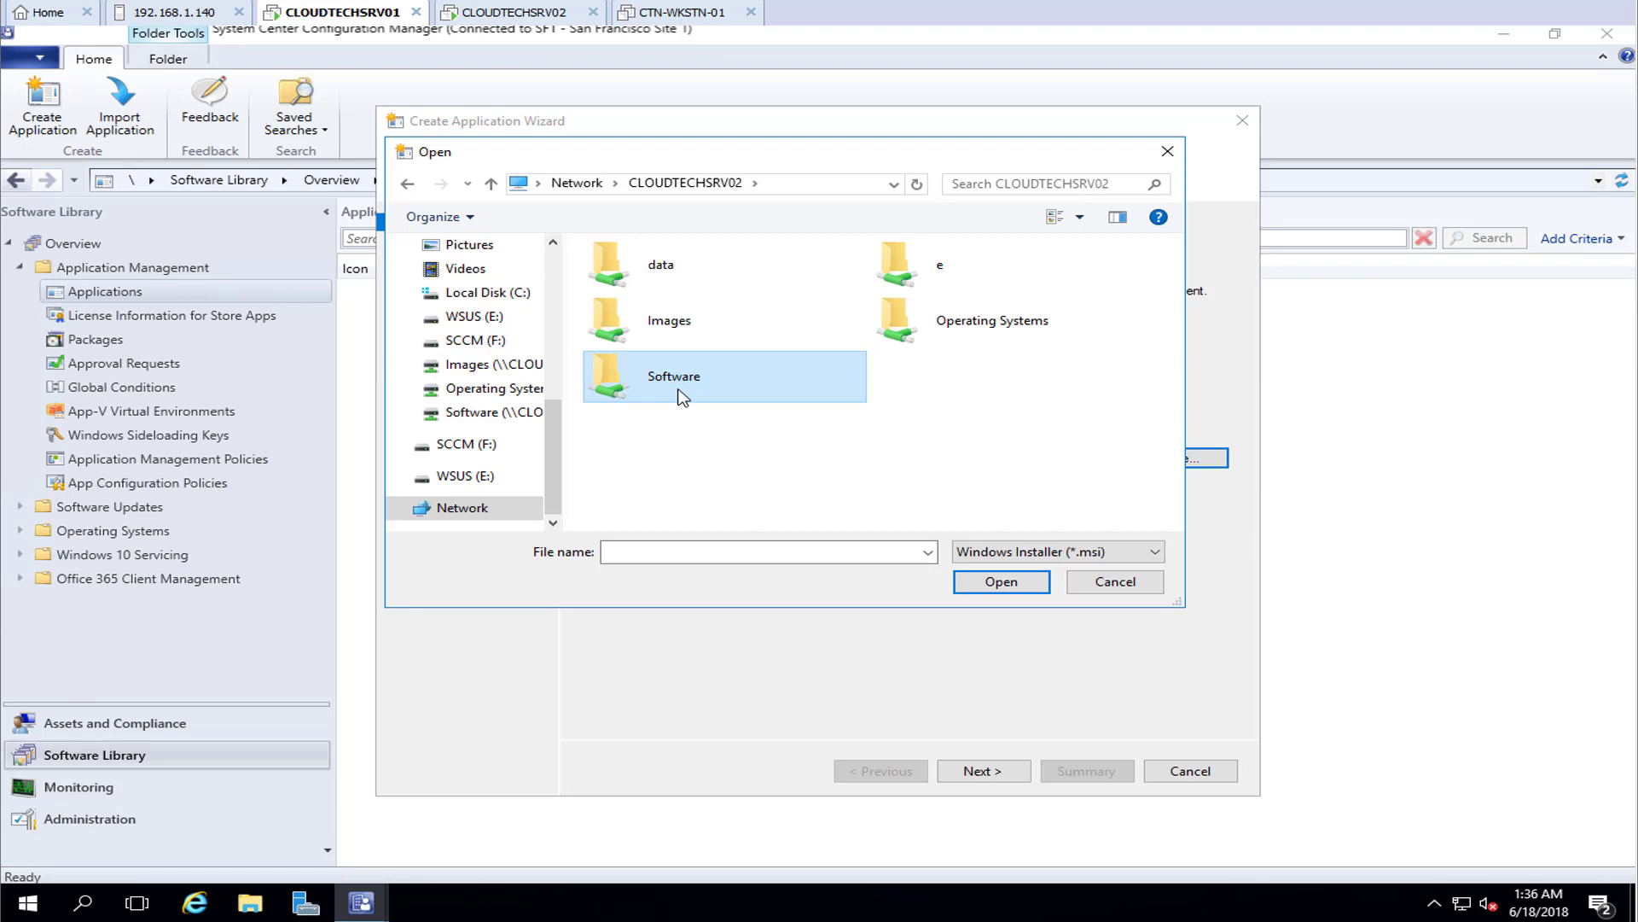
double_click(680, 390)
click(649, 284)
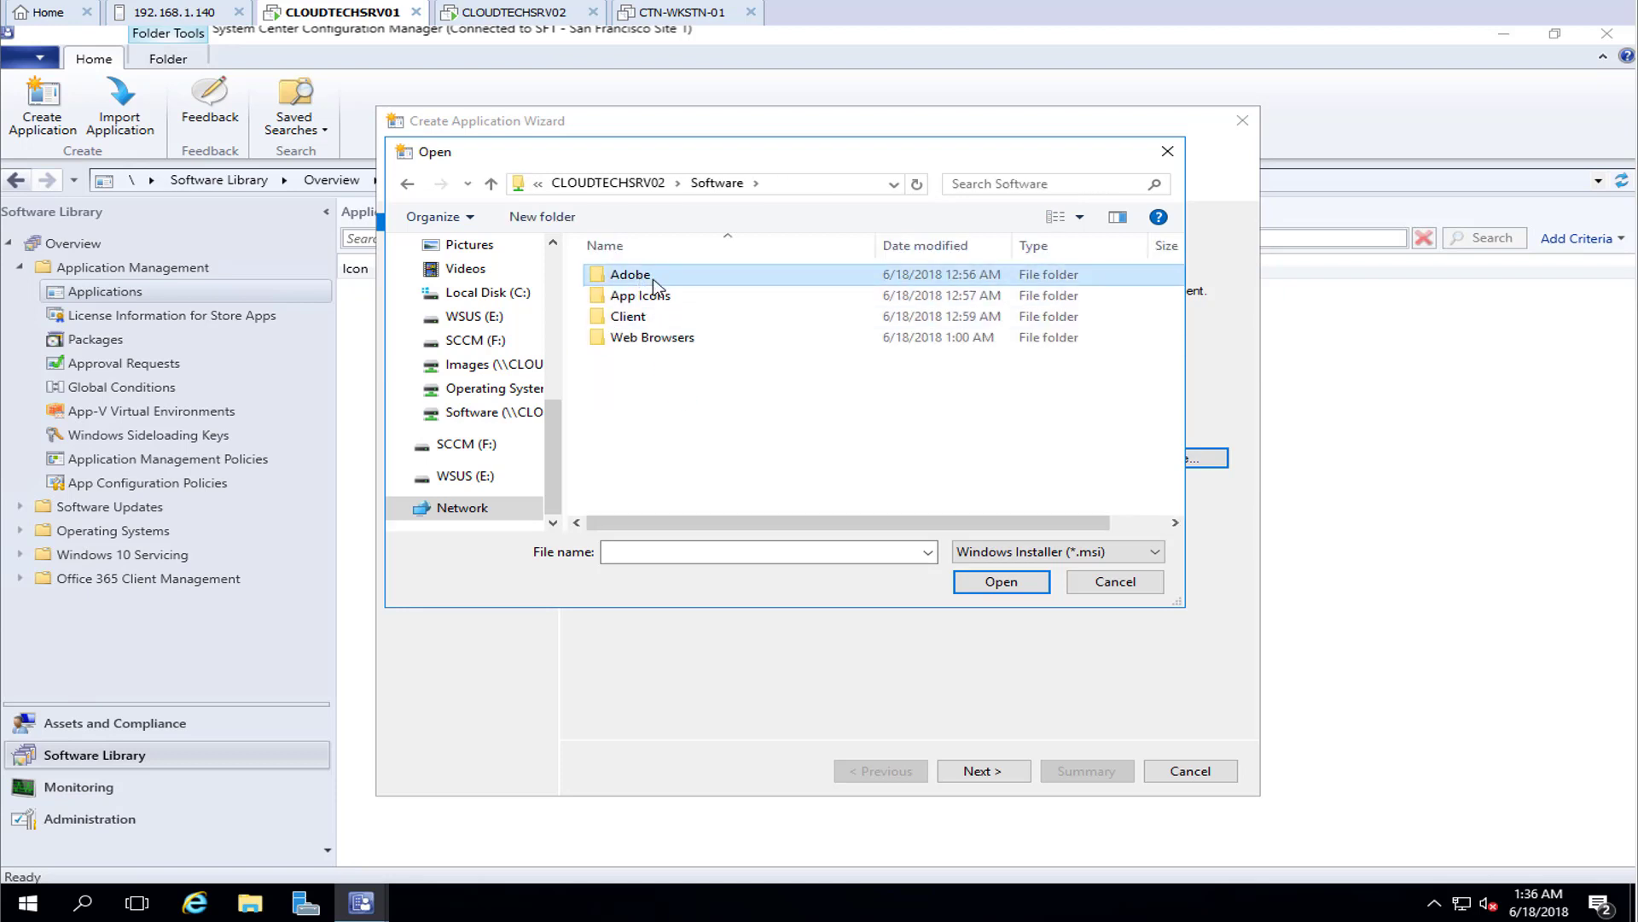
double_click(653, 282)
click(655, 278)
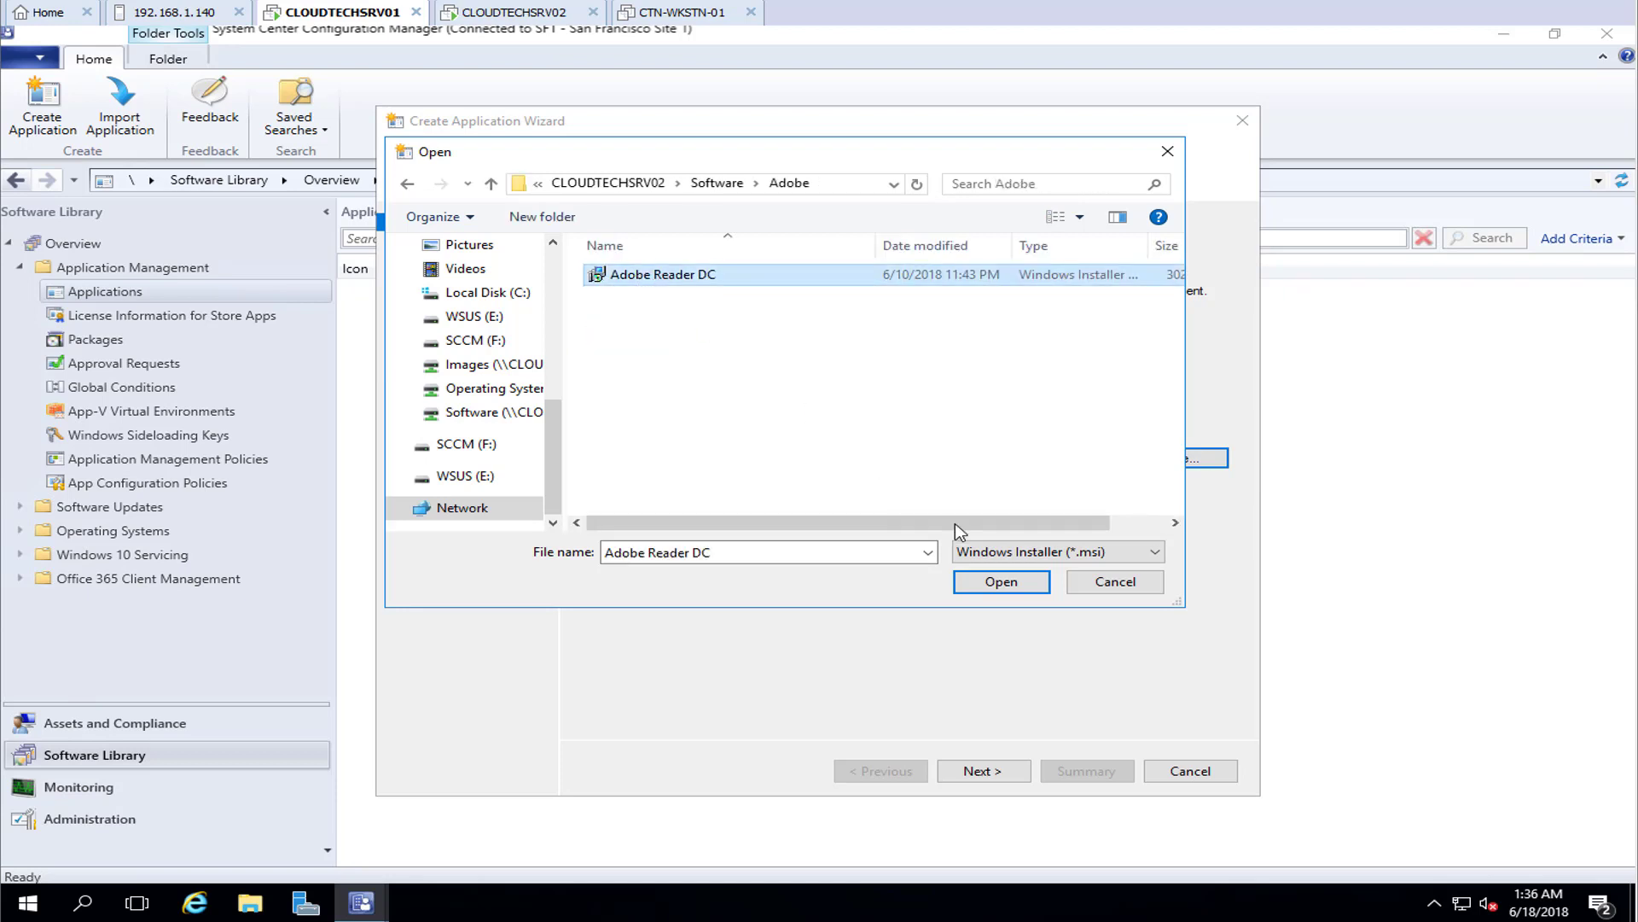
click(1002, 583)
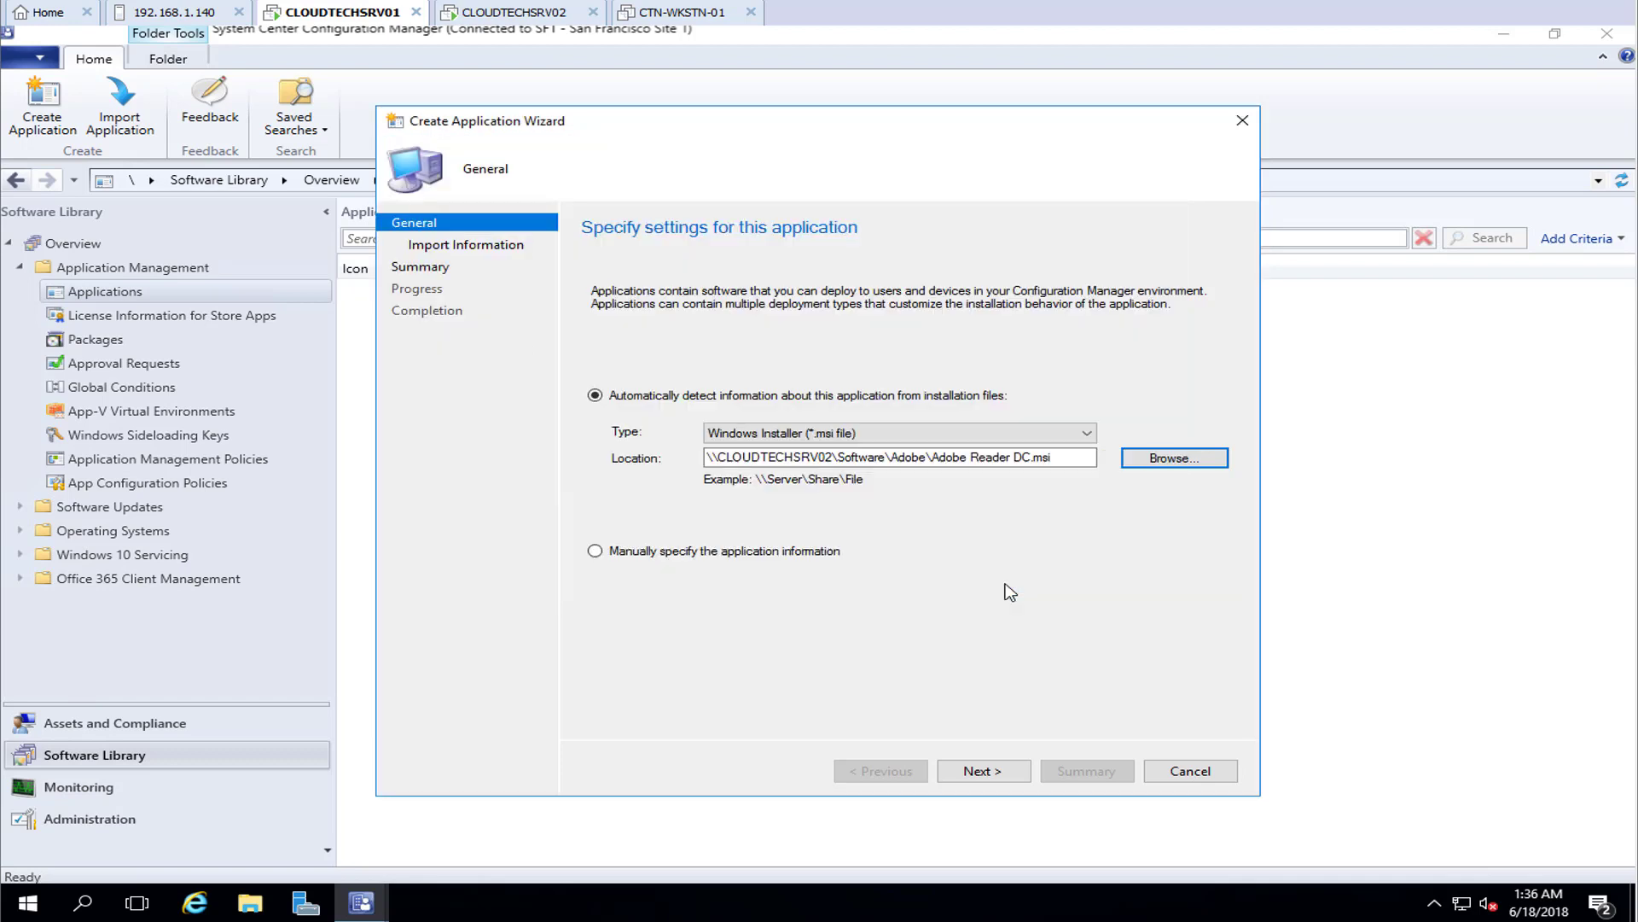
Import the Adobe Reader DC installer details, accept the unverified publisher warning, and complete the wizard
click(1016, 775)
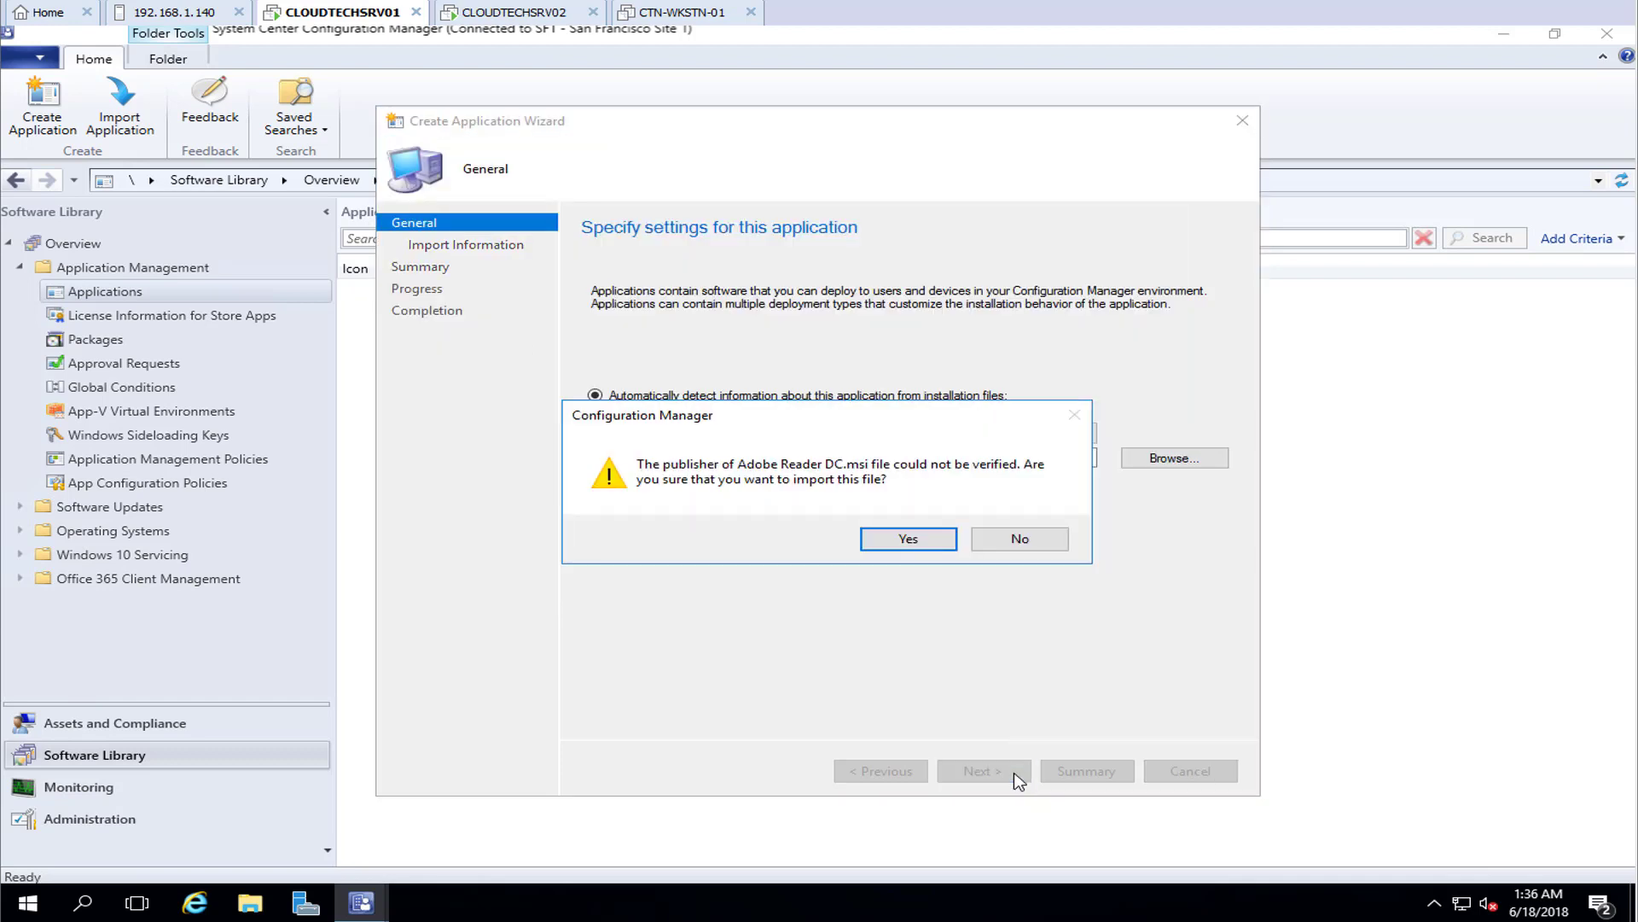
click(932, 550)
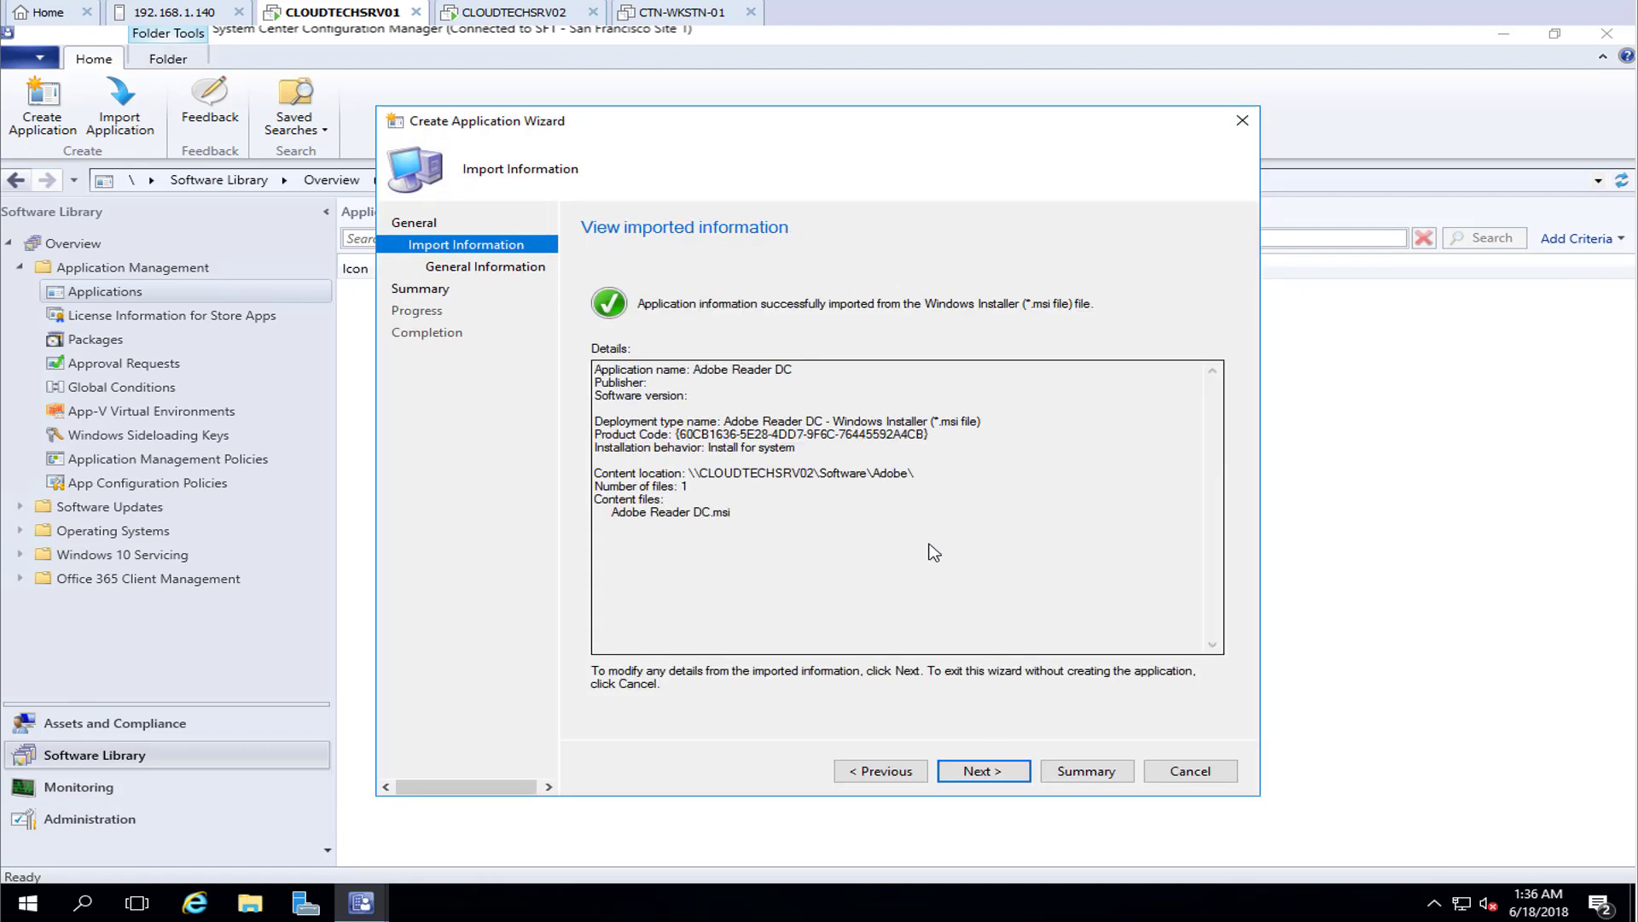
click(1024, 778)
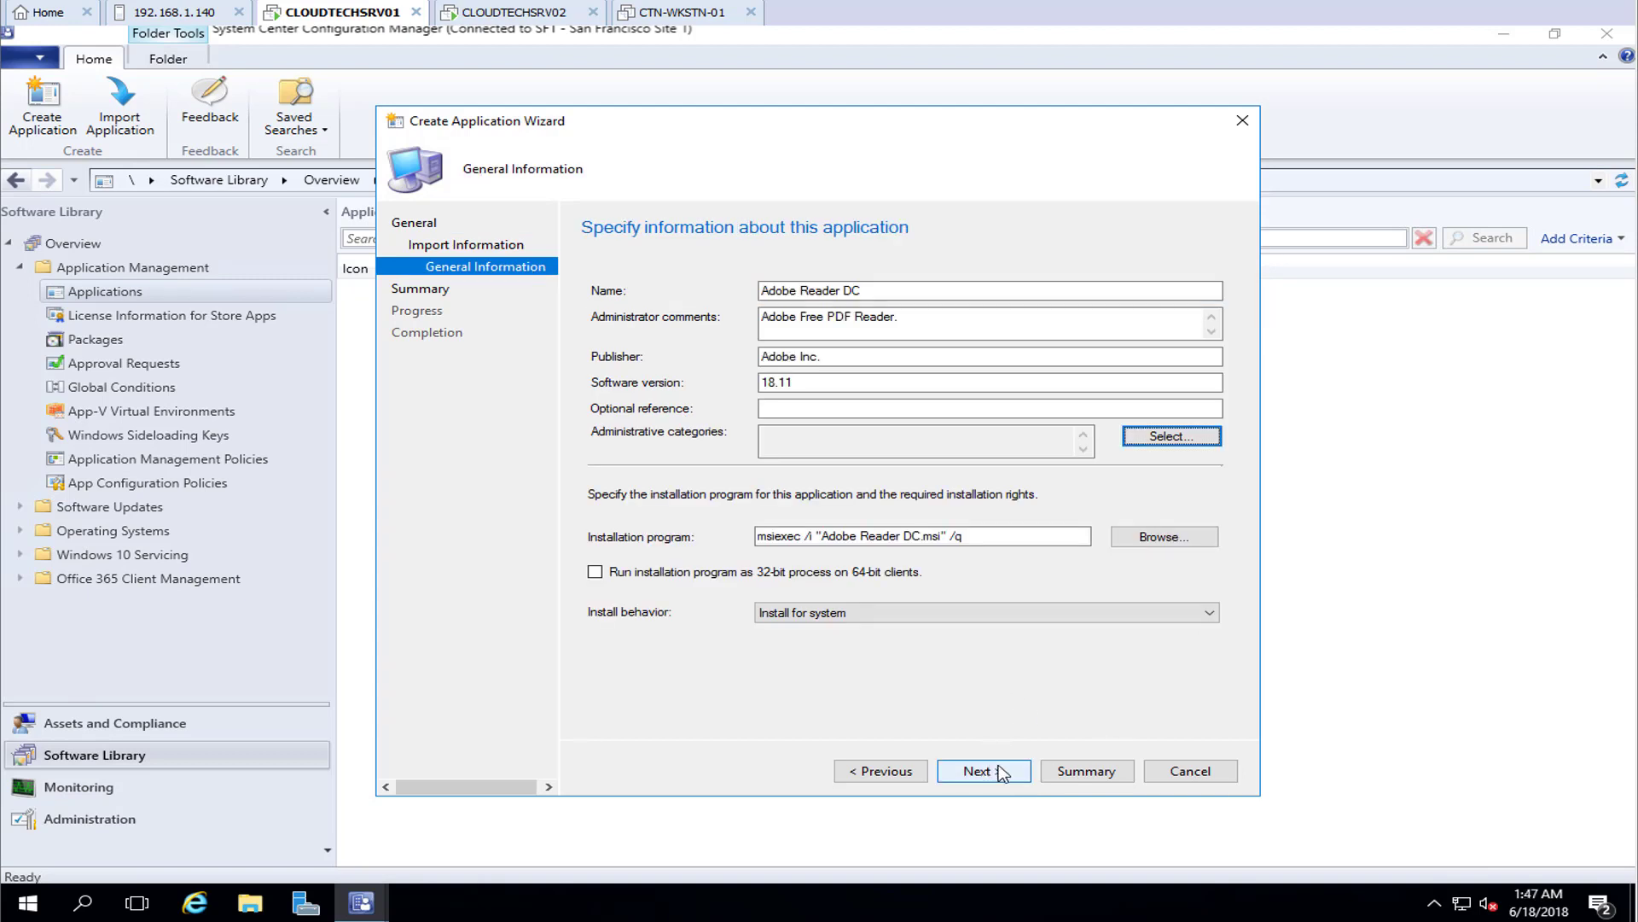
click(1022, 772)
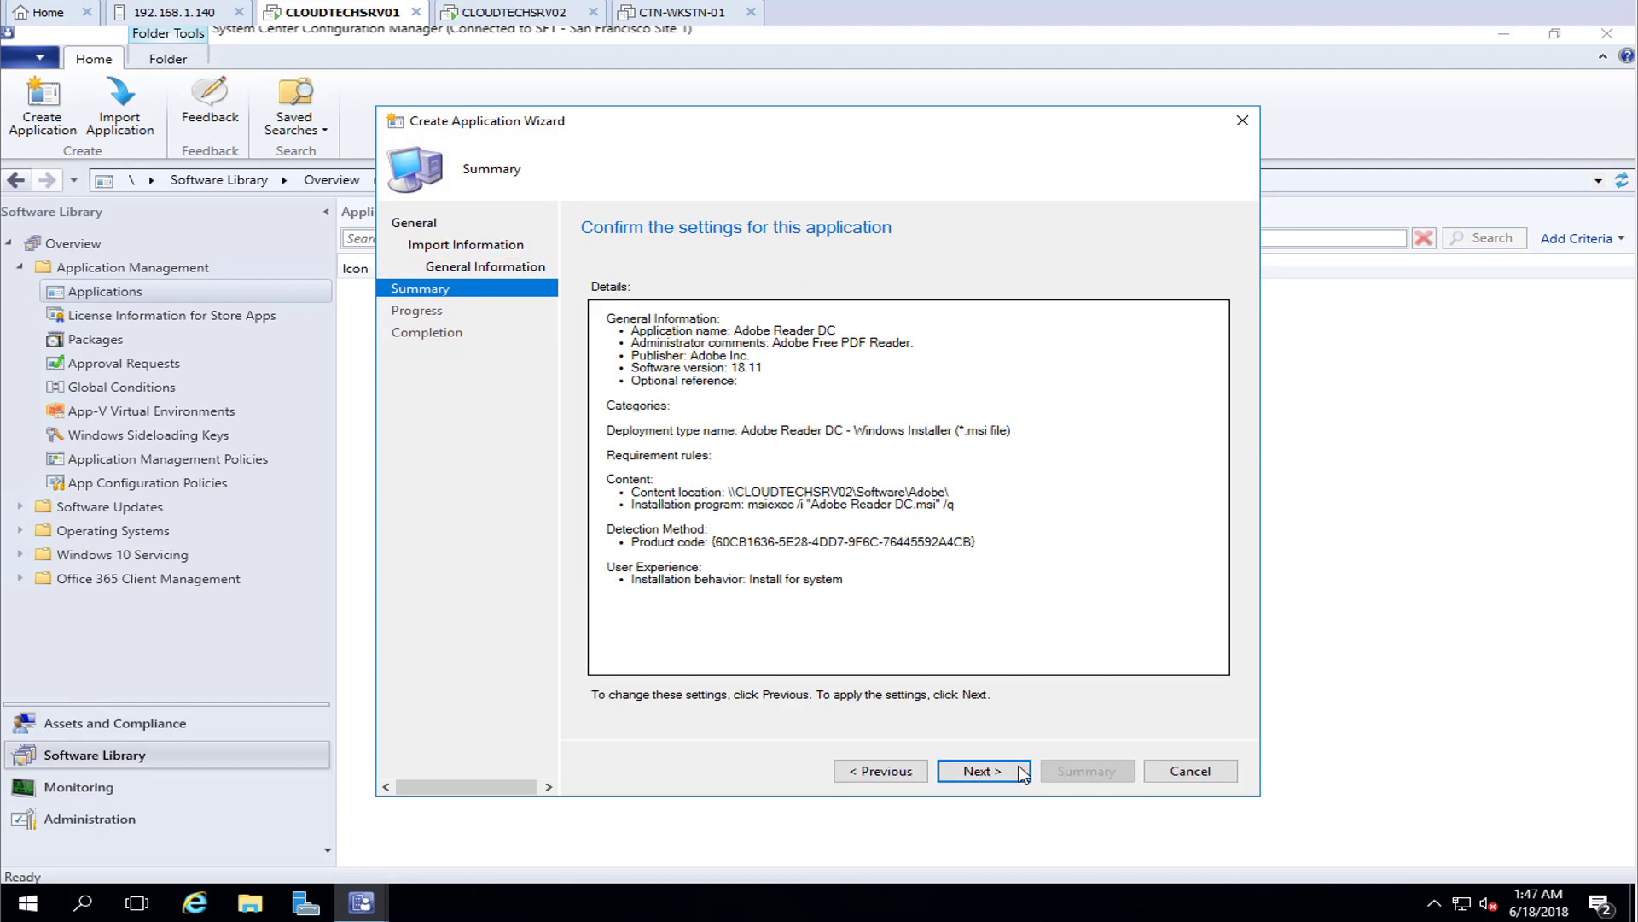
click(1022, 772)
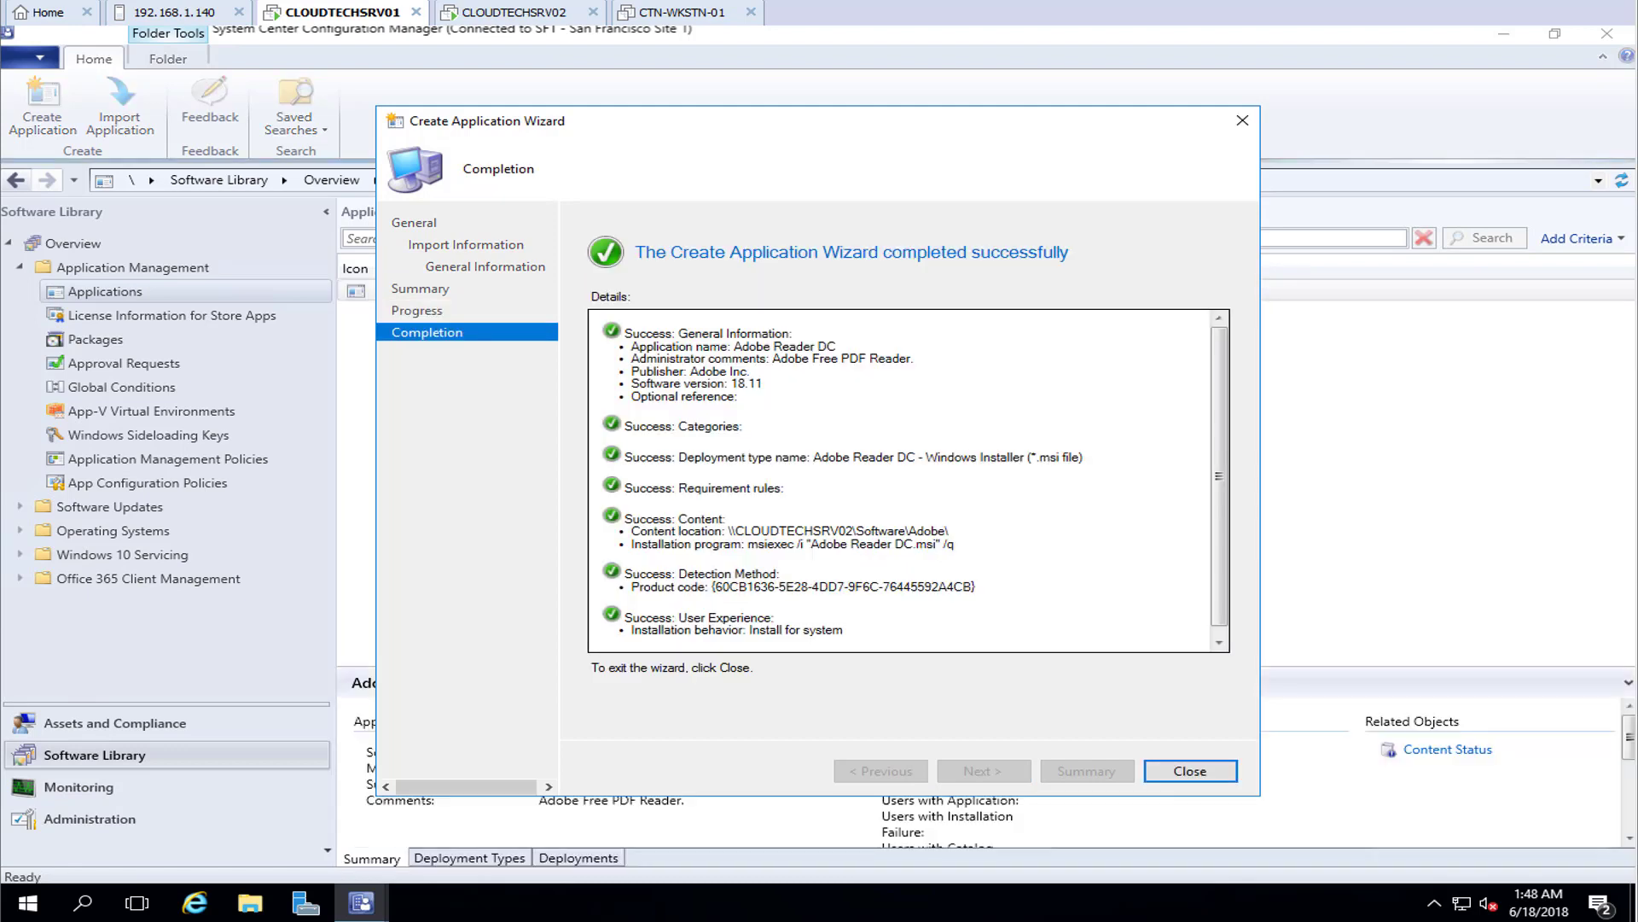
click(1190, 771)
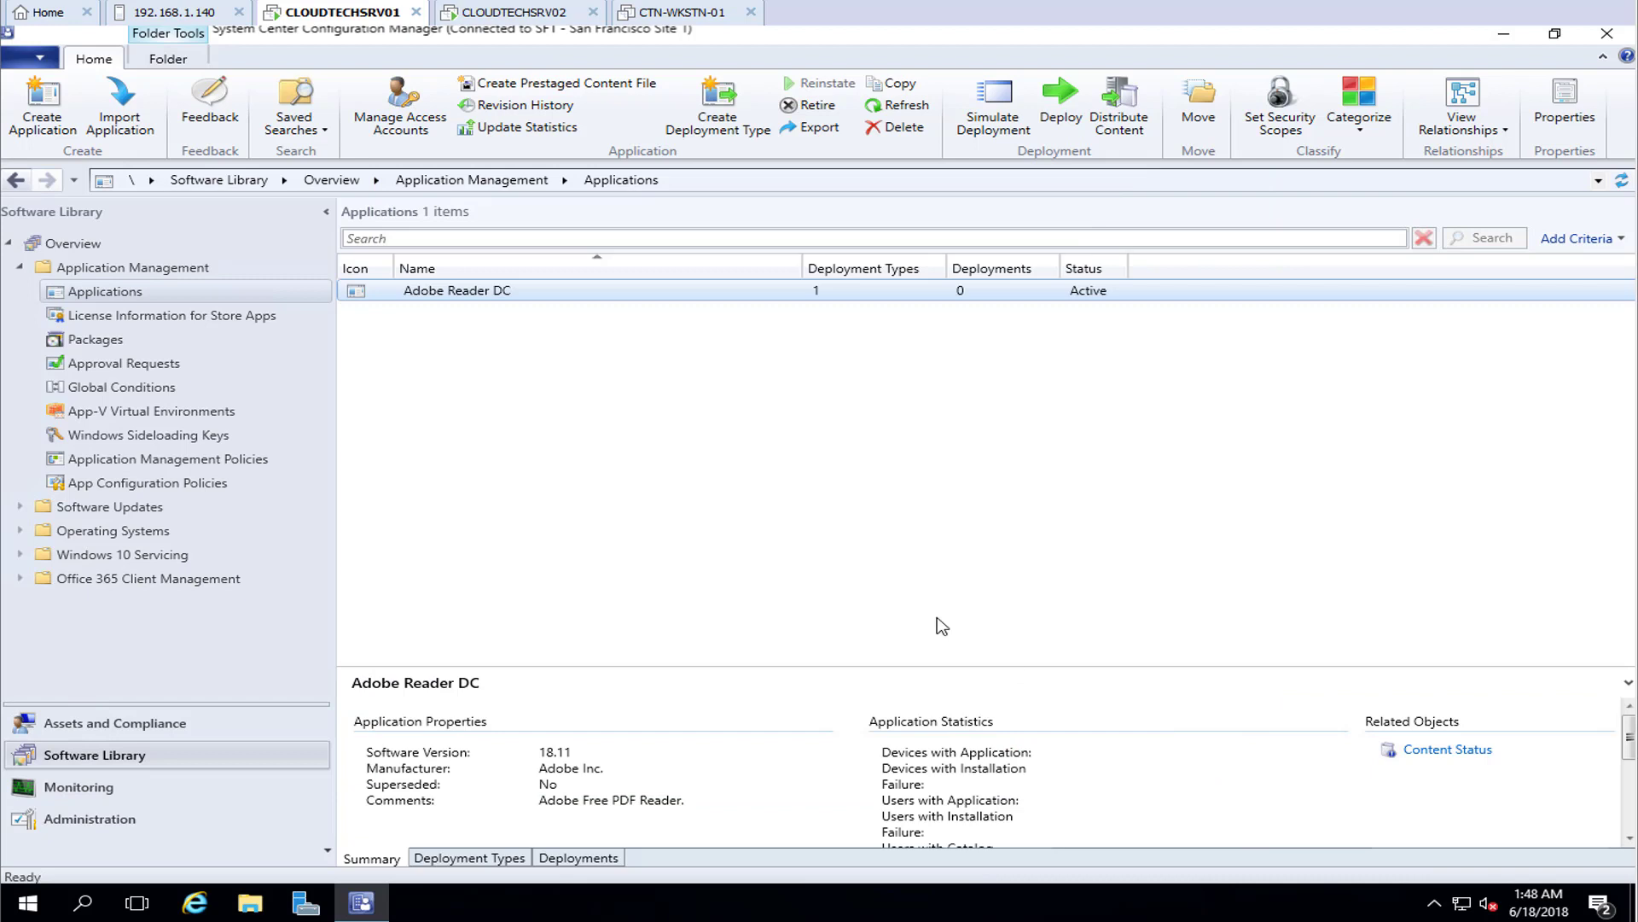
In Adobe Reader DC's properties, allow installation from a task sequence without deployment
right_click(454, 299)
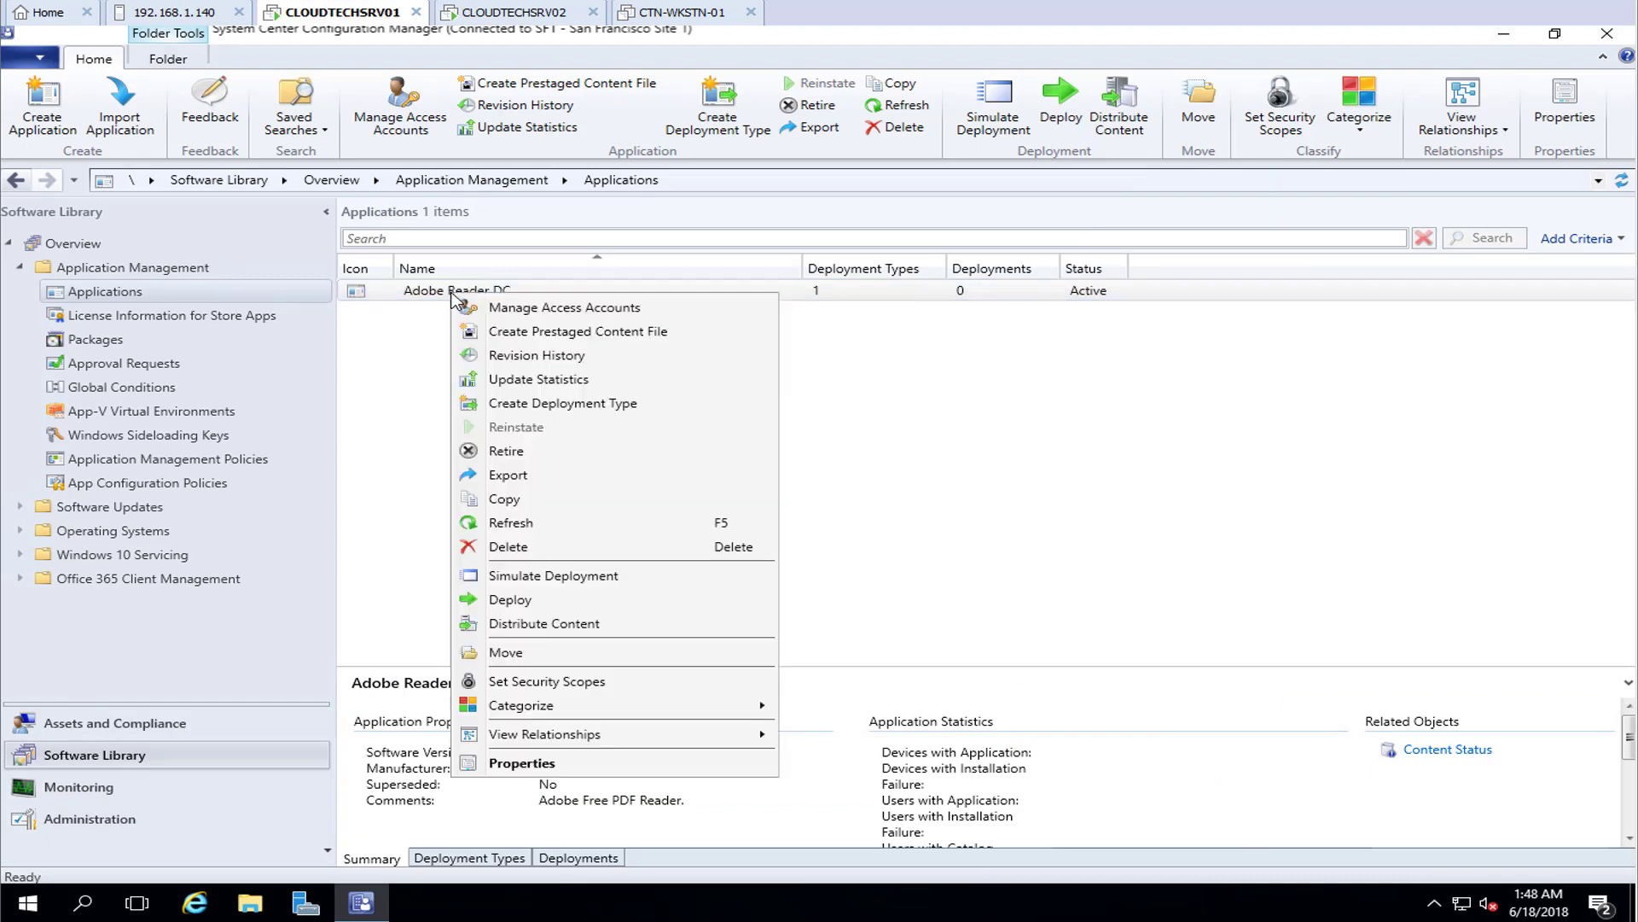
click(504, 763)
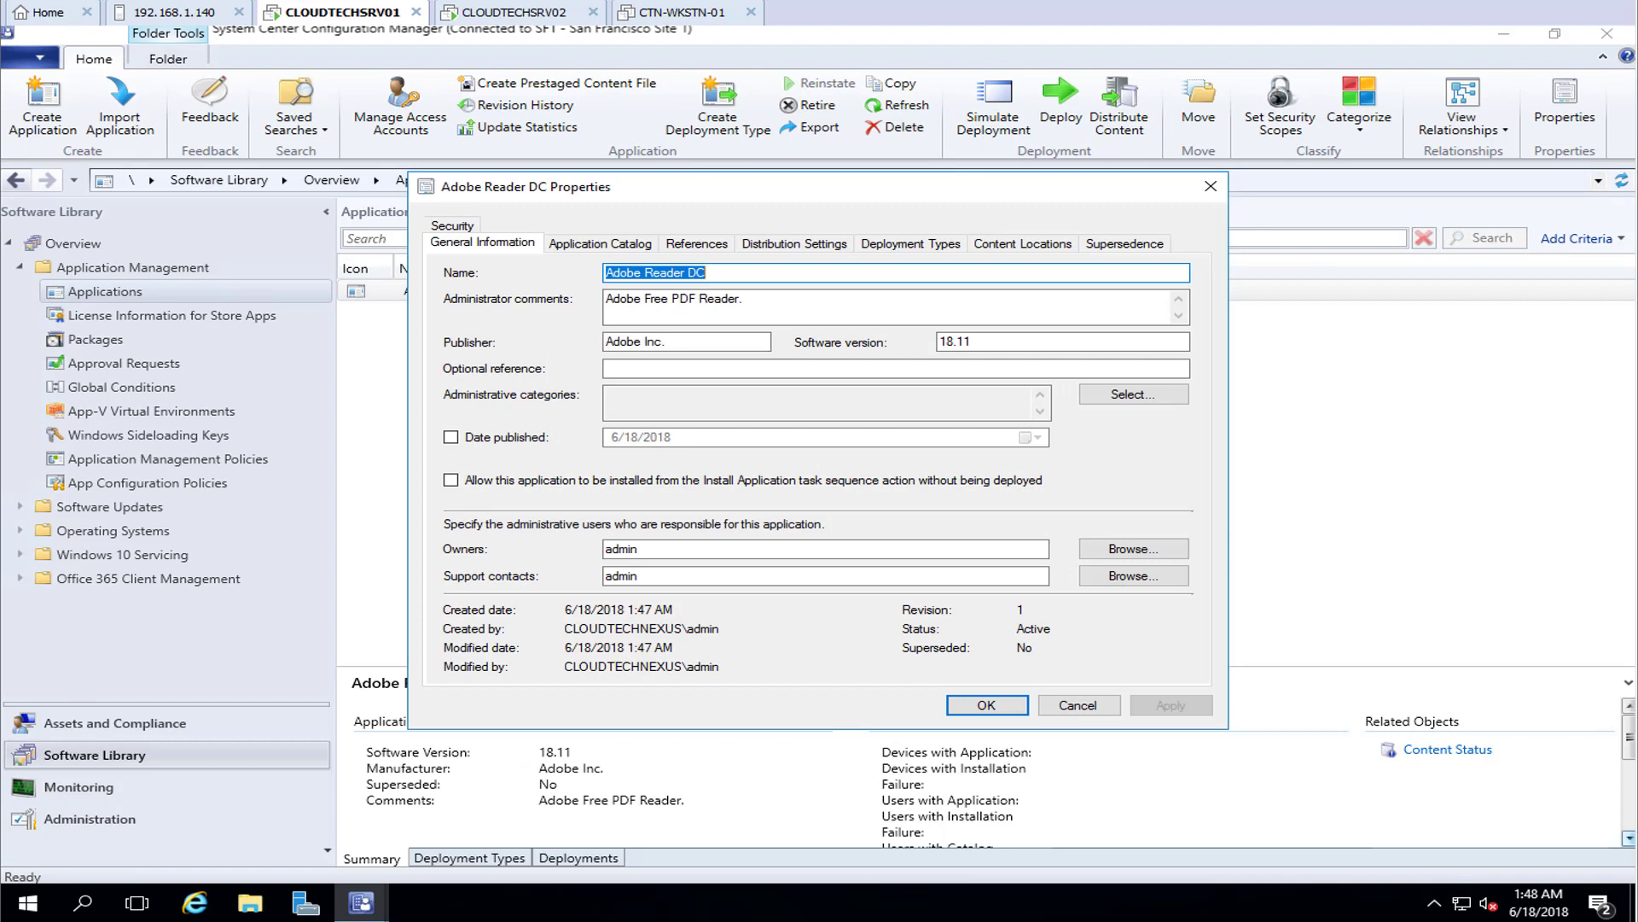
click(450, 480)
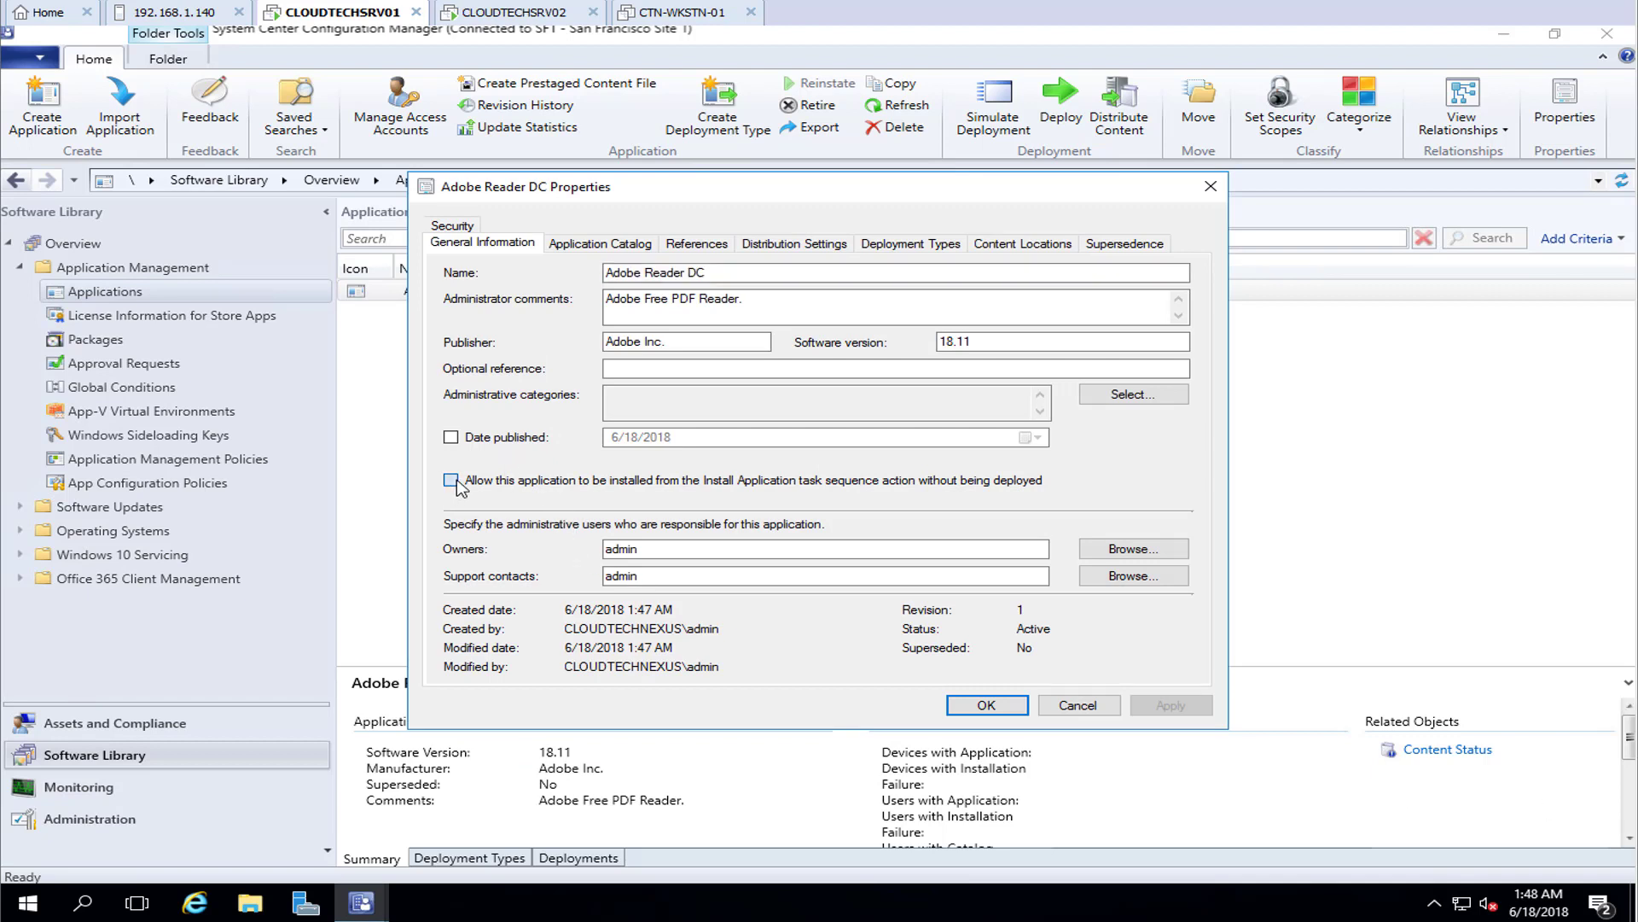
Set the catalog icon from the Software share's App Icons folder and mark the app featured
click(589, 243)
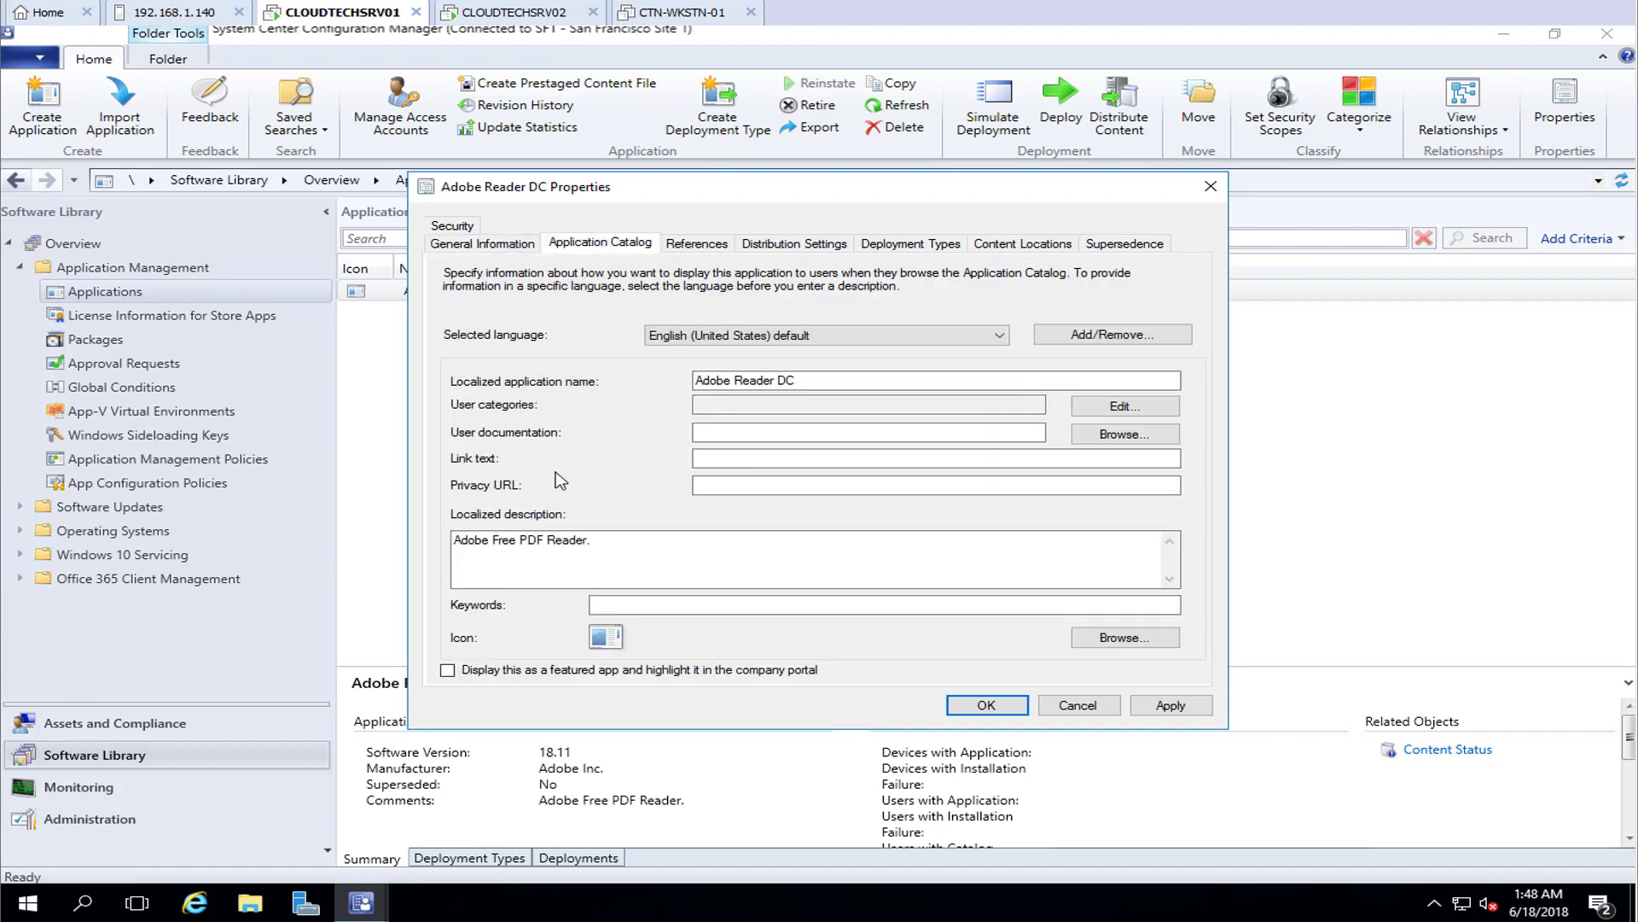
click(1153, 640)
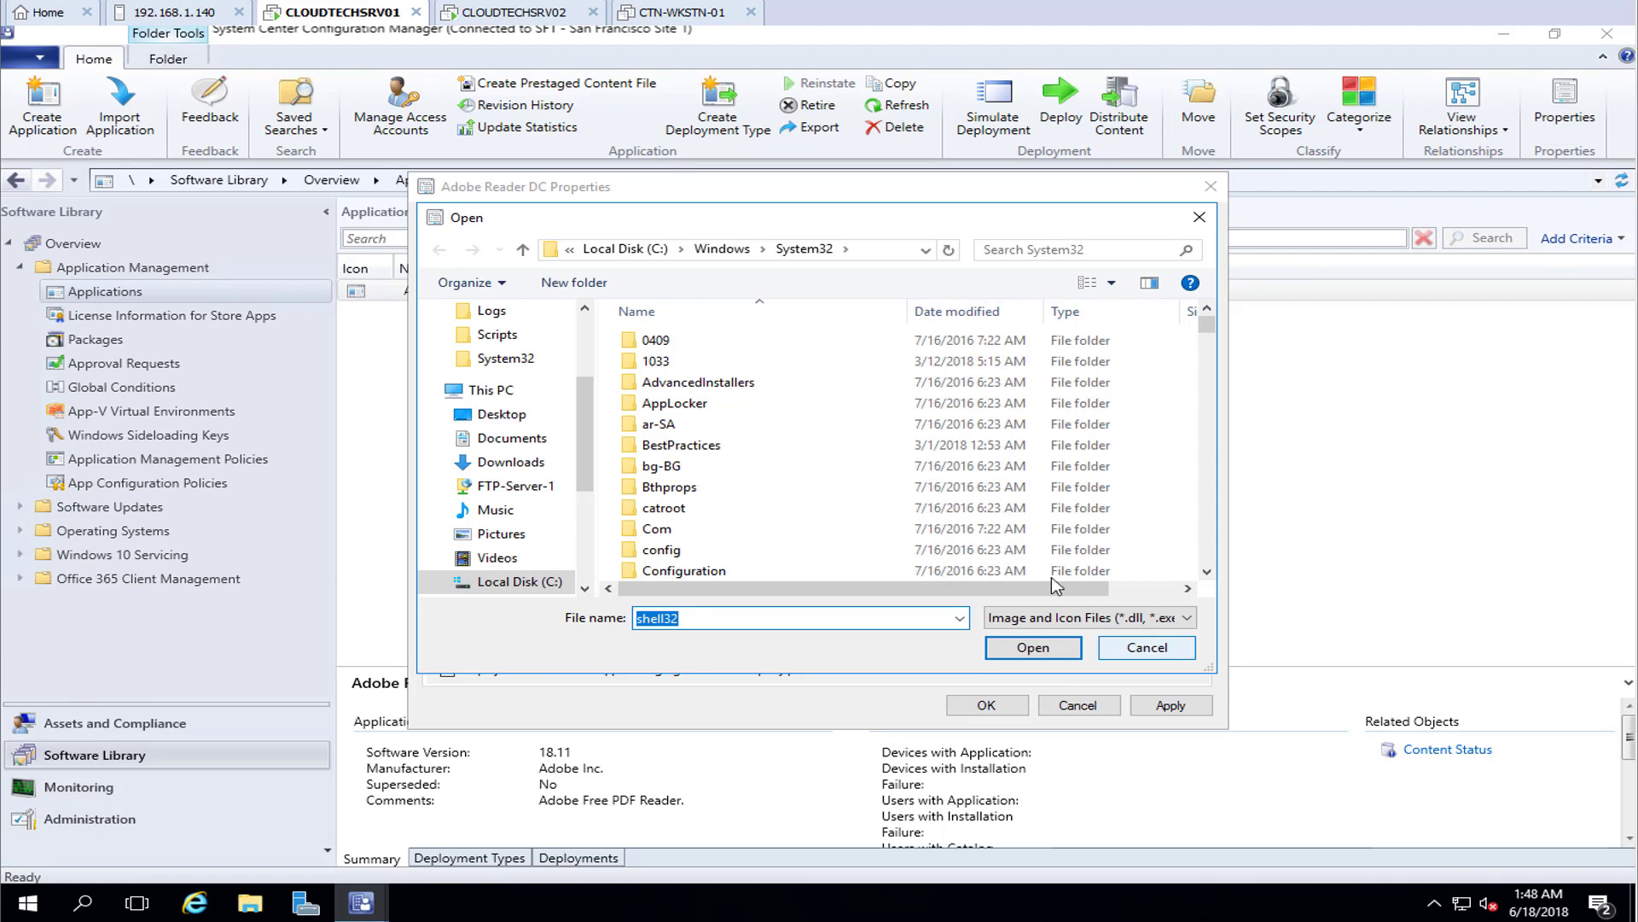
click(925, 250)
click(885, 288)
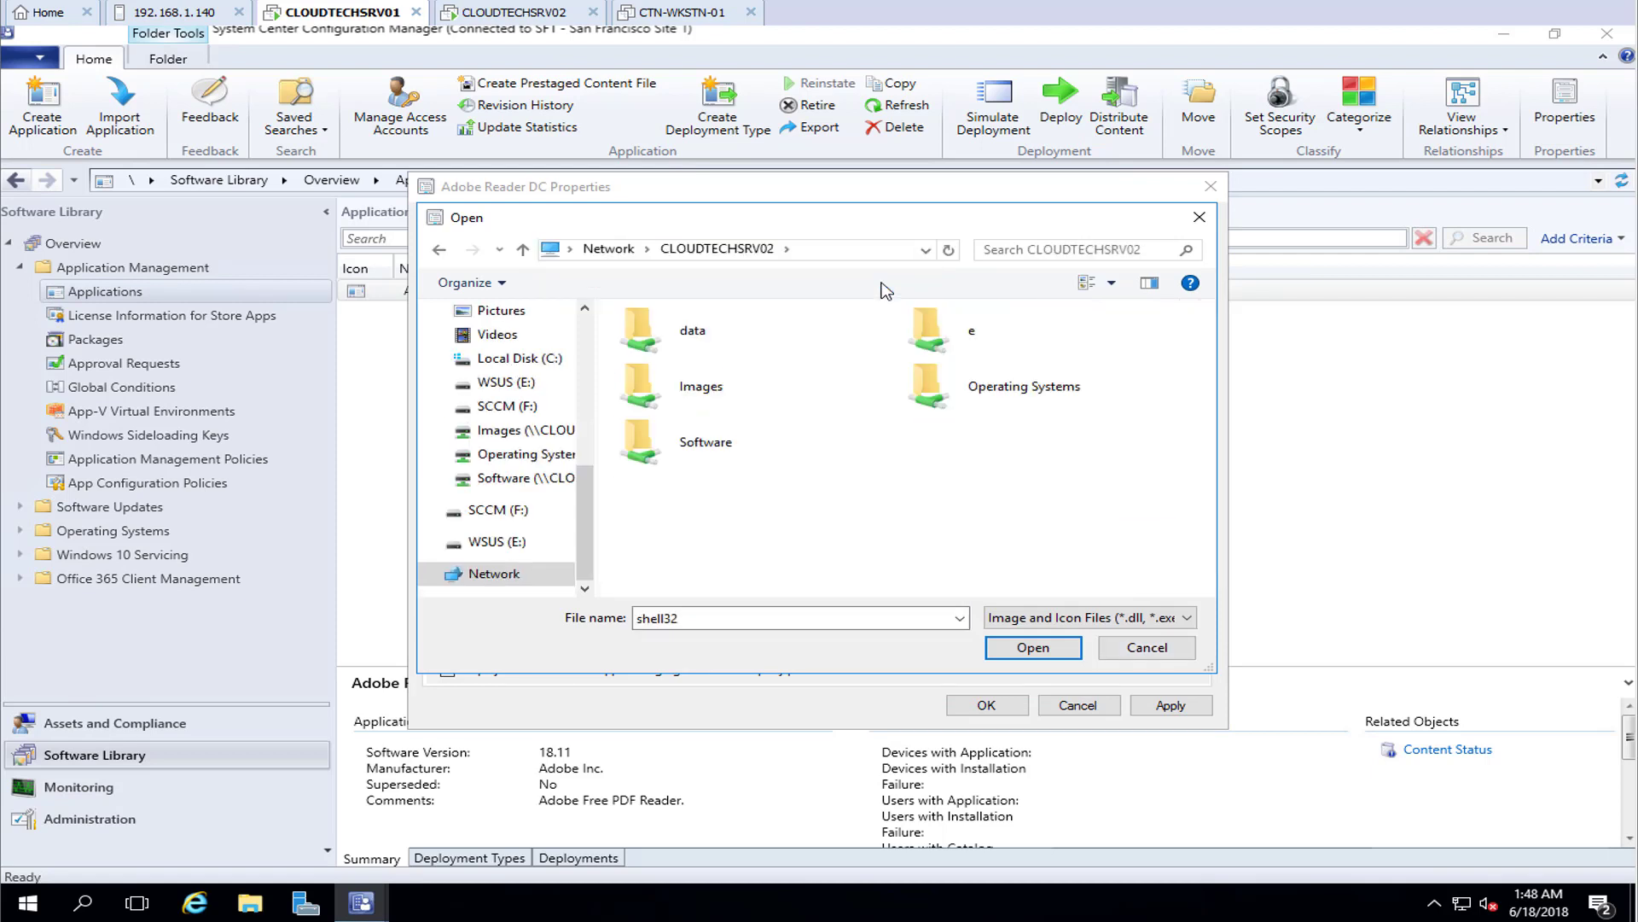
double_click(692, 450)
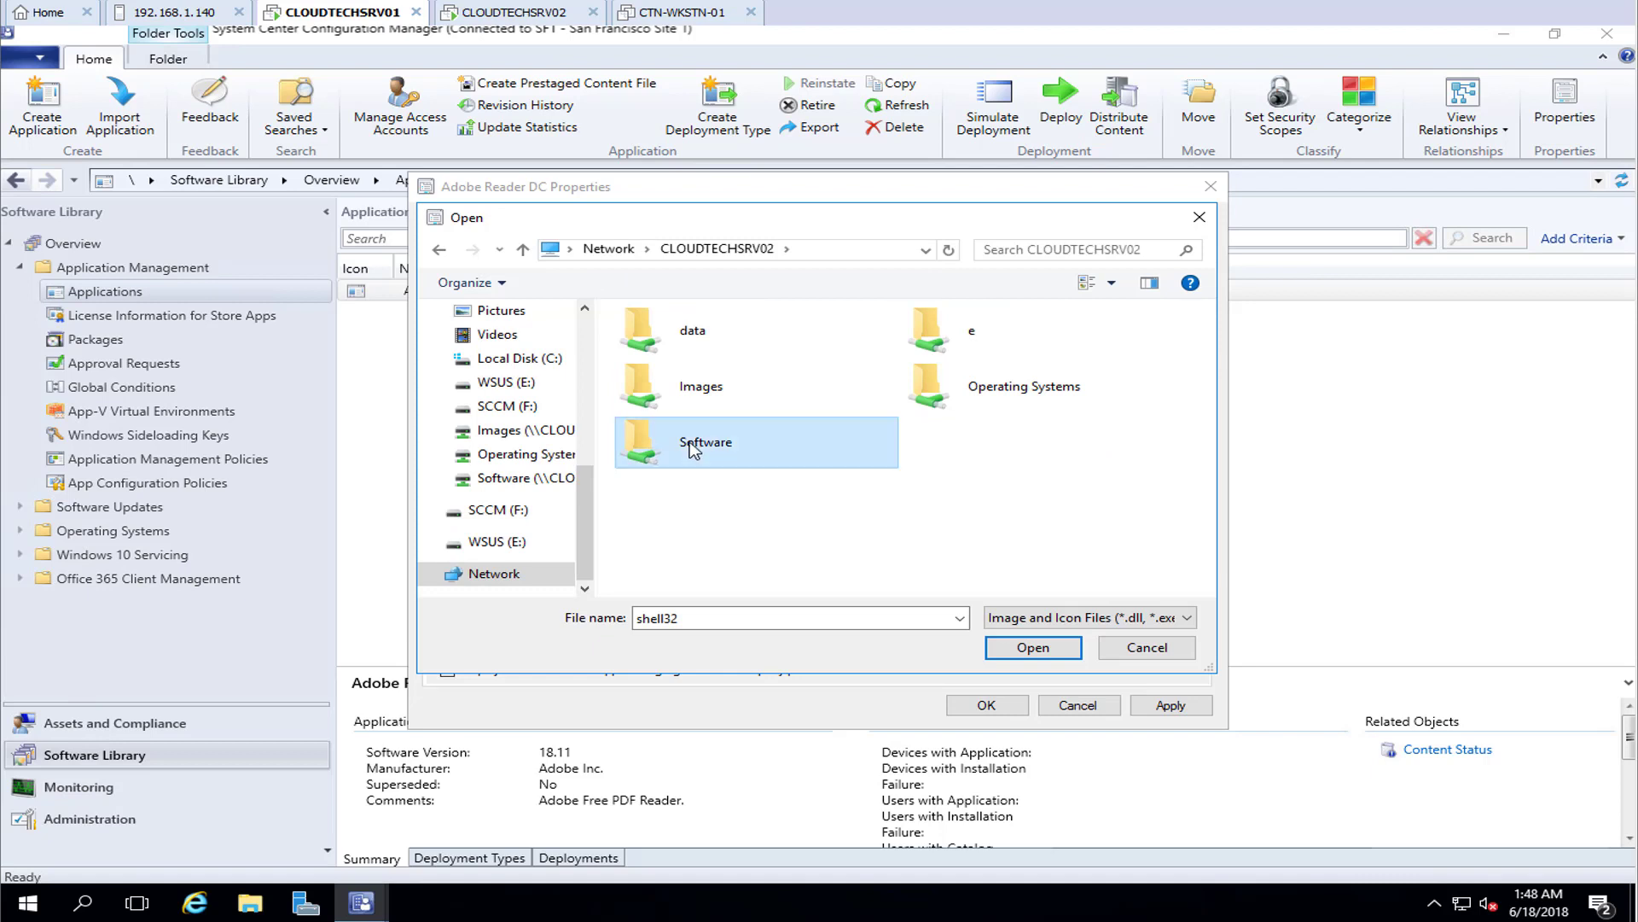
click(681, 367)
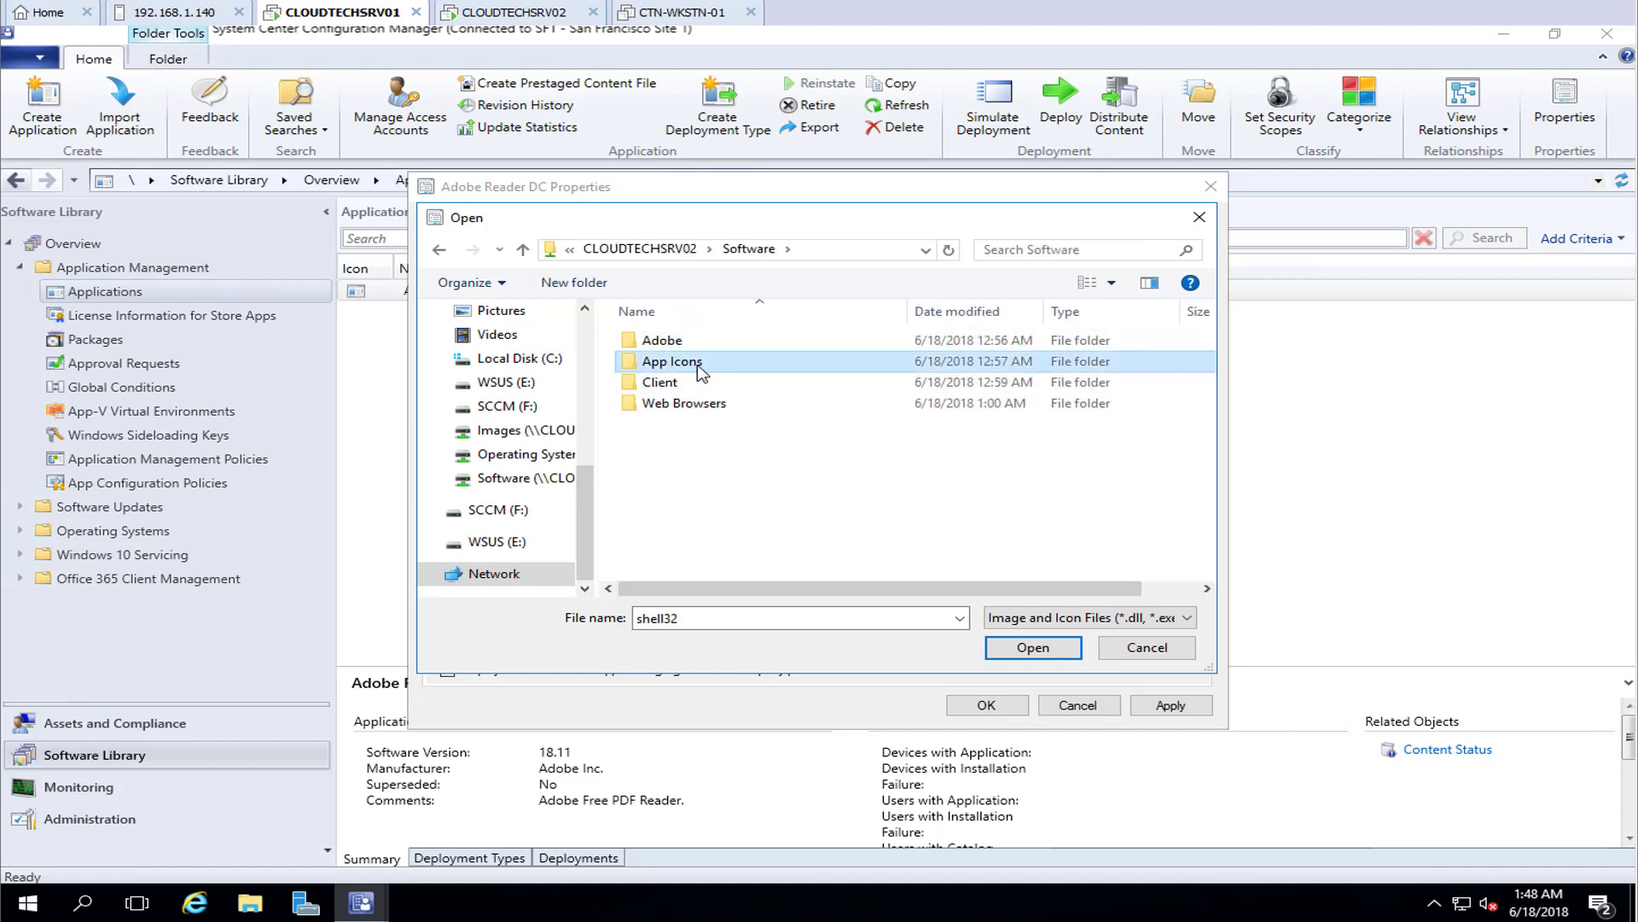
double_click(698, 366)
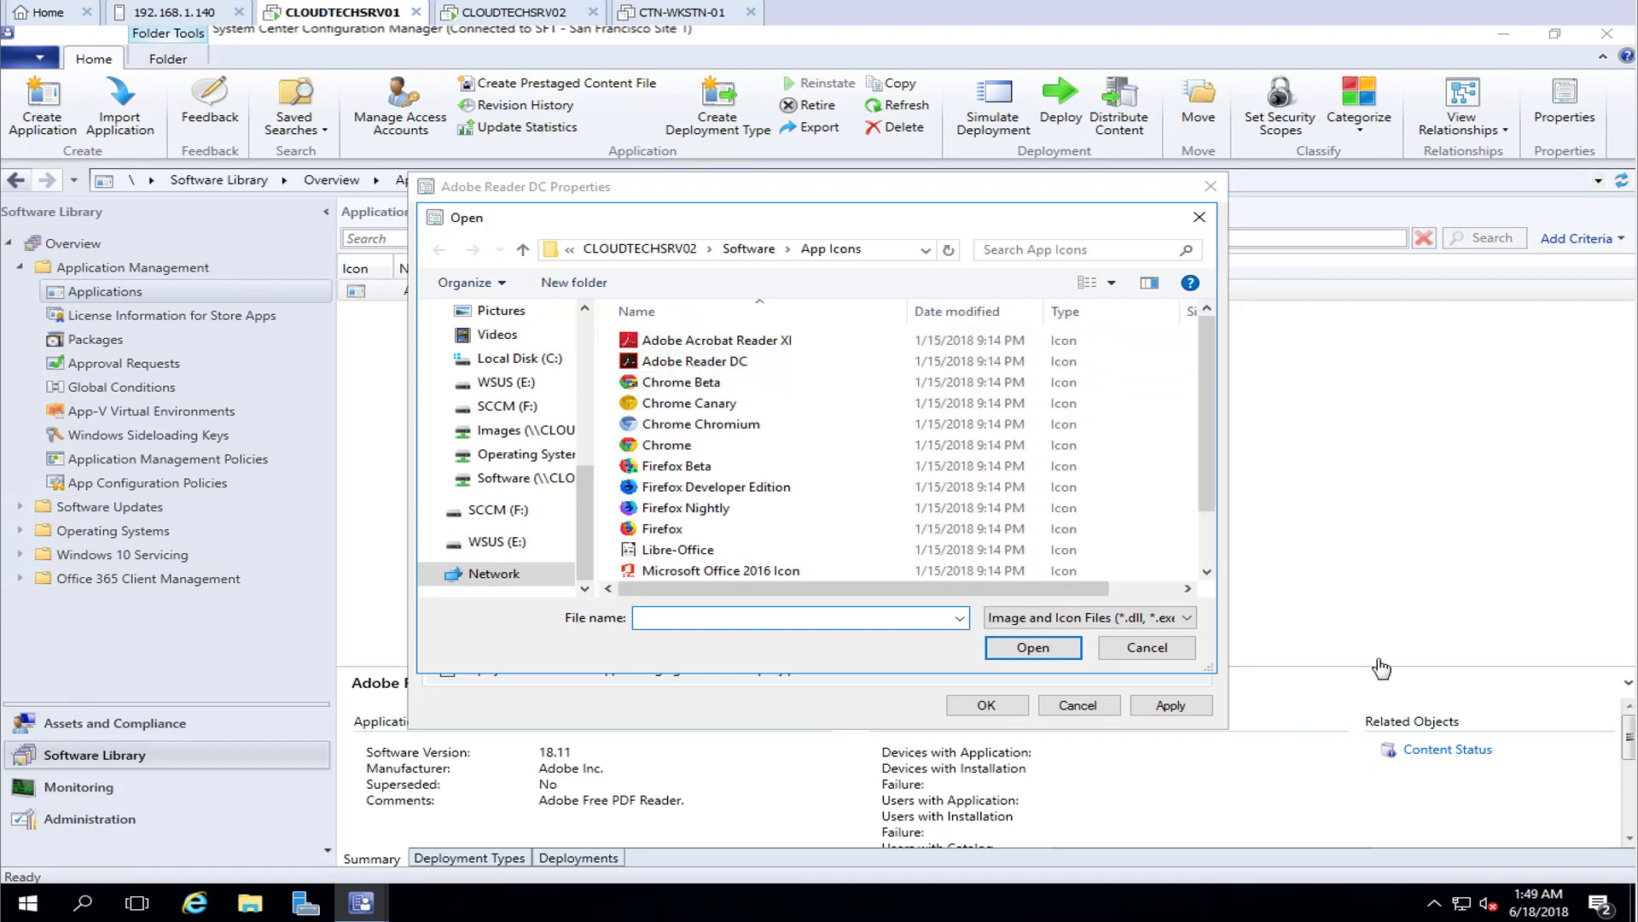
click(681, 367)
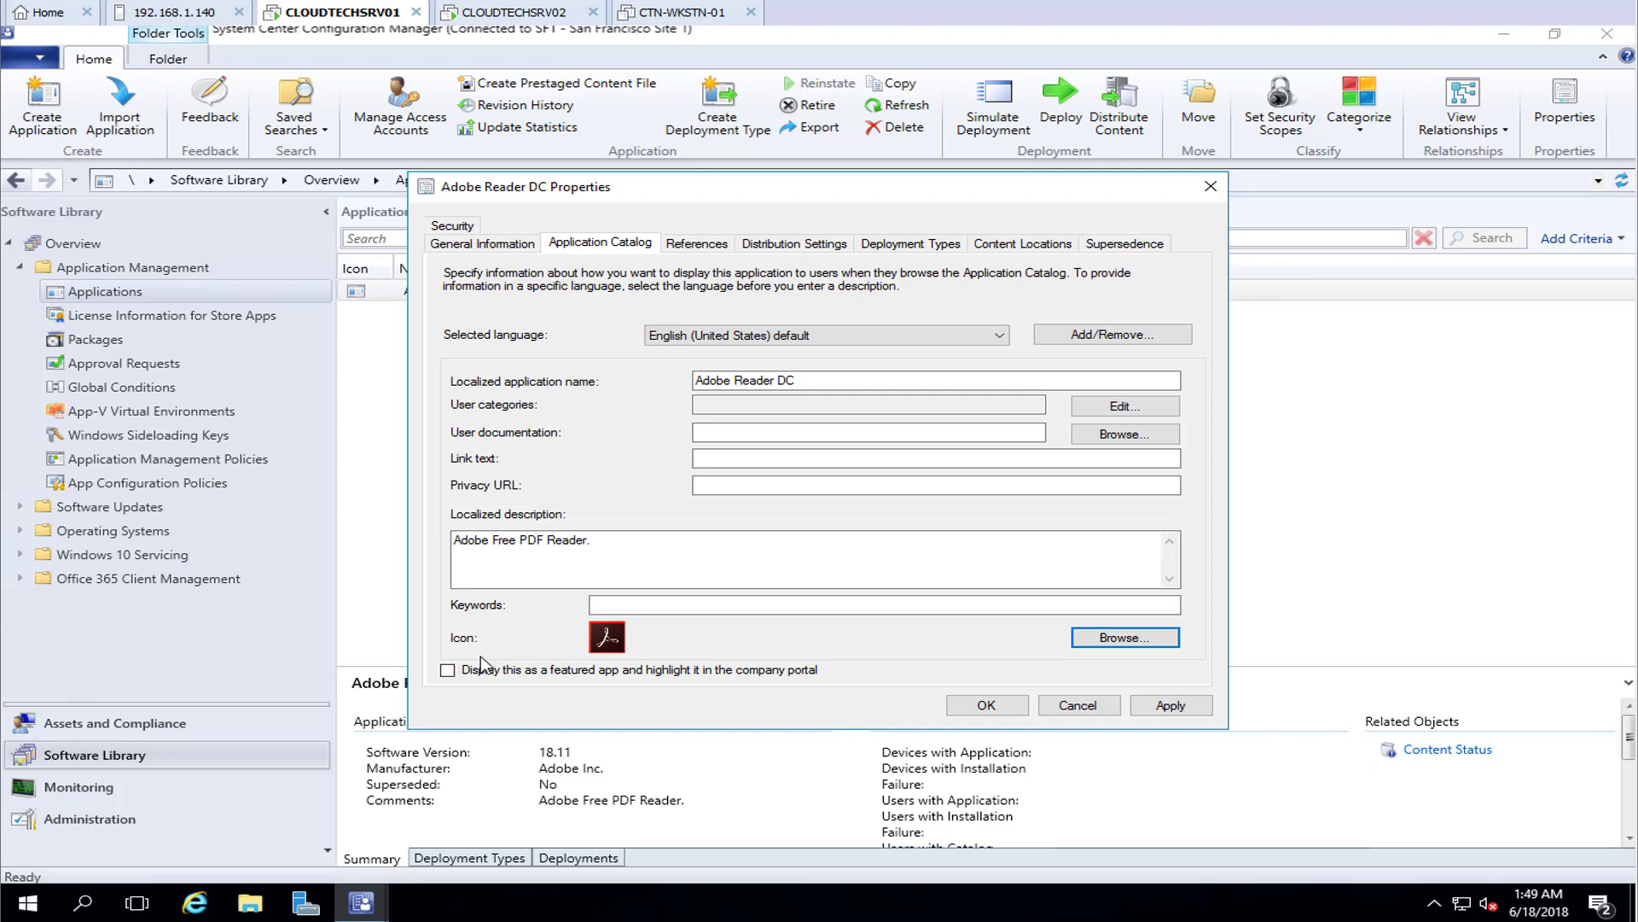
click(447, 670)
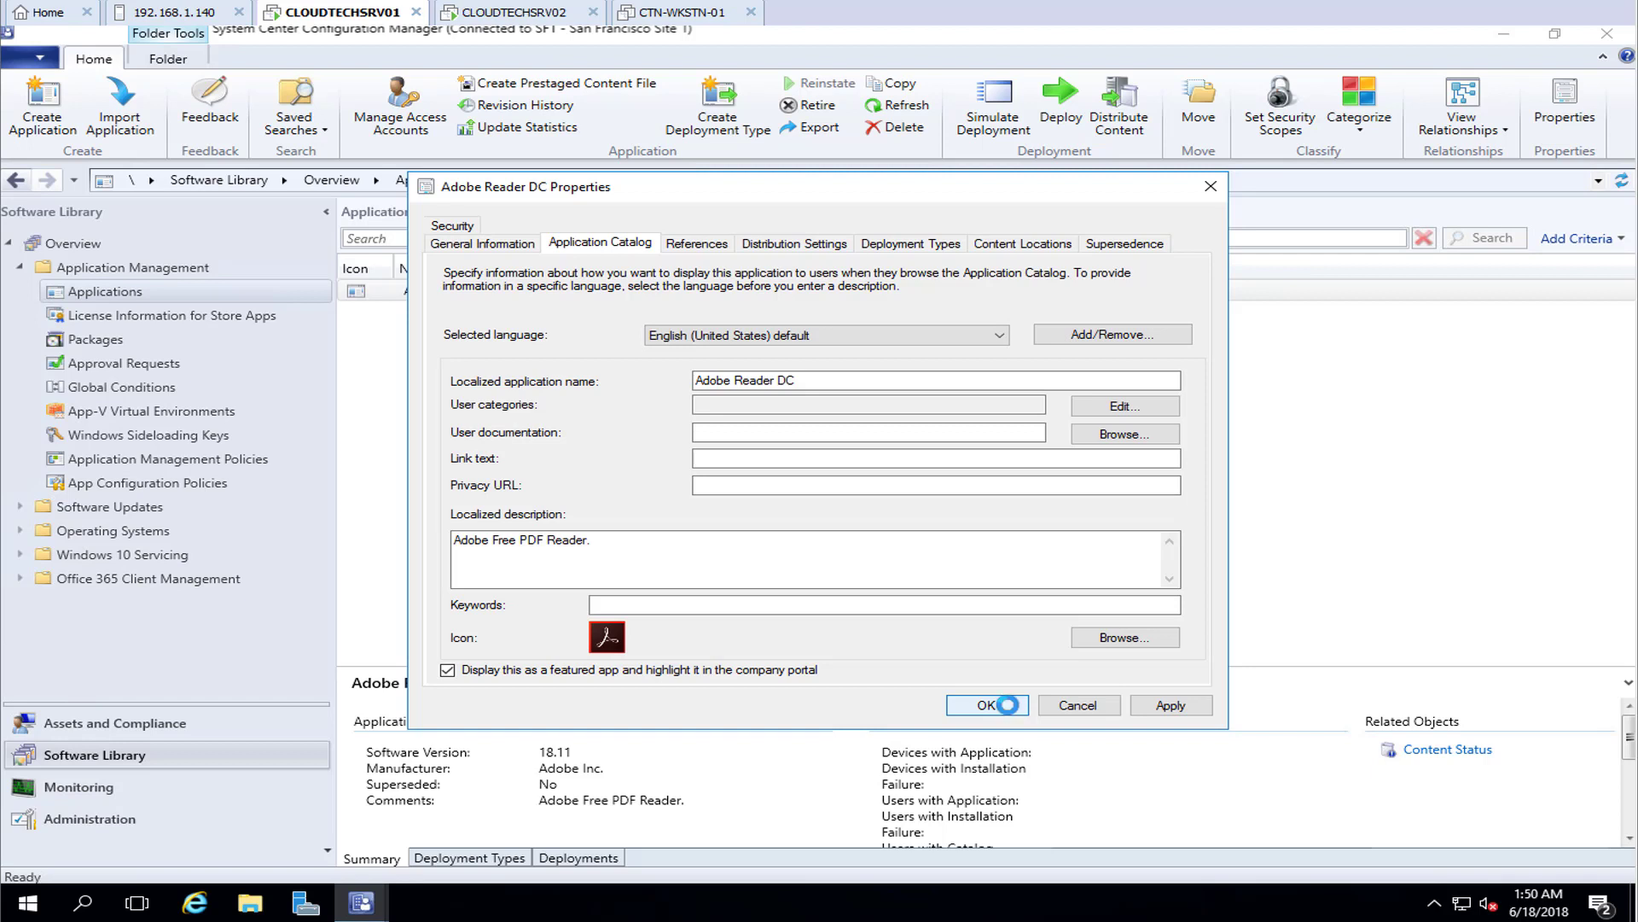
click(990, 706)
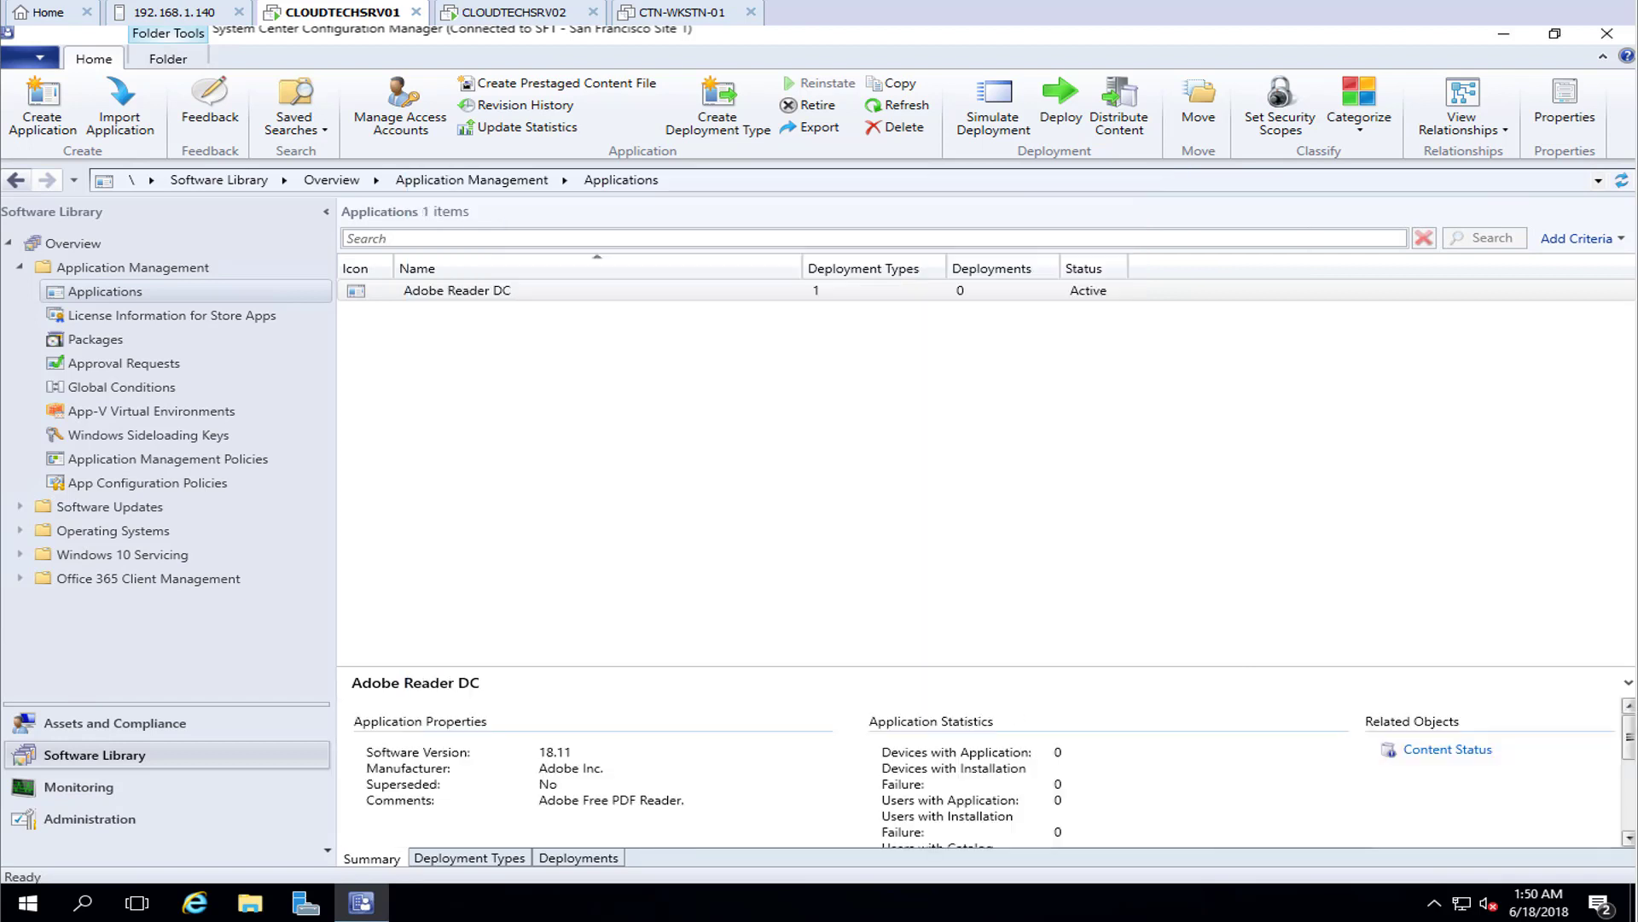
Start distributing Adobe Reader DC content and add the CLOUDTECHSRV01 distribution point
click(462, 298)
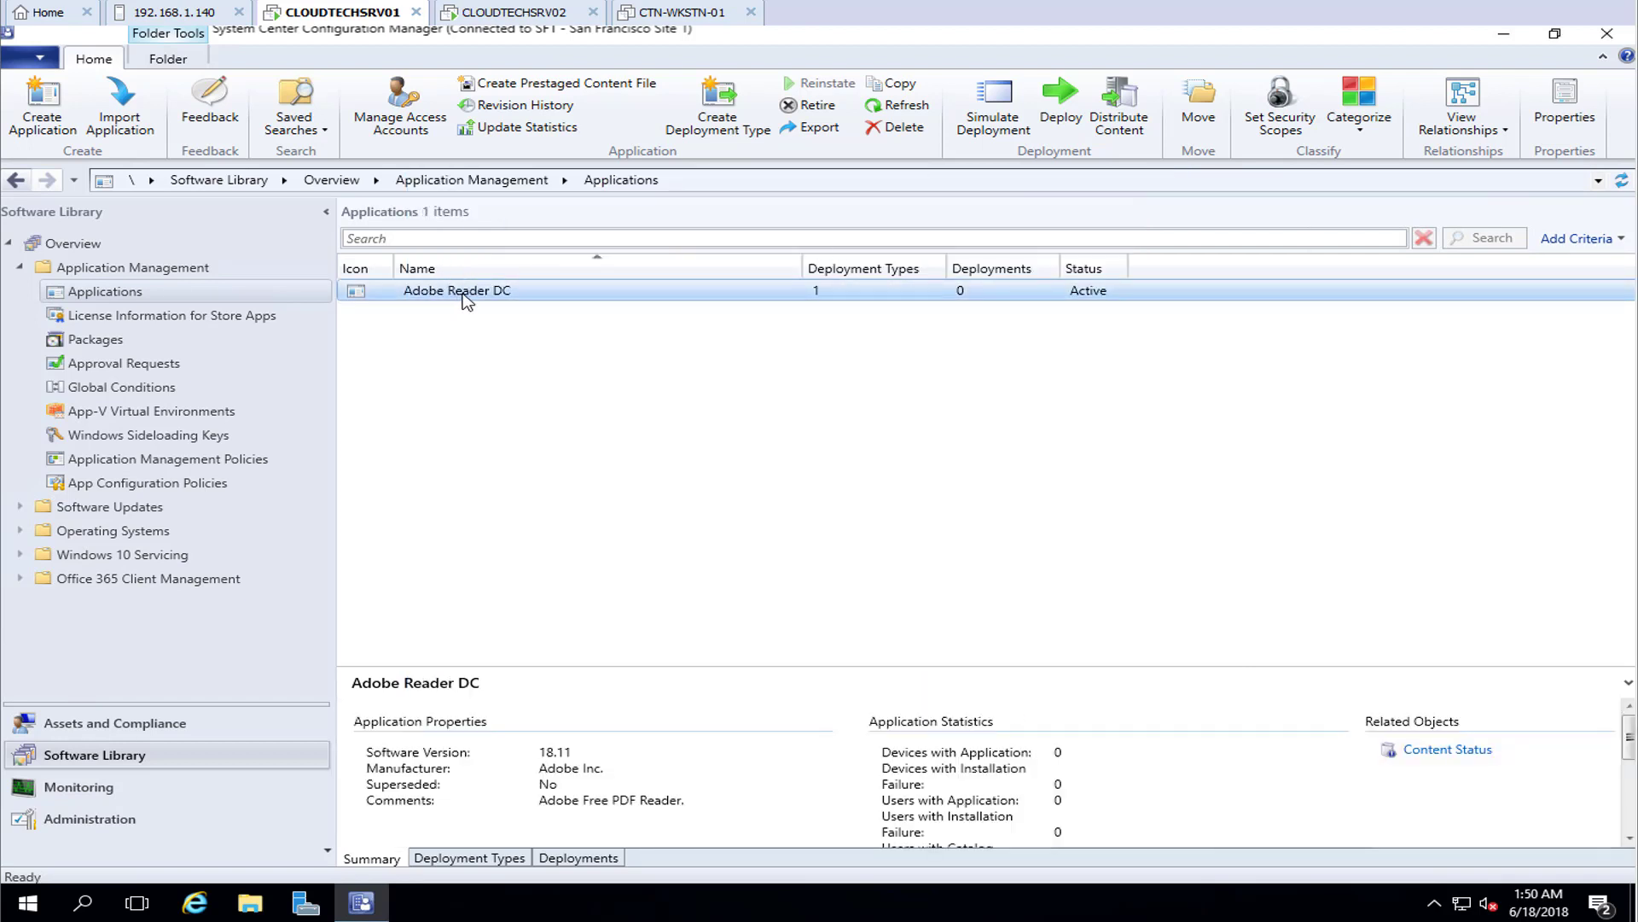
right_click(482, 299)
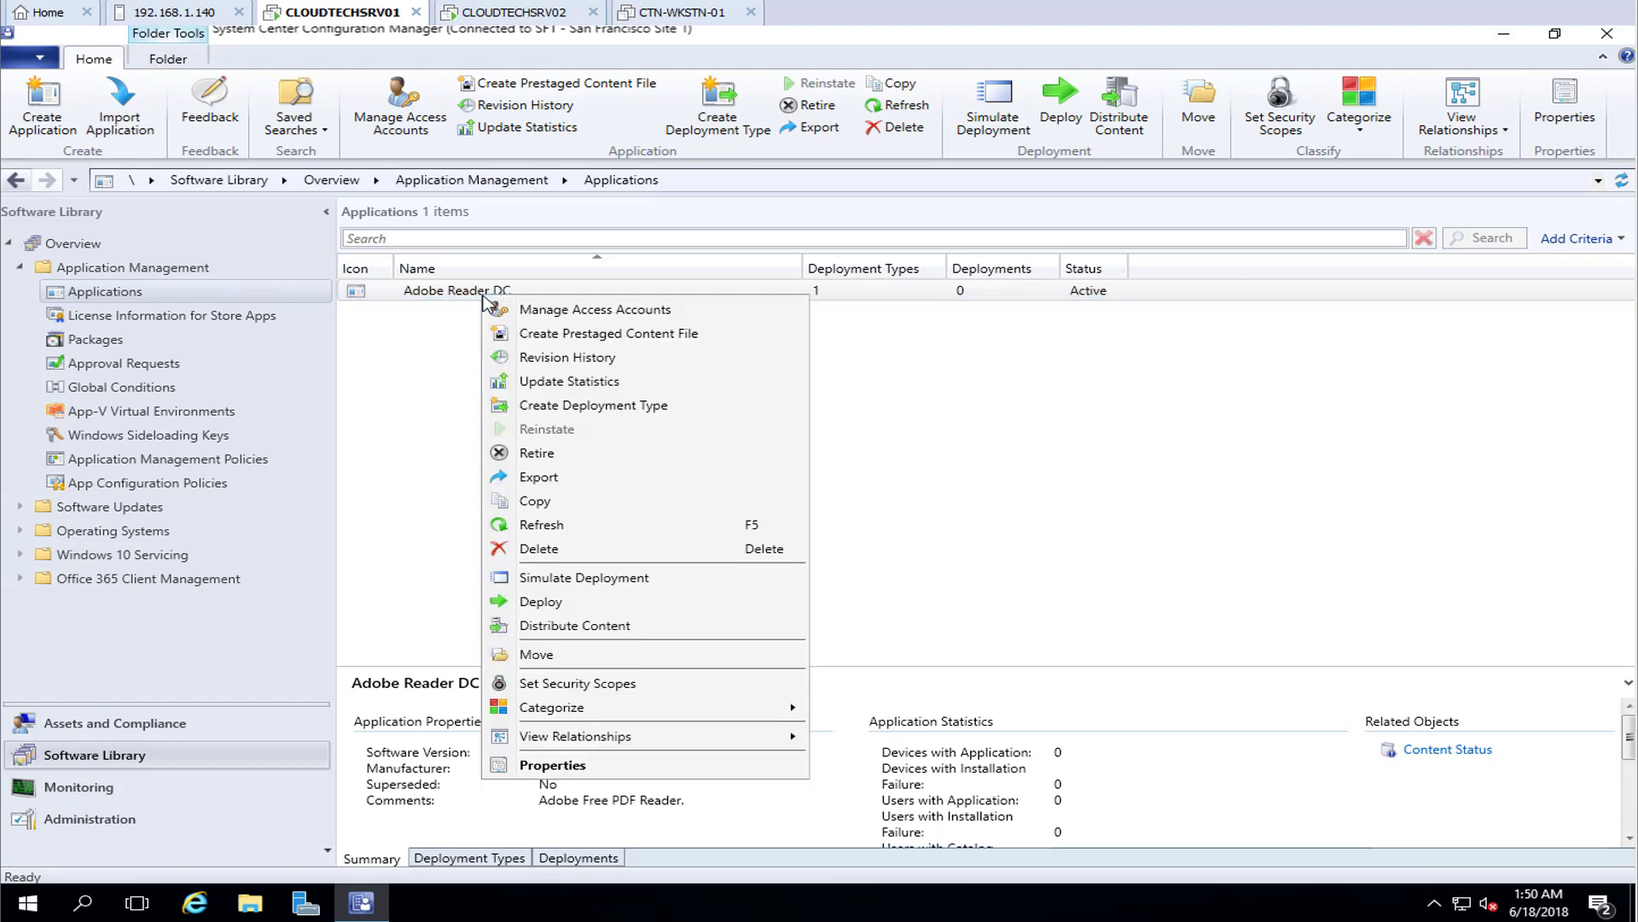
click(554, 627)
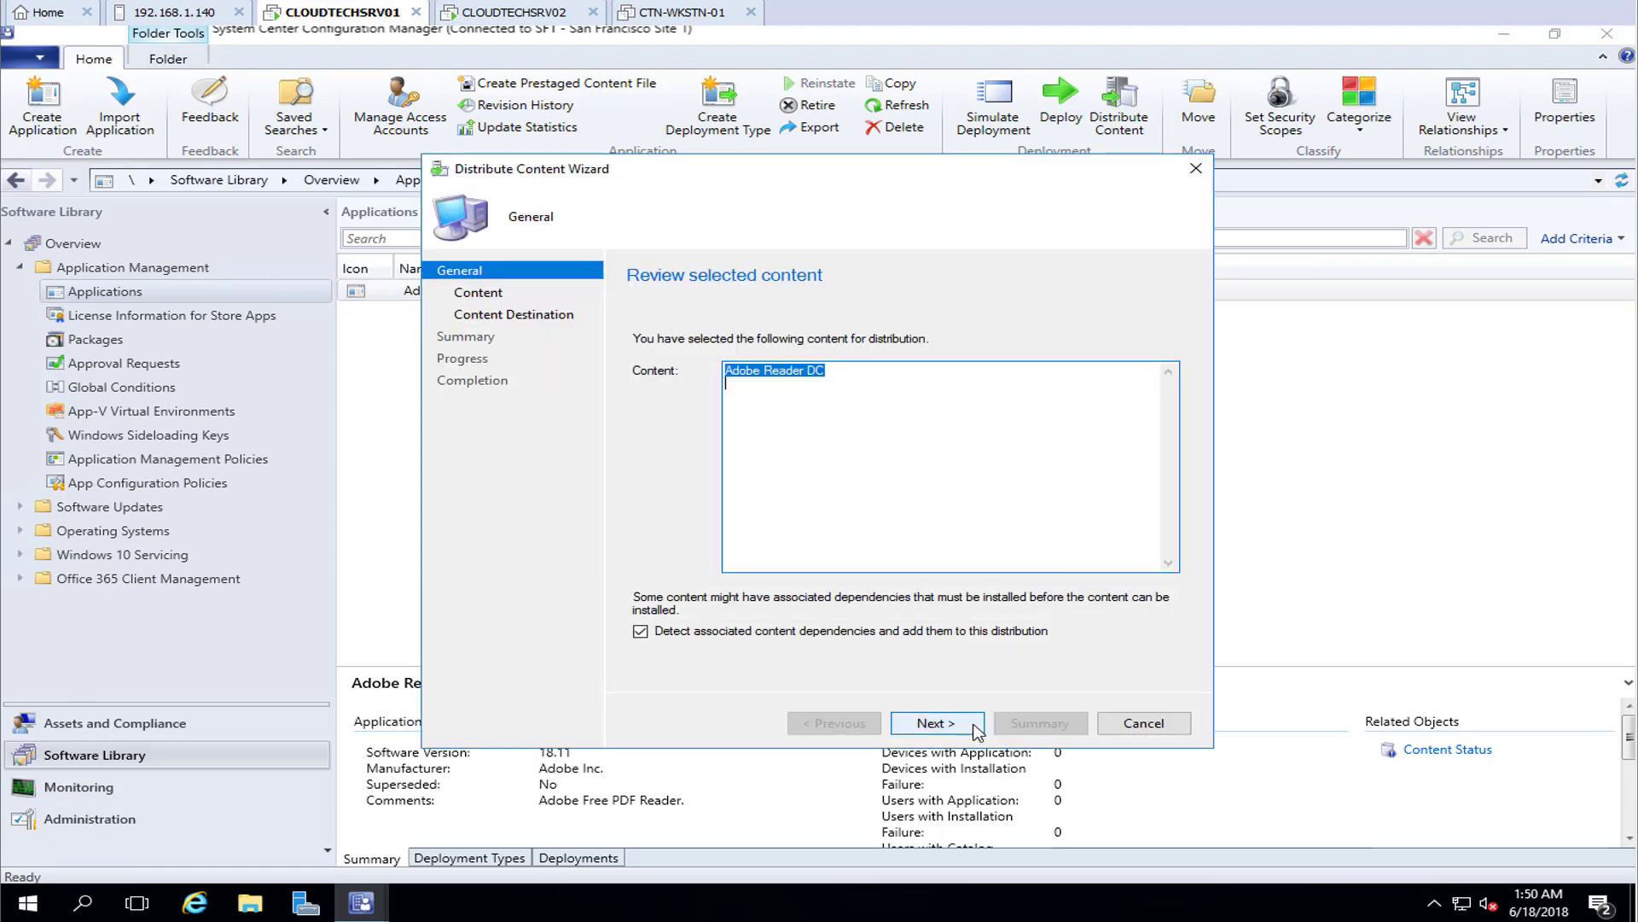
click(978, 731)
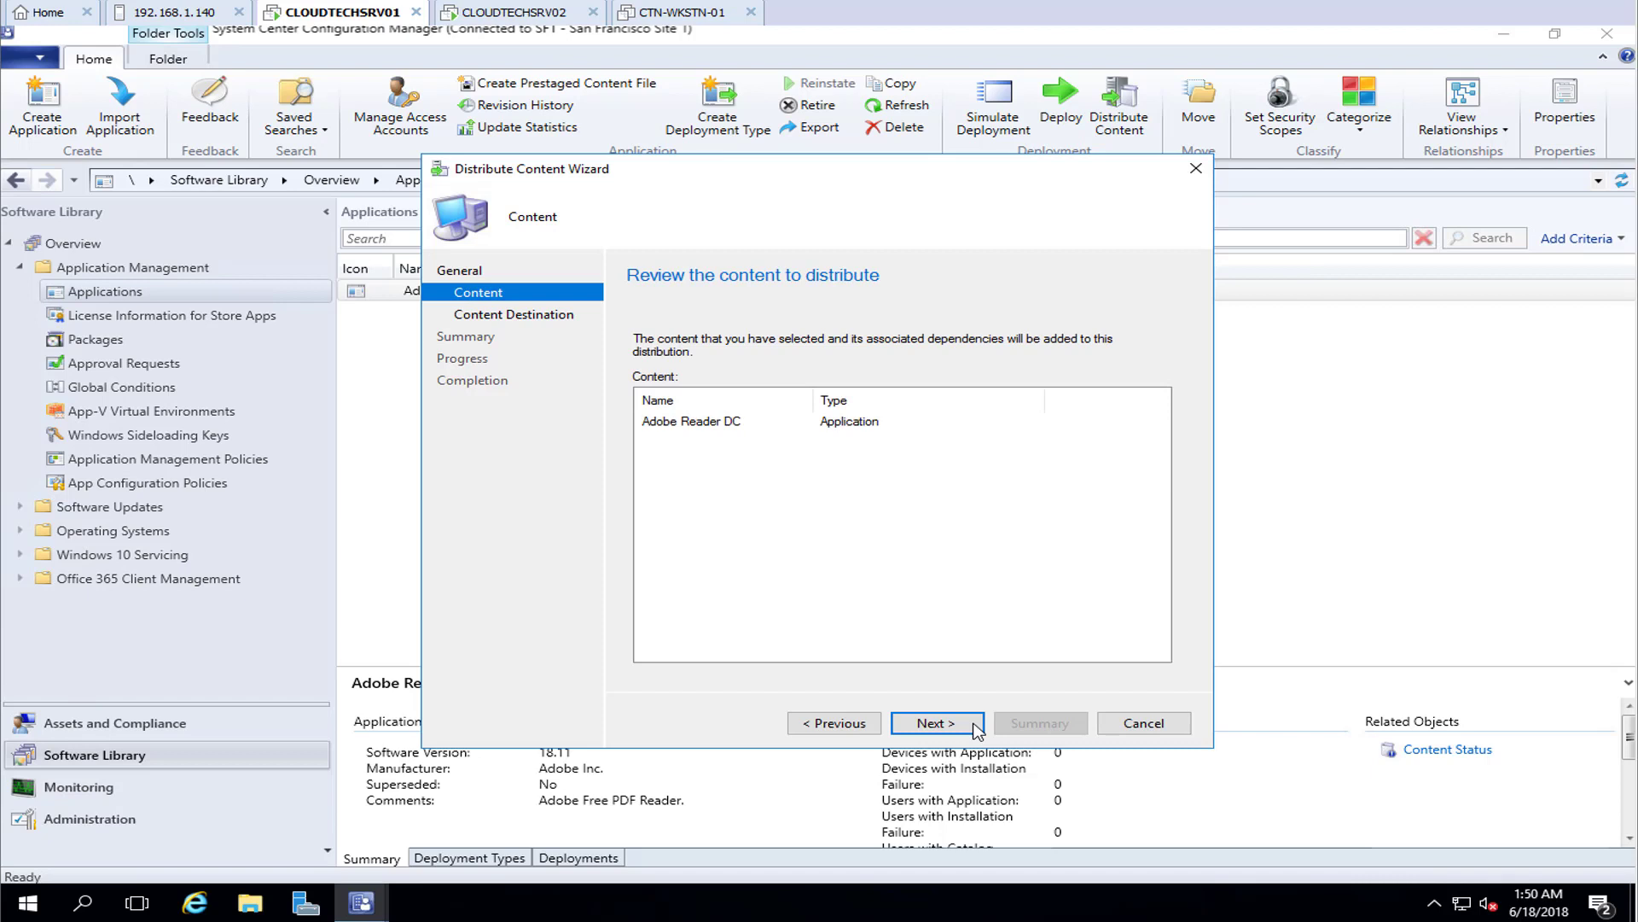
click(978, 727)
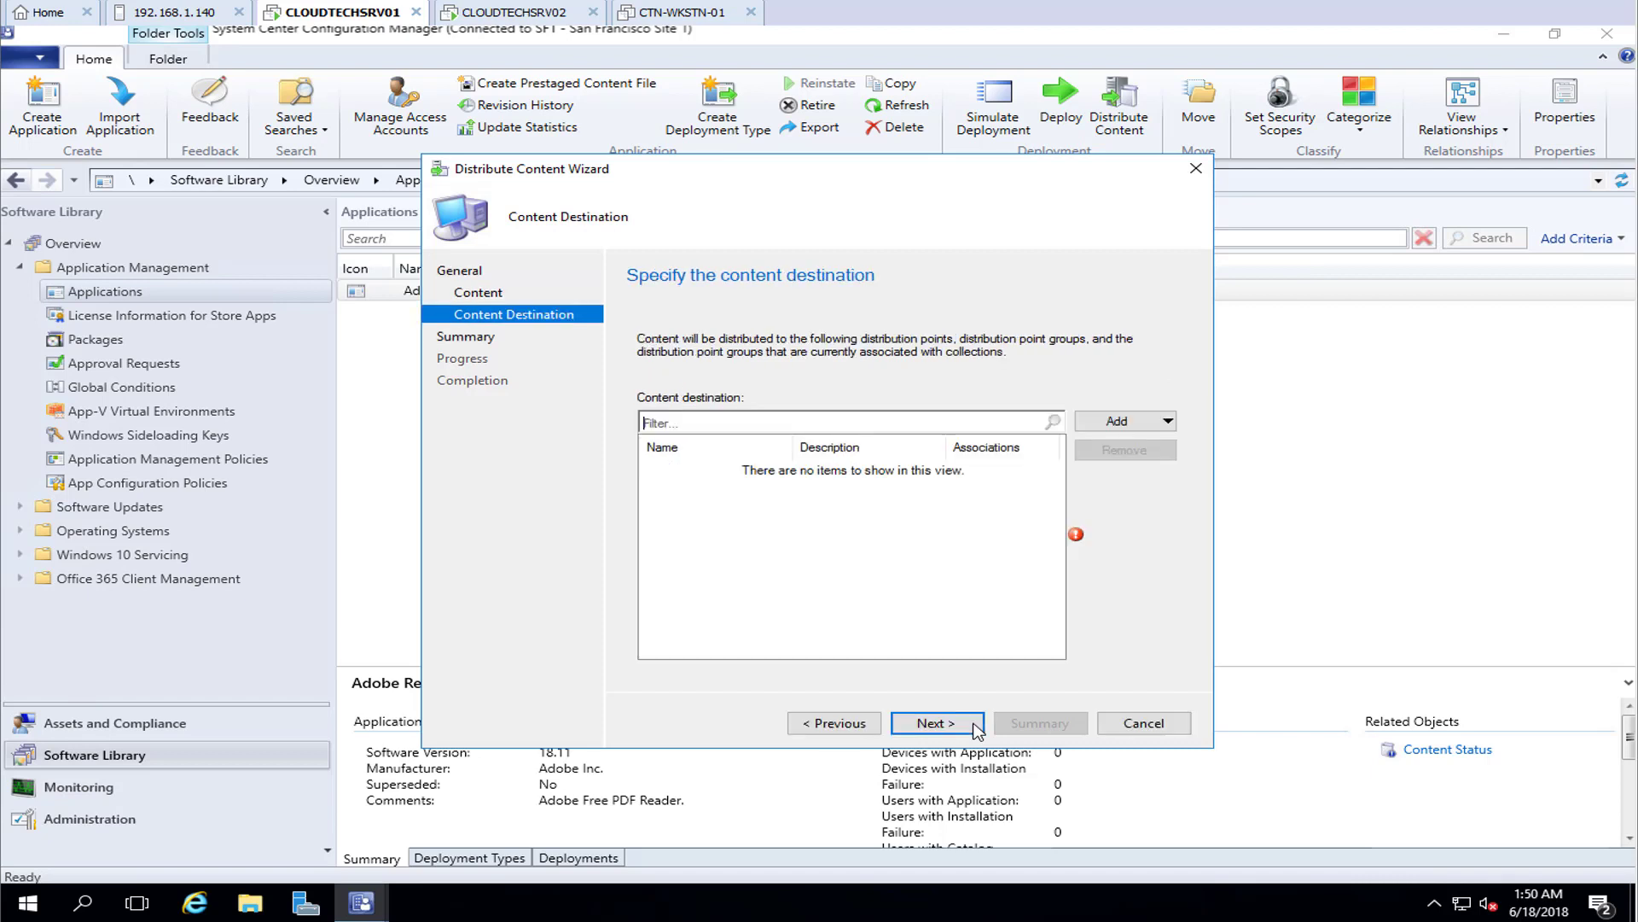
click(1165, 427)
click(1176, 467)
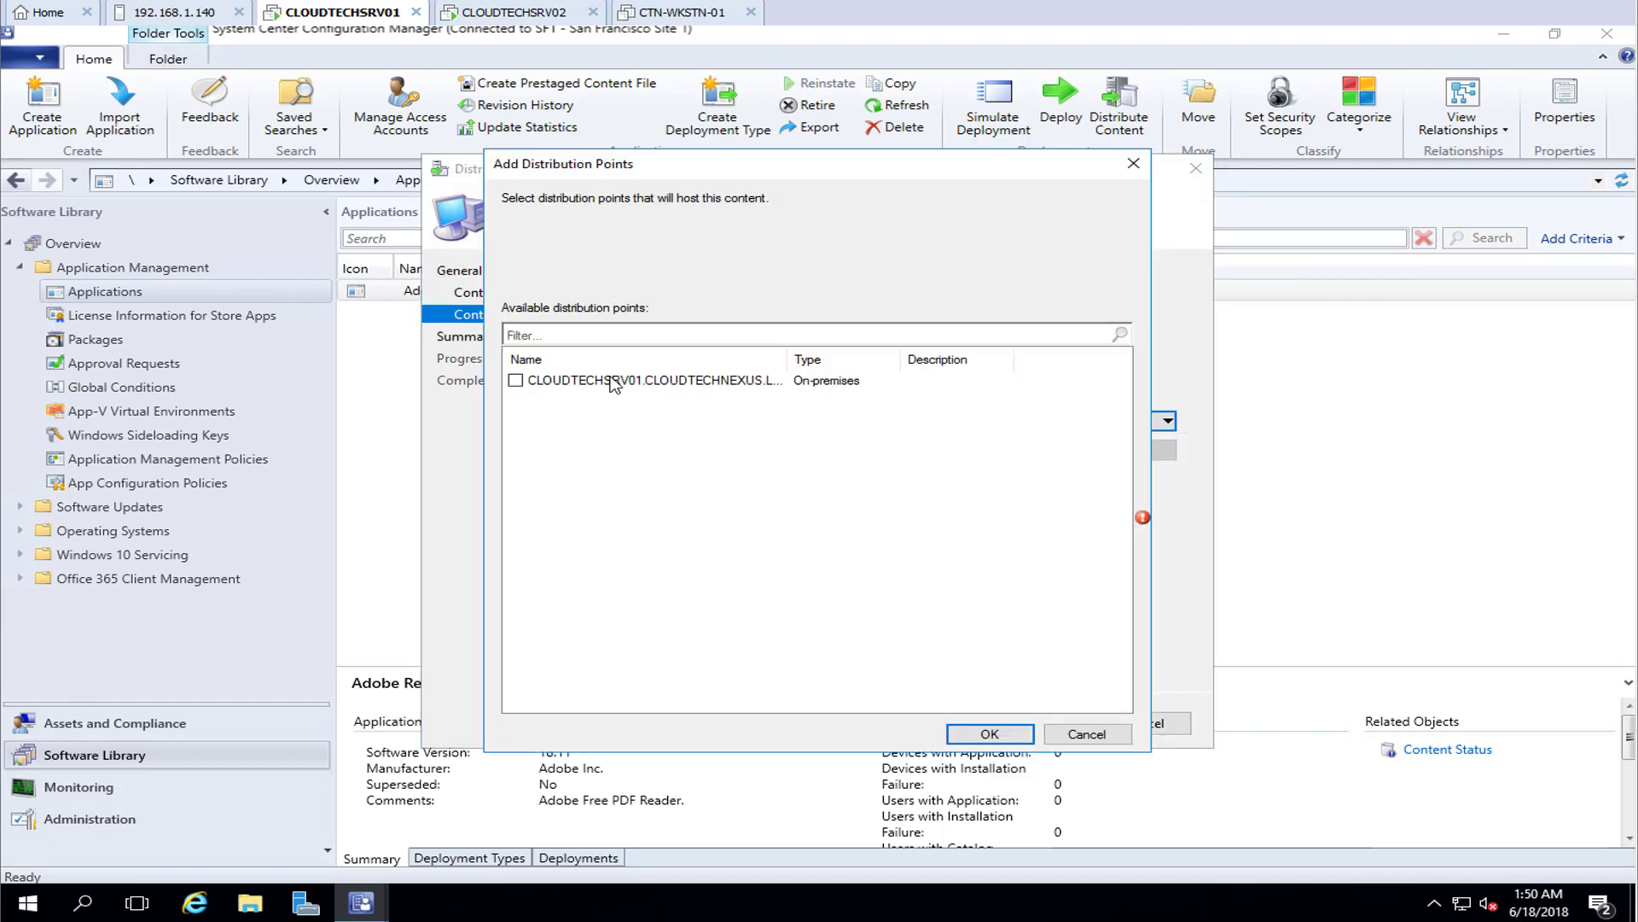
click(515, 381)
click(973, 735)
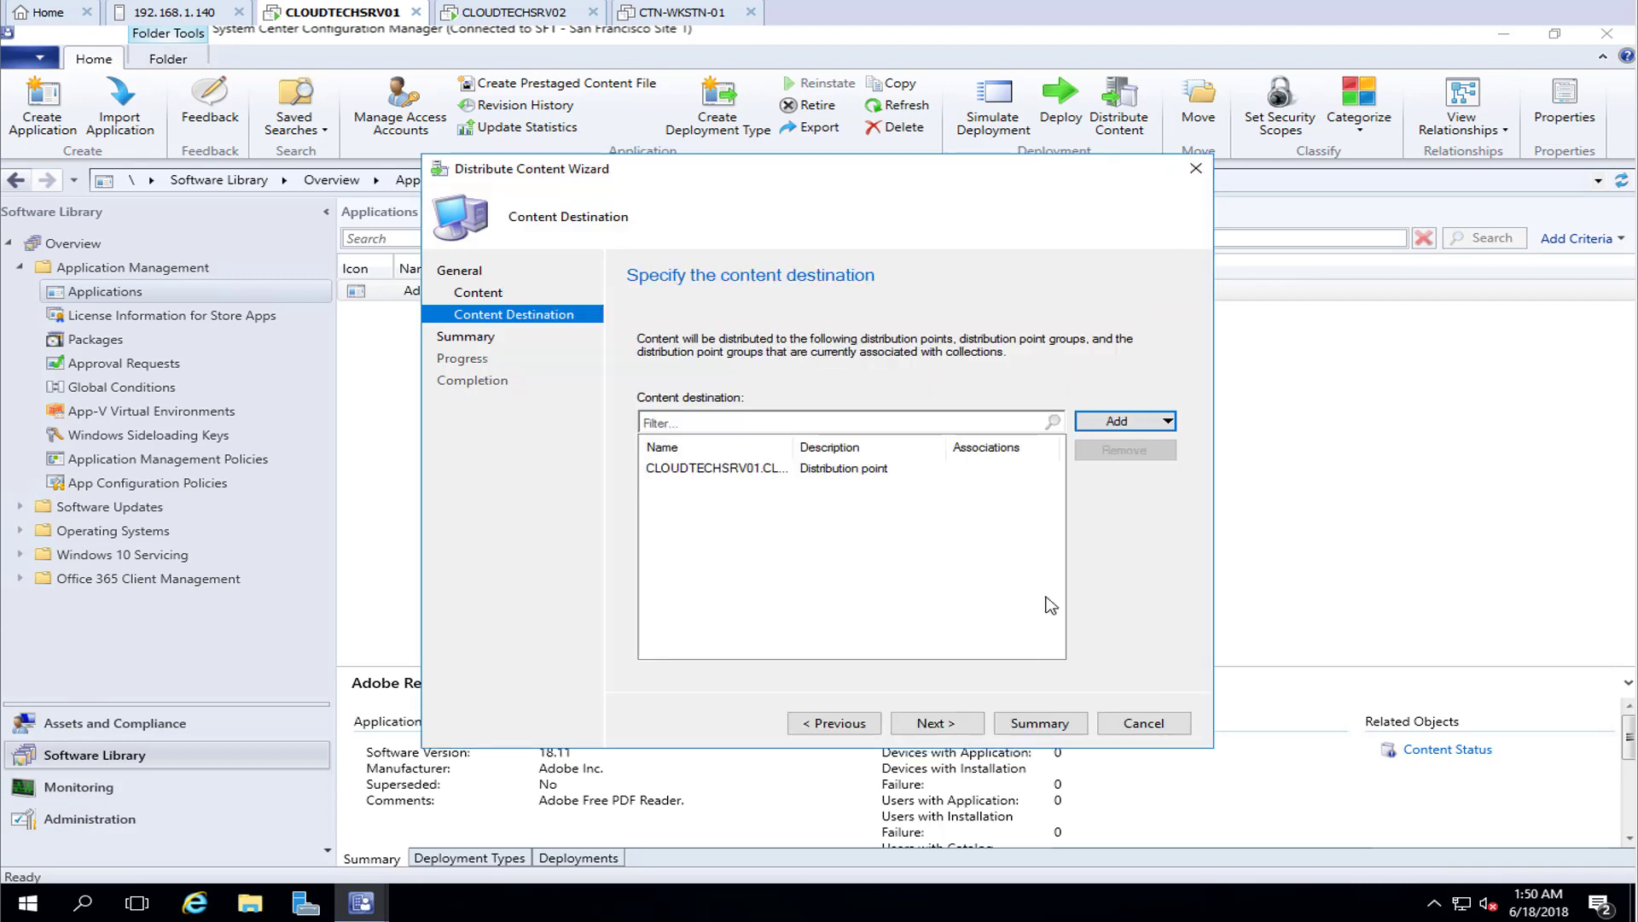
Add the SF1HQ distribution point group as a destination and complete the distribution
click(1119, 421)
click(1237, 493)
click(515, 381)
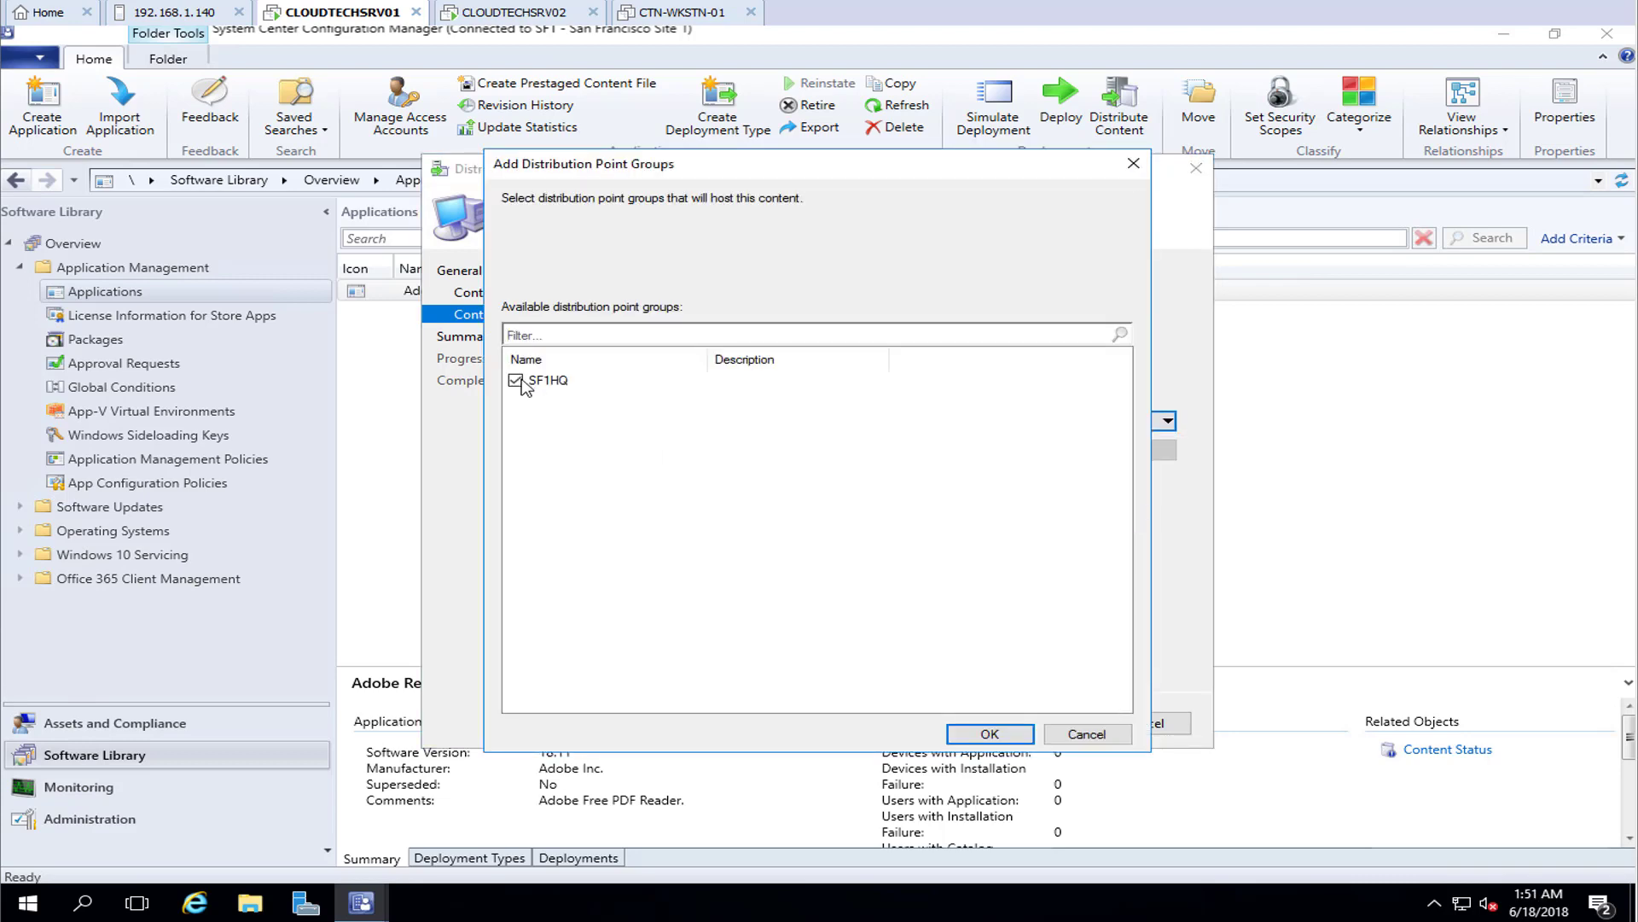
click(991, 732)
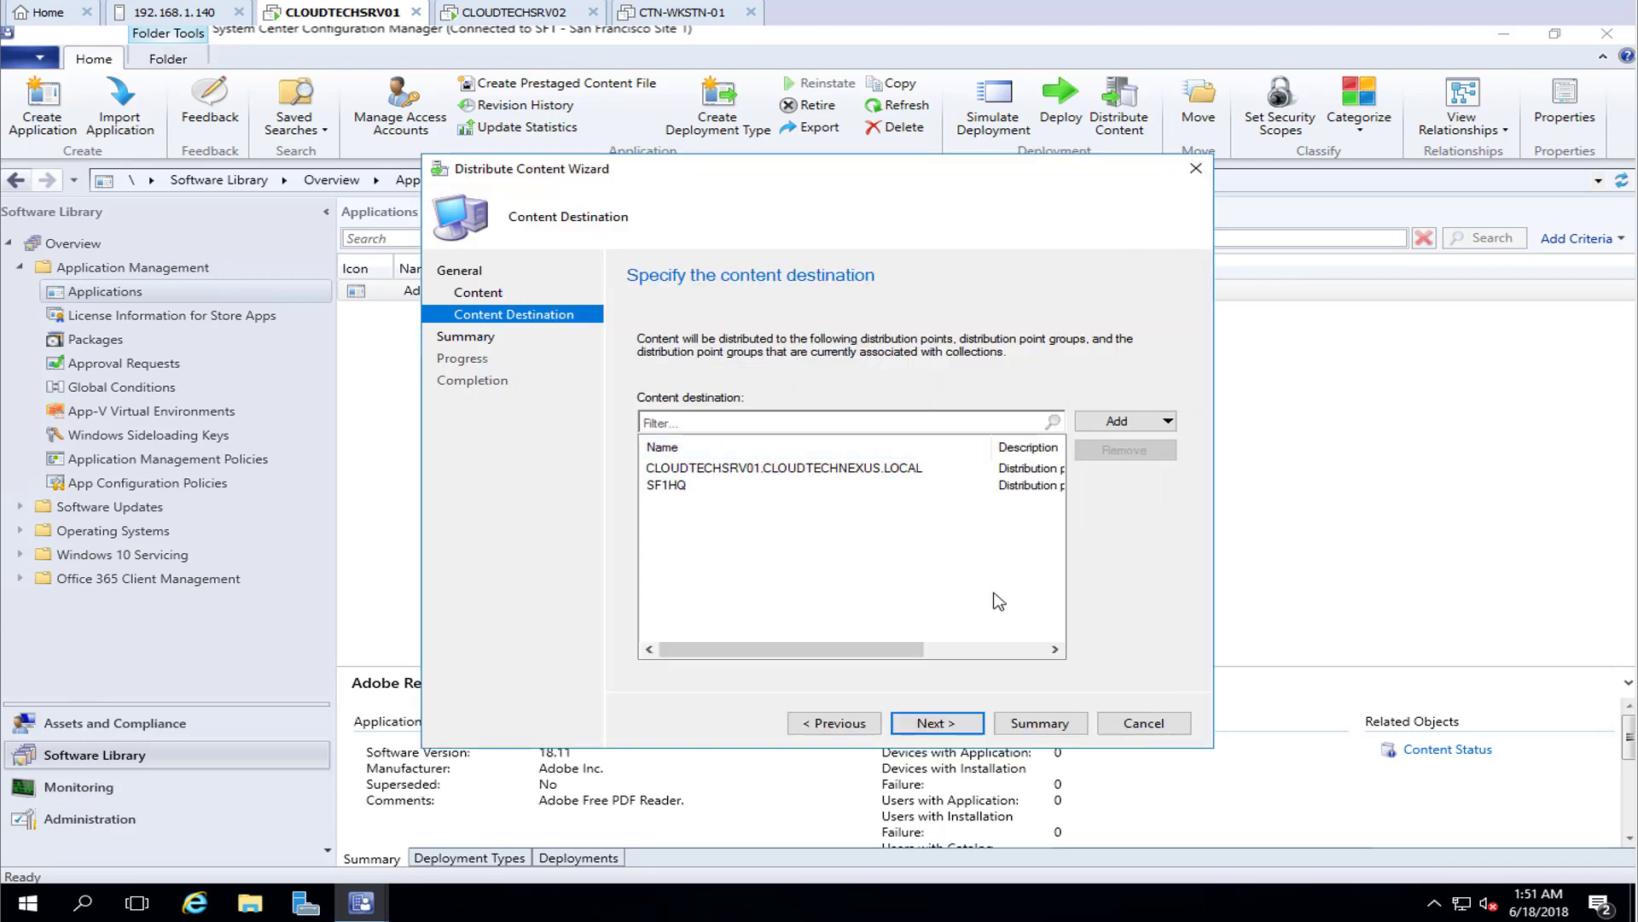
click(937, 723)
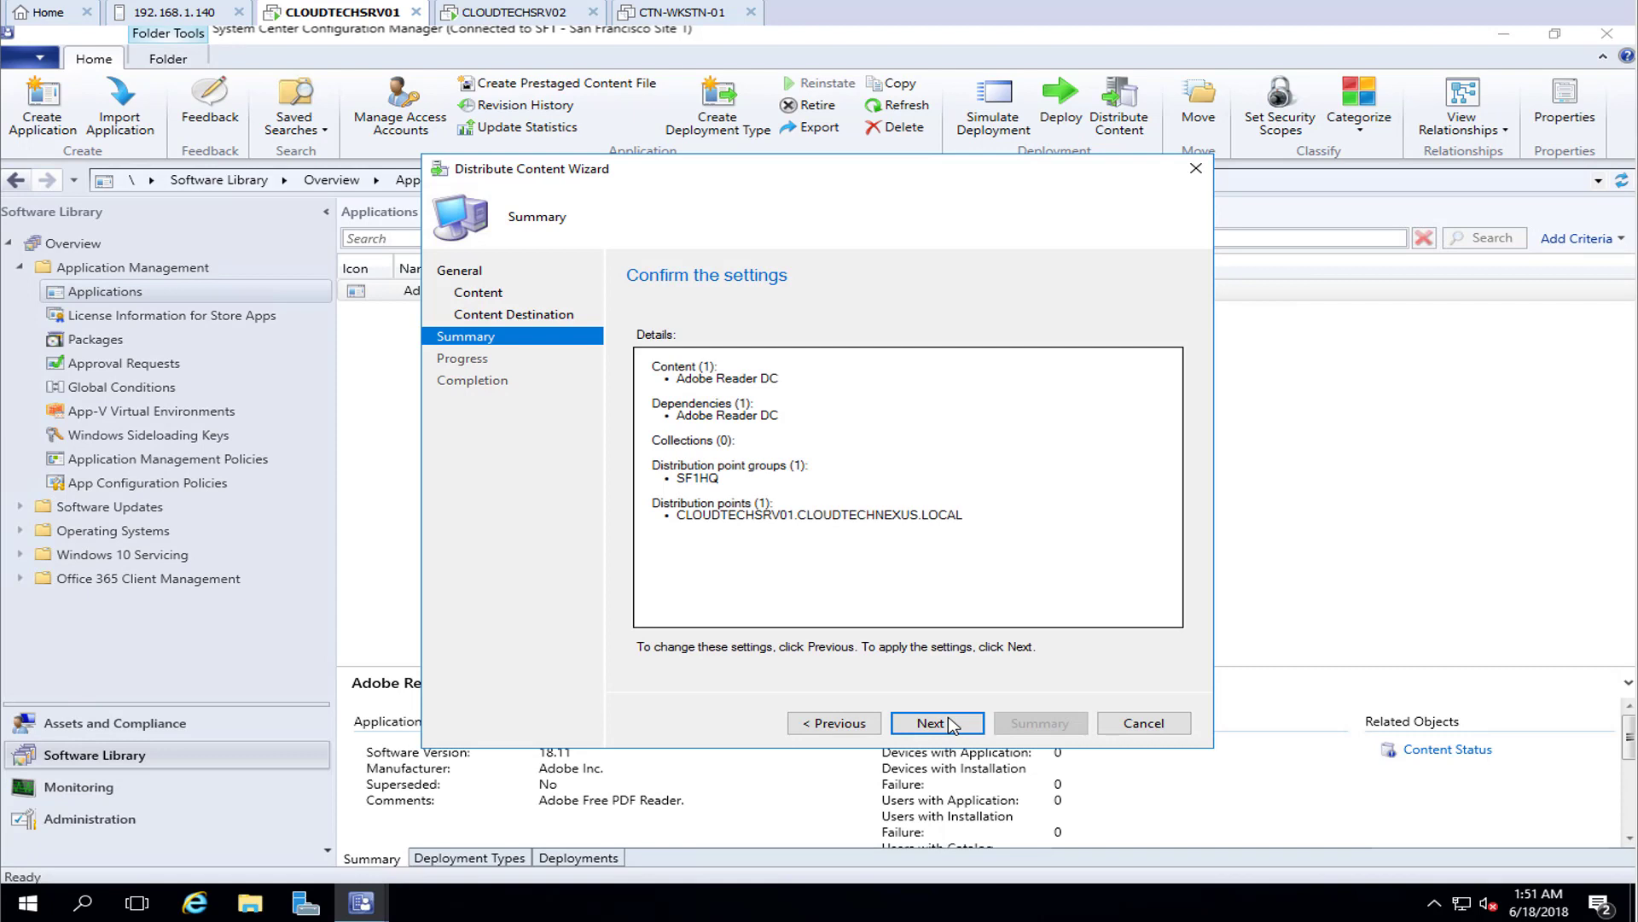
click(952, 724)
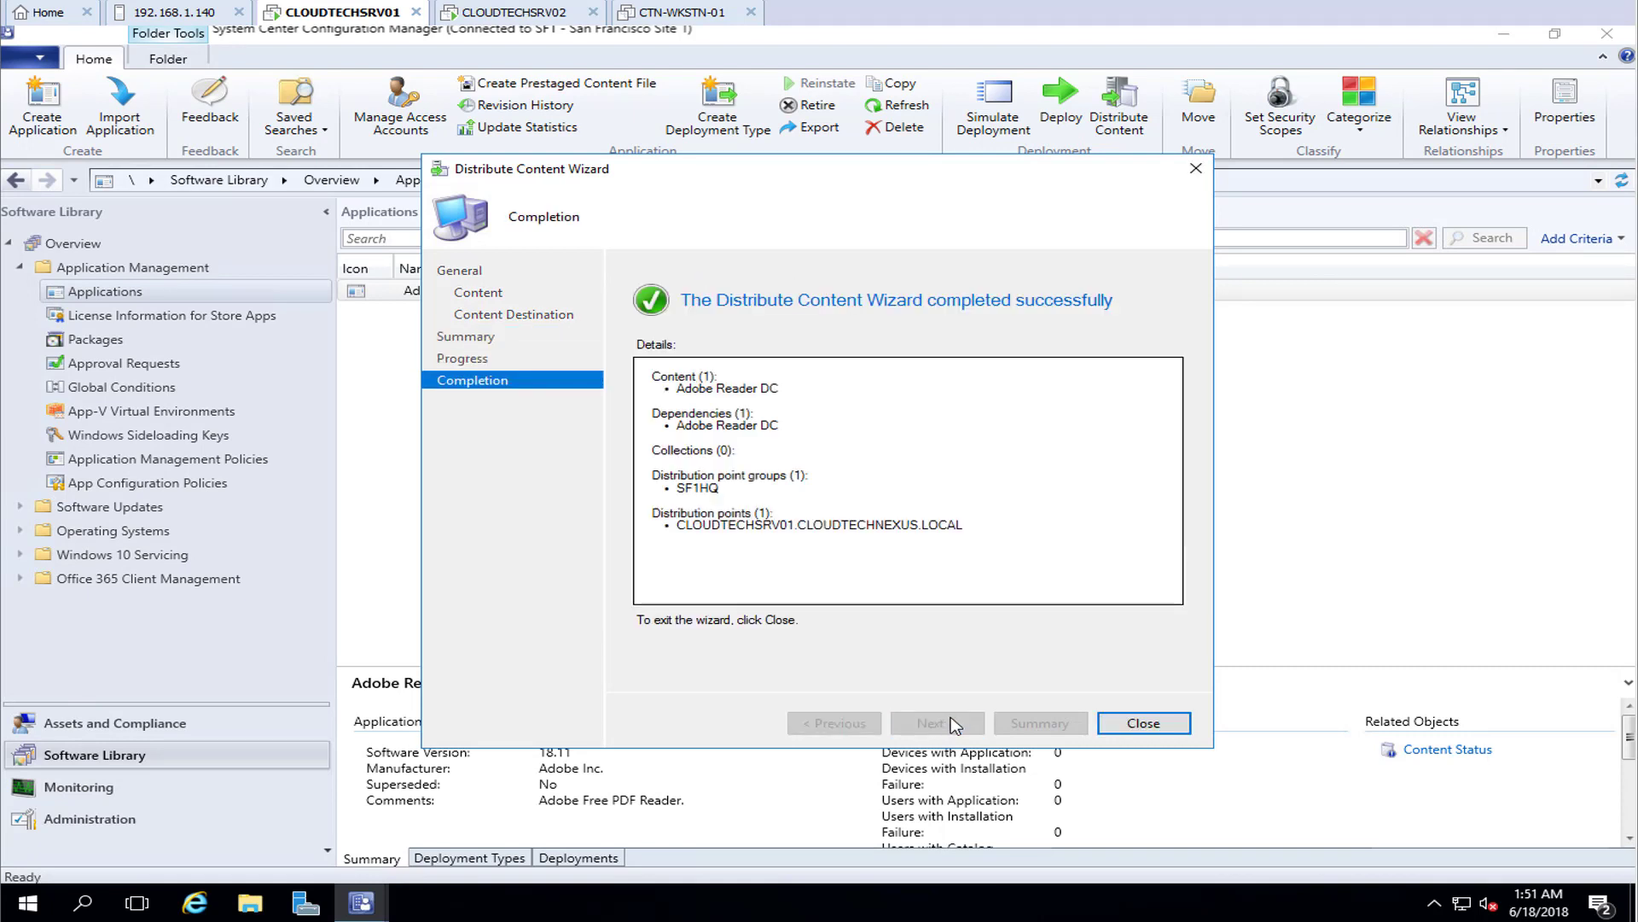
click(1117, 727)
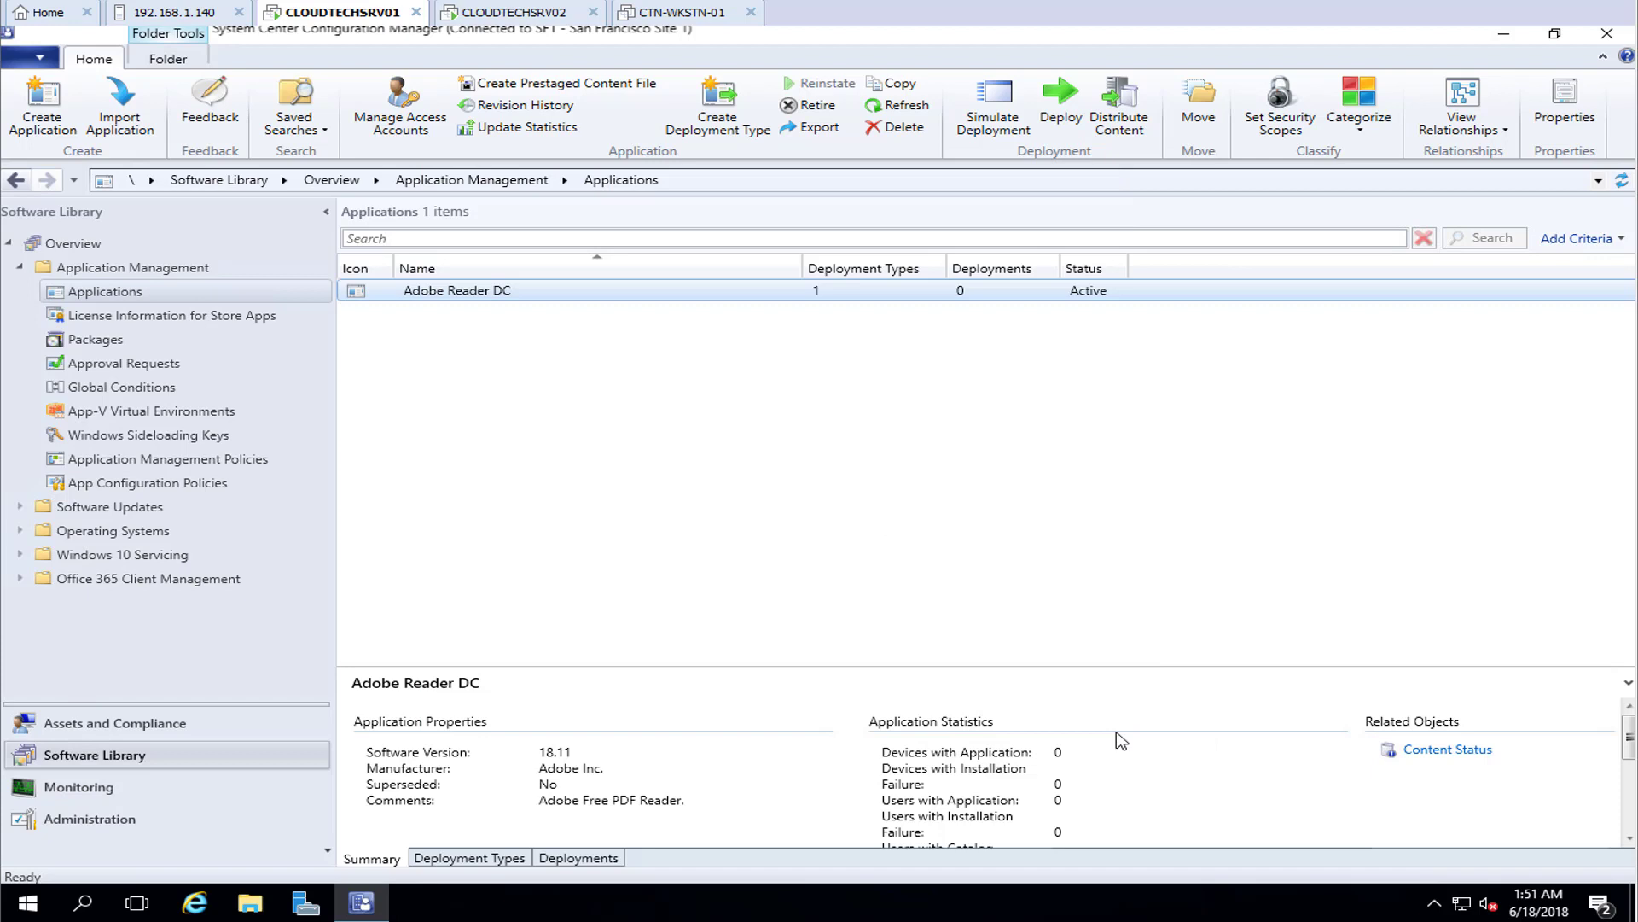
Start a deployment of Adobe Reader DC targeting the All Users collection
right_click(453, 293)
click(1013, 451)
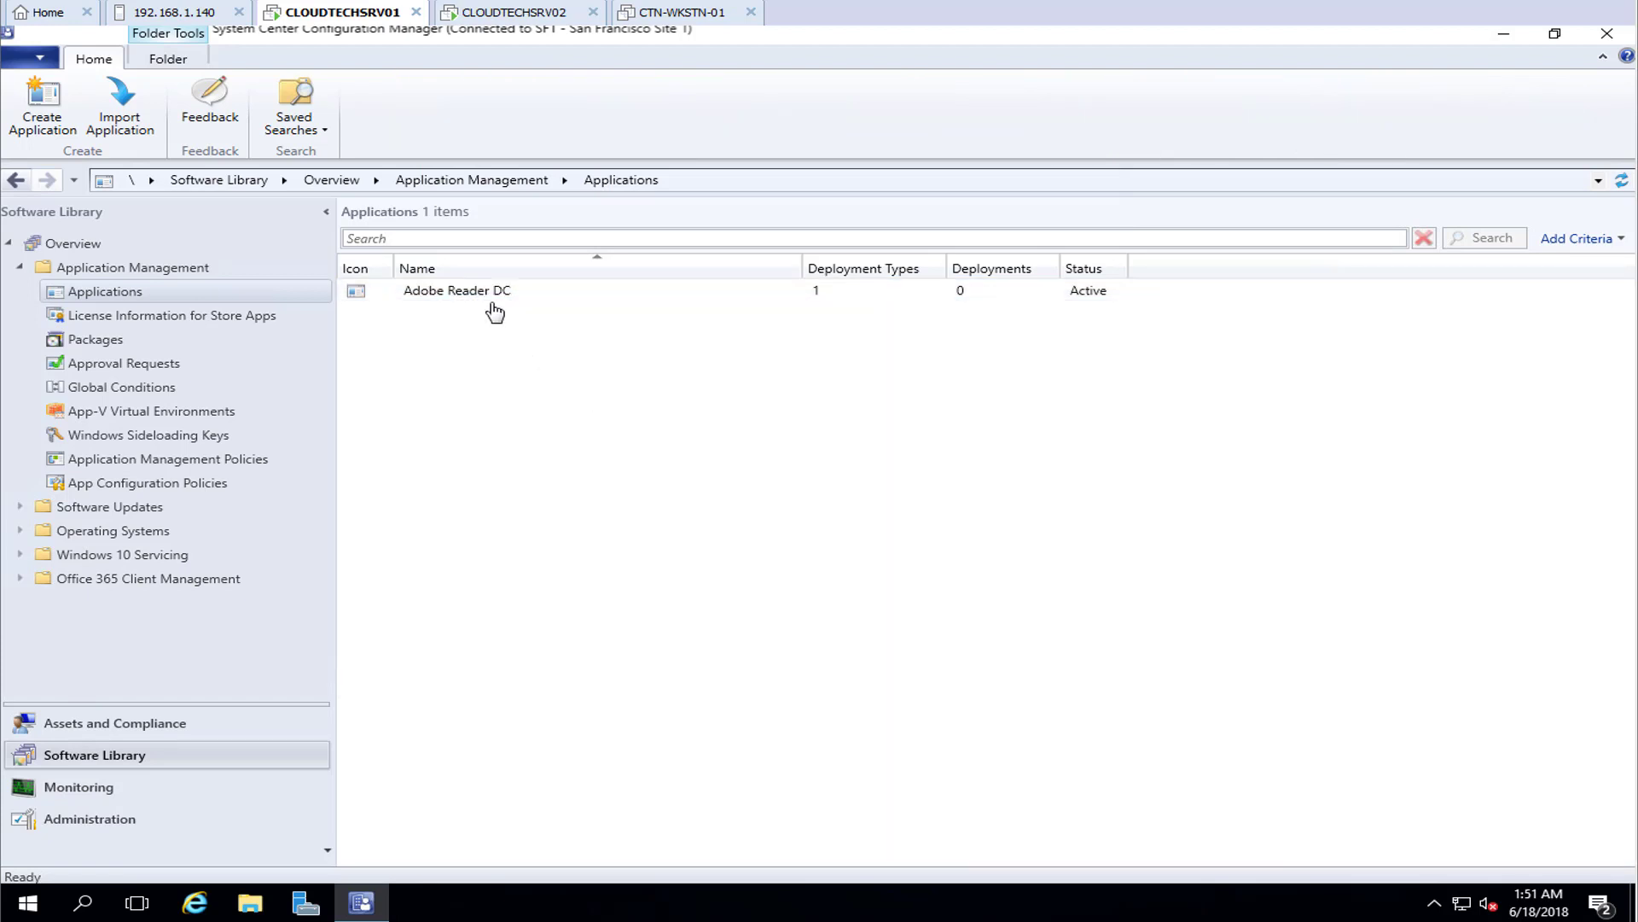
right_click(514, 299)
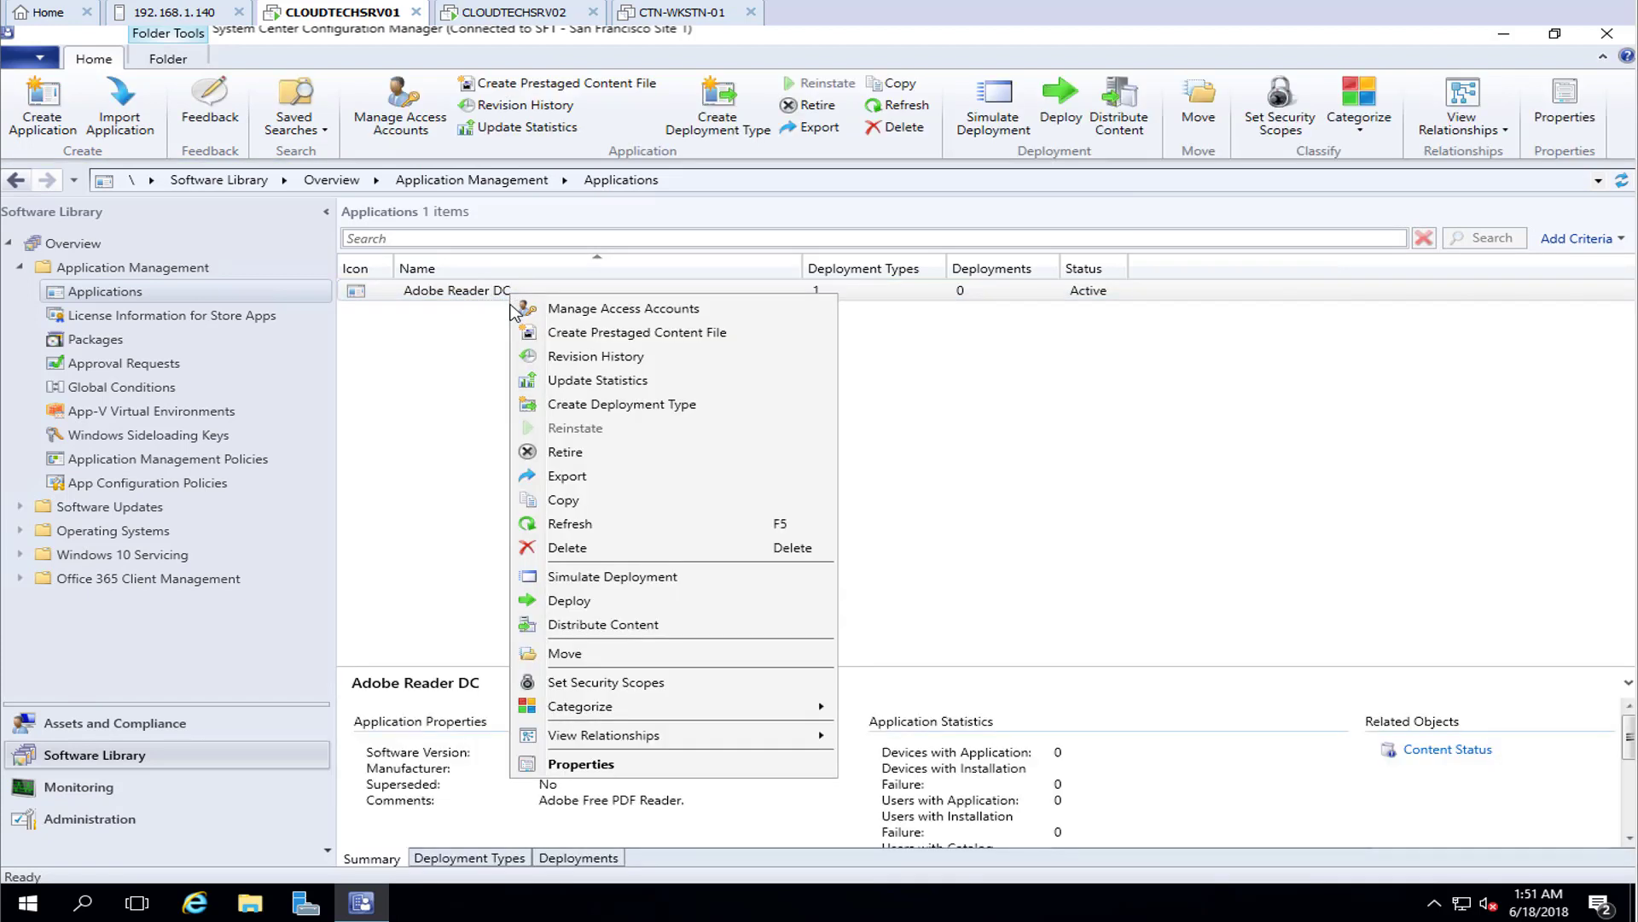
click(612, 604)
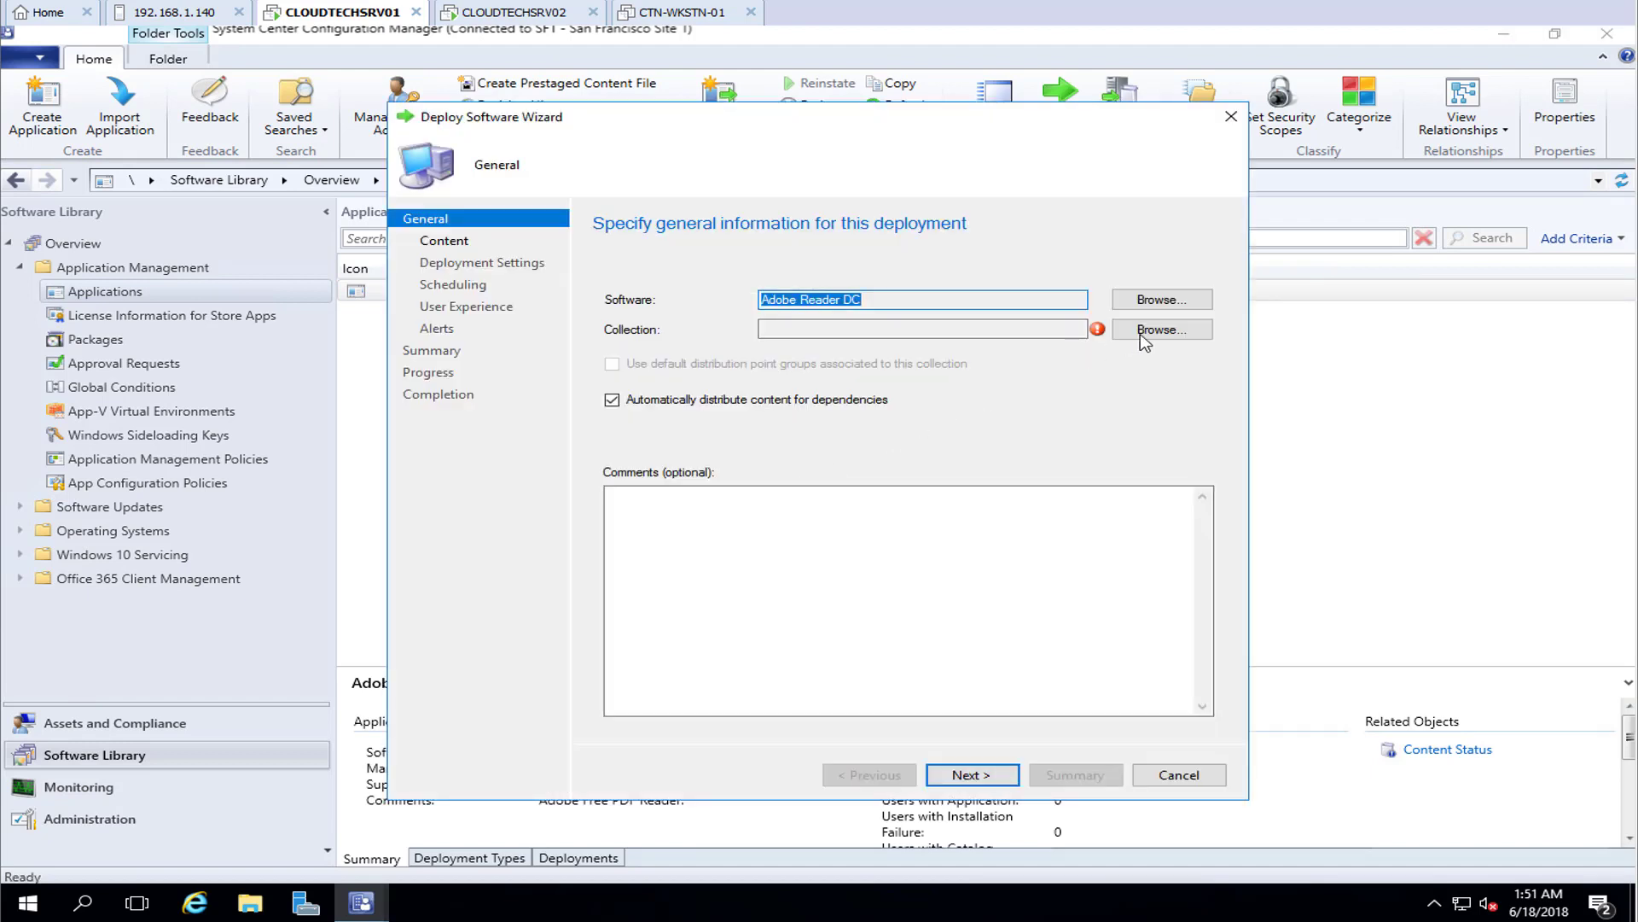
click(1180, 333)
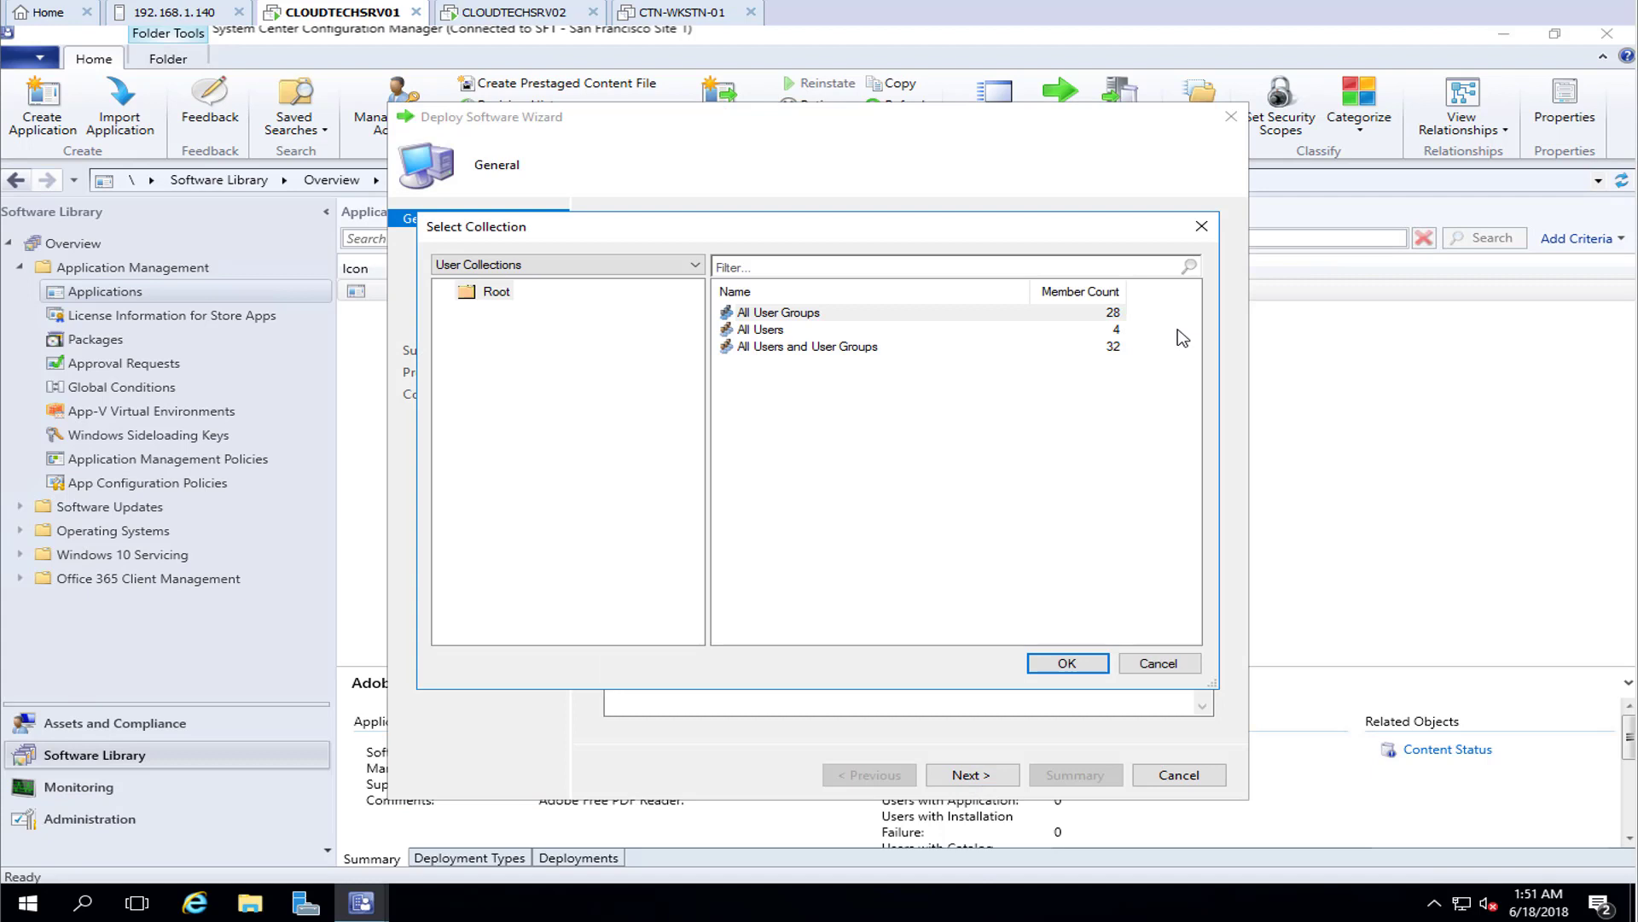
click(762, 329)
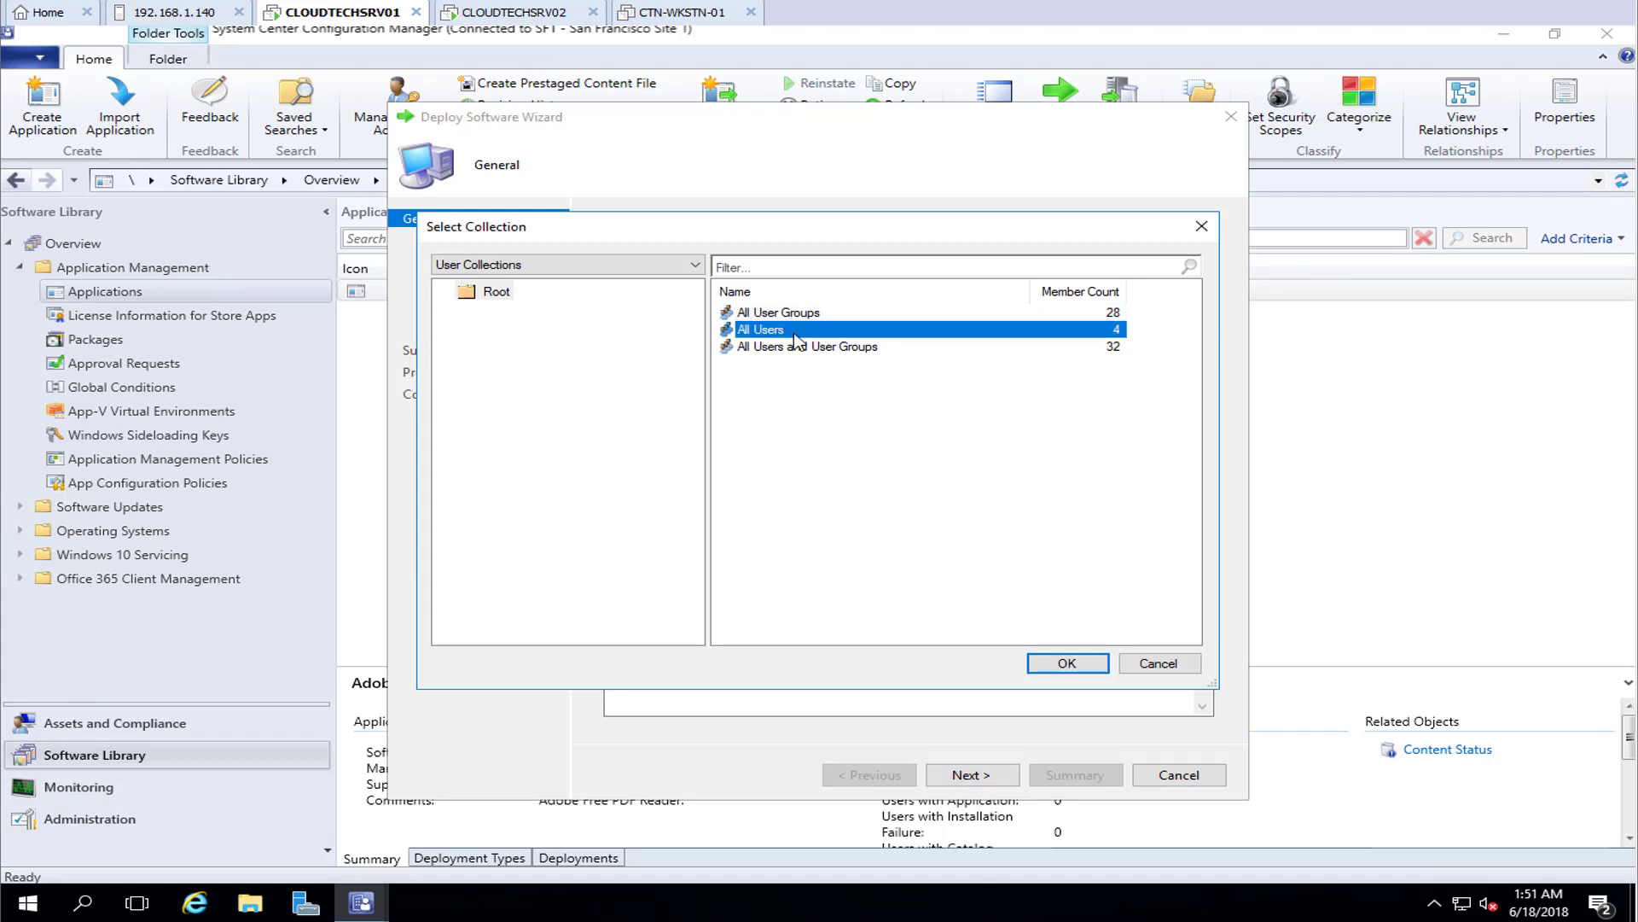
click(1084, 672)
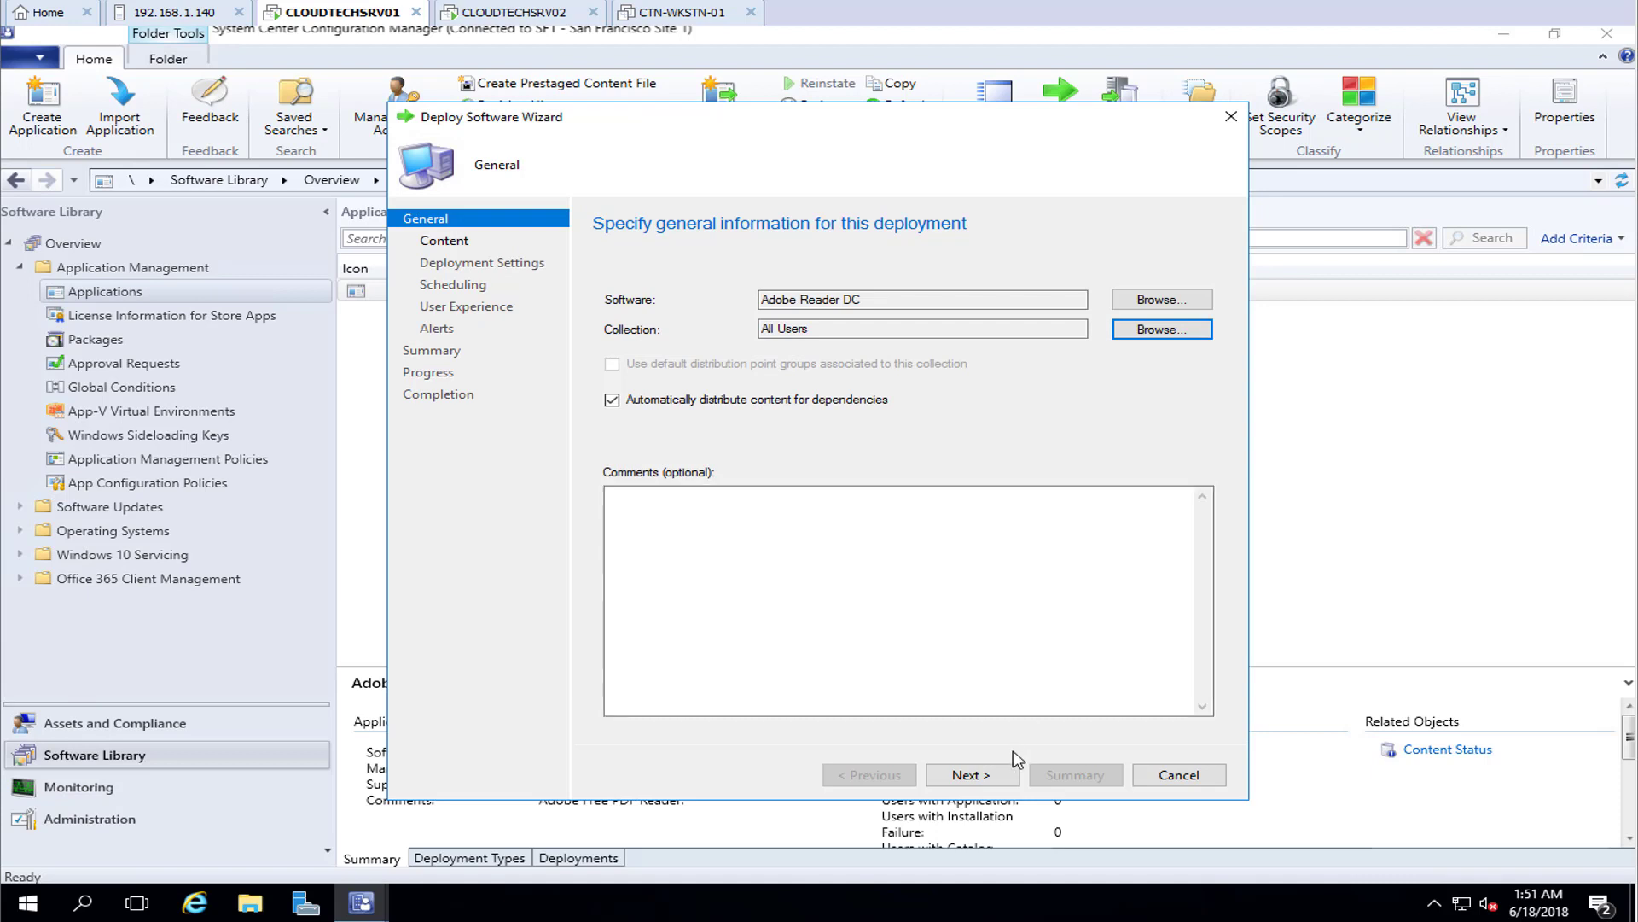
Keep the install as Available, accept remaining defaults, and finish the deployment
click(1000, 773)
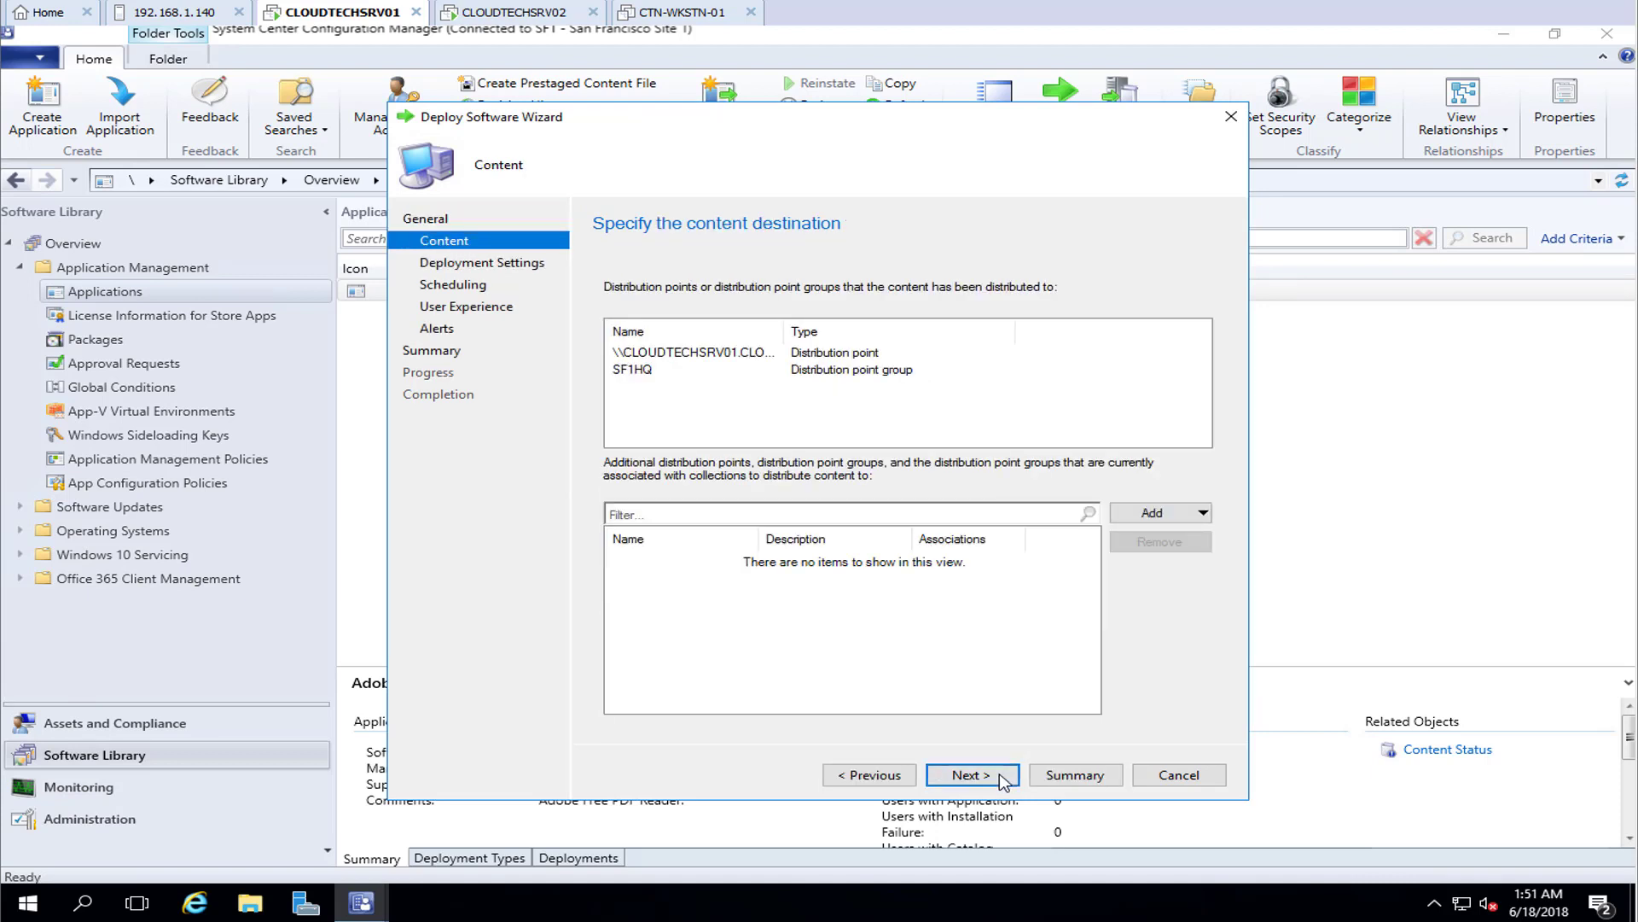
click(1004, 777)
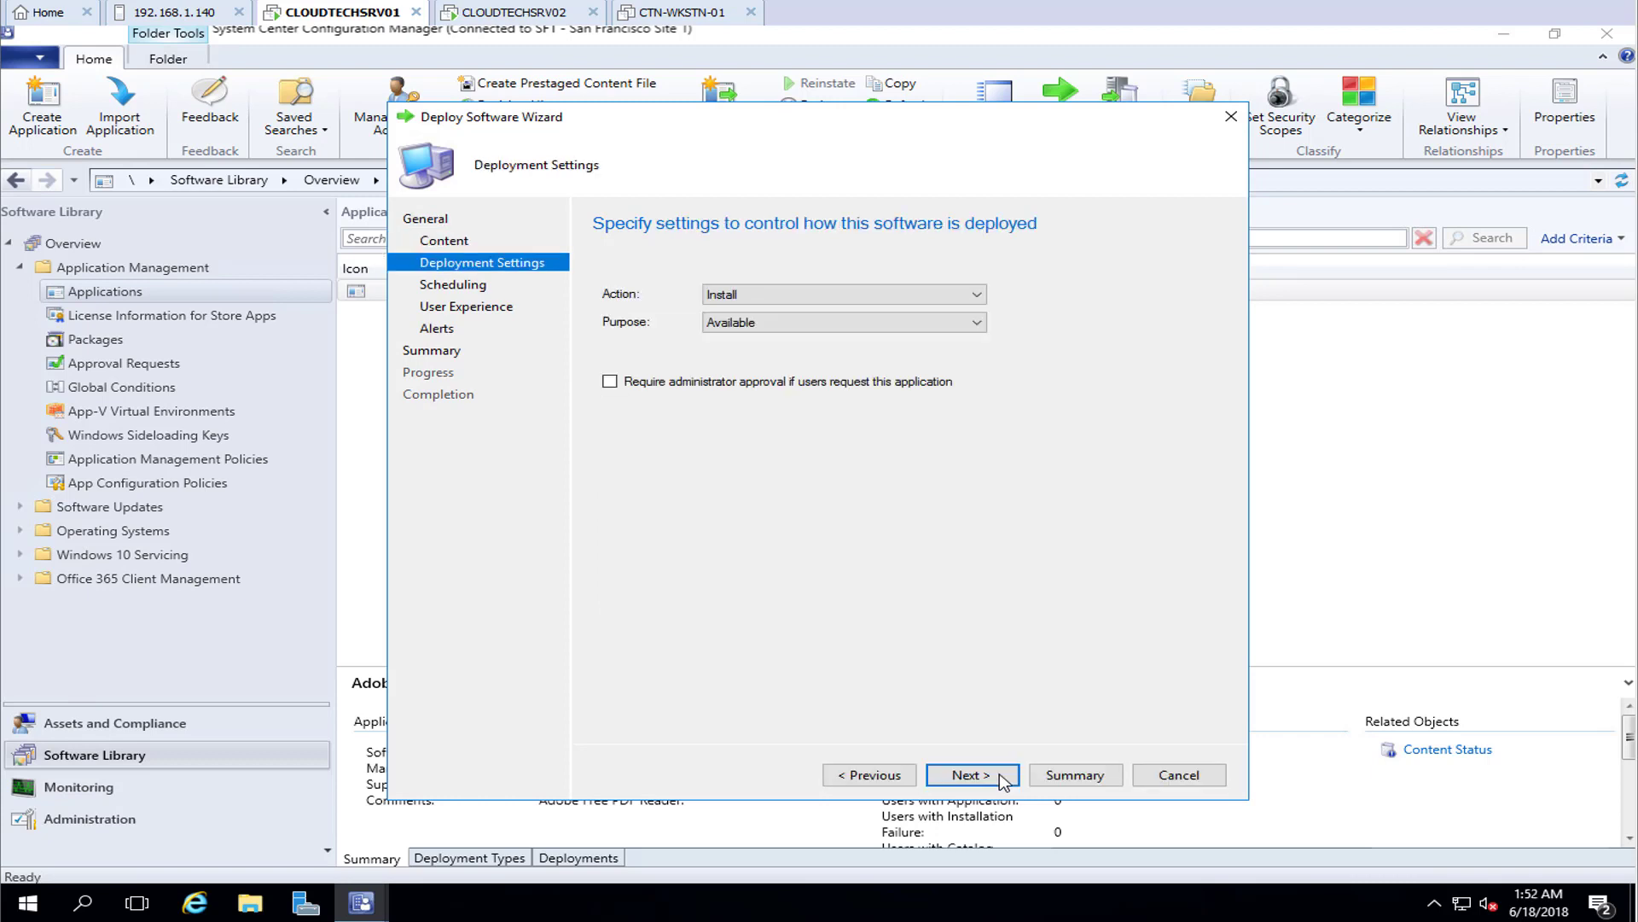
click(1004, 777)
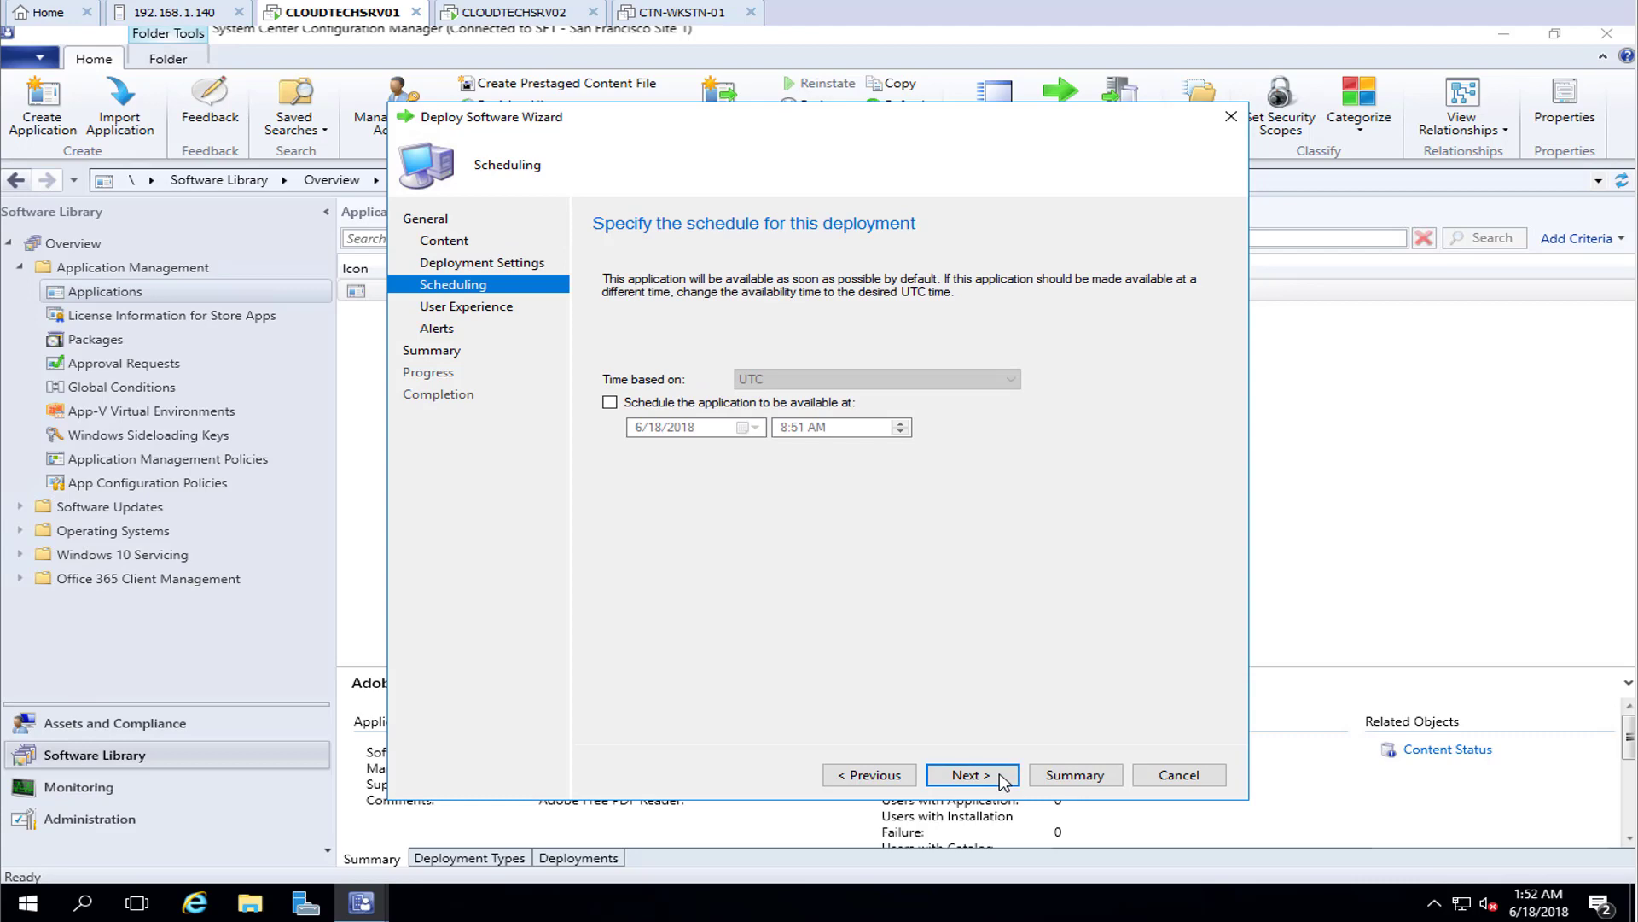
click(1003, 776)
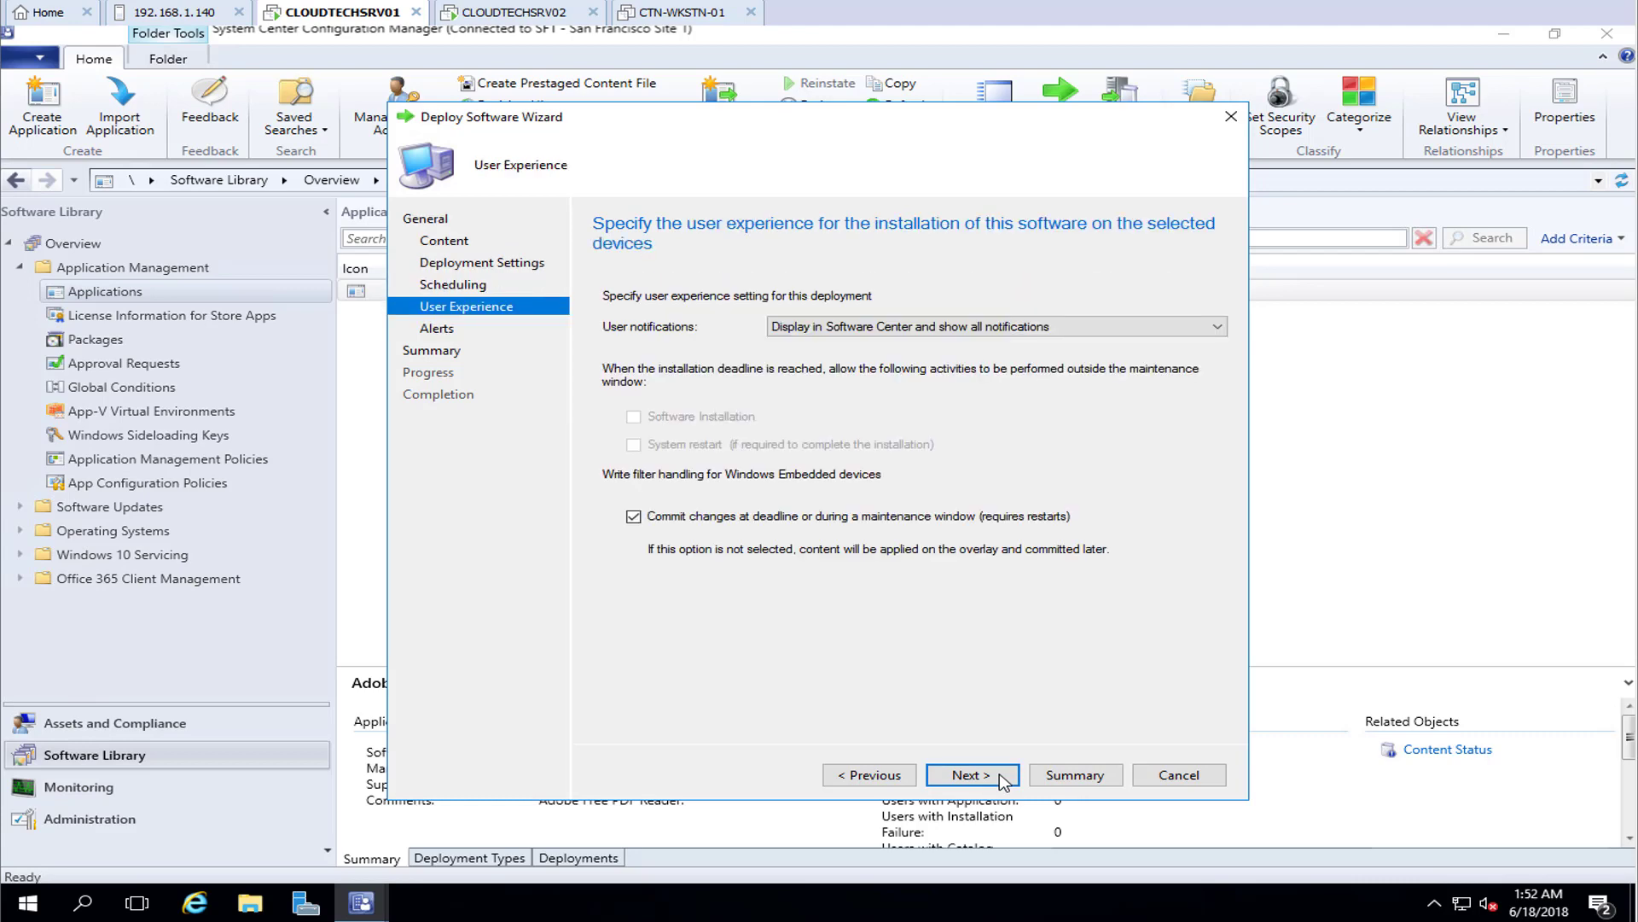
click(1004, 776)
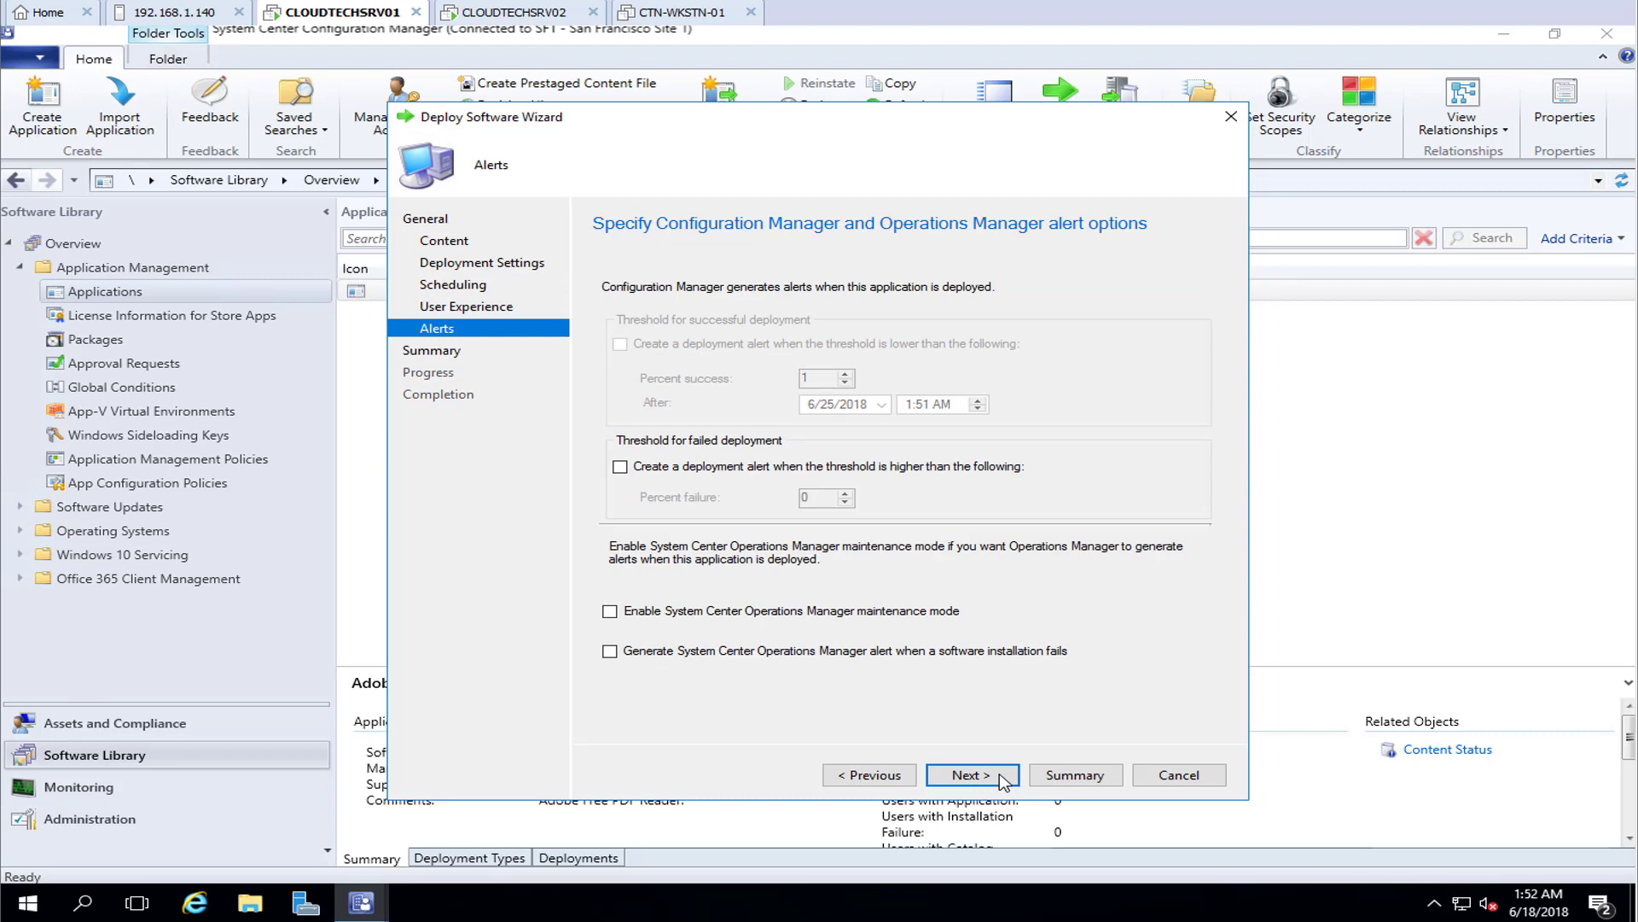
click(1004, 776)
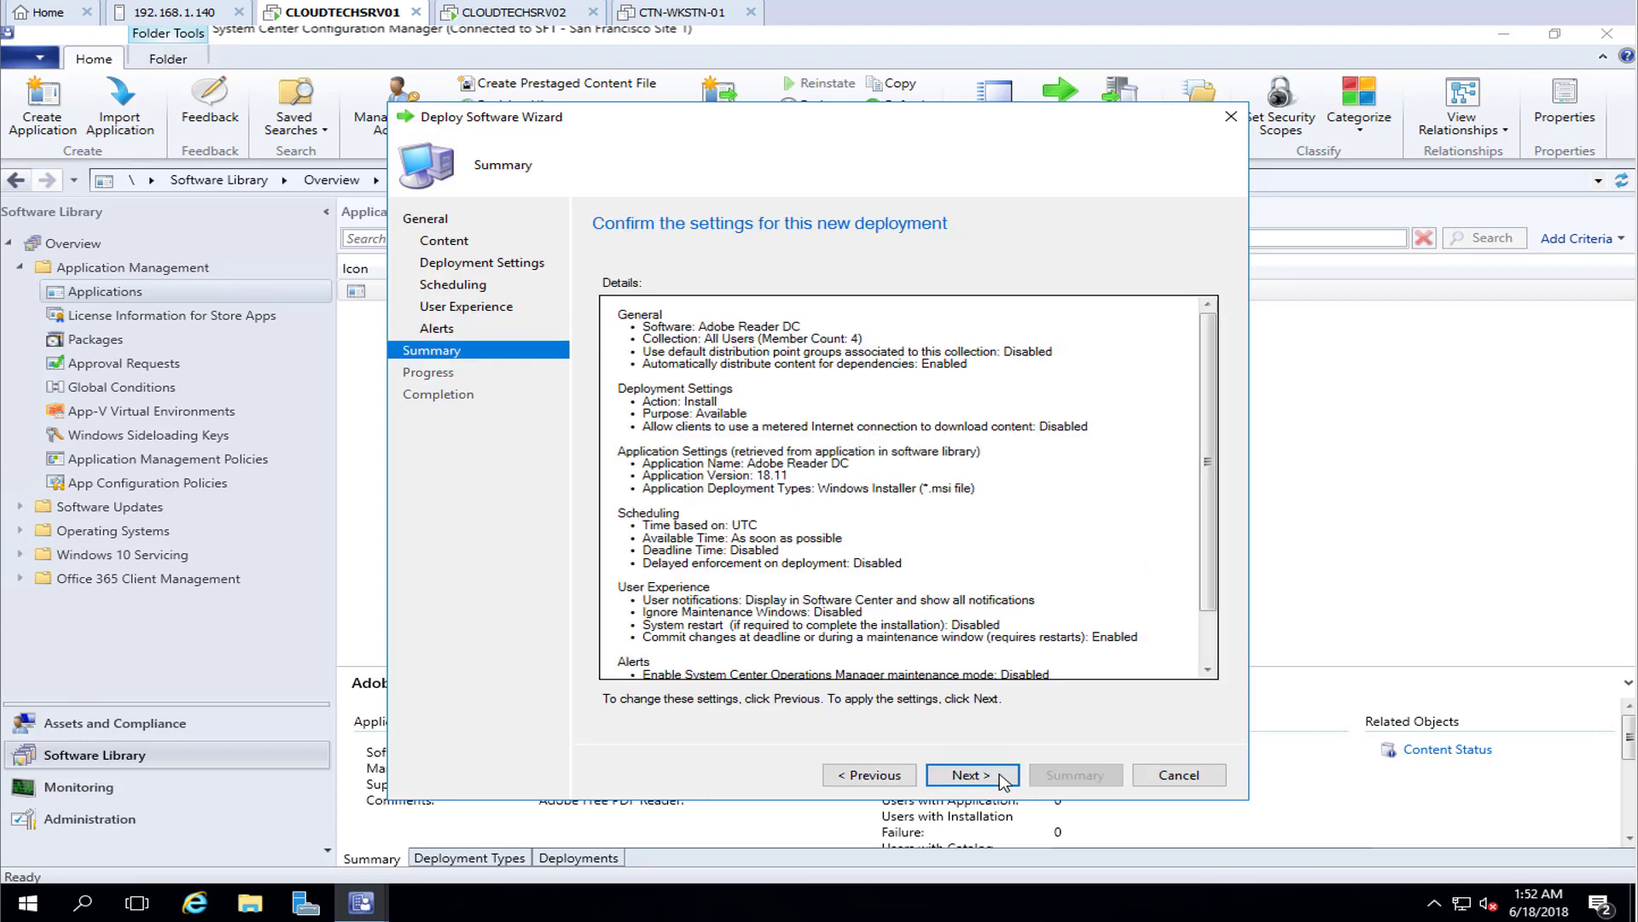
click(971, 774)
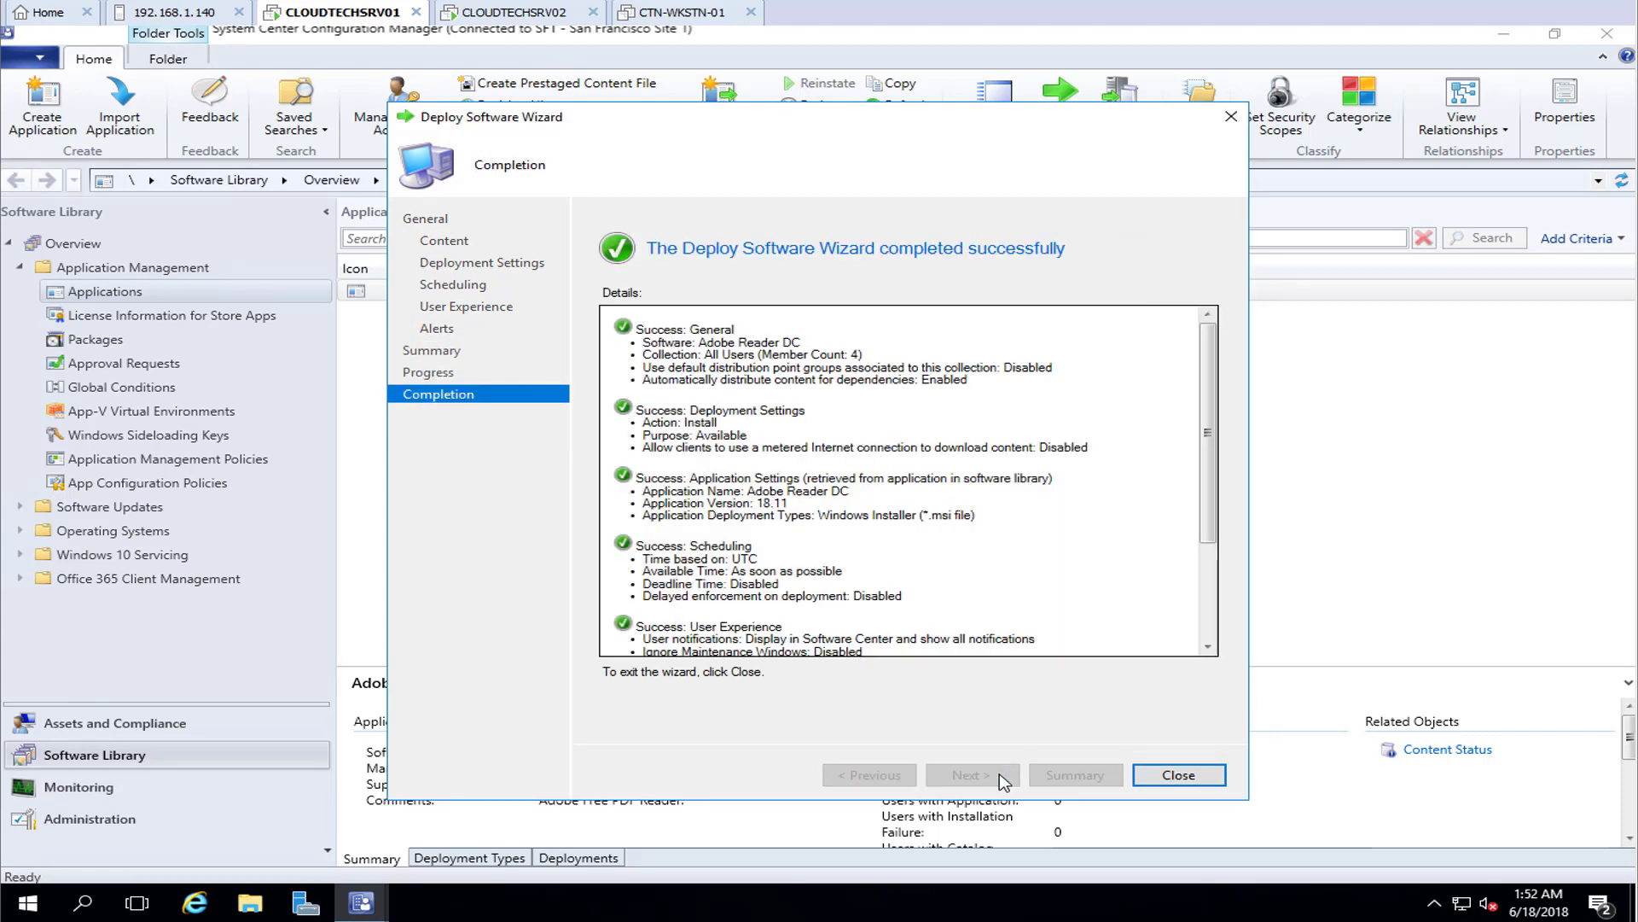
click(1178, 775)
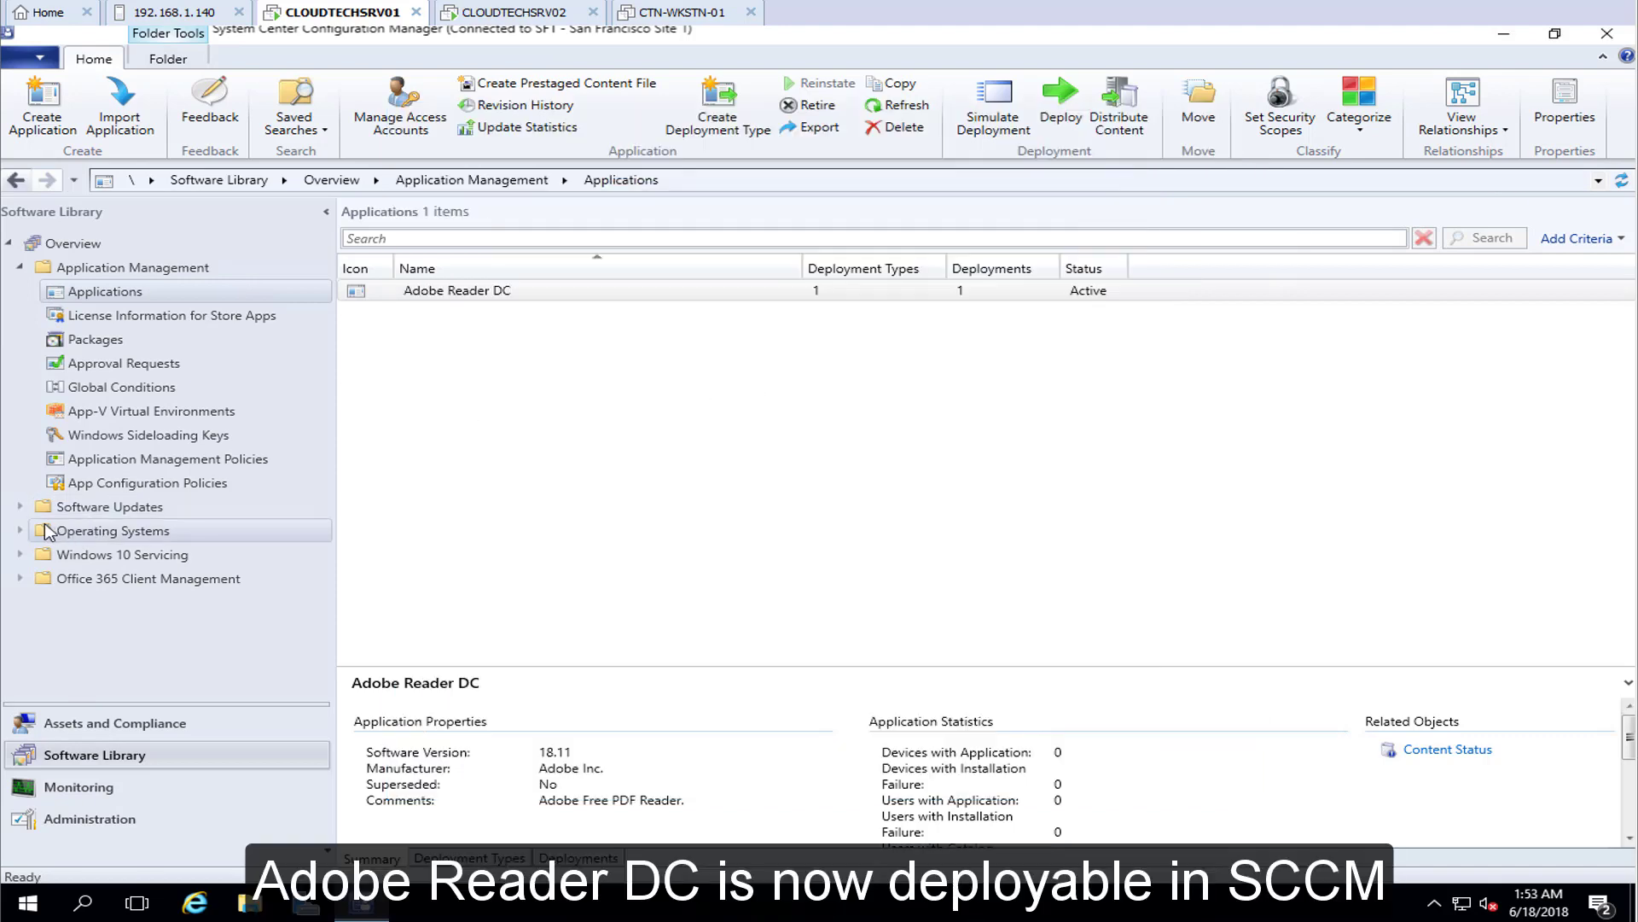
Open Operating Systems > Task Sequences and launch the Create Task Sequence wizard
click(18, 532)
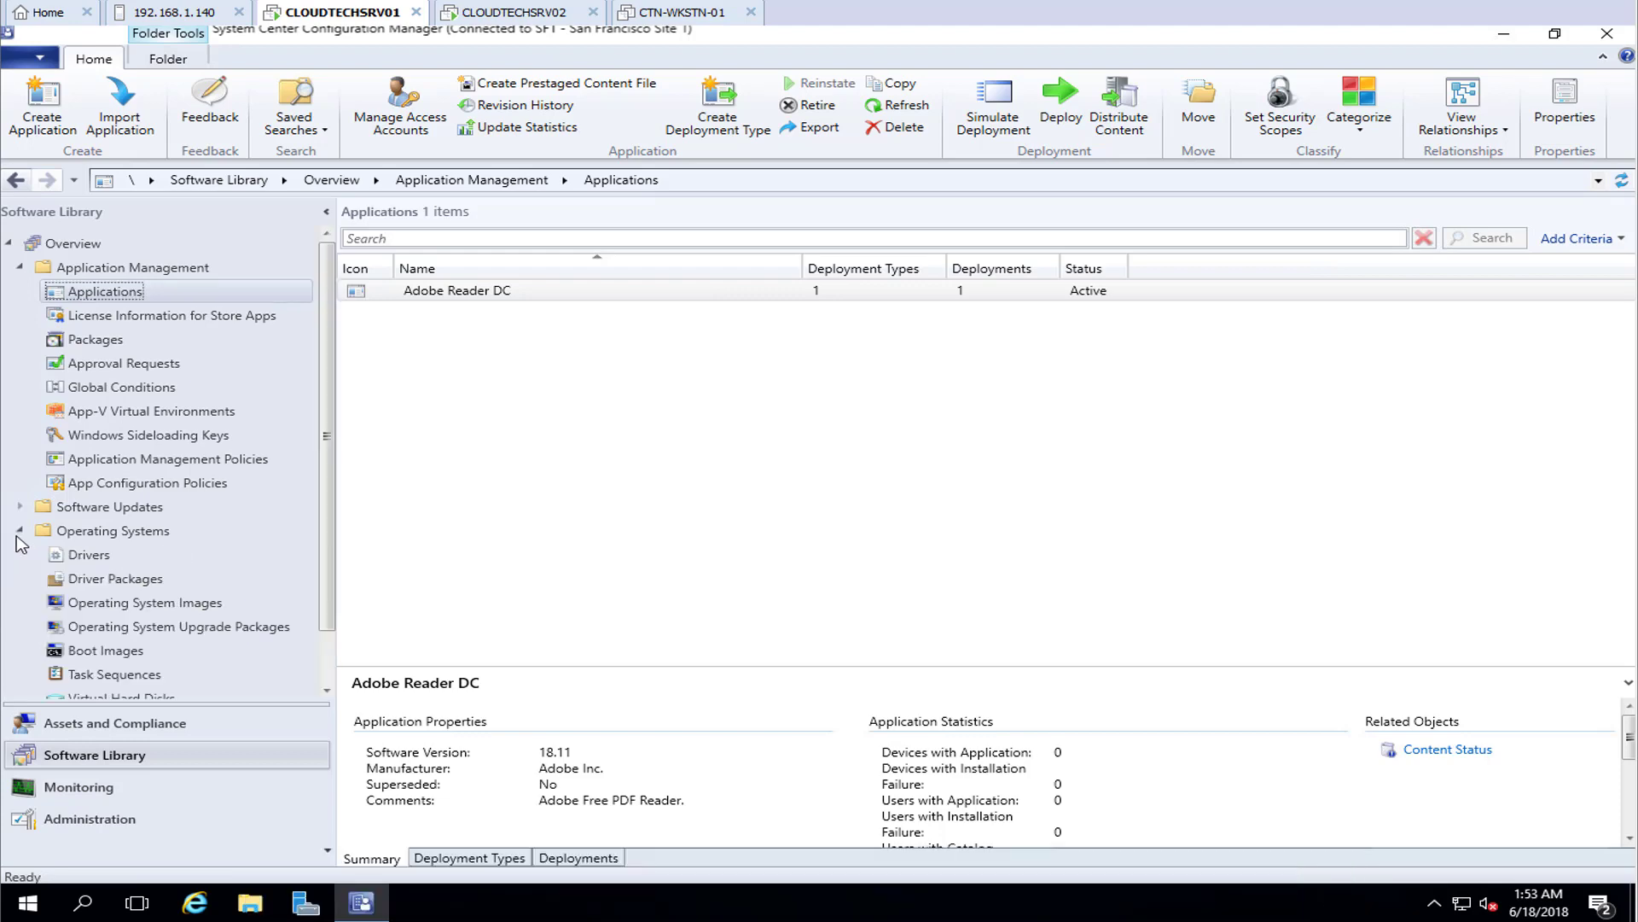
click(133, 676)
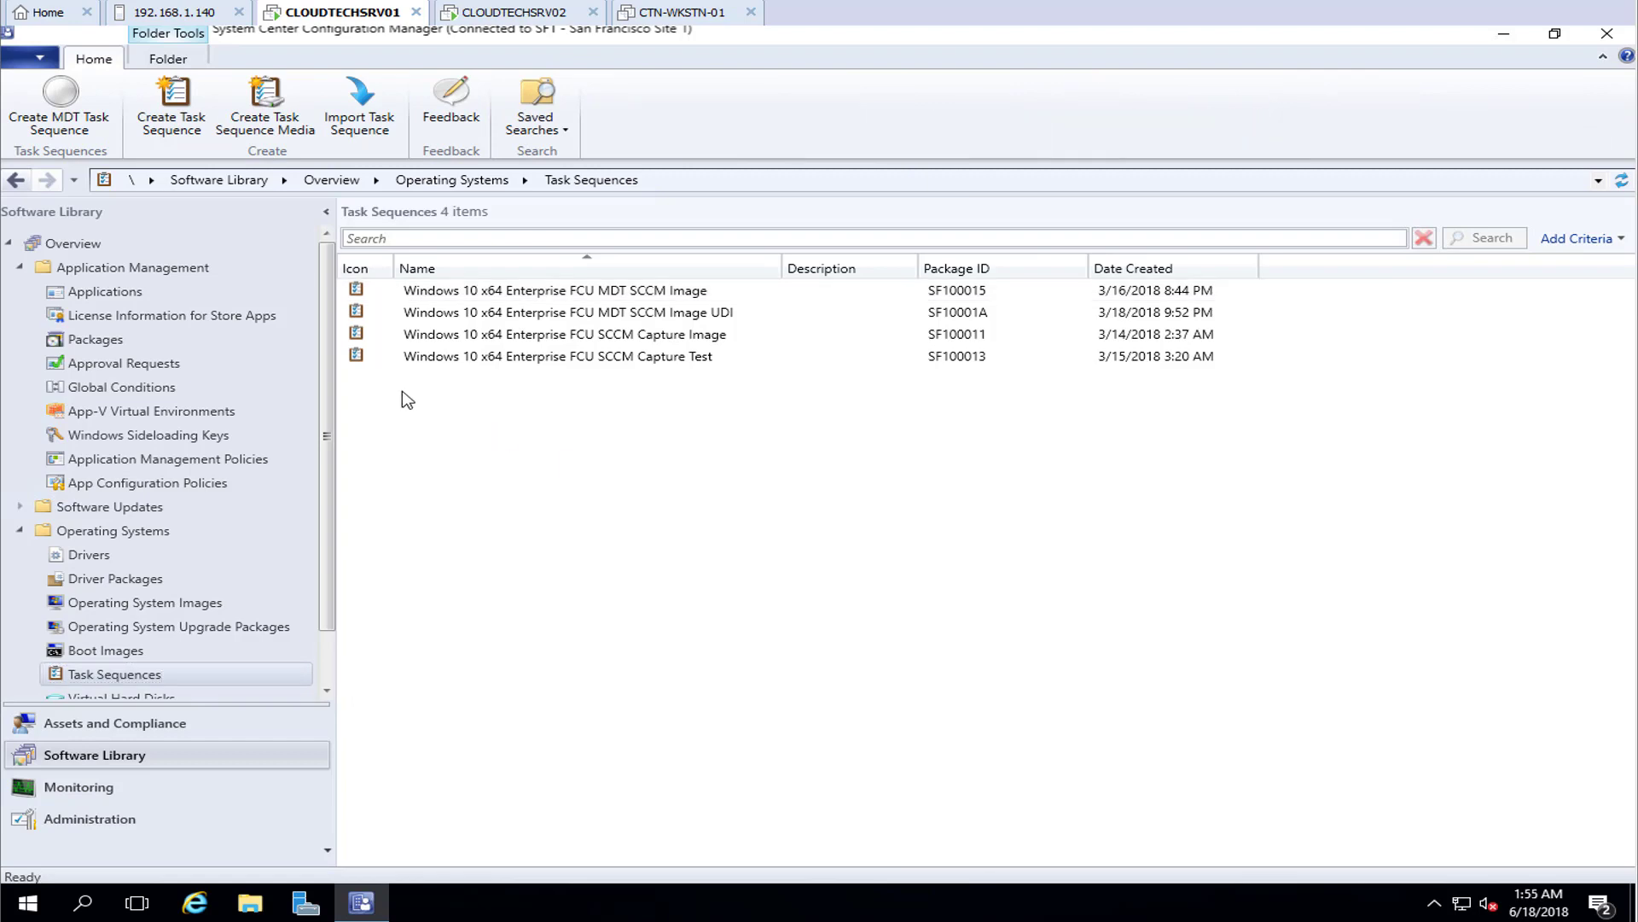
right_click(403, 392)
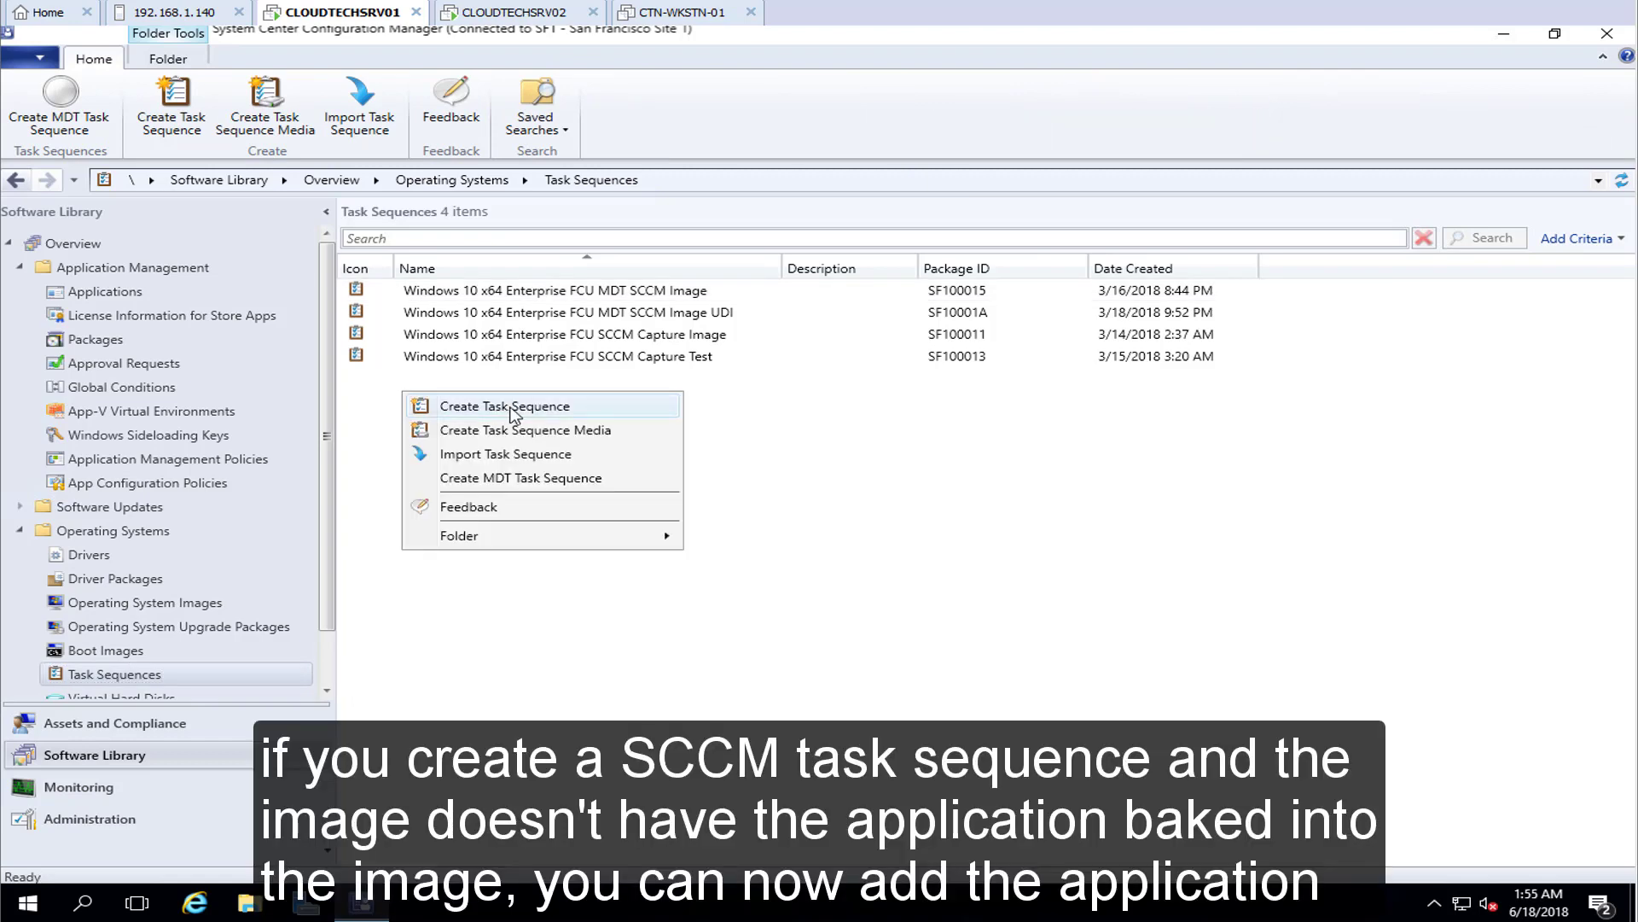
click(512, 409)
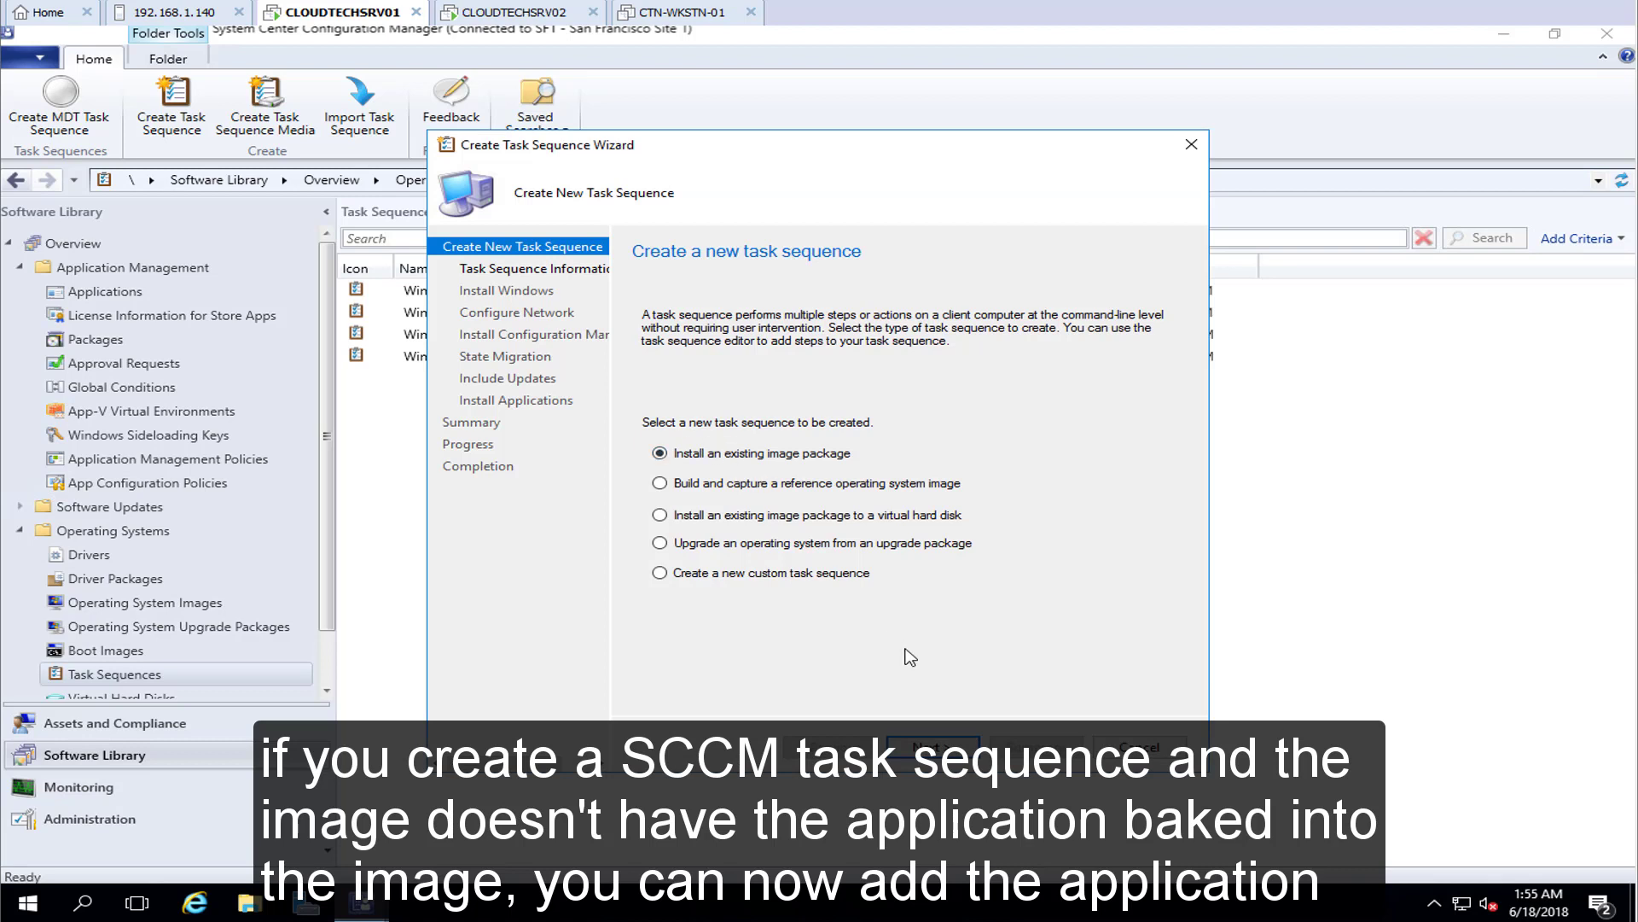
Choose to install an existing image package using the x64 boot image
click(961, 745)
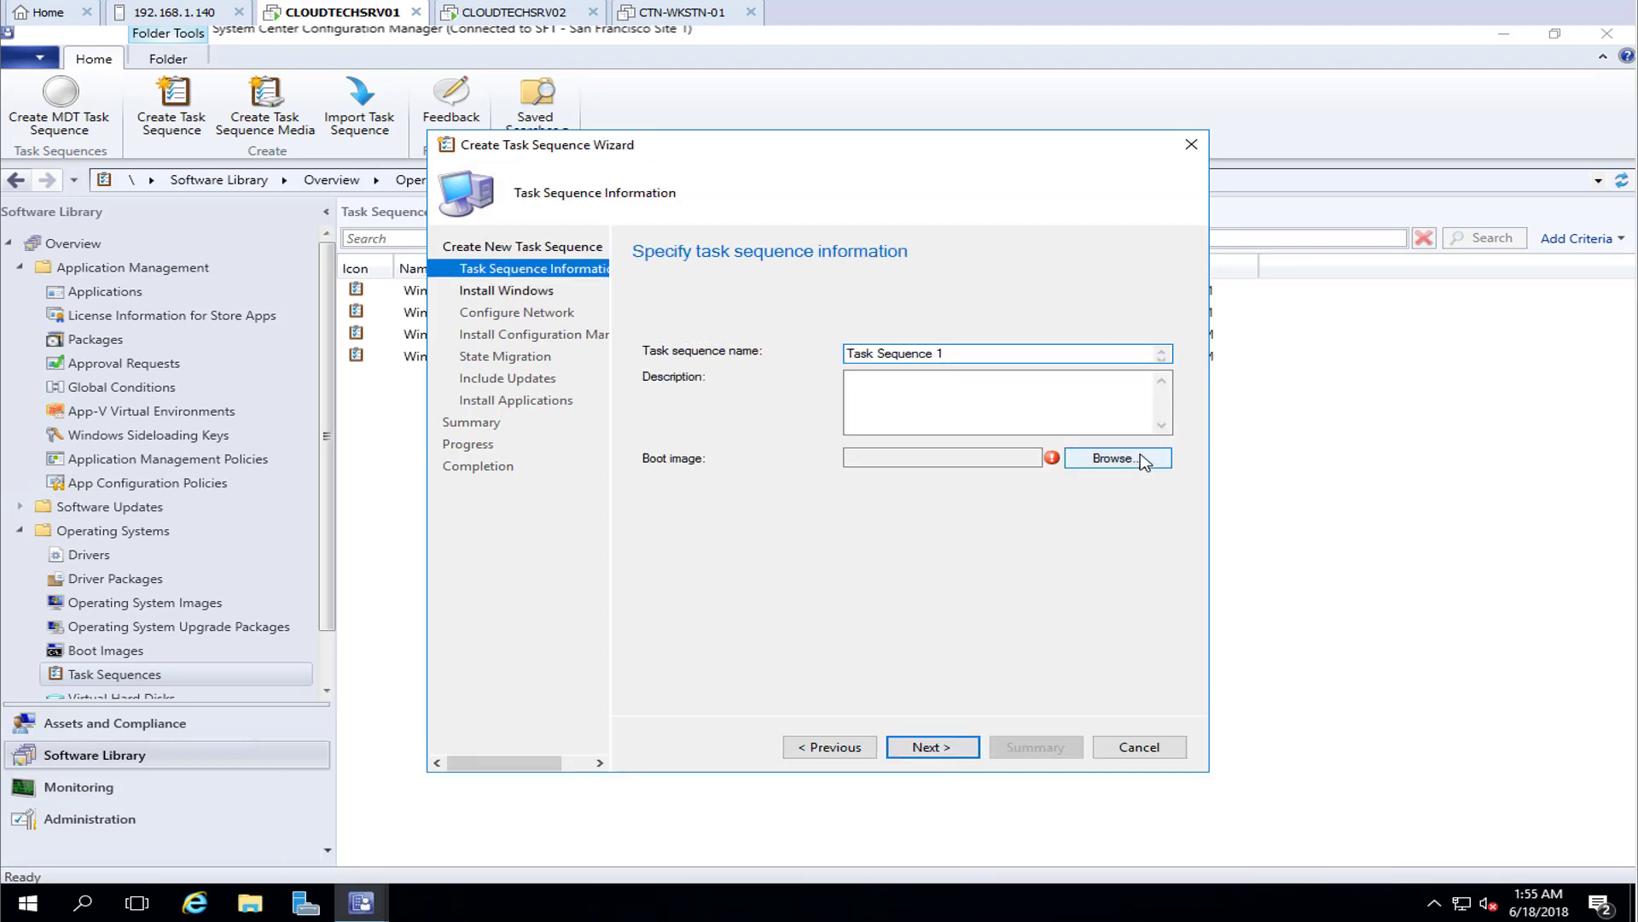
click(1143, 462)
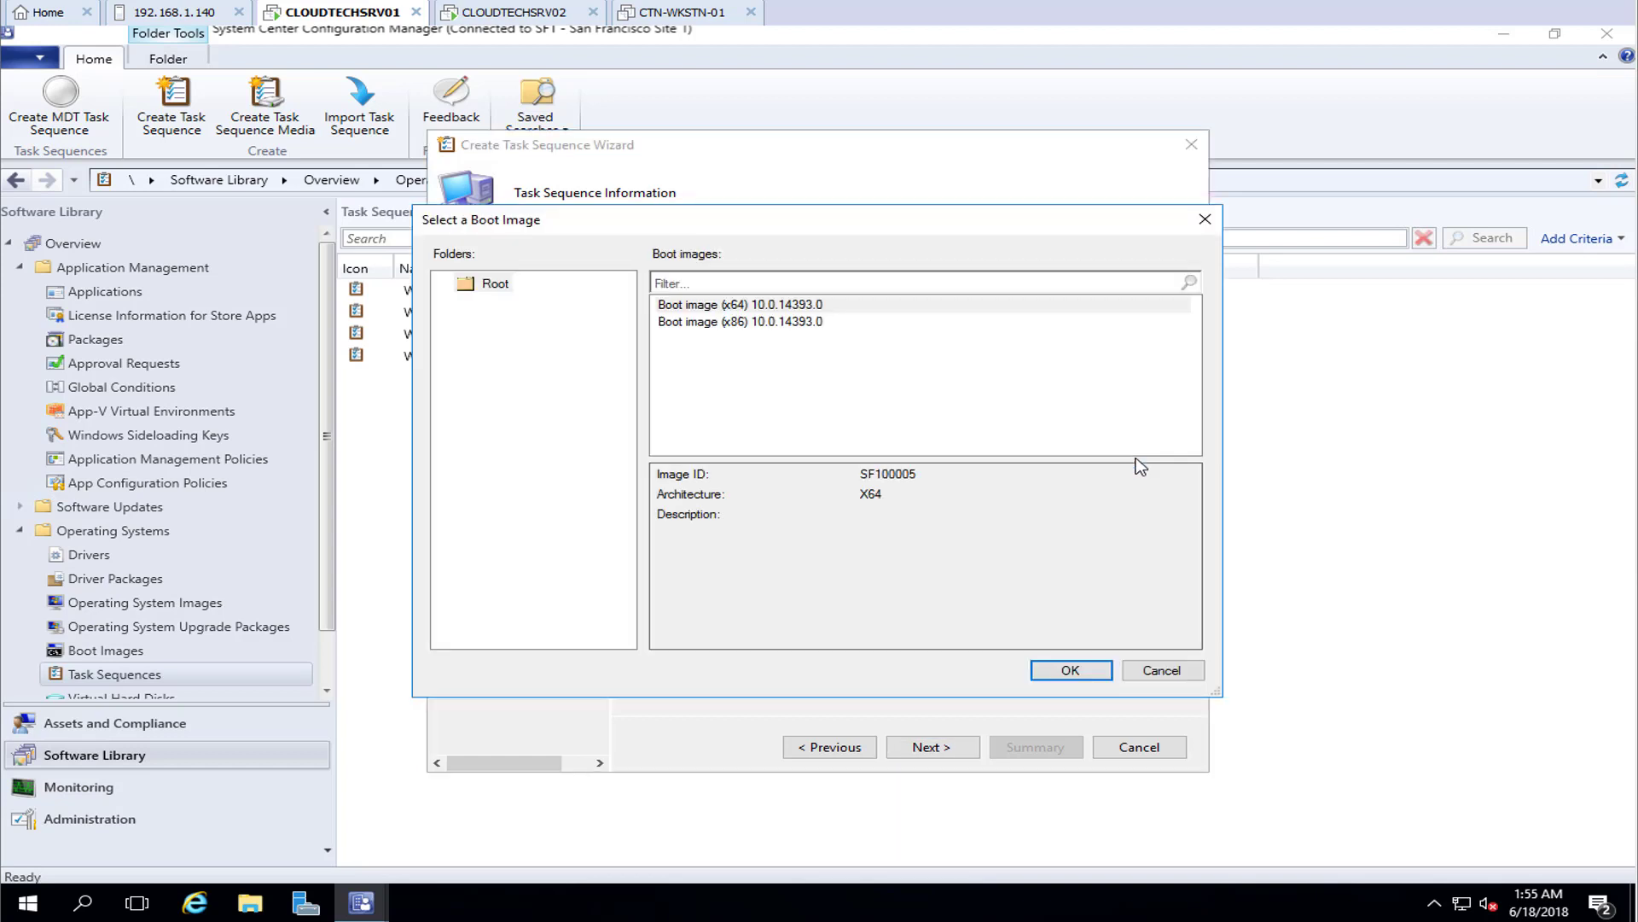
click(811, 307)
click(1071, 671)
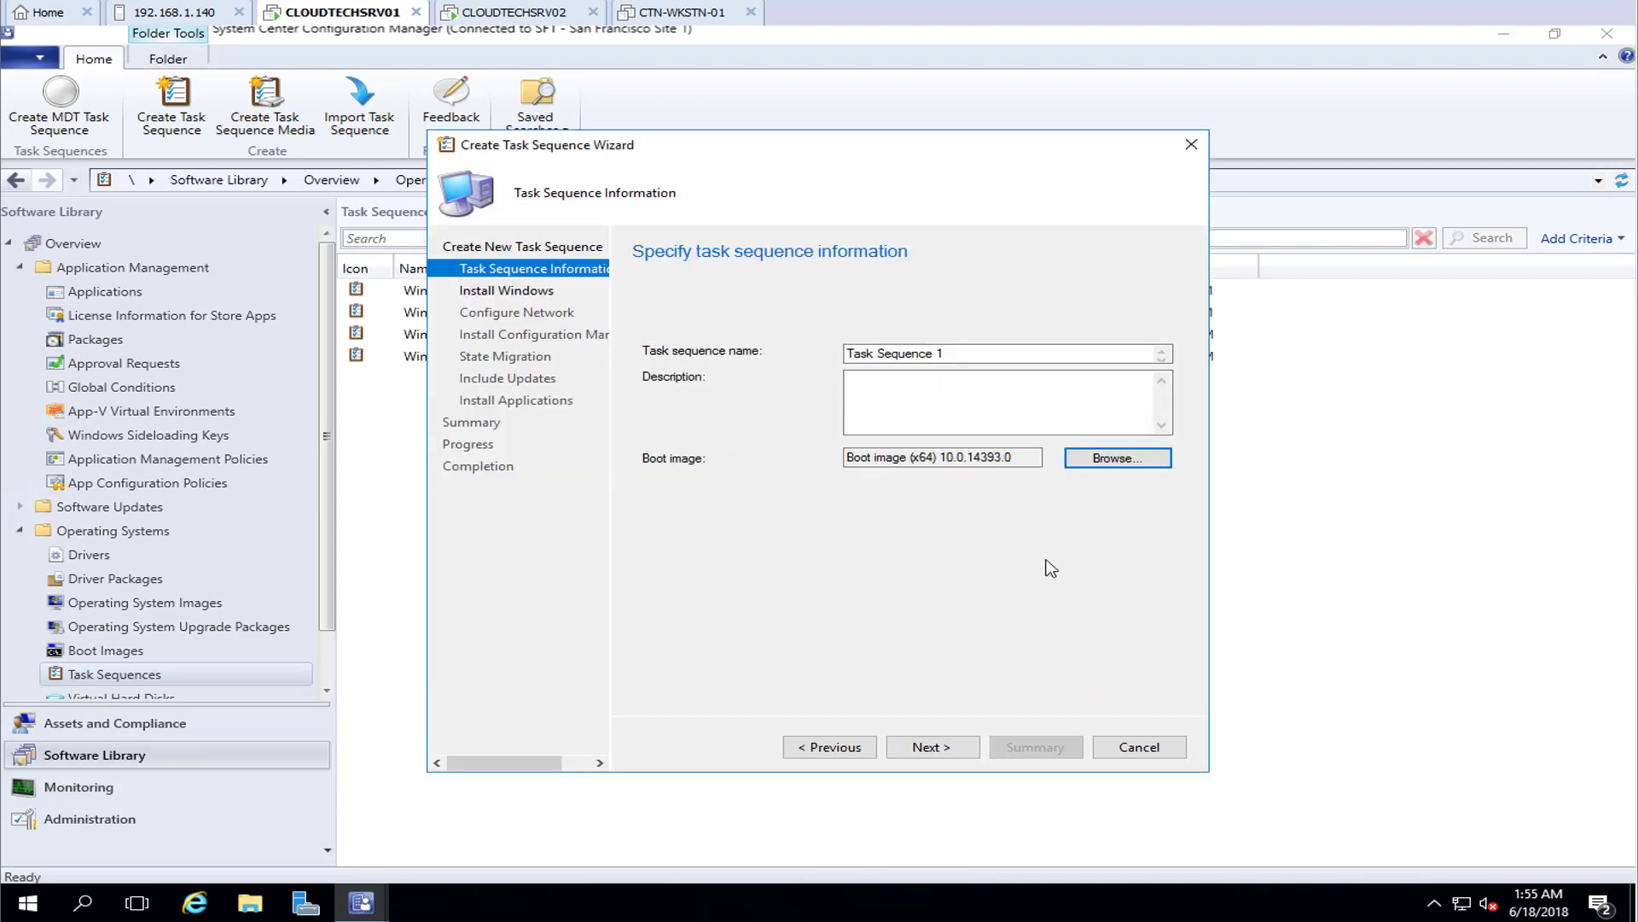
click(950, 748)
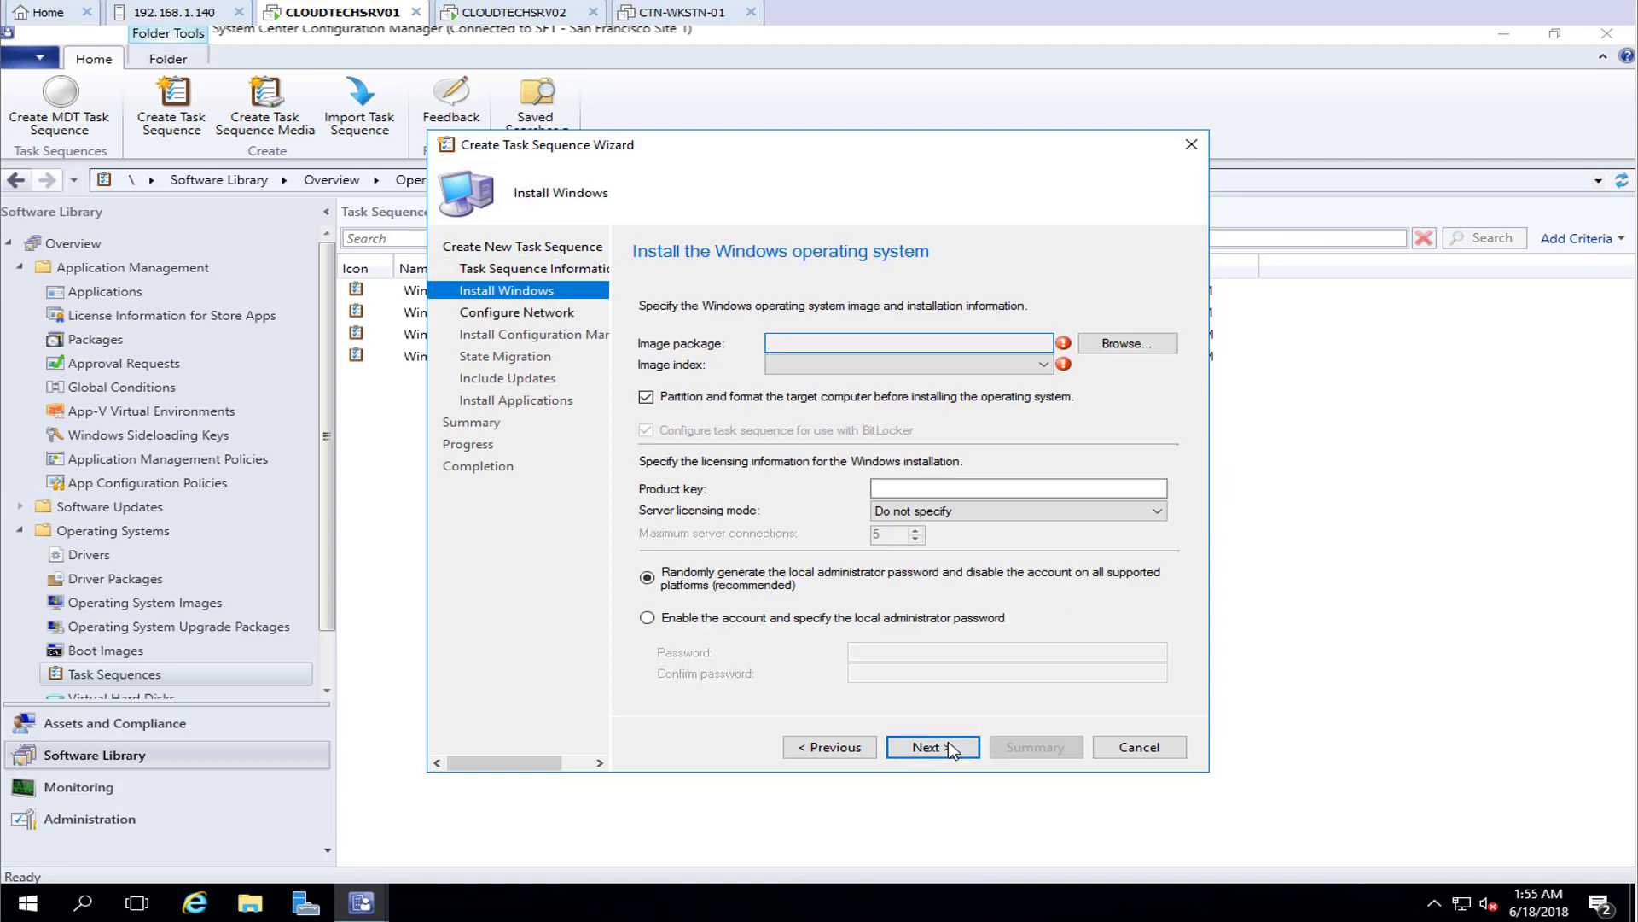
Select the FCU SCCM Capture Image 1709 as the OS image with BitLocker disabled
click(1130, 345)
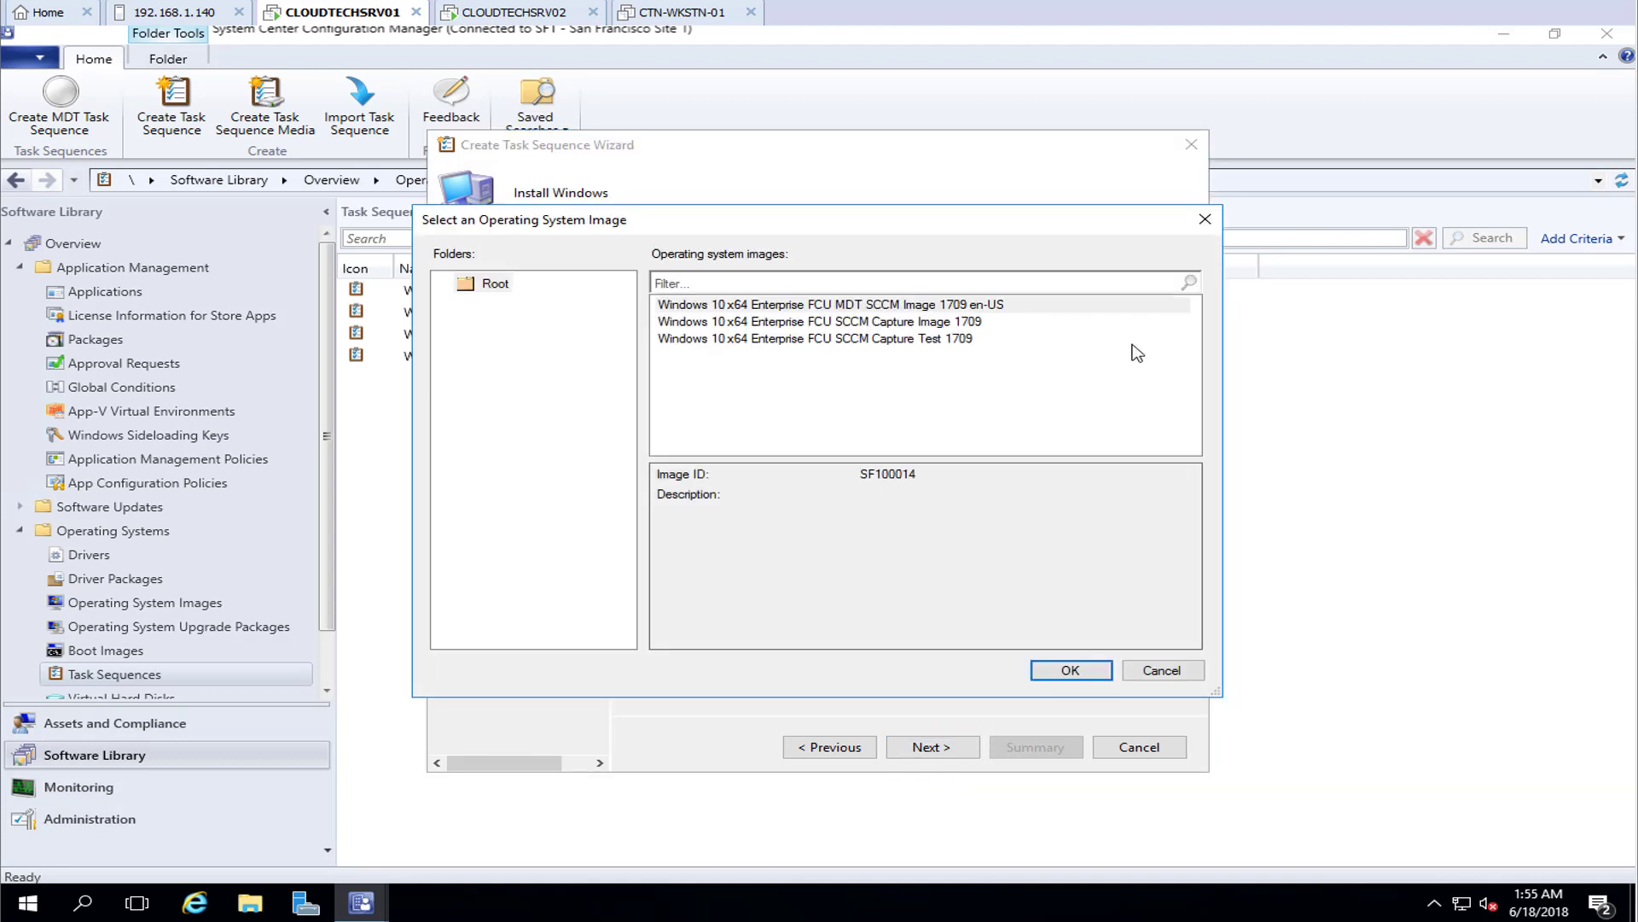
click(819, 324)
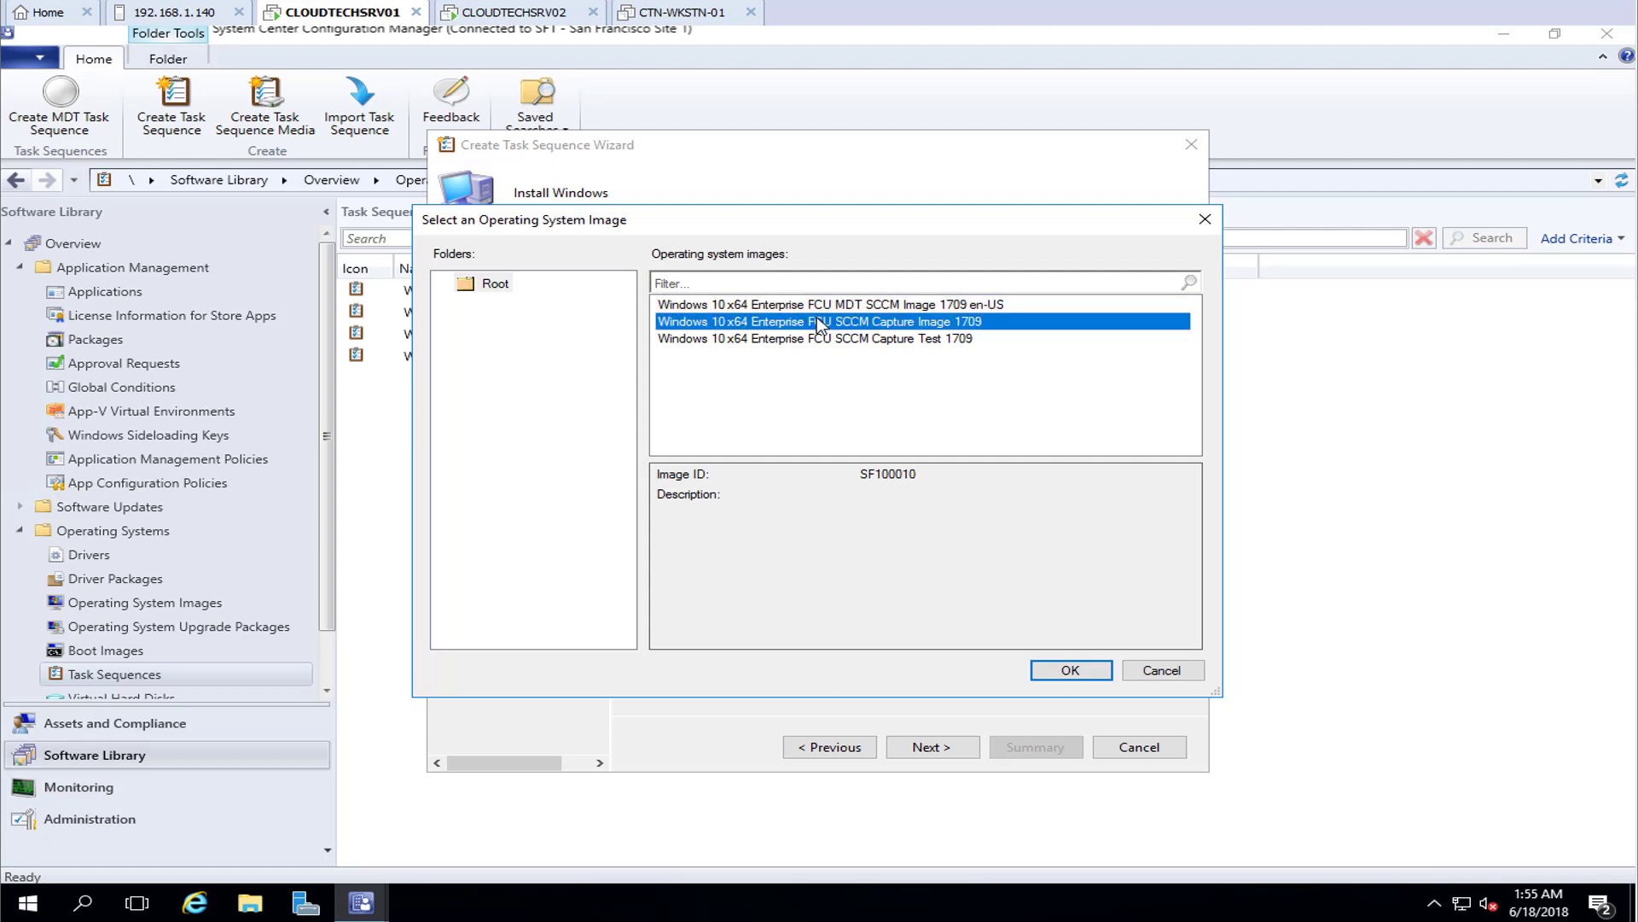
click(1077, 670)
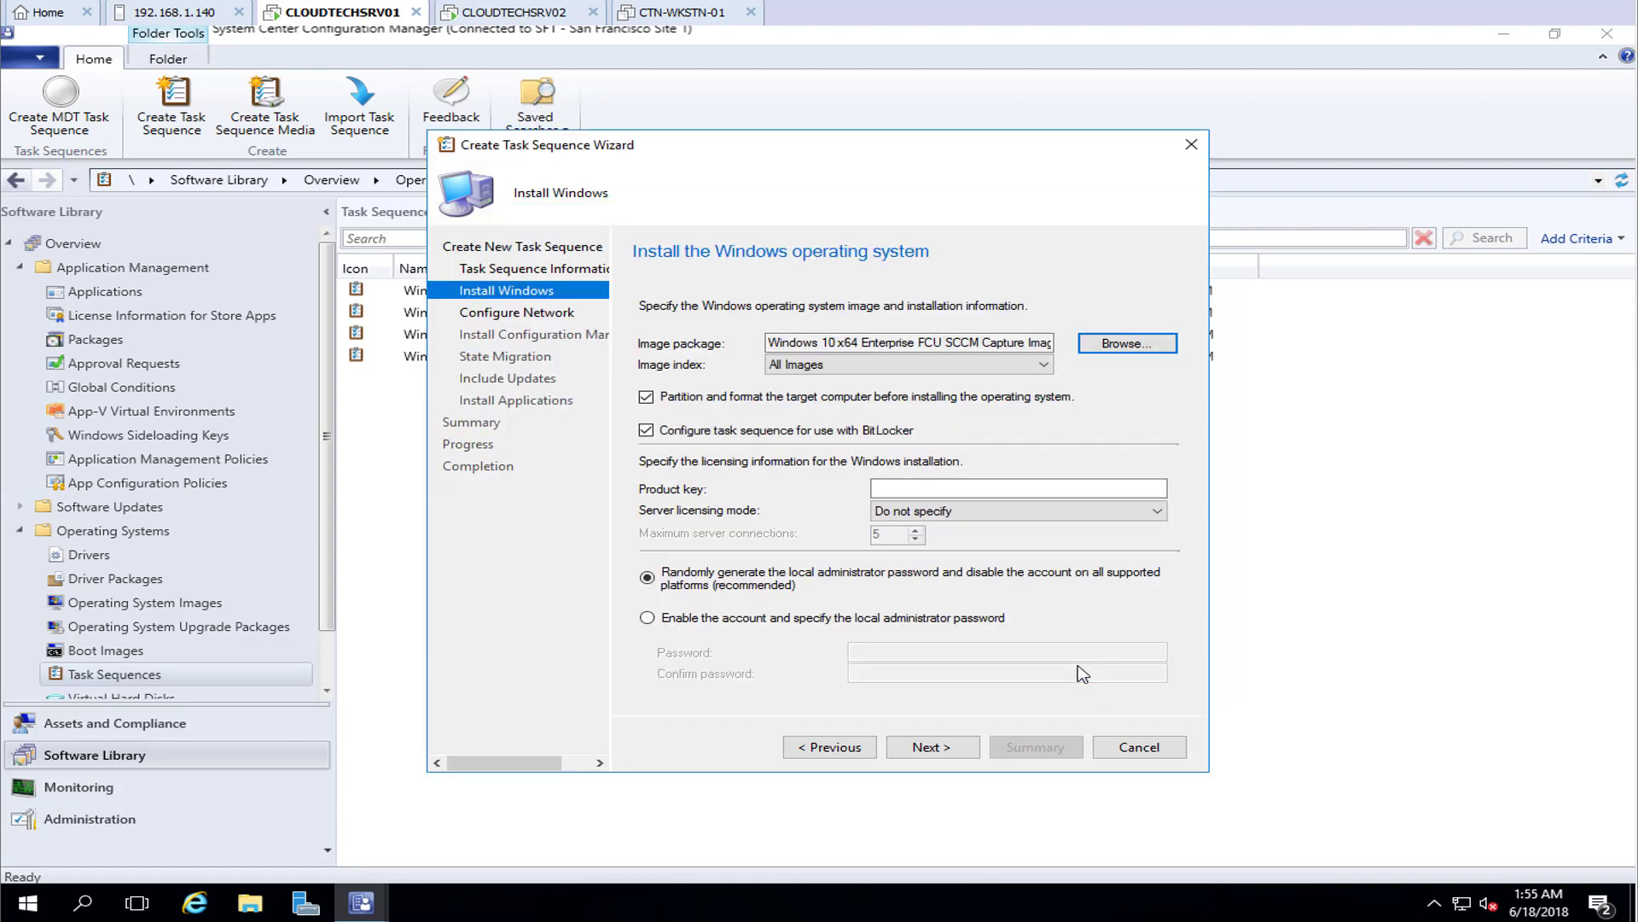
click(666, 434)
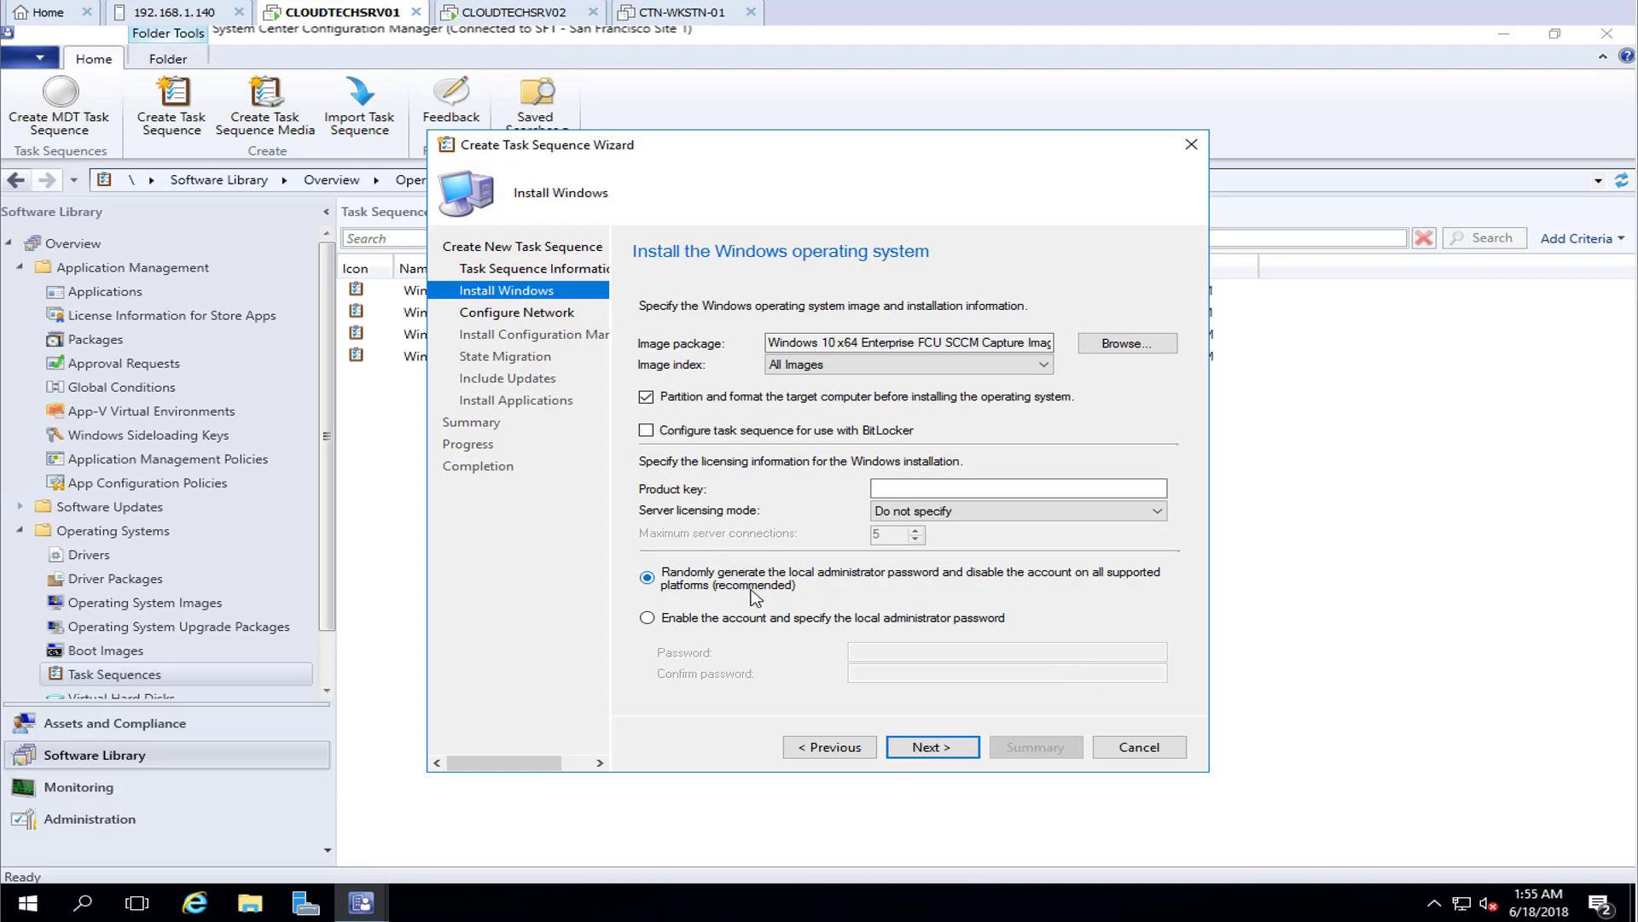
click(935, 751)
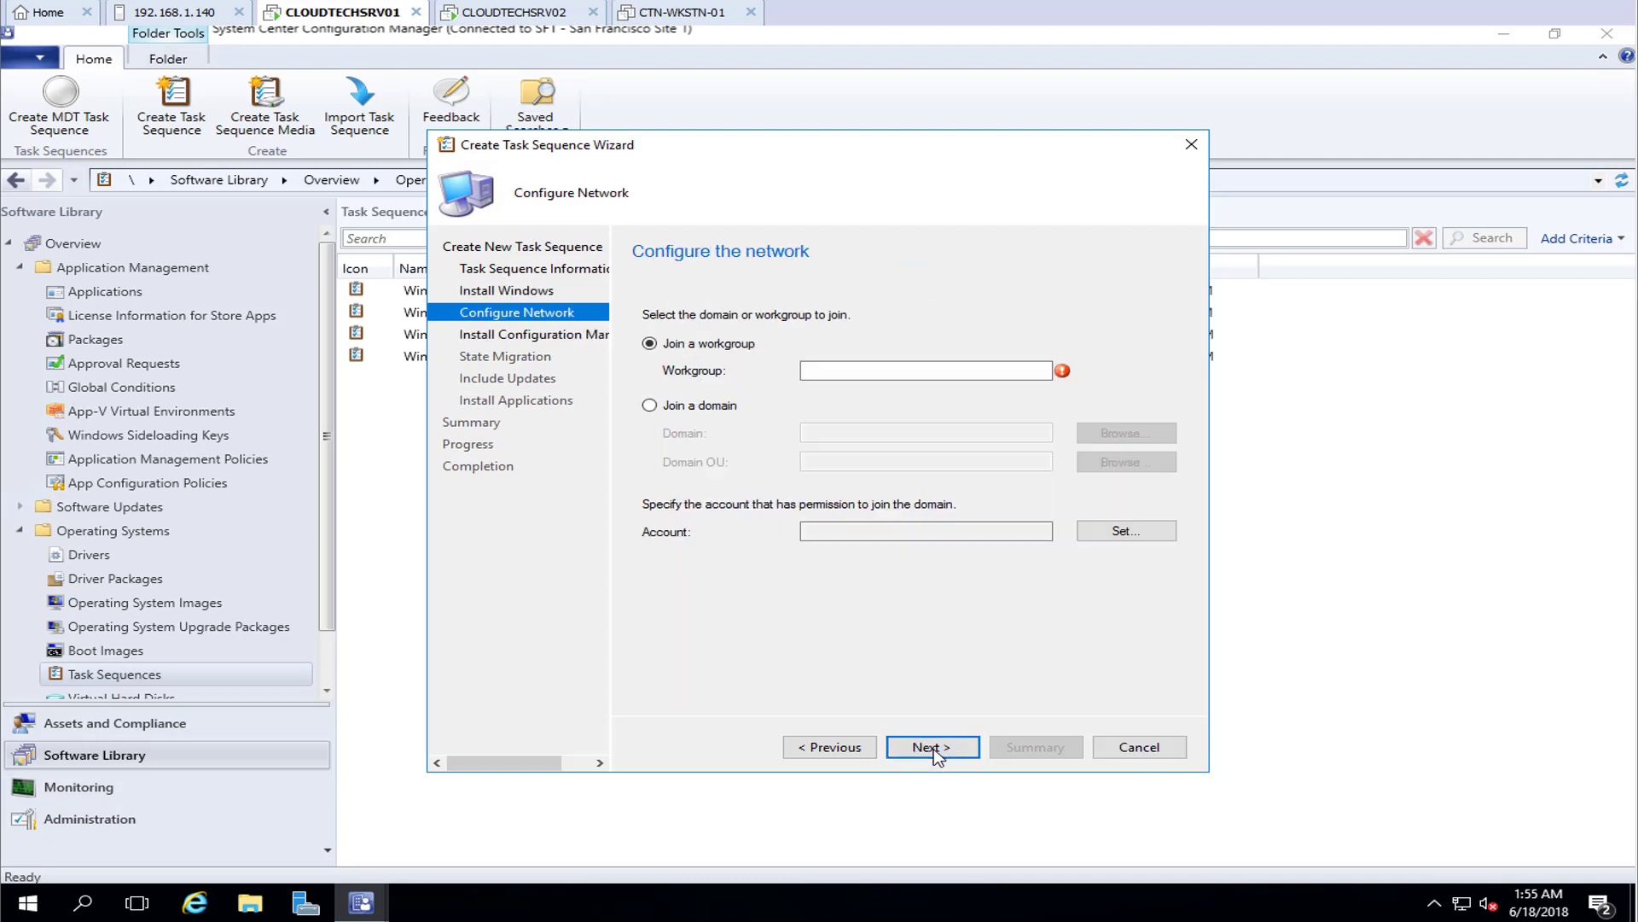
Join WORKGROUP, keep the default client package, disable user-state capture, and skip software updates
click(878, 372)
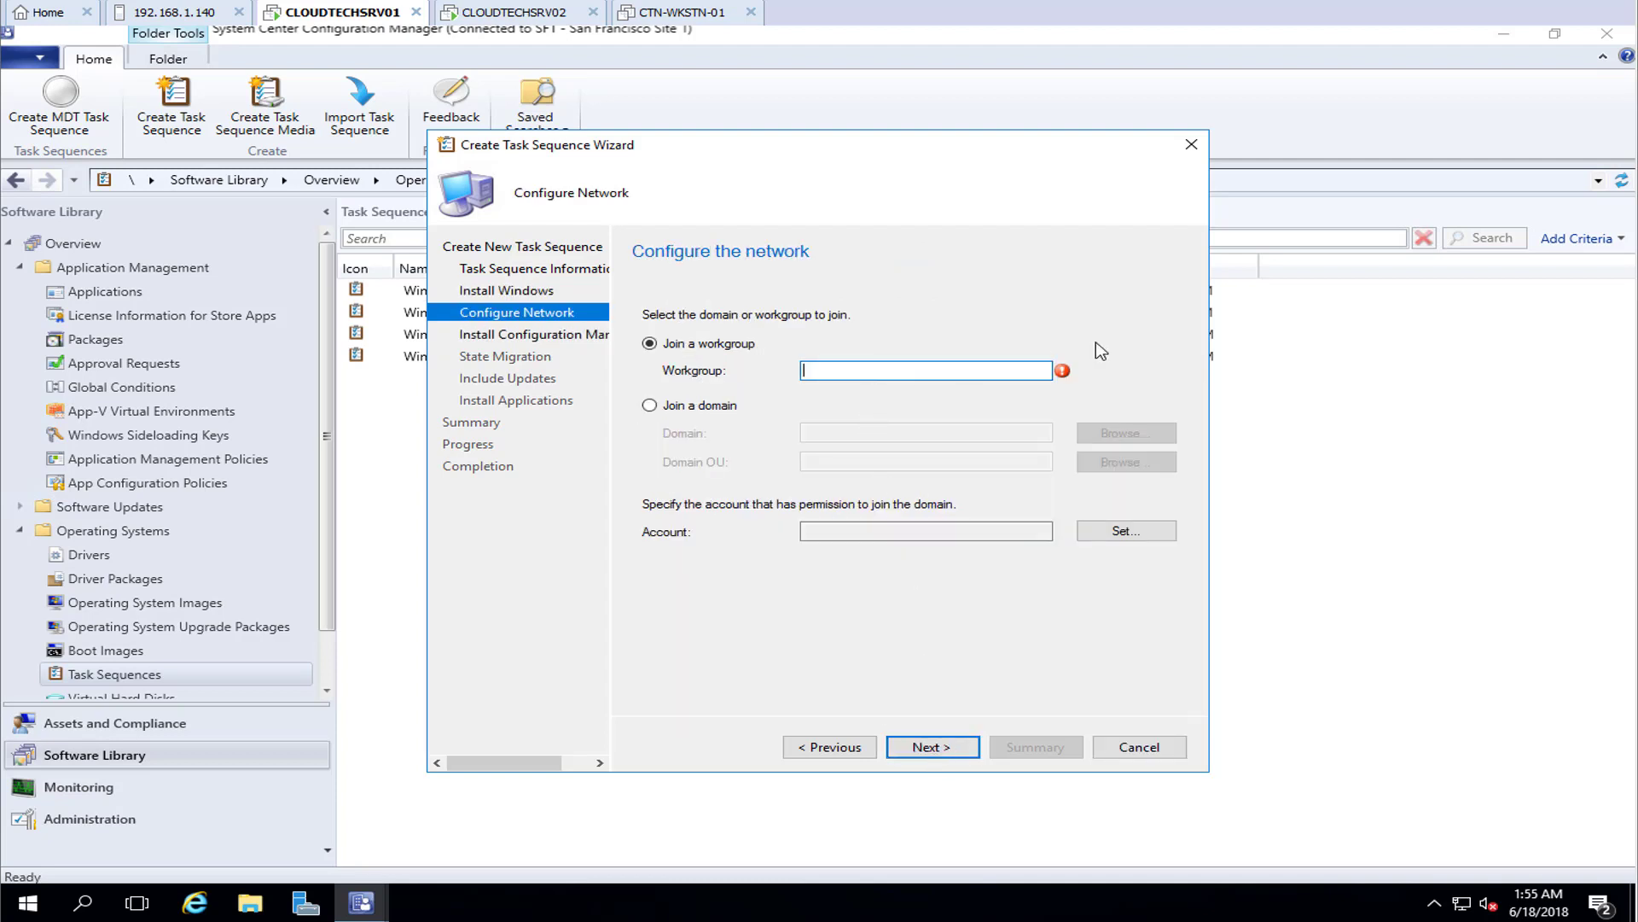
text(WORKGROUP)
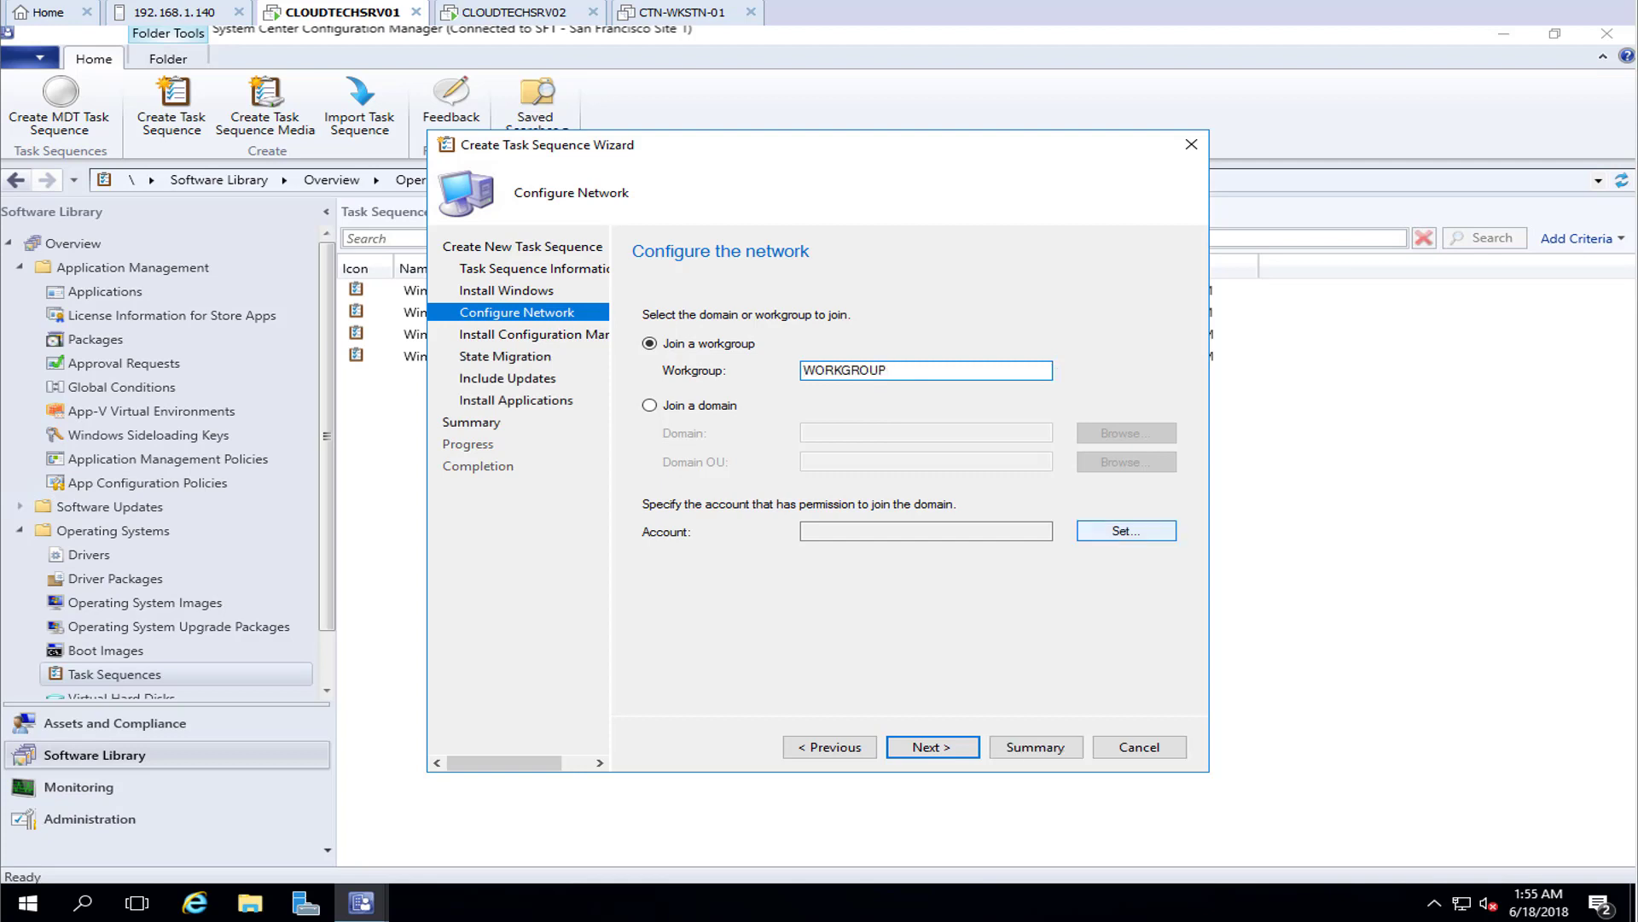
click(933, 747)
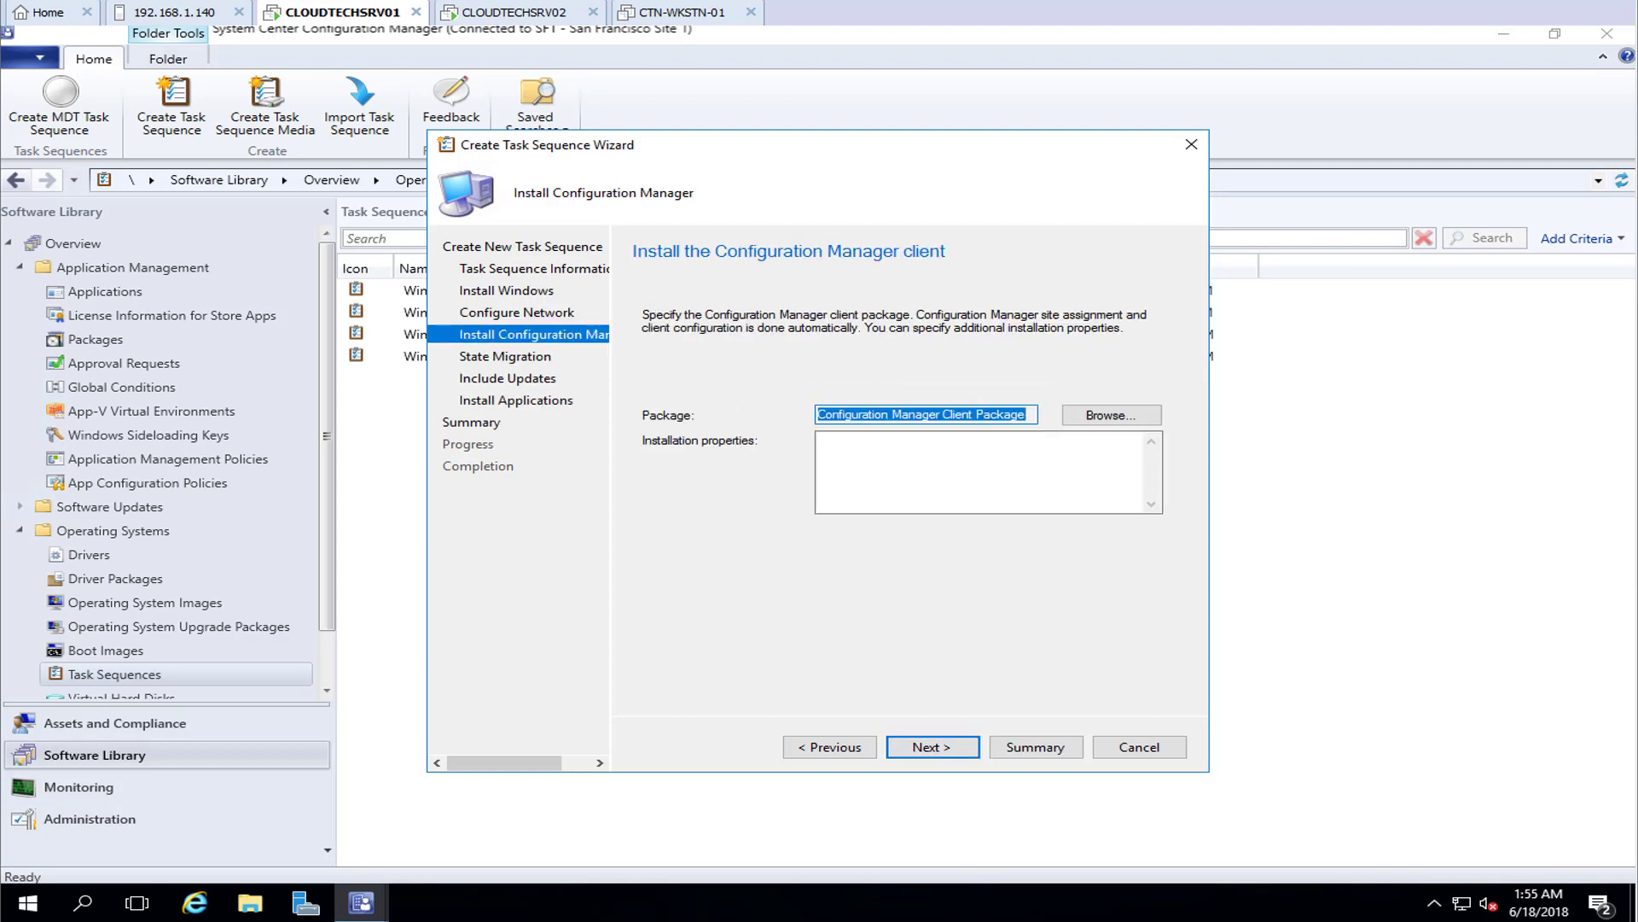
key(Return)
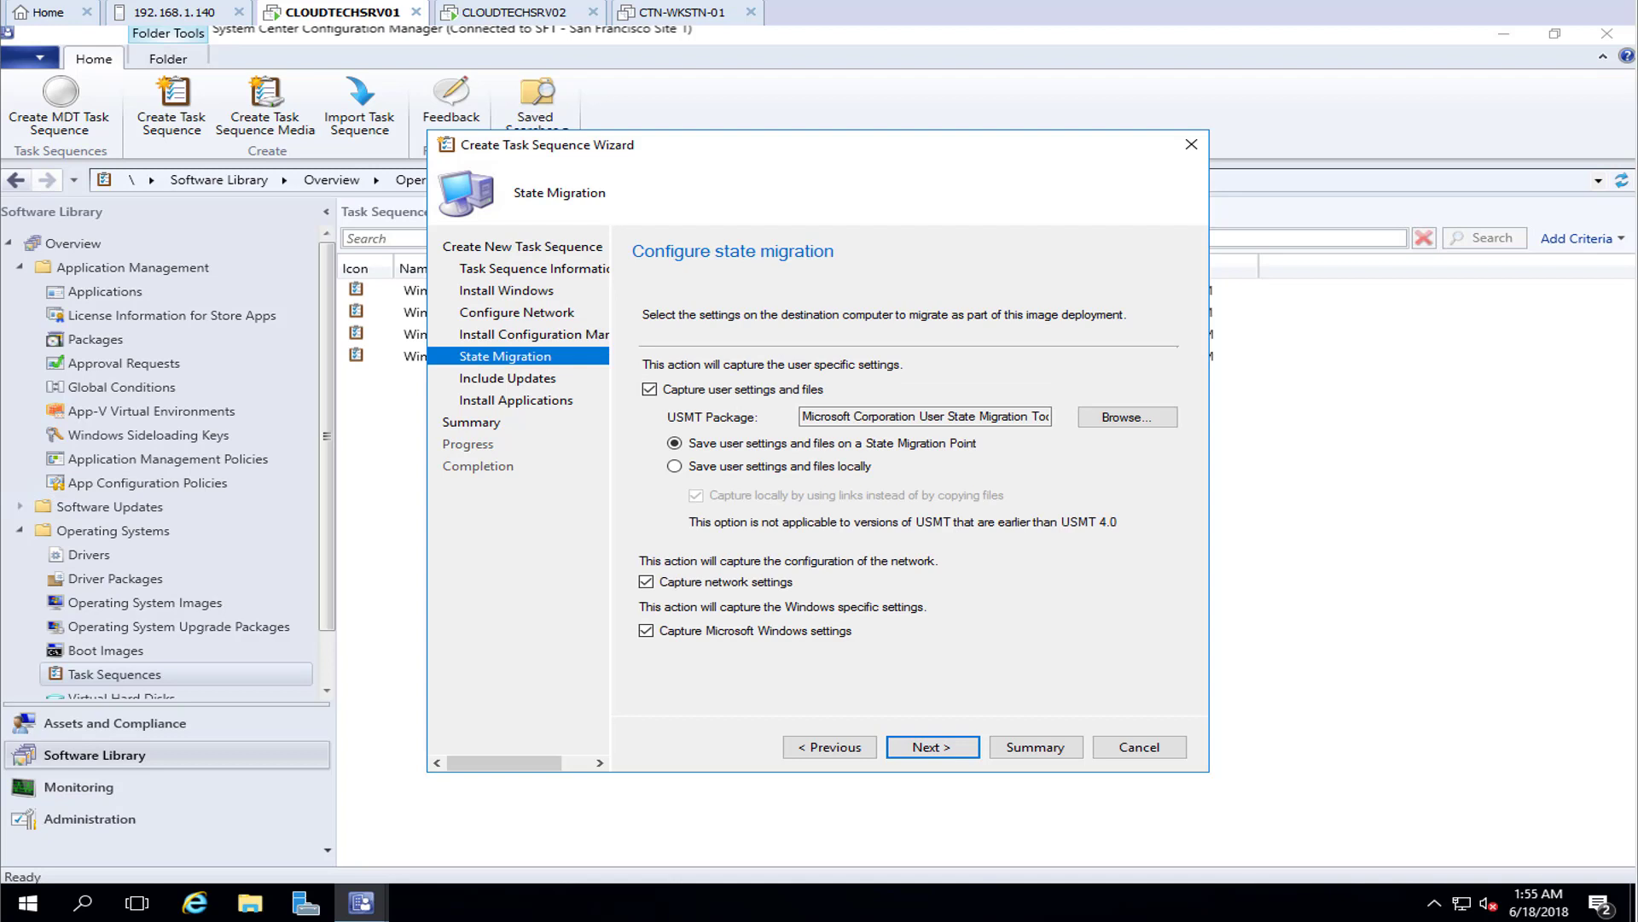
click(649, 389)
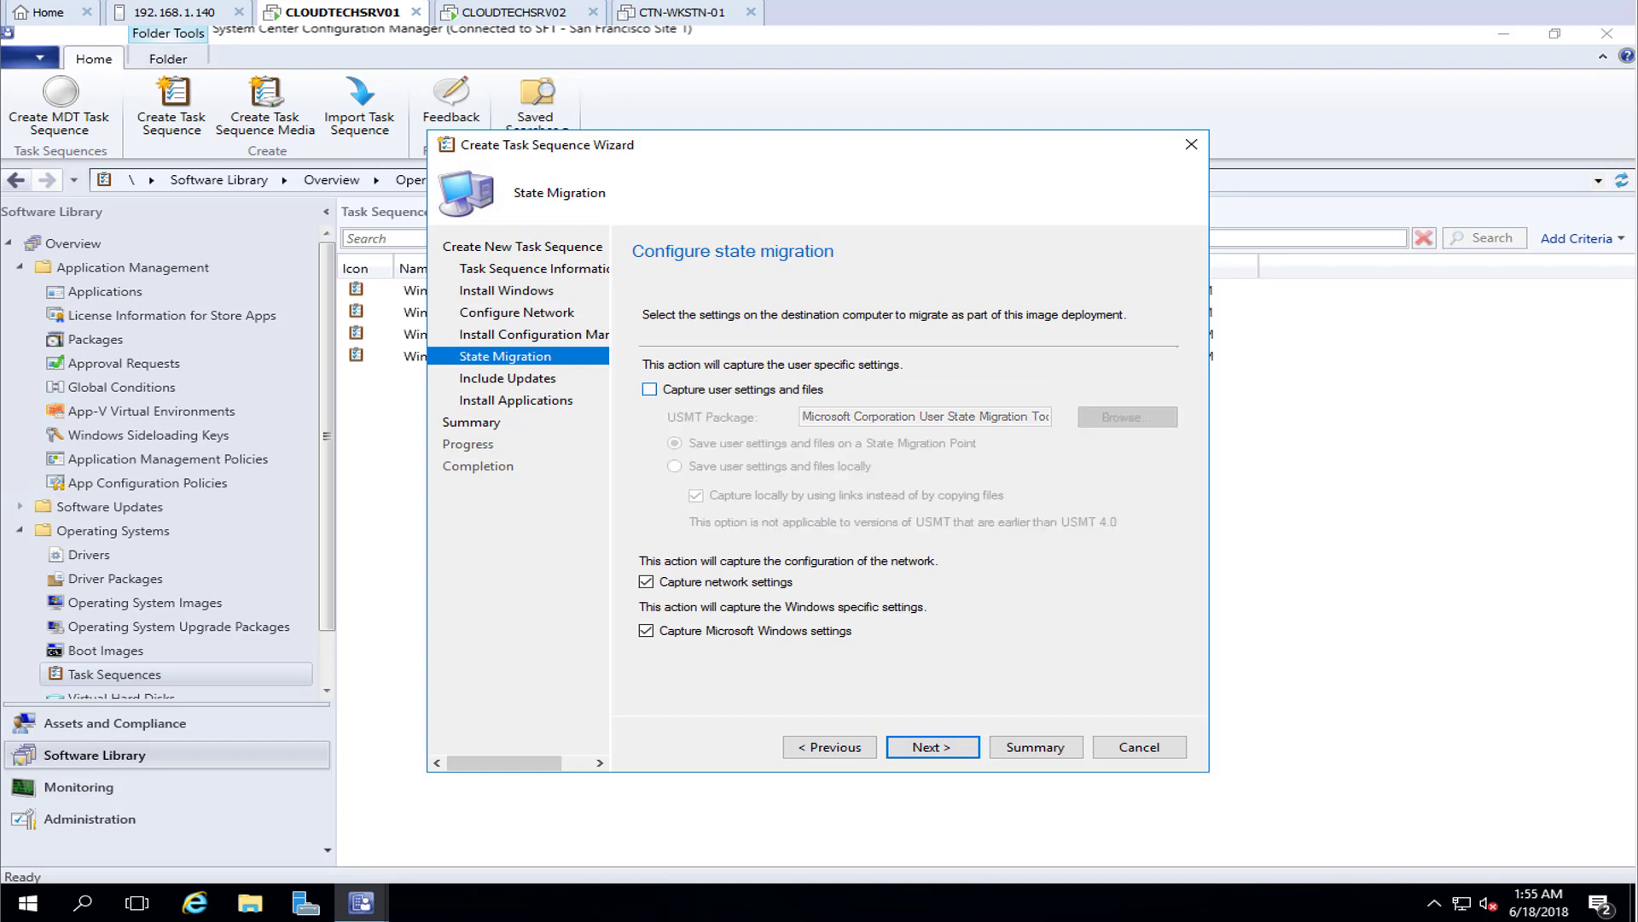
click(932, 747)
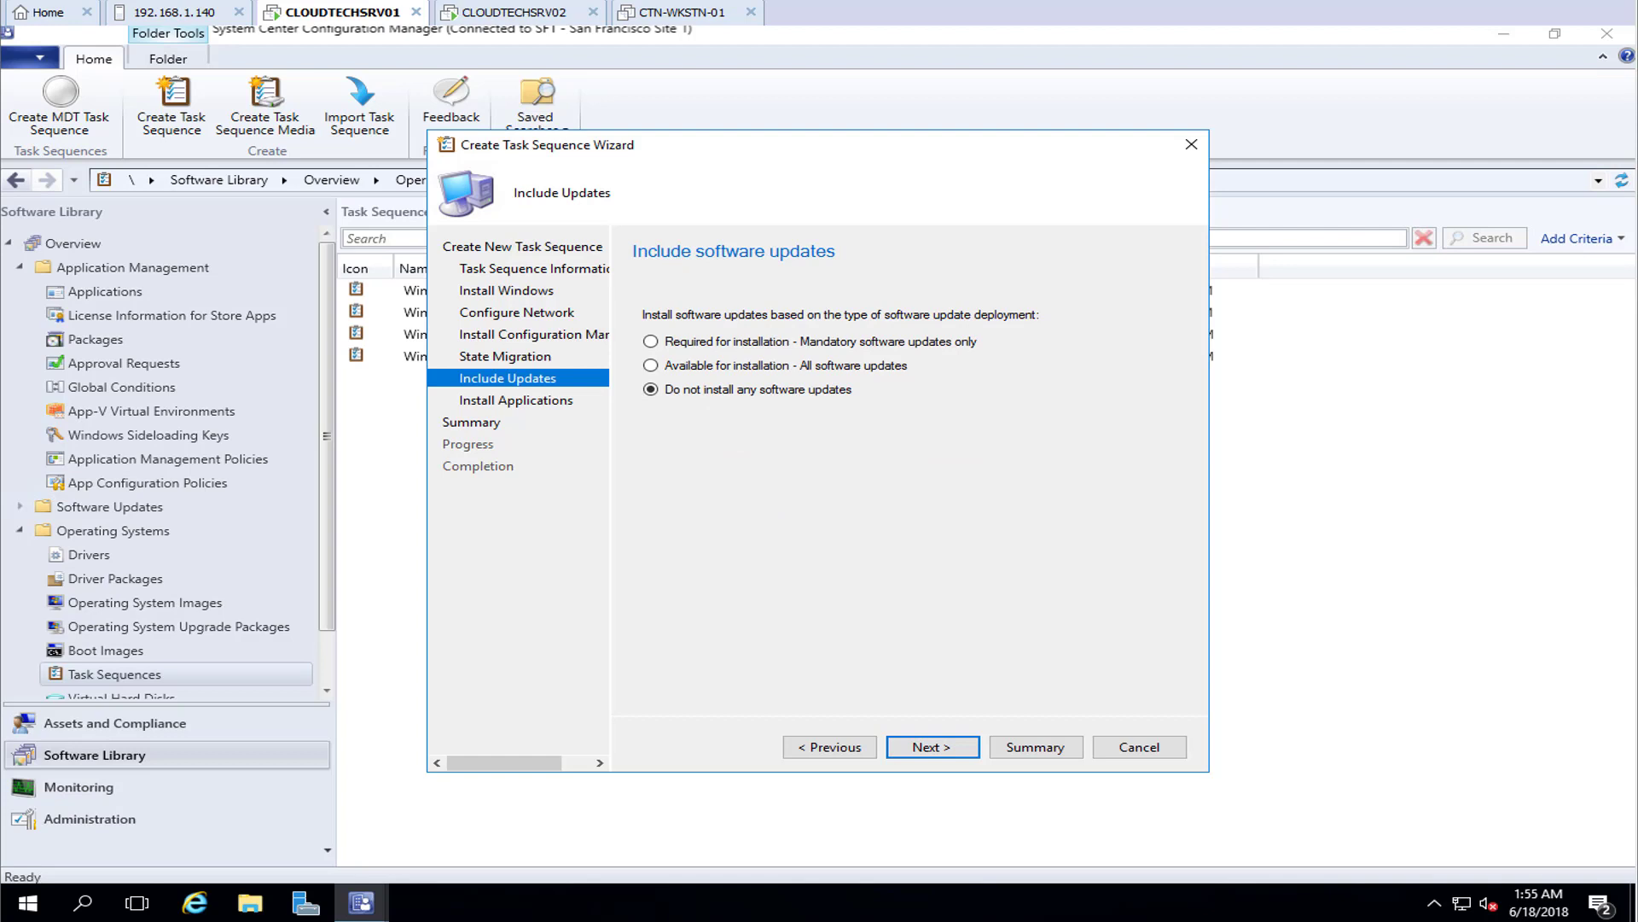
click(933, 747)
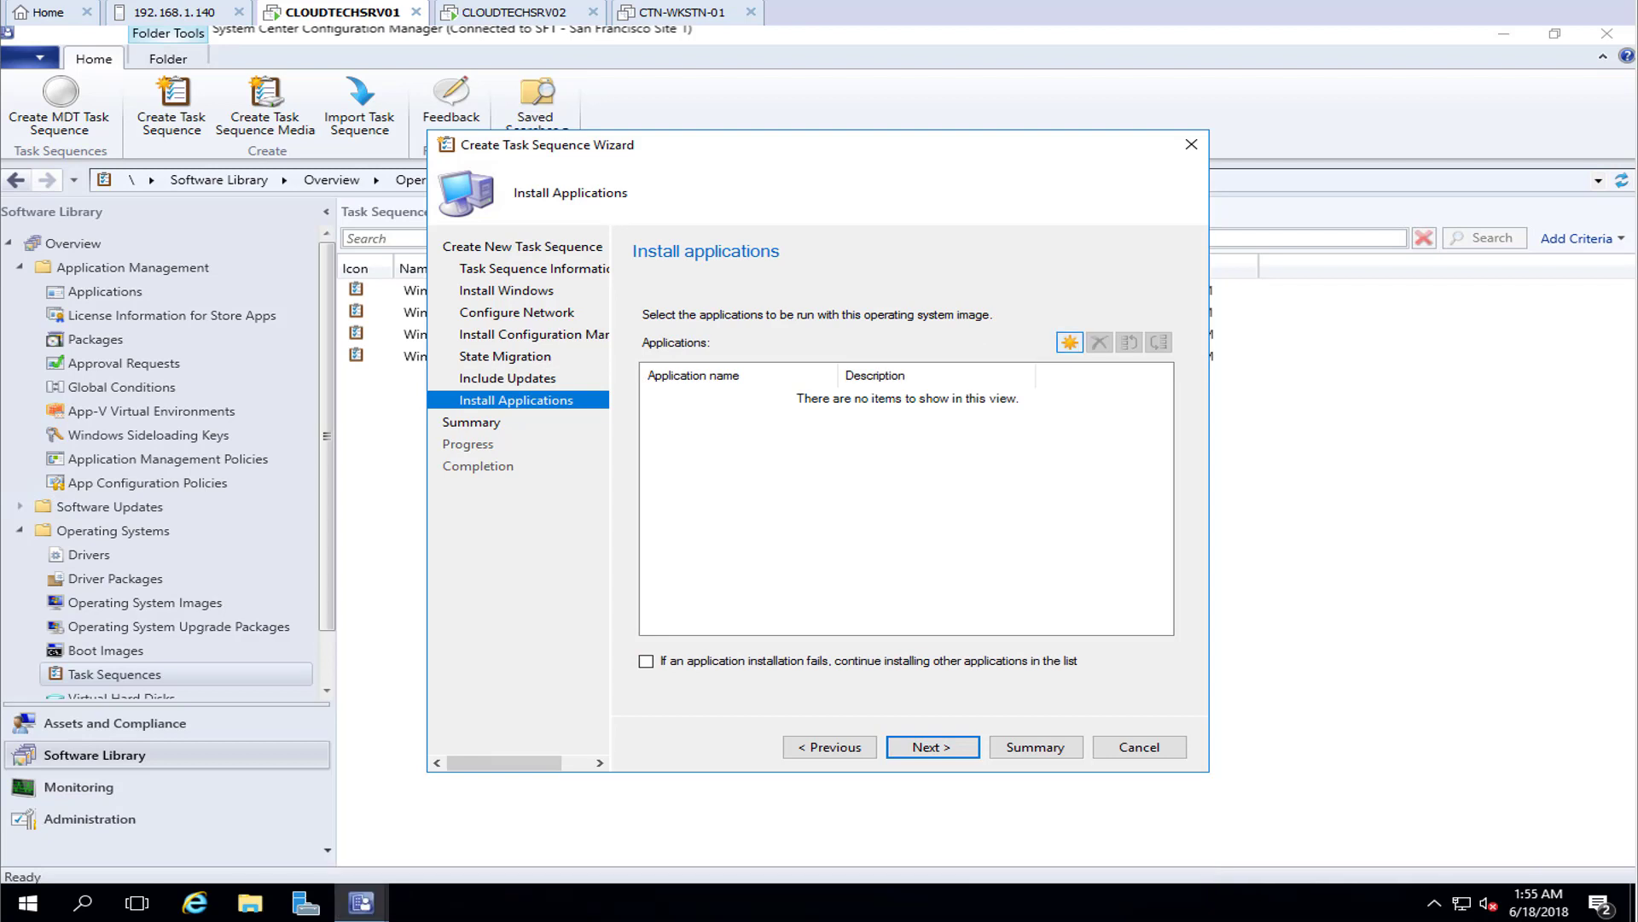
Add Adobe Reader DC to the applications to install, then cancel the wizard without saving
click(1069, 342)
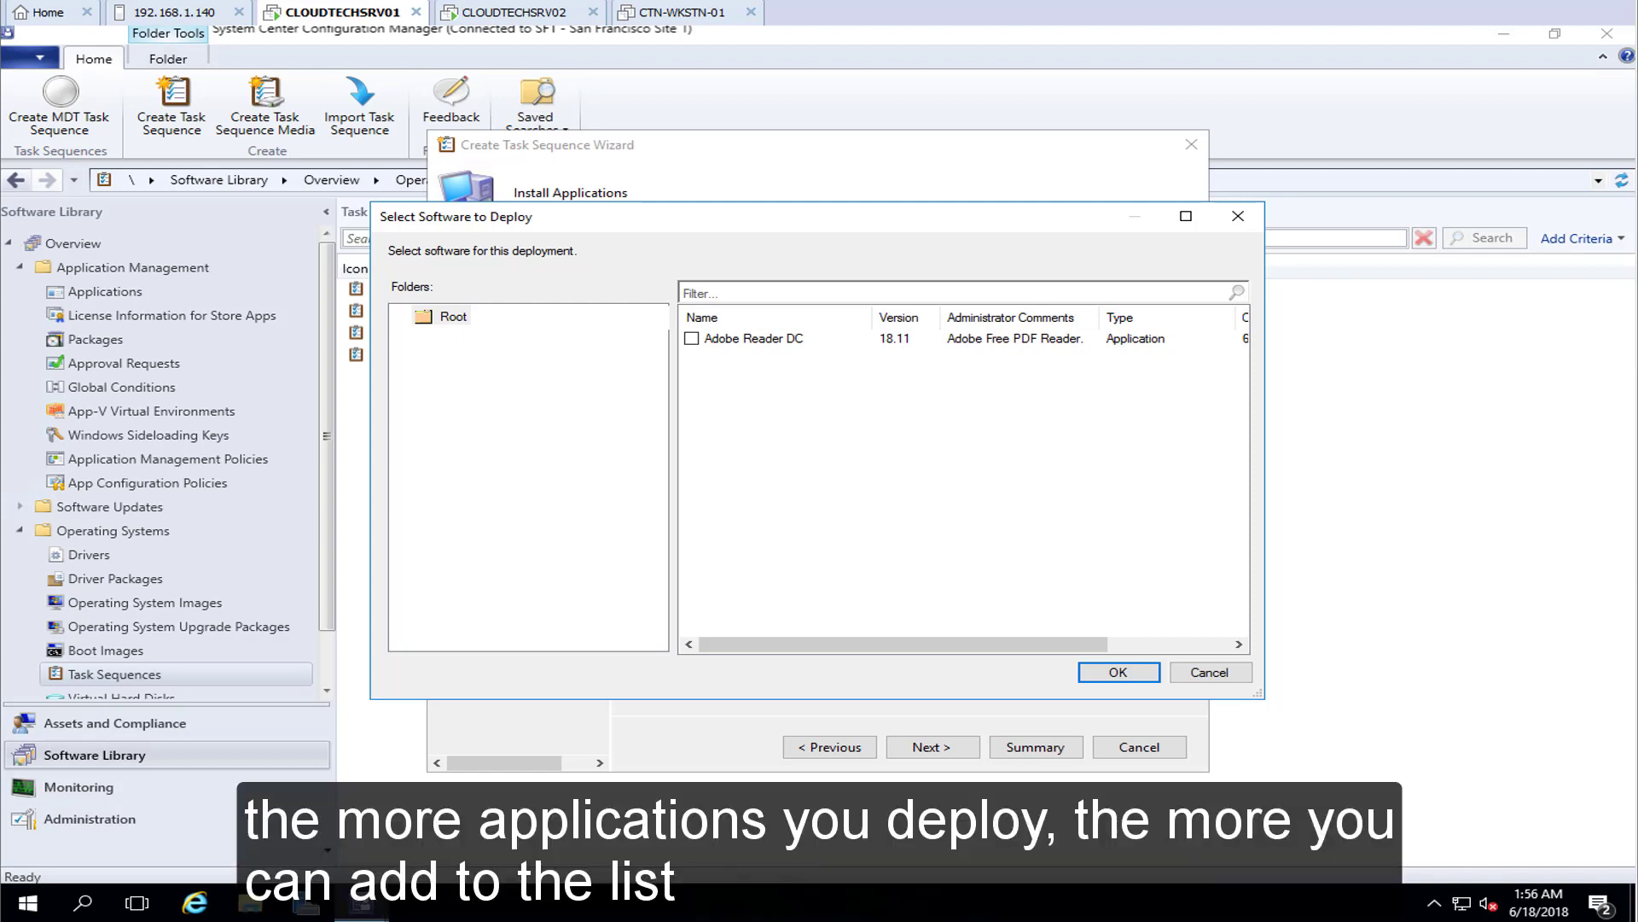
key(Return)
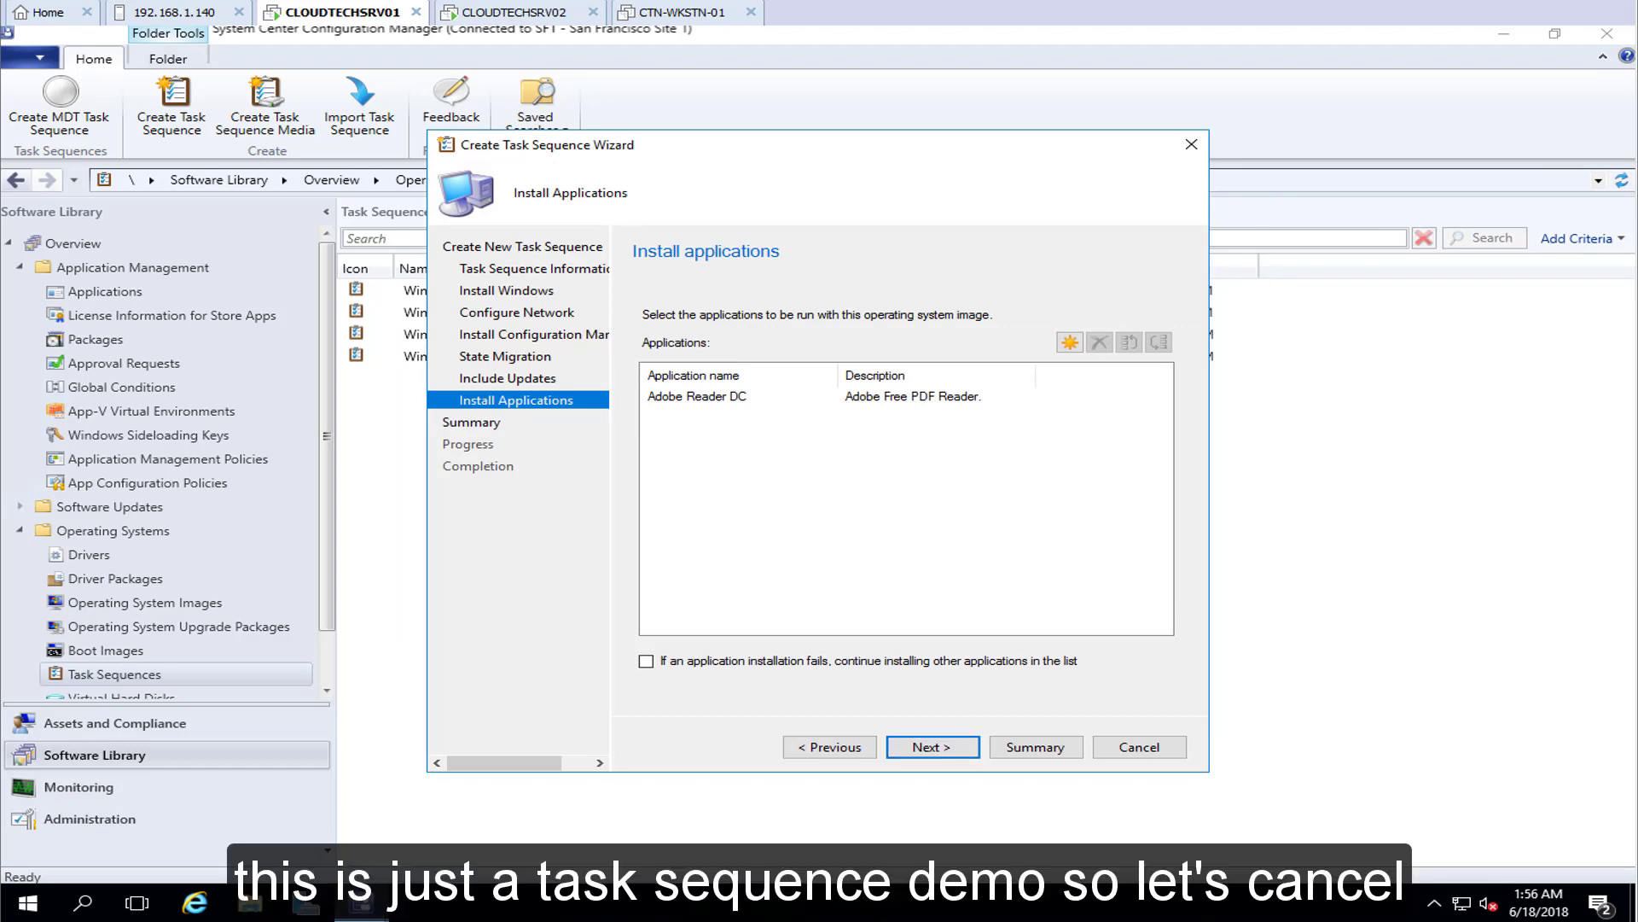
click(1139, 746)
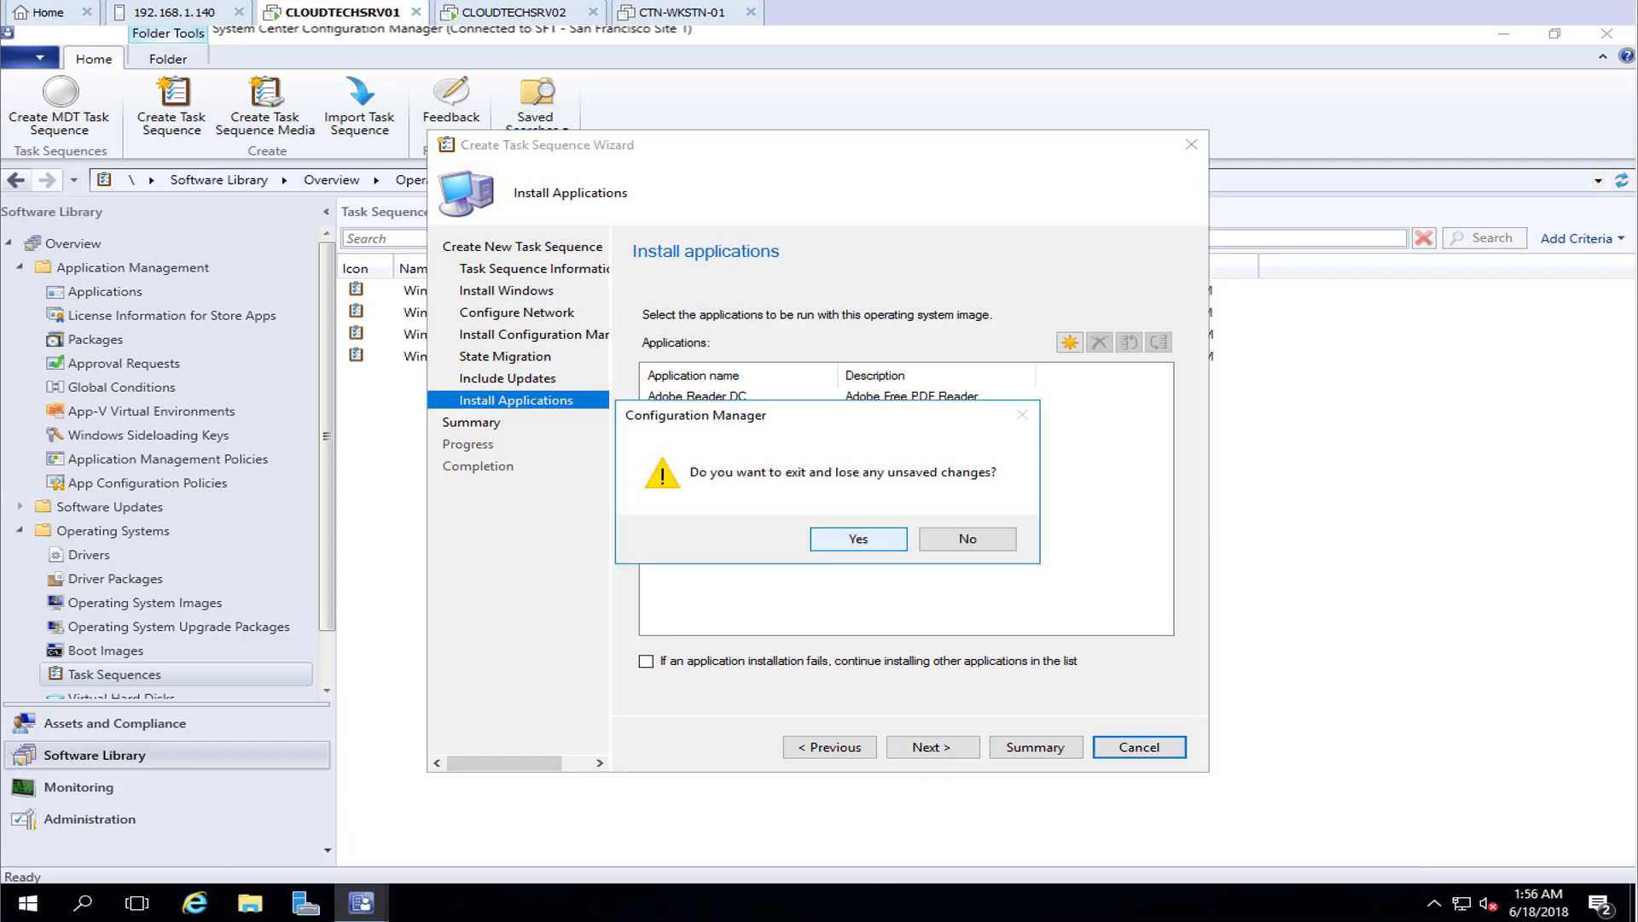
key(Return)
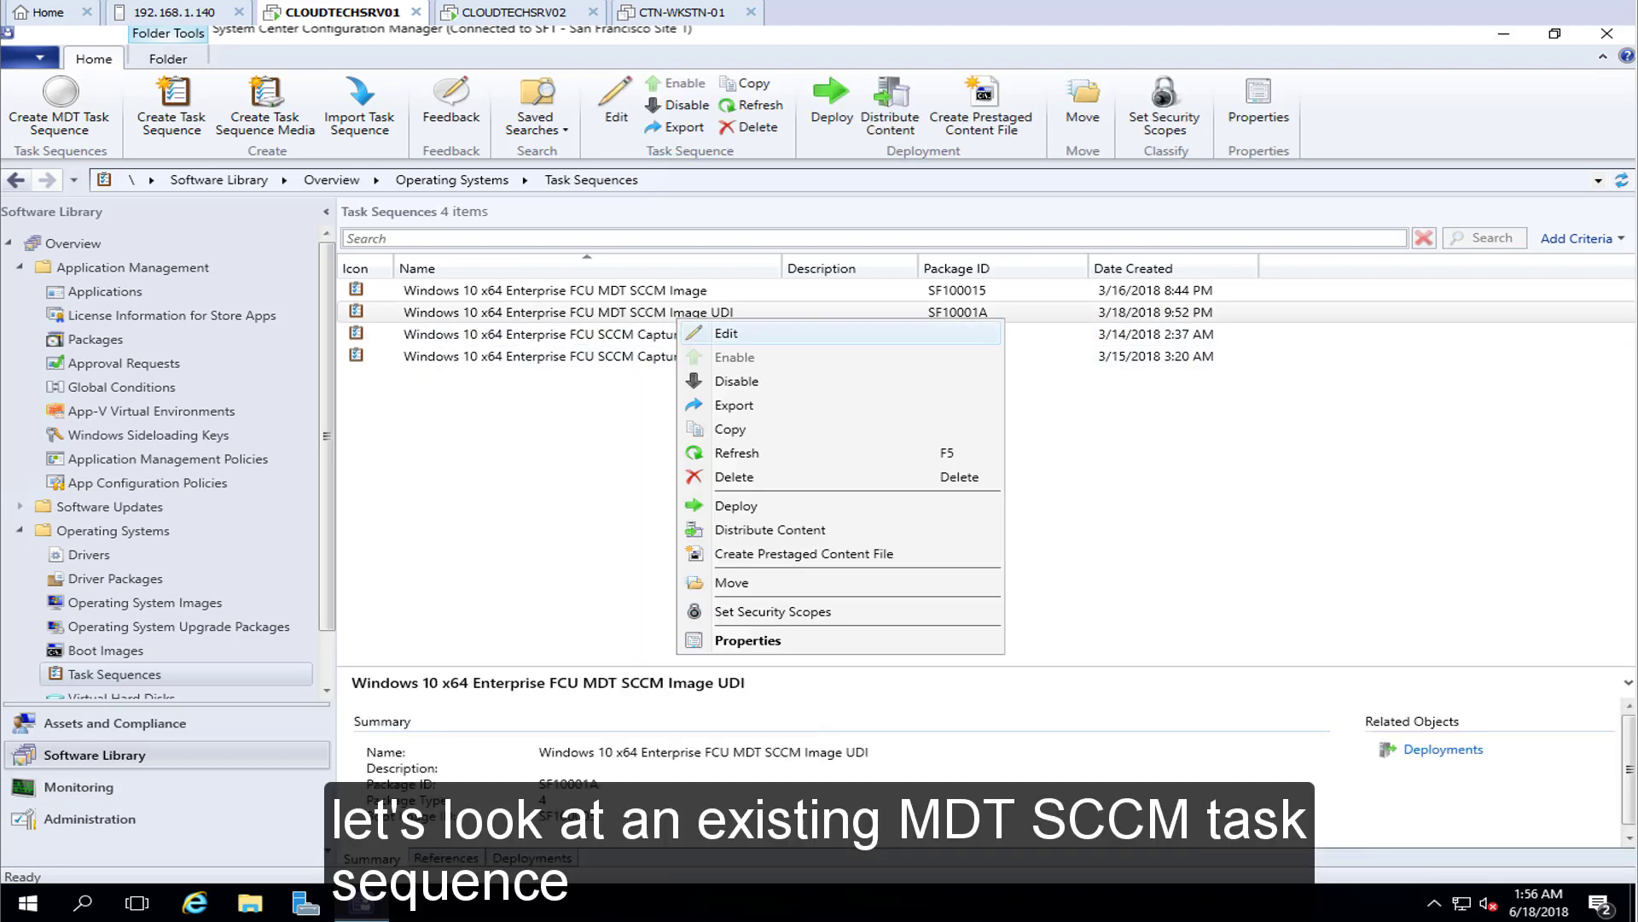
key(Return)
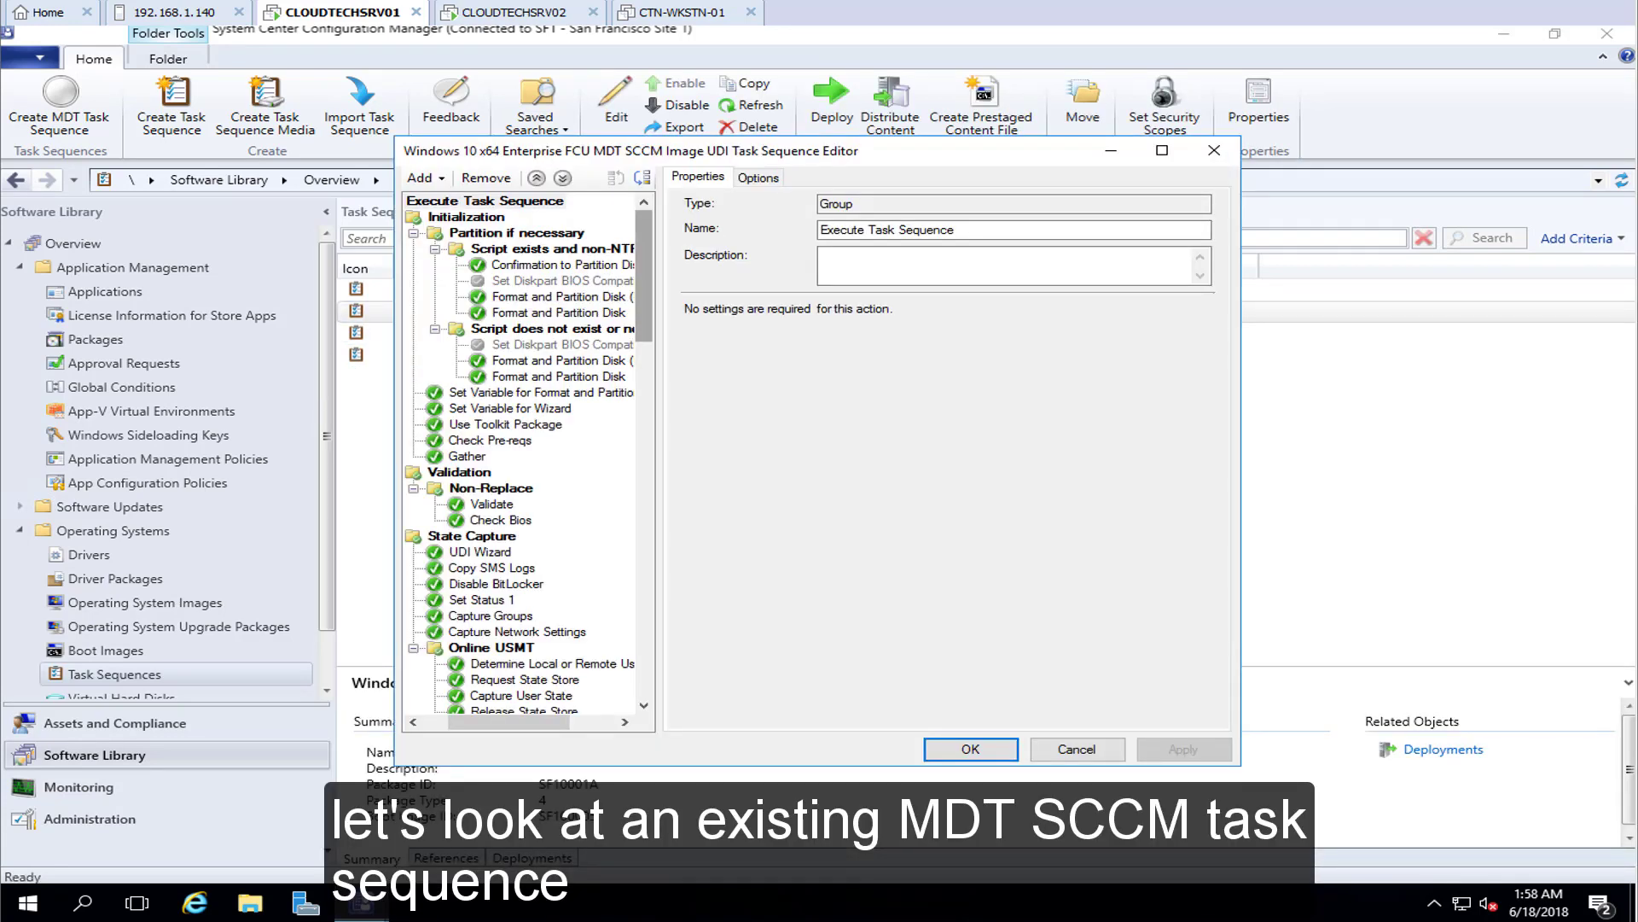
scroll(521, 452, down, 2)
scroll(520, 453, down, 10)
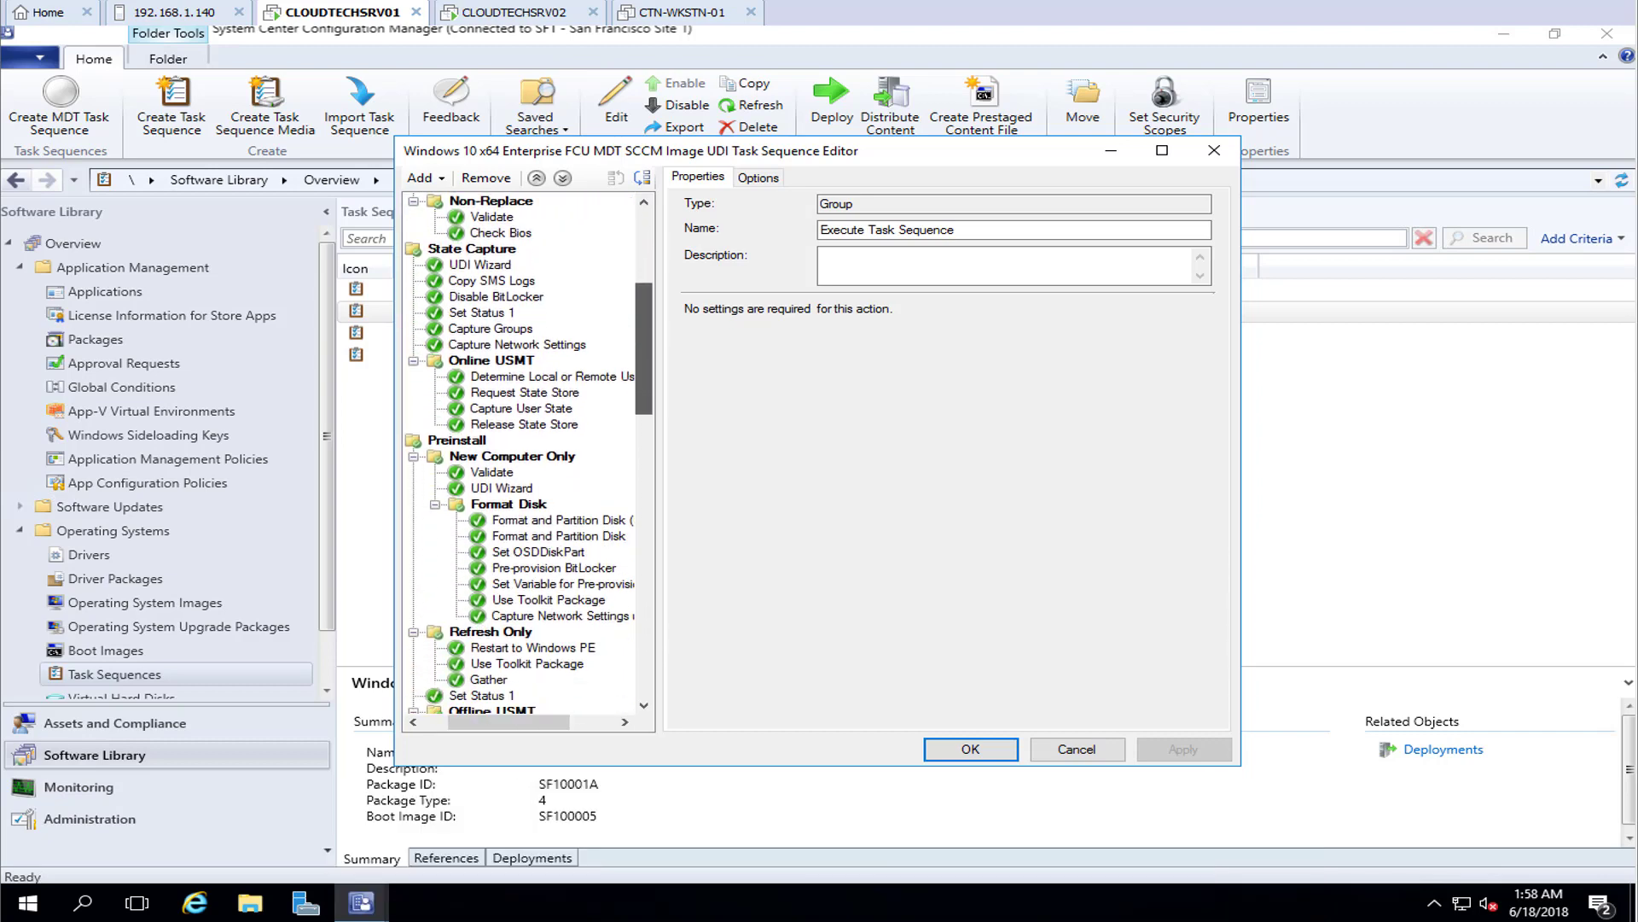
scroll(529, 453, down, 13)
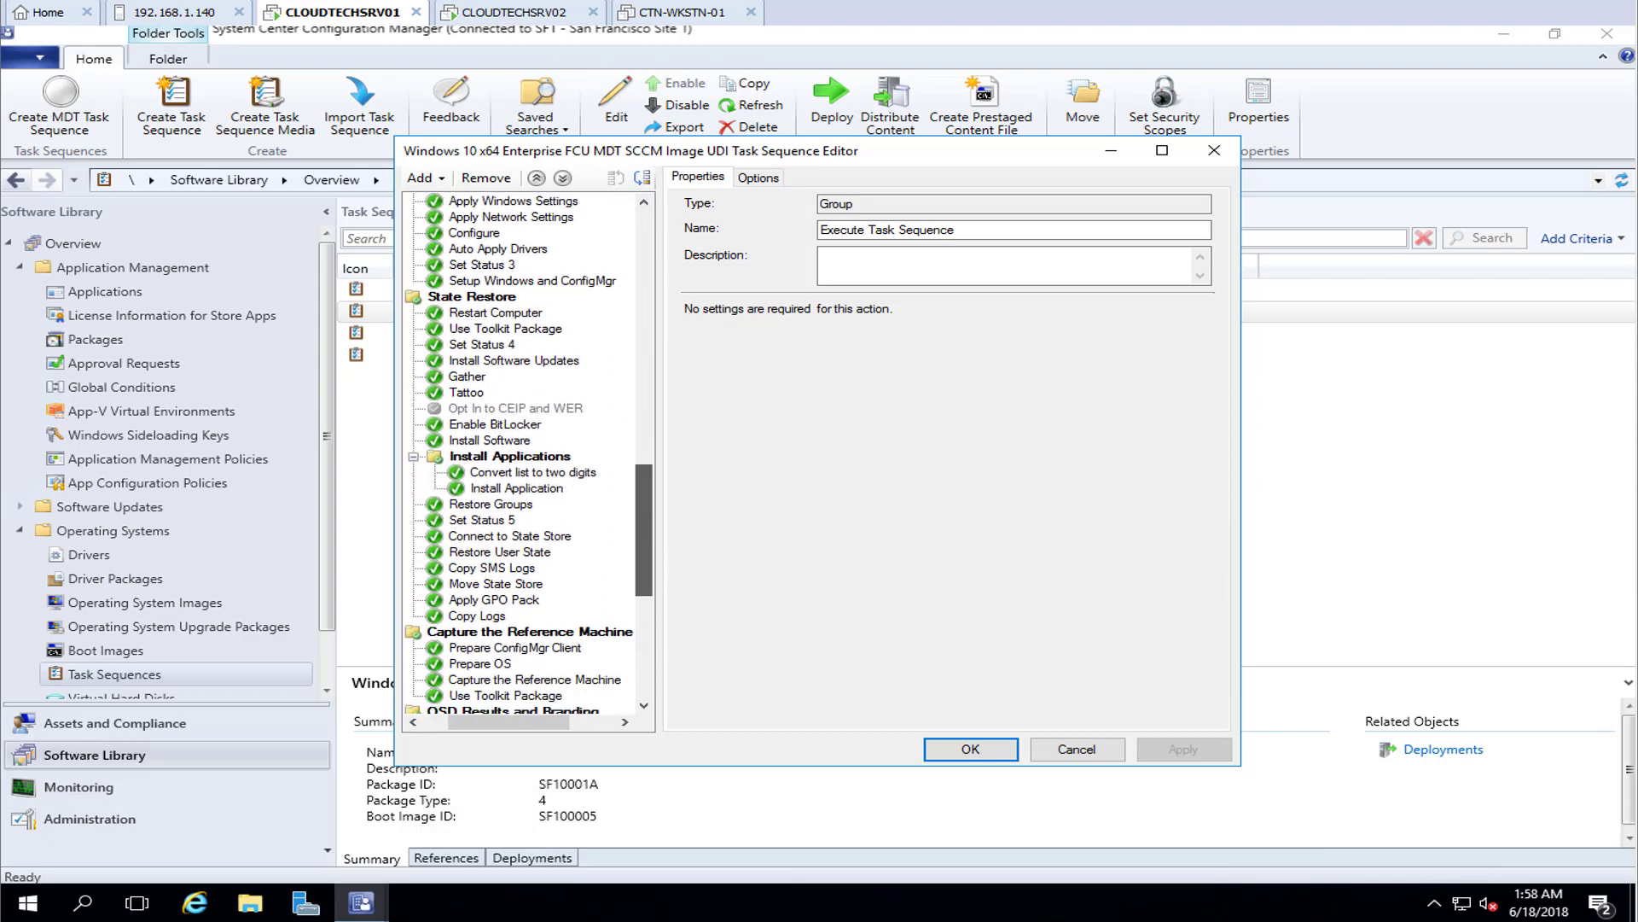
scroll(529, 454, down, 1)
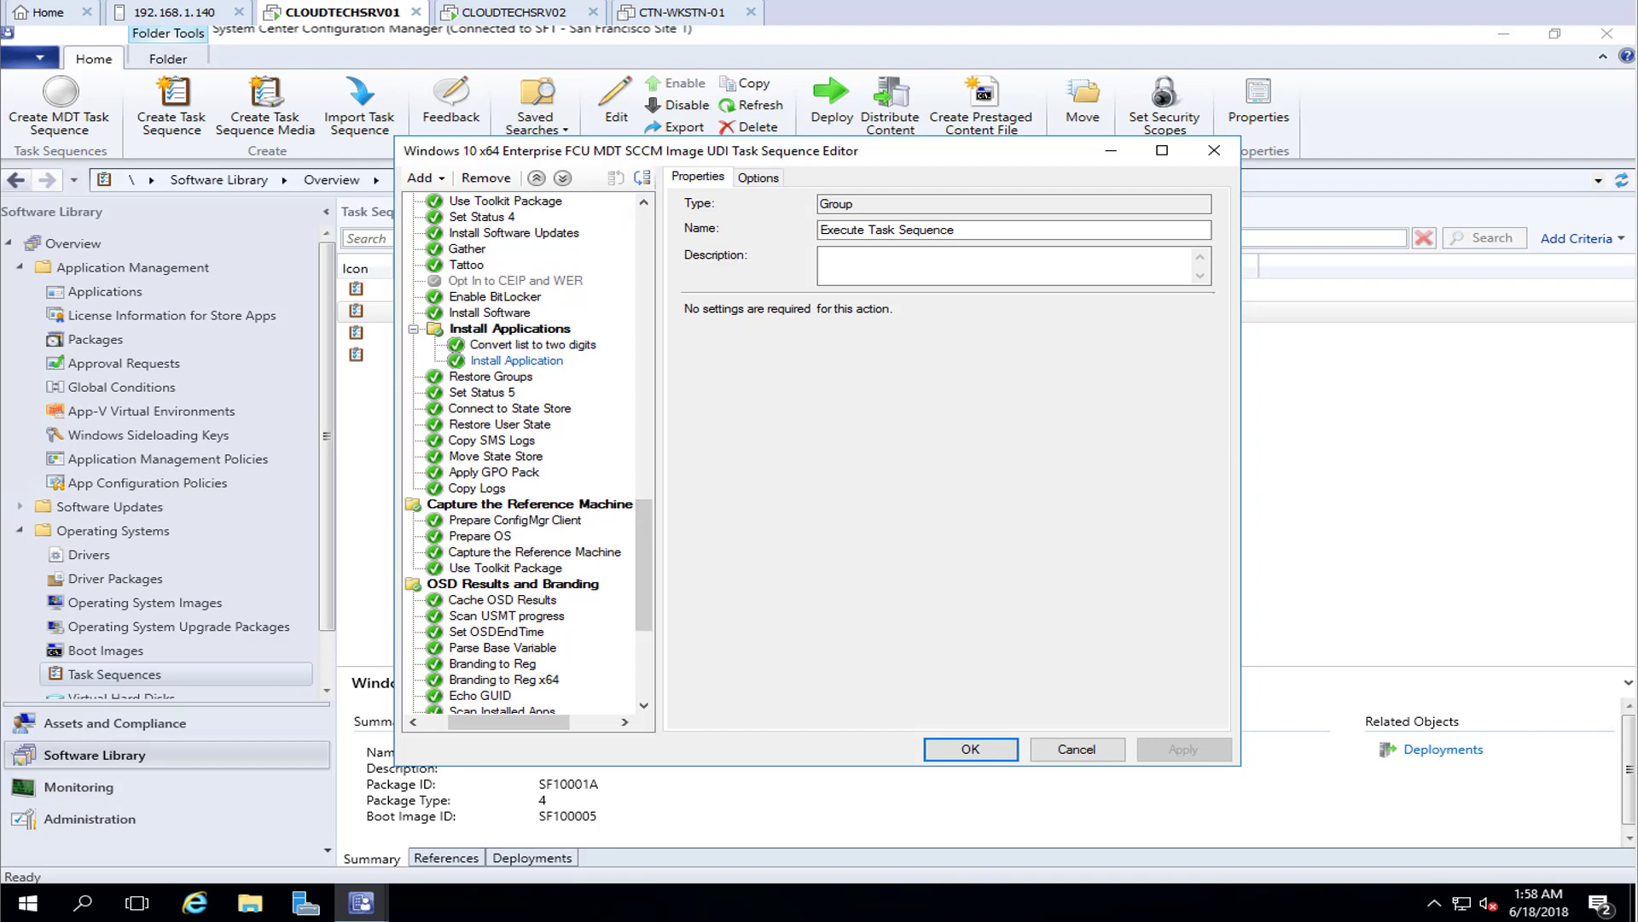
click(517, 360)
click(678, 321)
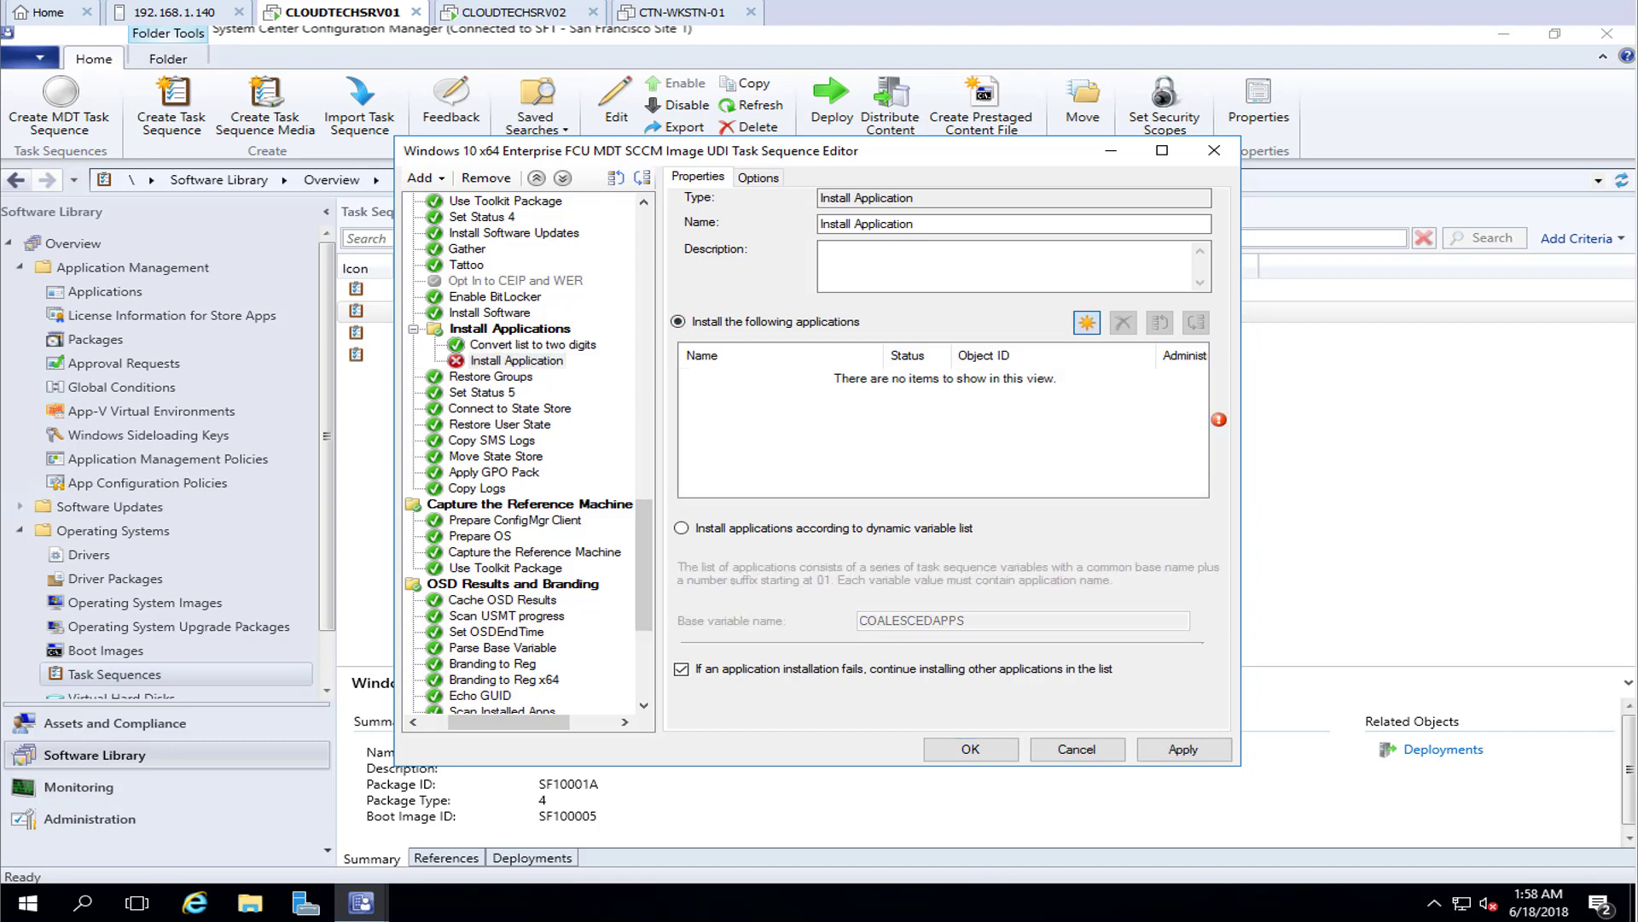
click(1087, 322)
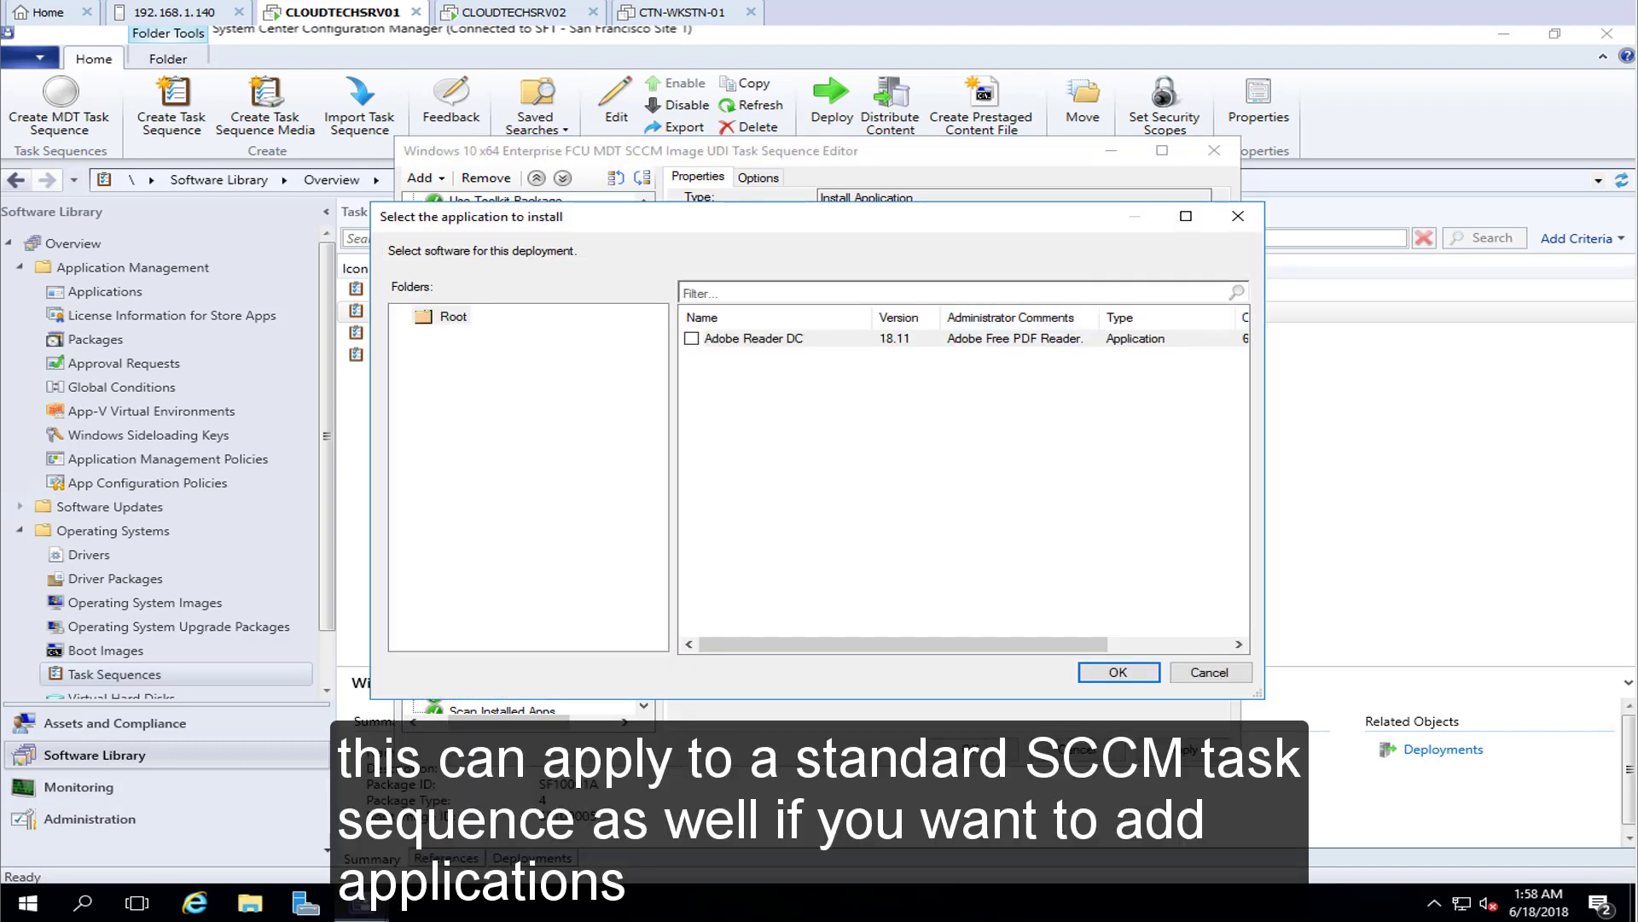
click(692, 338)
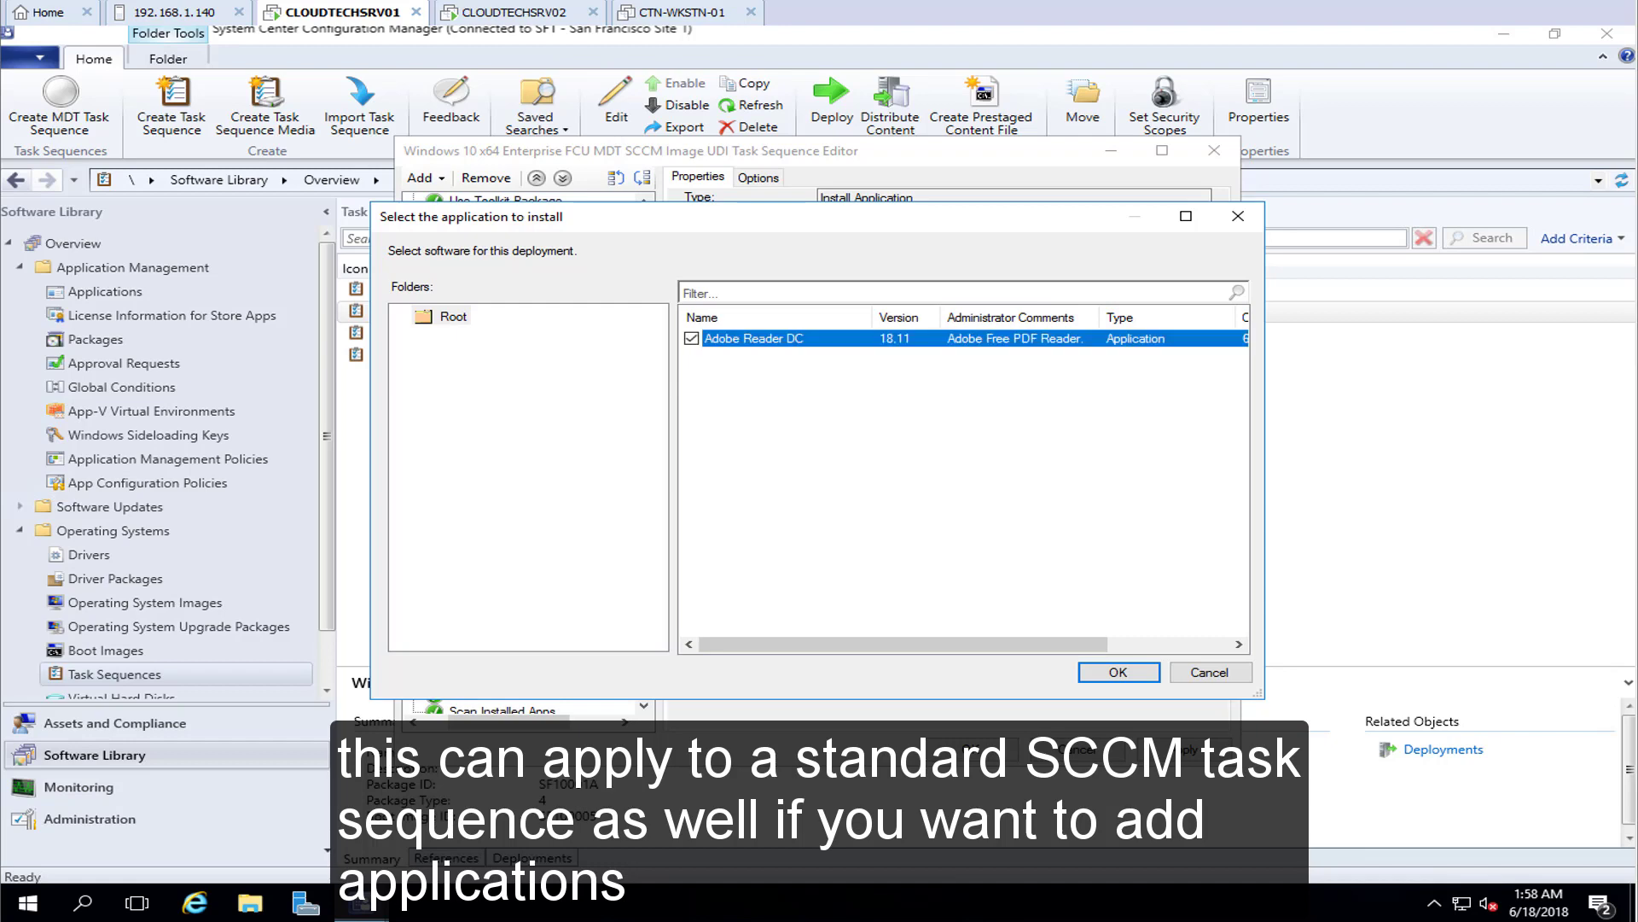
key(Return)
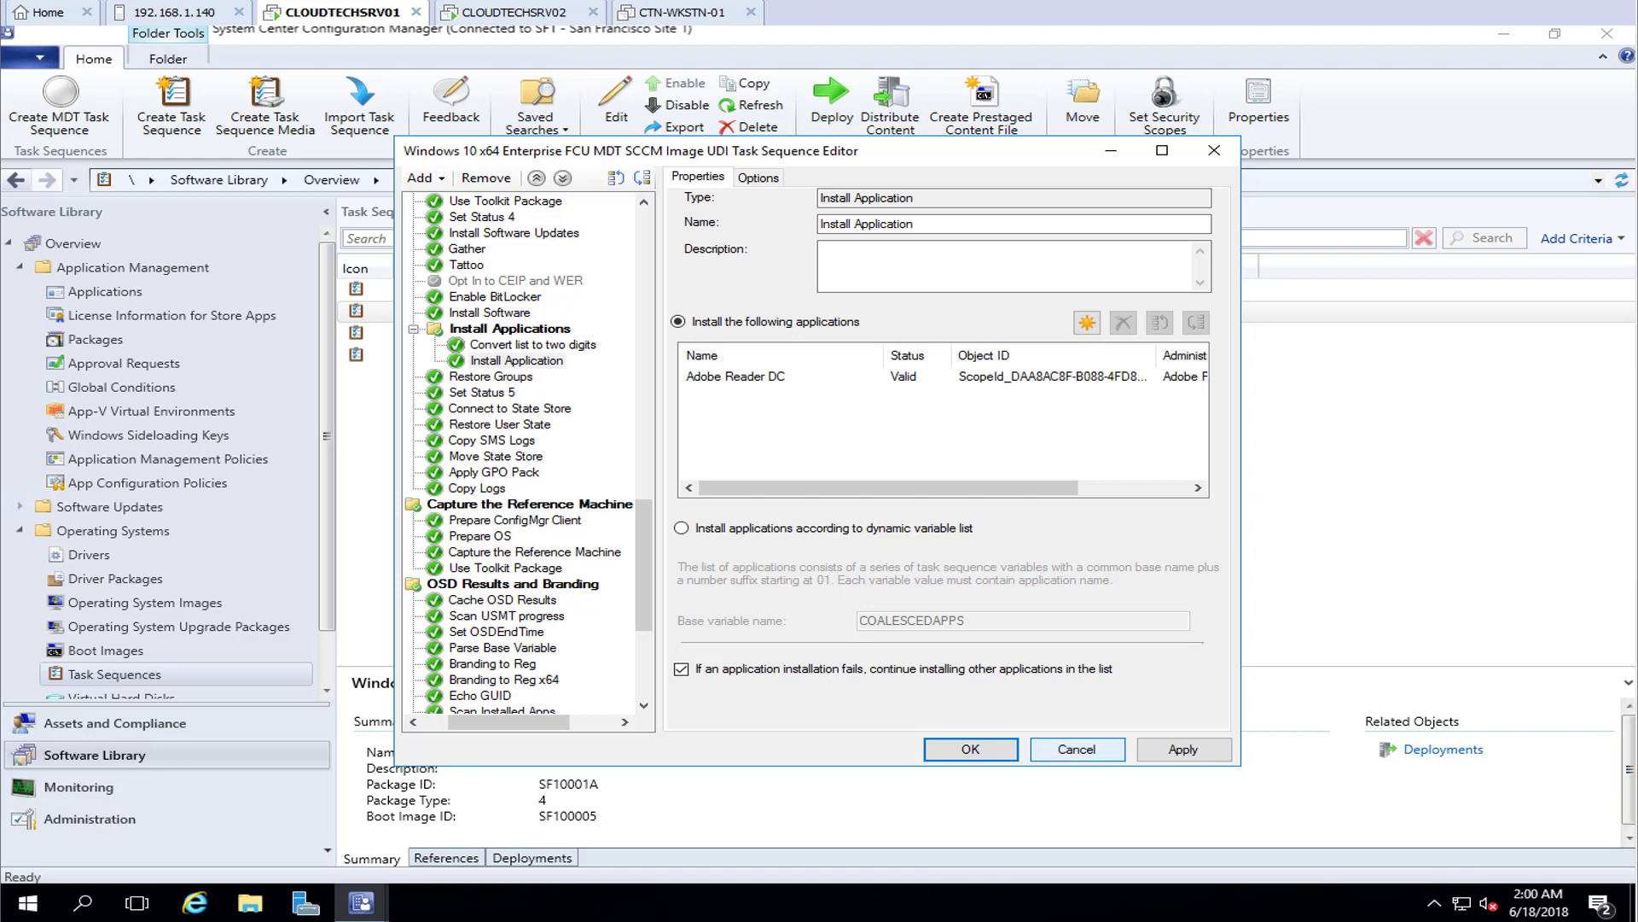
click(1076, 748)
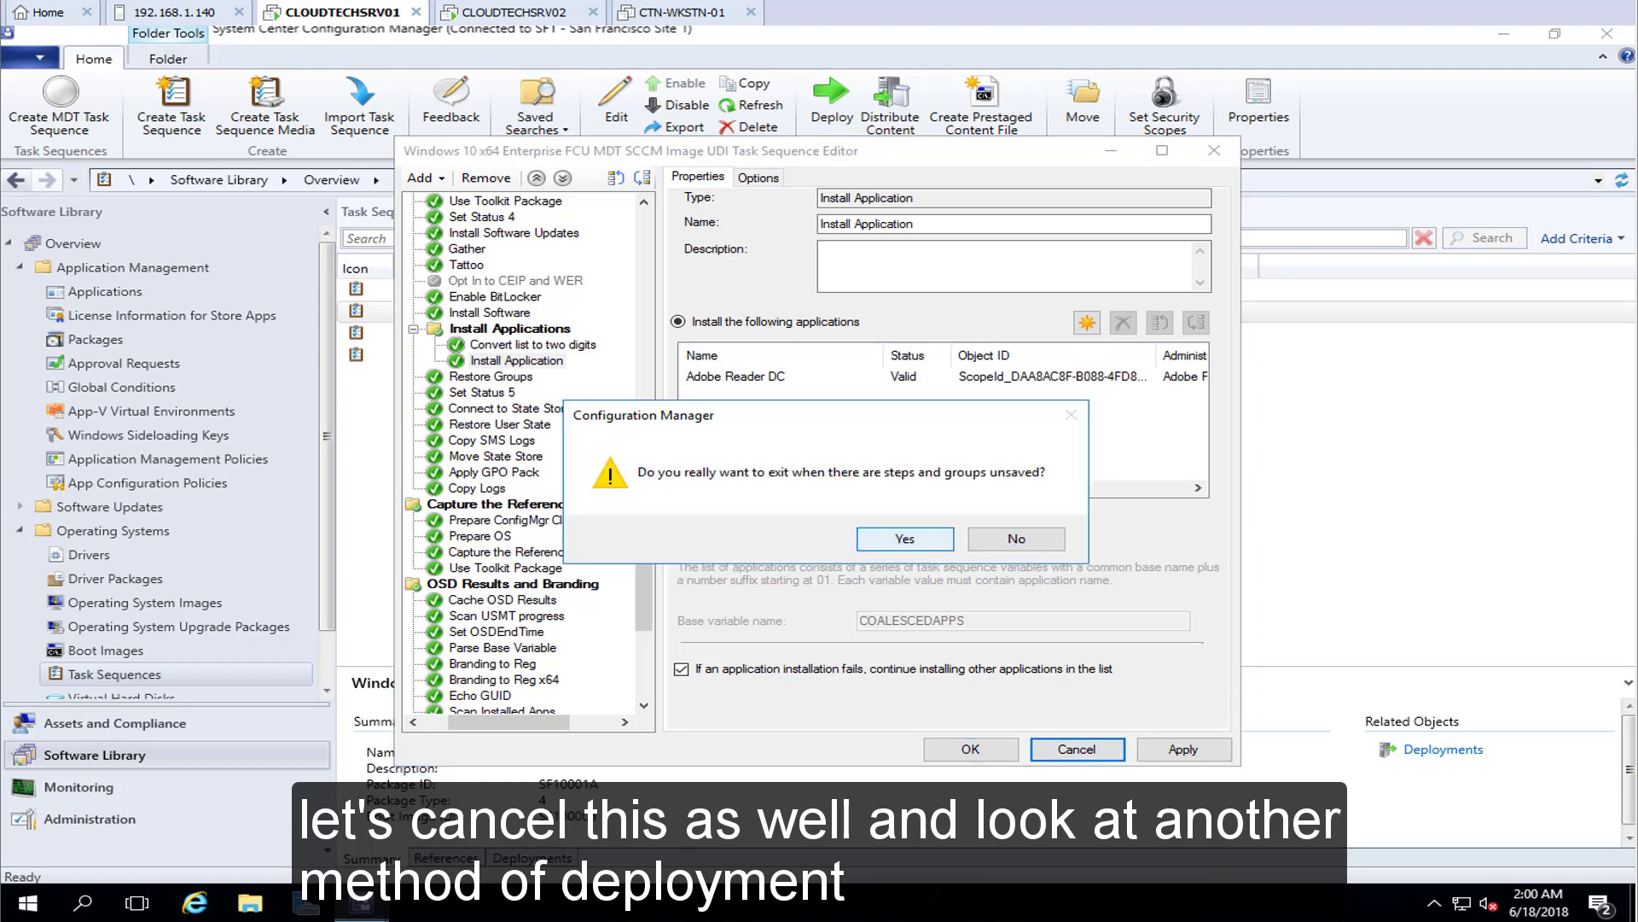
key(Return)
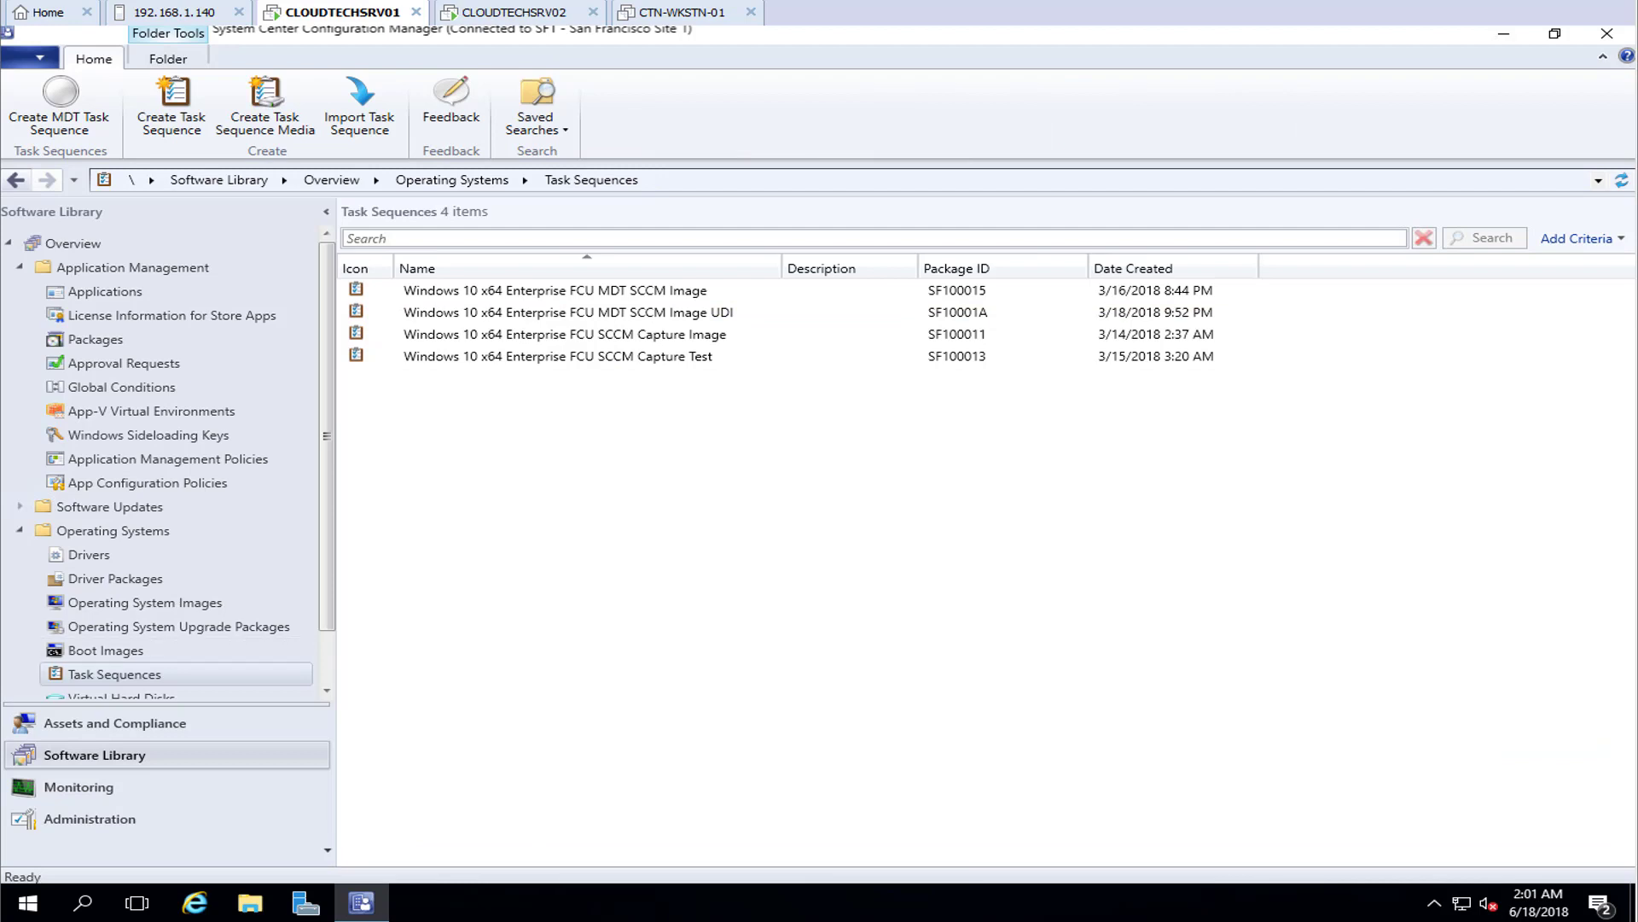
Launch UDI Wizard Designer and open the UDIWizard_Config.xml file
key(super)
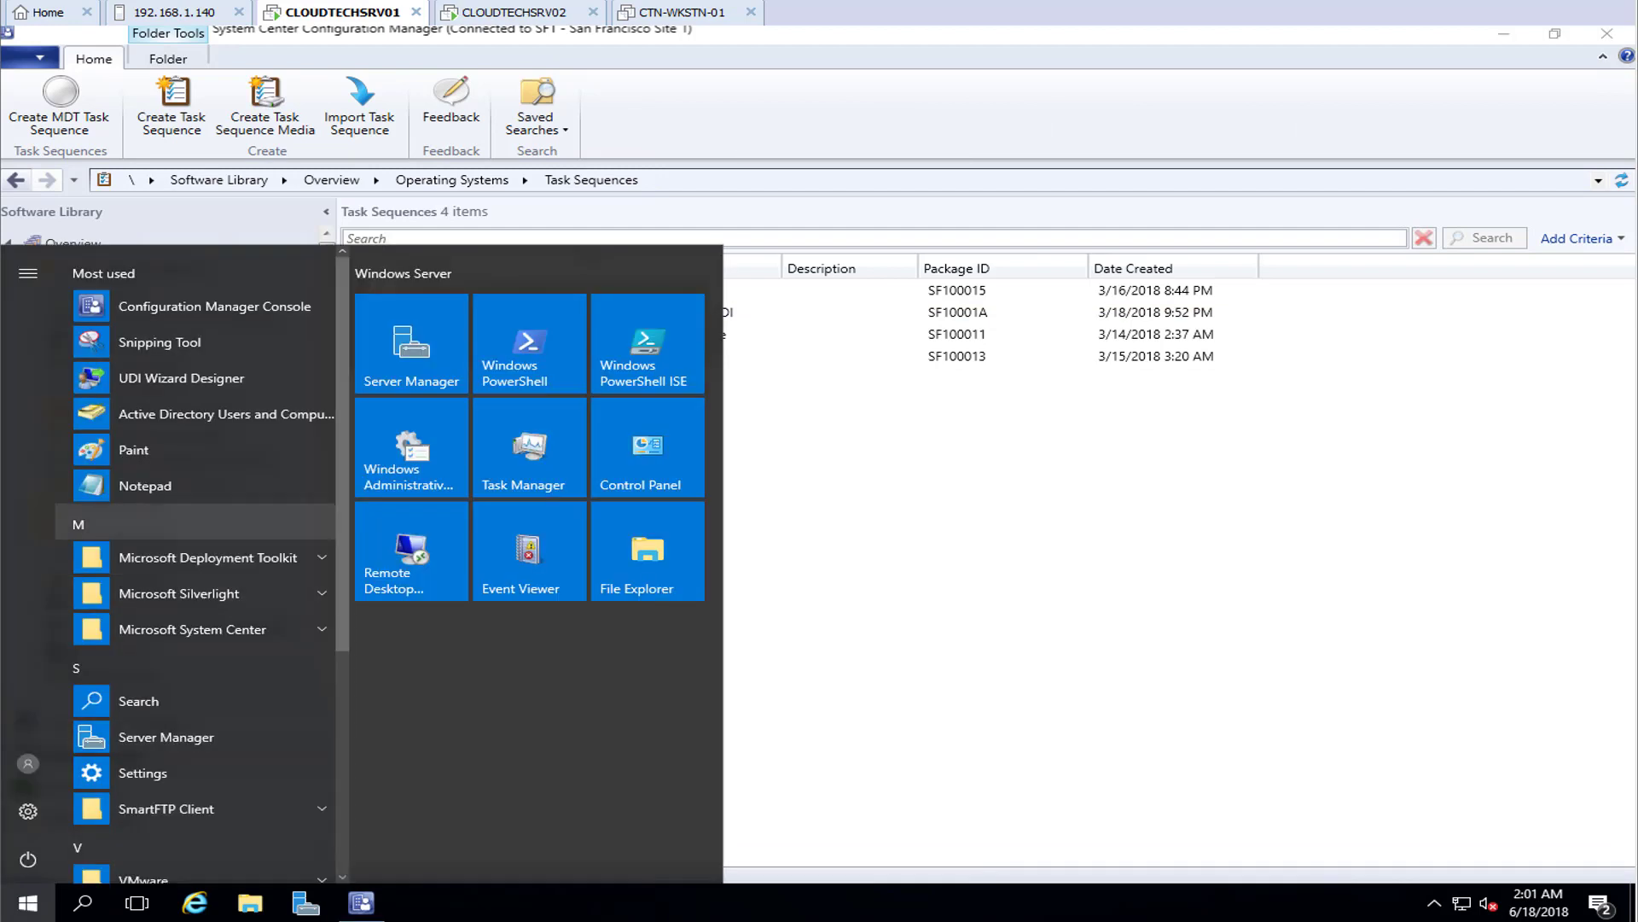
click(182, 382)
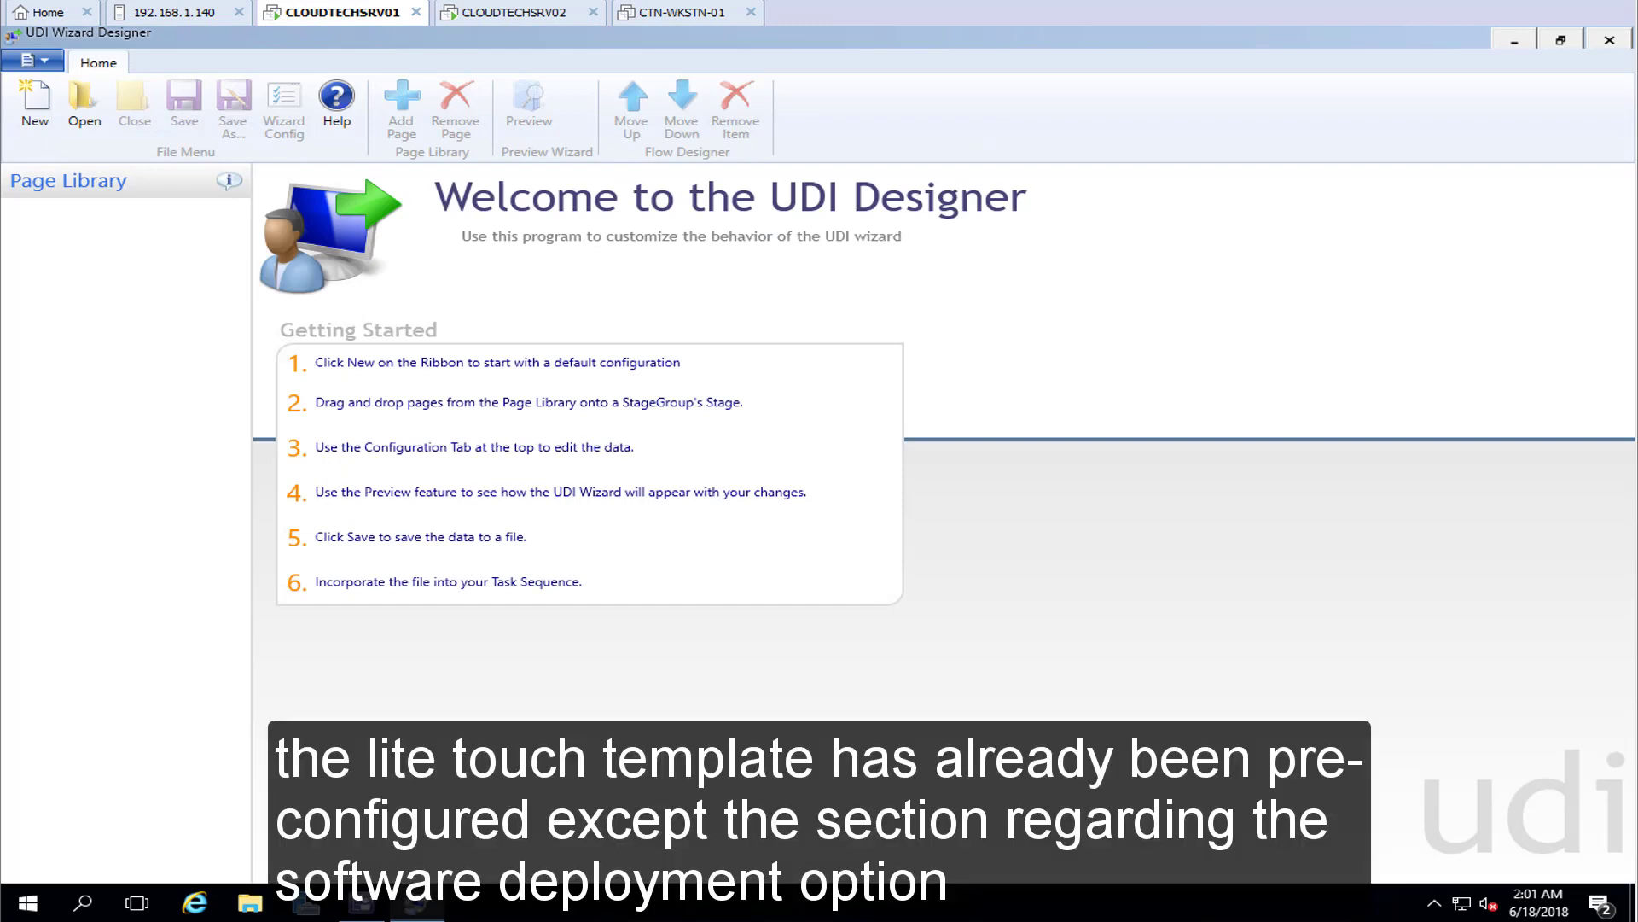
click(84, 108)
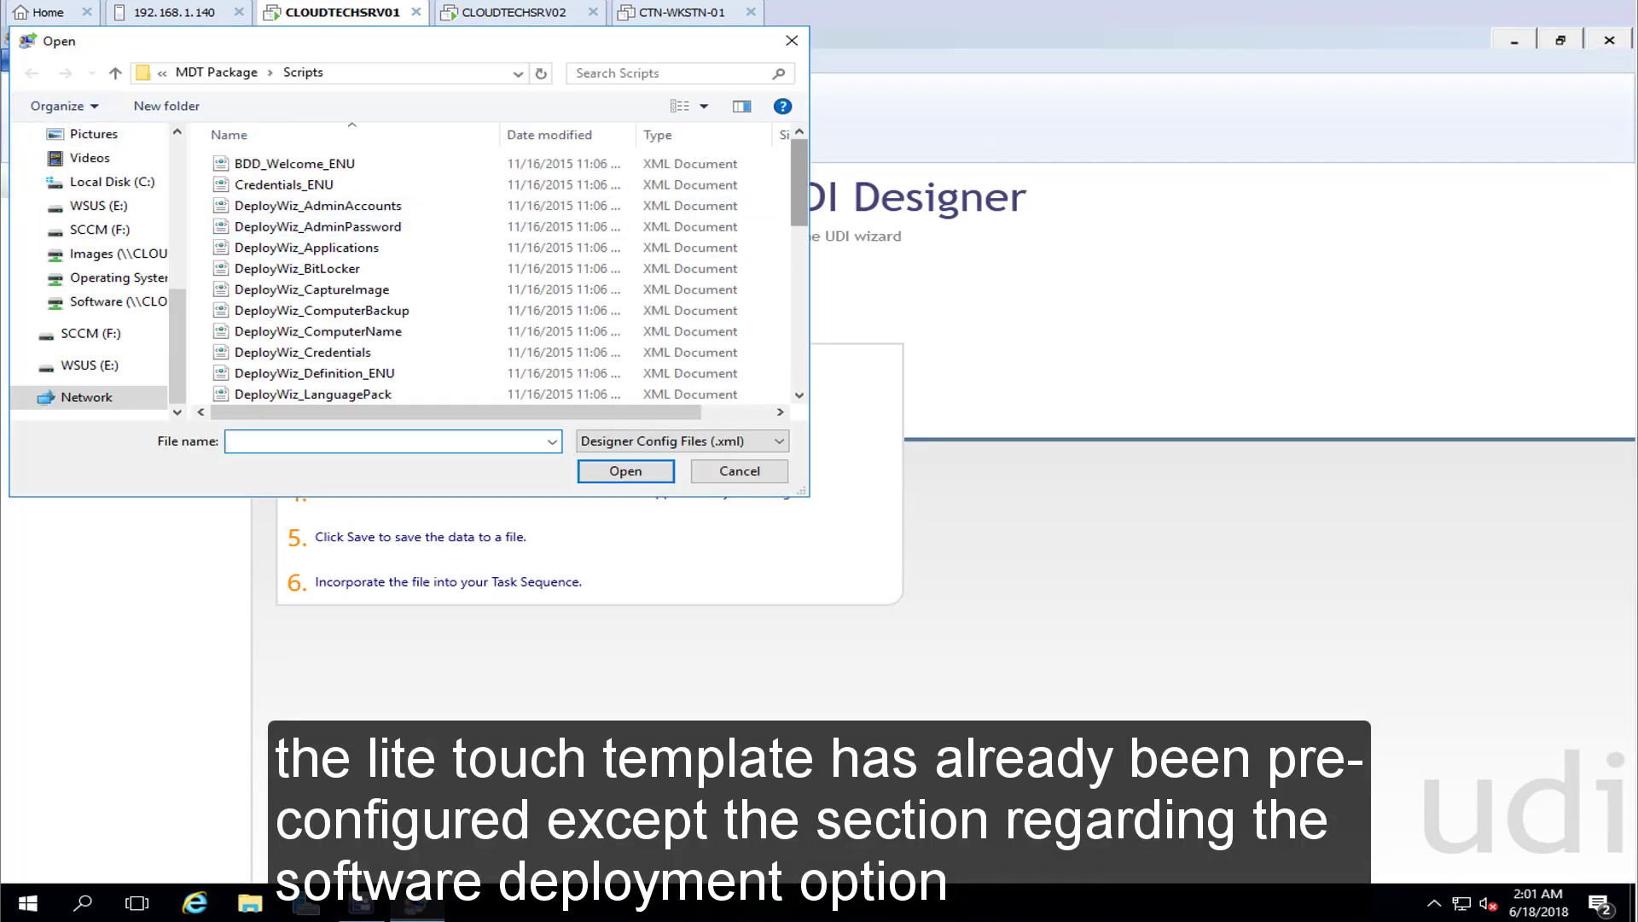
scroll(384, 282, down, 10)
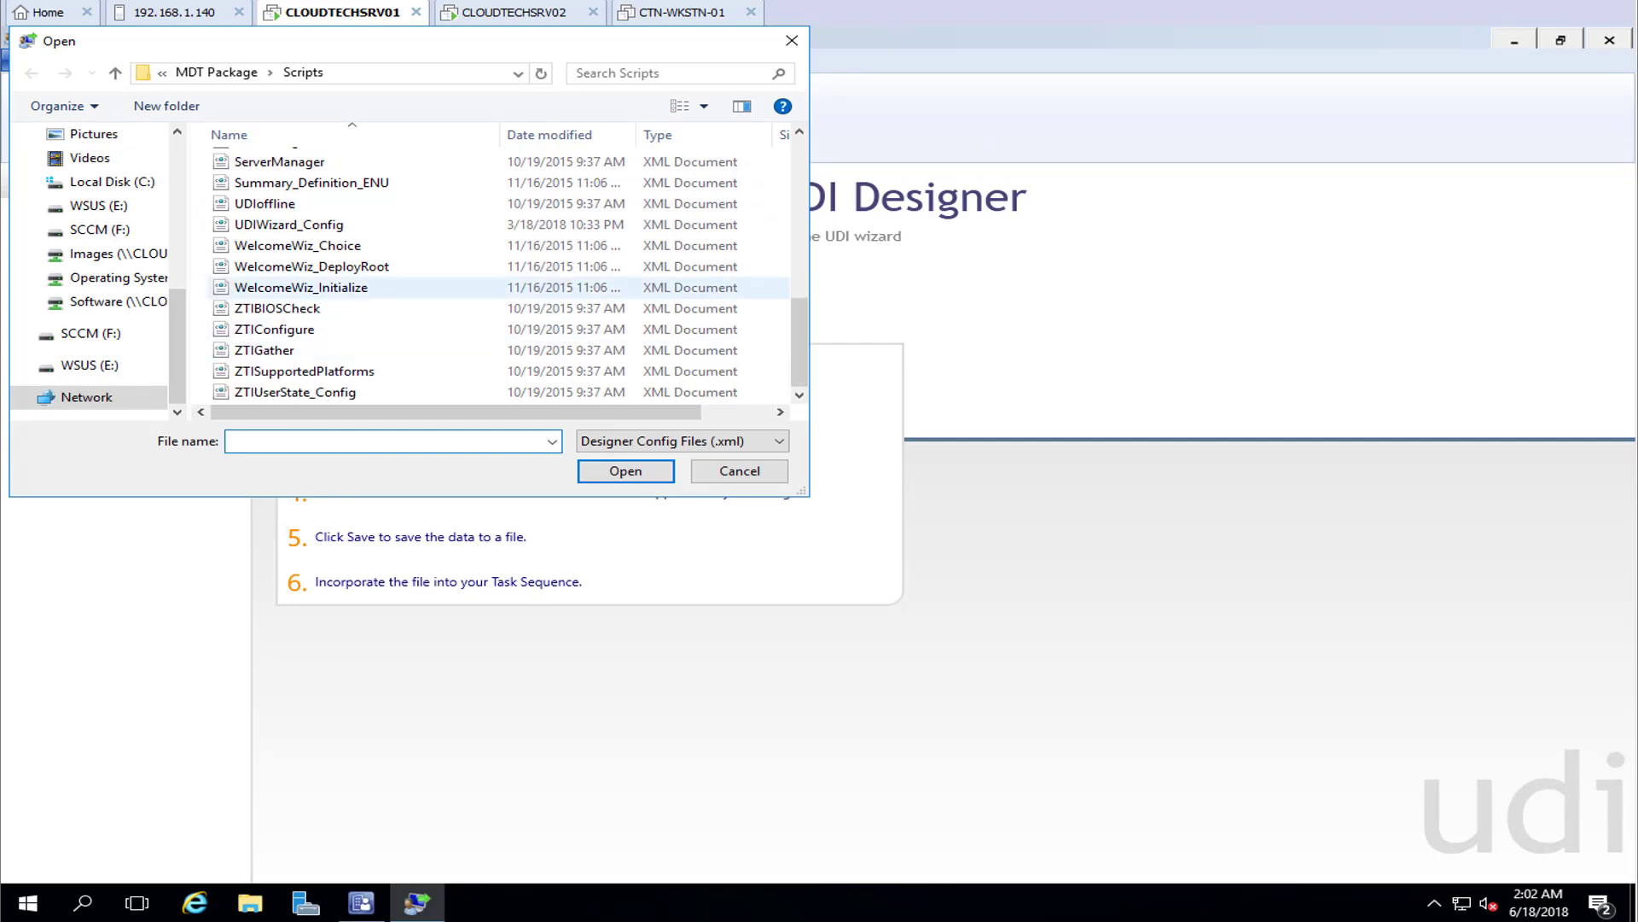
click(289, 224)
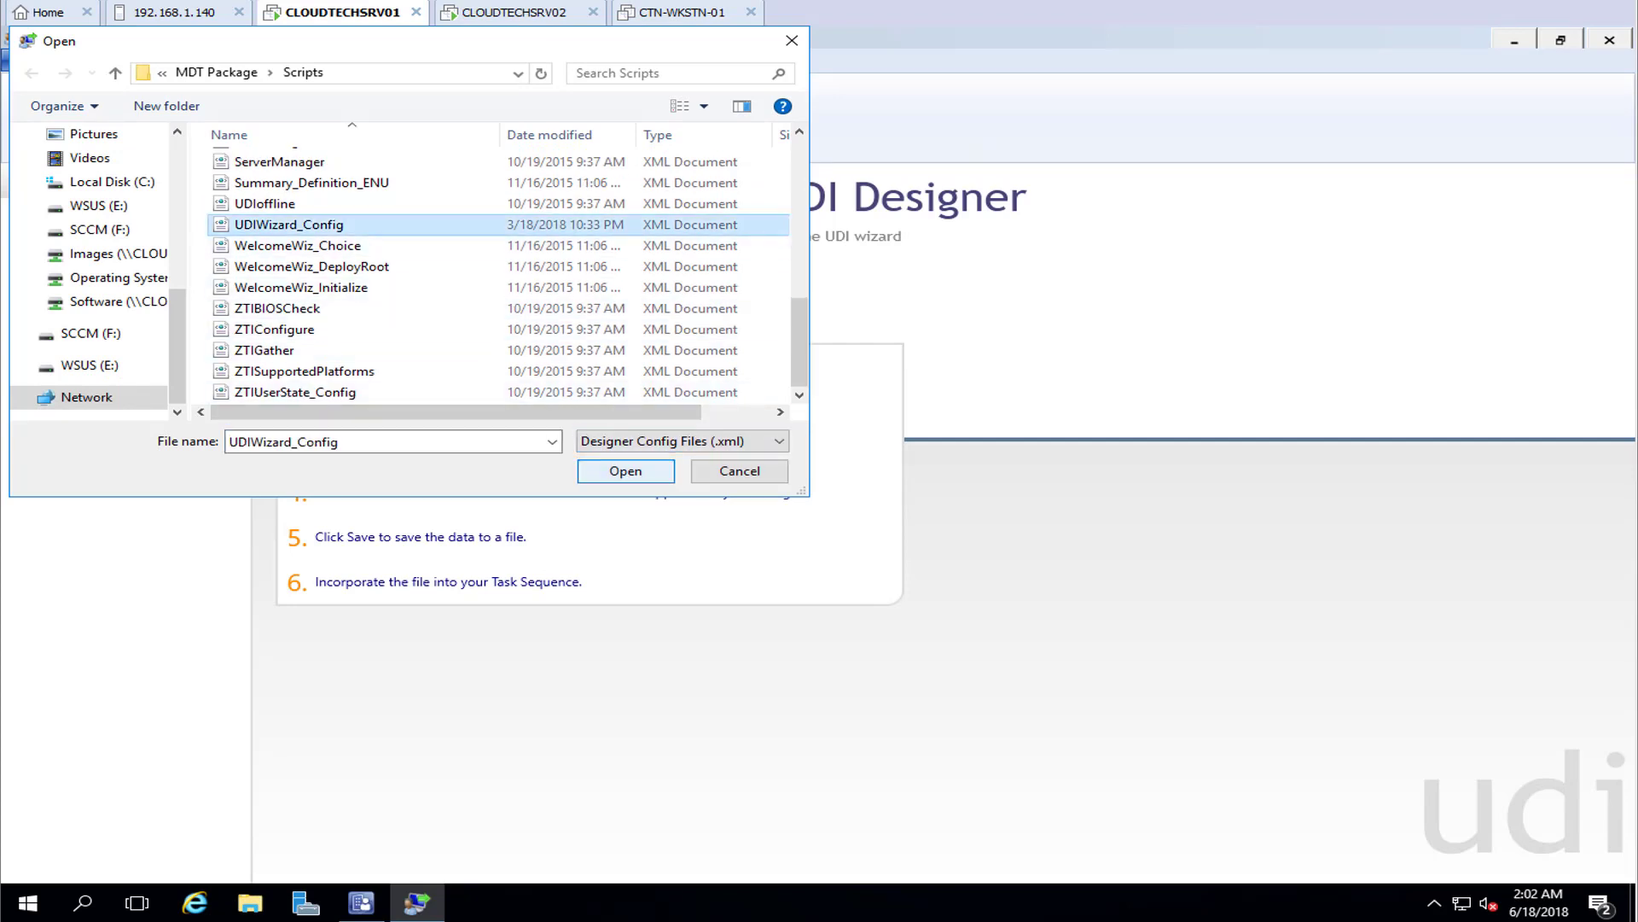
click(626, 472)
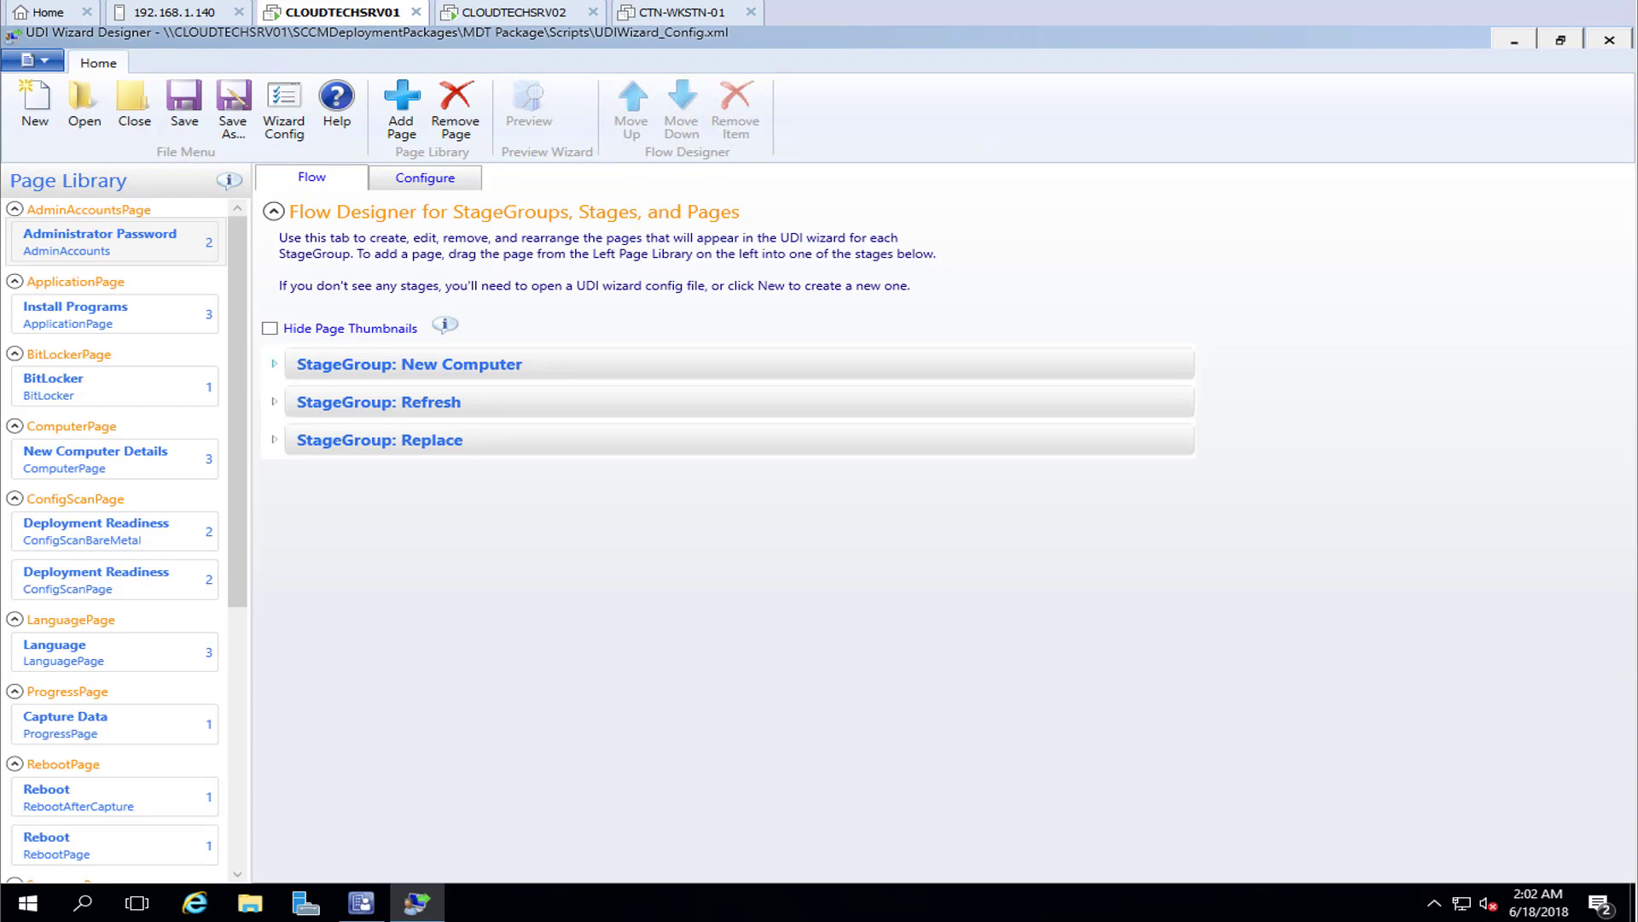
Expand StageGroup: New Computer and show the Install Programs page's configuration
click(274, 363)
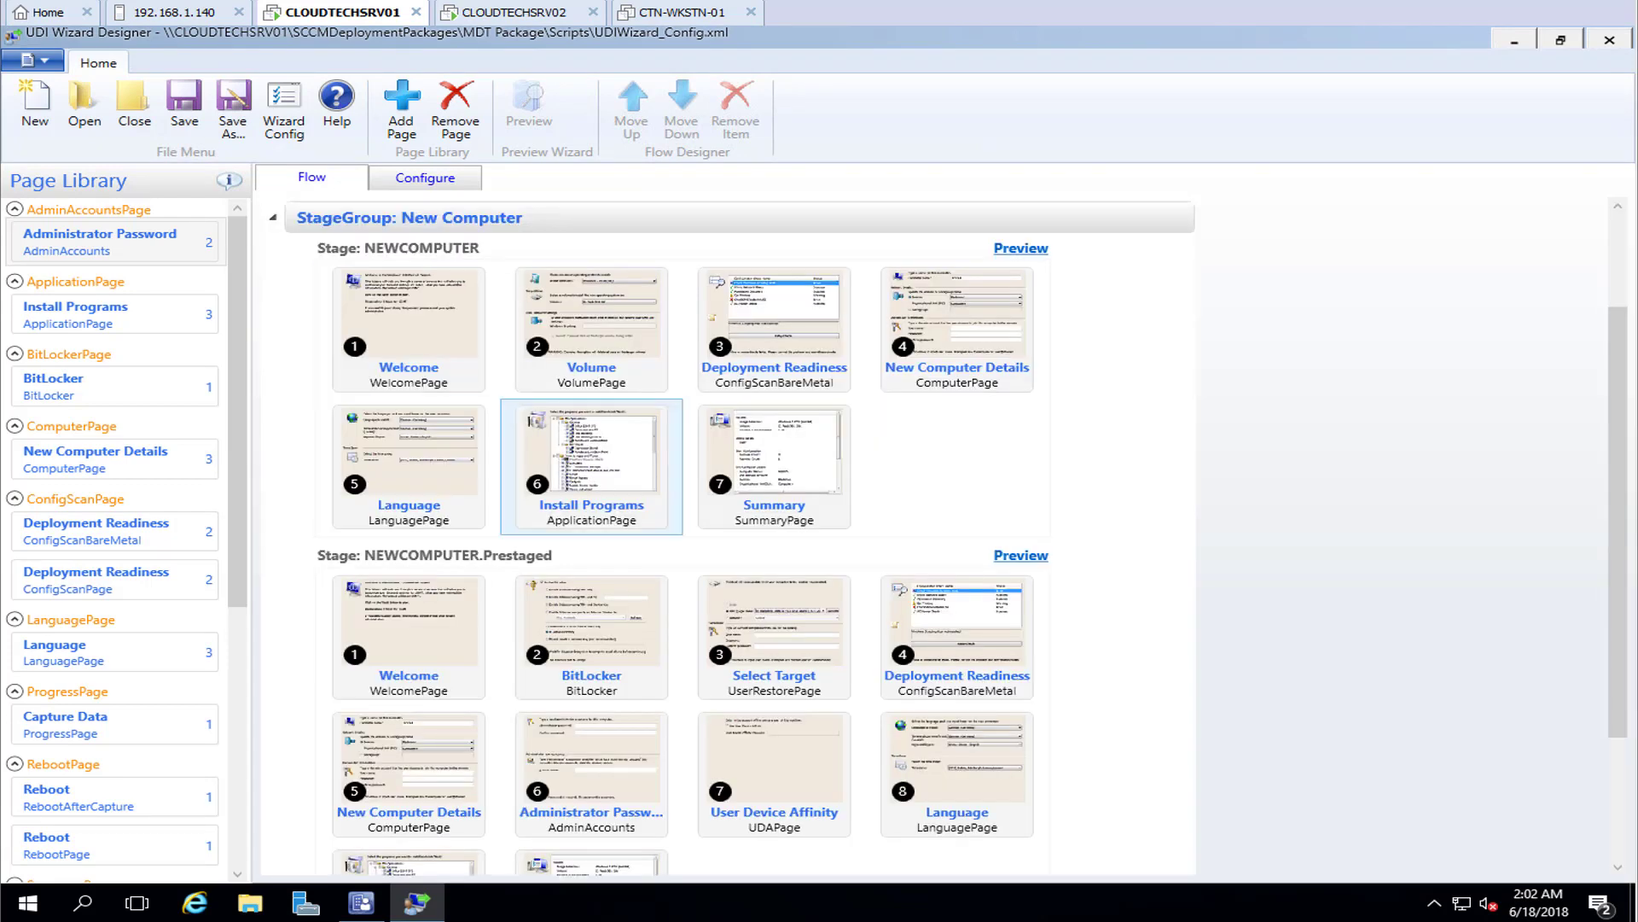
click(591, 467)
click(425, 177)
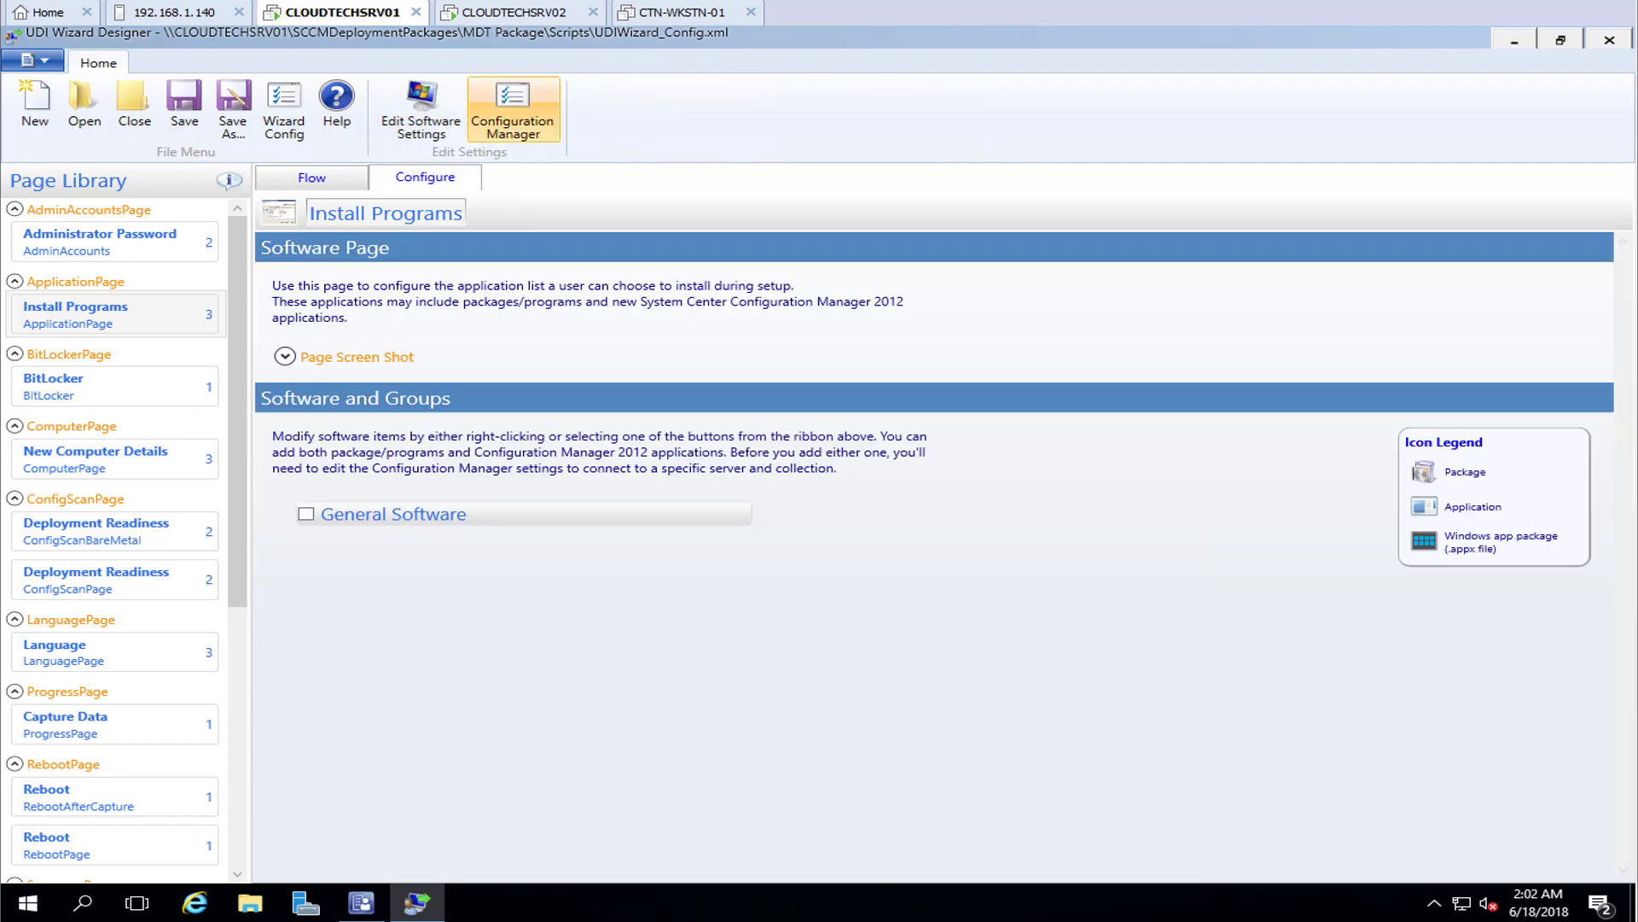
Validate the CLOUDTECHSRV01 site and change the application collection from All Systems to All Users
click(512, 106)
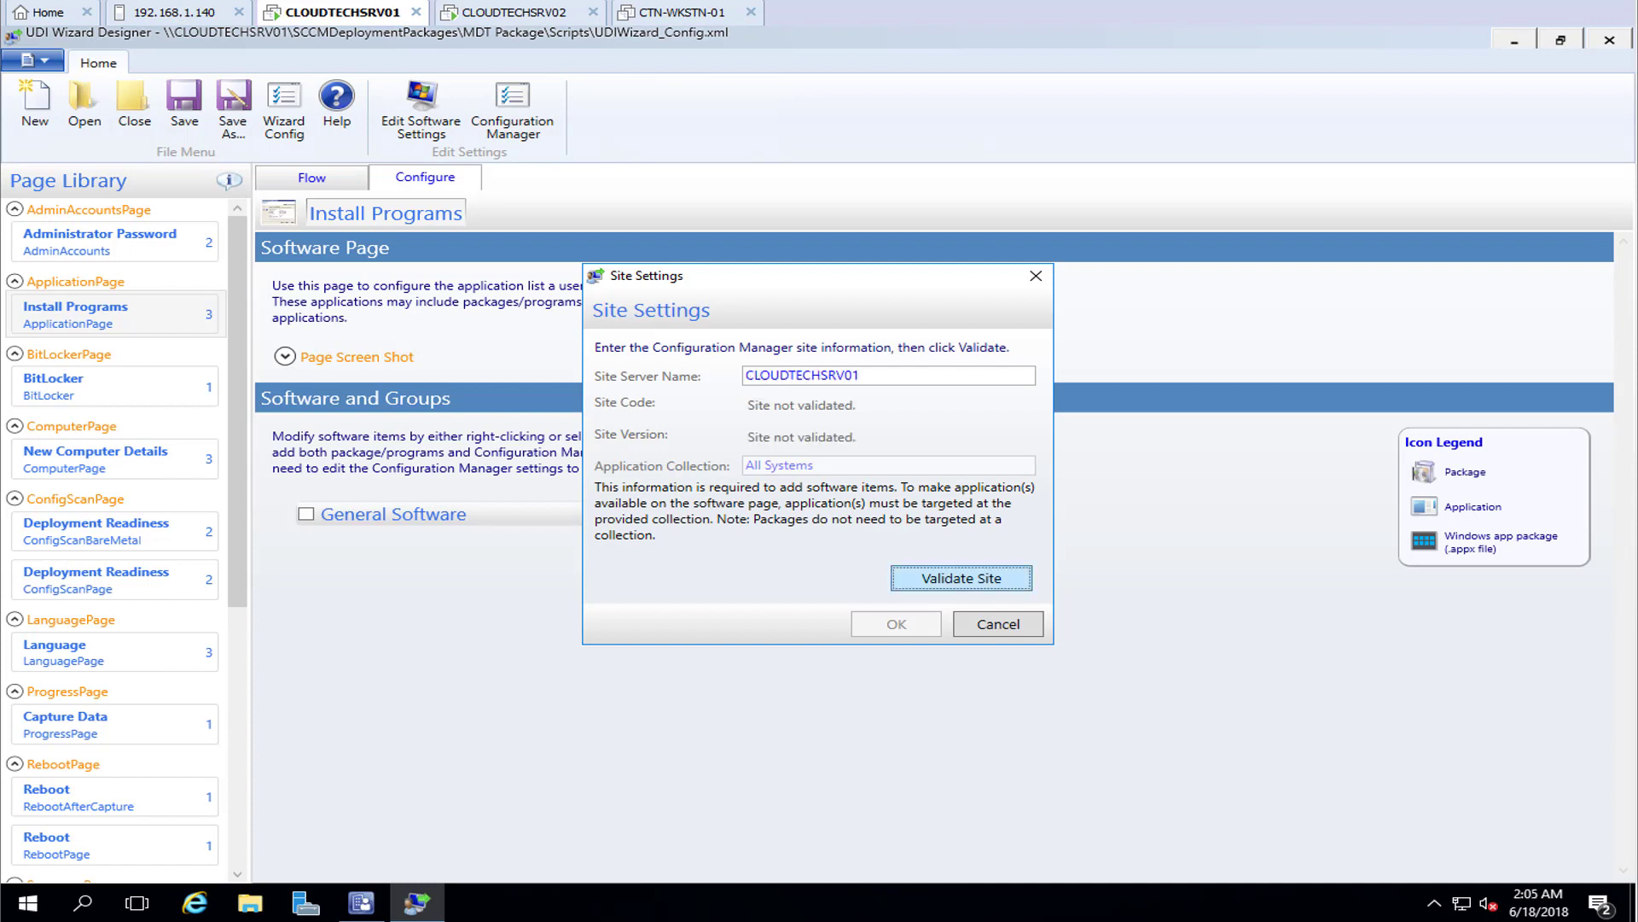
click(962, 579)
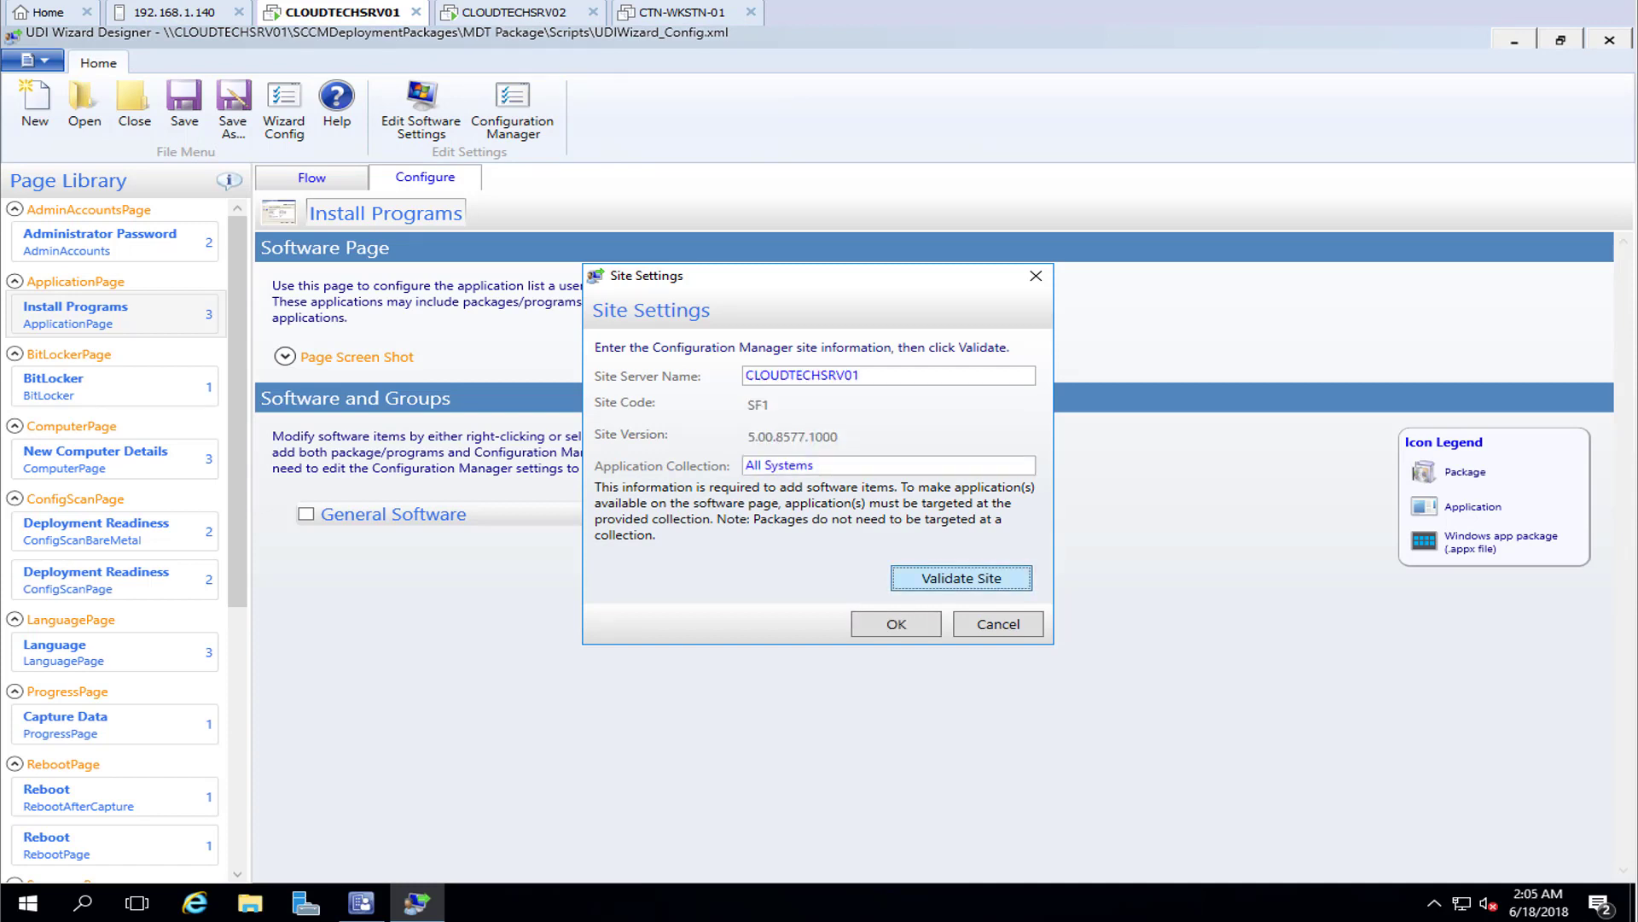
drag(817, 466, 744, 466)
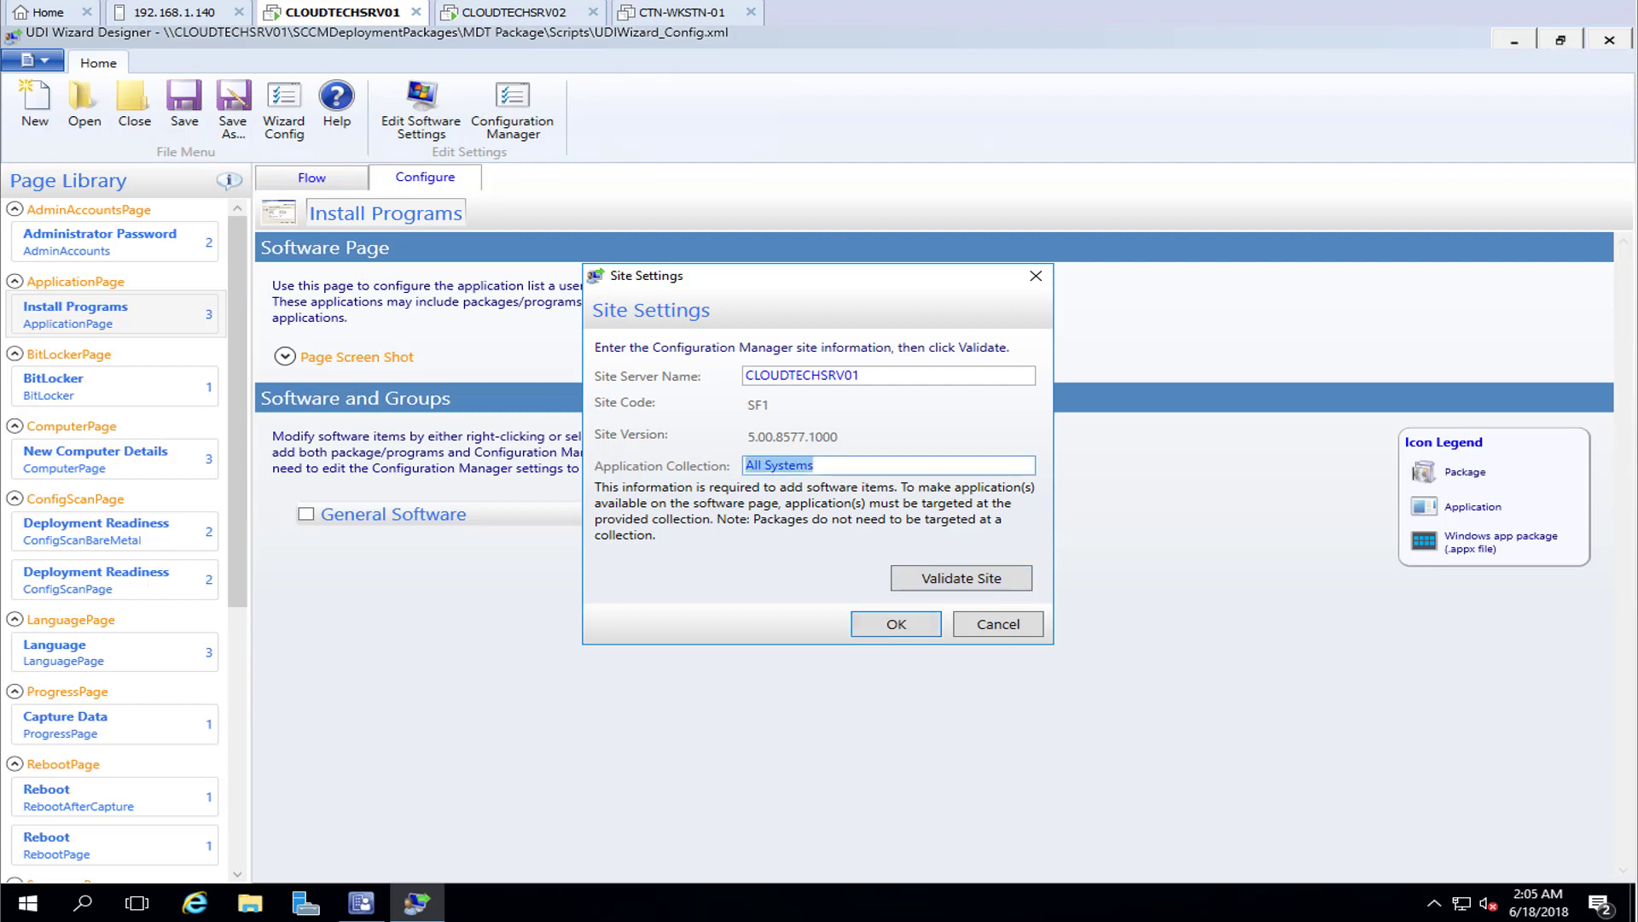
click(814, 465)
drag(814, 465, 762, 465)
key(BackSpace)
text(U)
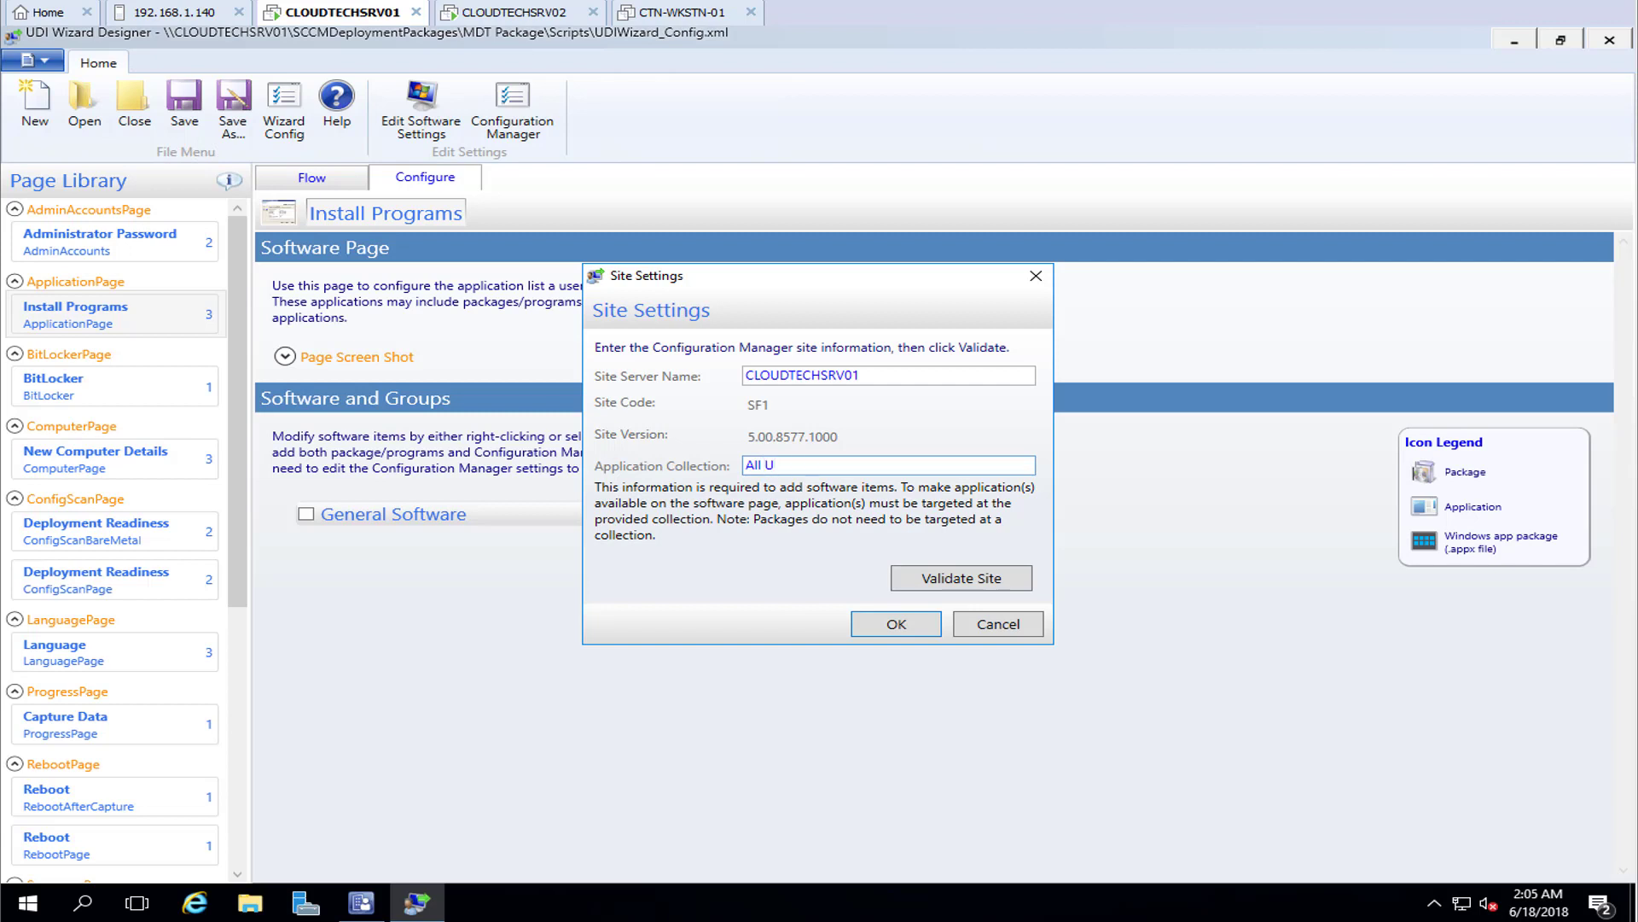
text(sers)
key(Return)
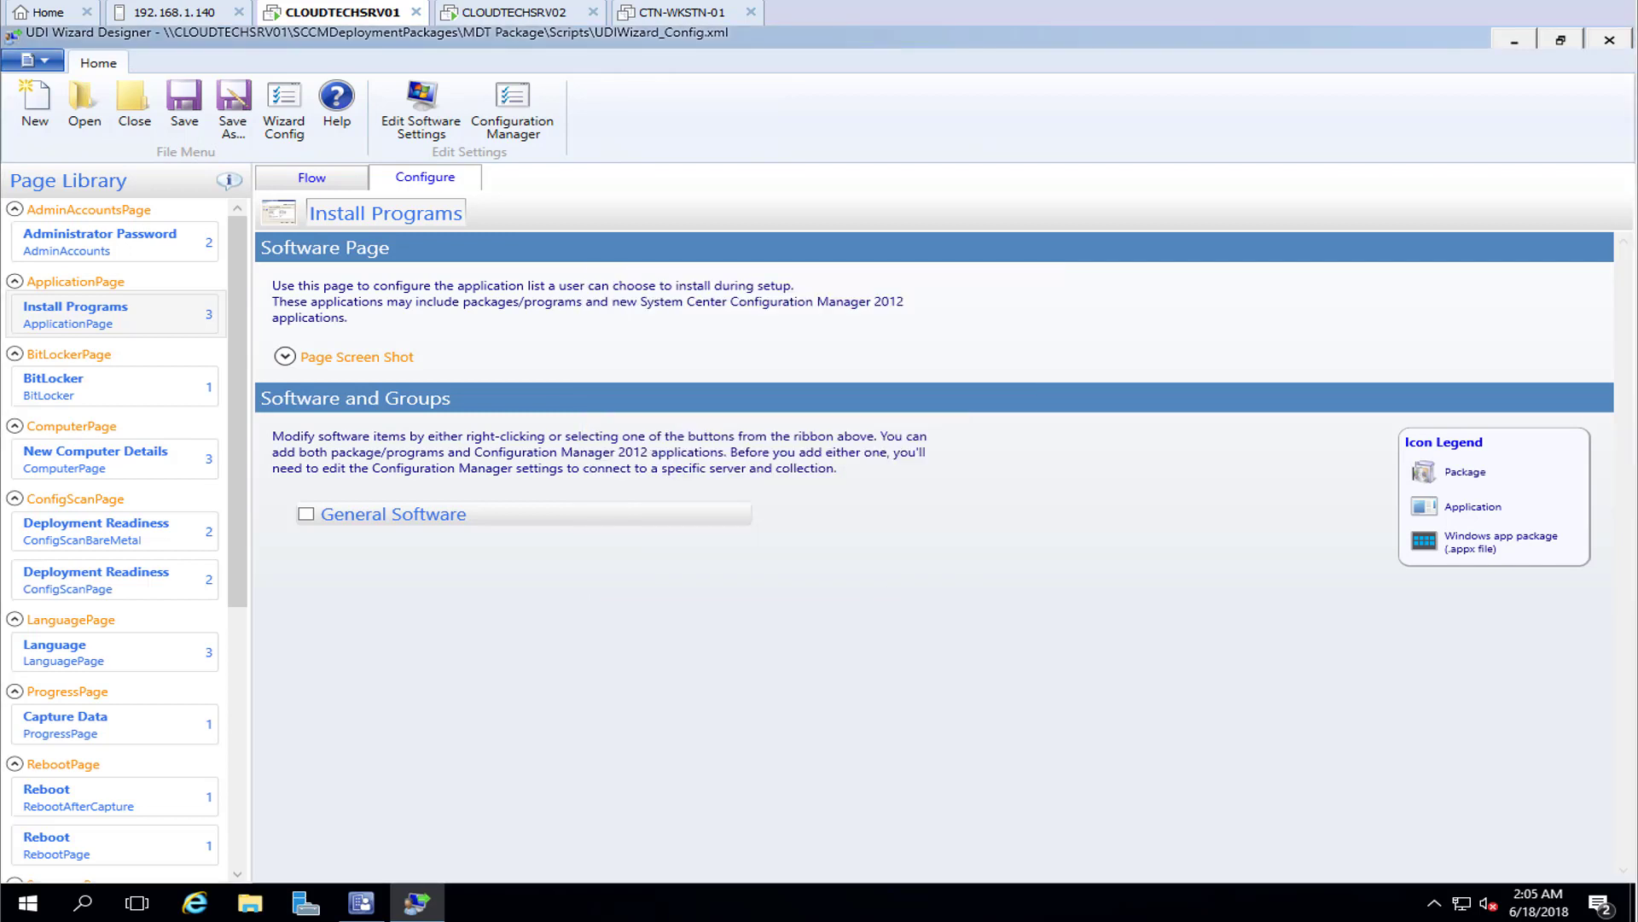
Add the Adobe Reader DC application to the General Software group
right_click(396, 515)
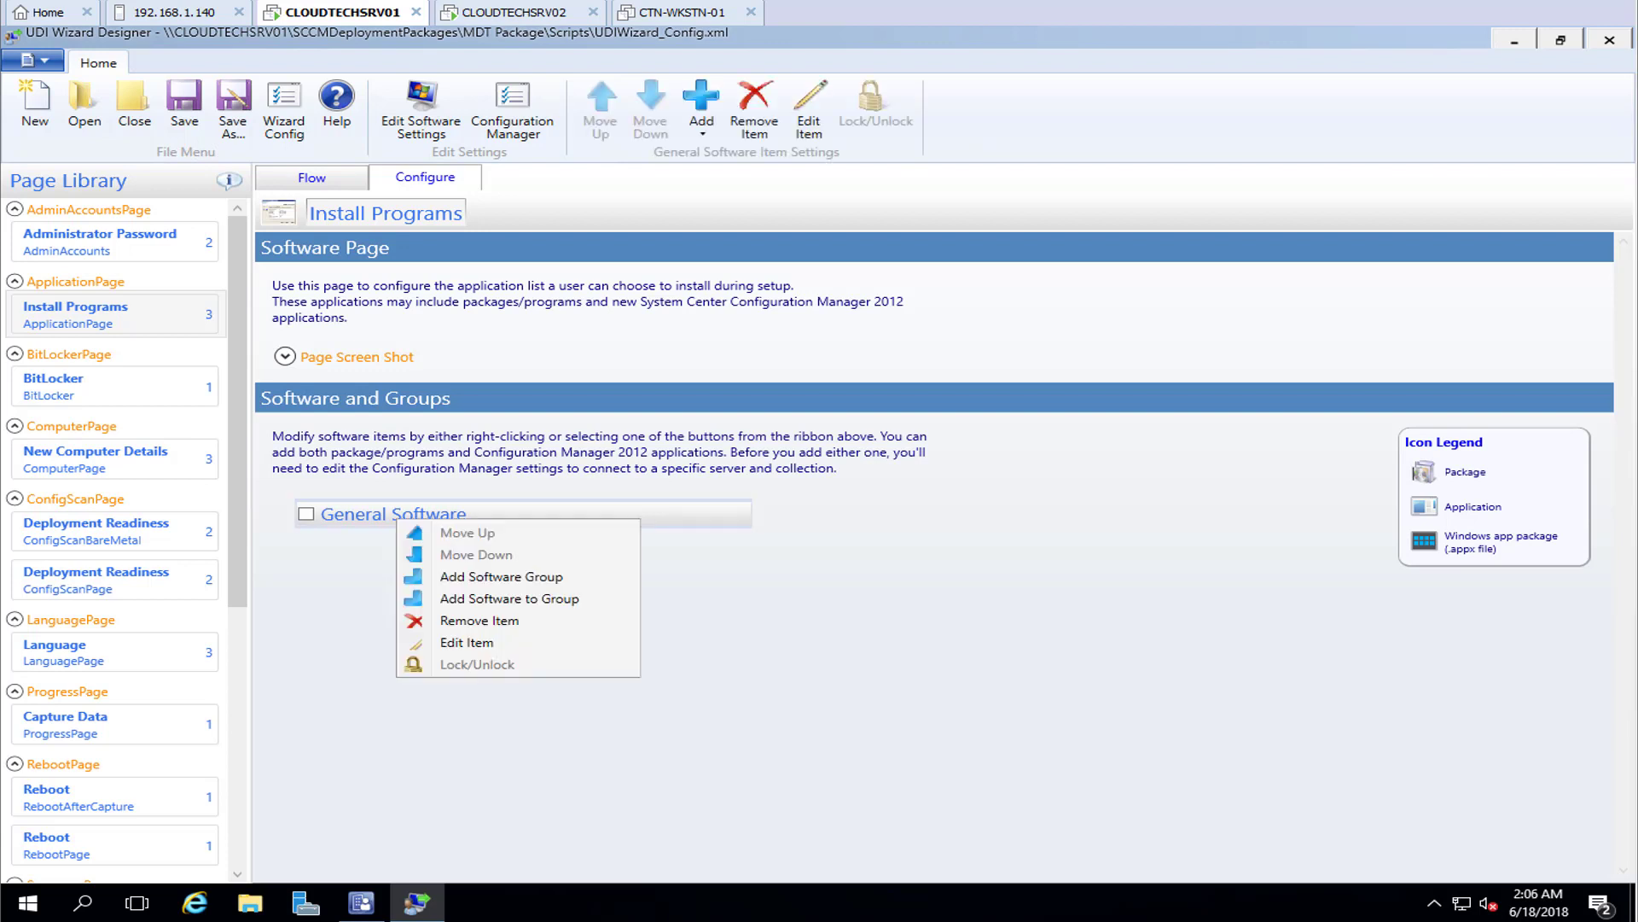
click(510, 598)
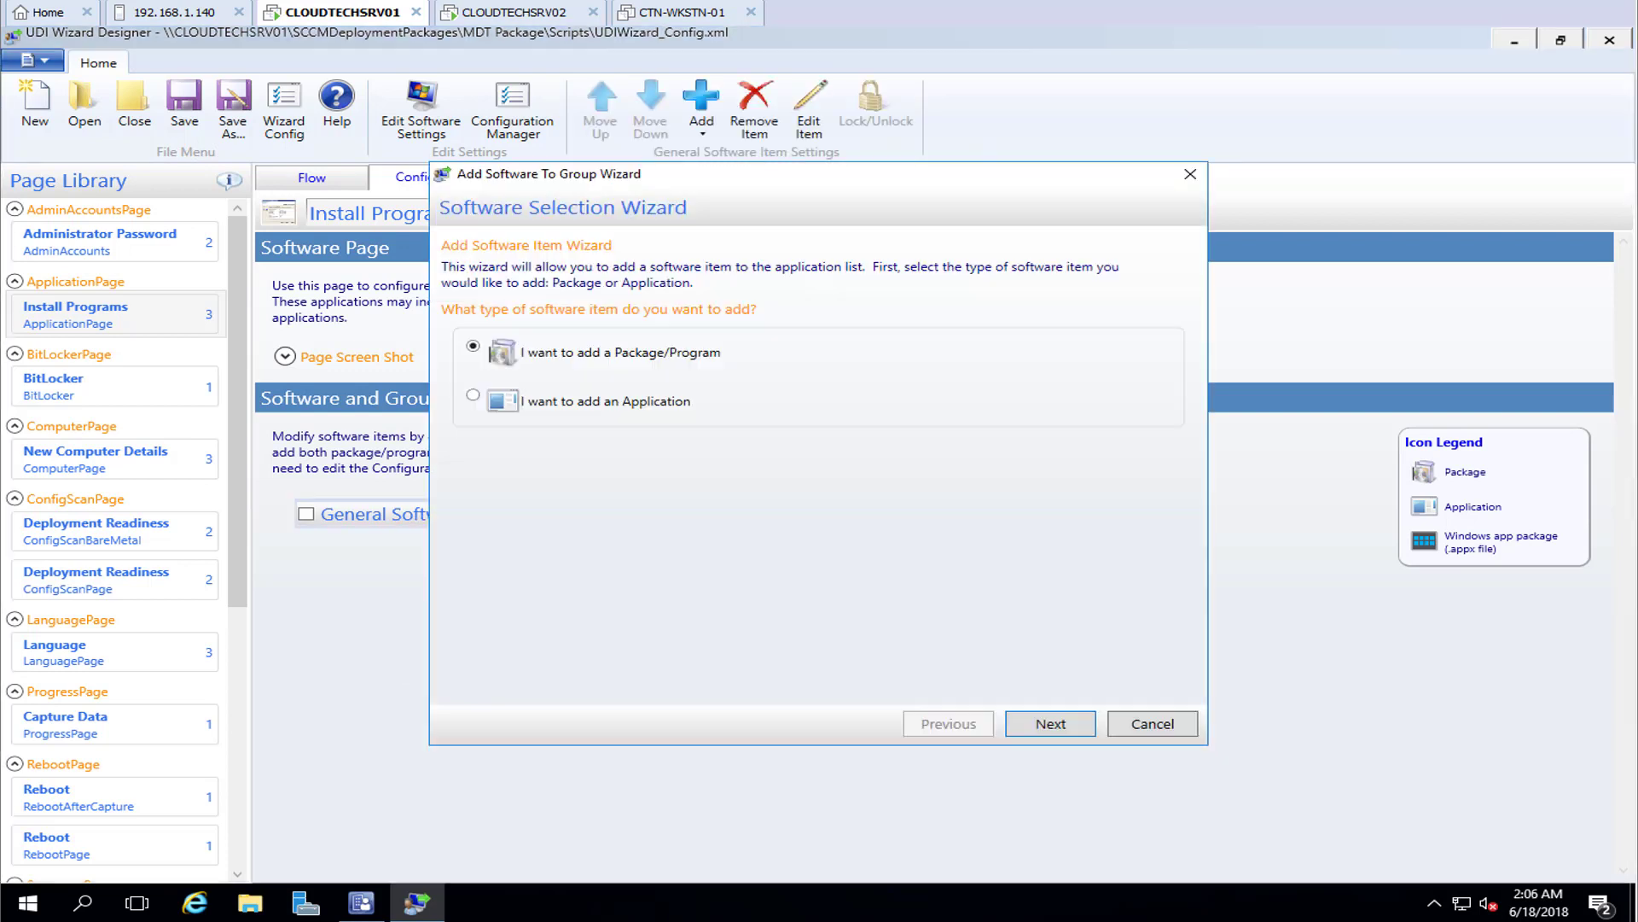
click(473, 395)
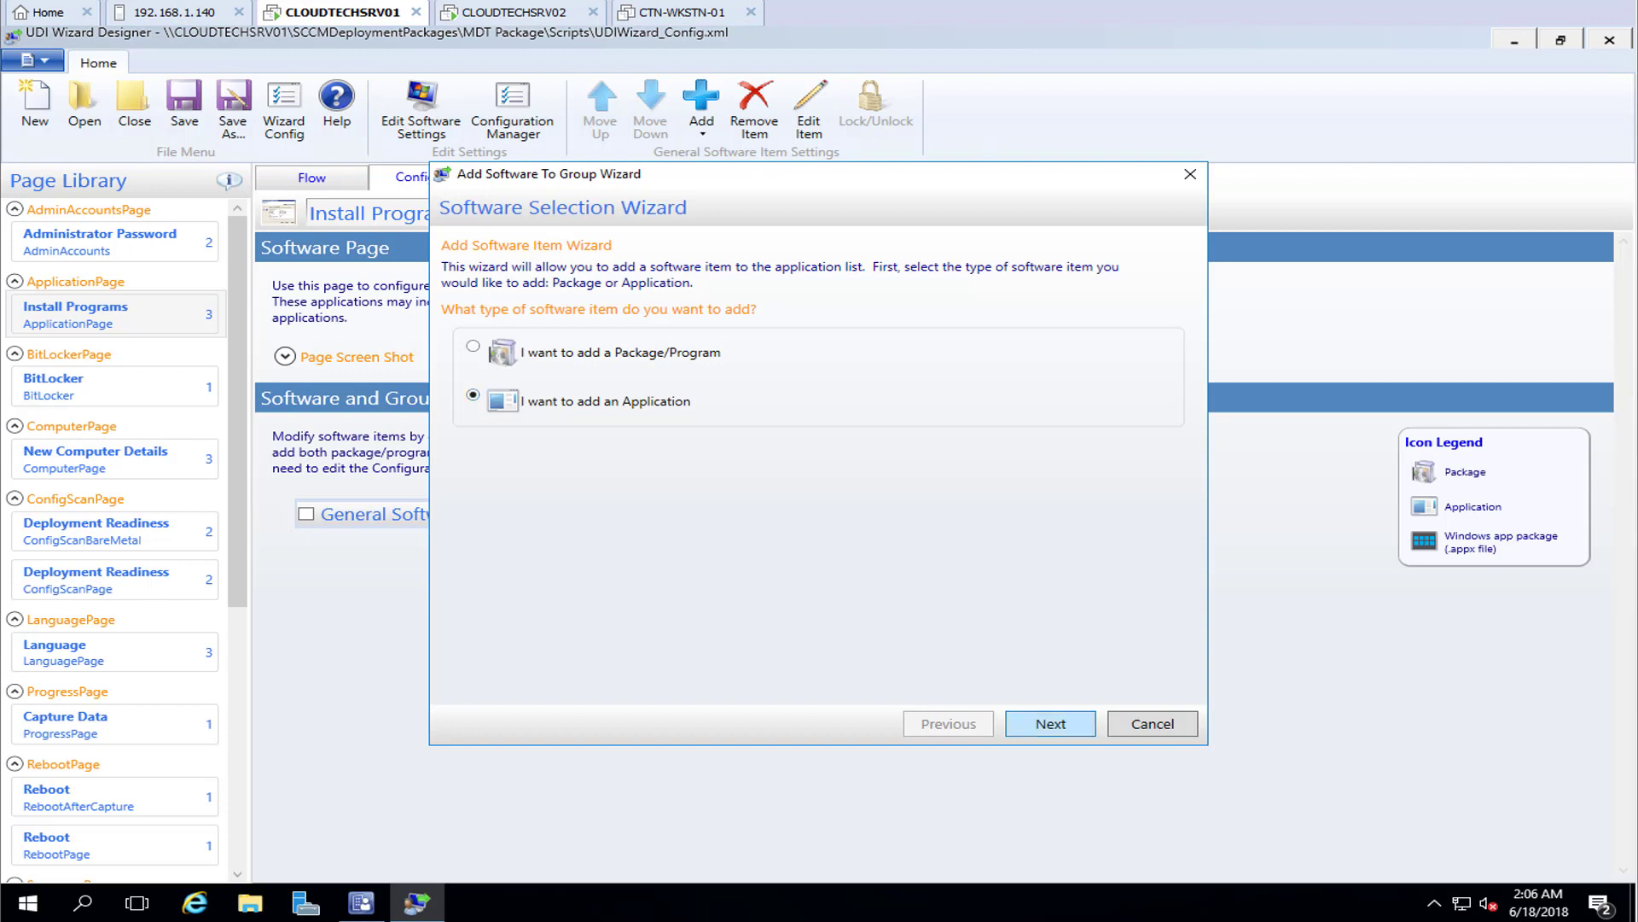
click(1050, 723)
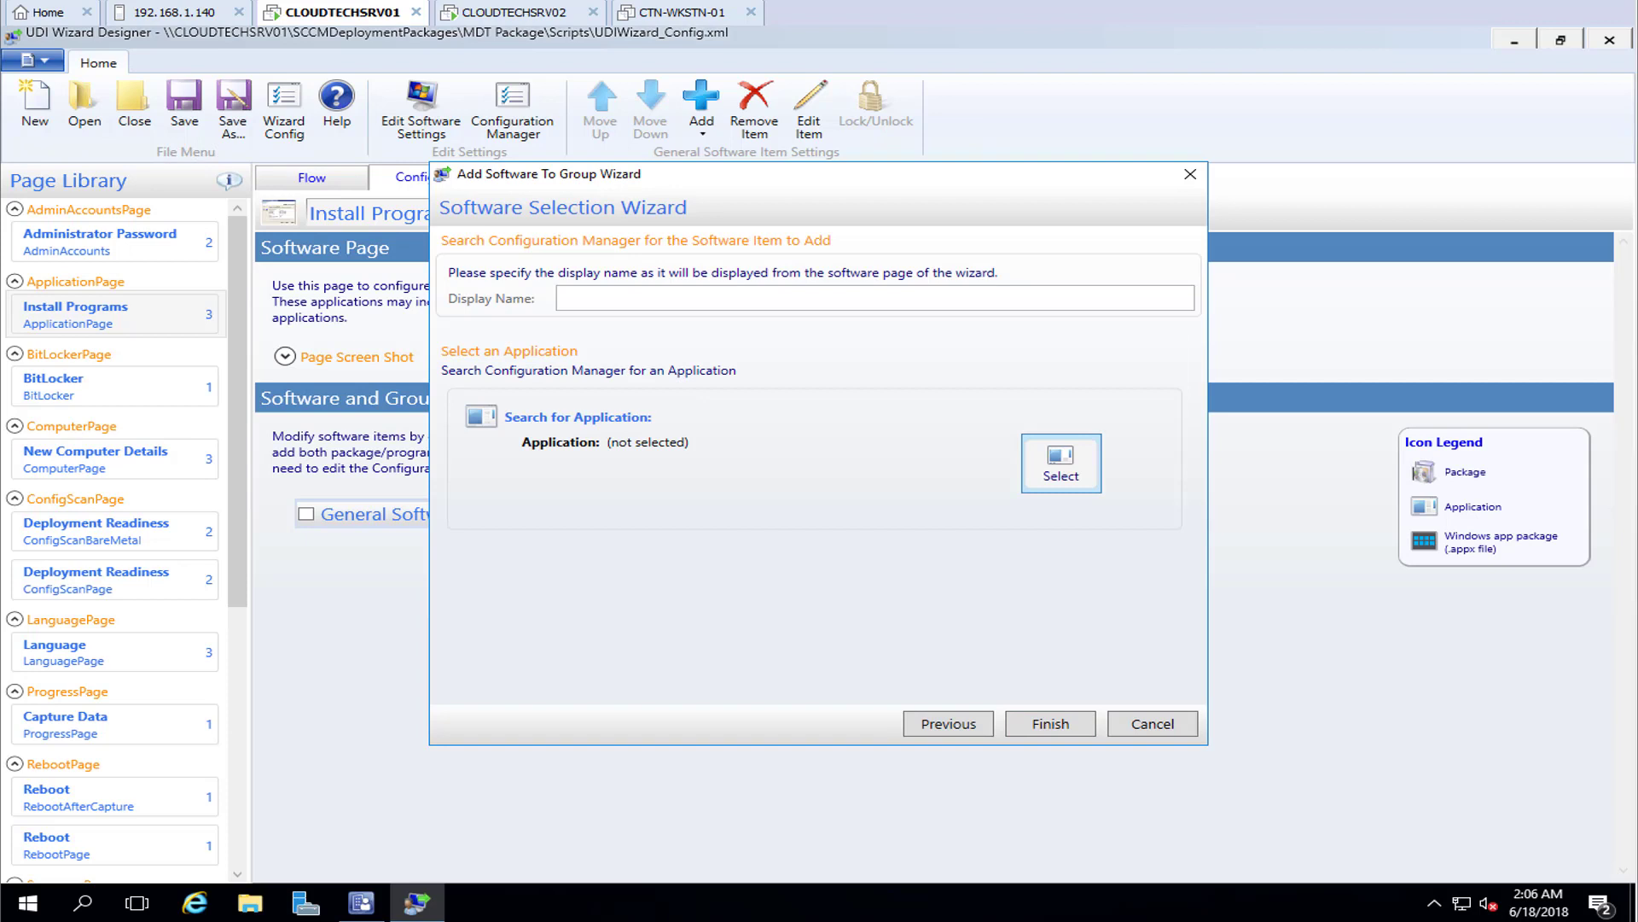
click(1062, 463)
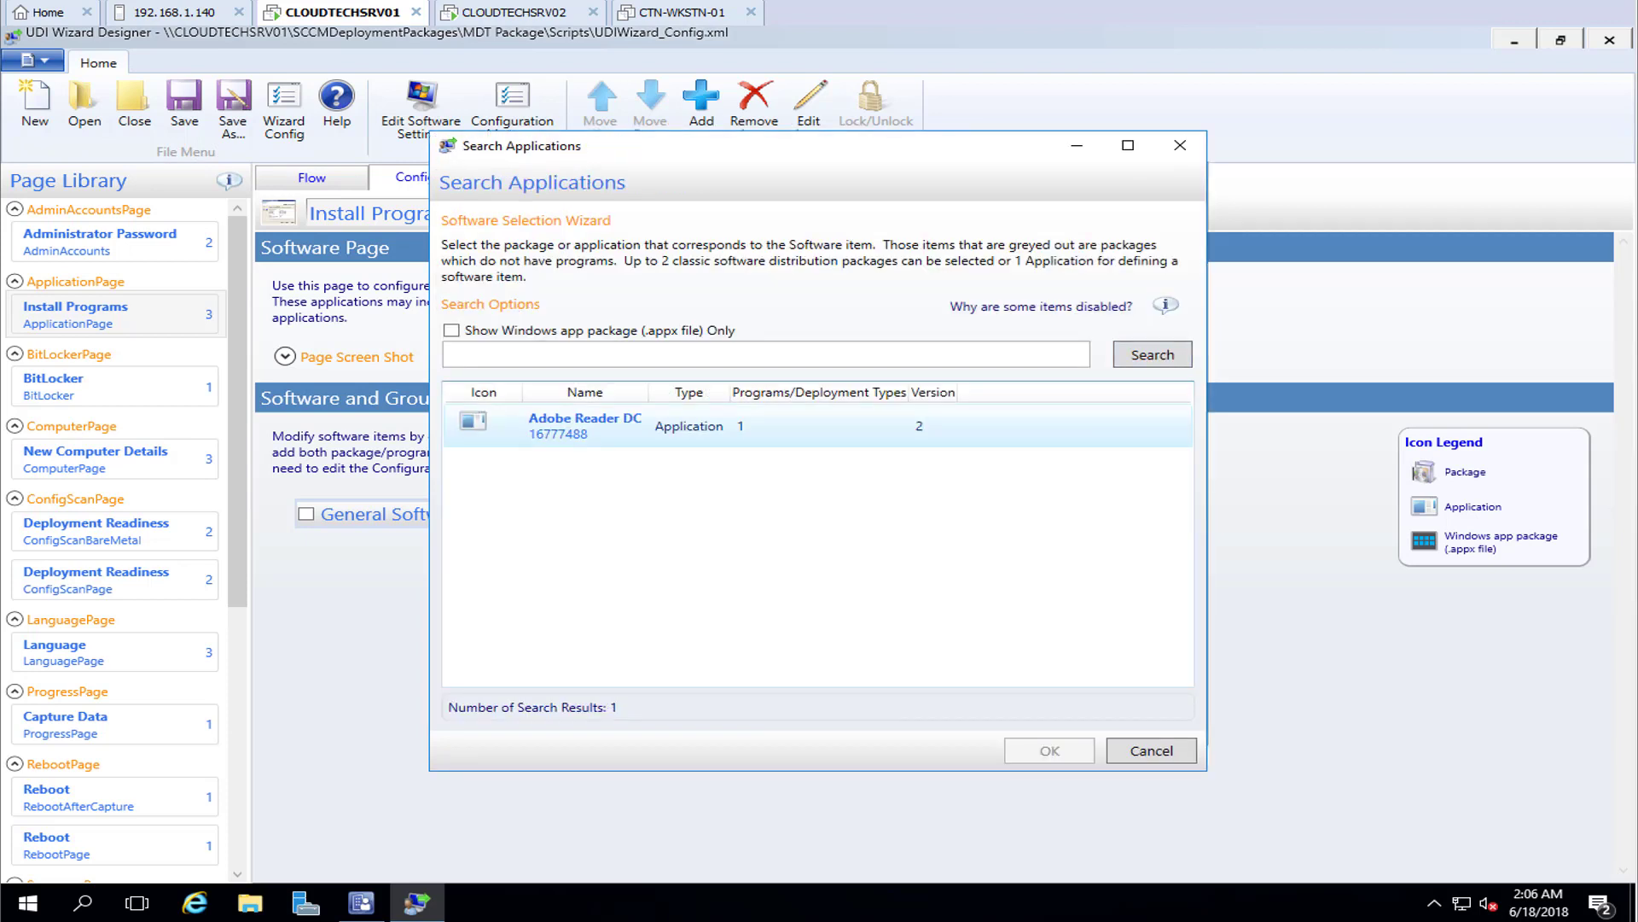
click(585, 426)
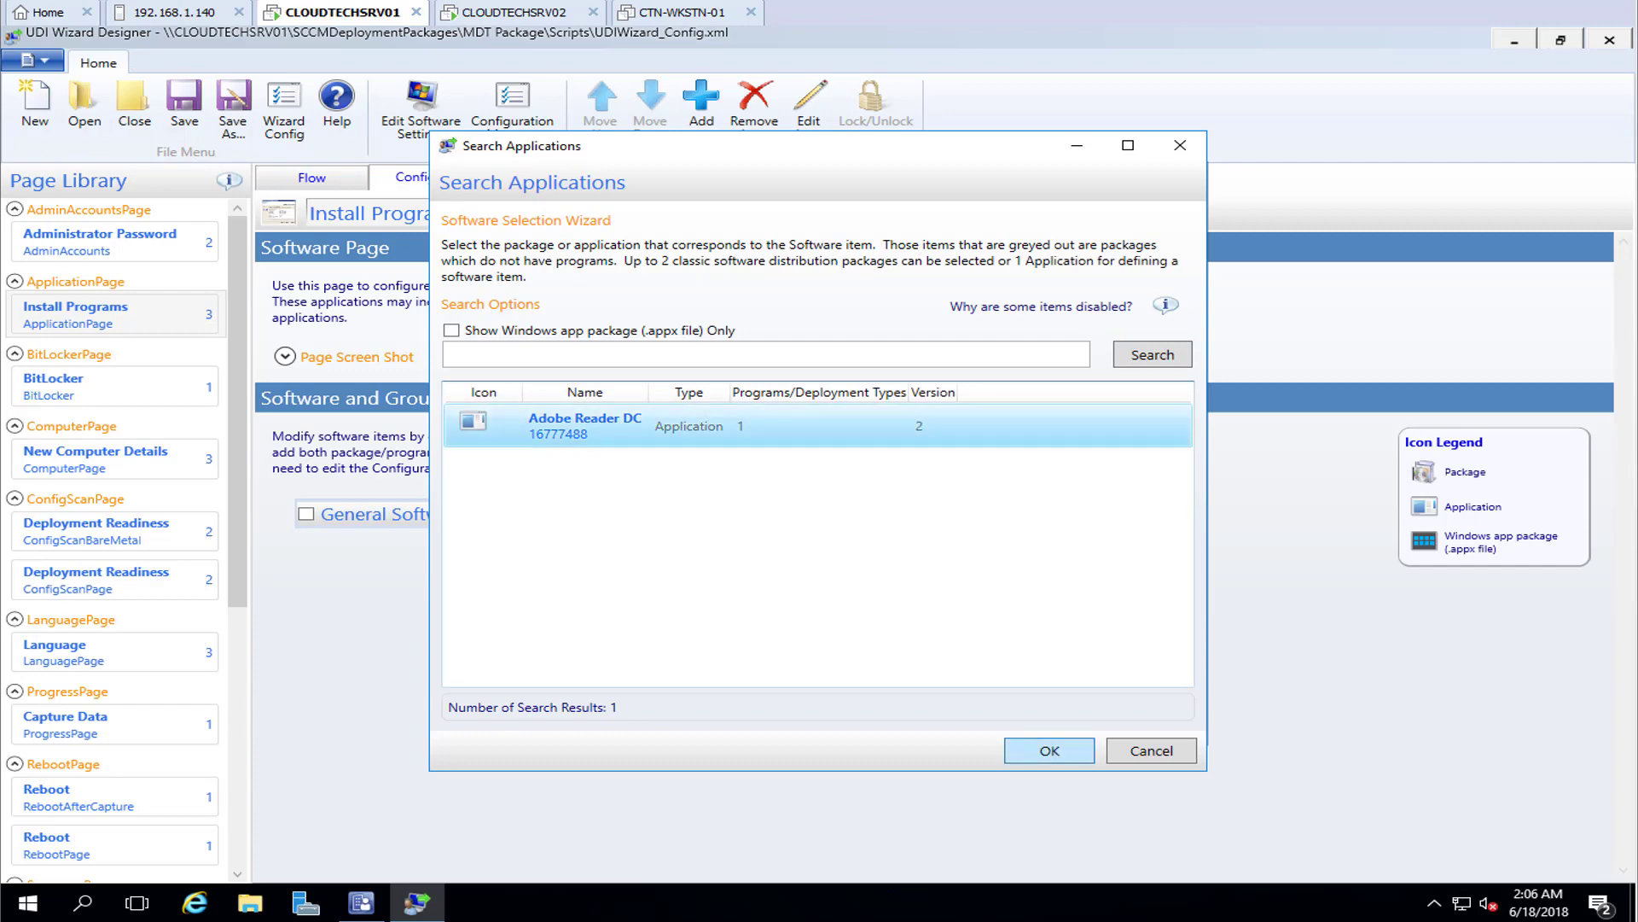
click(1049, 751)
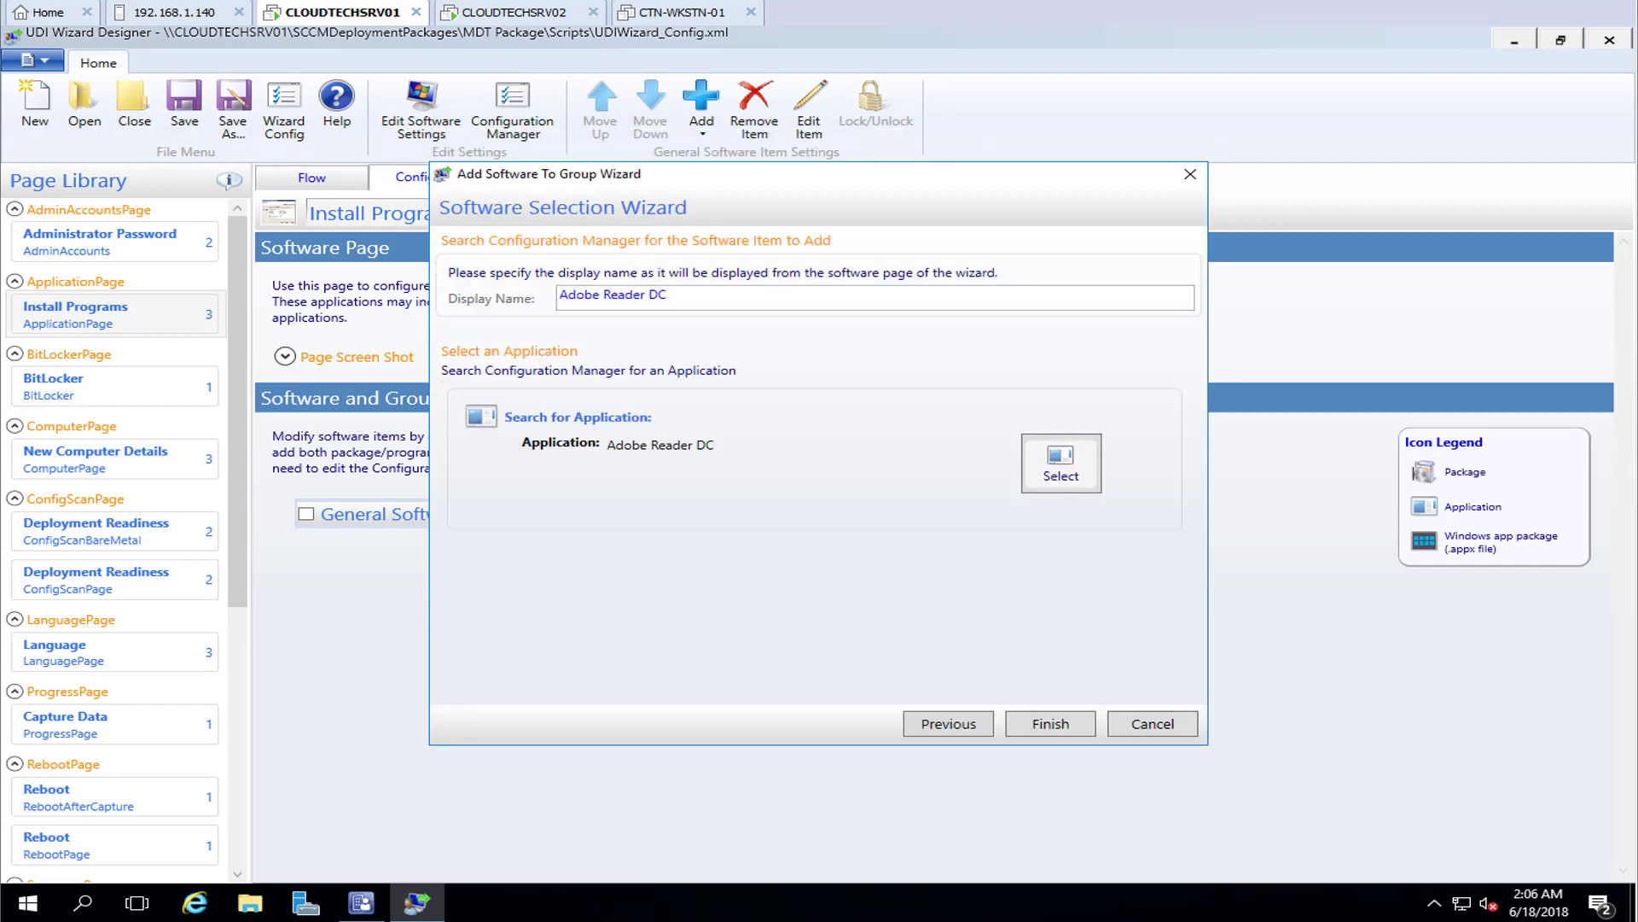
click(1051, 724)
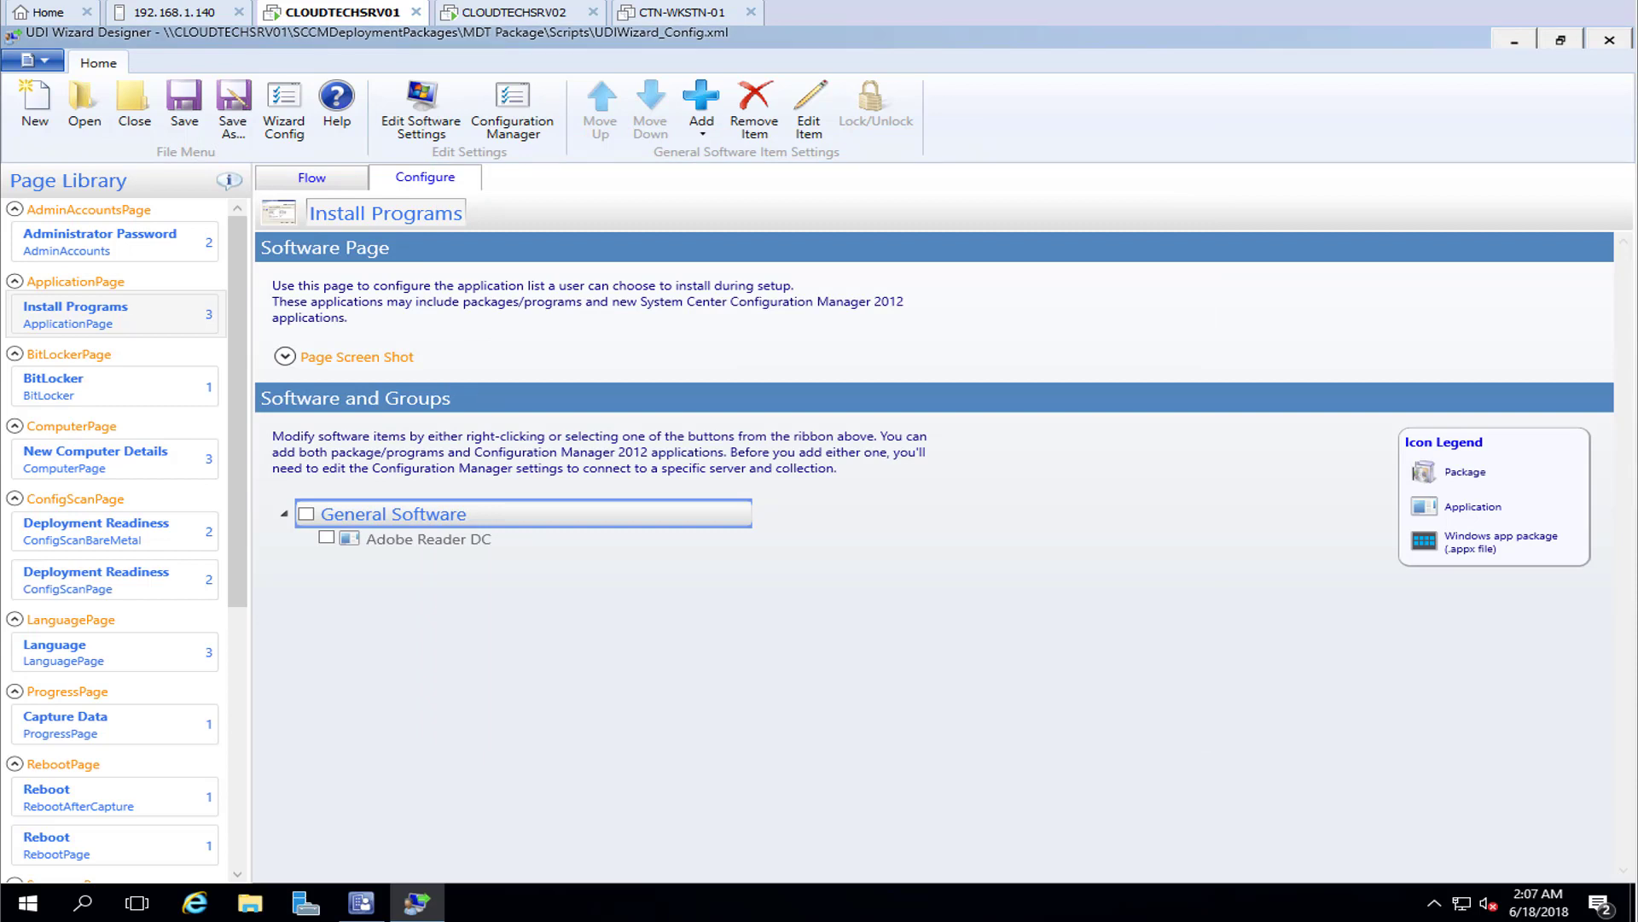
Save the UDI wizard configuration file and return to the Configuration Manager console
click(184, 103)
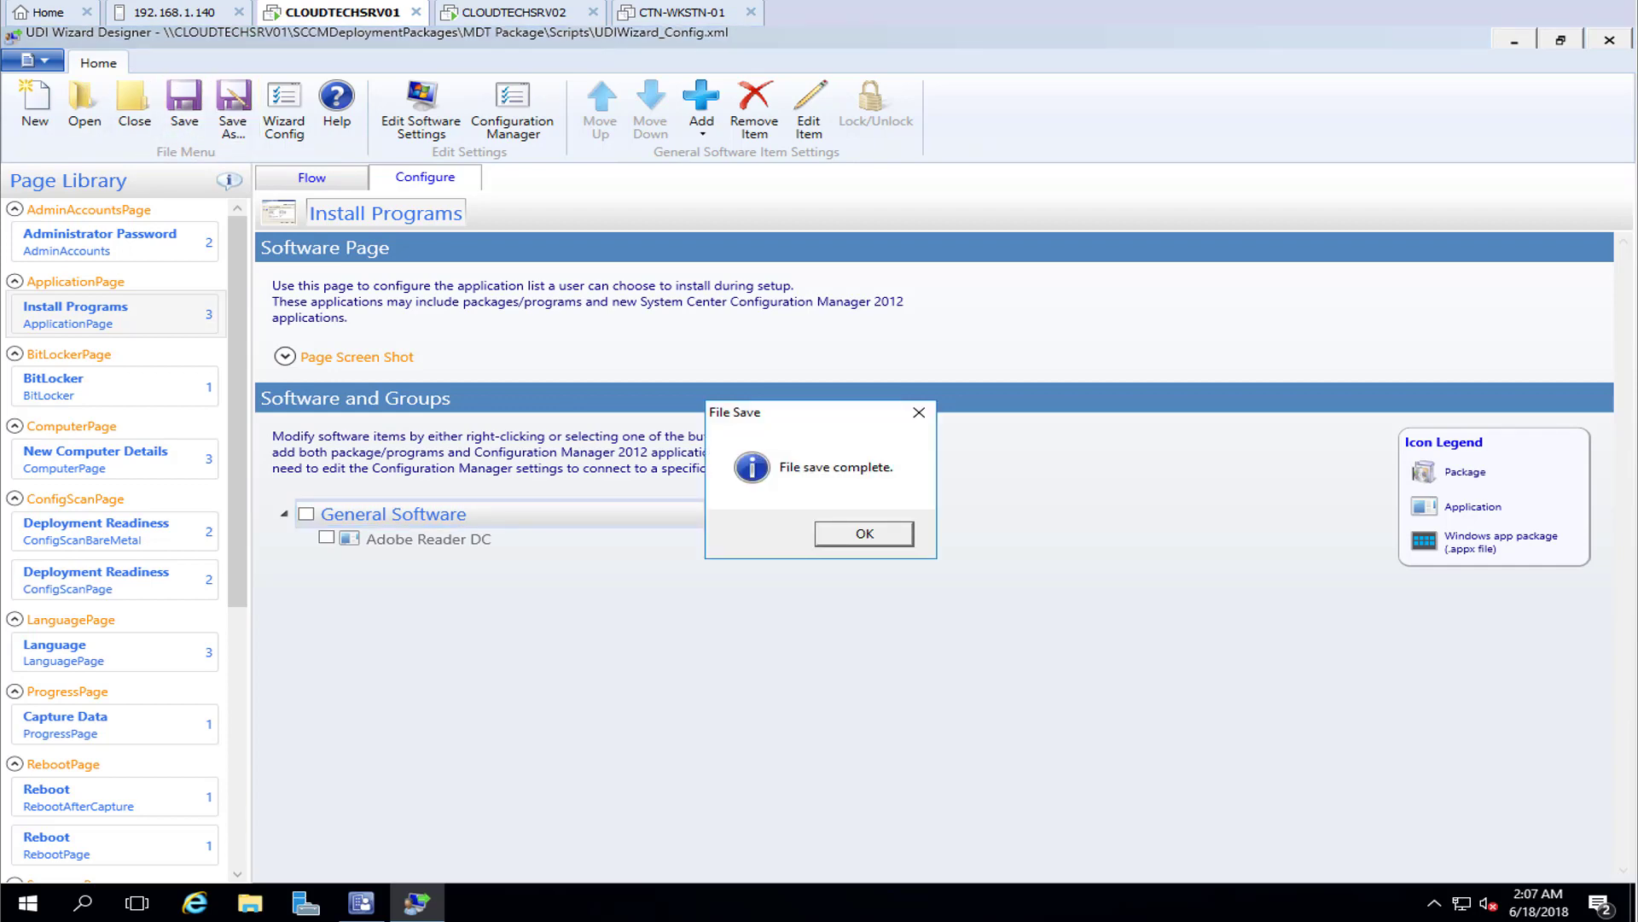
click(864, 533)
click(1510, 38)
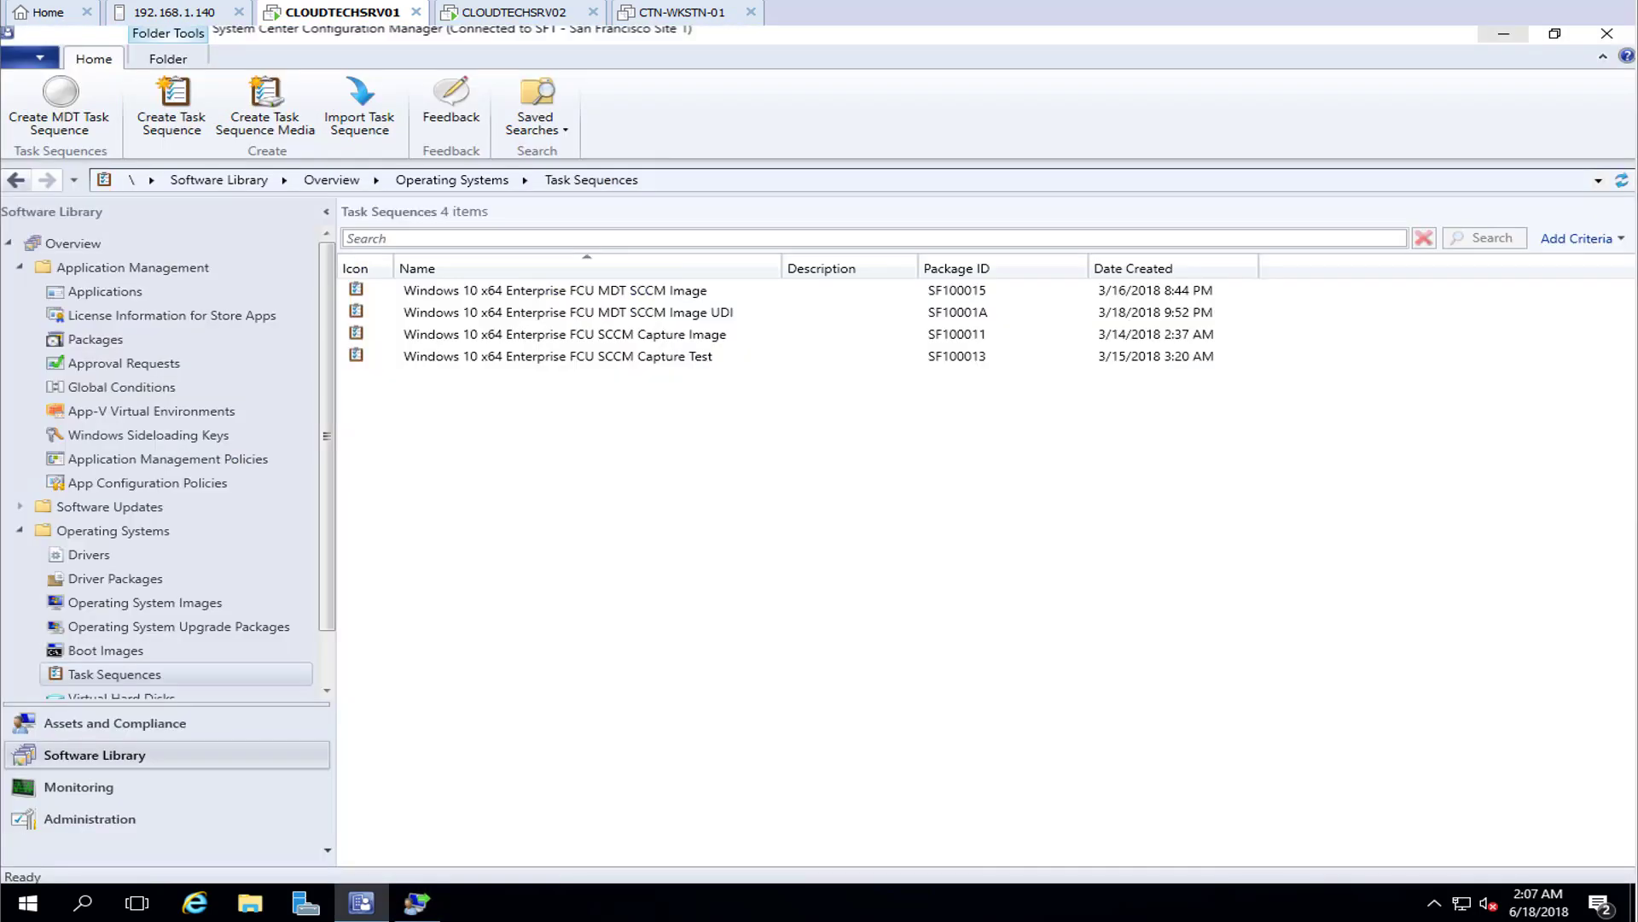
Update distribution points for all six packages, then go back to Task Sequences
click(96, 339)
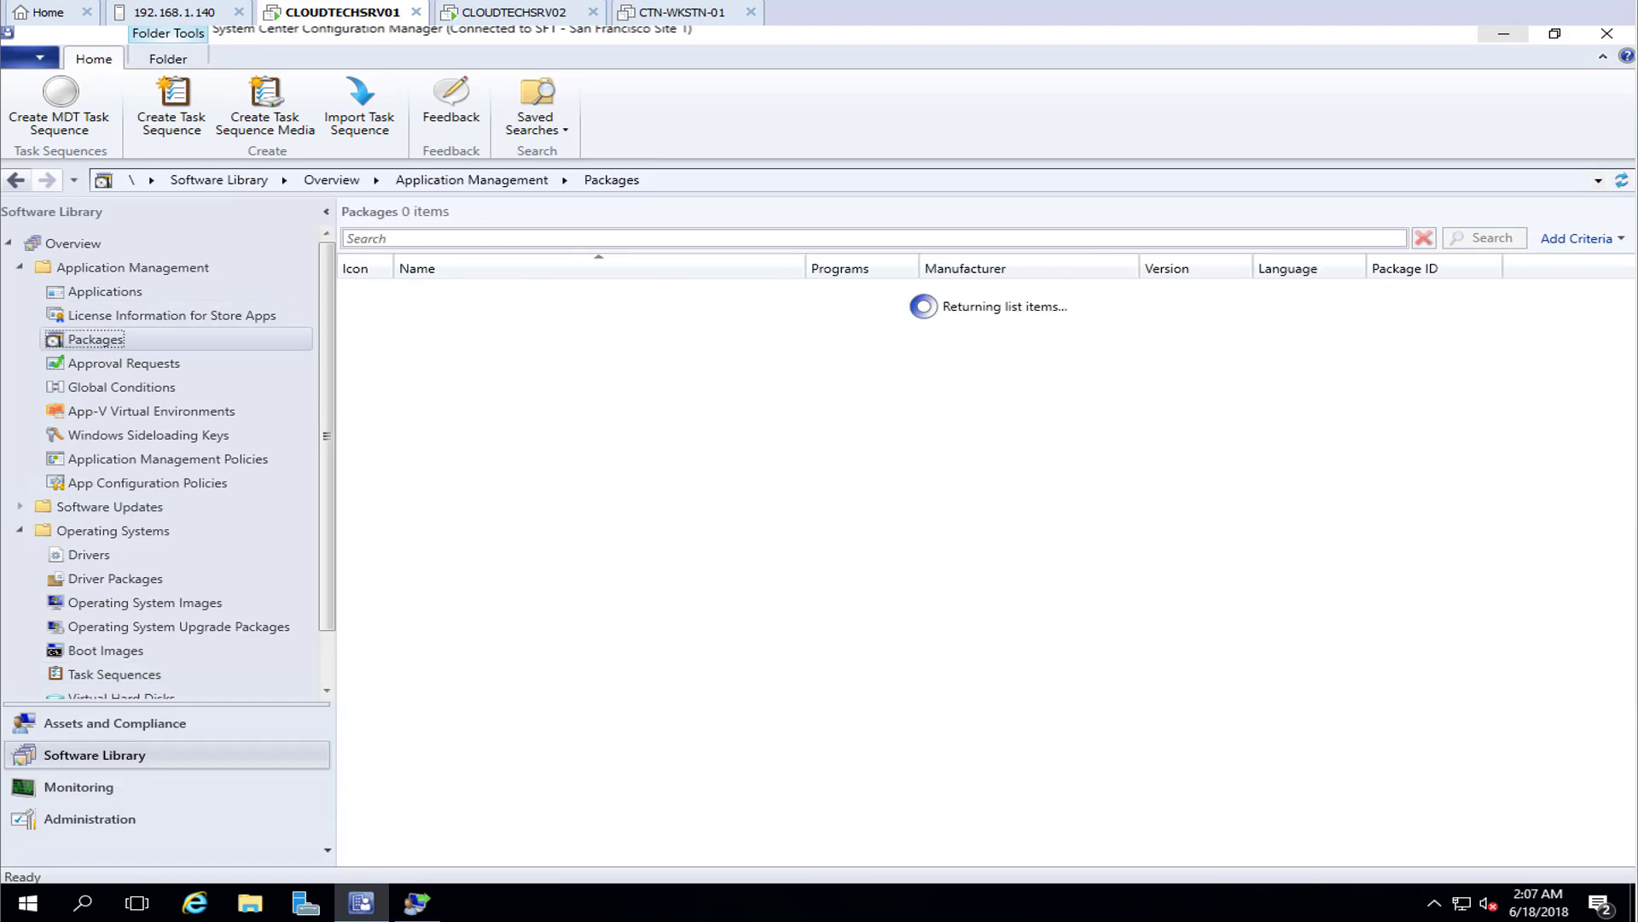
click(614, 512)
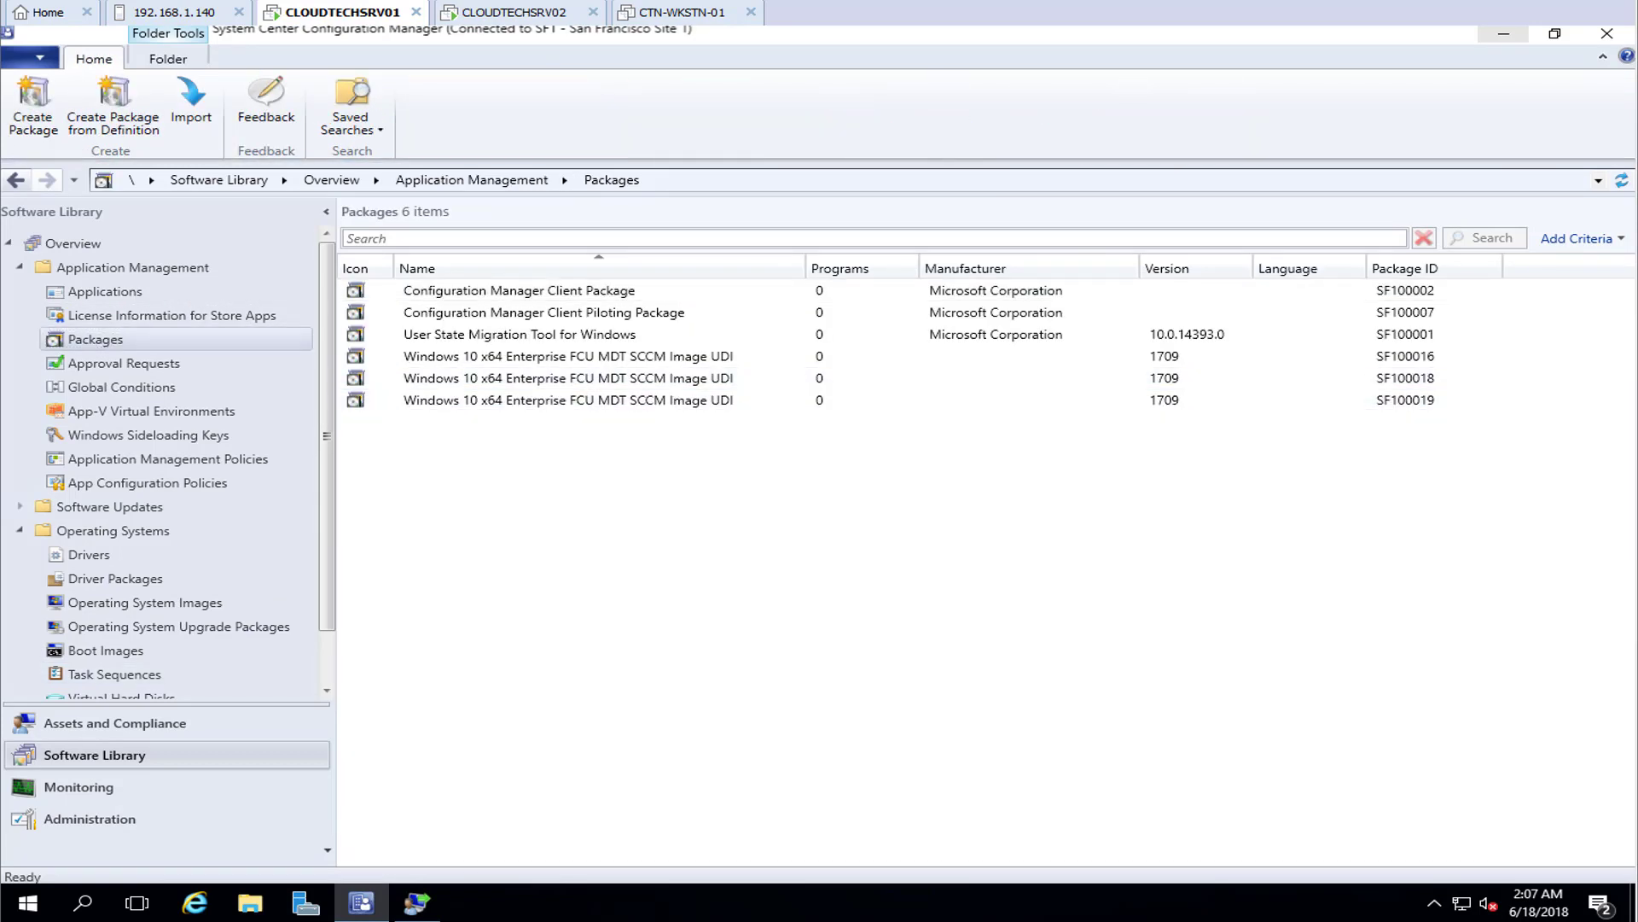
key(ctrl+a)
right_click(540, 399)
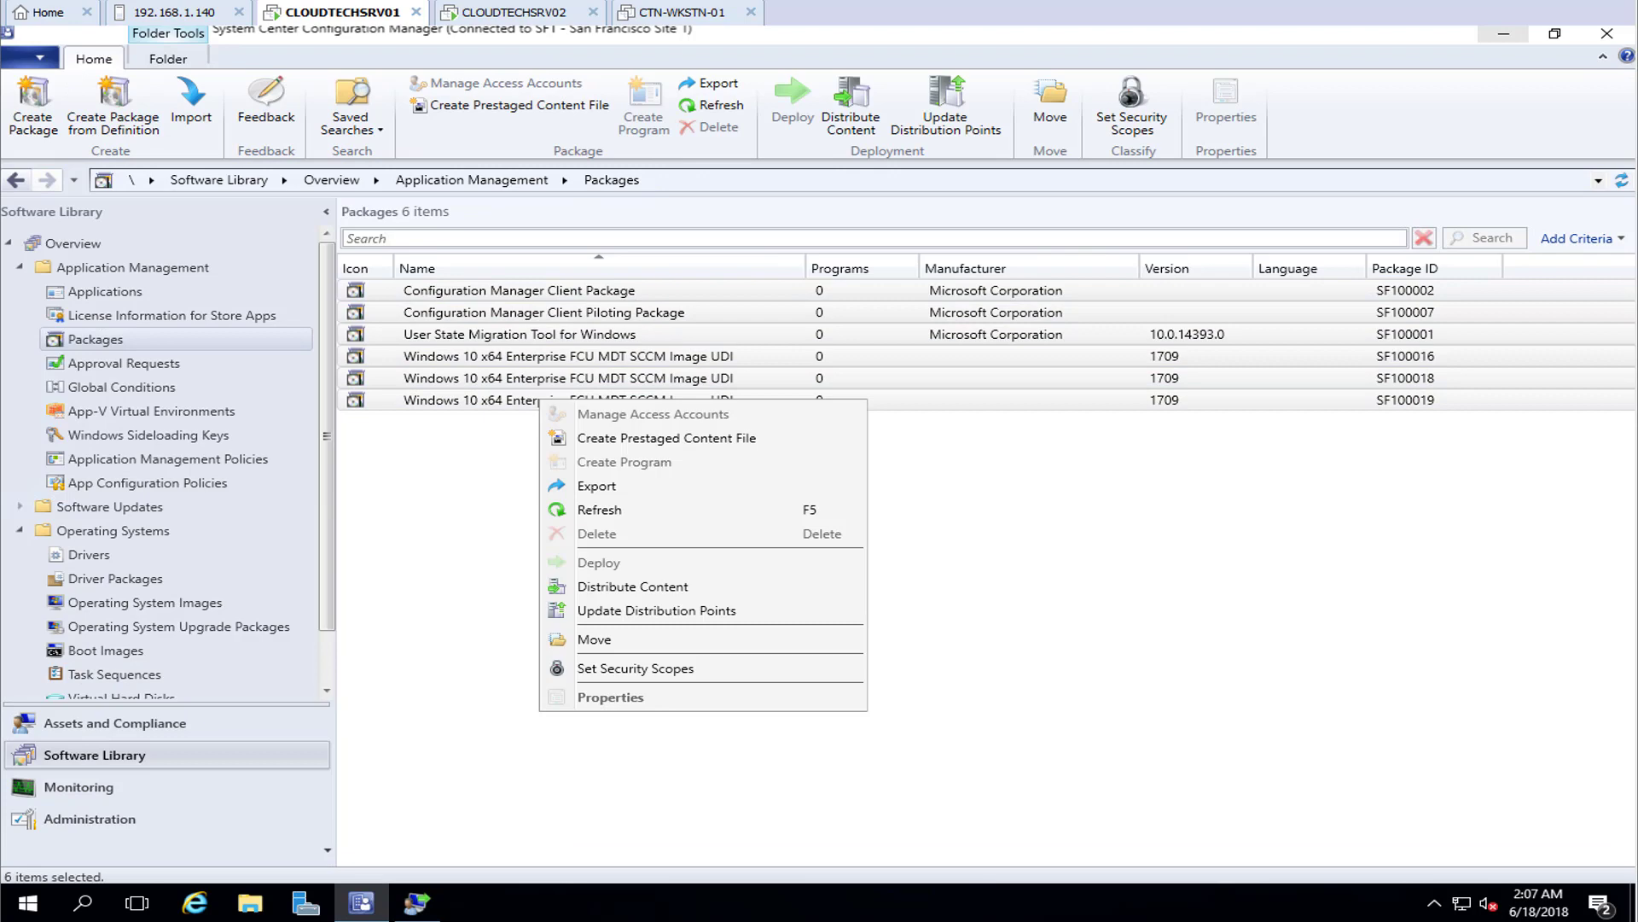
click(657, 610)
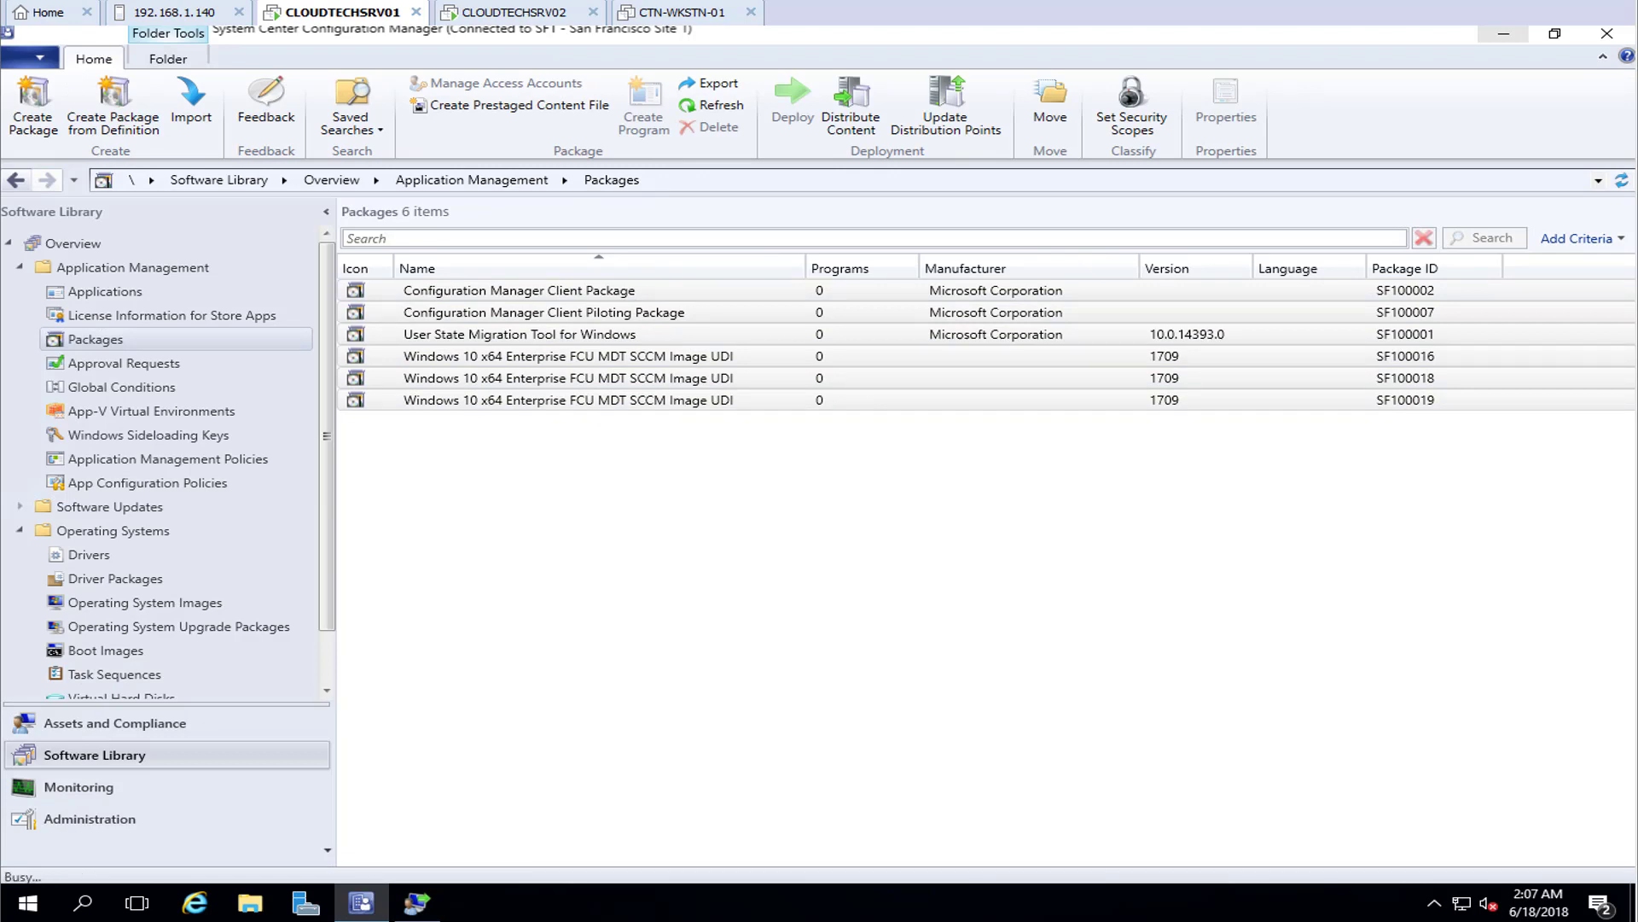
click(909, 545)
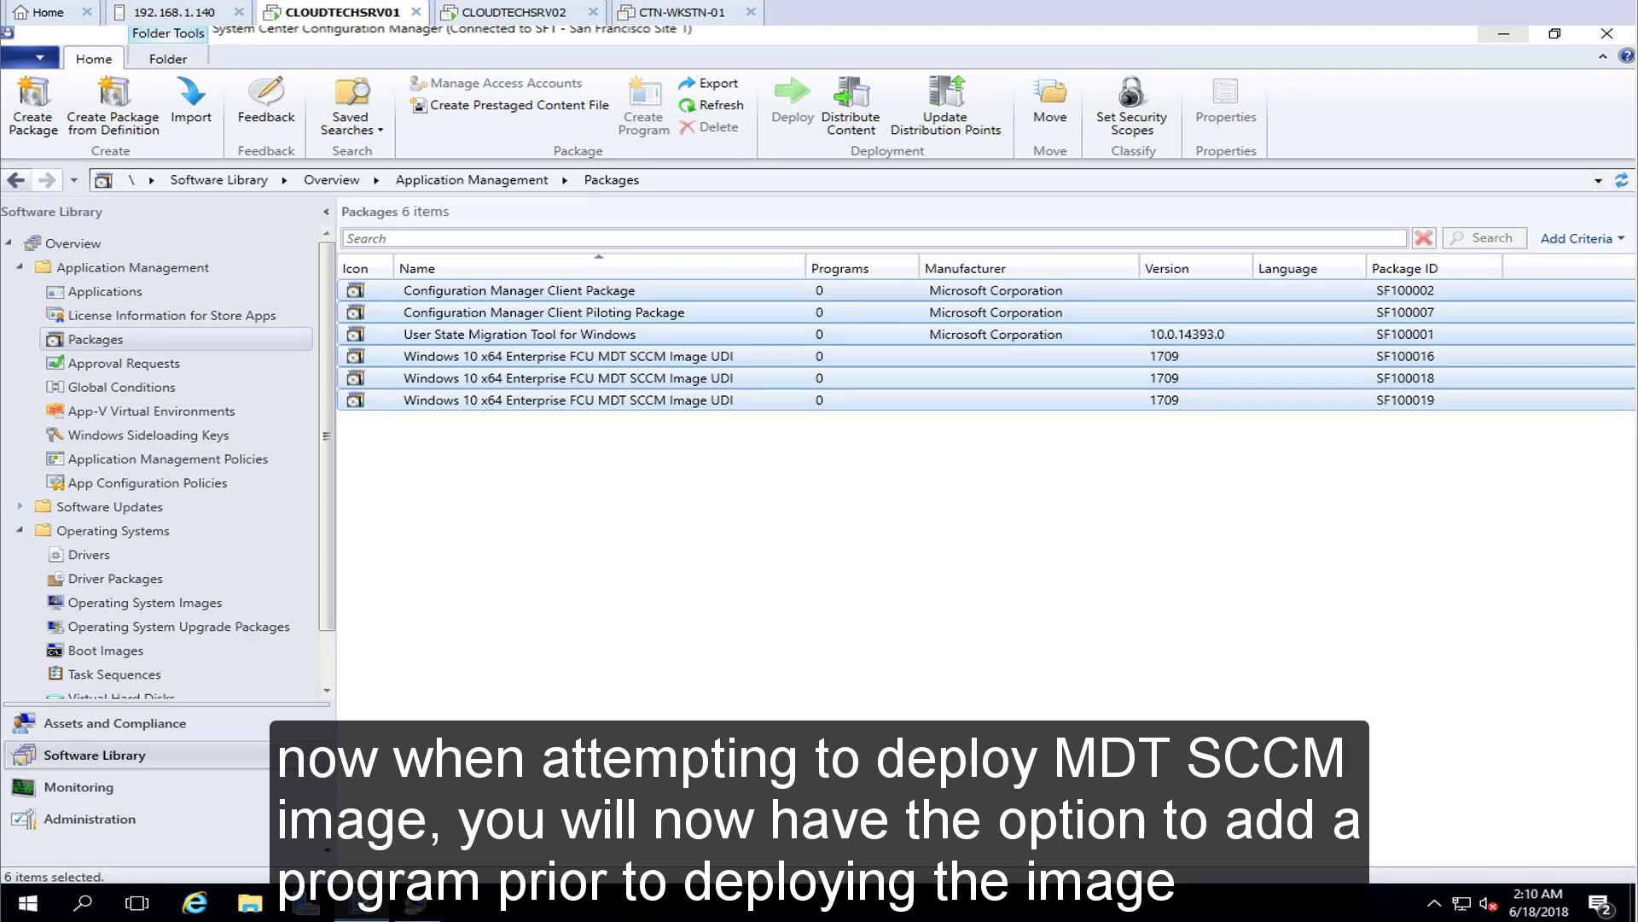
click(114, 674)
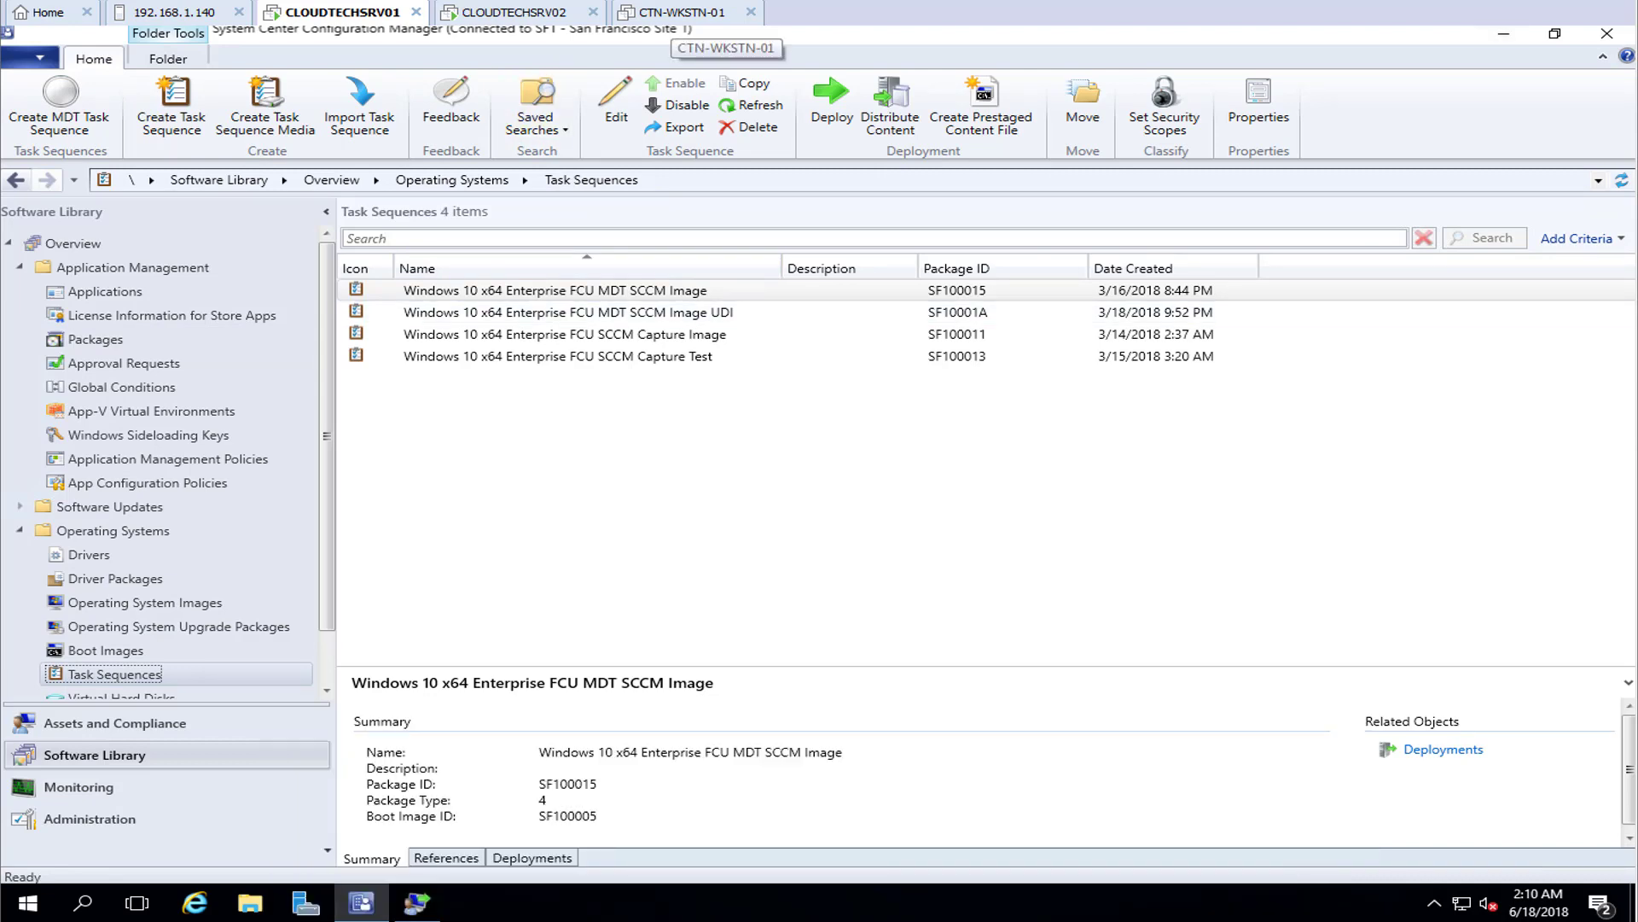
click(683, 12)
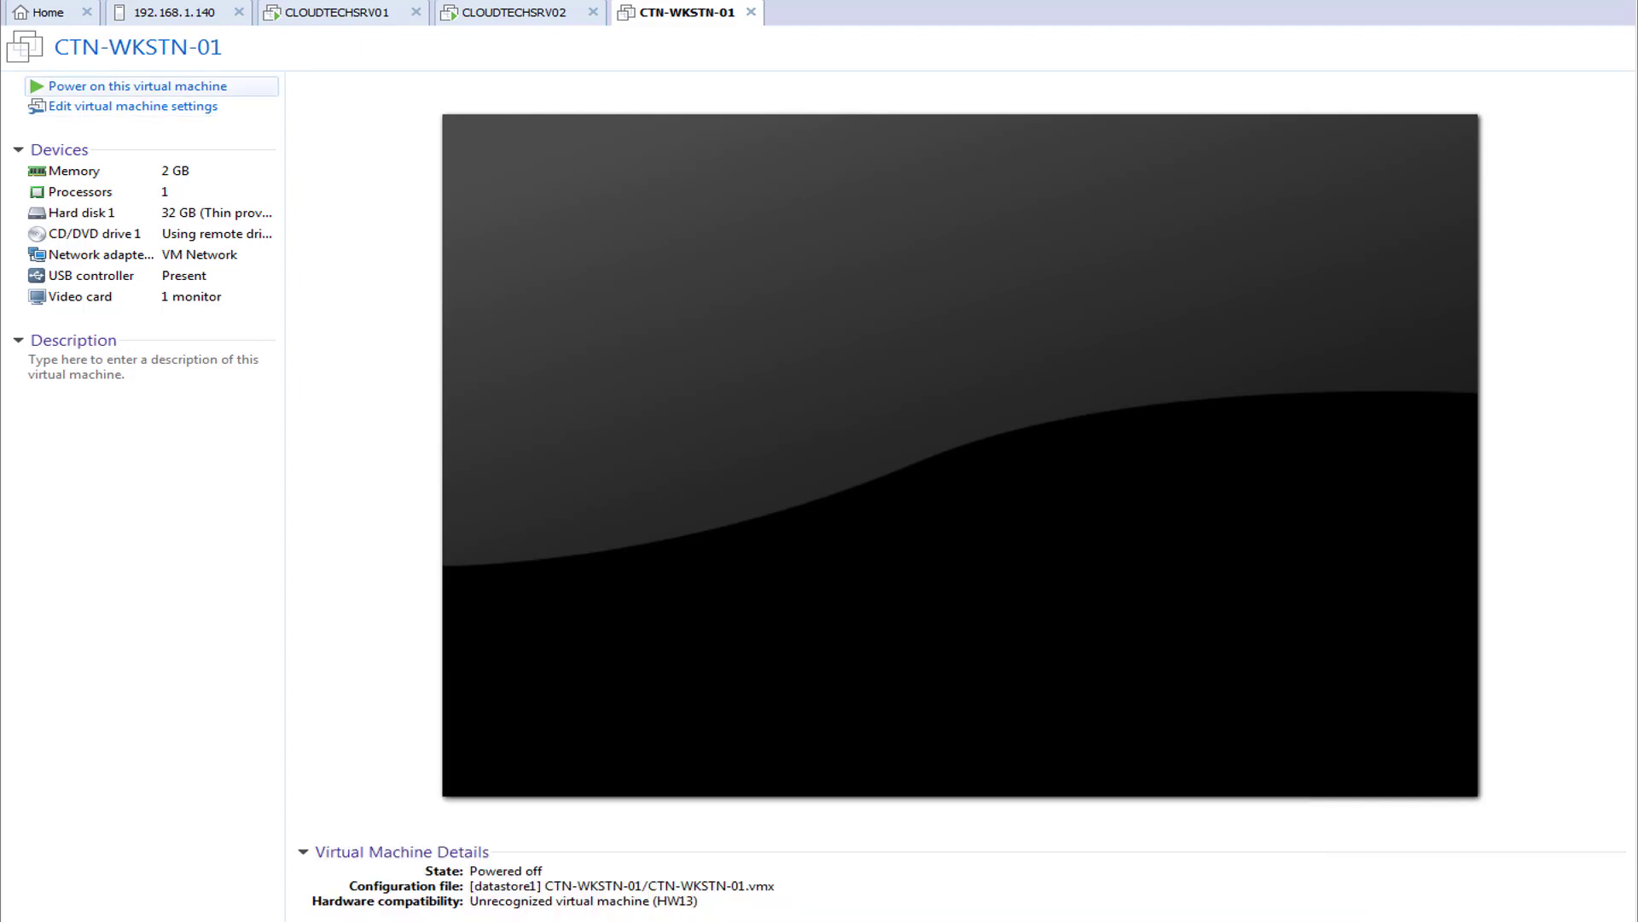
Power on CTN-WKSTN-01 and network-boot it with F12
click(136, 86)
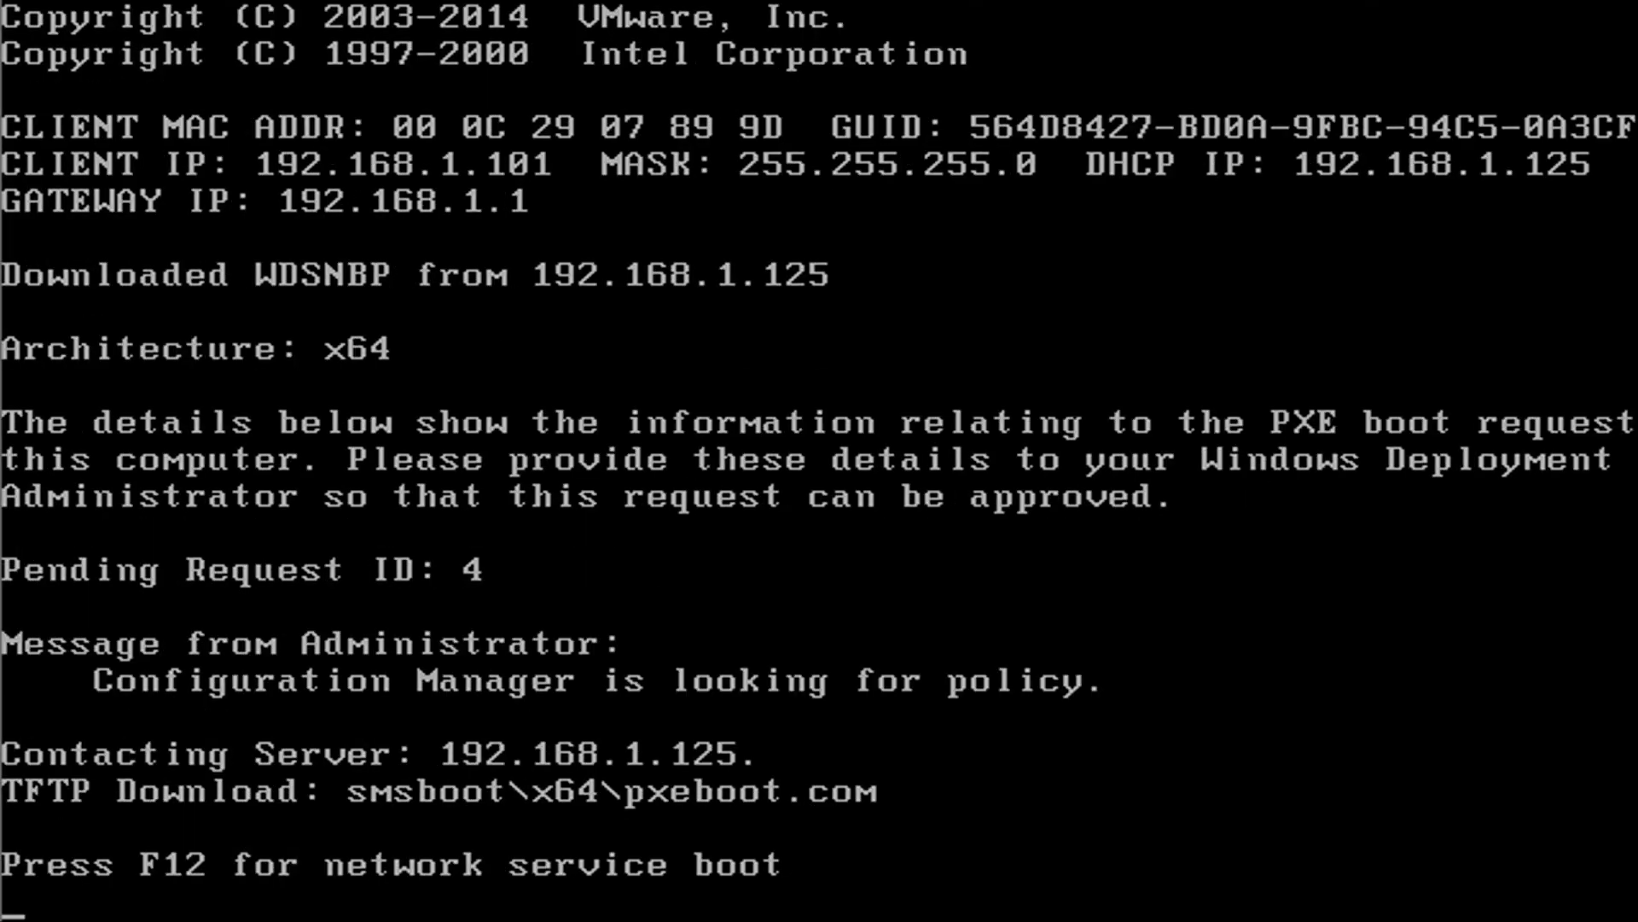
key(F12)
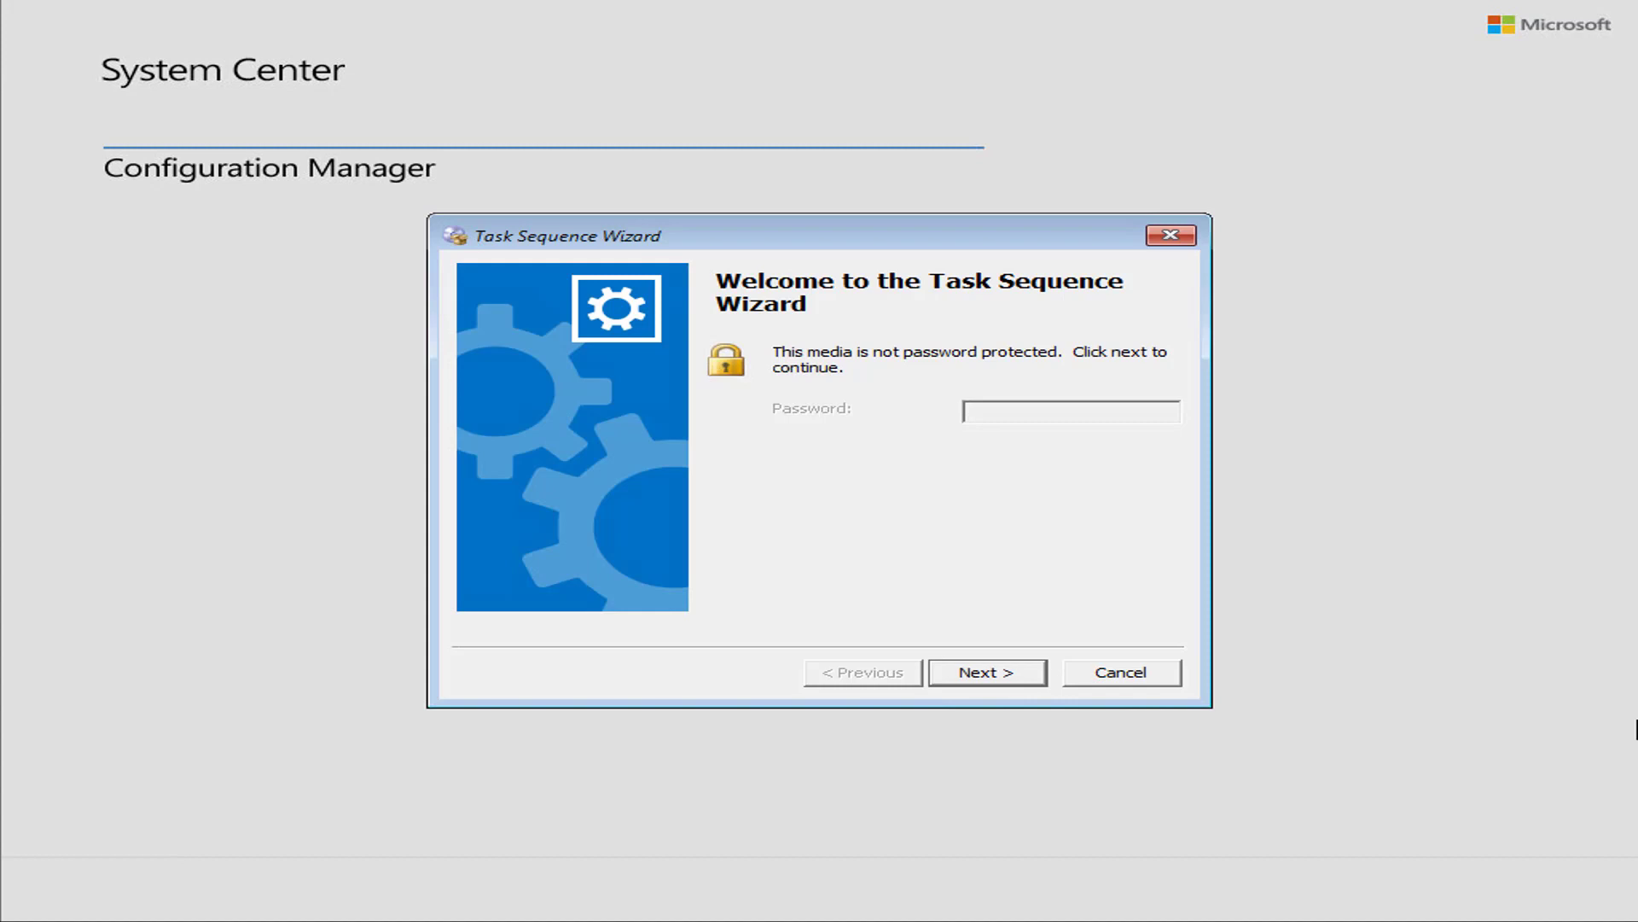
Select and start the Windows 10 x64 Enterprise FCU MDT SCCM Image UDI task sequence
click(977, 674)
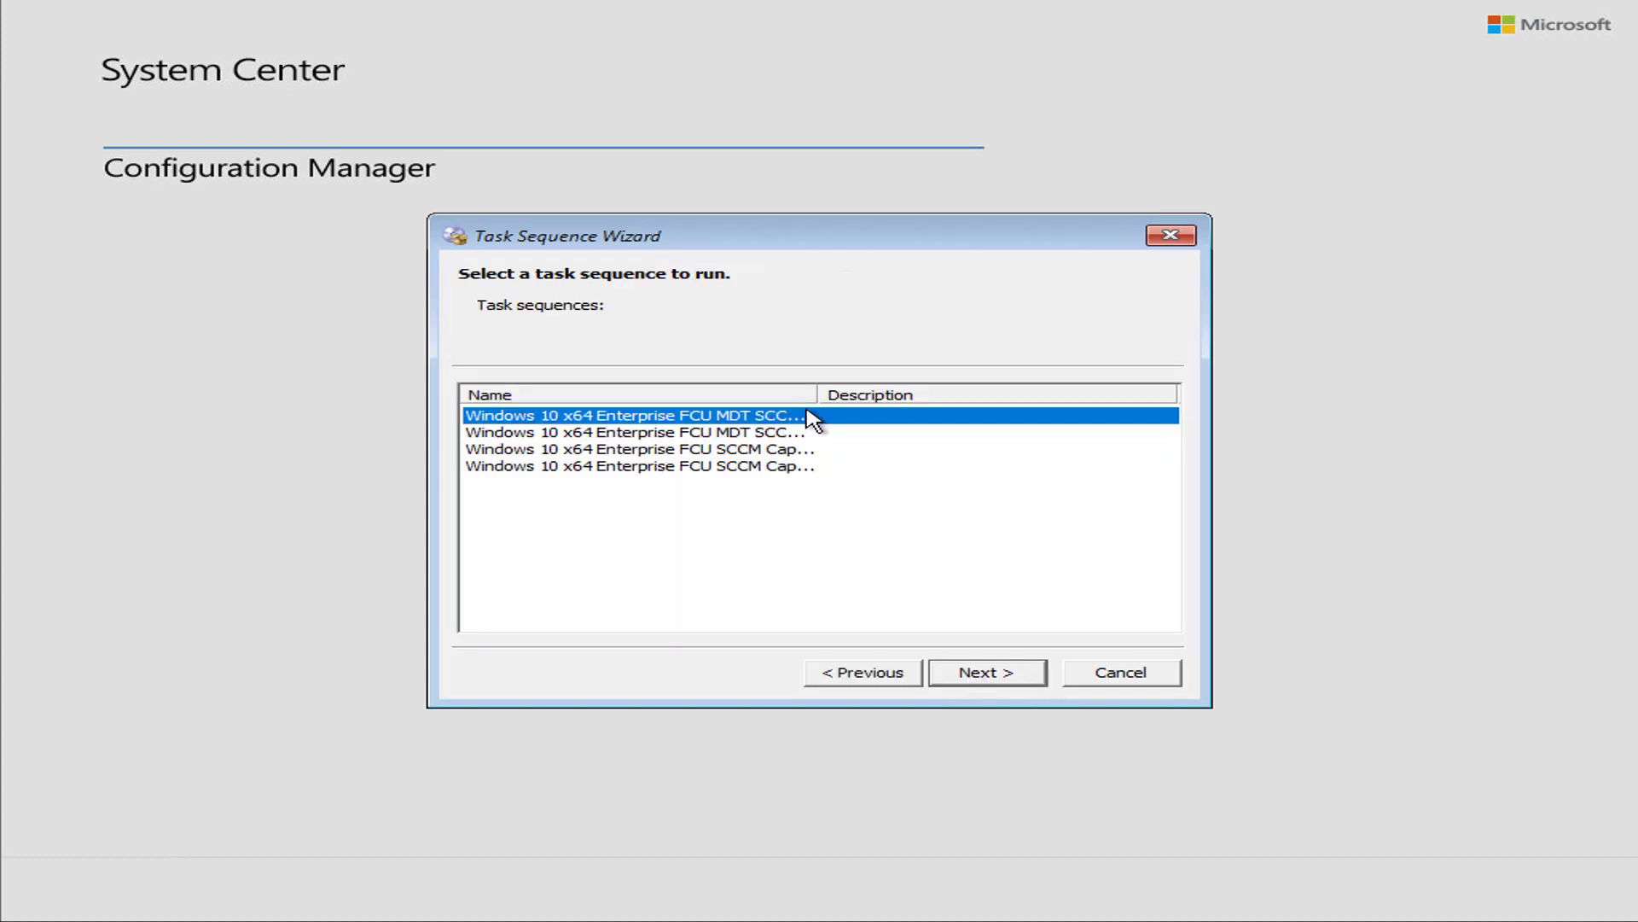
drag(817, 395, 930, 393)
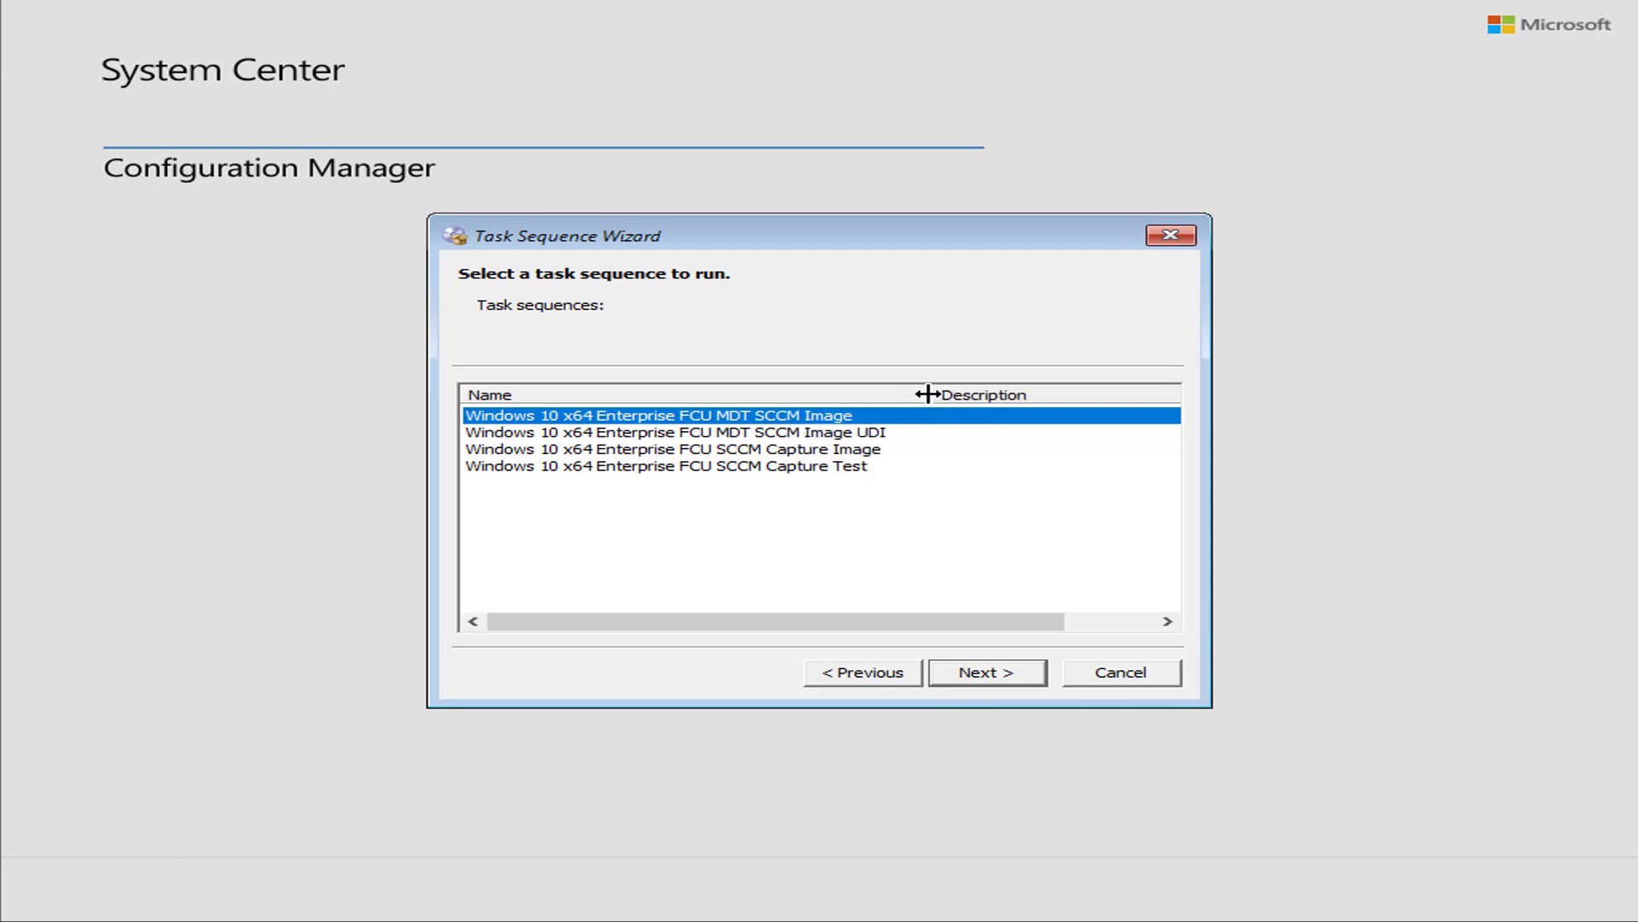
click(871, 433)
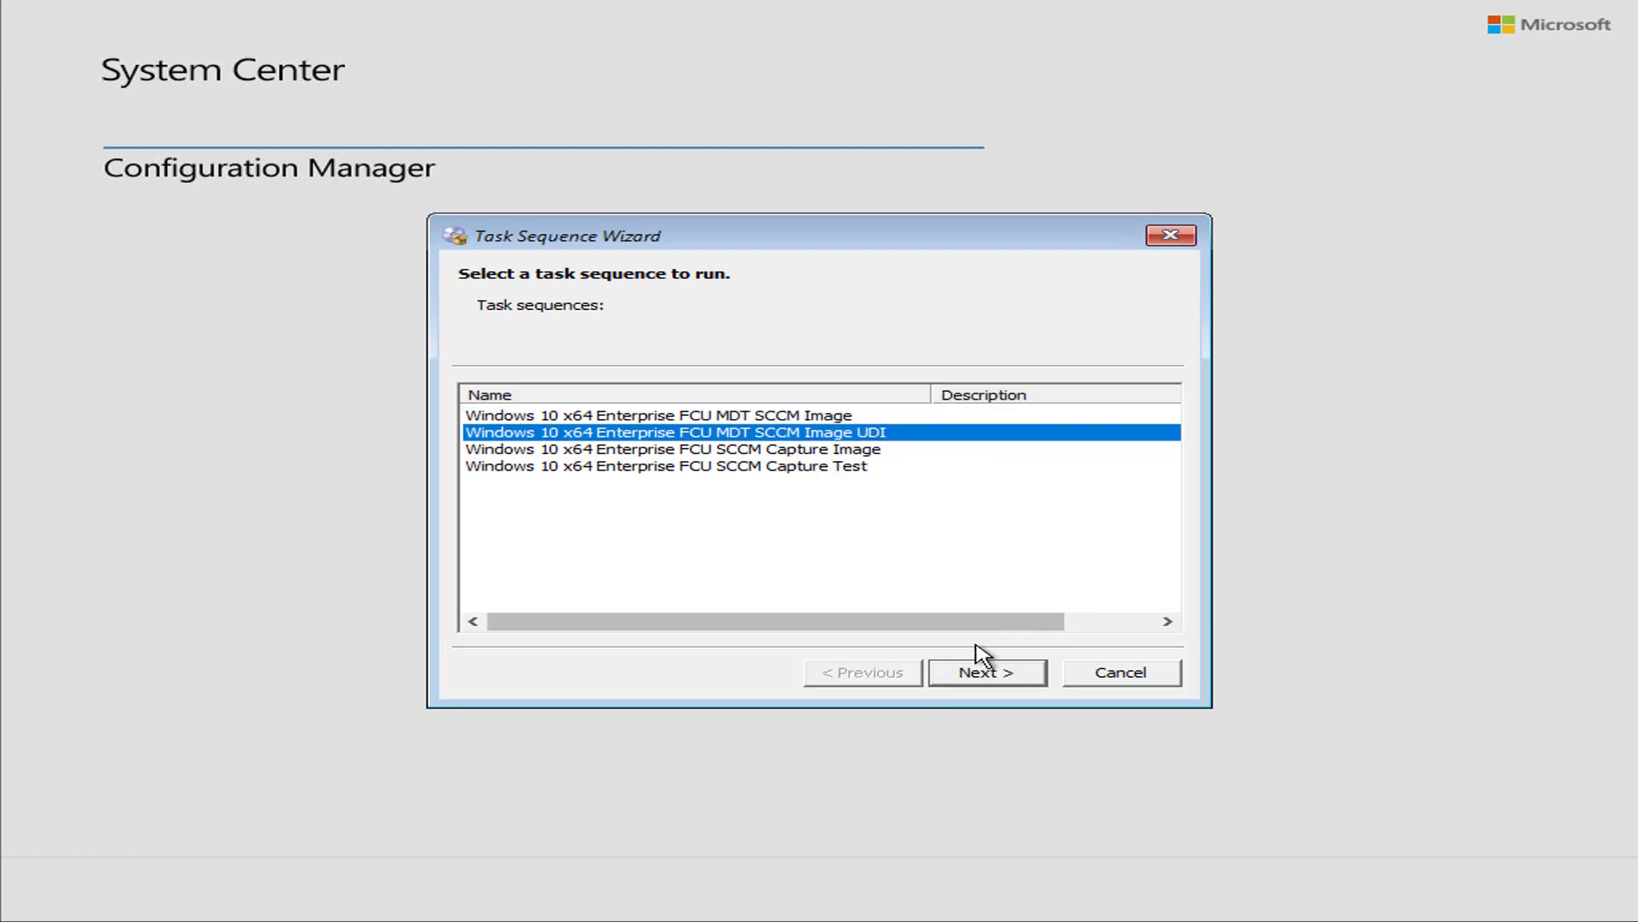
click(1012, 673)
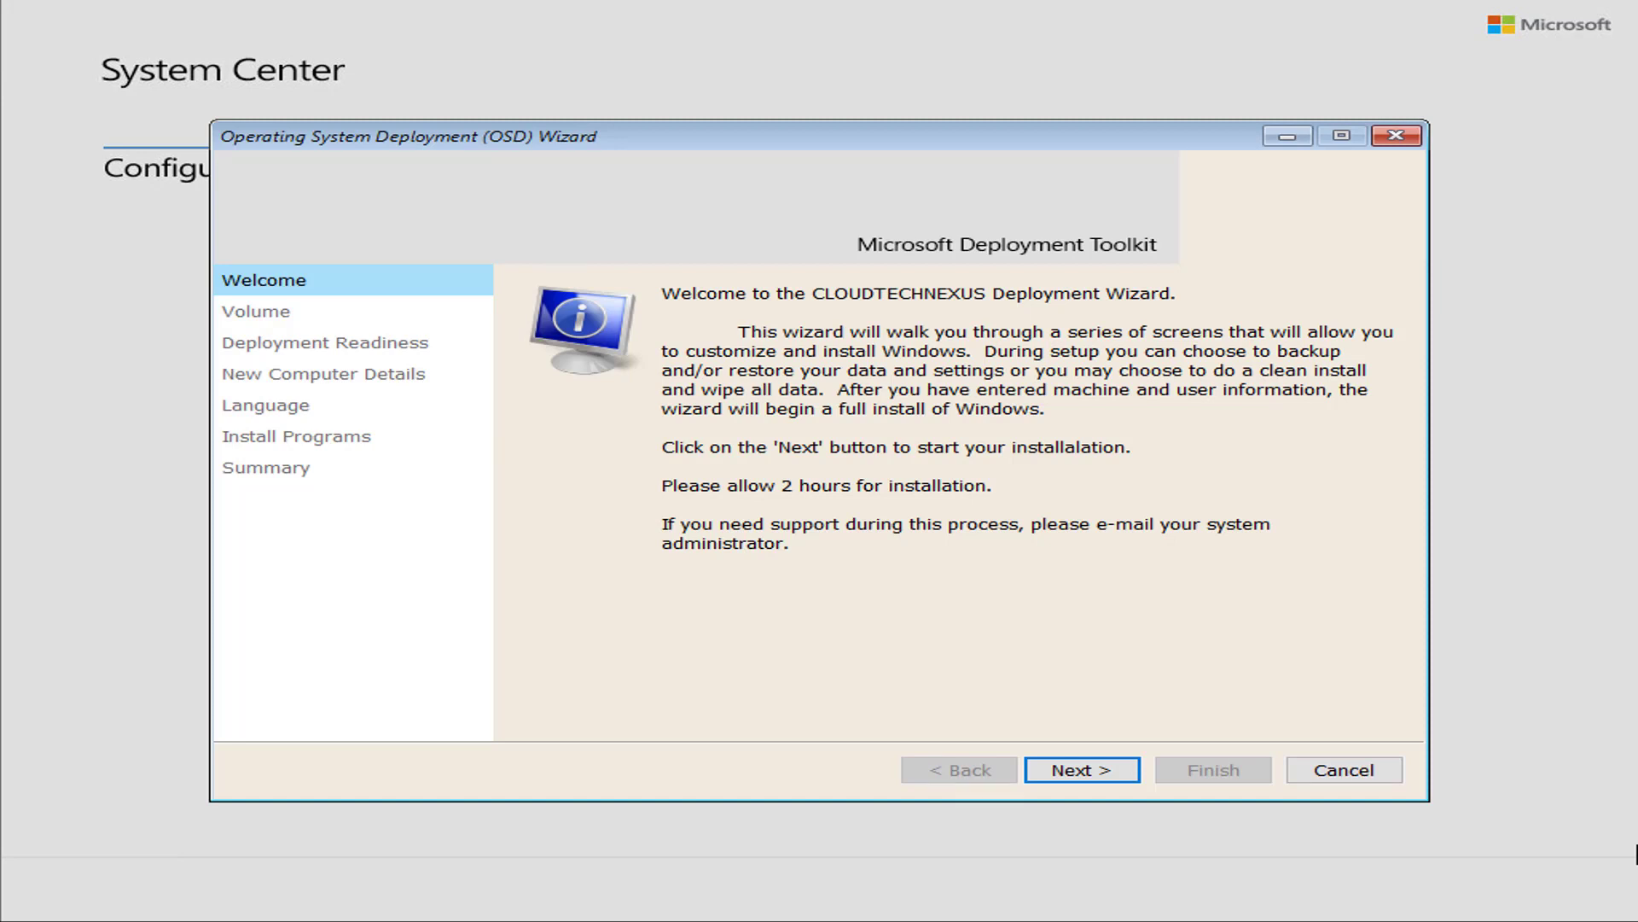
Choose to partition and format disk 0, then pass the deployment readiness checks
click(1131, 772)
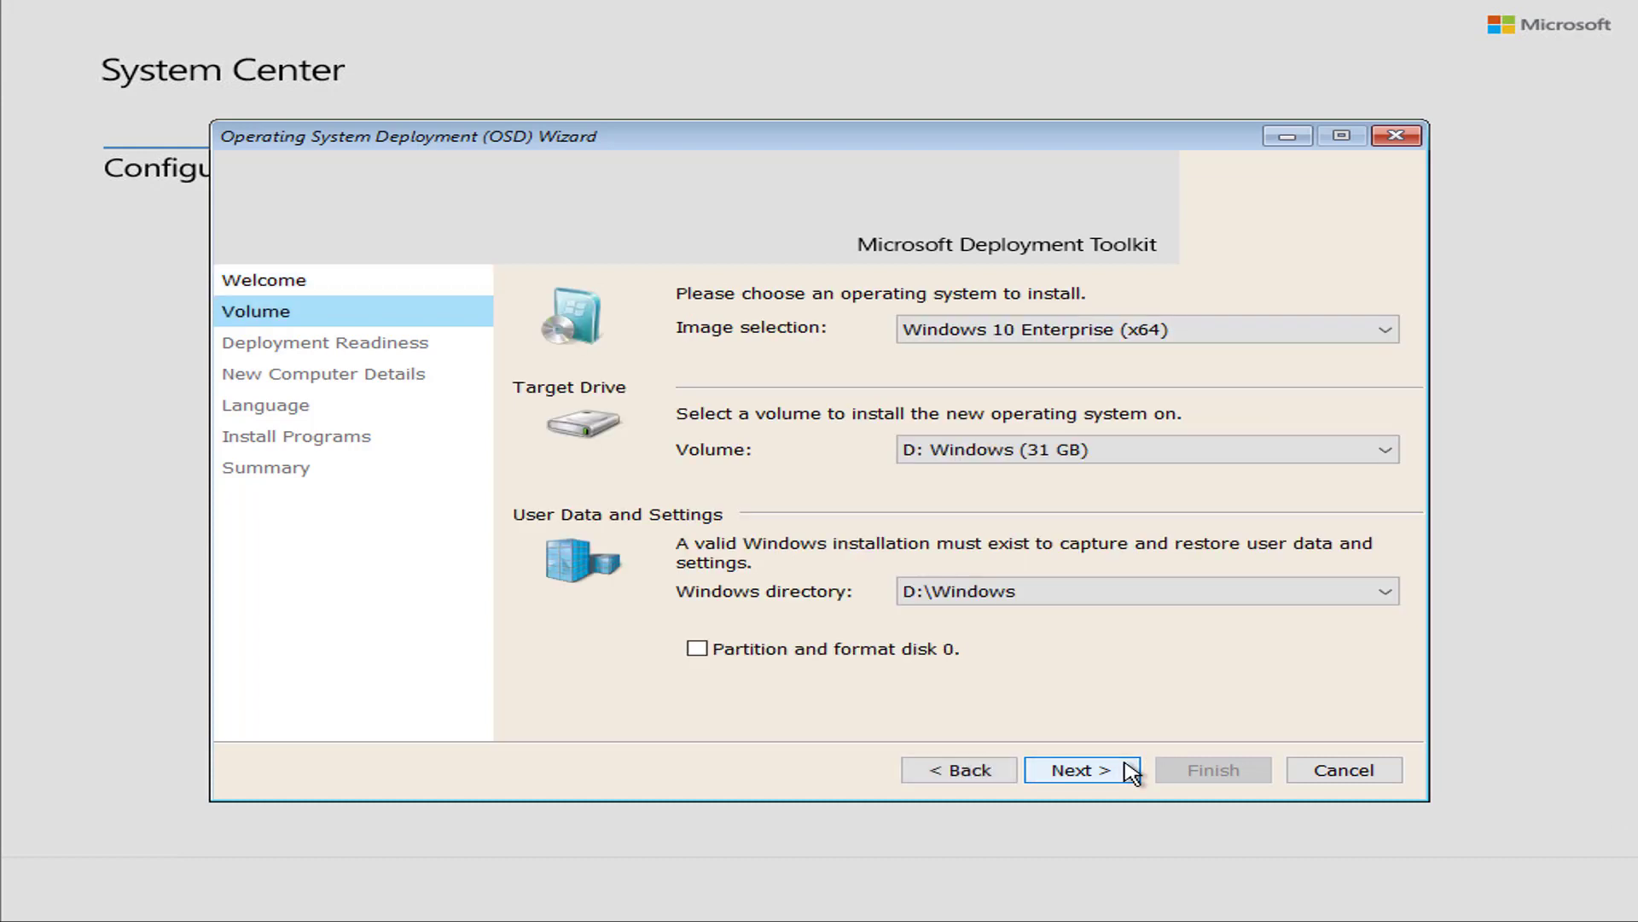
click(698, 649)
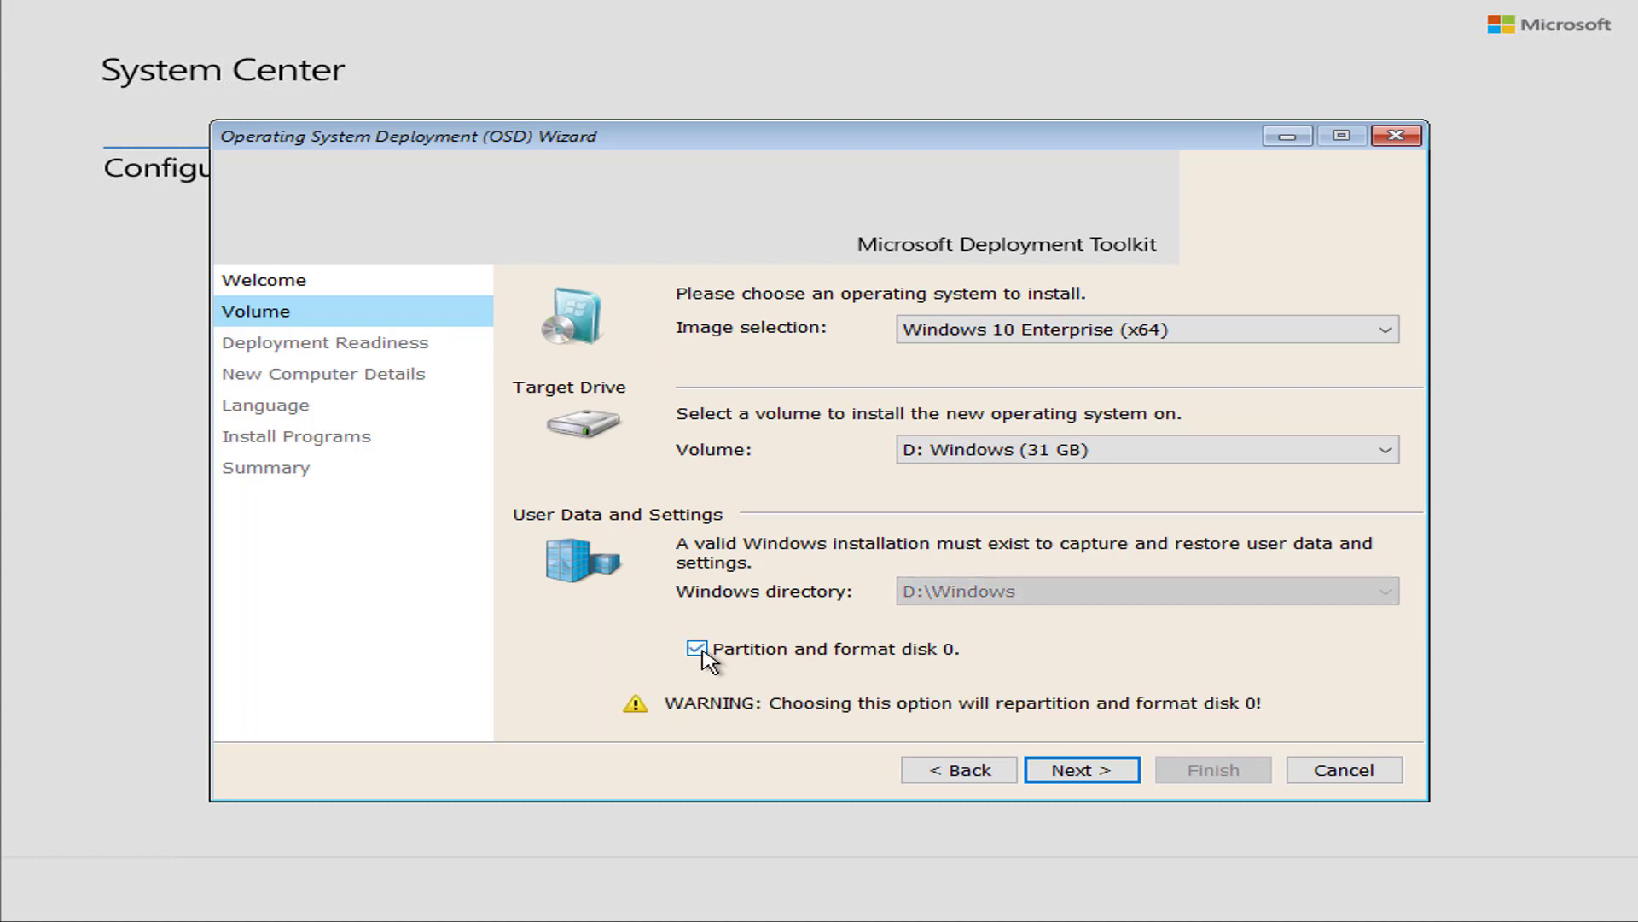
click(1115, 768)
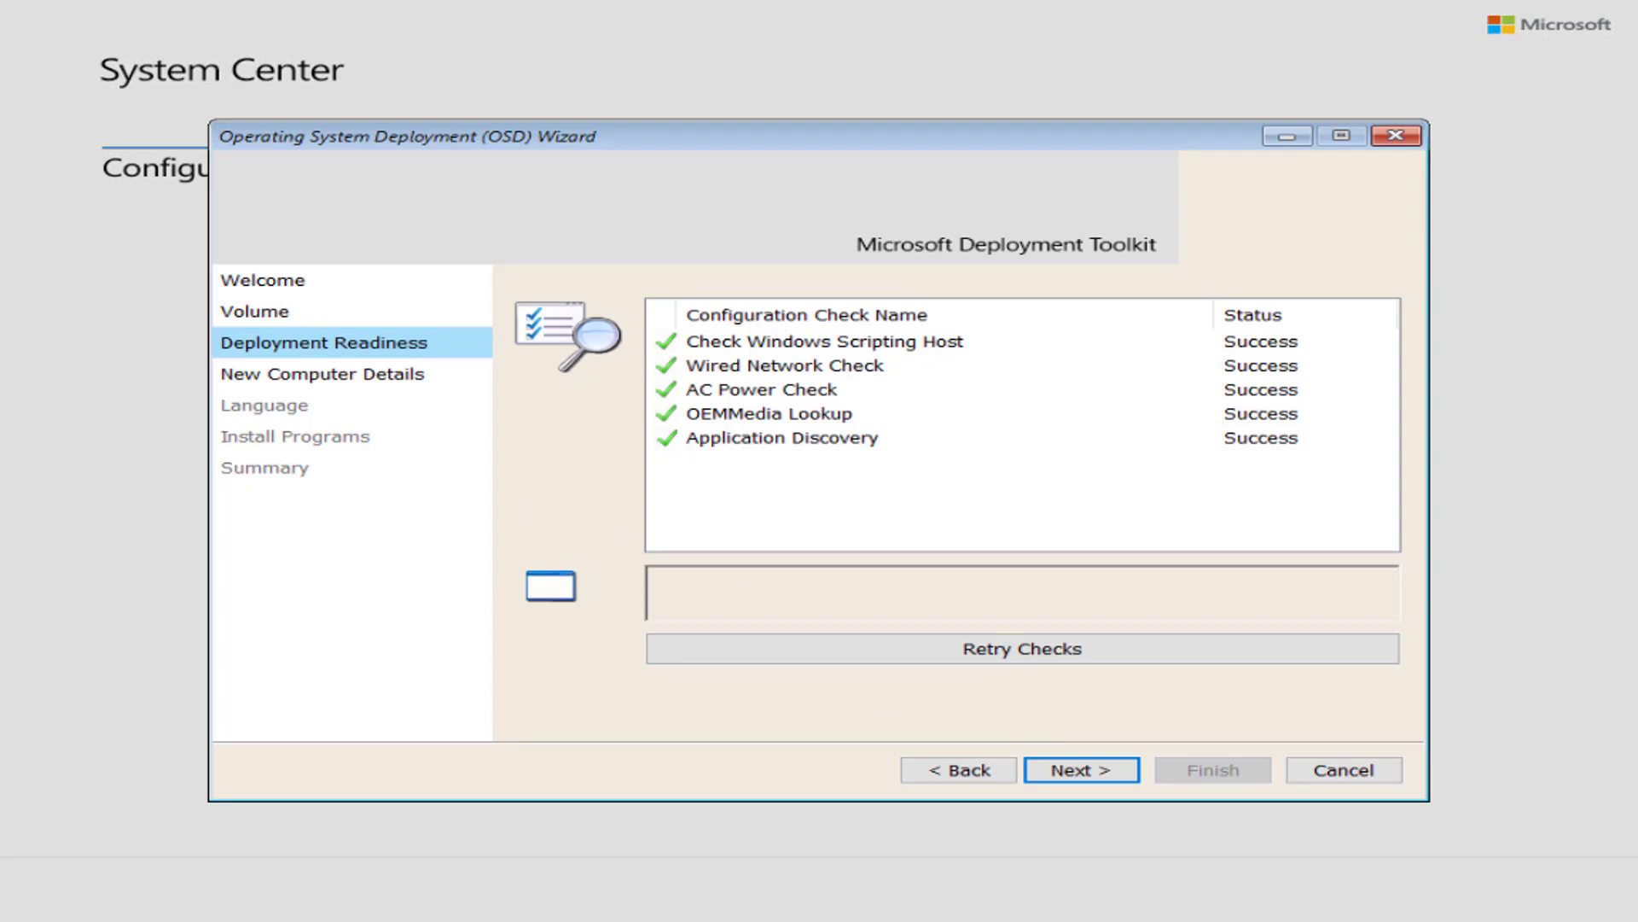
click(1089, 771)
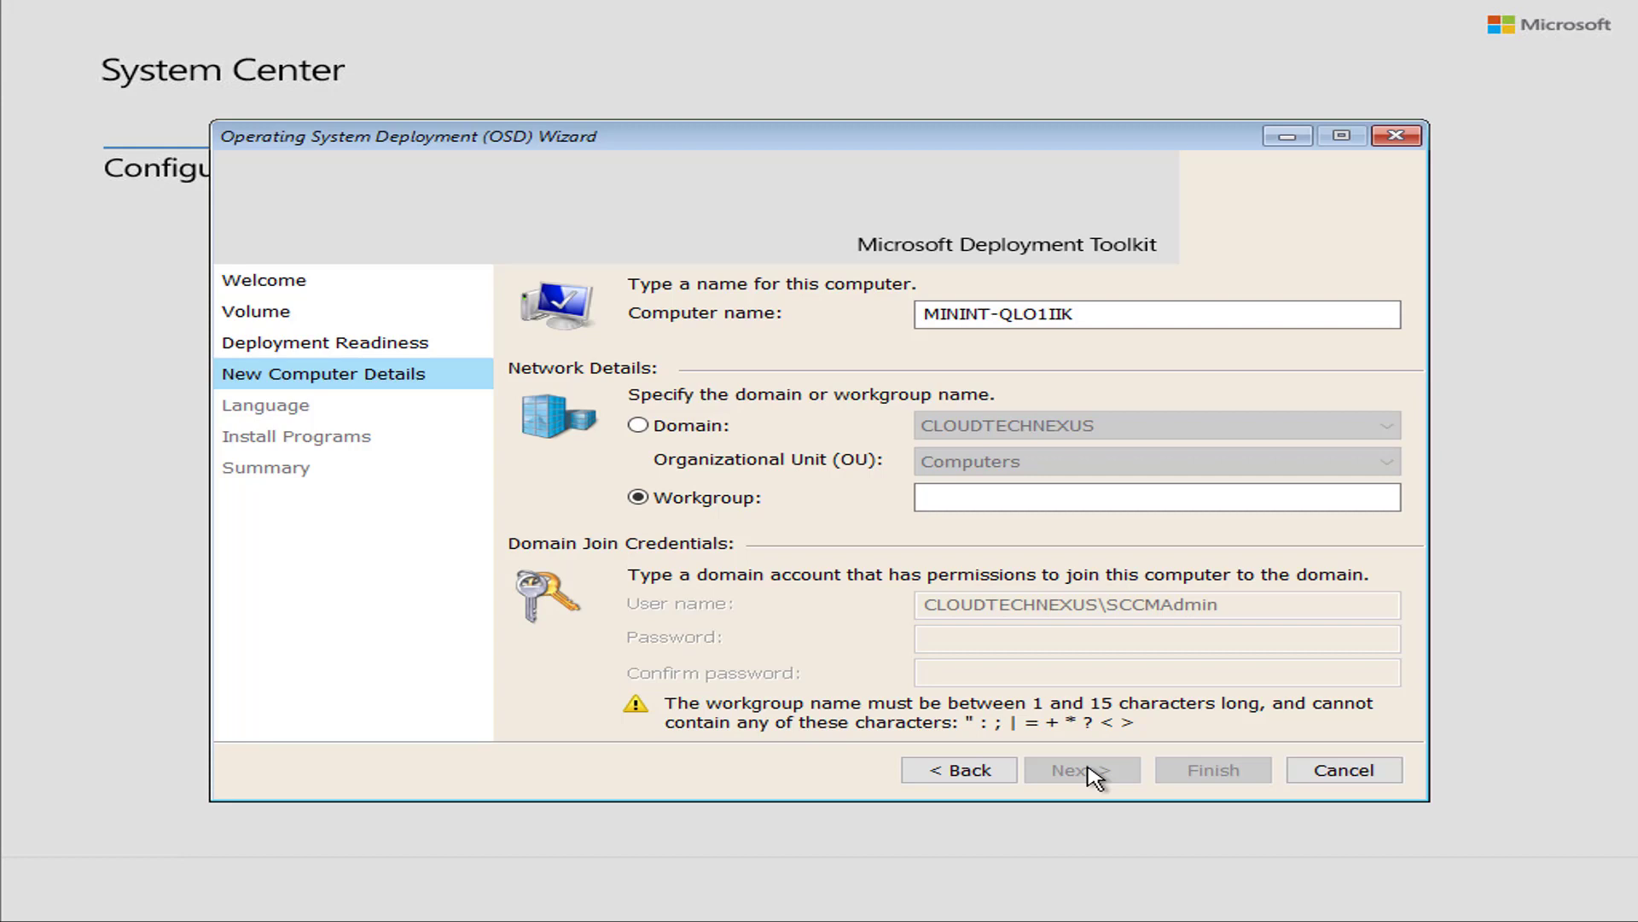
Name the computer CTN-WKSTN-01 and join the CLOUDTECHNEXUS domain with the join password
drag(1084, 314, 879, 316)
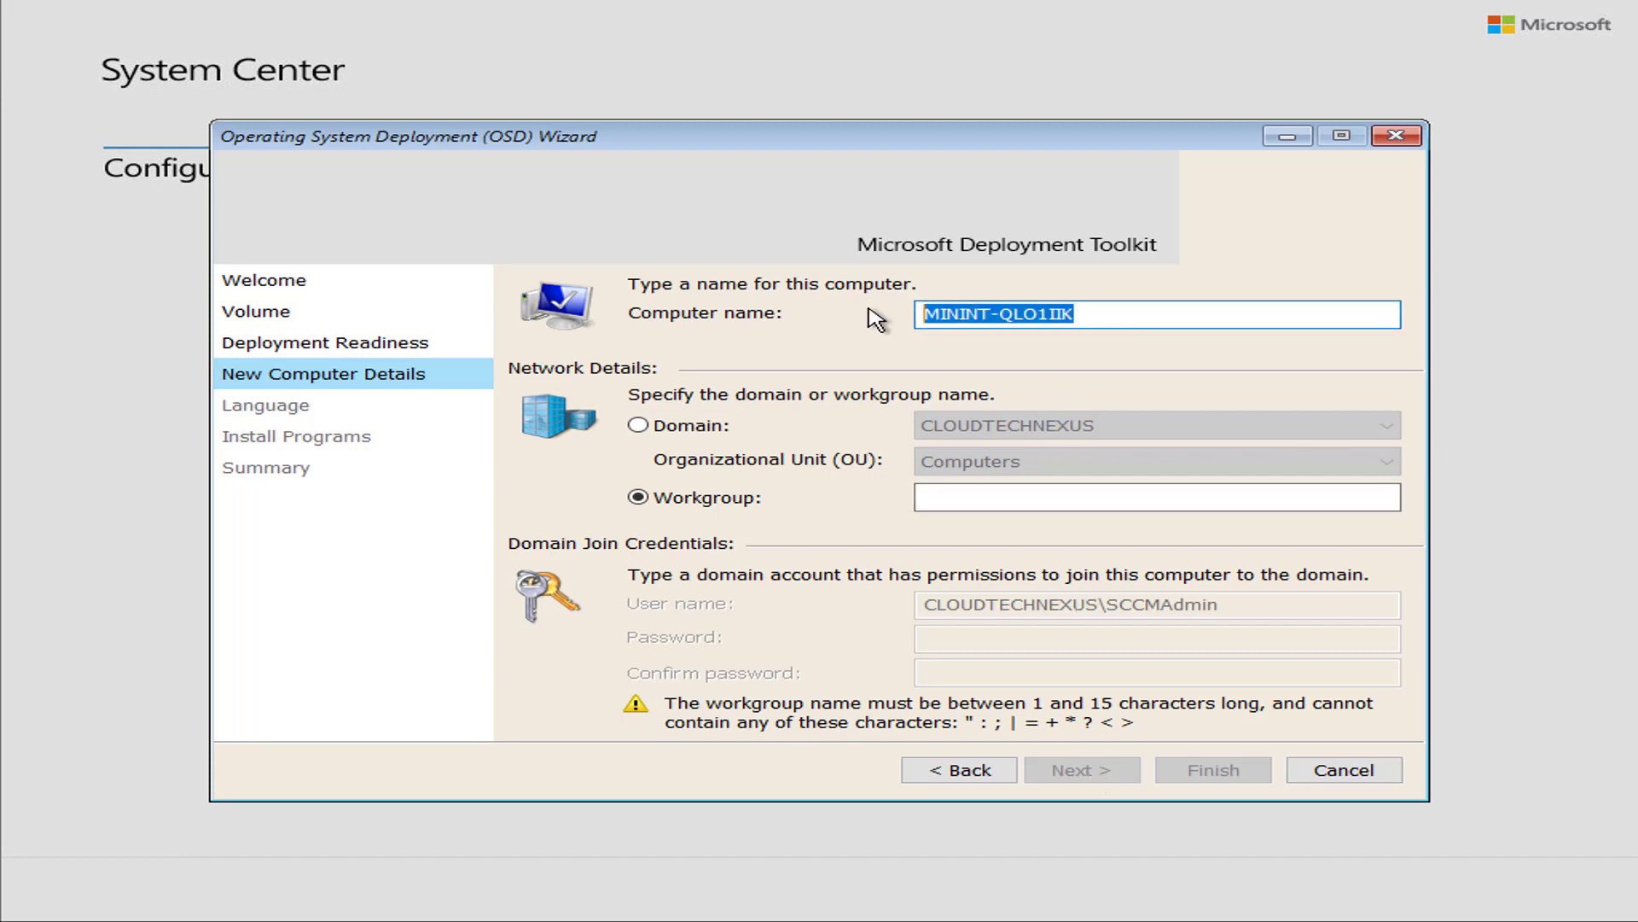
text(CTN-WKSTN-01)
key(Tab)
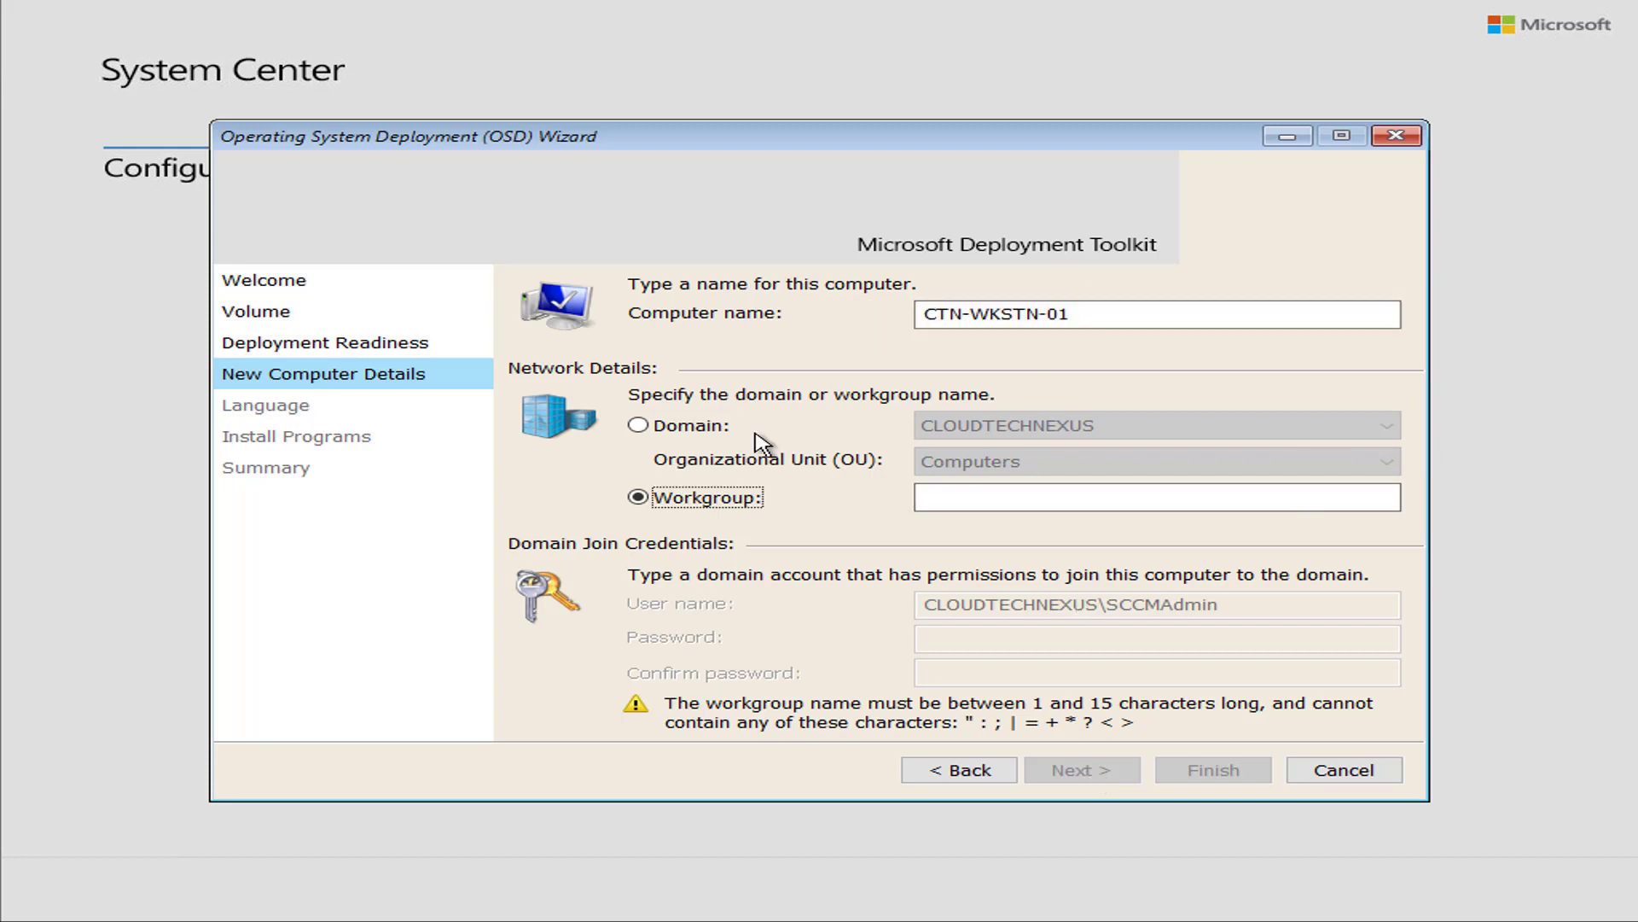
click(664, 427)
click(1035, 638)
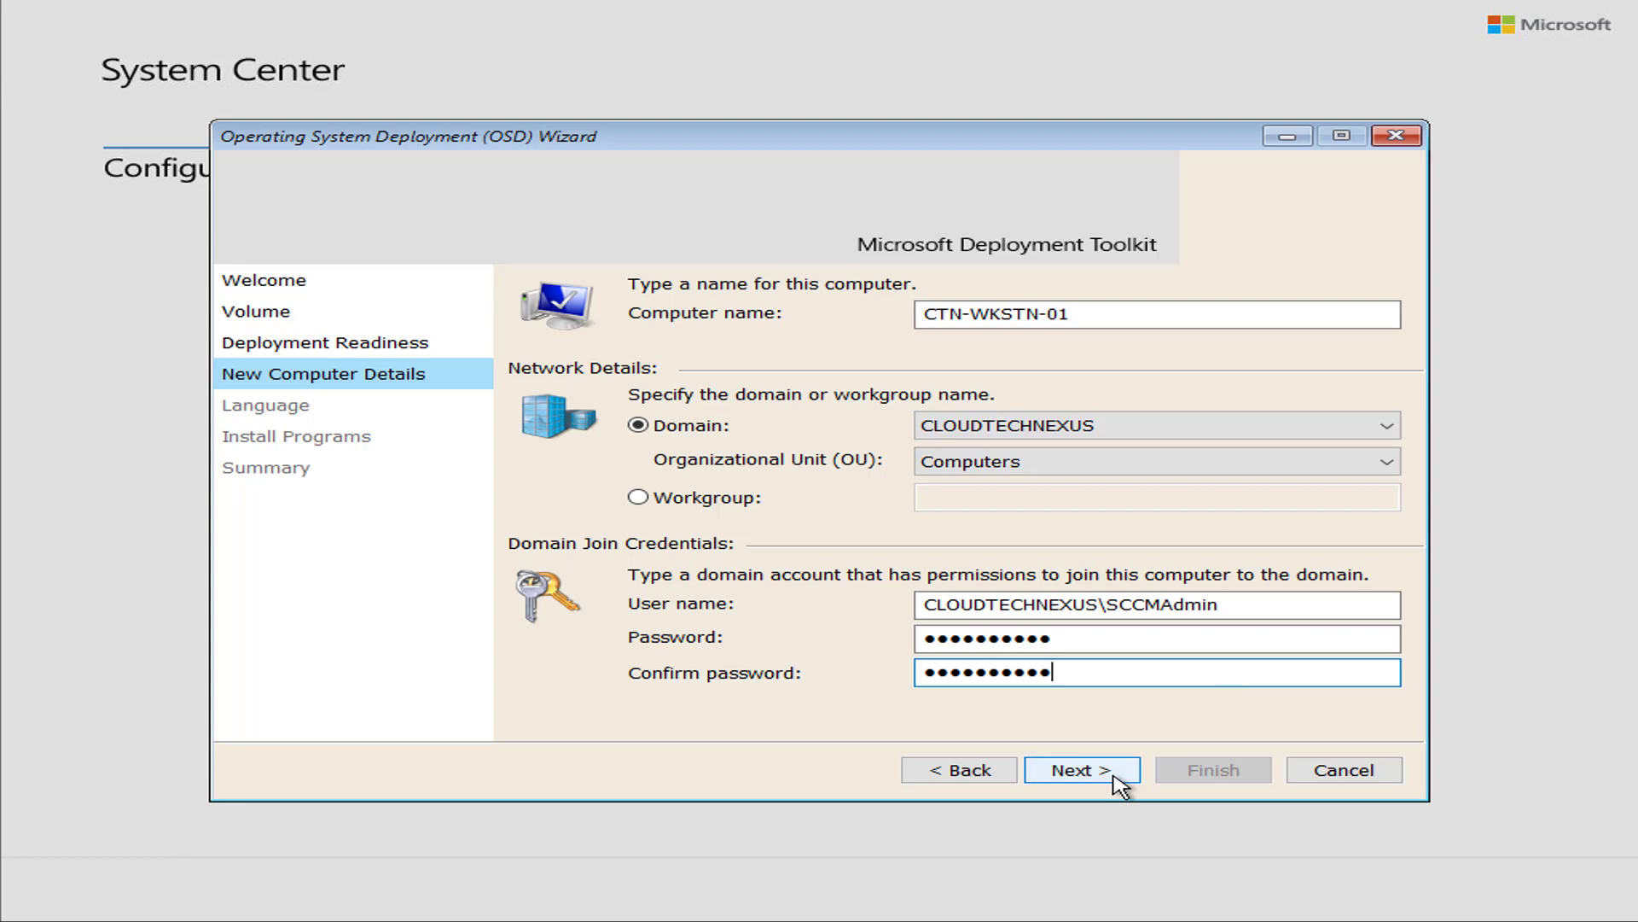
click(1115, 777)
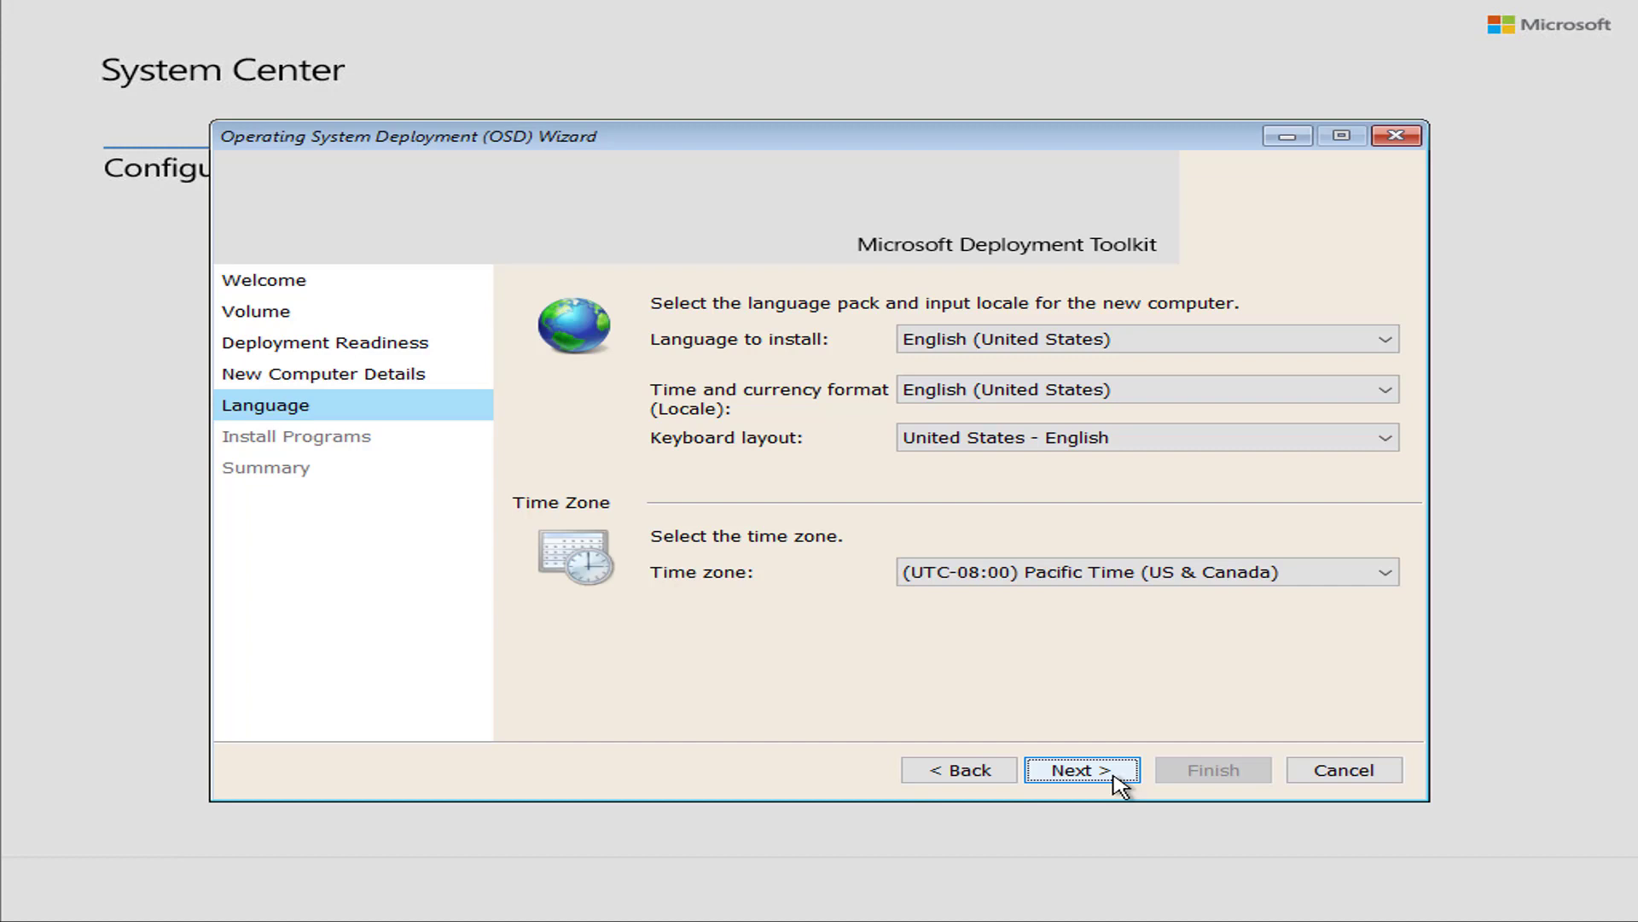
click(1120, 781)
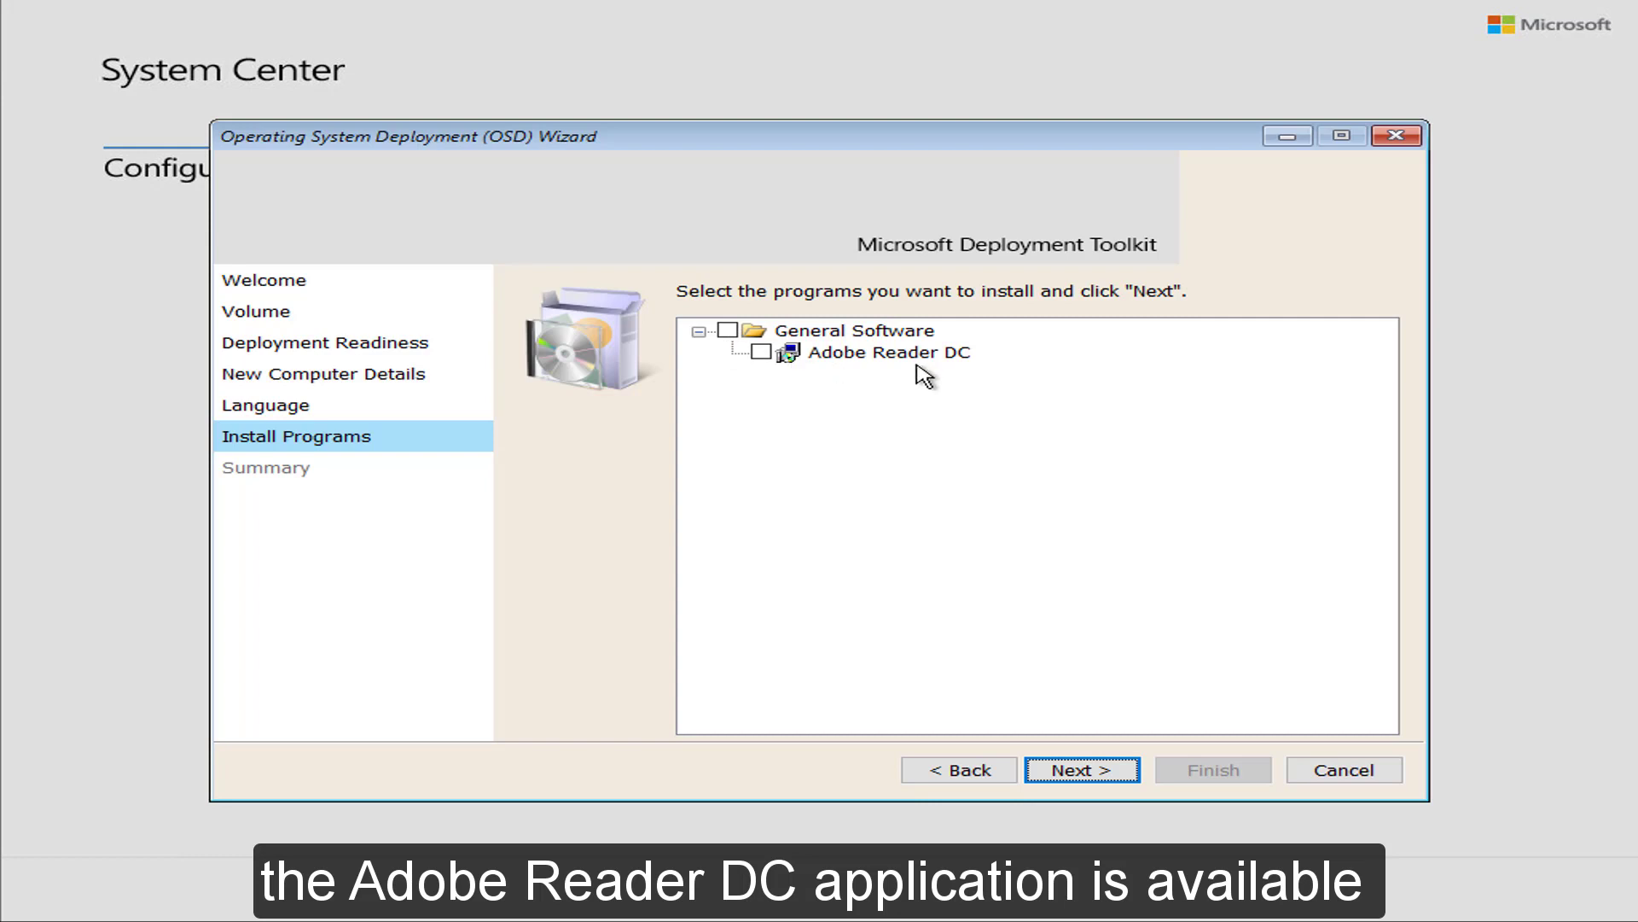
Select Adobe Reader DC under General Software, review the summary and start deployment
click(762, 351)
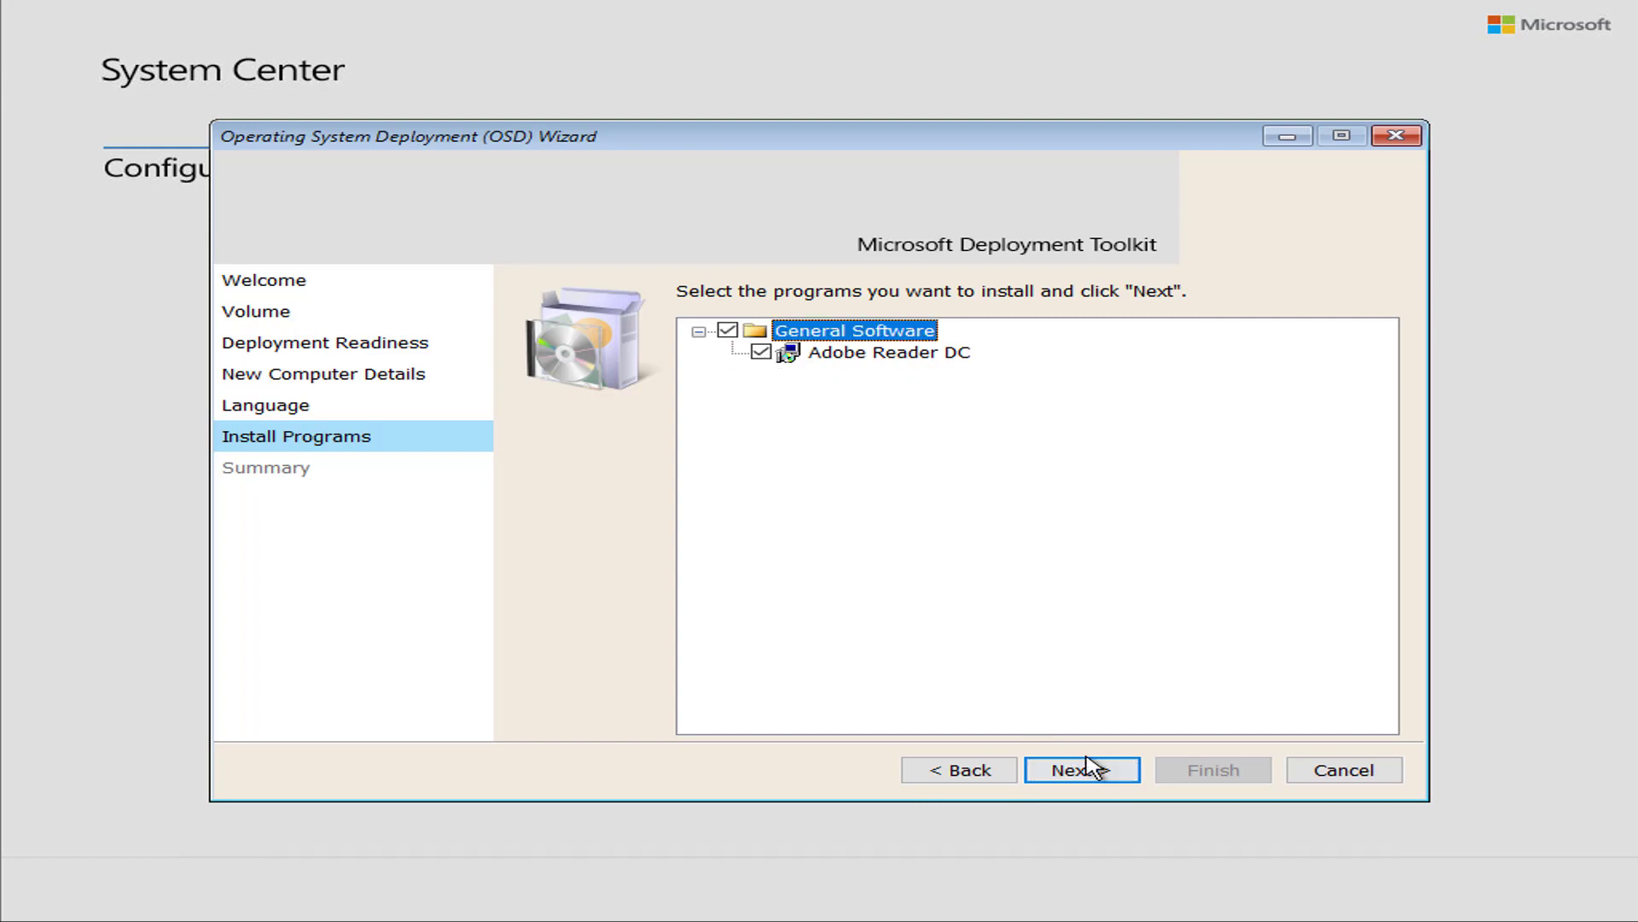
click(1113, 775)
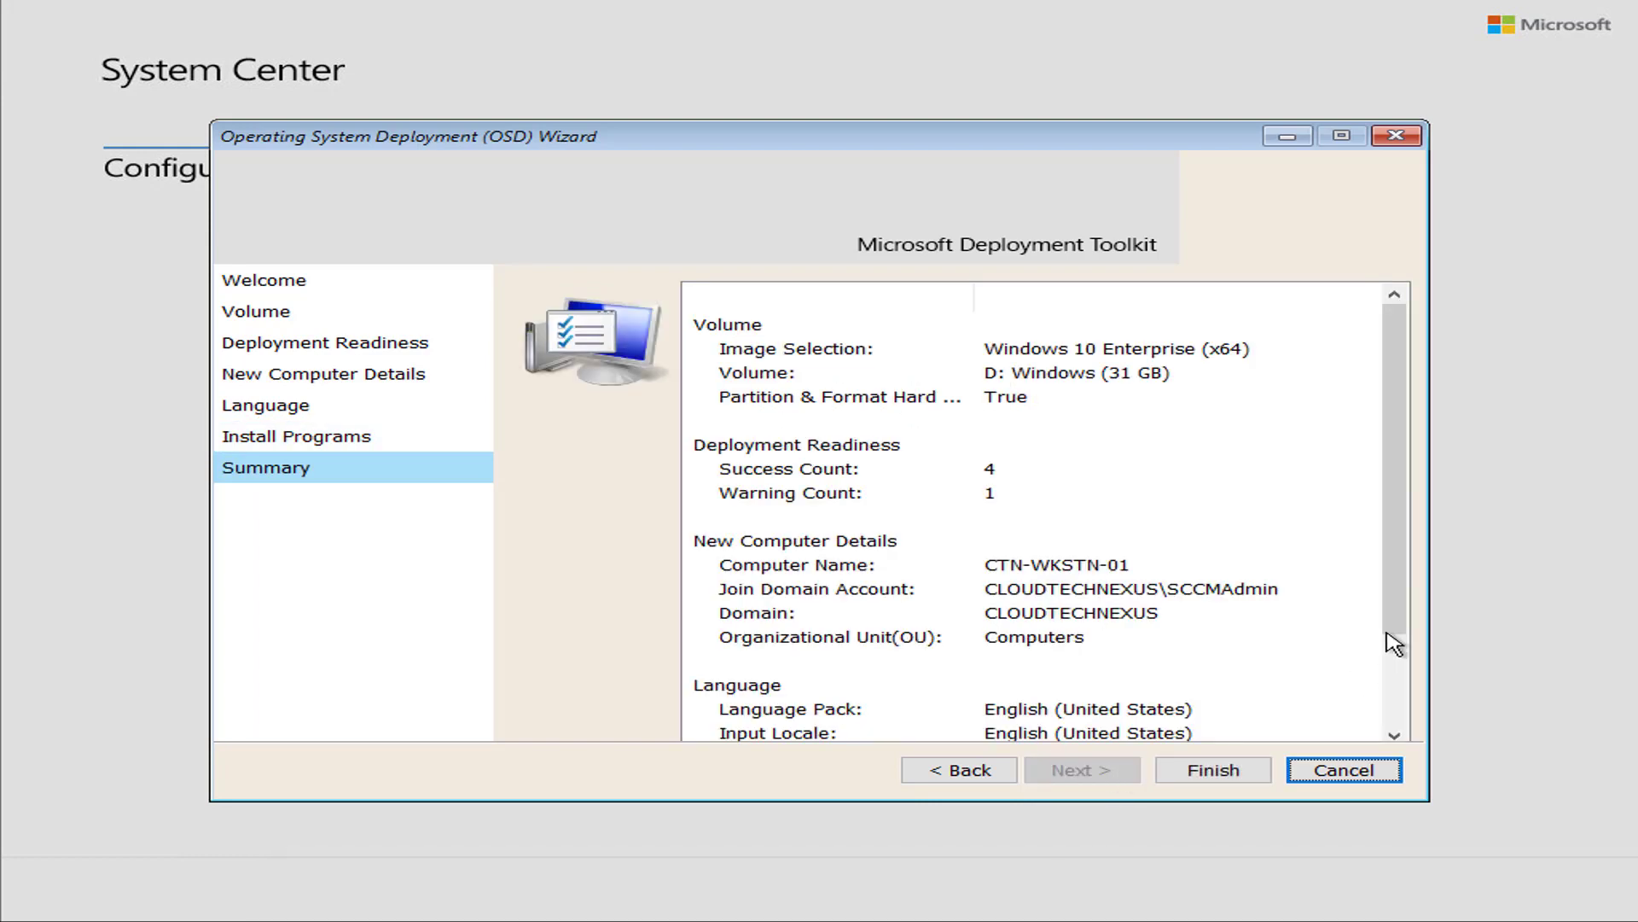
drag(1403, 576, 1396, 674)
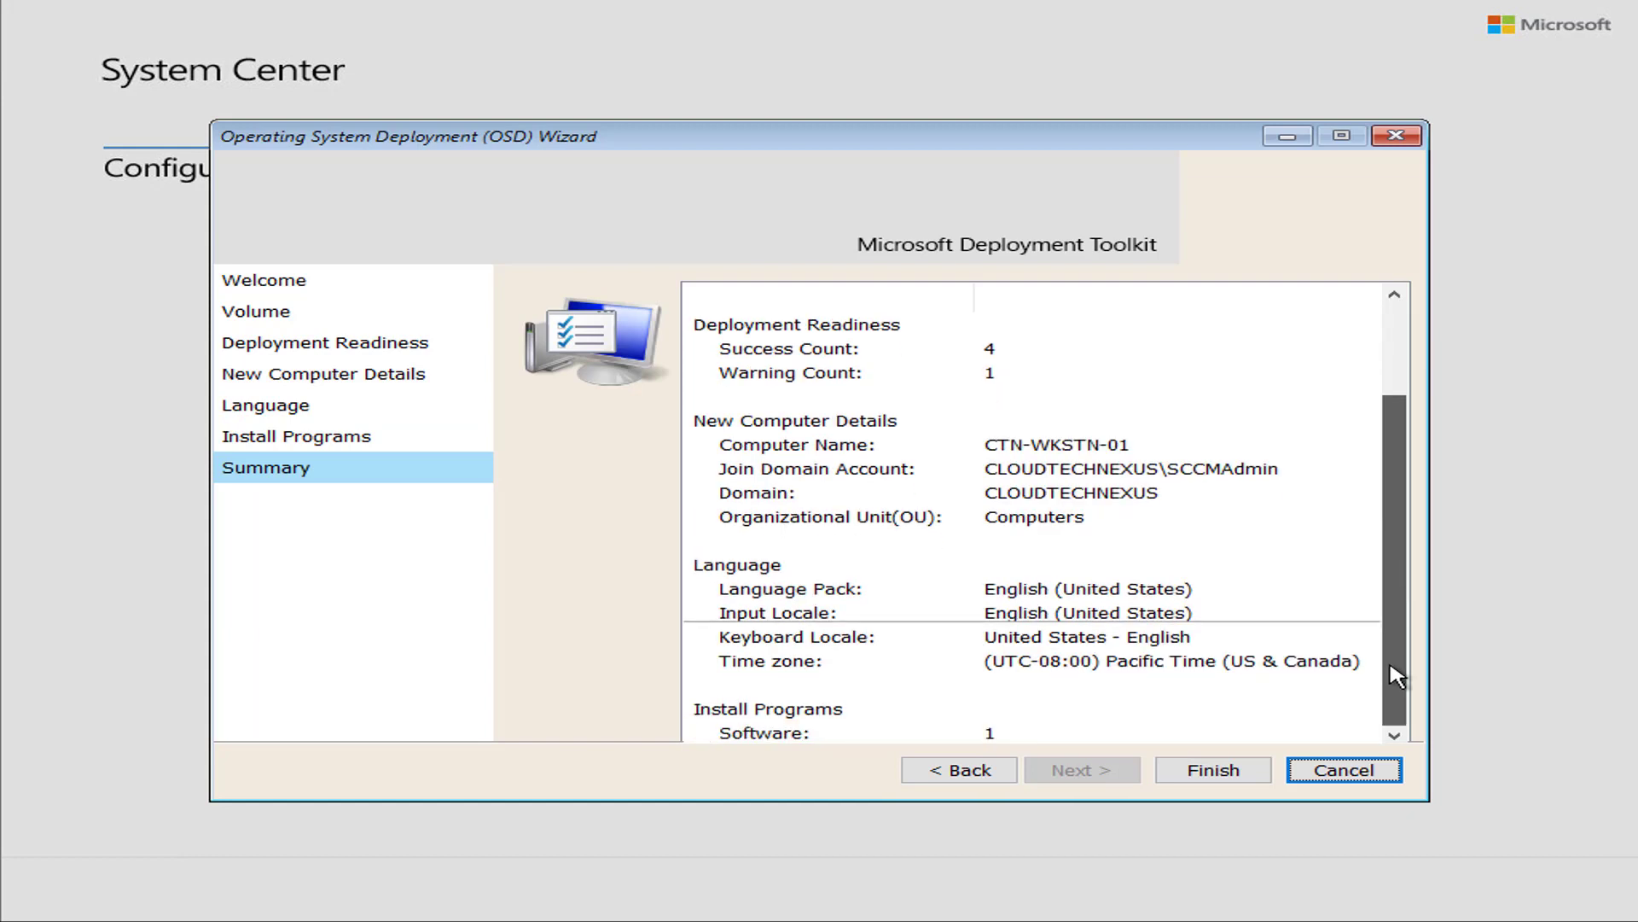
click(1211, 769)
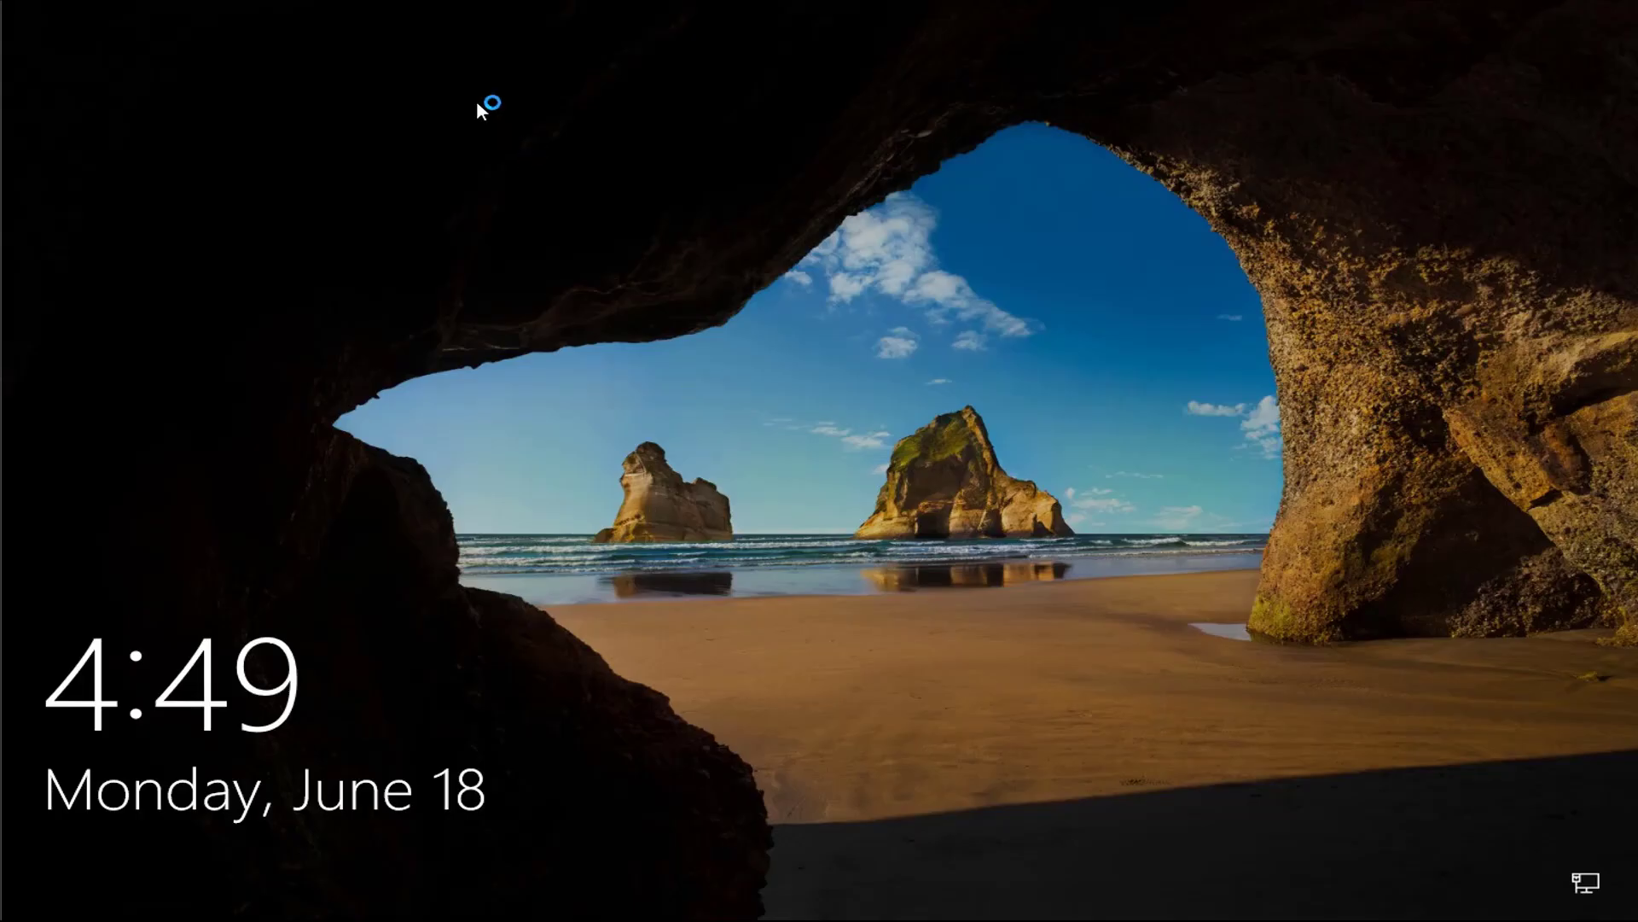
click(357, 9)
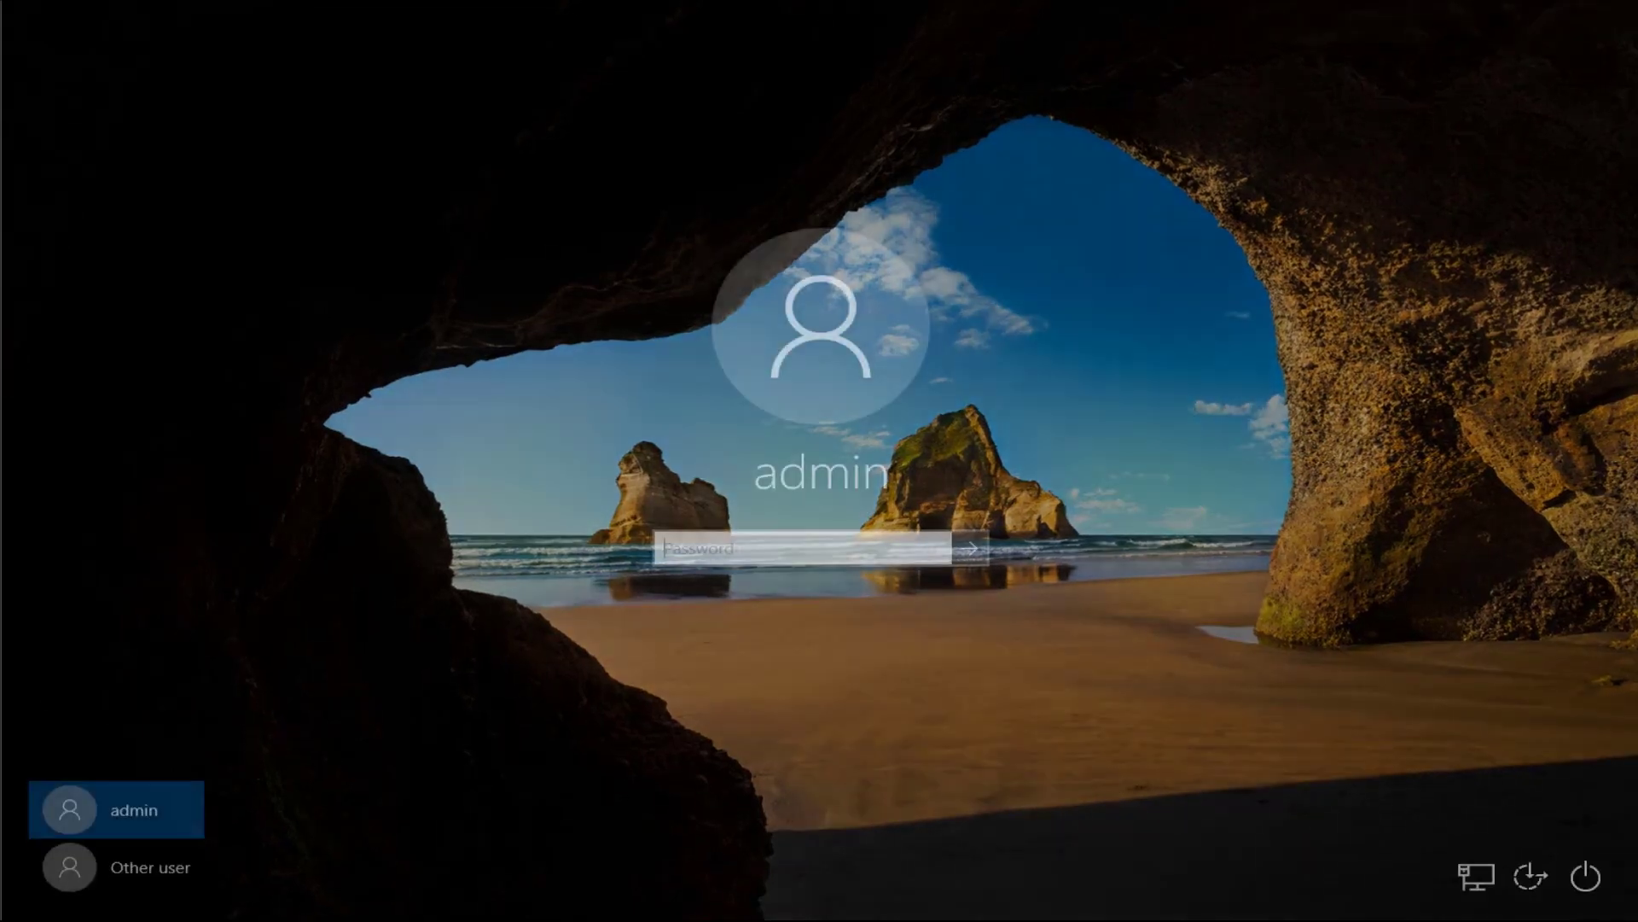
Sign in as Other user with the admin domain account and its password
click(135, 866)
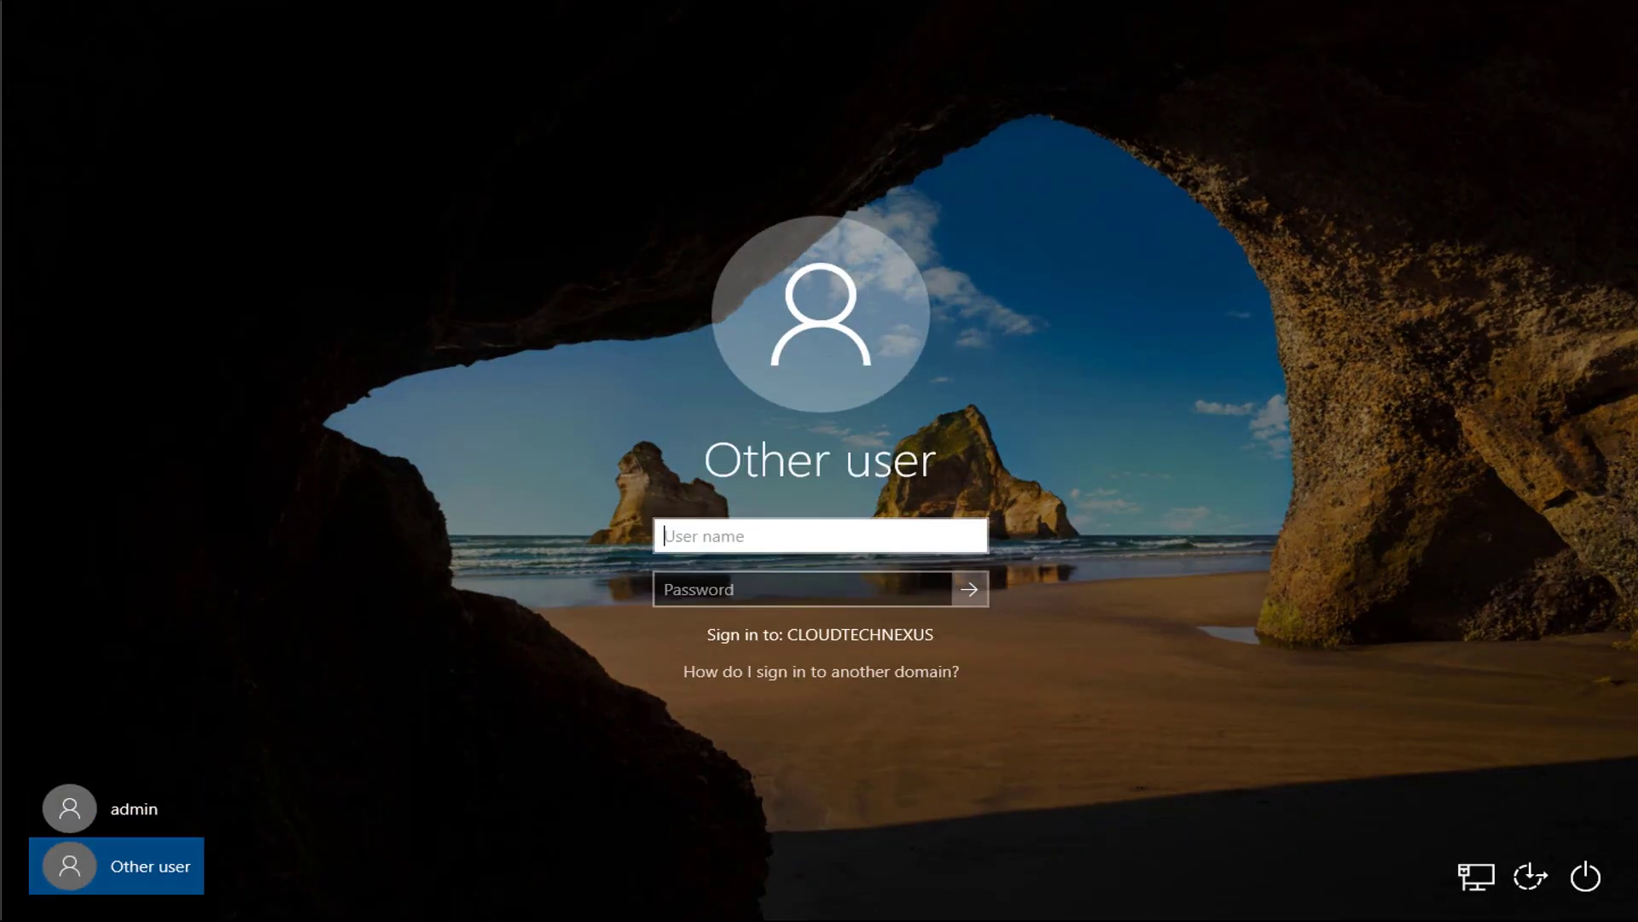
text(admin)
key(Tab)
text(**********)
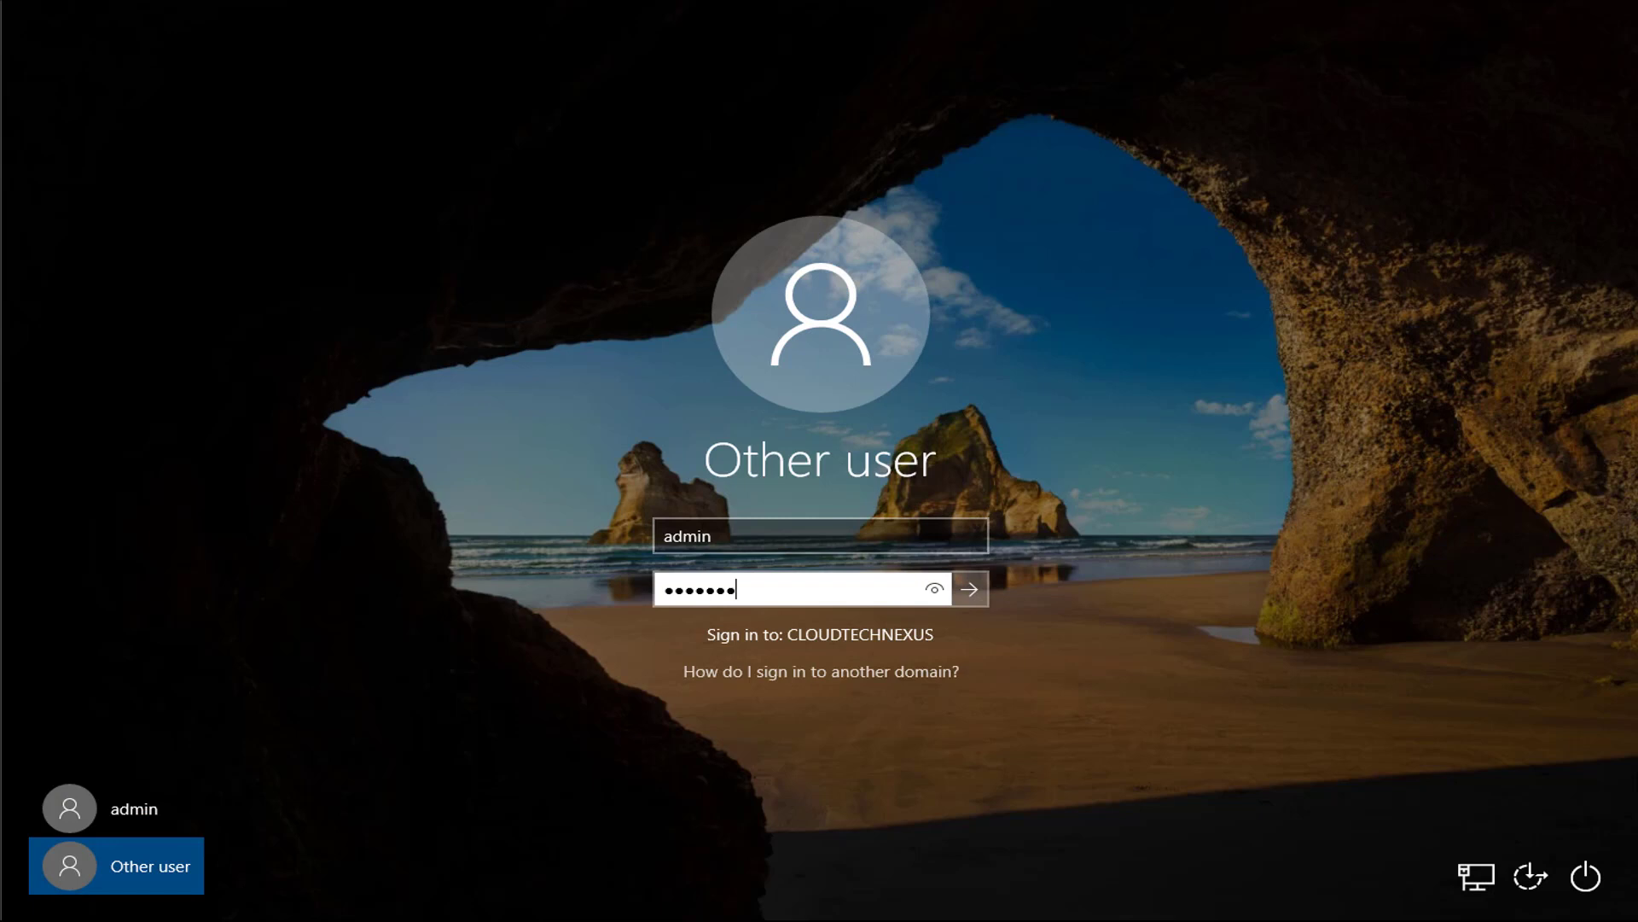
key(Return)
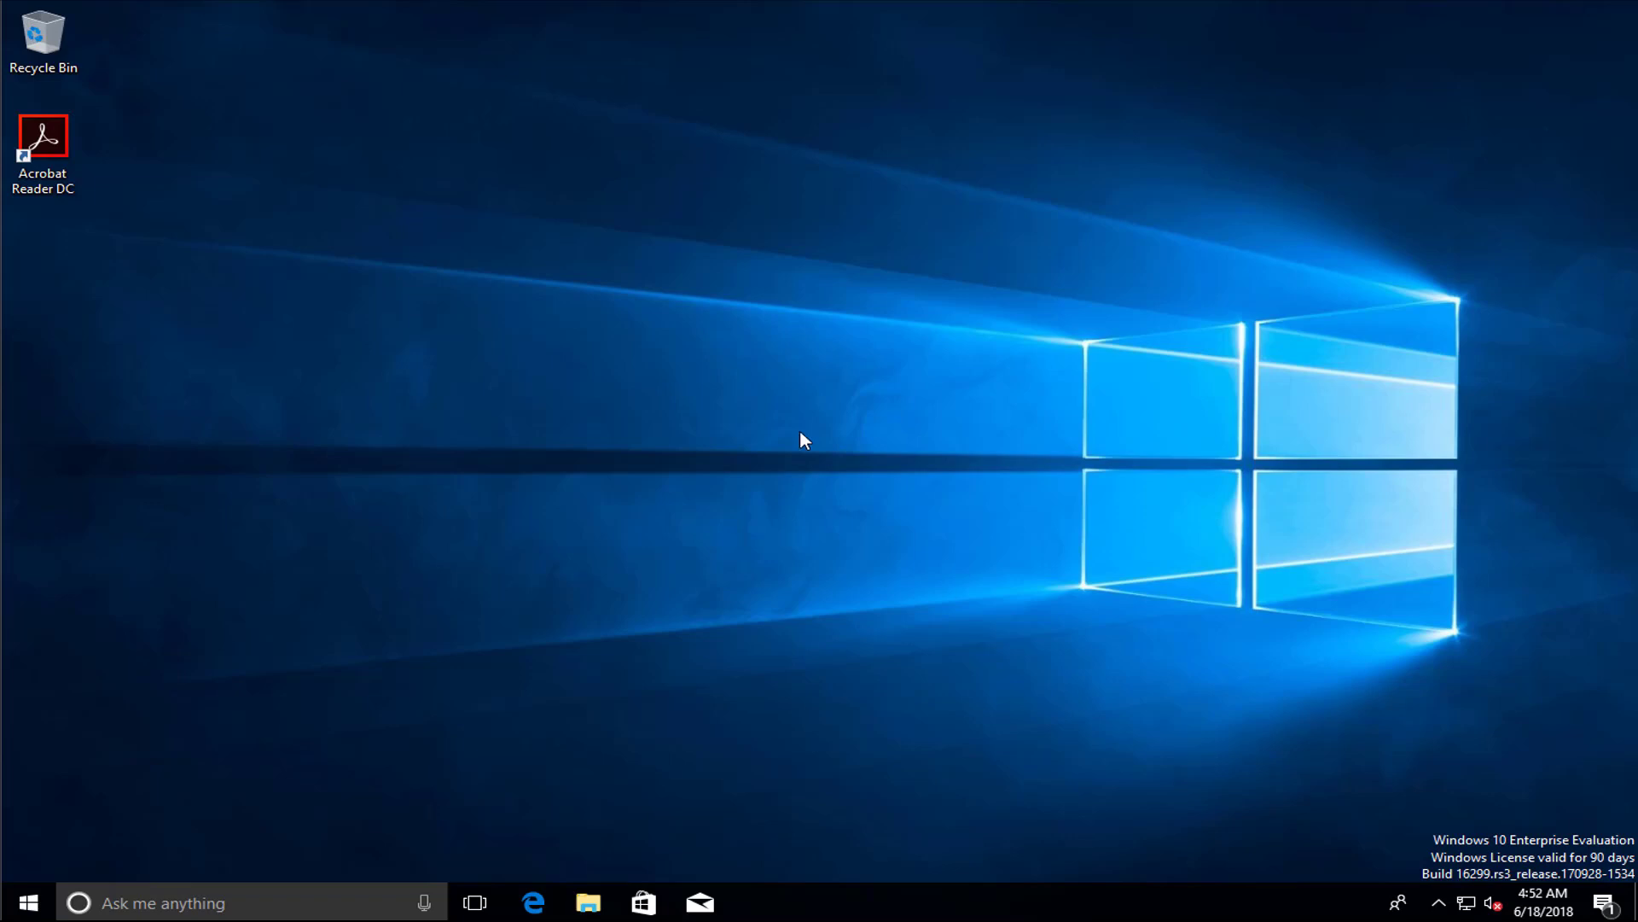
key(super+Pause)
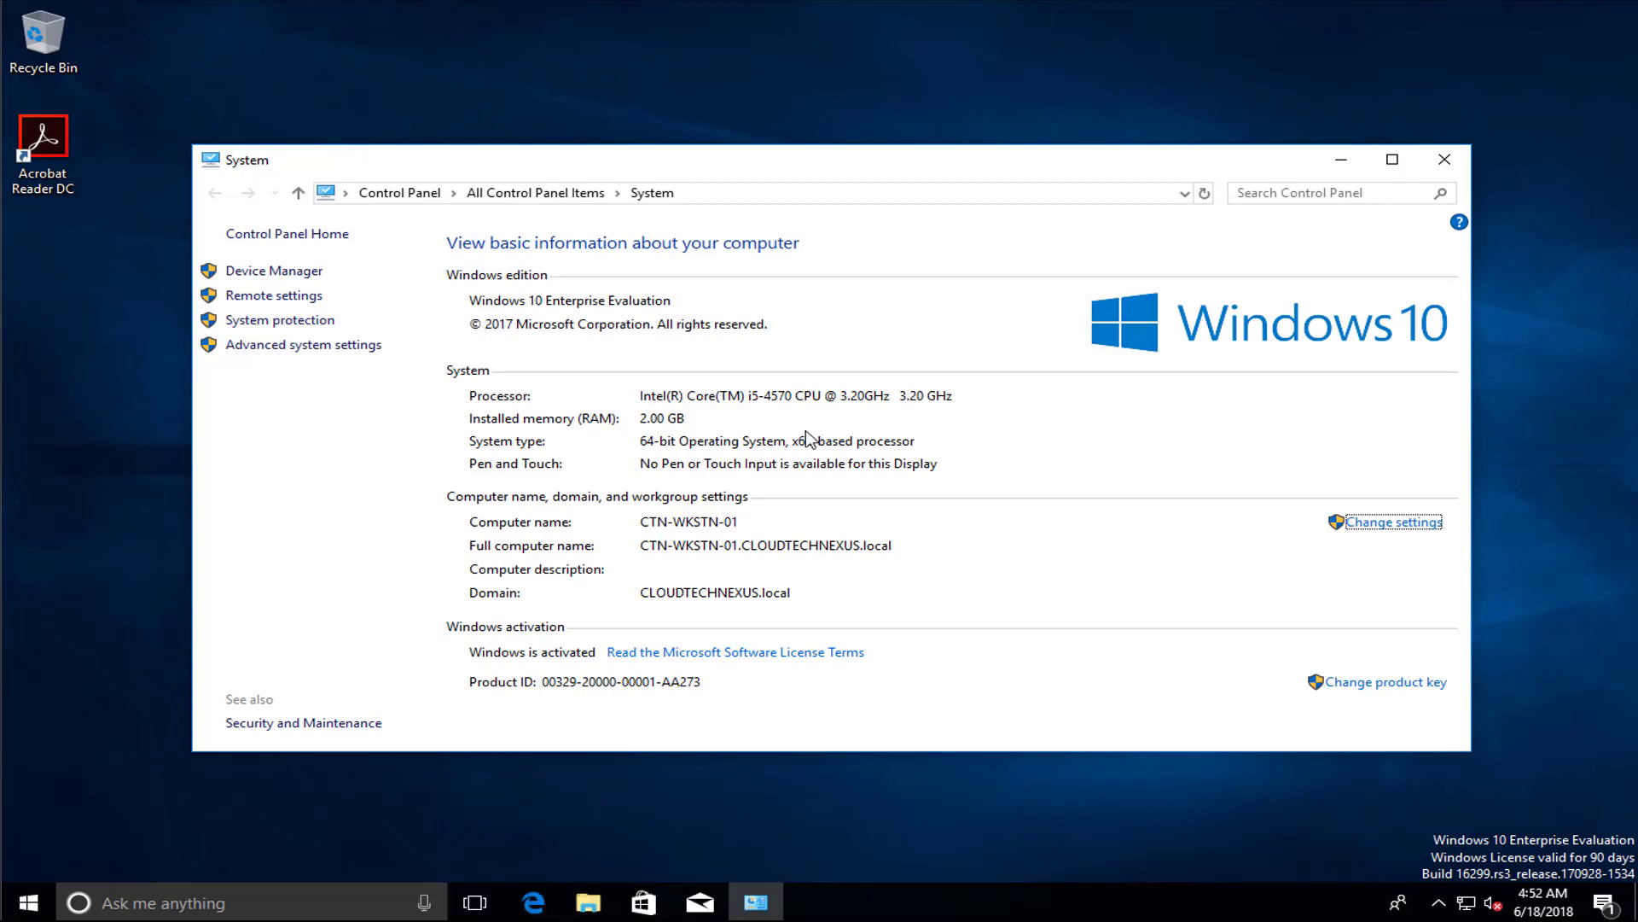
click(1444, 159)
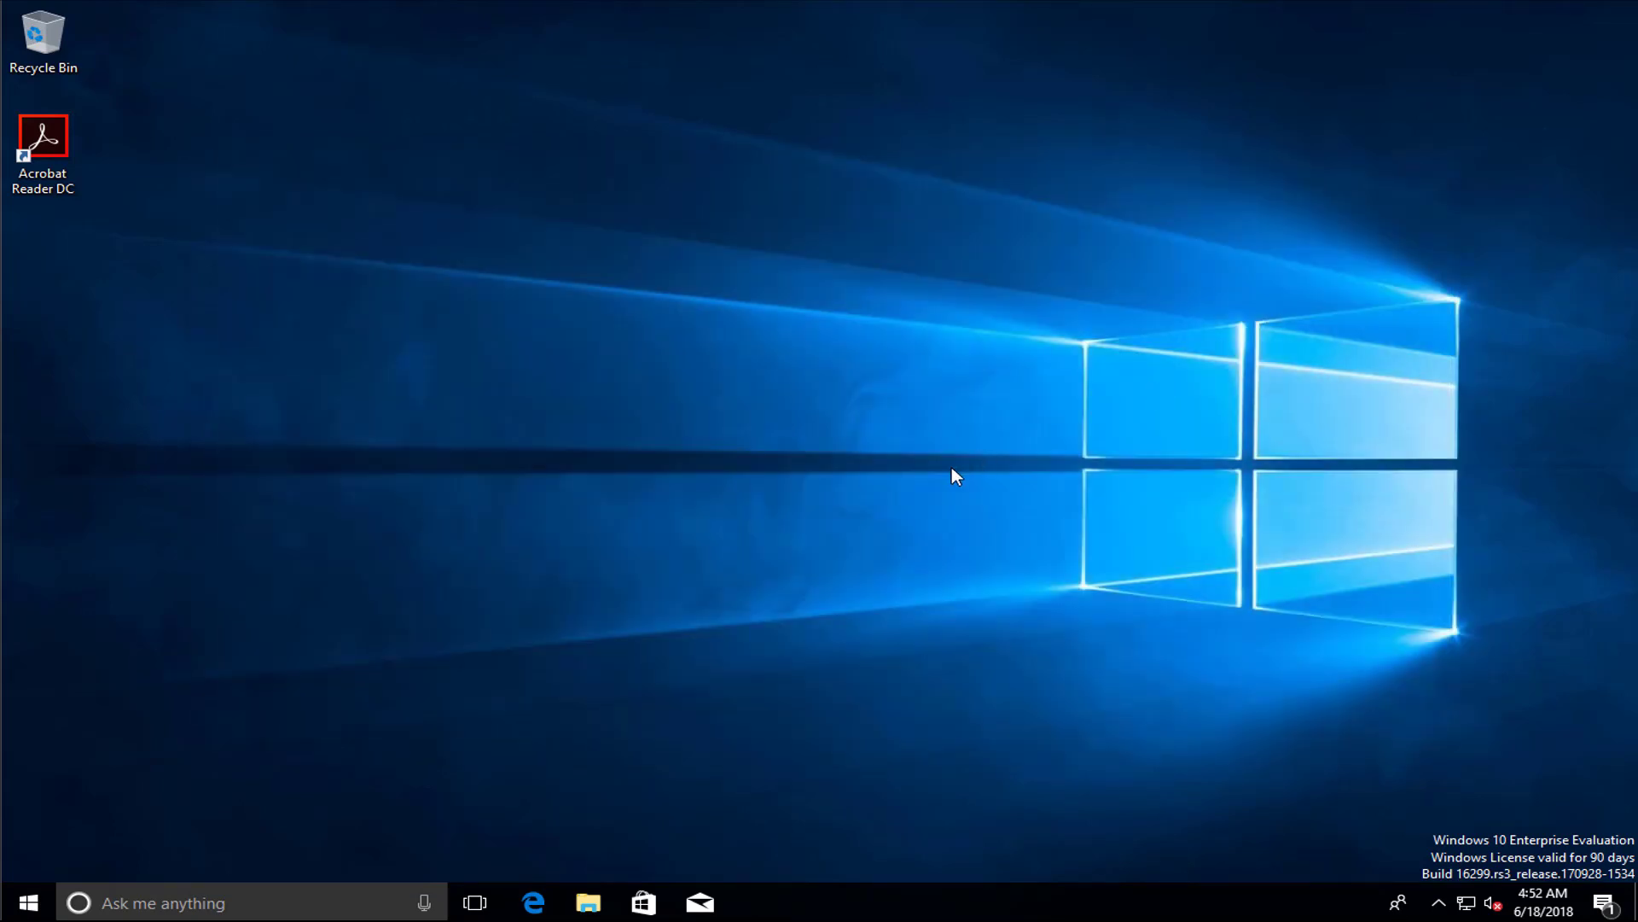
click(238, 879)
text(a)
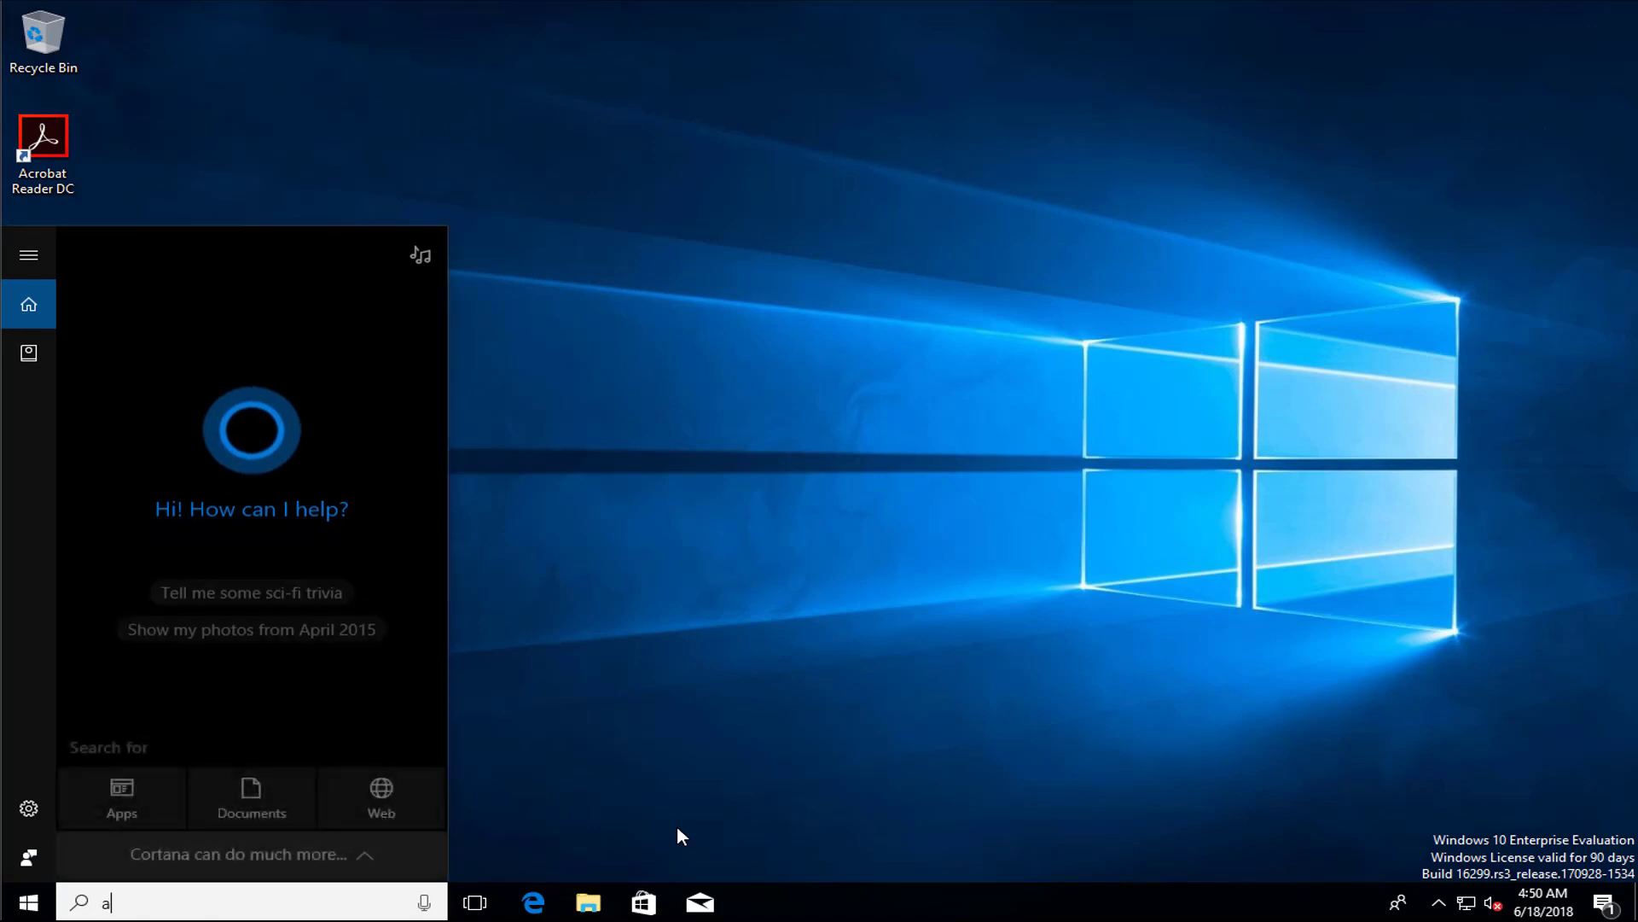
text(ppwiz.cpl)
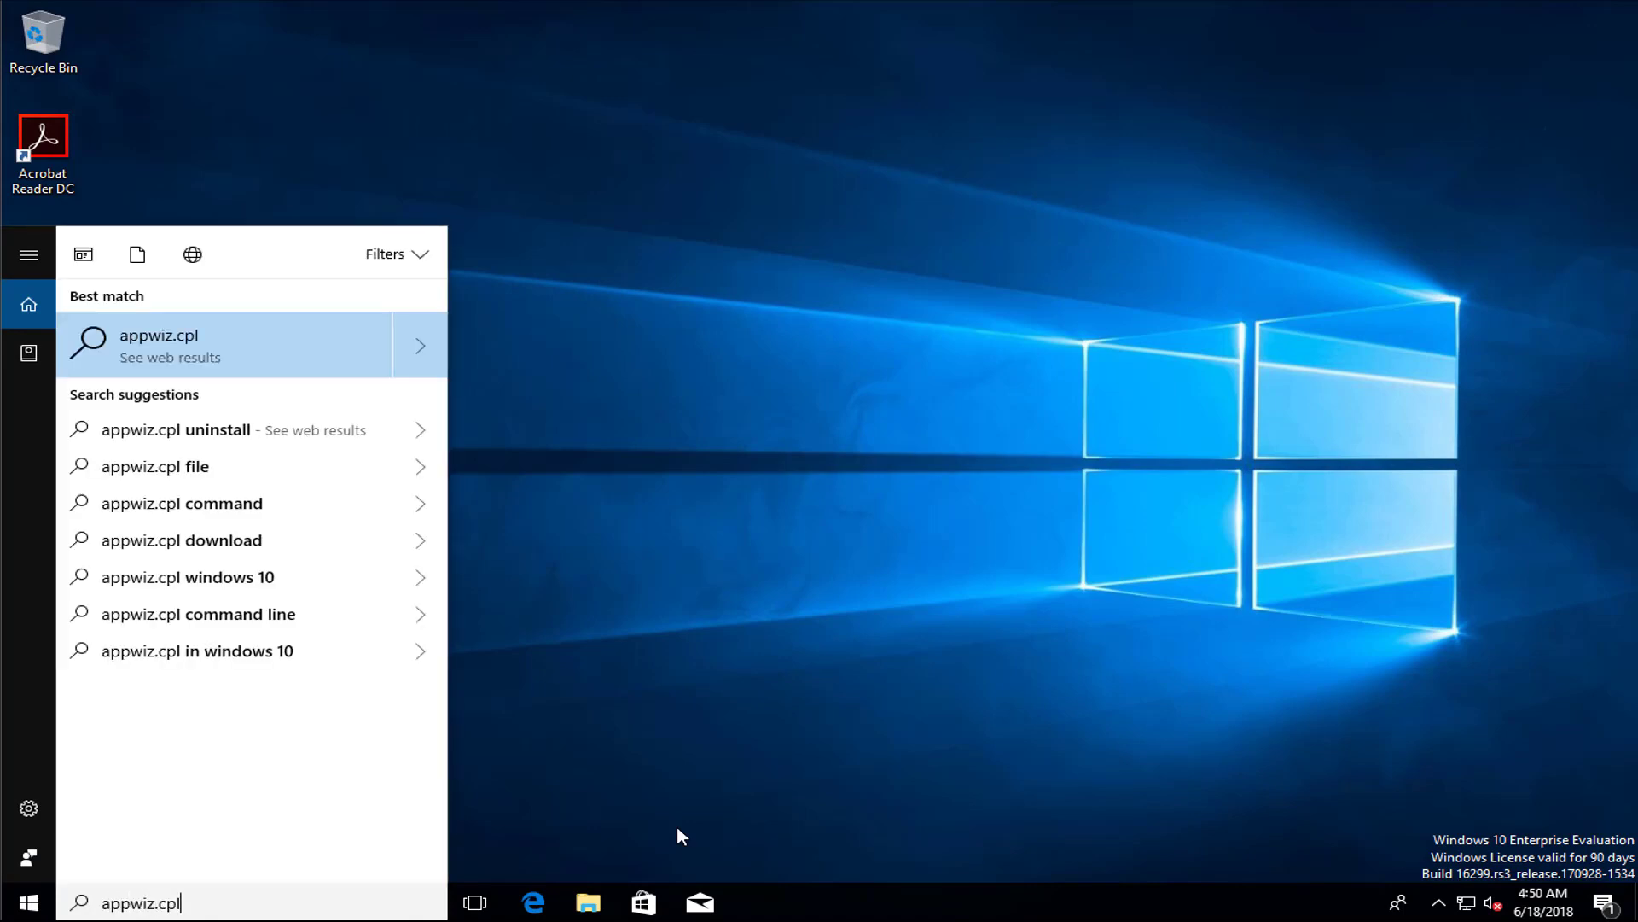
key(Return)
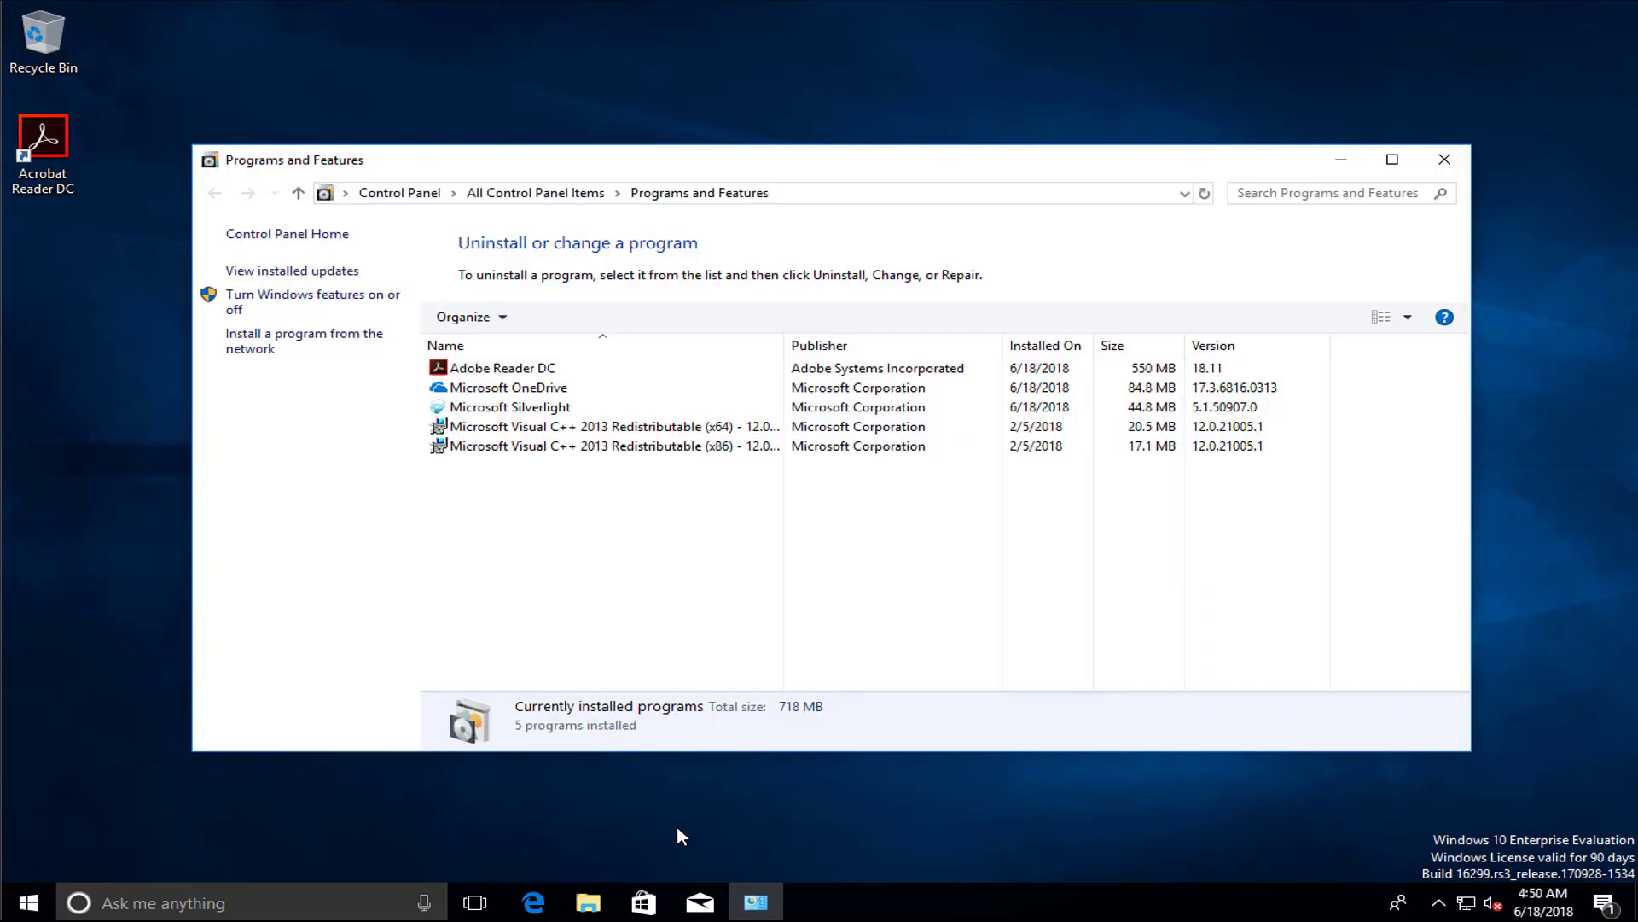
click(560, 374)
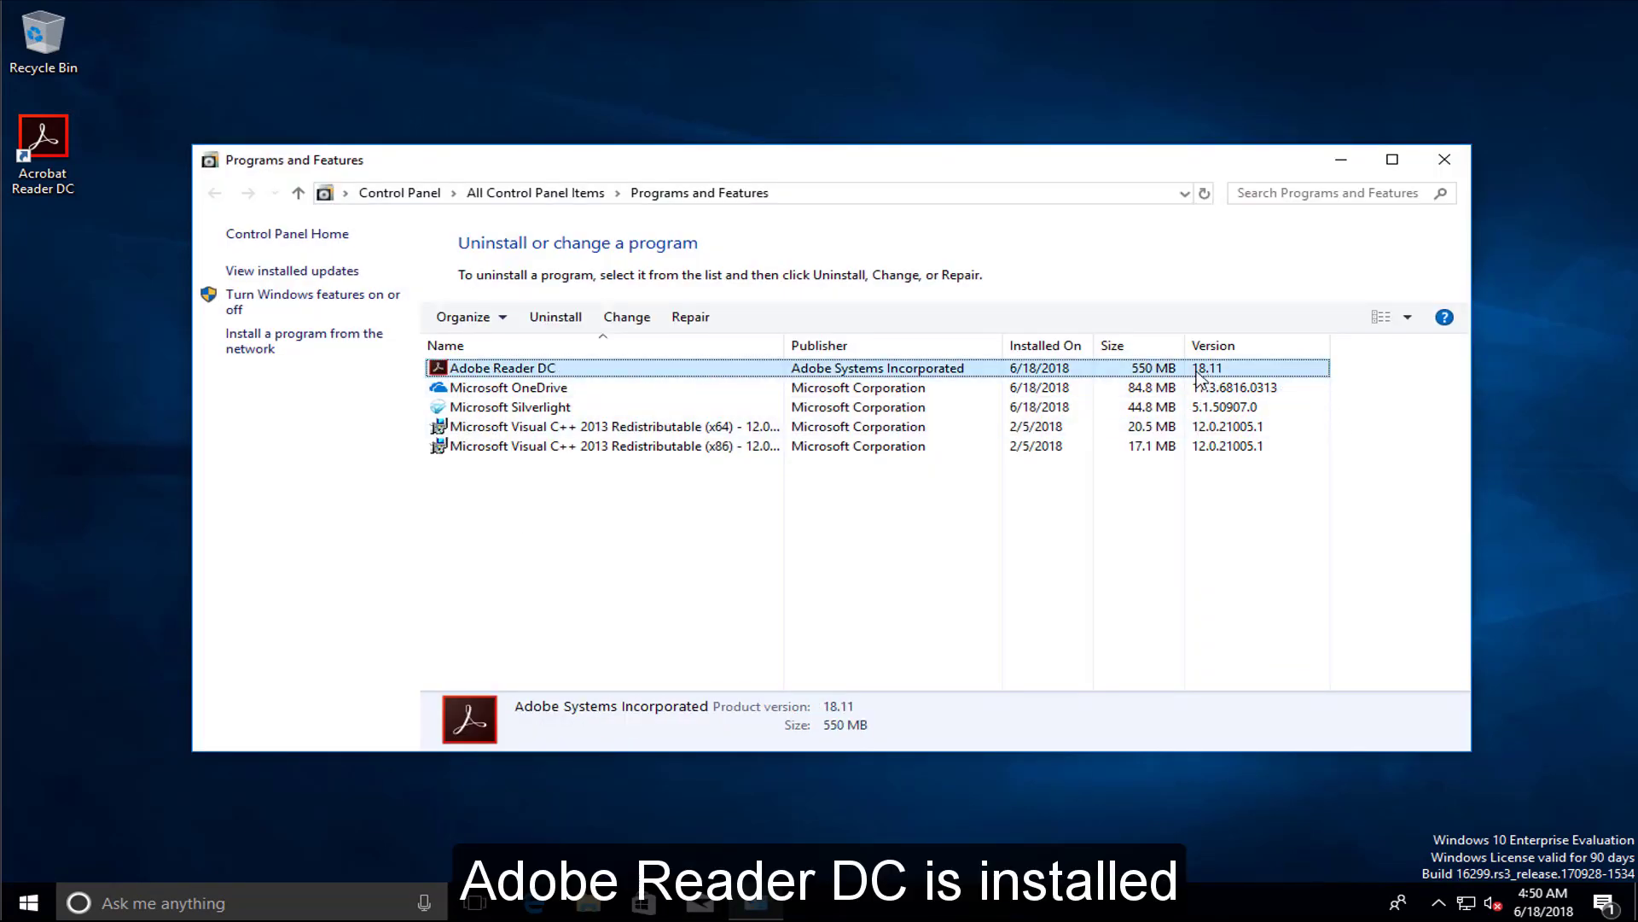
click(1443, 161)
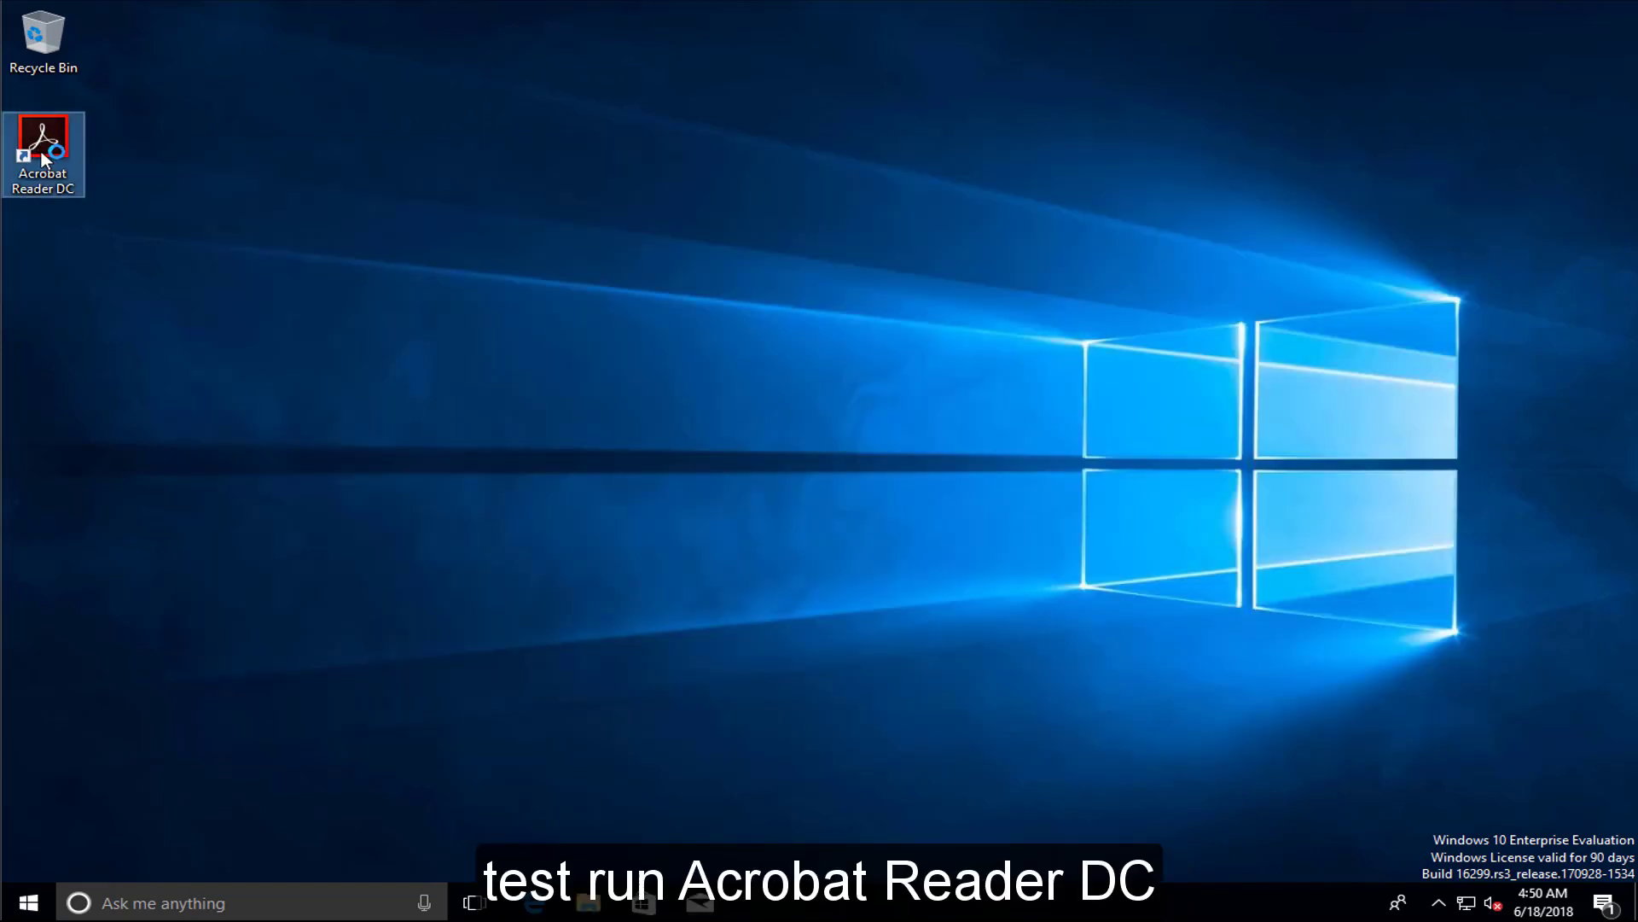
Launch Acrobat Reader DC, accept the license and make it the default PDF application
double_click(44, 154)
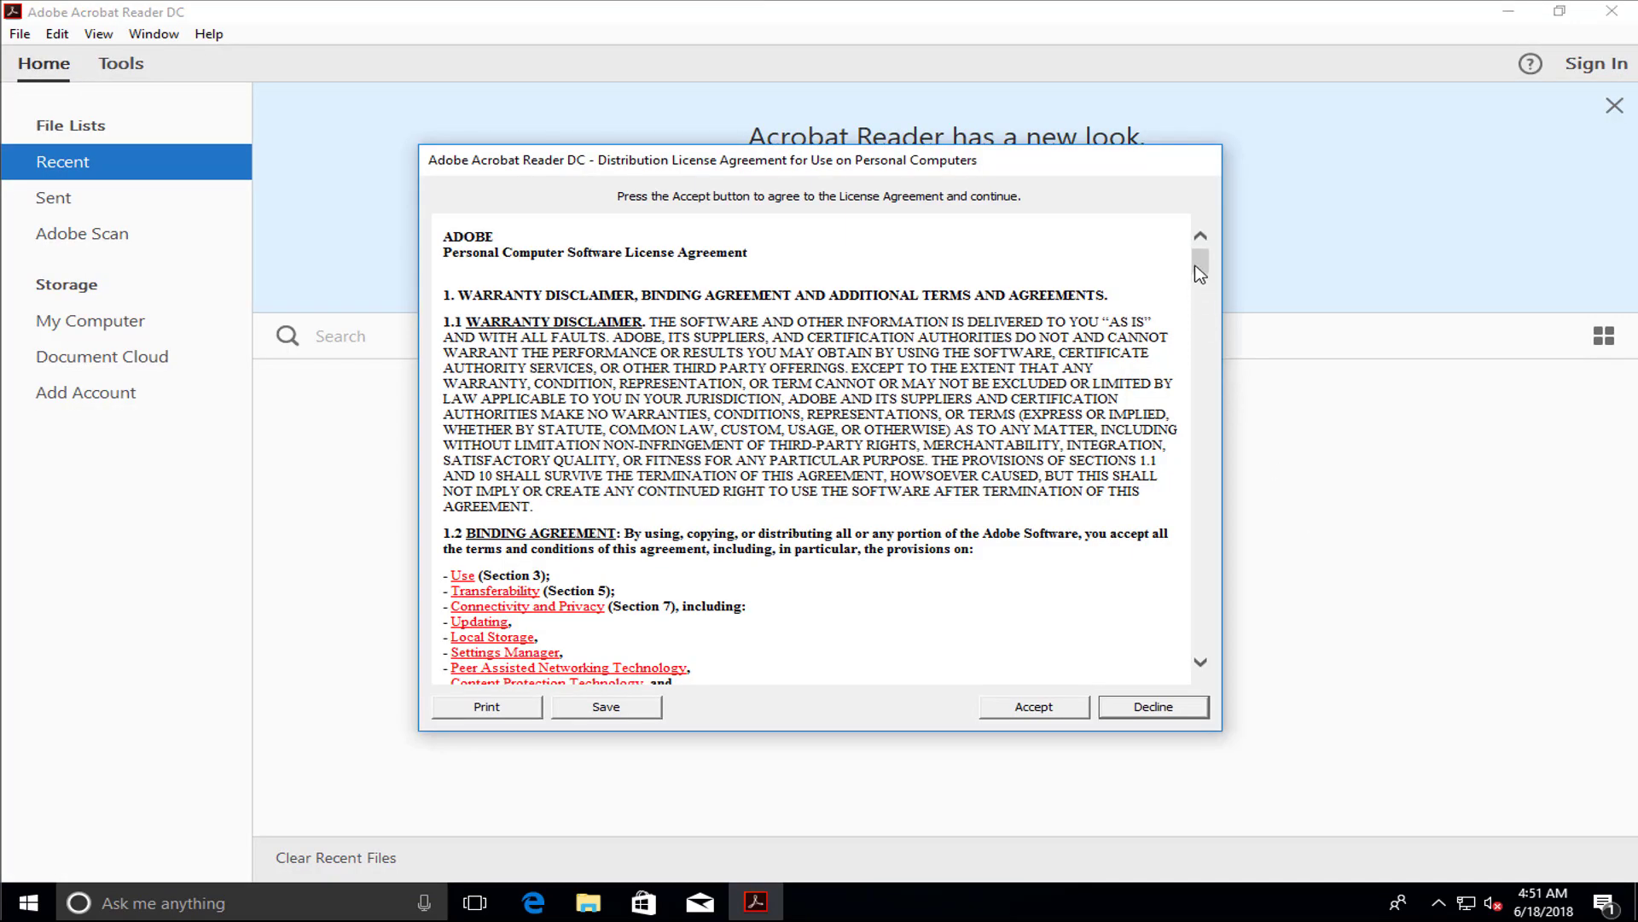
drag(1200, 263, 1201, 666)
click(1058, 713)
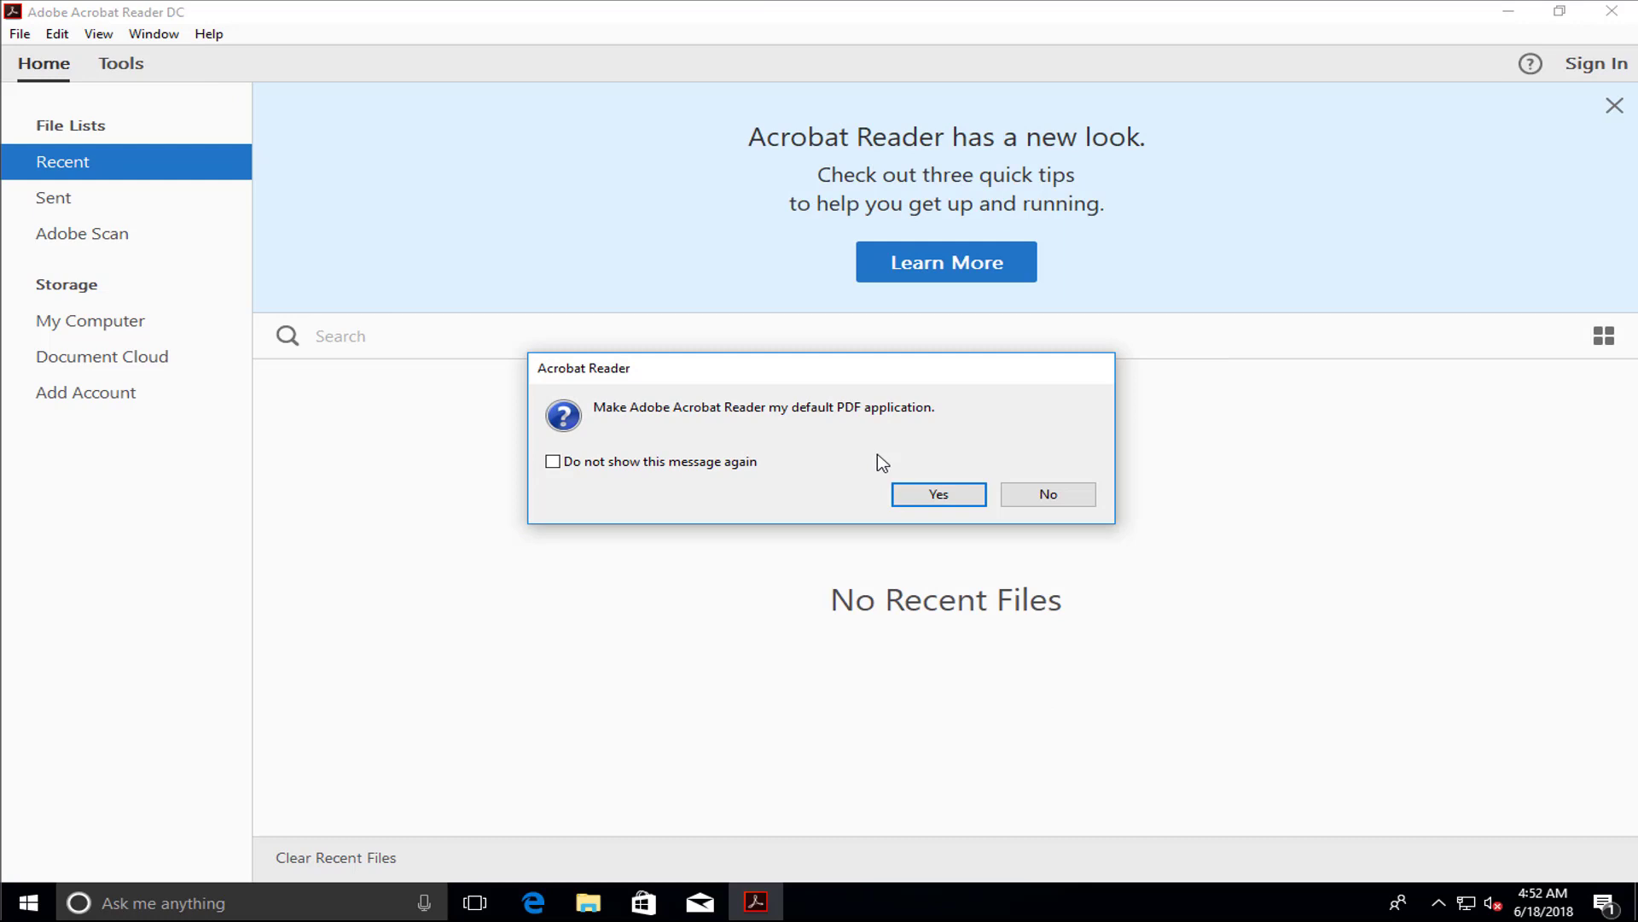
click(933, 503)
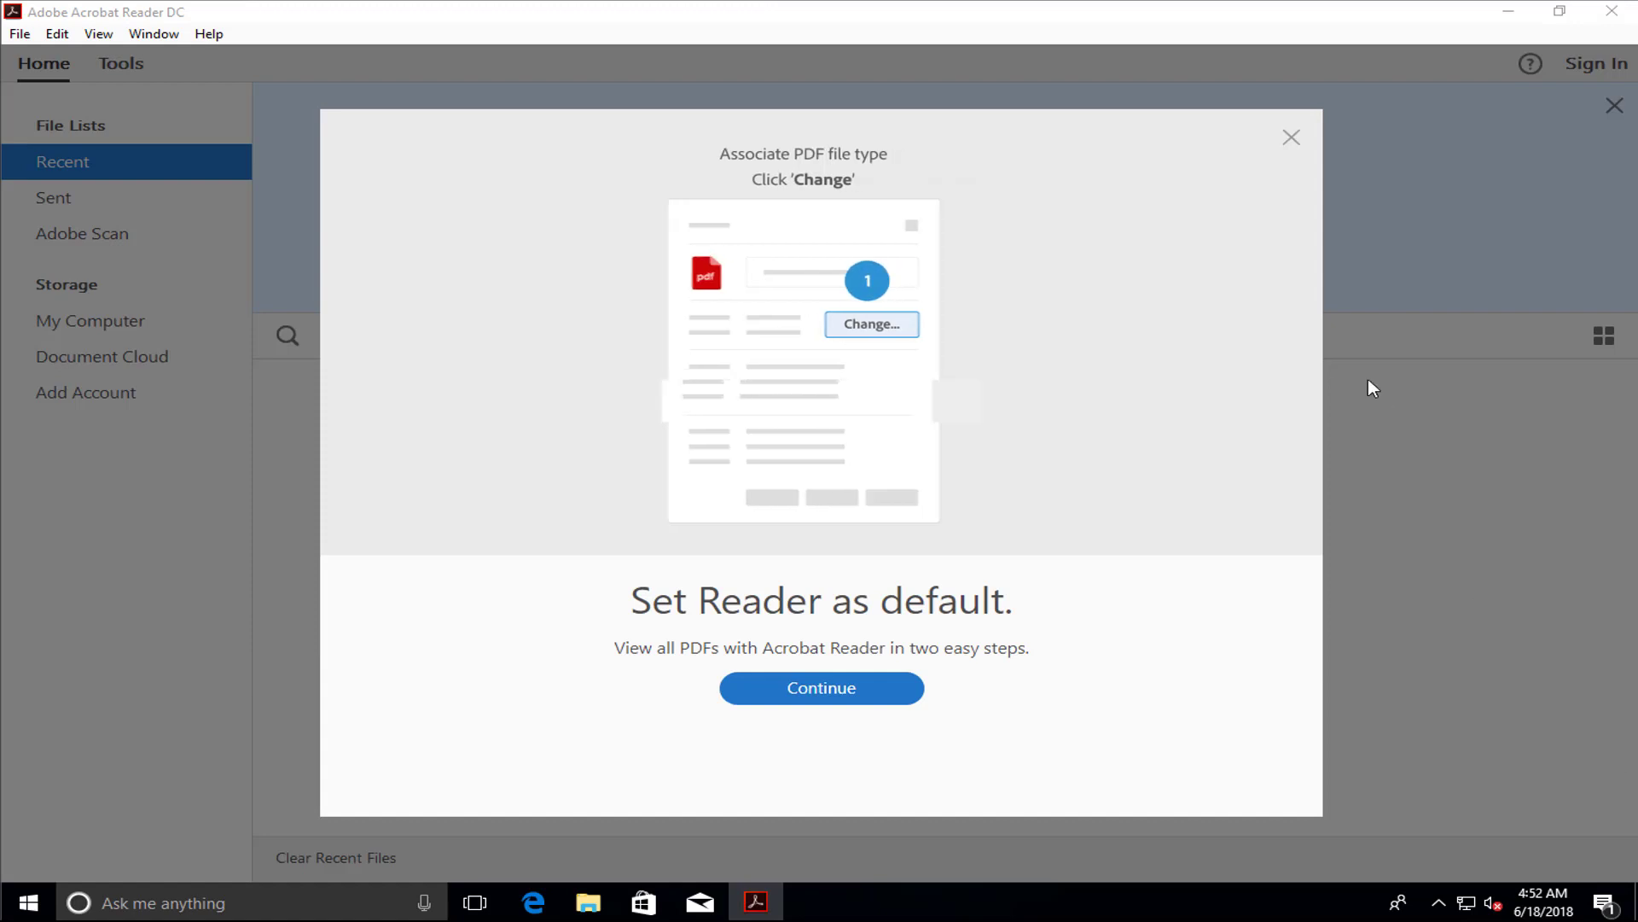
click(1290, 139)
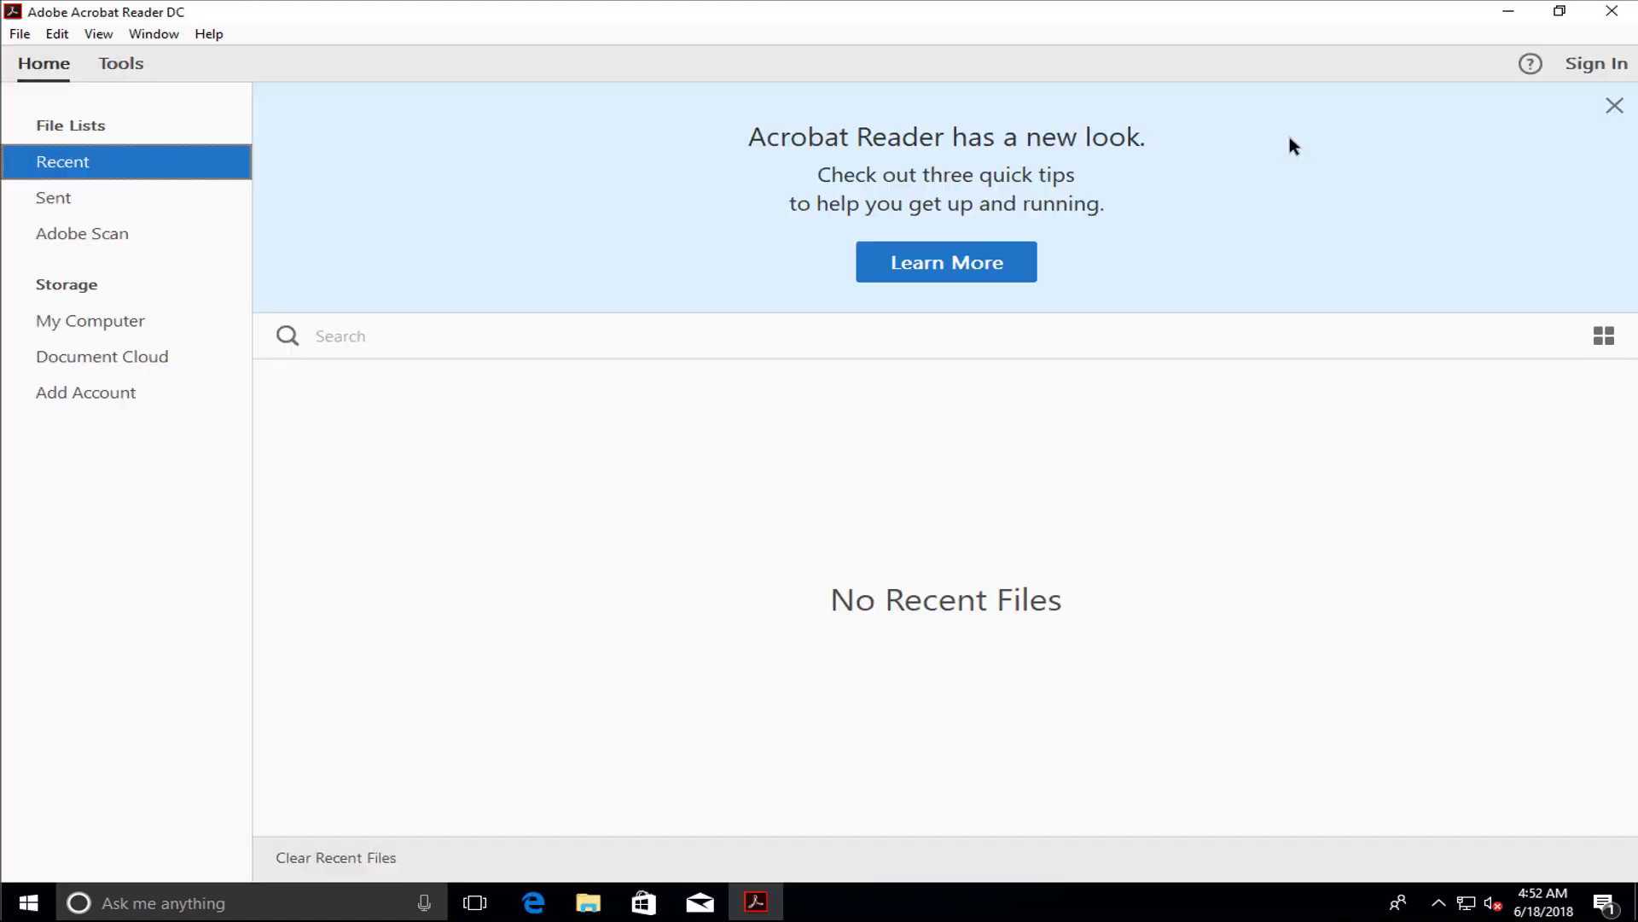
Check the Reader version under Help > About, then close Acrobat Reader
click(220, 36)
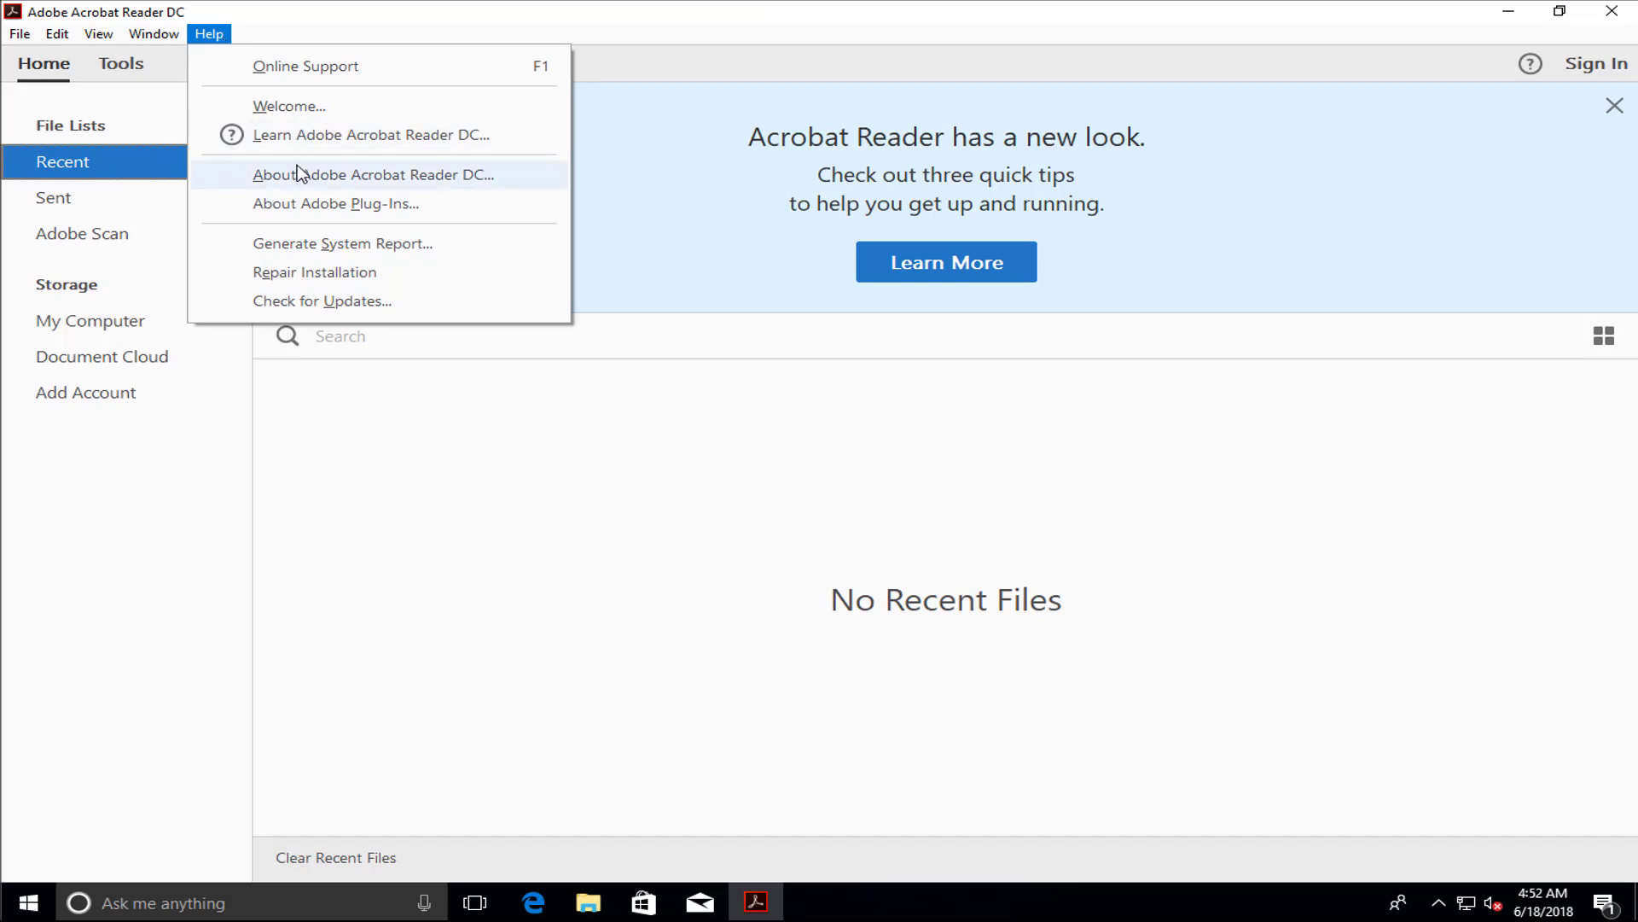
click(403, 185)
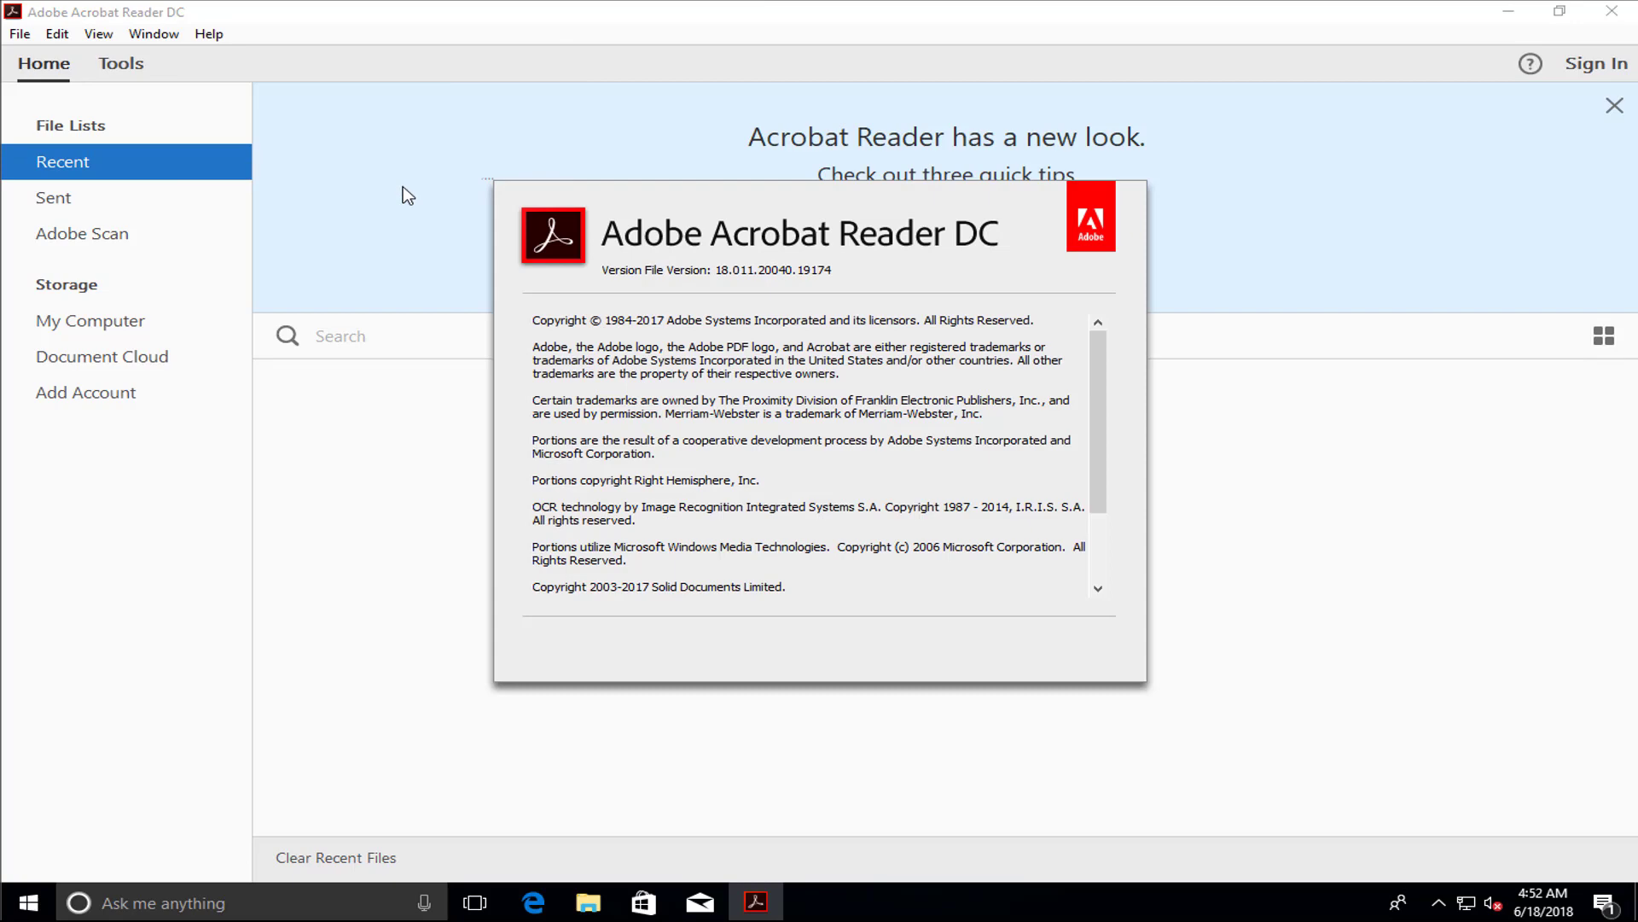
click(524, 241)
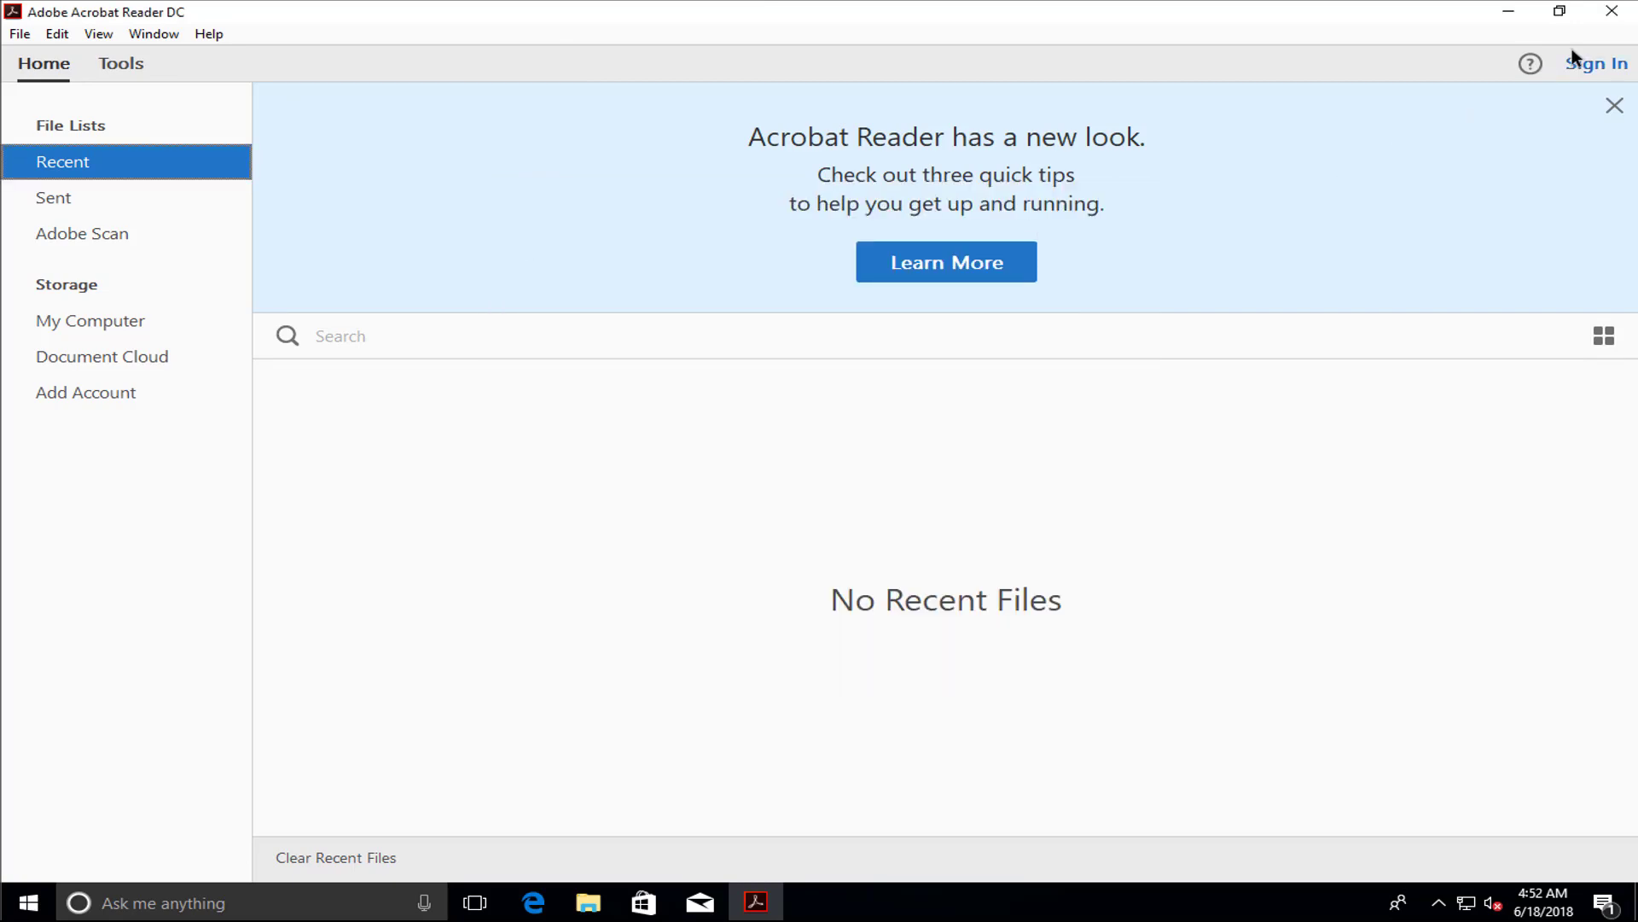
click(1621, 12)
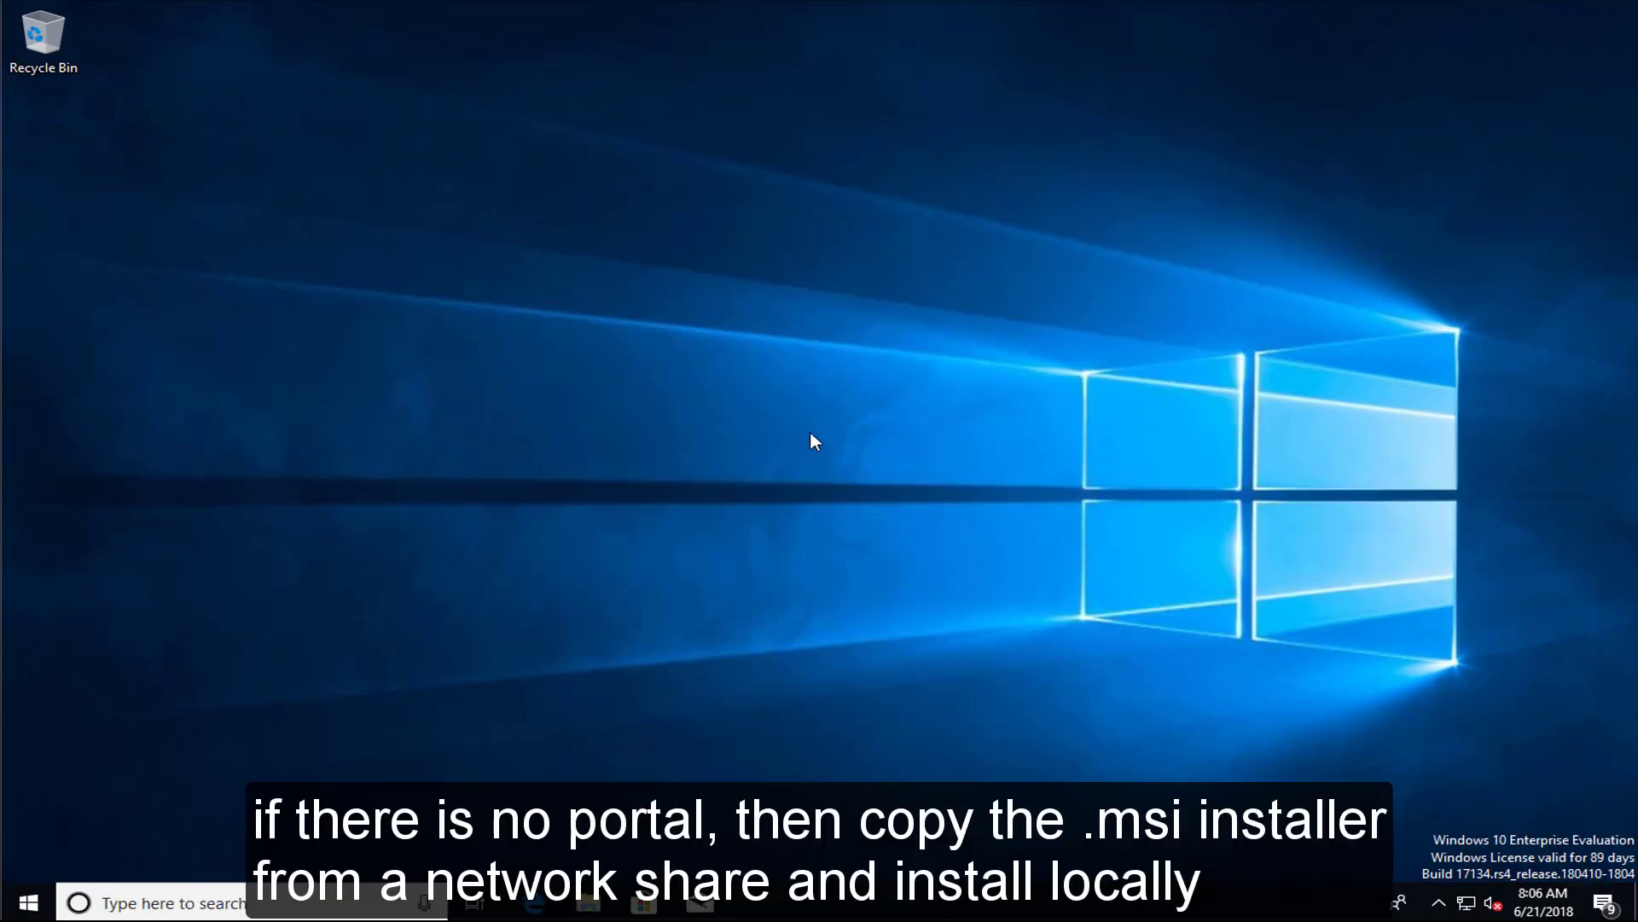
Browse the Adobe Acrobat XI folder in Downloads, then return to Downloads
click(587, 903)
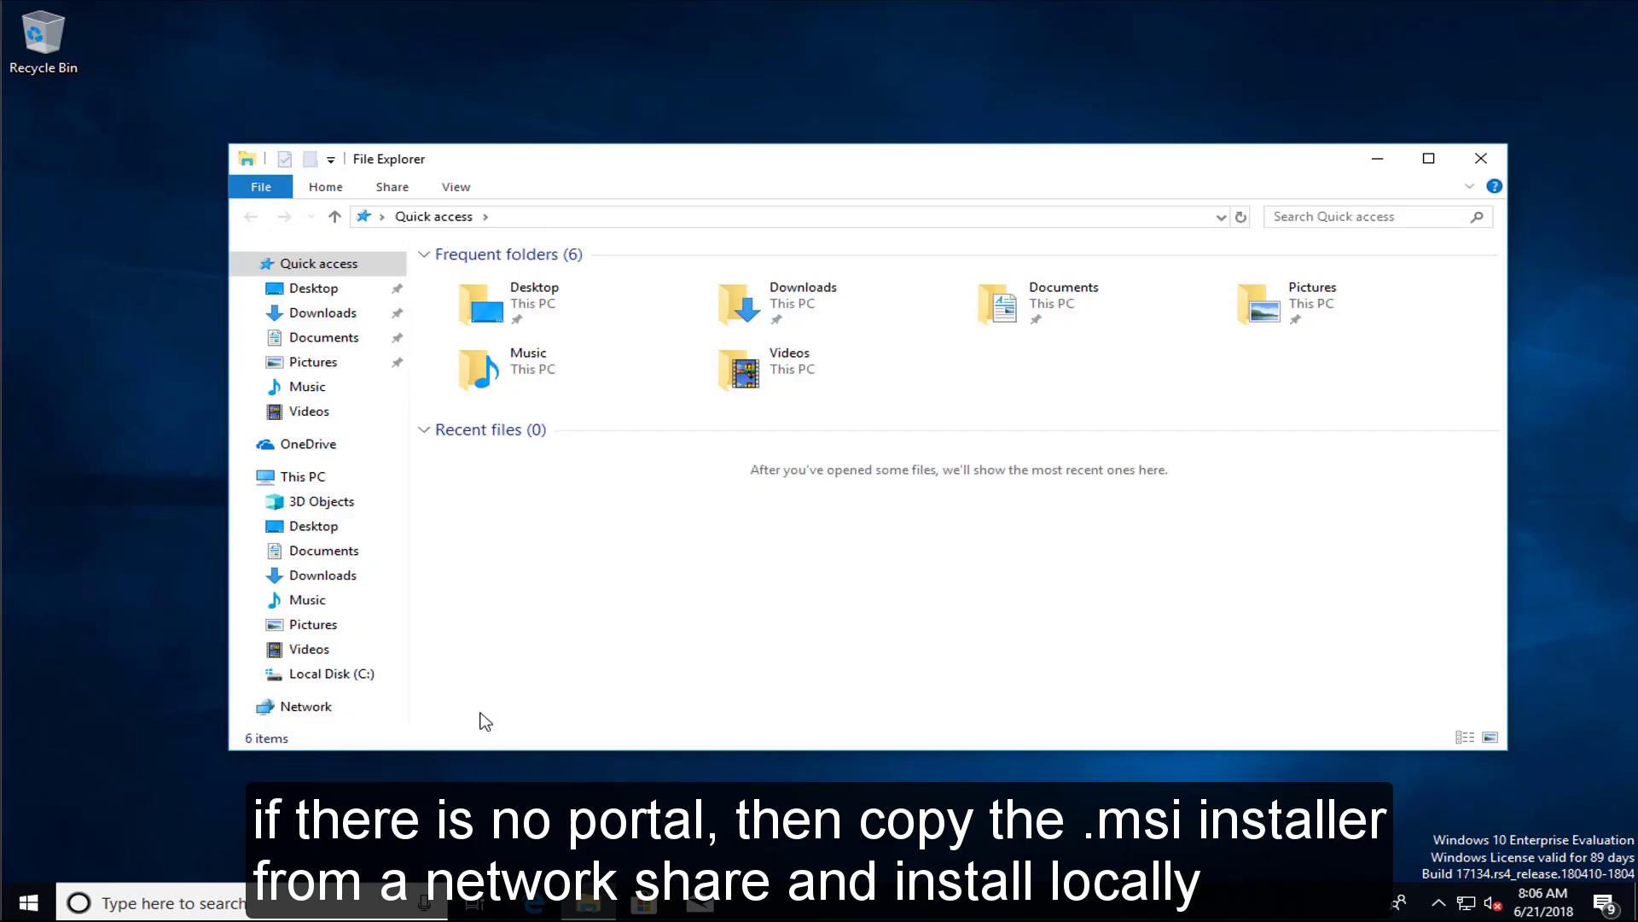
click(321, 315)
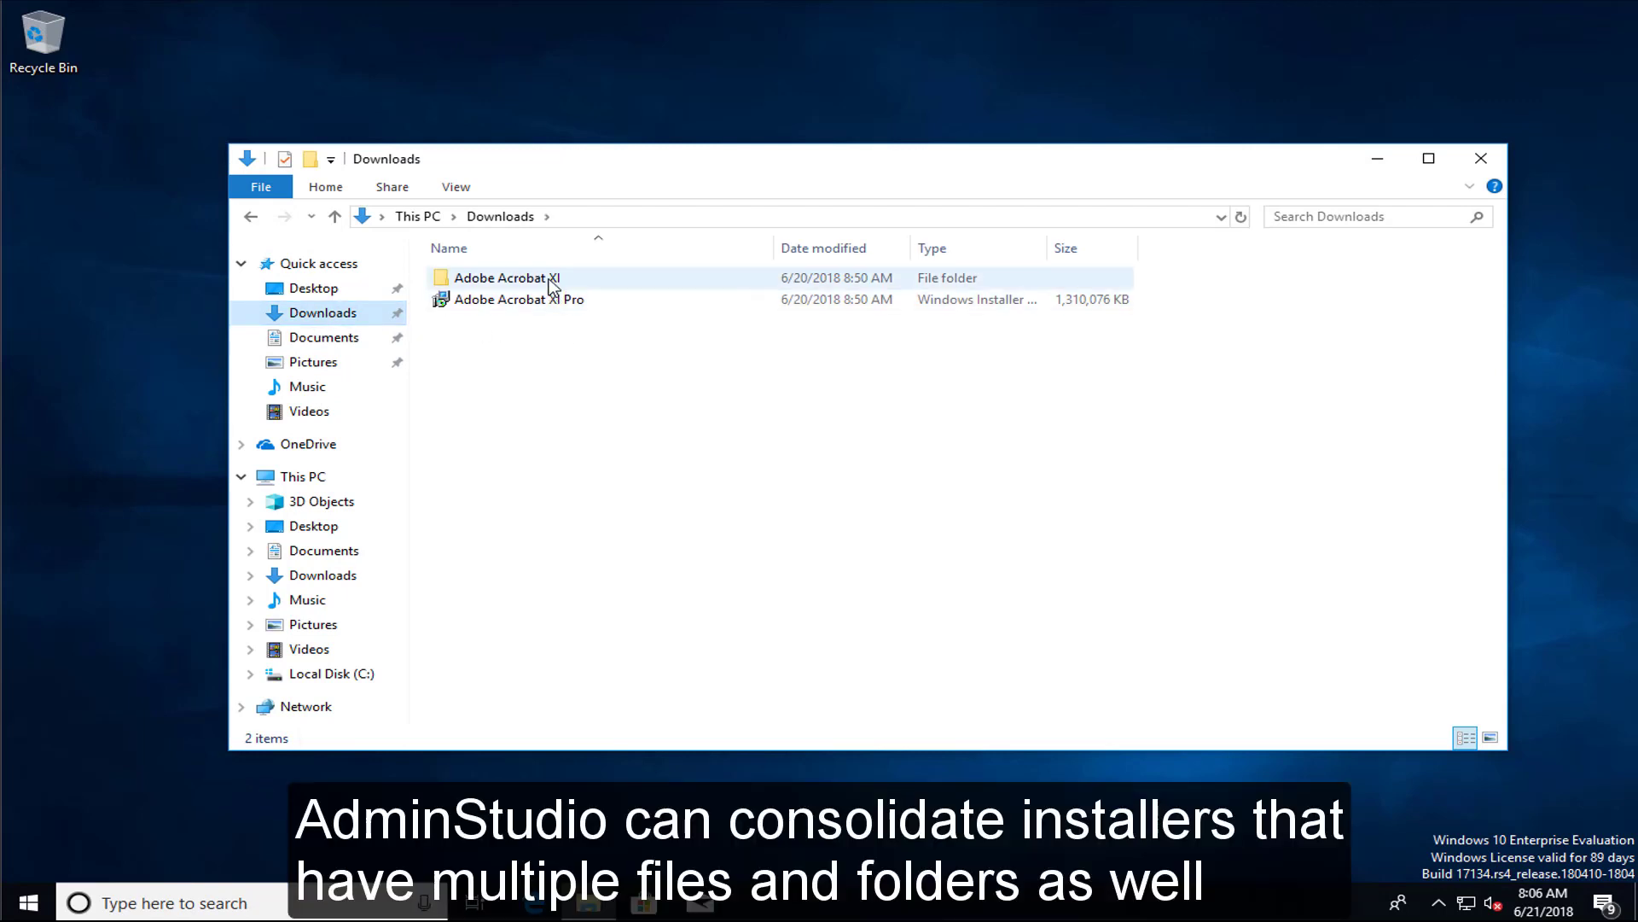
double_click(573, 281)
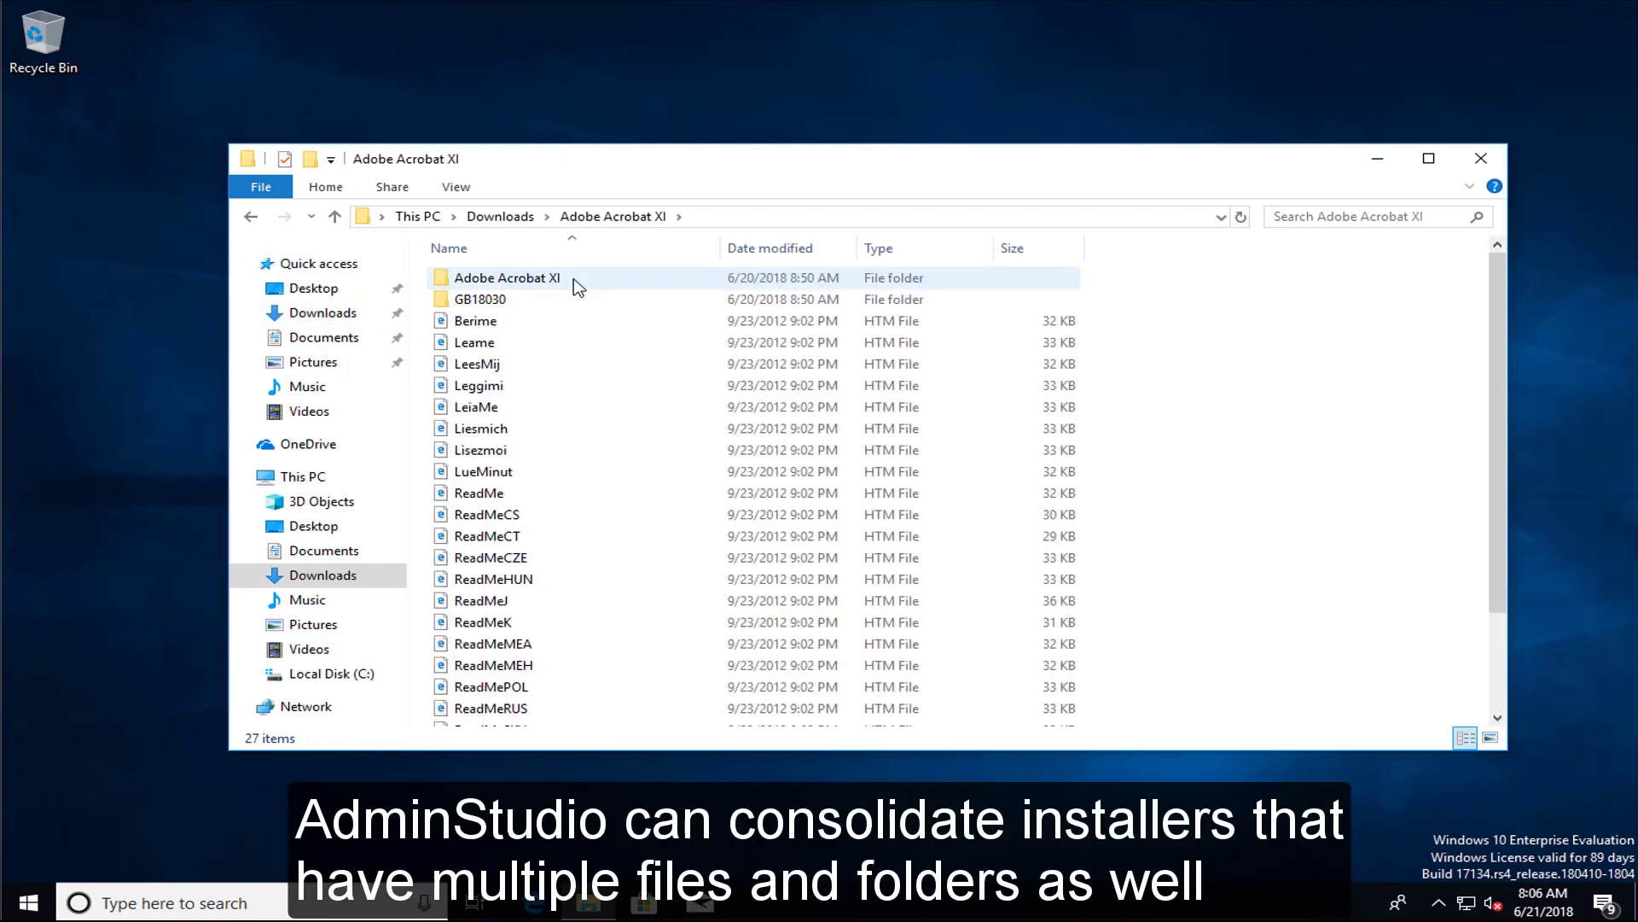
double_click(573, 280)
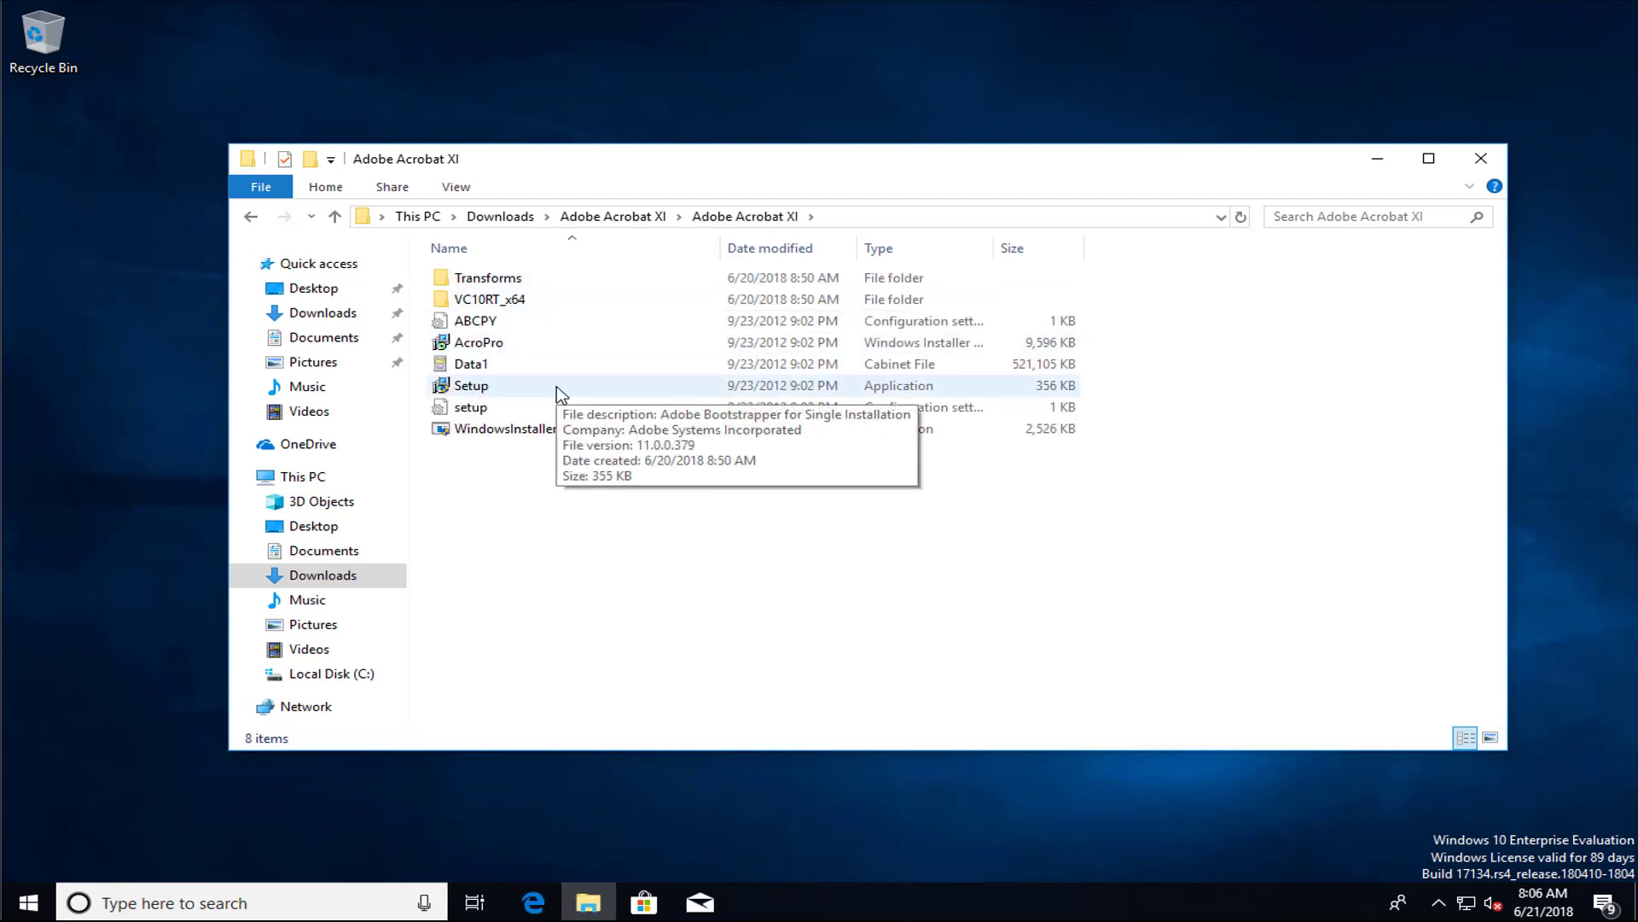
click(250, 219)
click(250, 218)
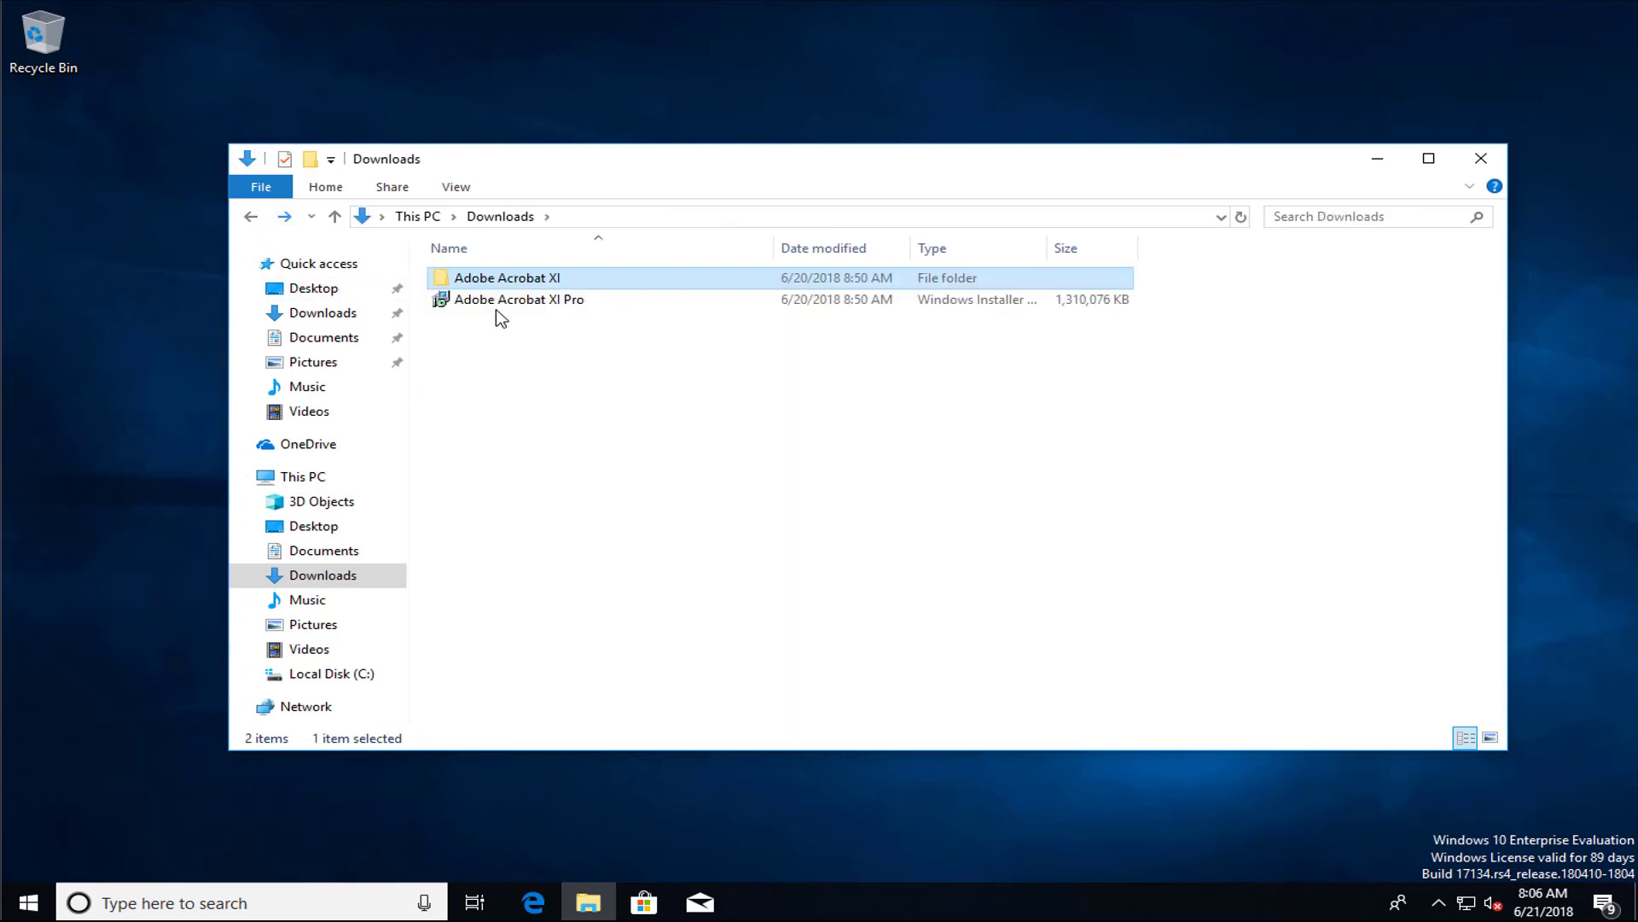
click(472, 300)
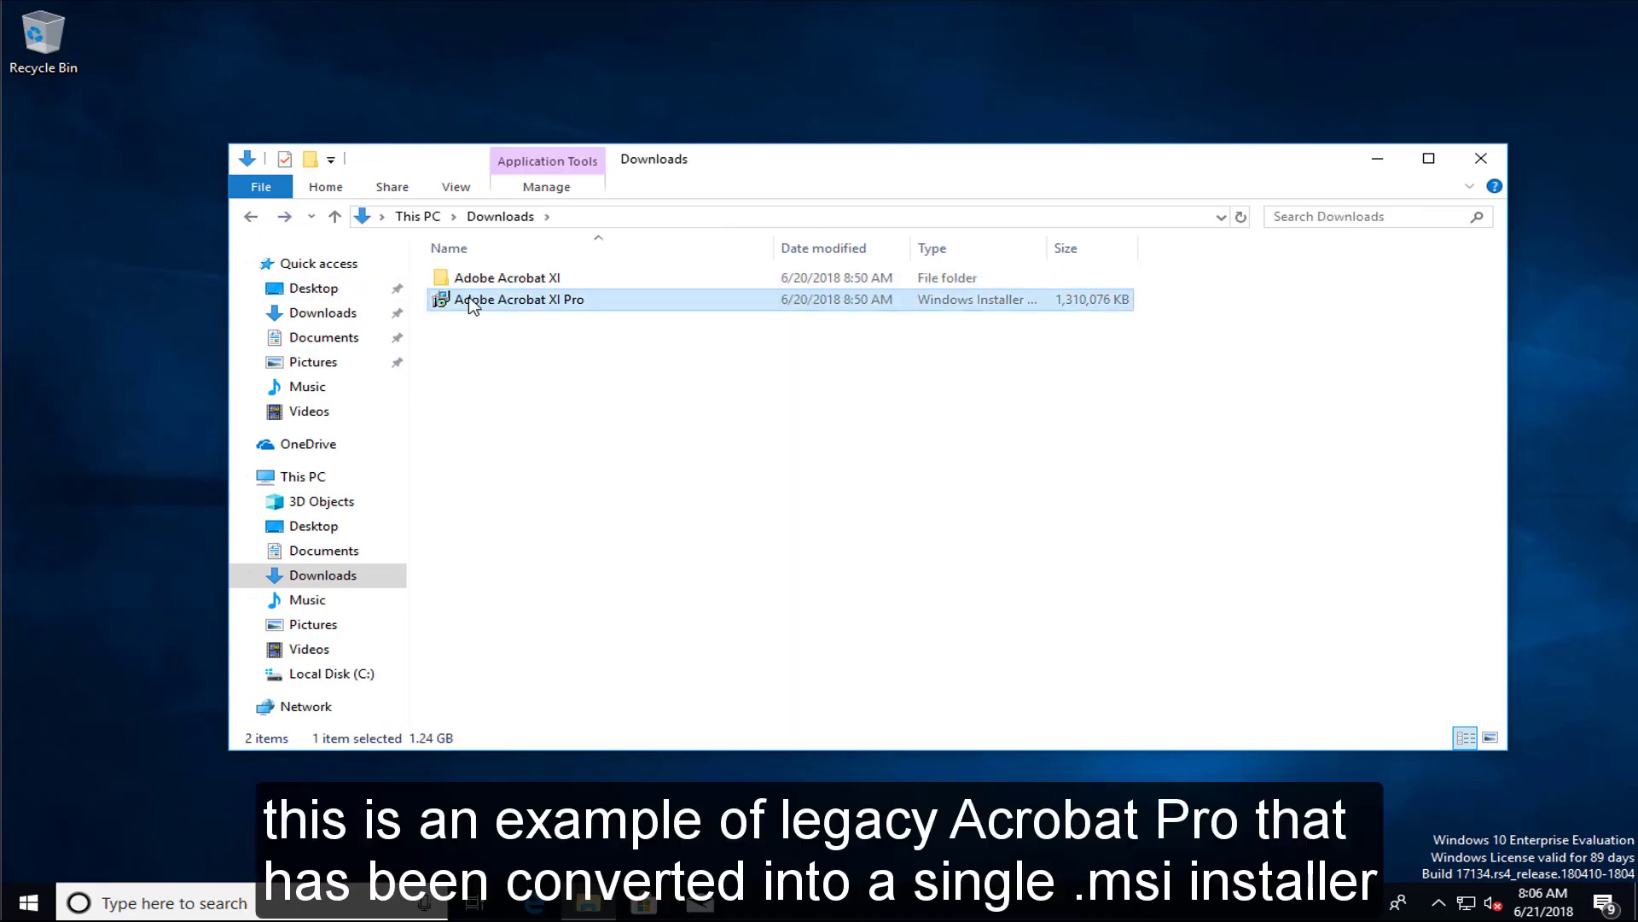
Delete the Adobe Acrobat XI folder and empty the Recycle Bin
click(559, 280)
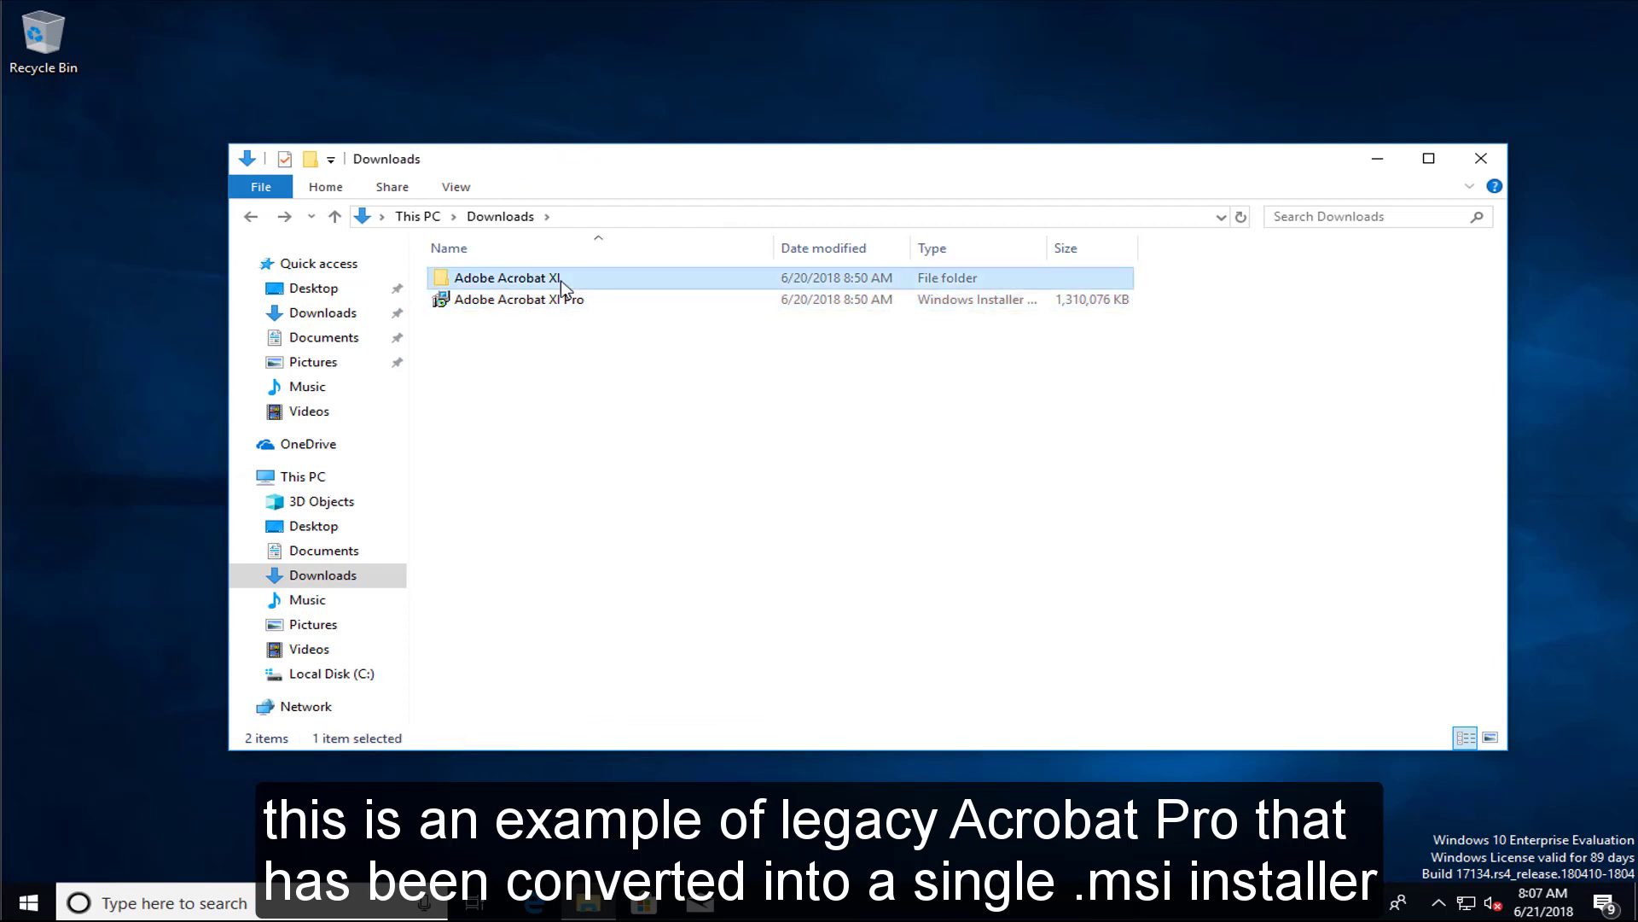
right_click(561, 286)
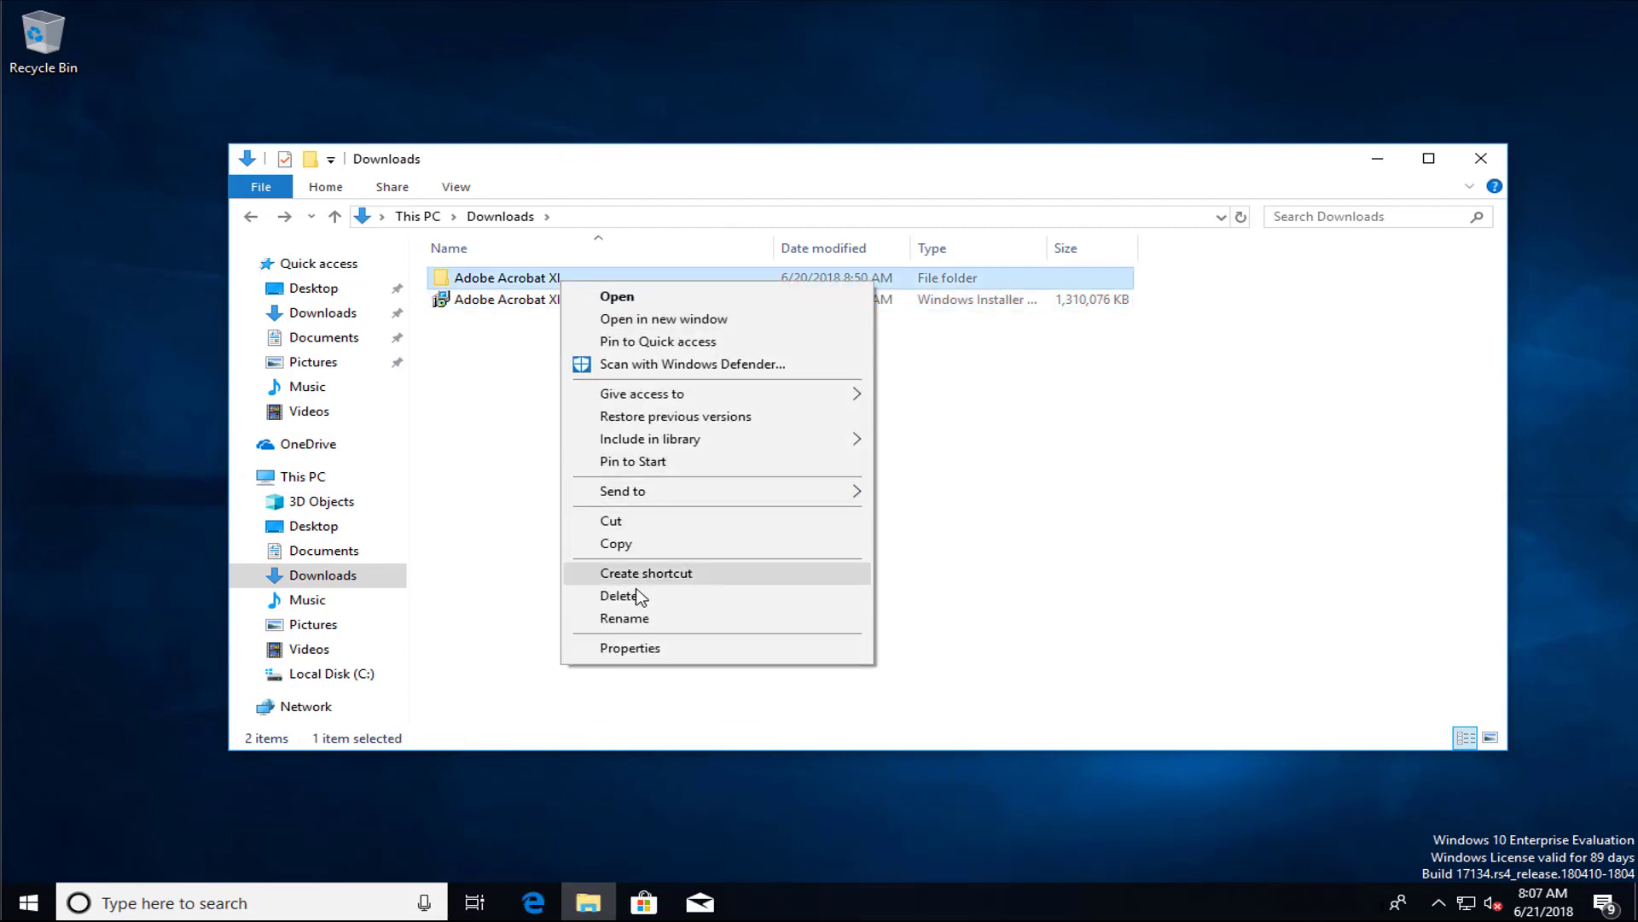
click(638, 595)
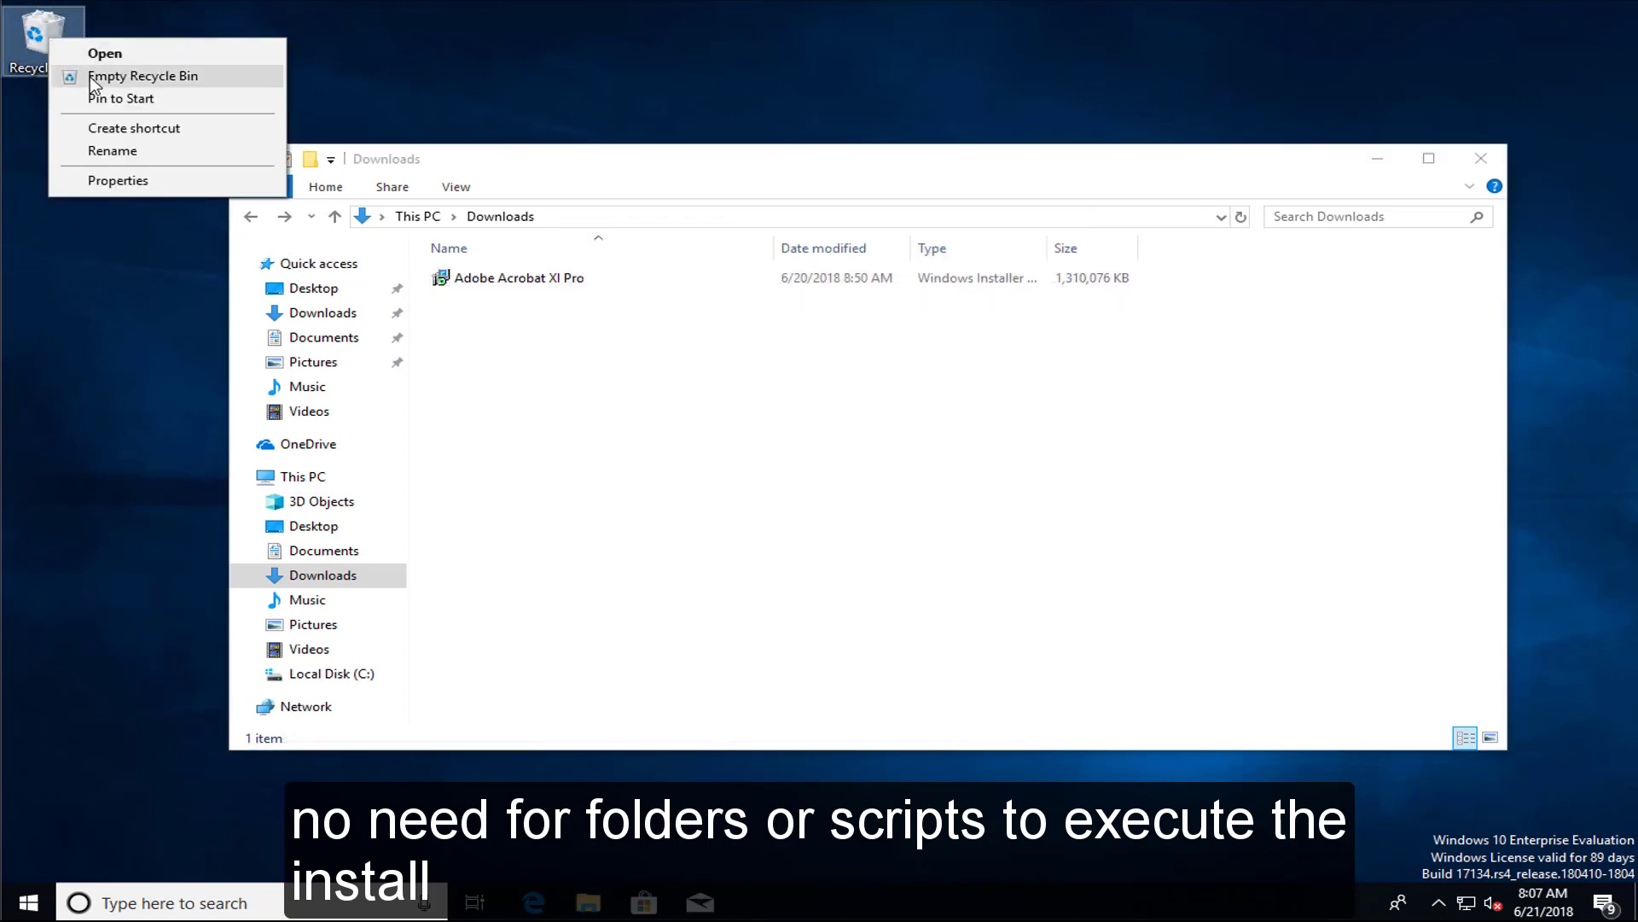
click(128, 76)
click(909, 522)
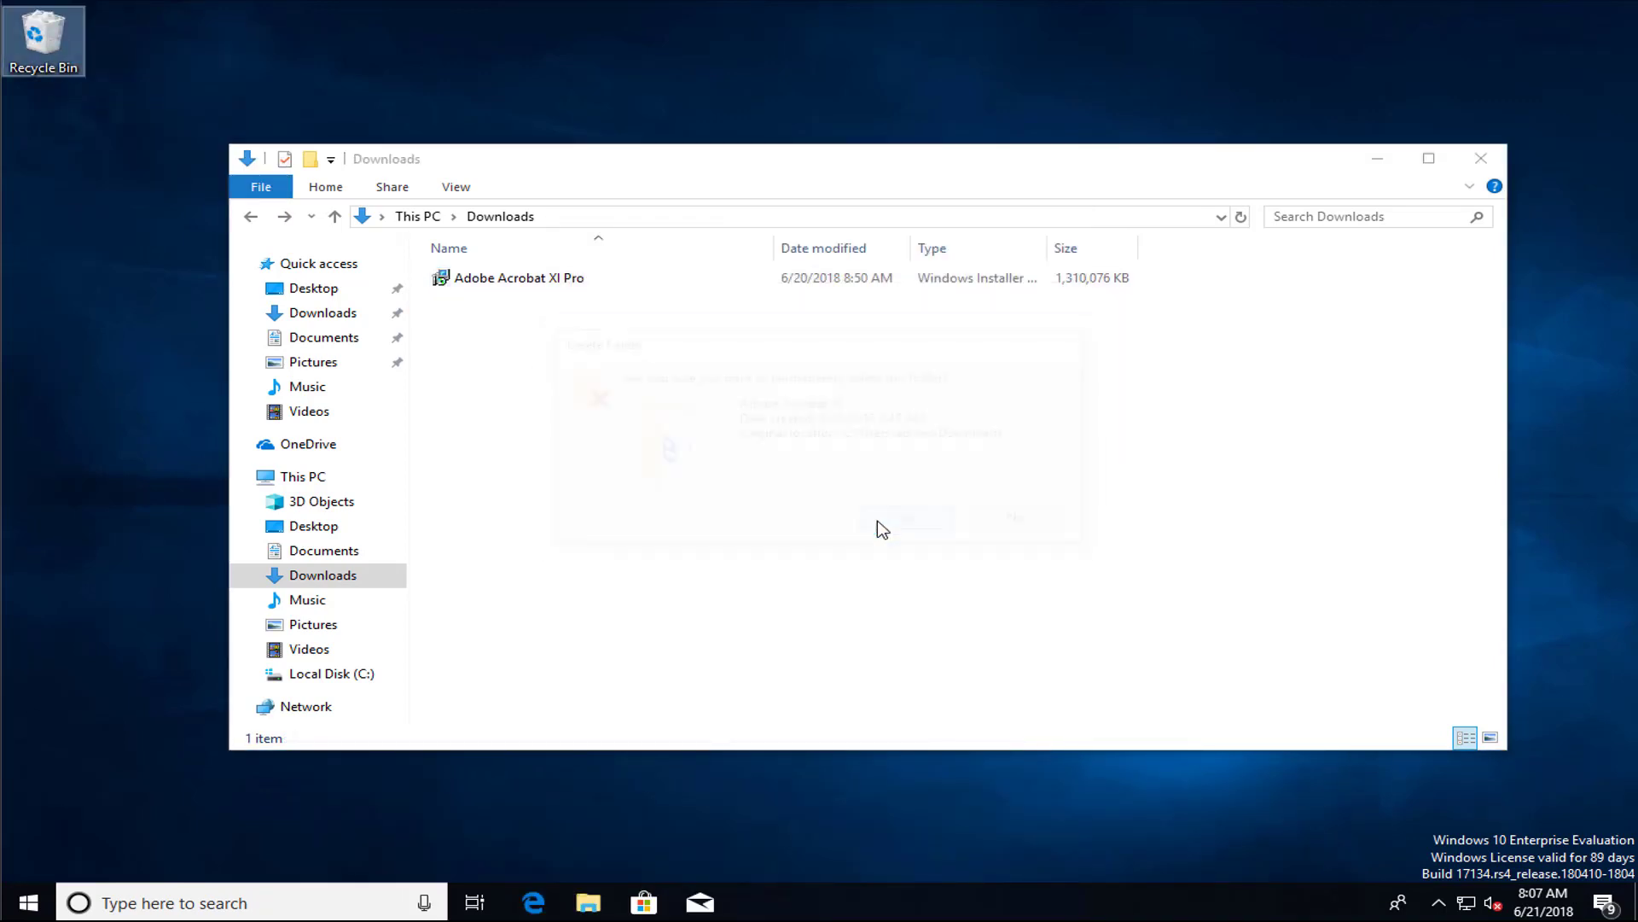
click(457, 284)
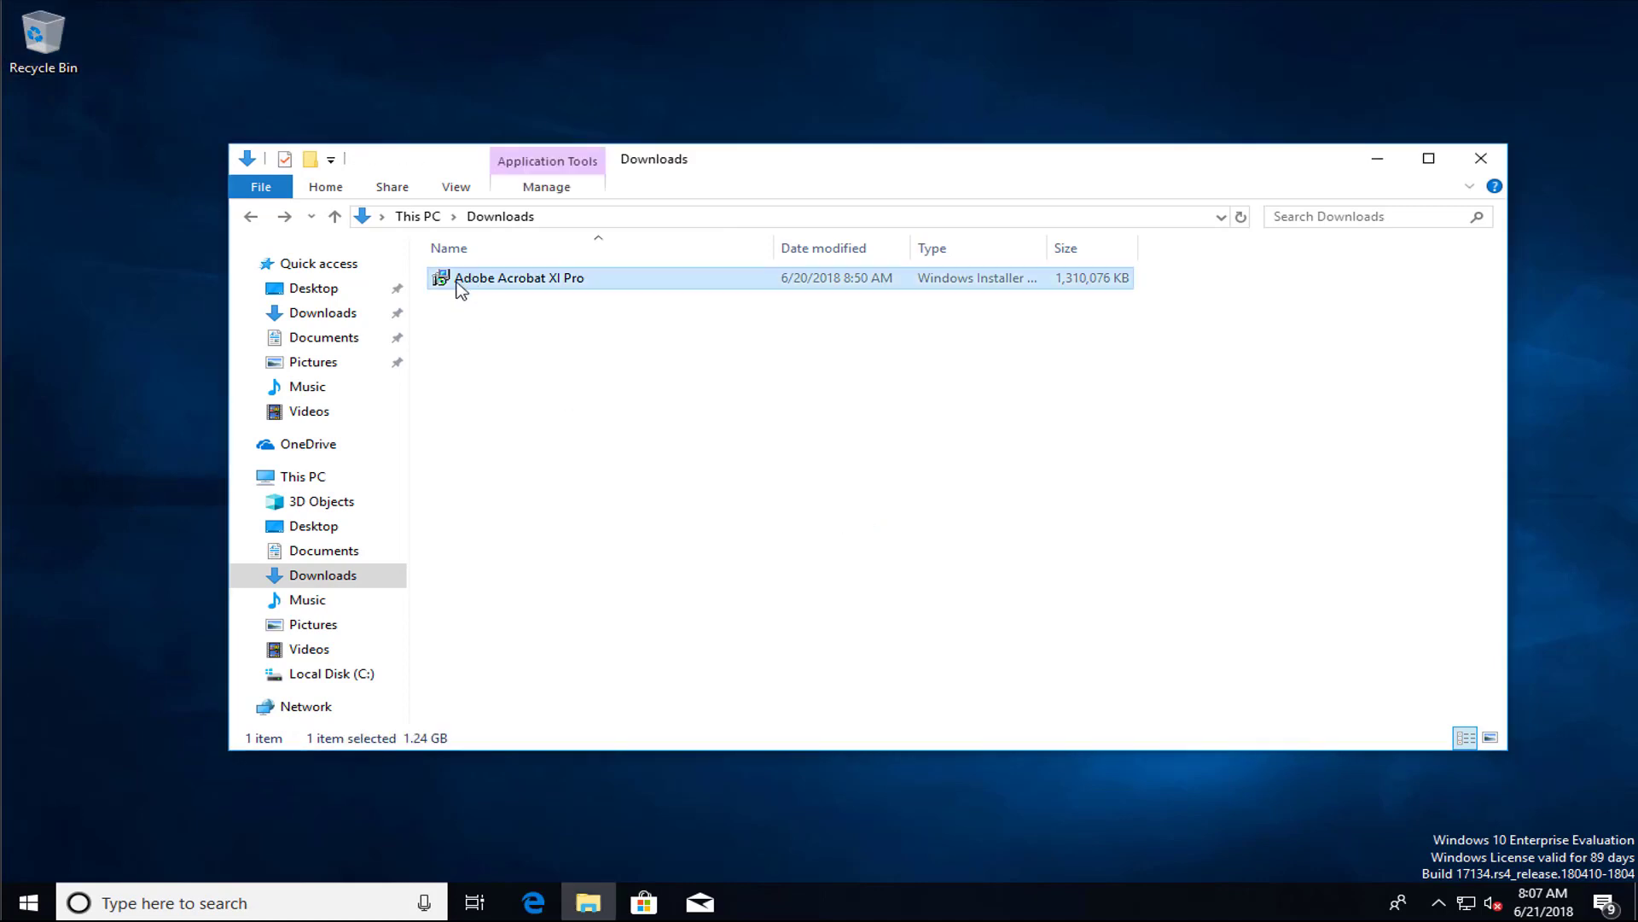
Run the Adobe Acrobat XI Pro MSI despite the SmartScreen warning, approve UAC, and finish installing
double_click(456, 285)
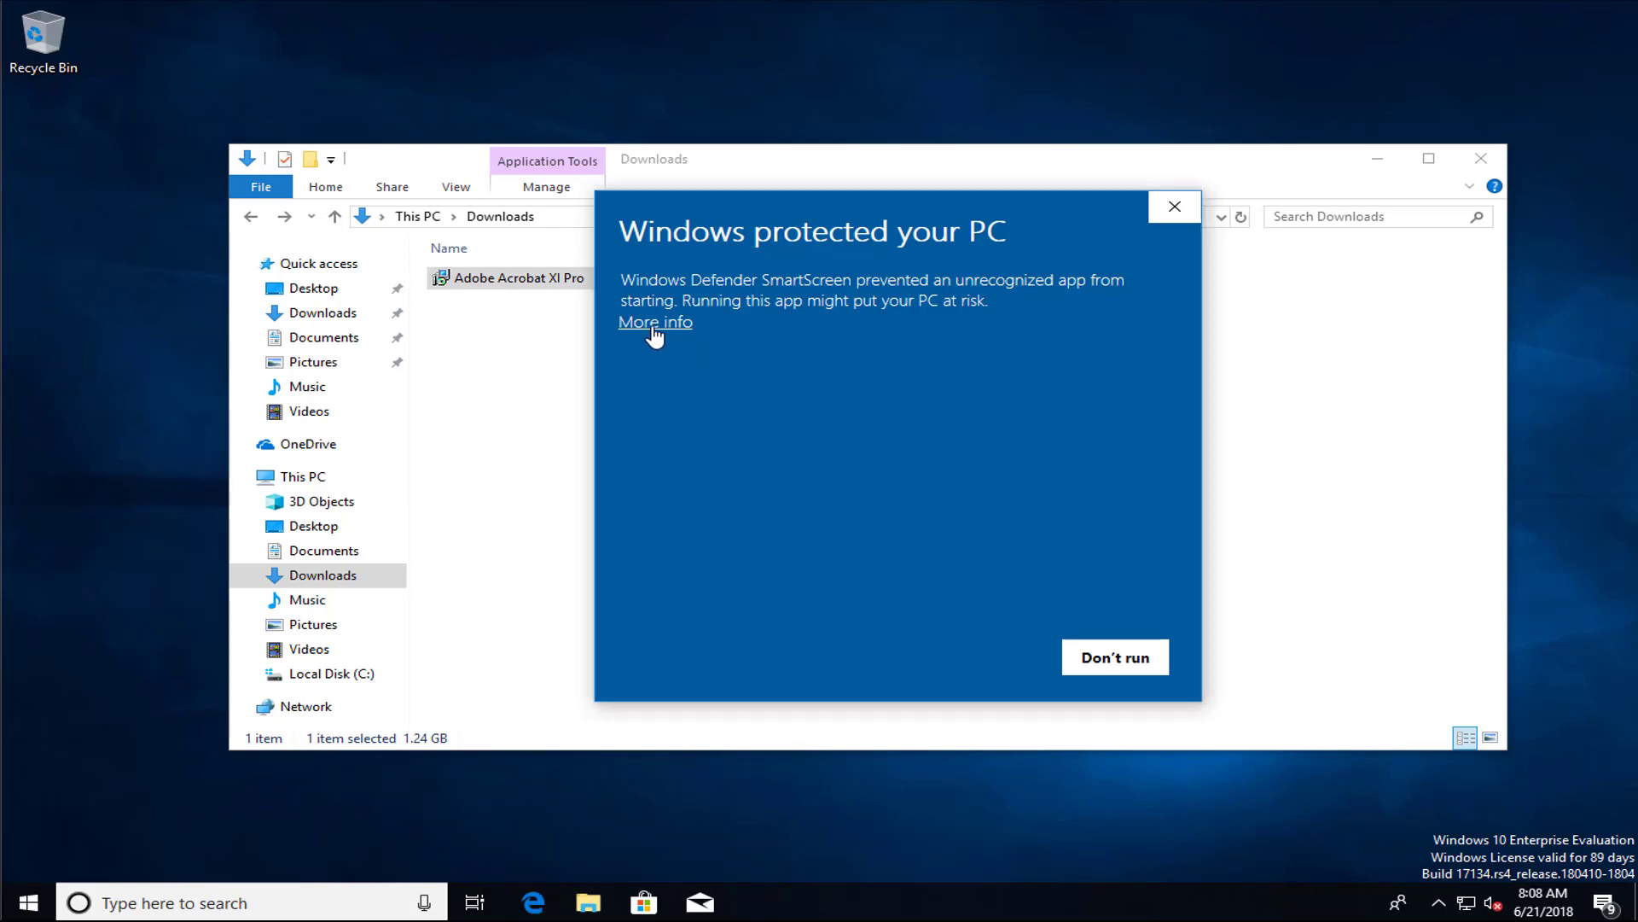
click(655, 324)
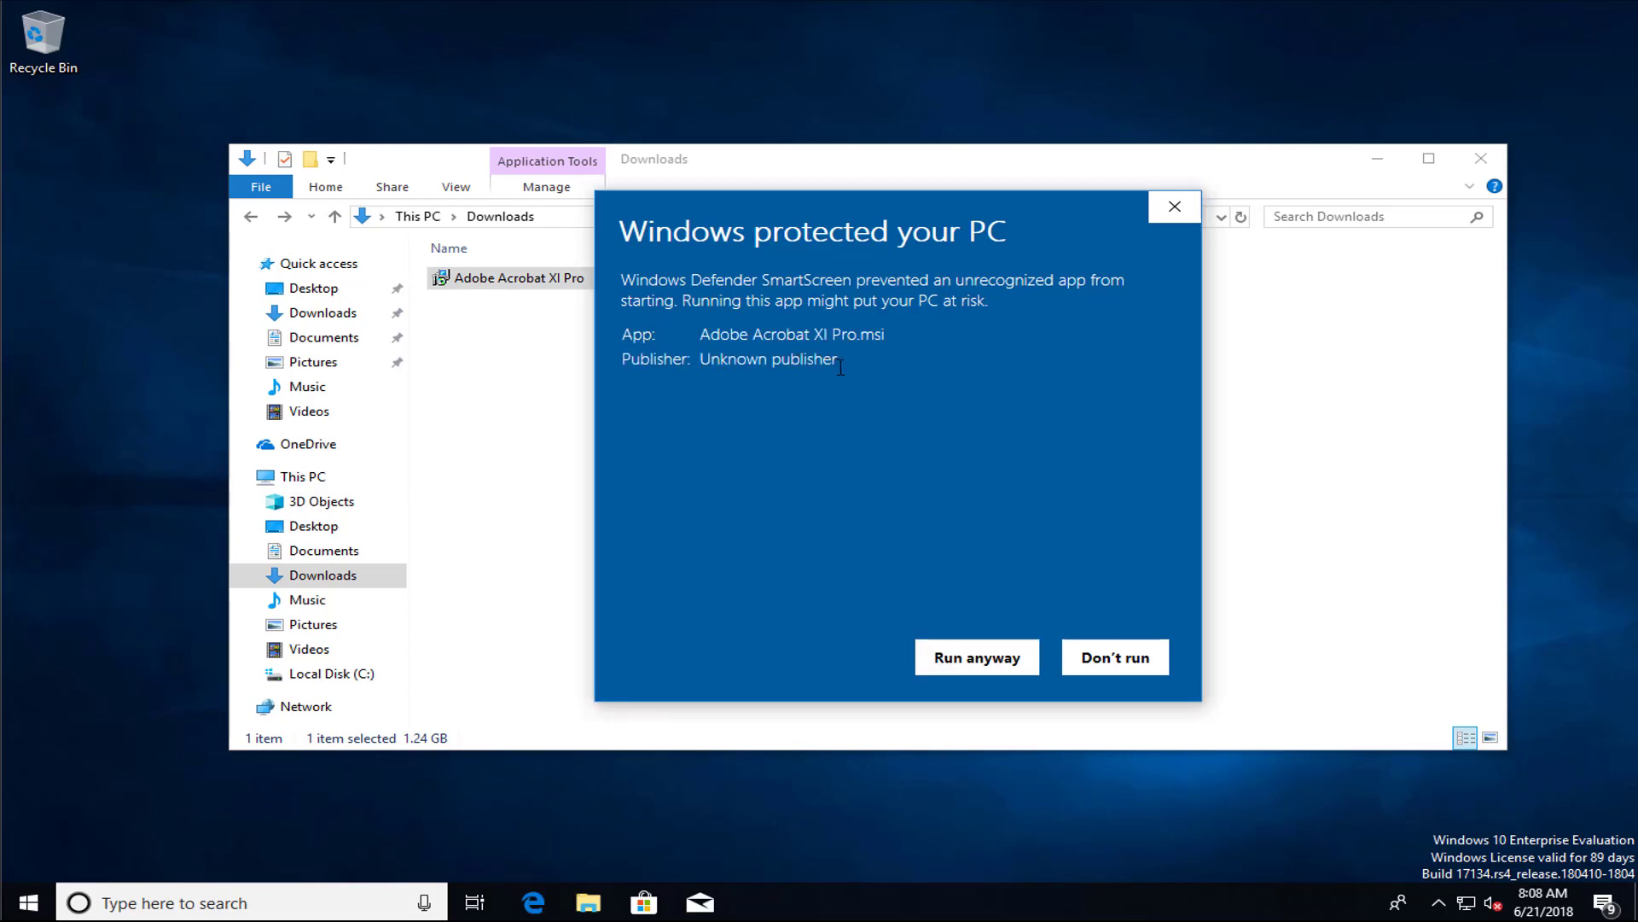
click(1000, 658)
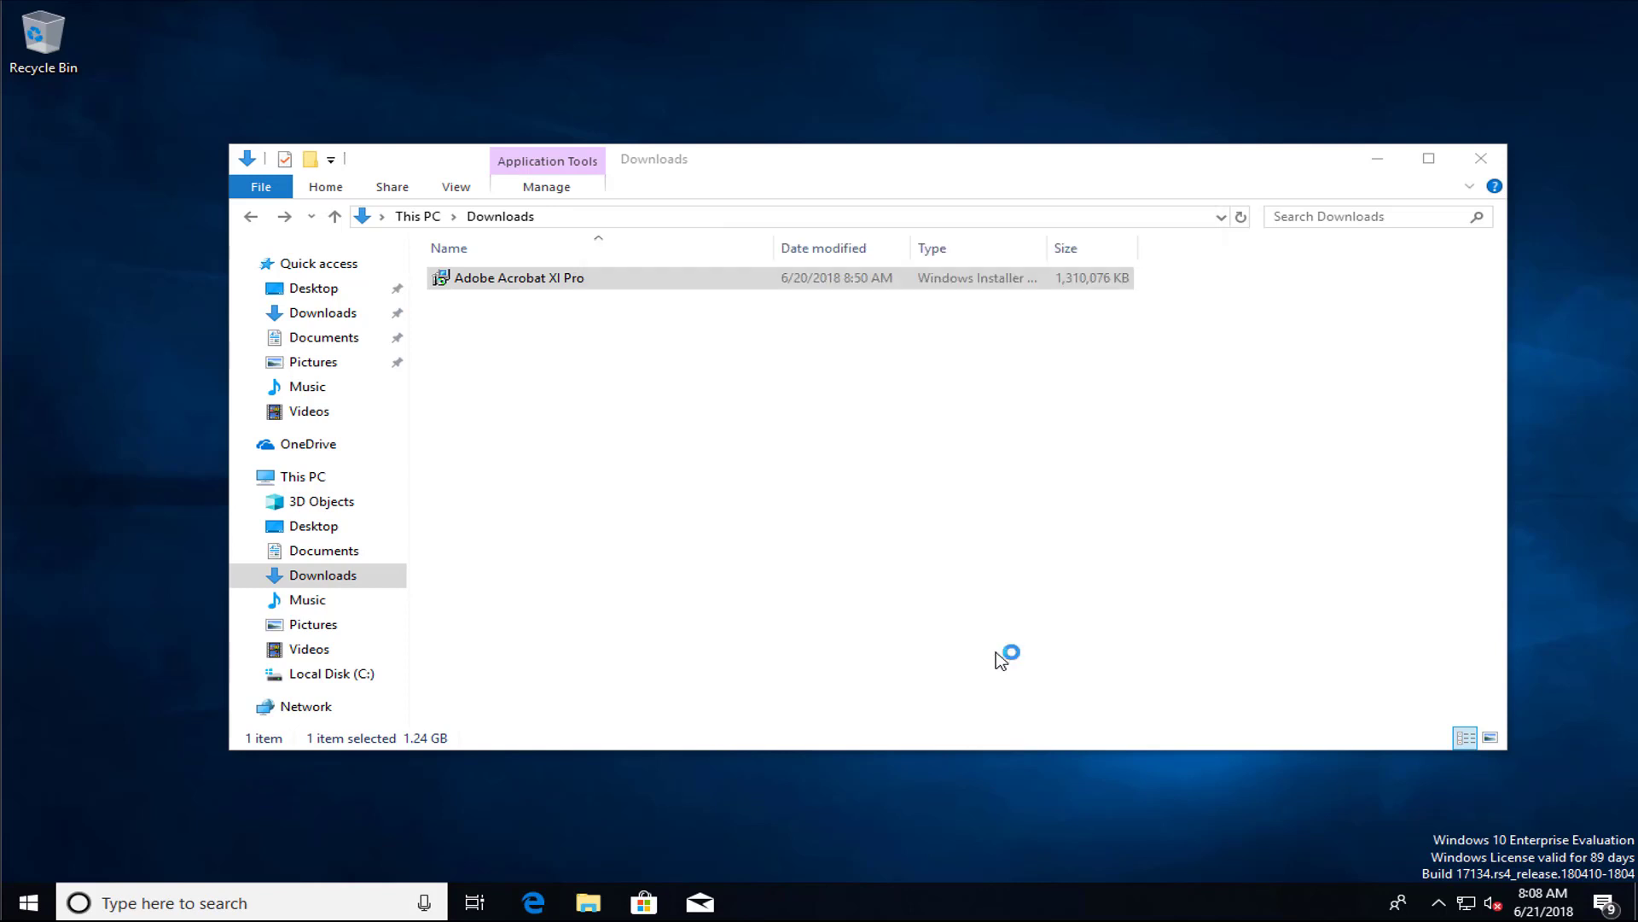
click(1487, 157)
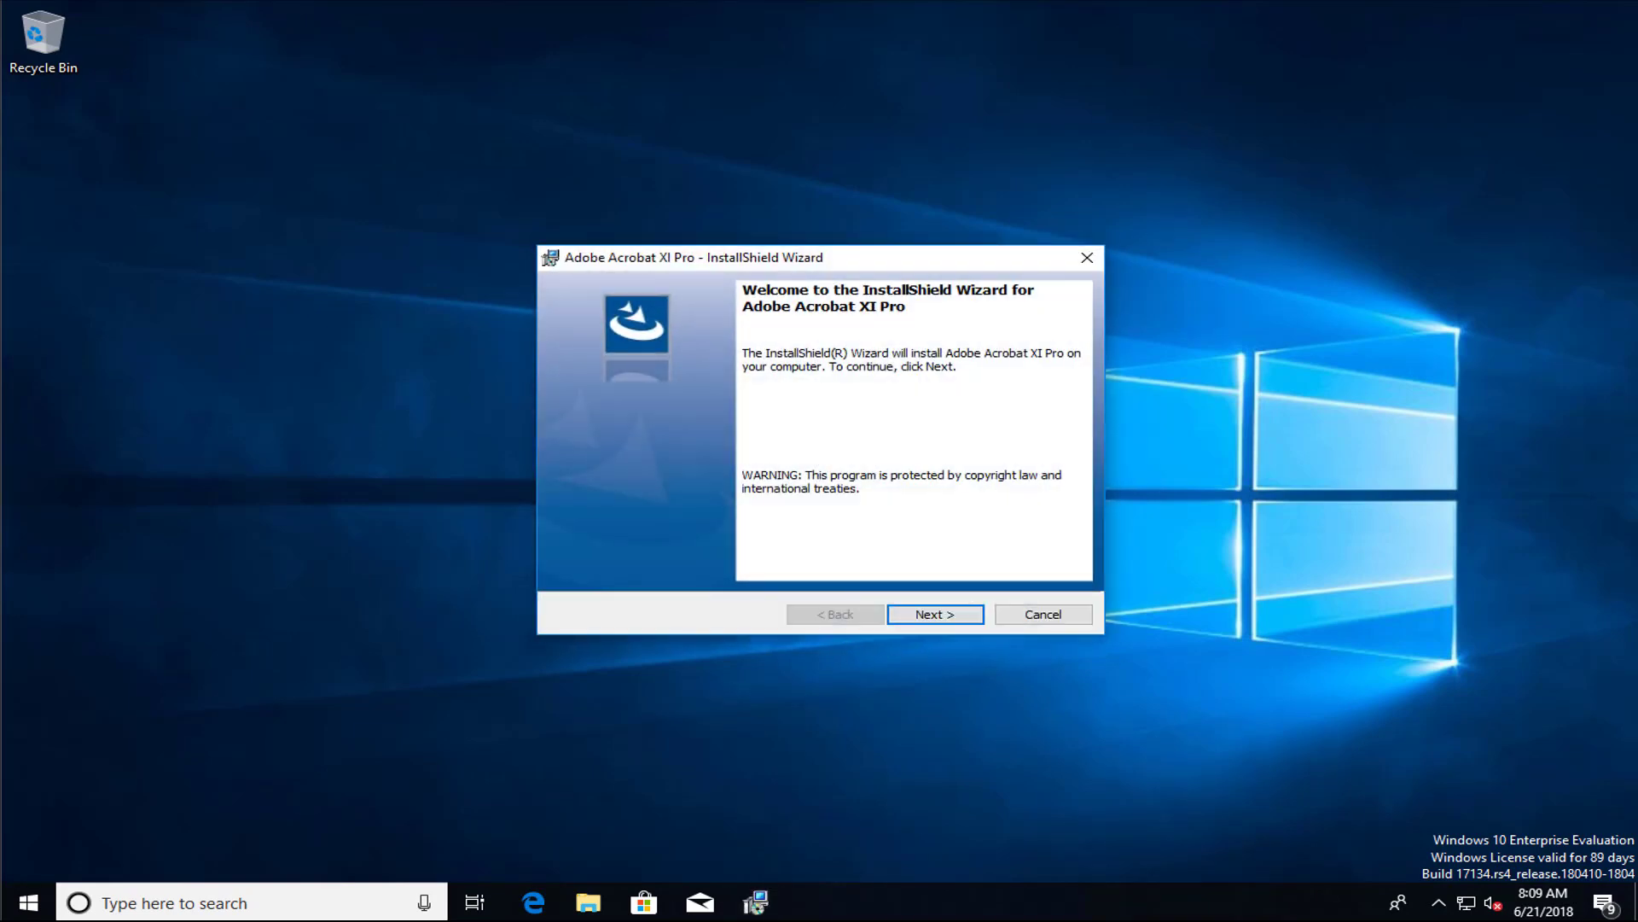
click(934, 616)
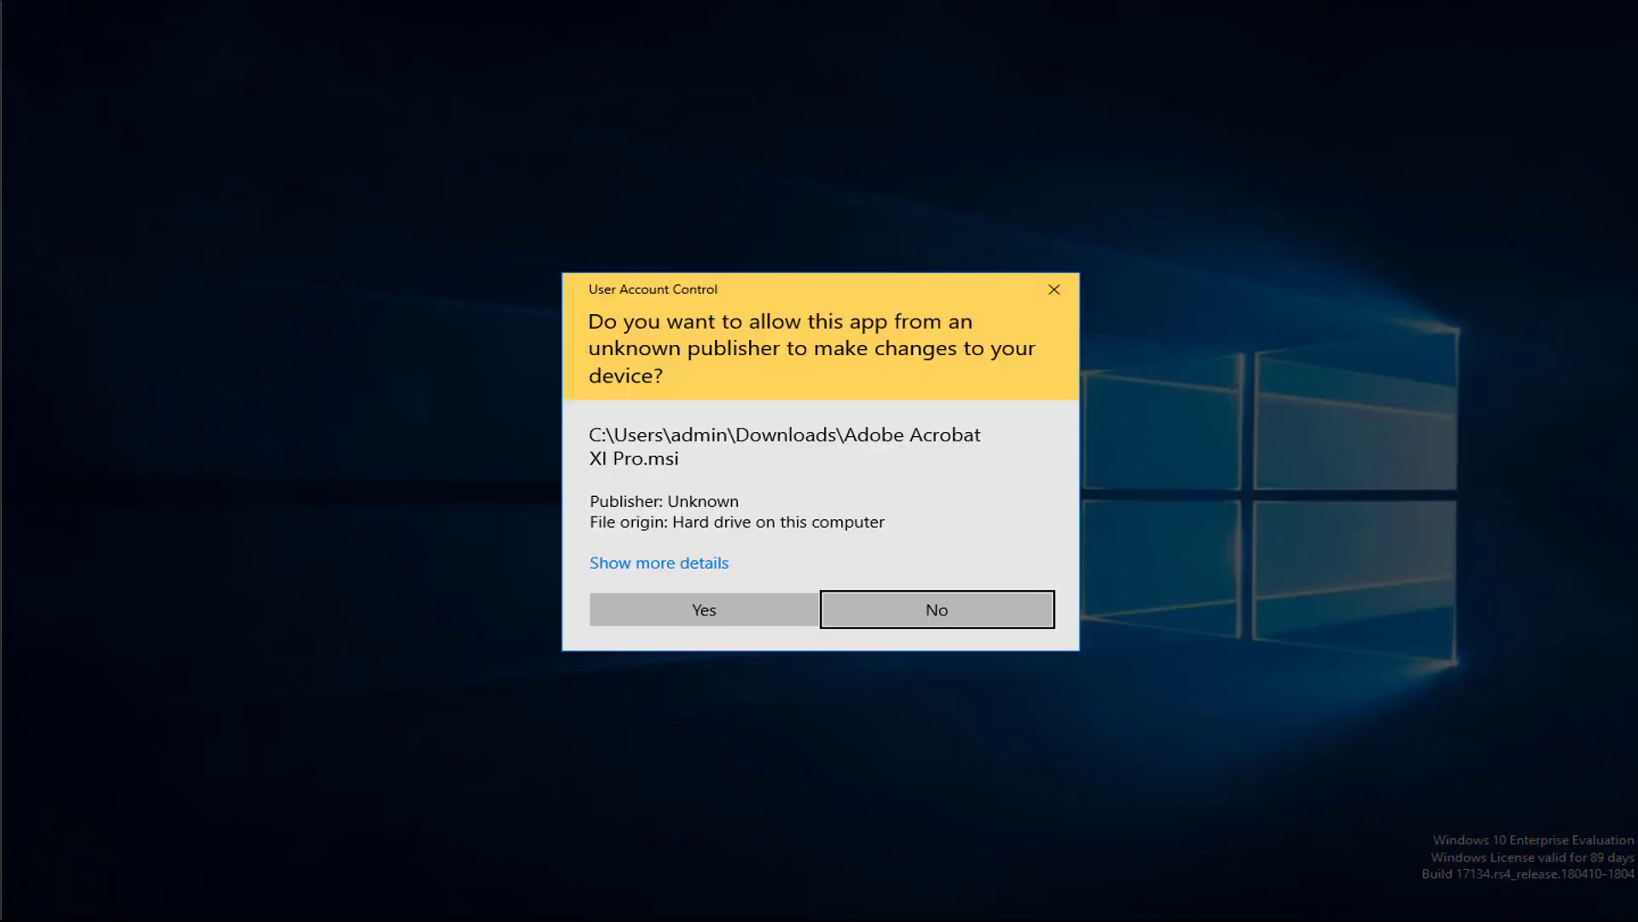
click(702, 613)
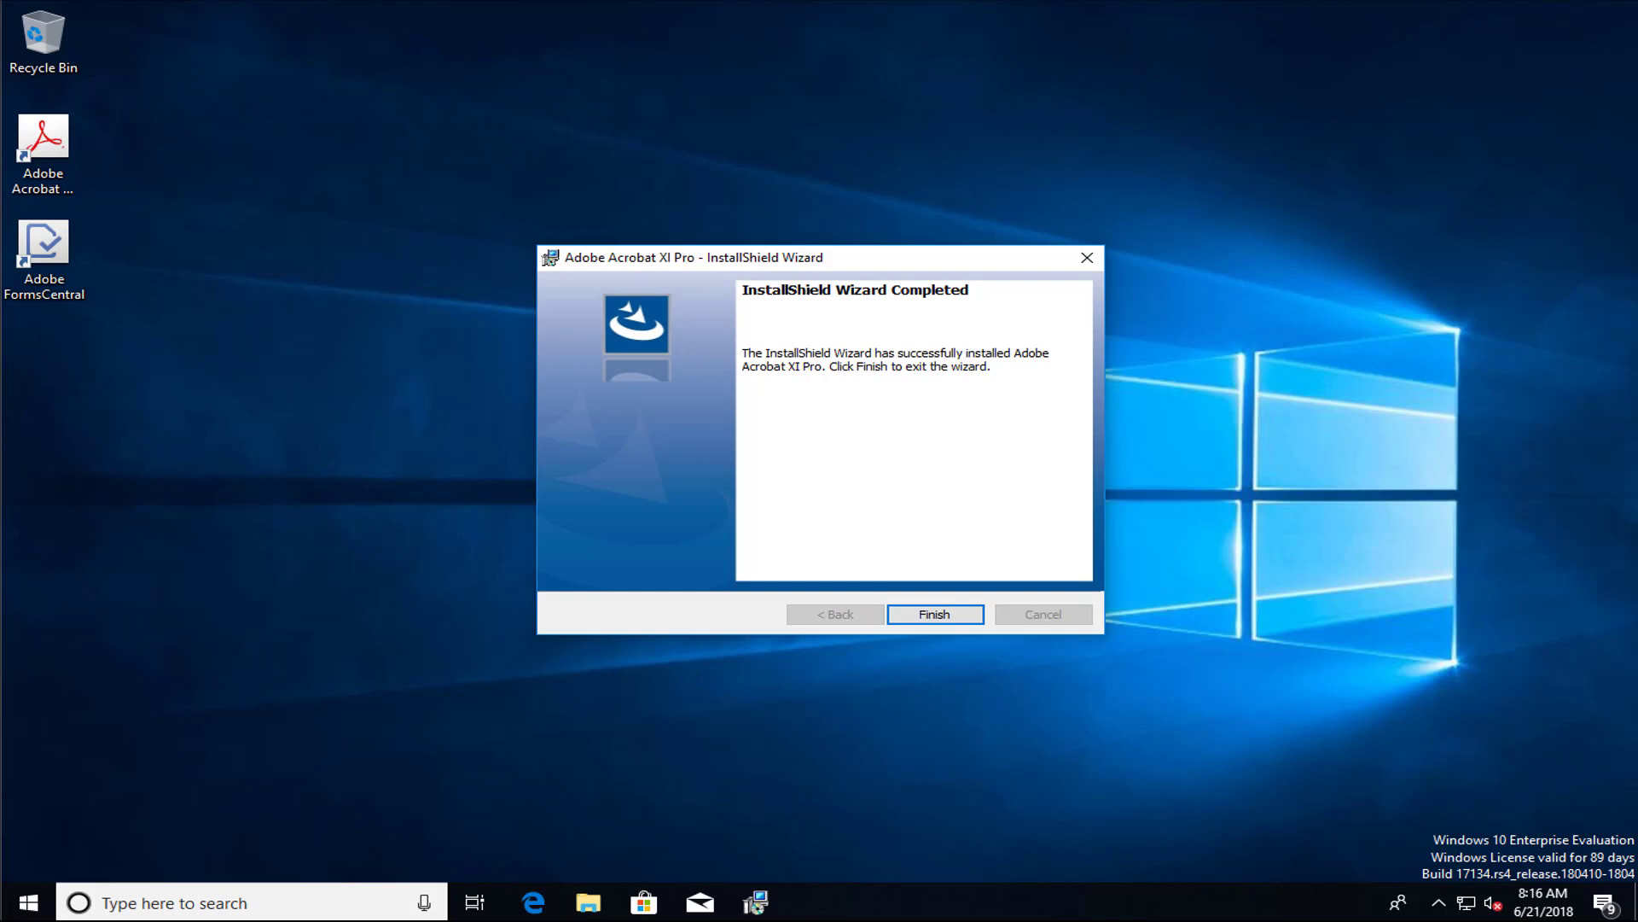
click(949, 616)
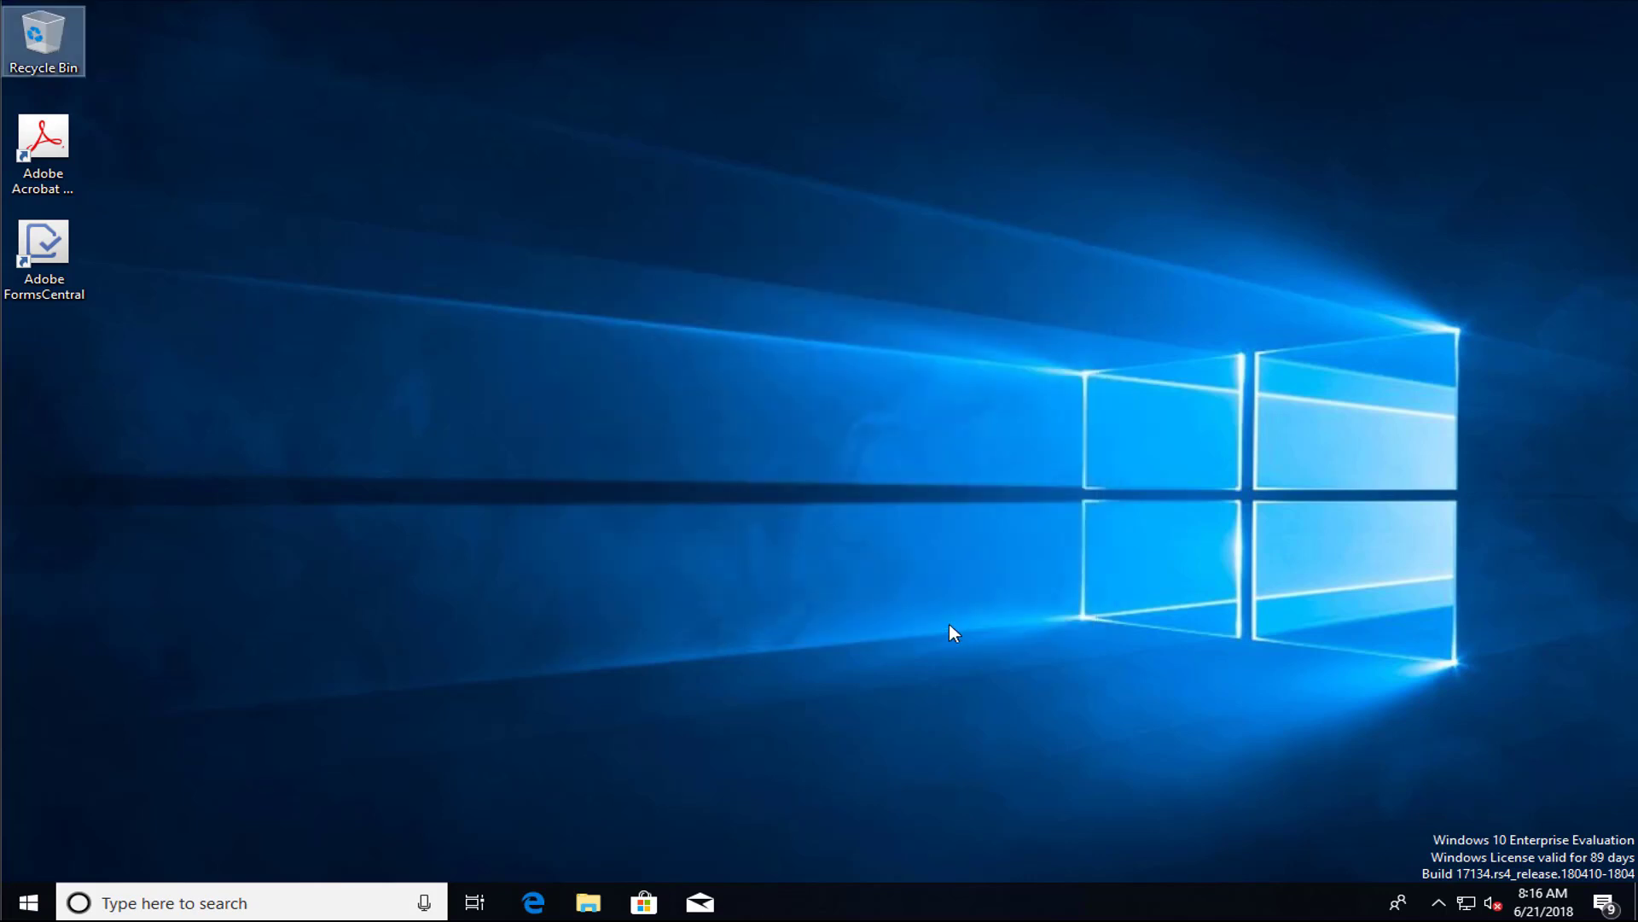
Launch Acrobat XI Pro maximized and set it as the default PDF application, suppressing the prompt
click(58, 161)
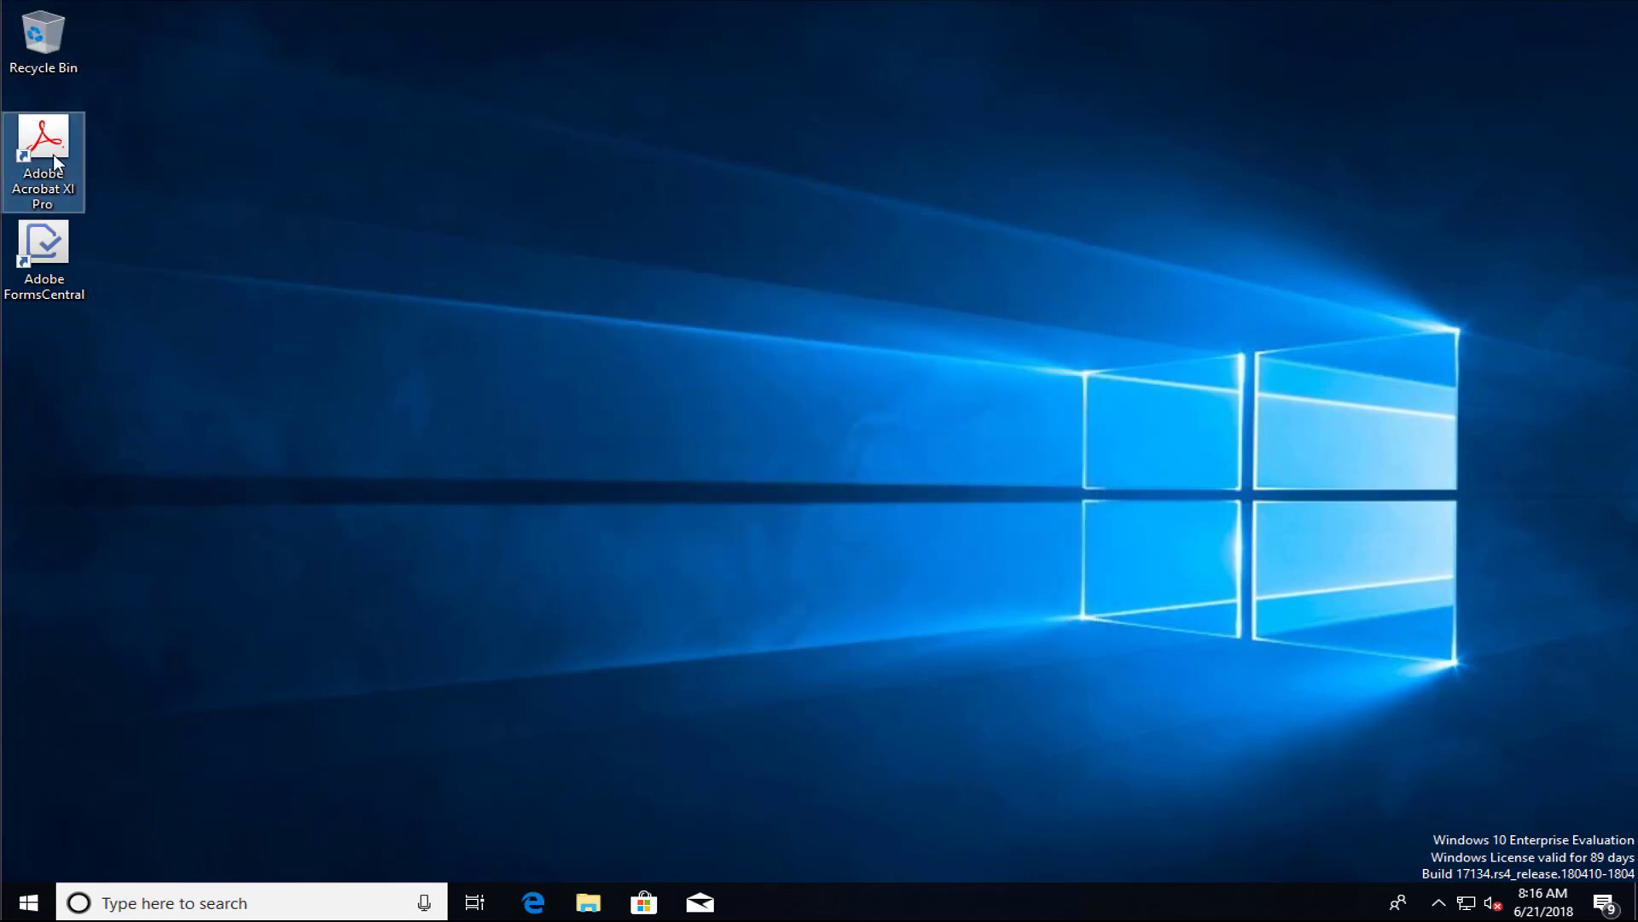
double_click(56, 160)
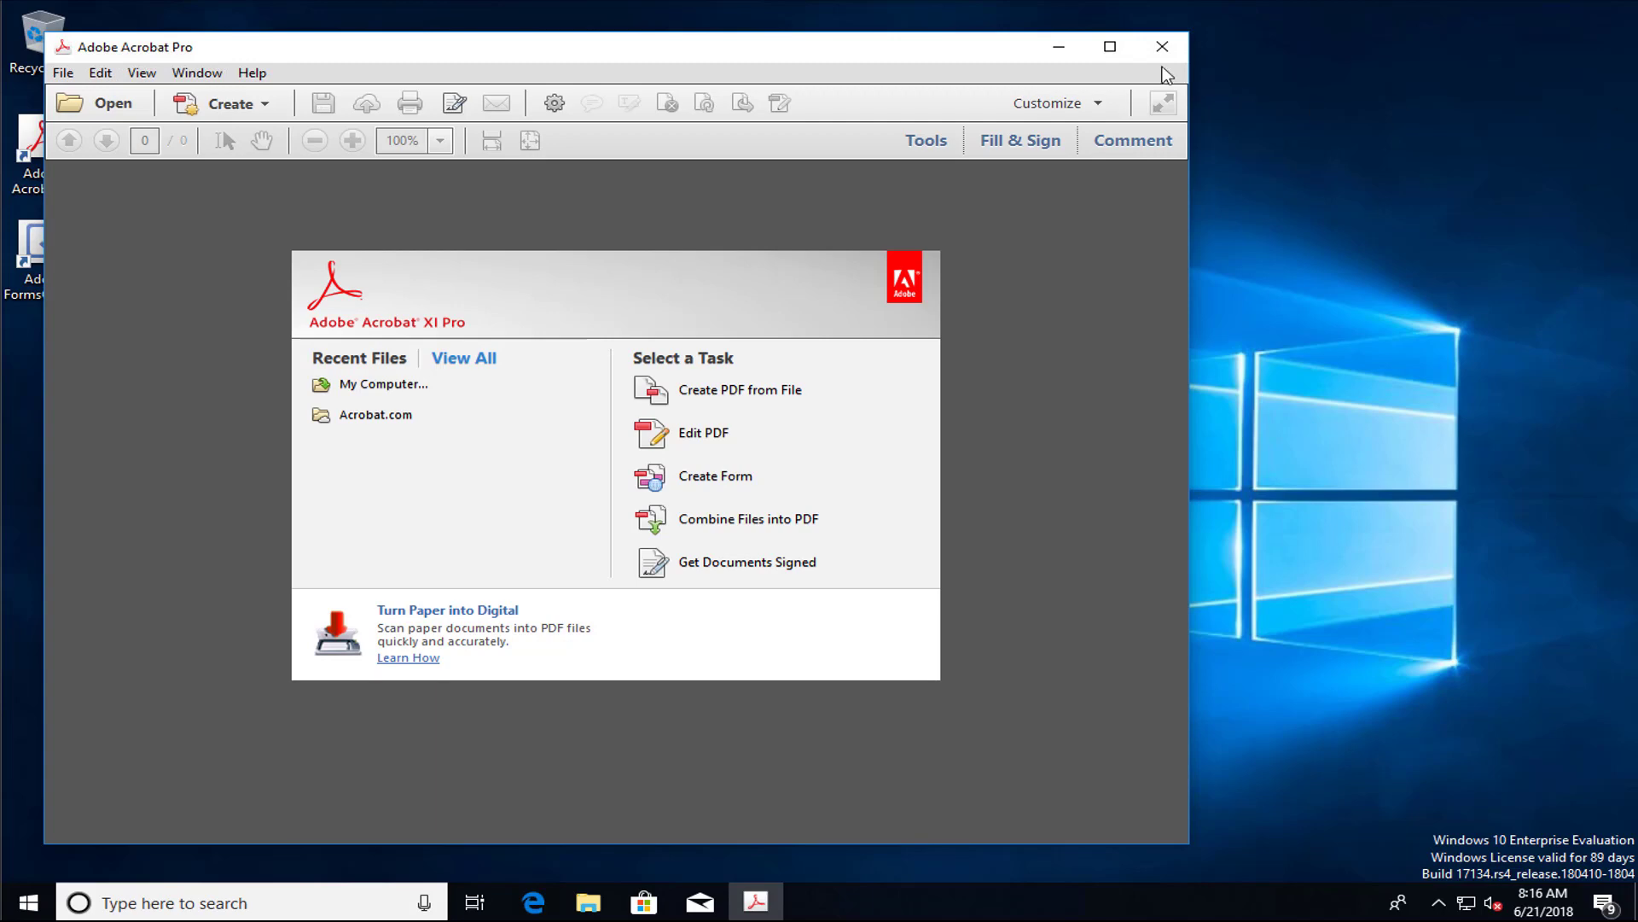
click(1109, 48)
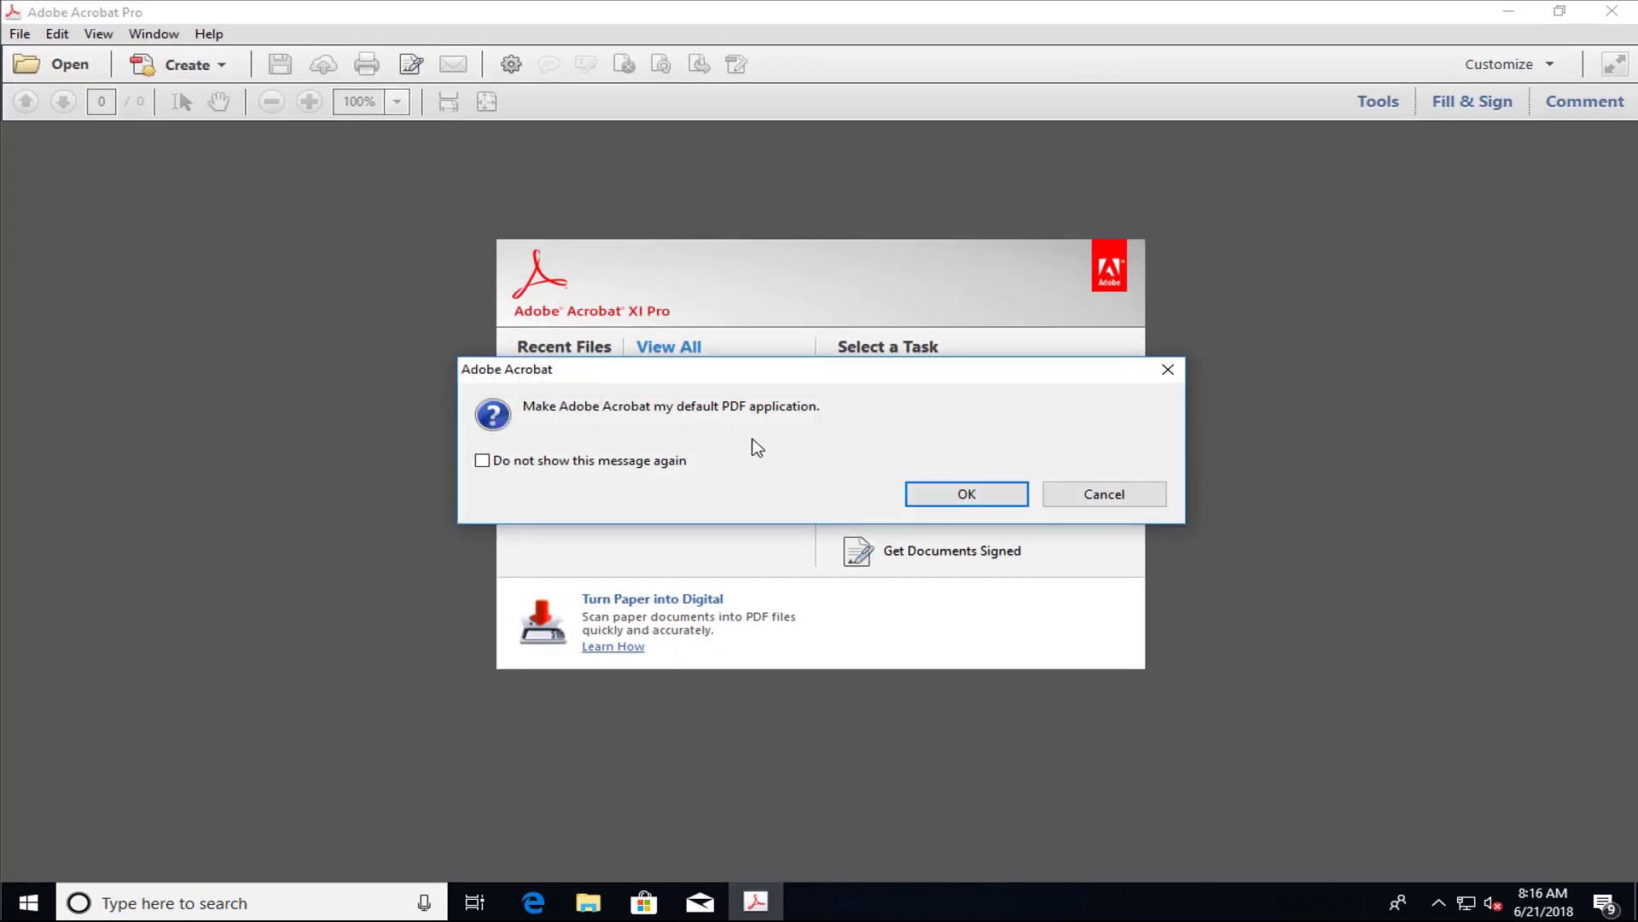
click(482, 460)
click(960, 492)
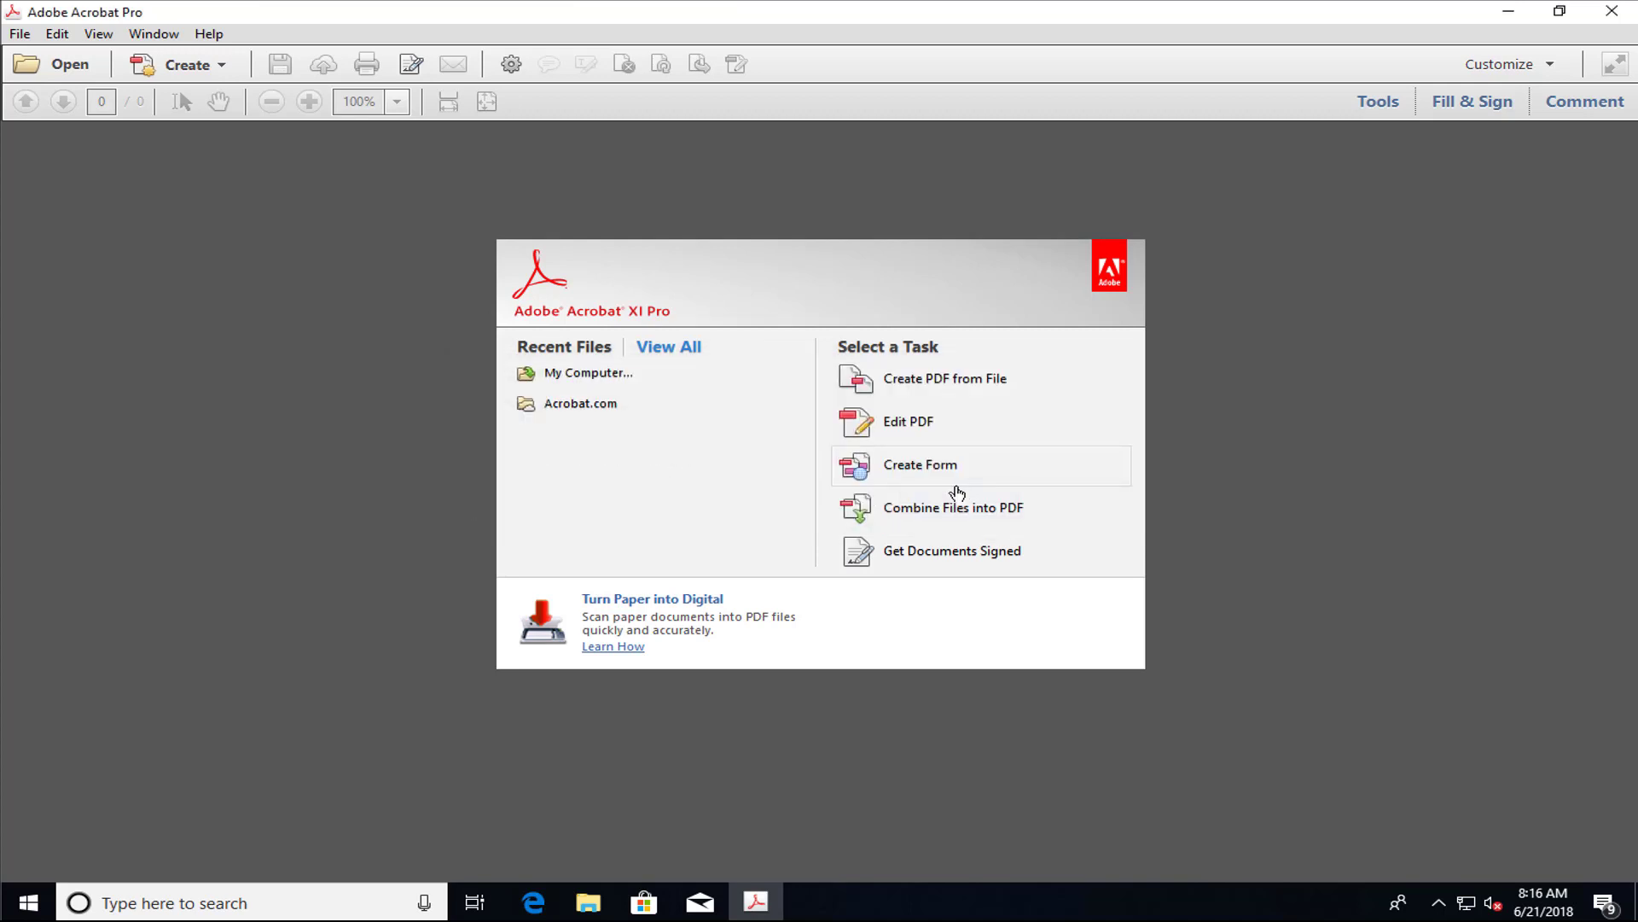
Confirm version 11.0.09.29 under Help > About Adobe Acrobat XI Pro, then close Acrobat
click(201, 37)
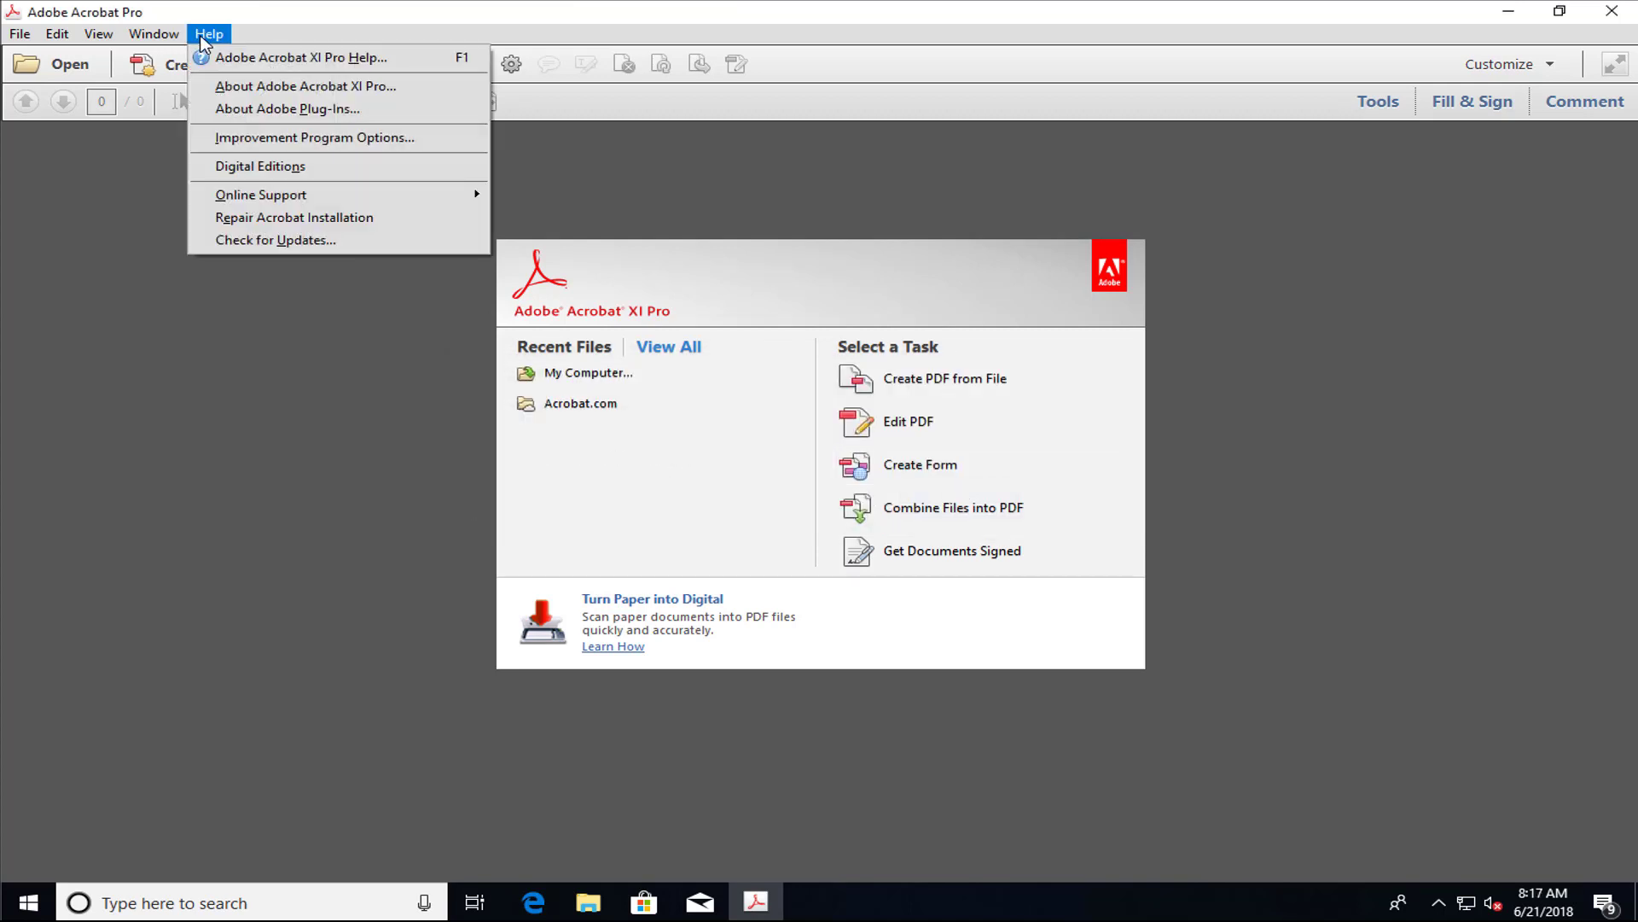
click(343, 86)
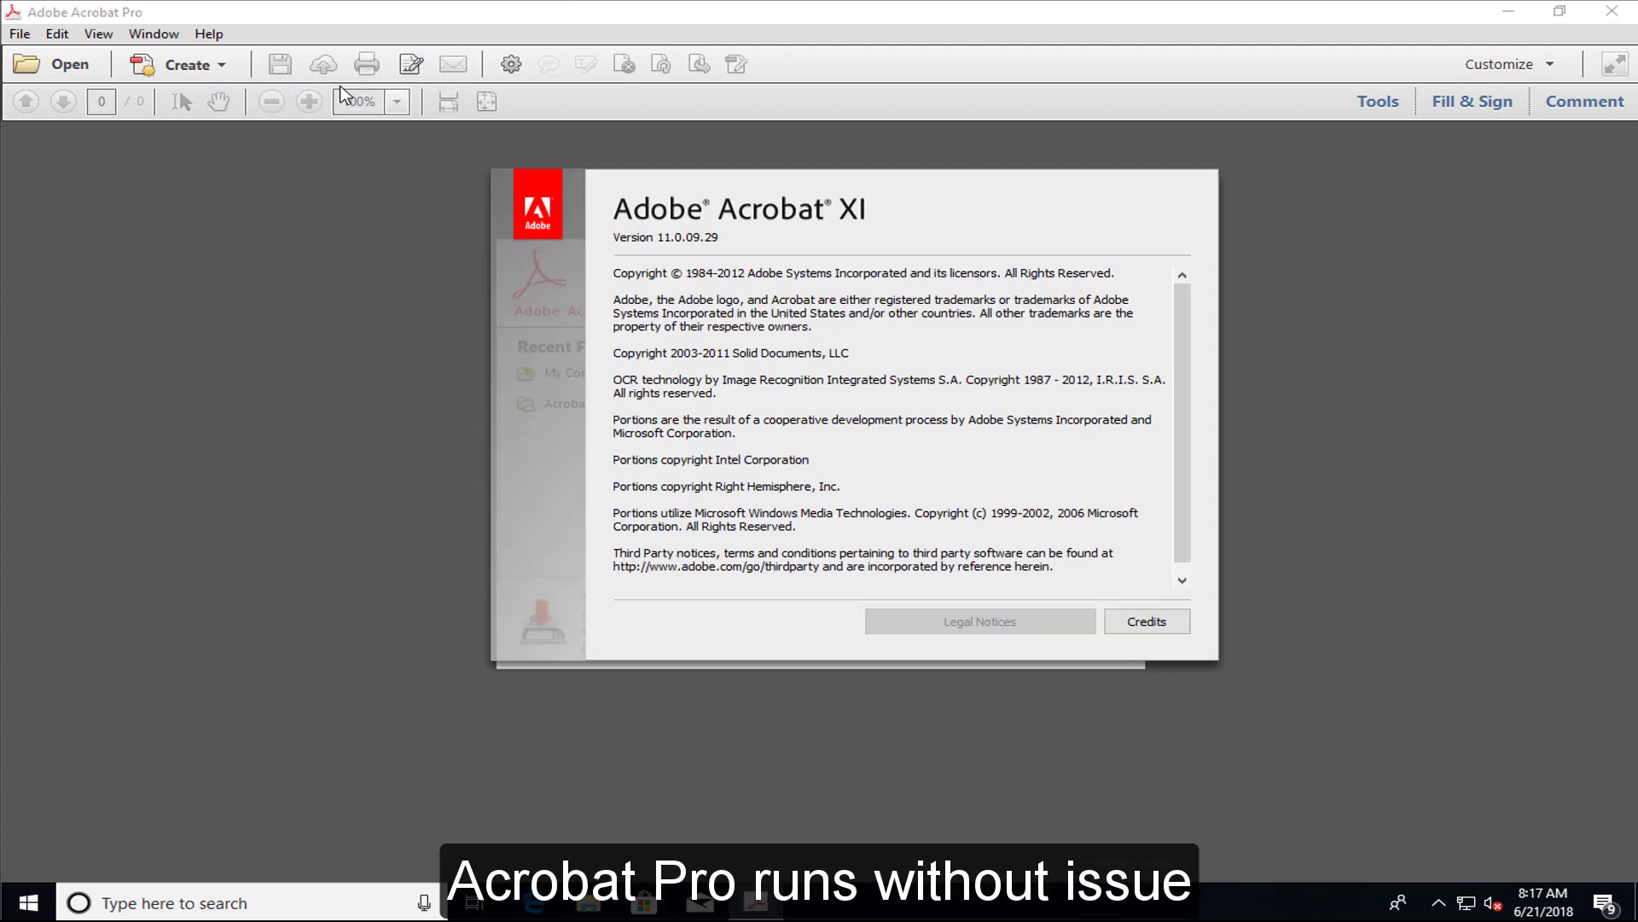
click(499, 341)
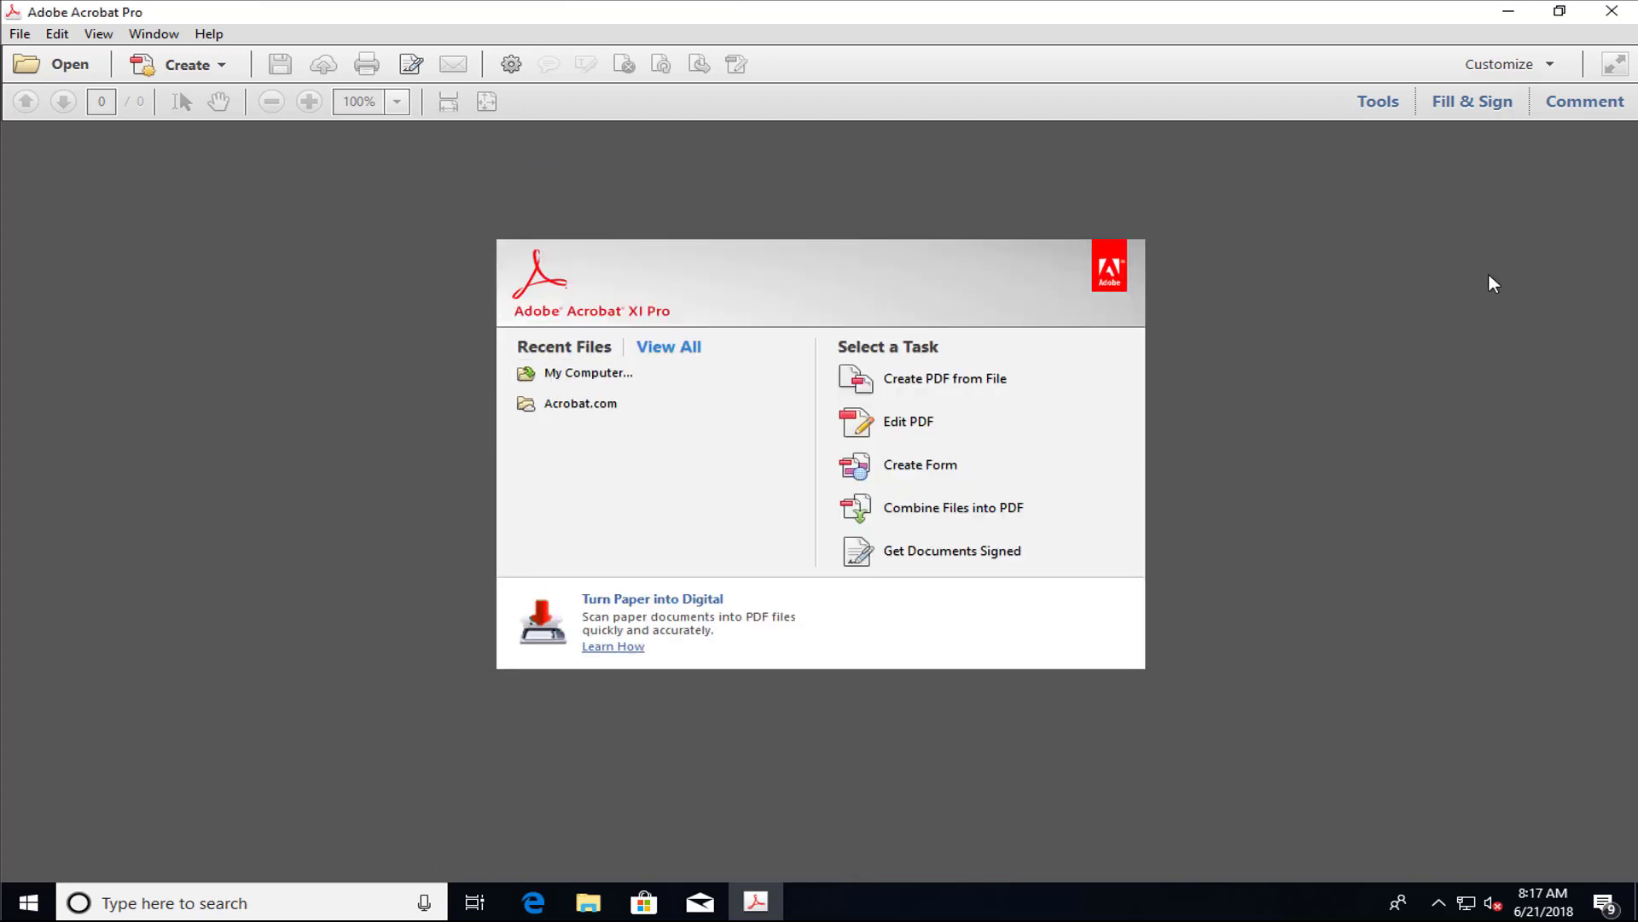
click(1615, 15)
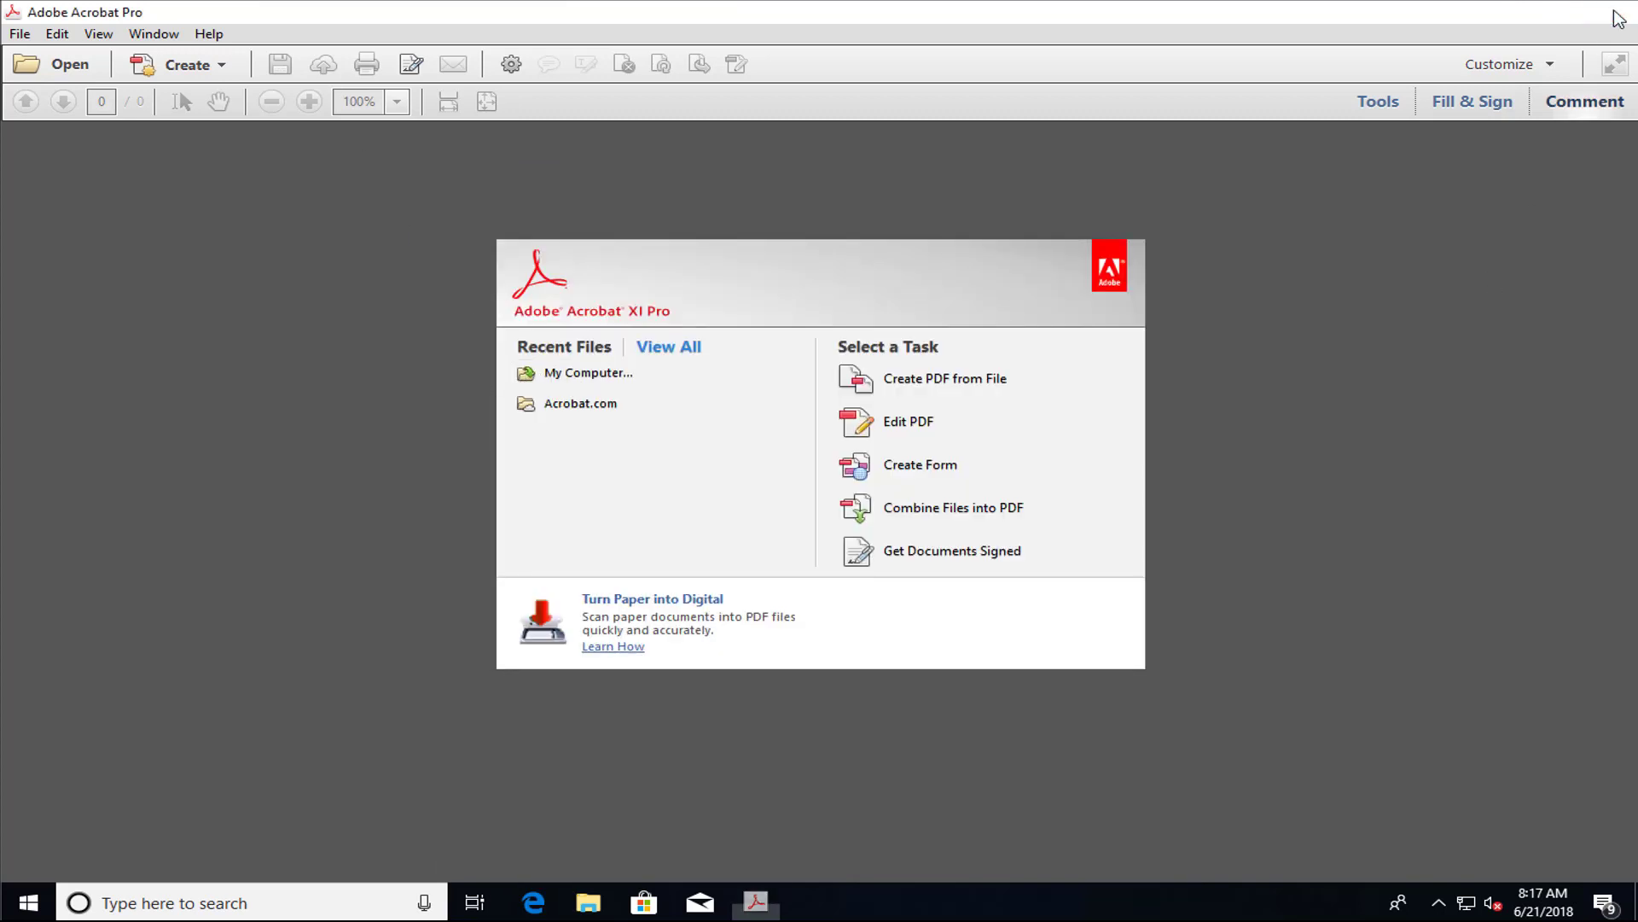